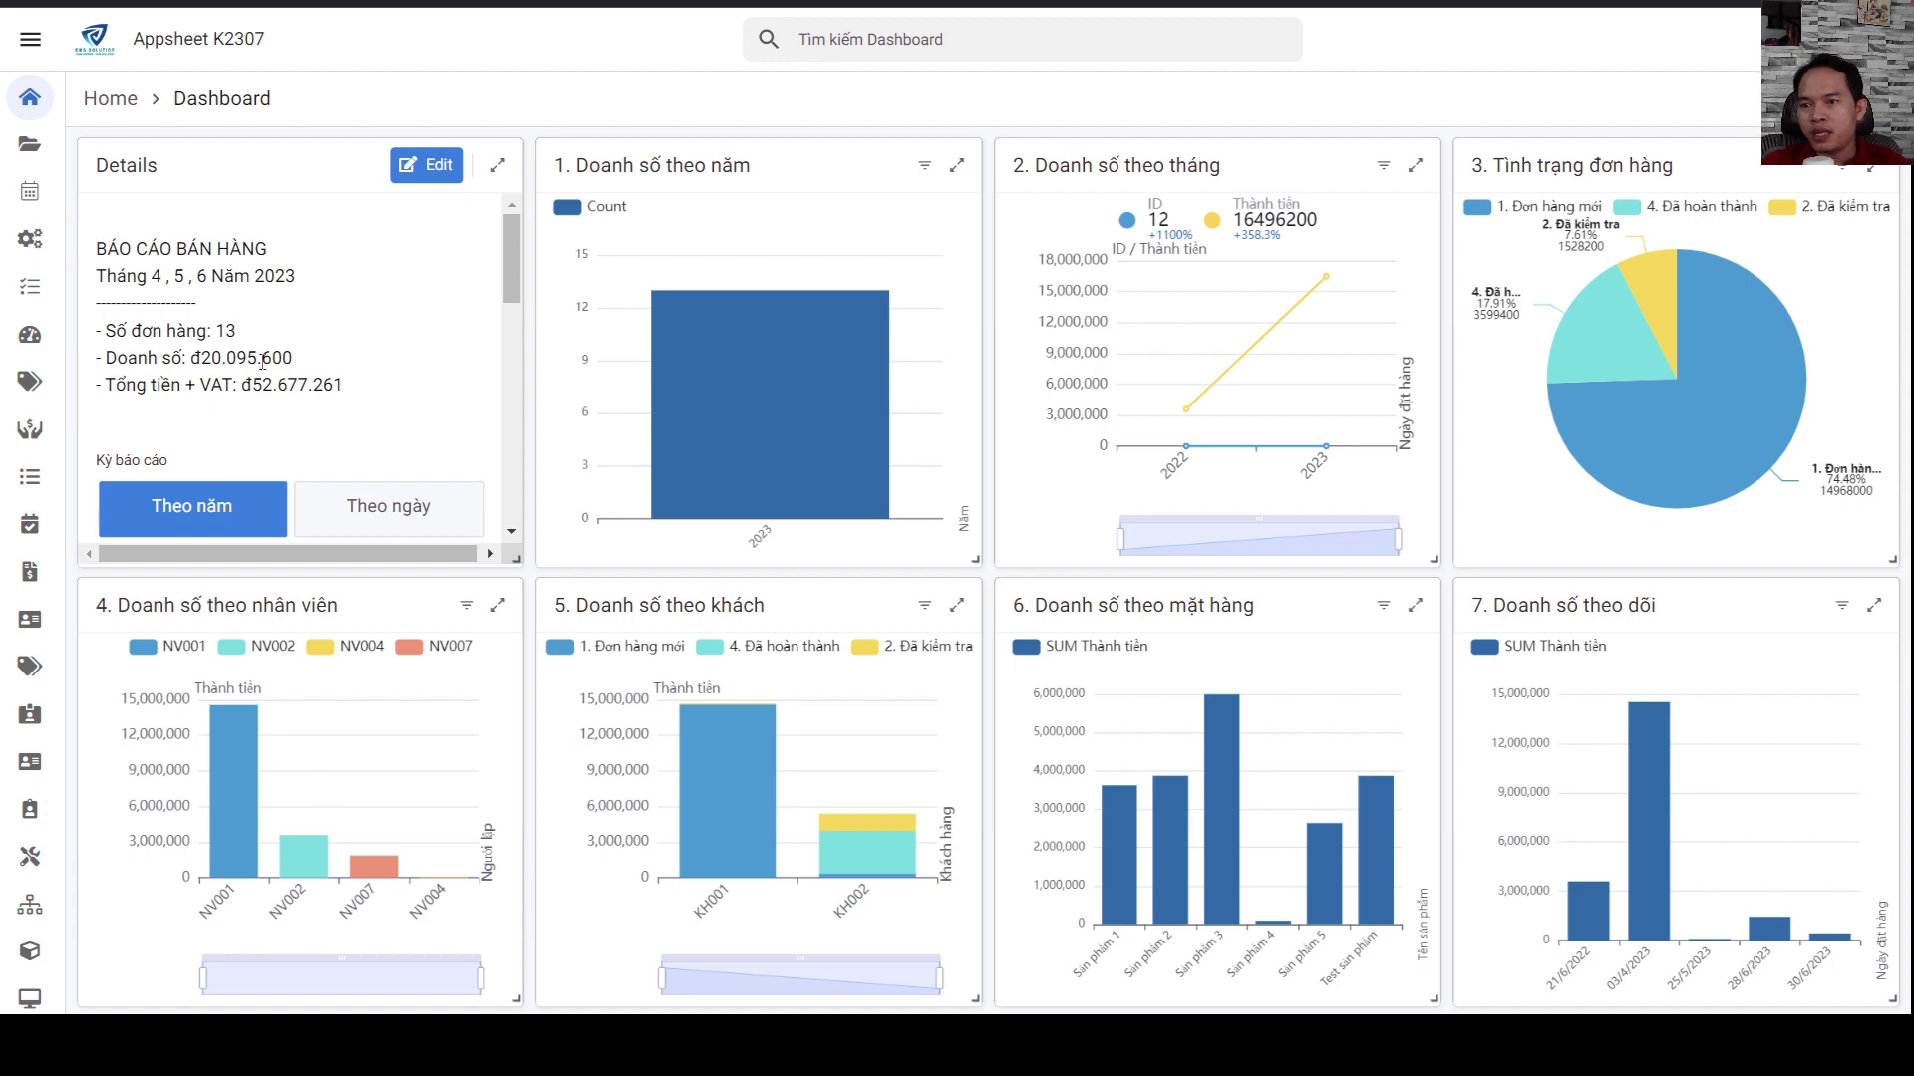
Expand the side menu and go to the Home page of Admin, Kế toán, Nhân sự module tiles
click(30, 39)
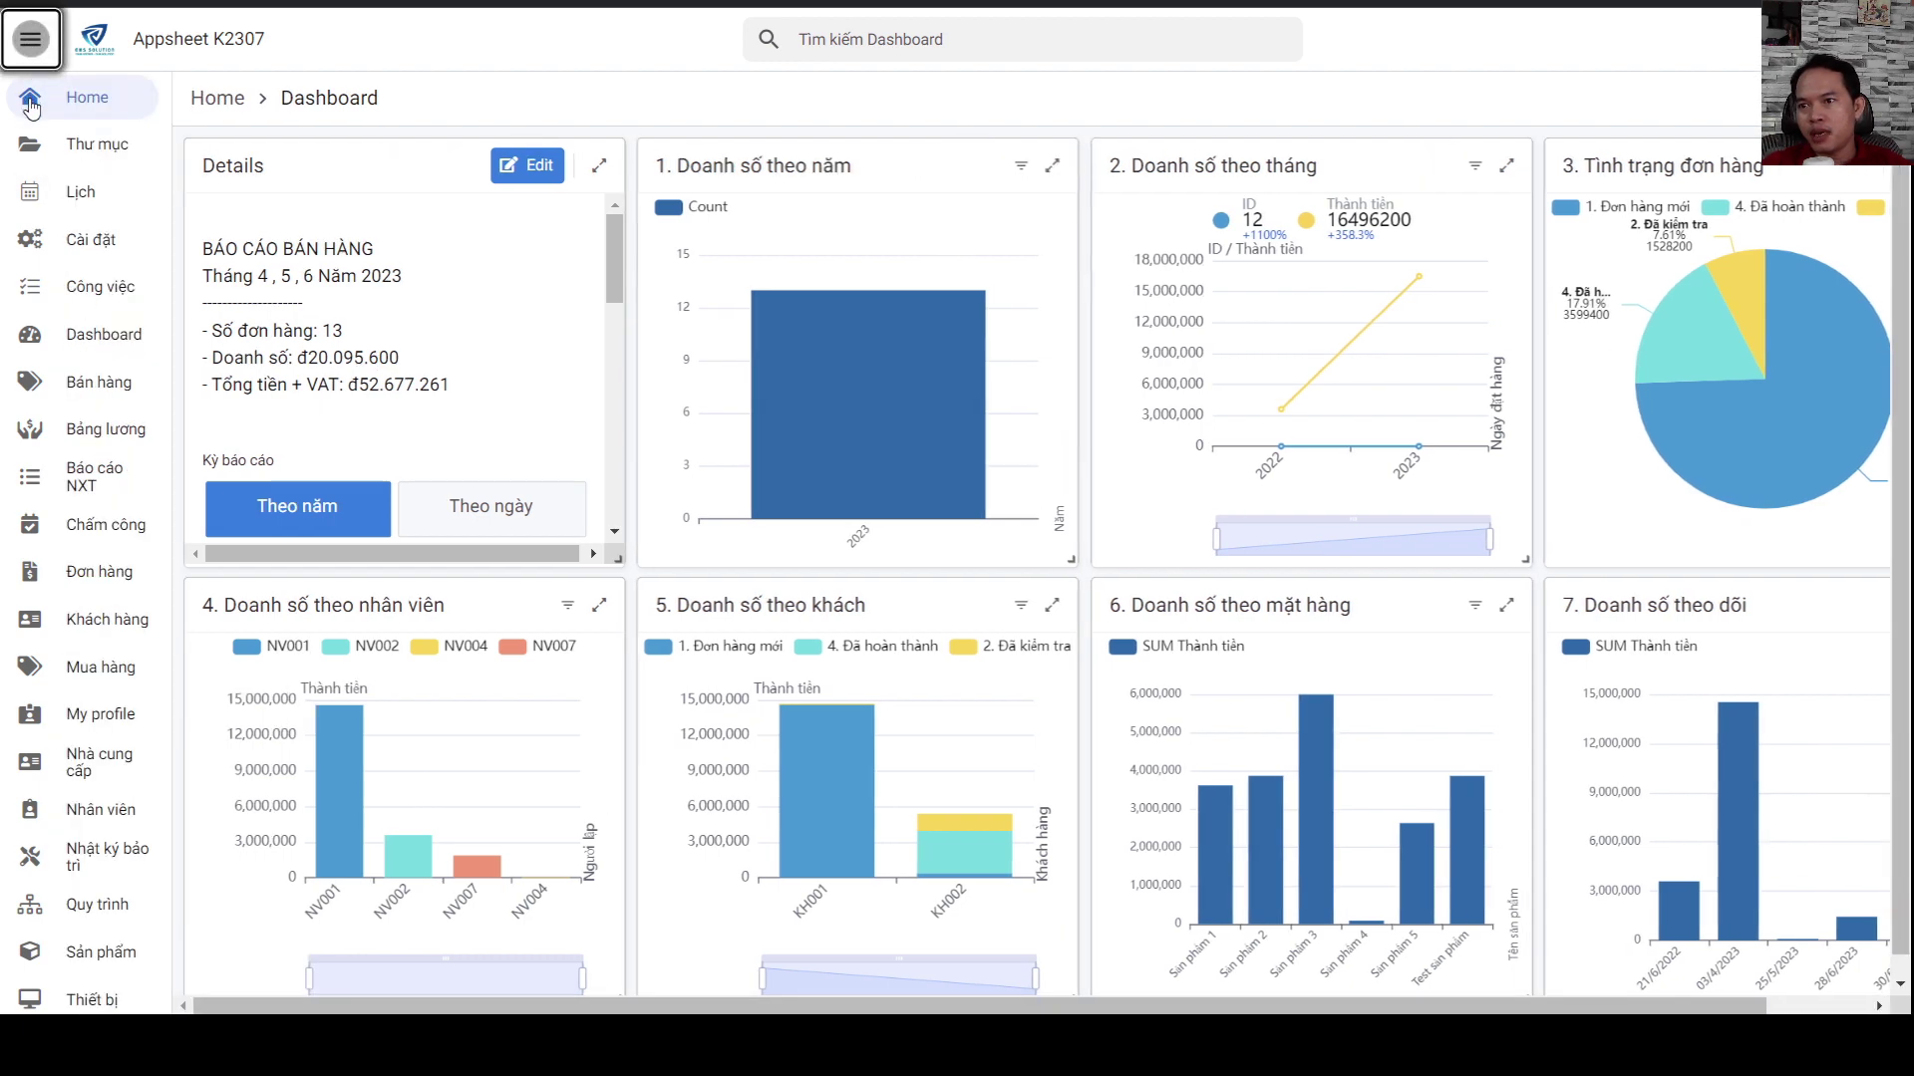
click(30, 102)
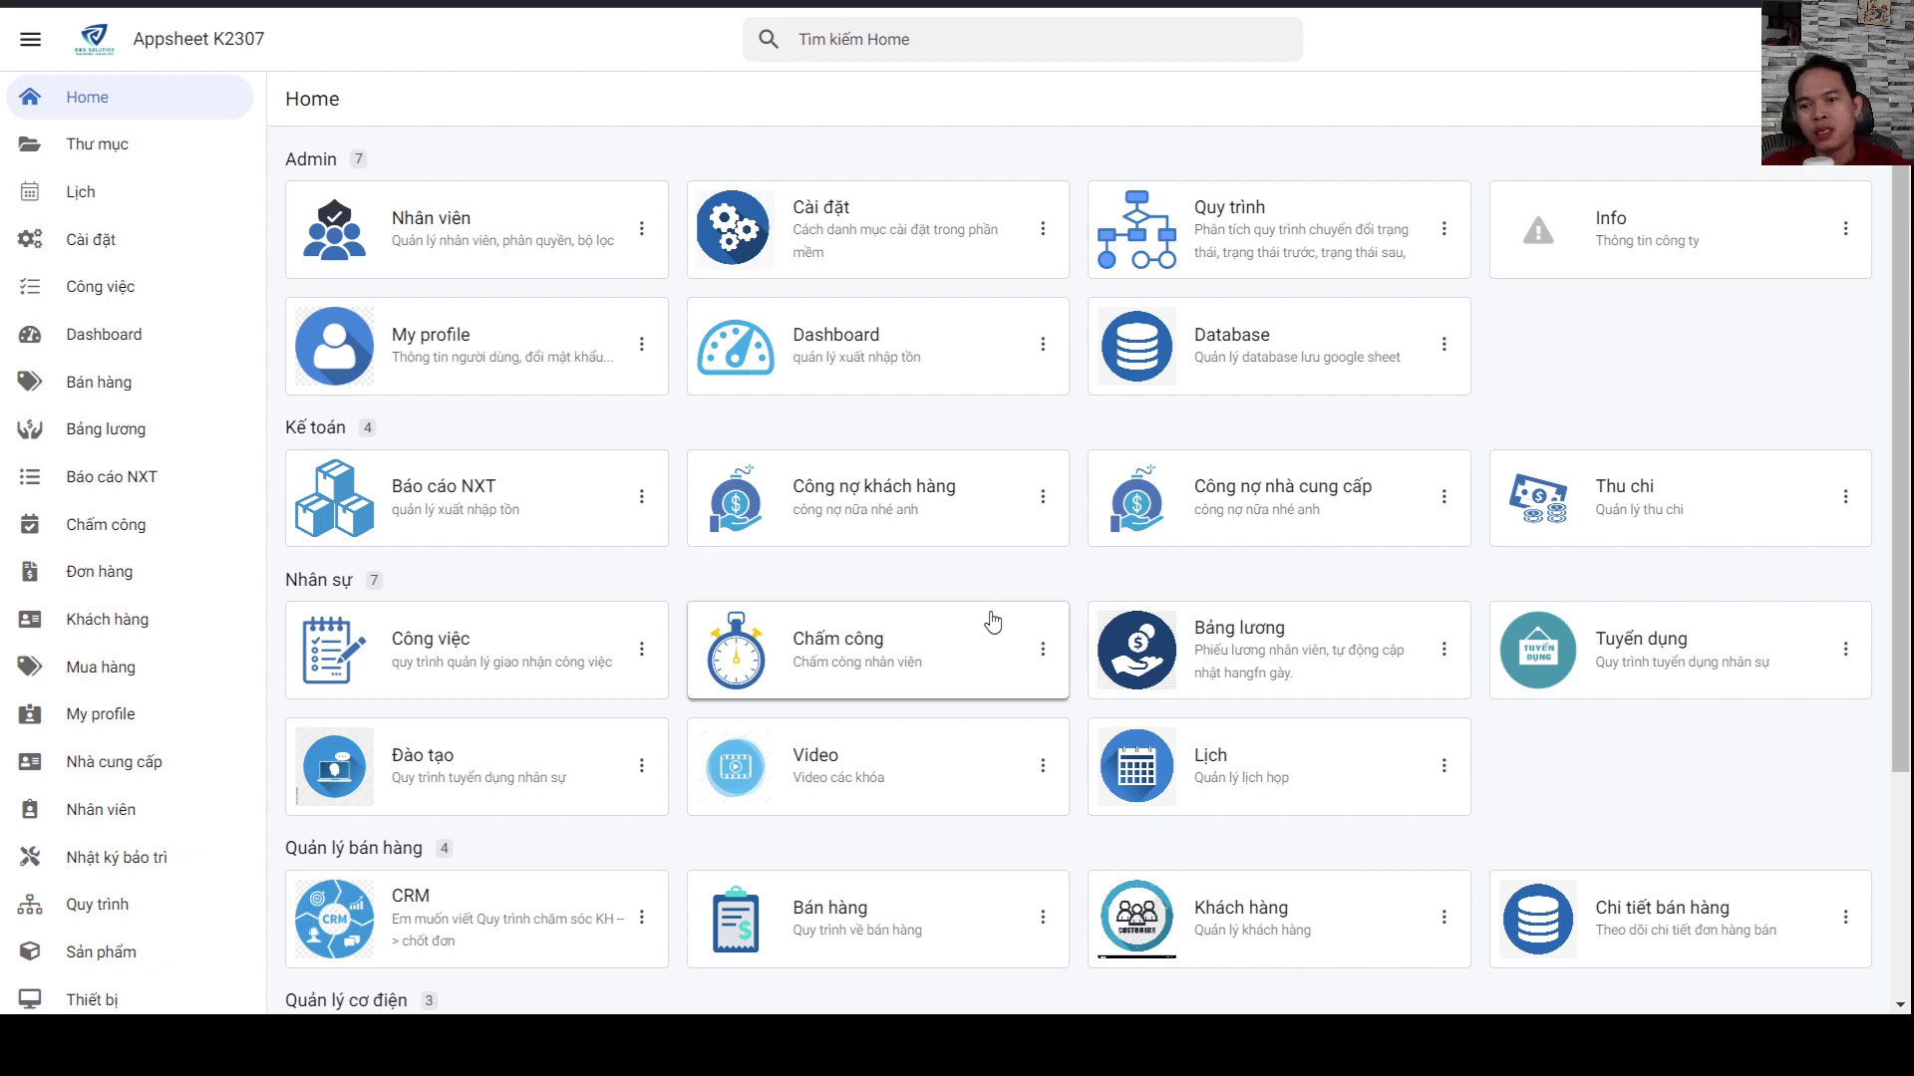
Open the Thiết bị device list and view device TB001's details
scroll(993, 623, down, 3)
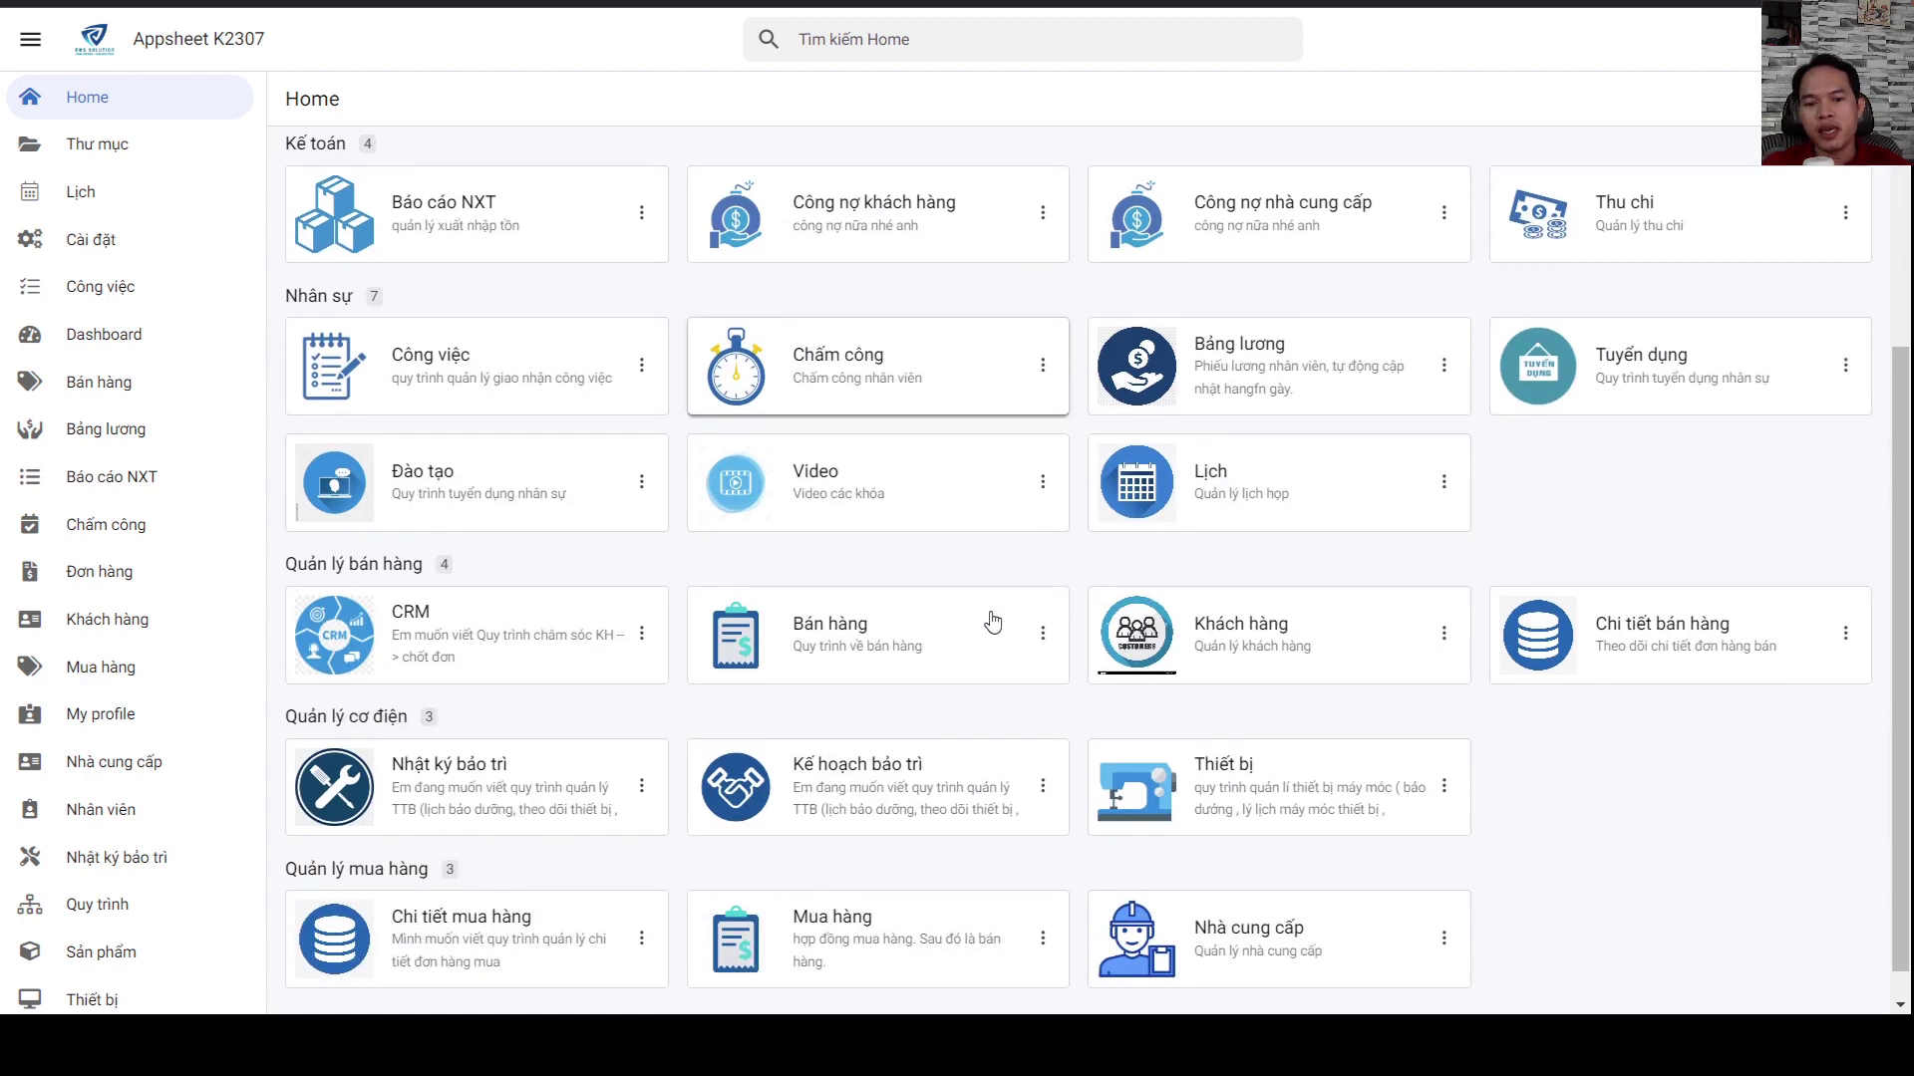
click(1308, 760)
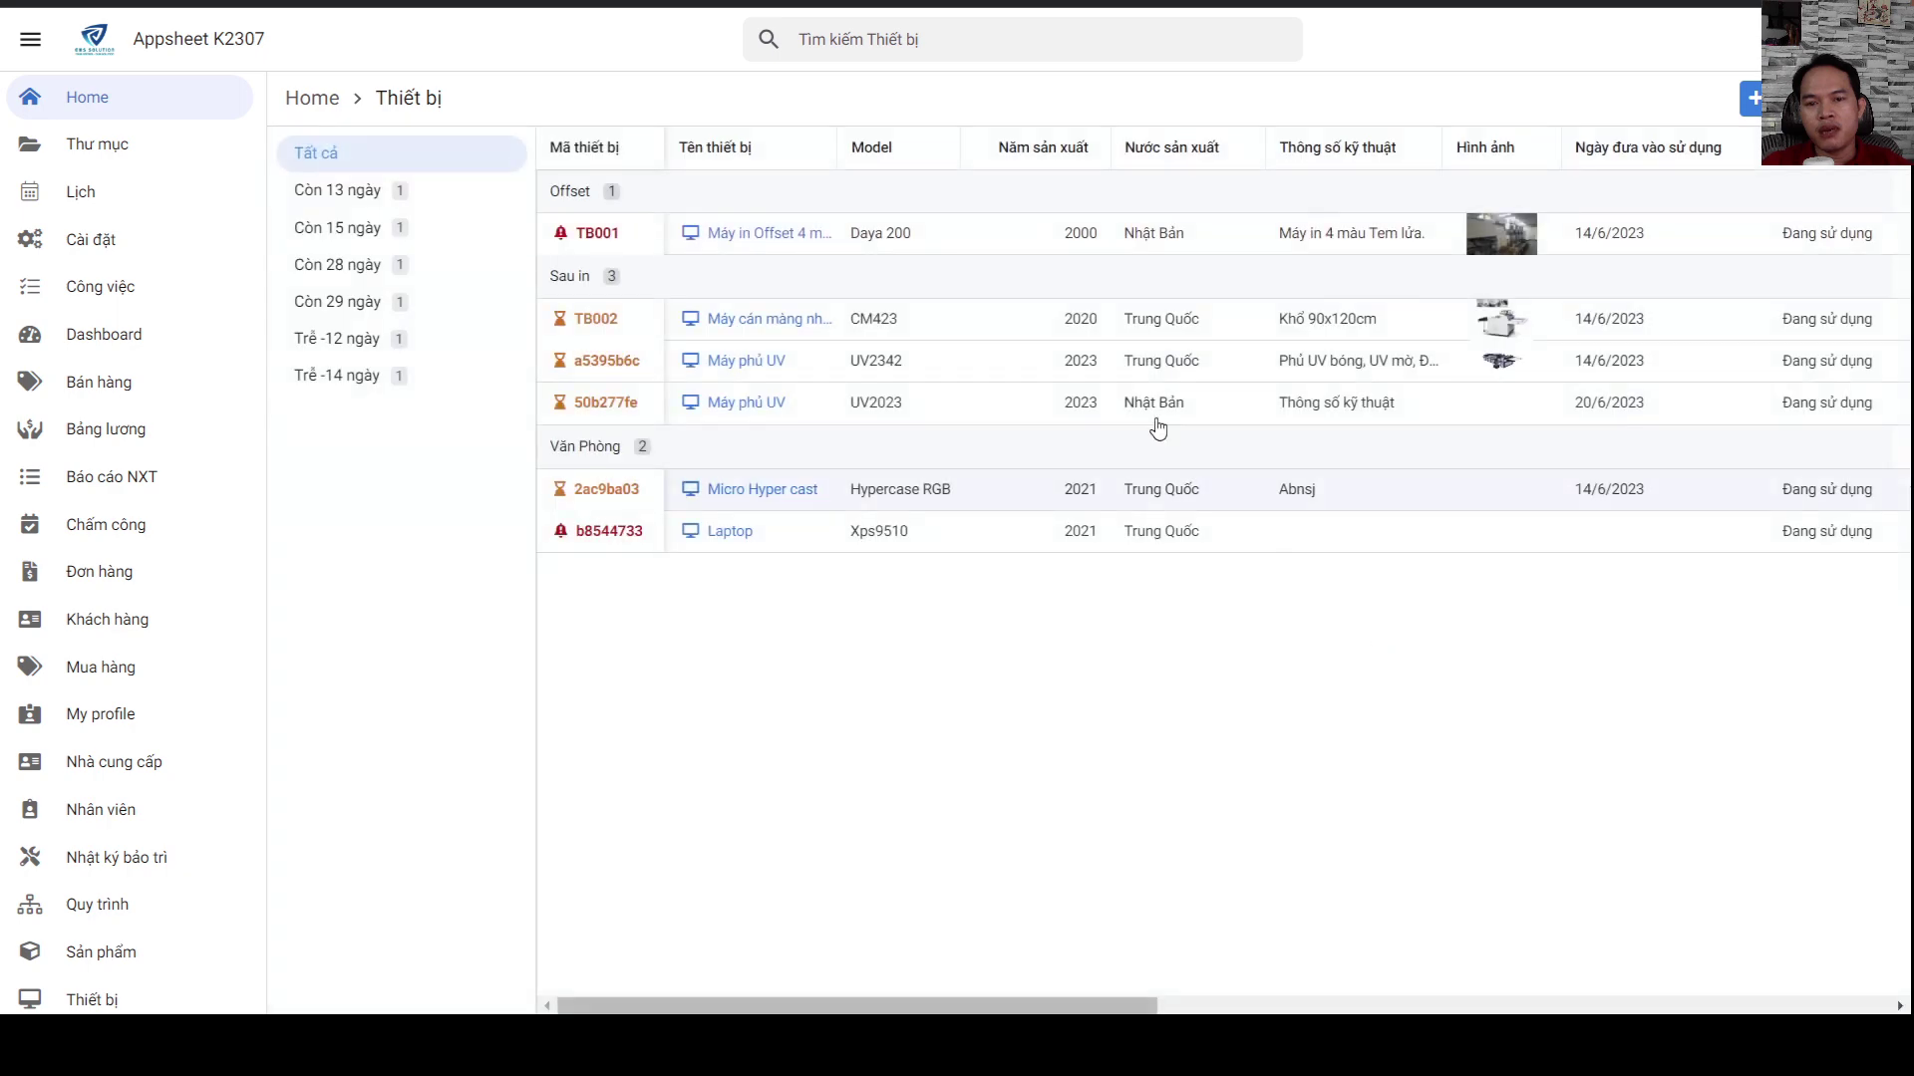
click(972, 242)
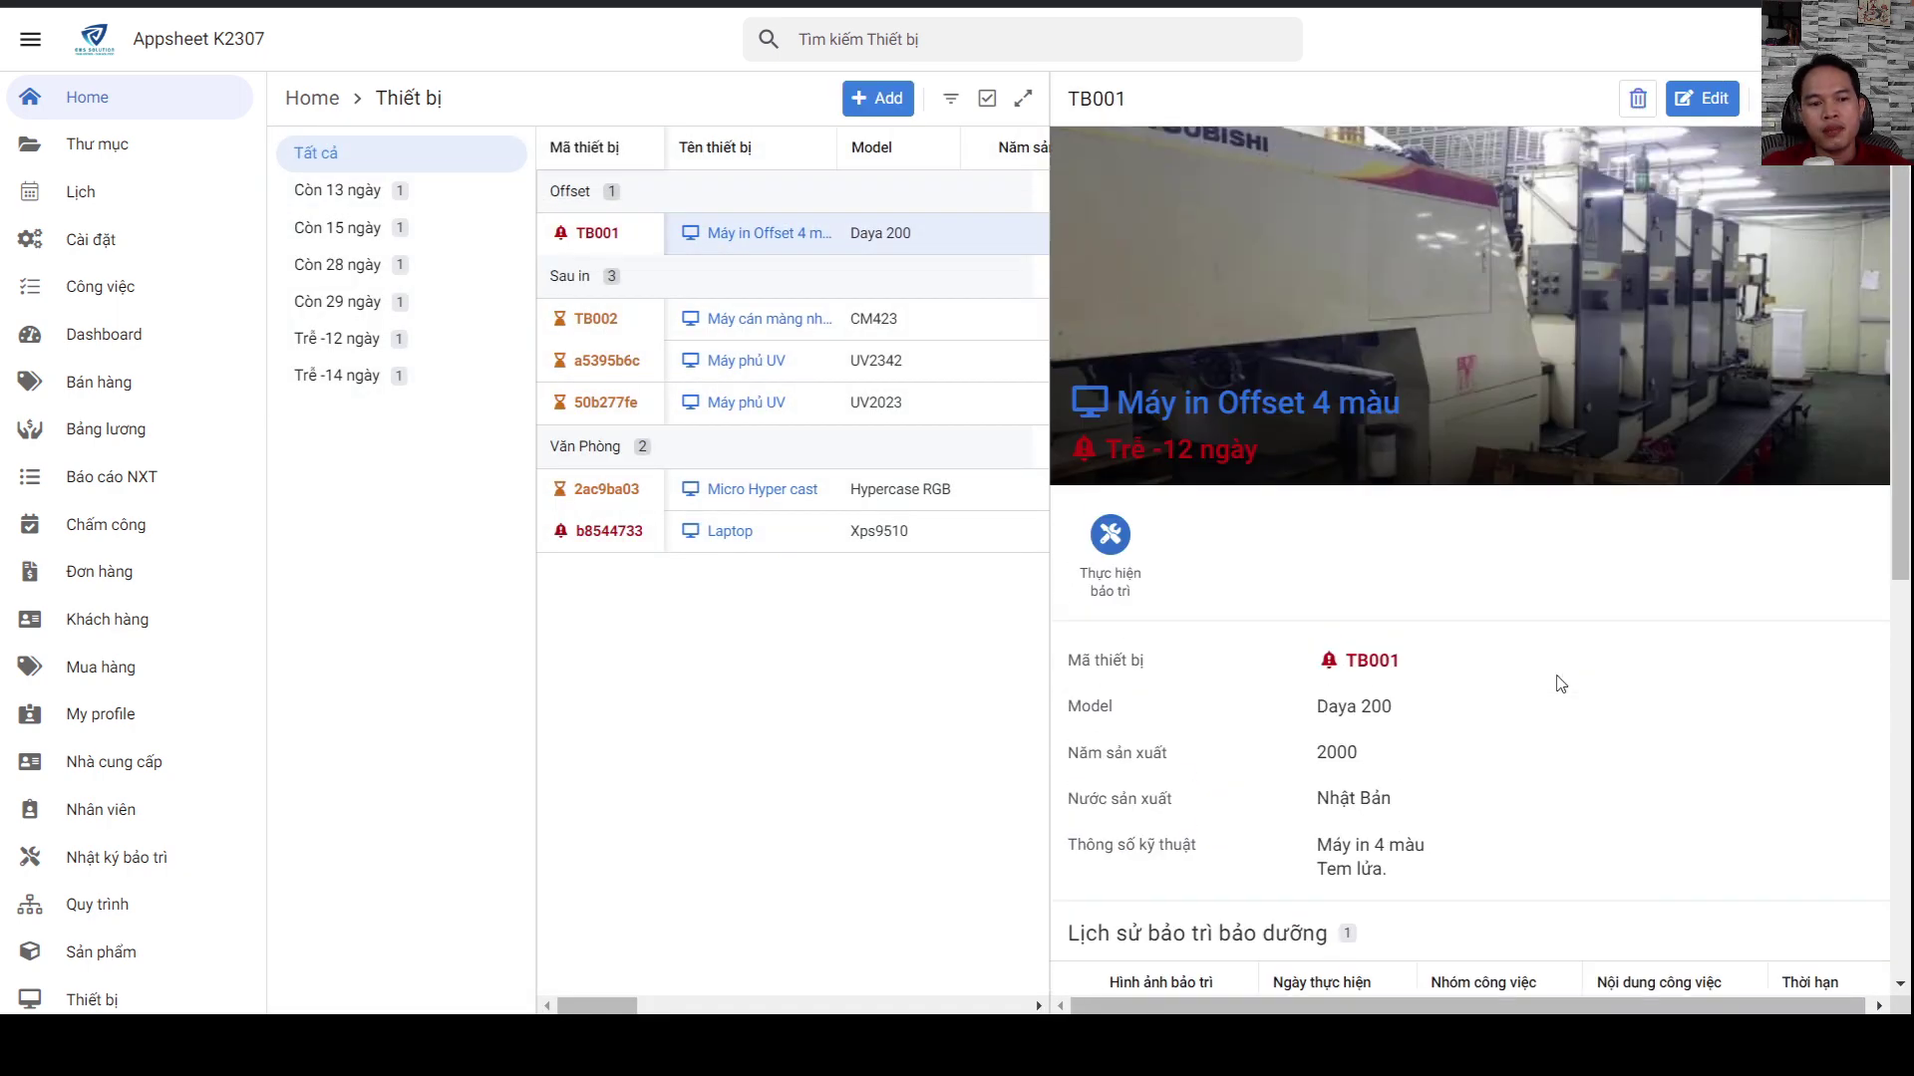
Filter to devices 14 days overdue, then show all devices again
scroll(1555, 690, down, 3)
scroll(1545, 703, up, 3)
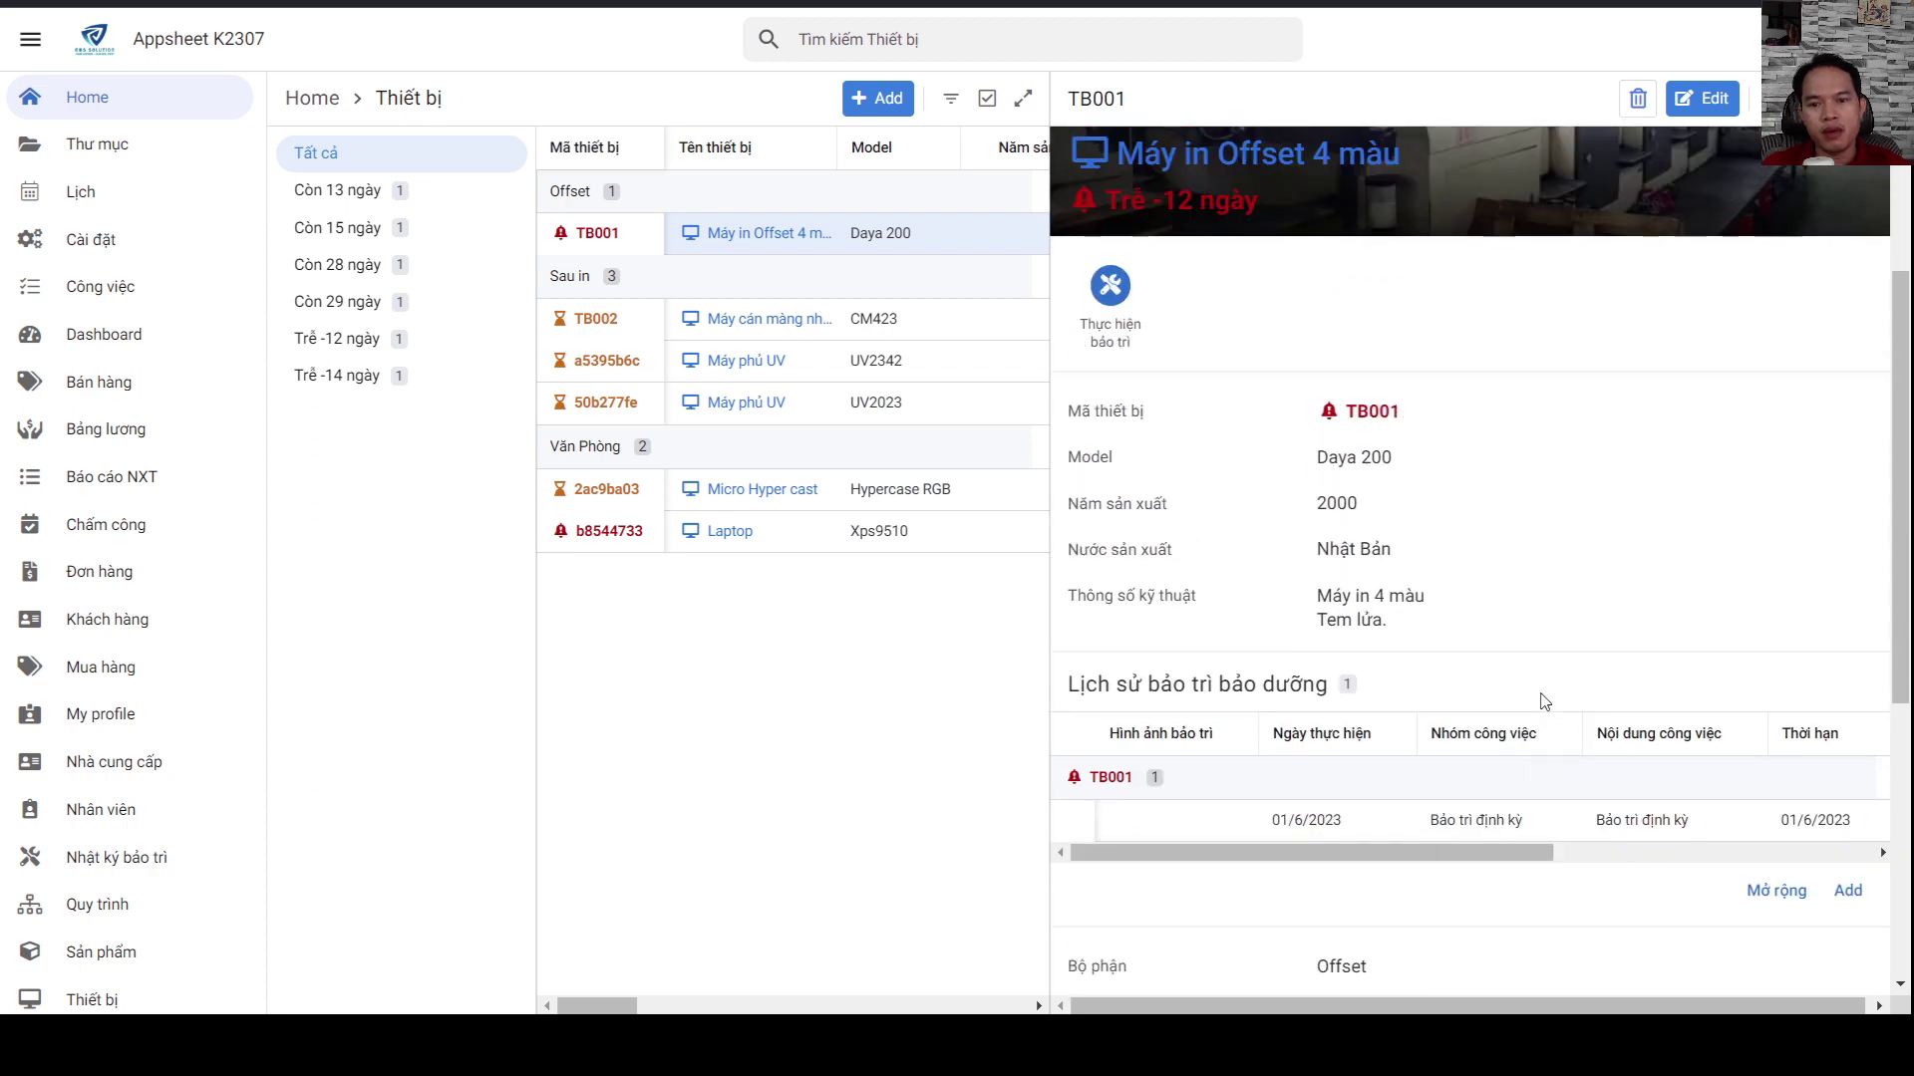
click(428, 381)
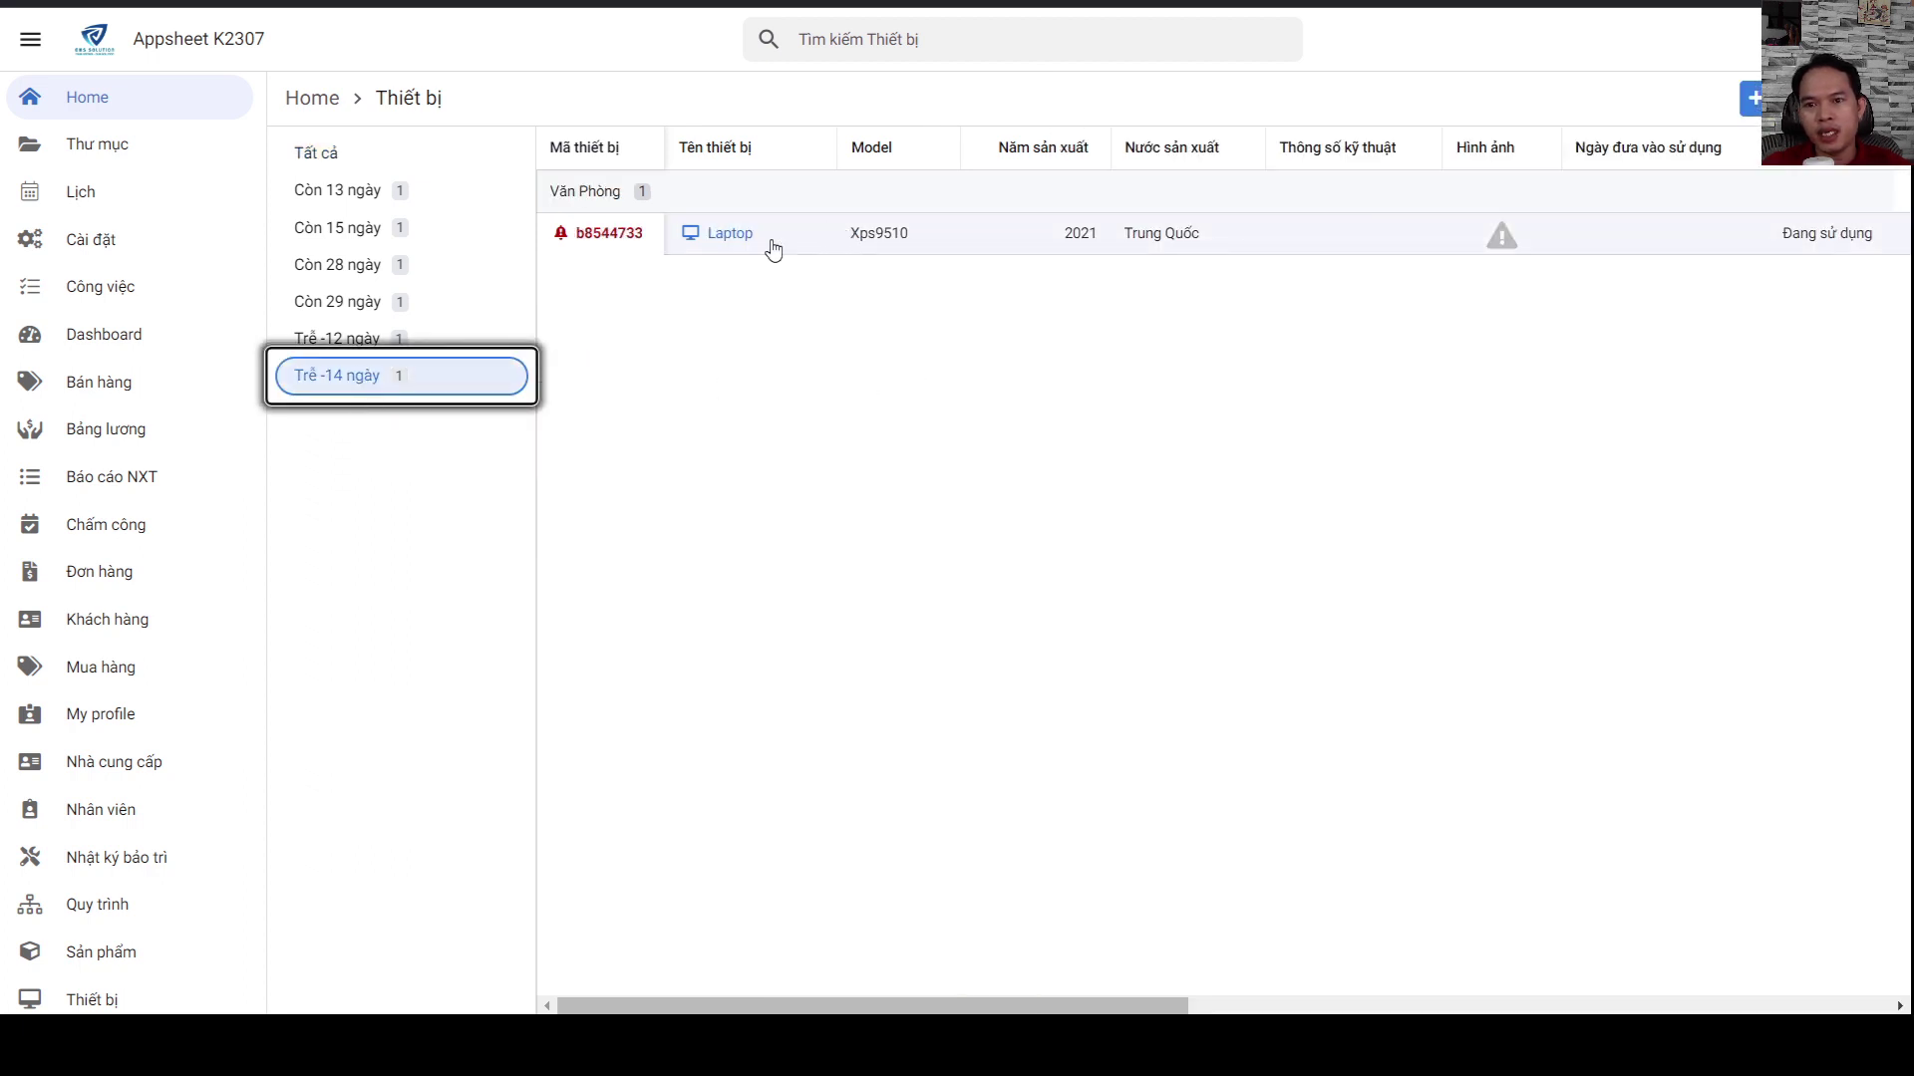
click(383, 164)
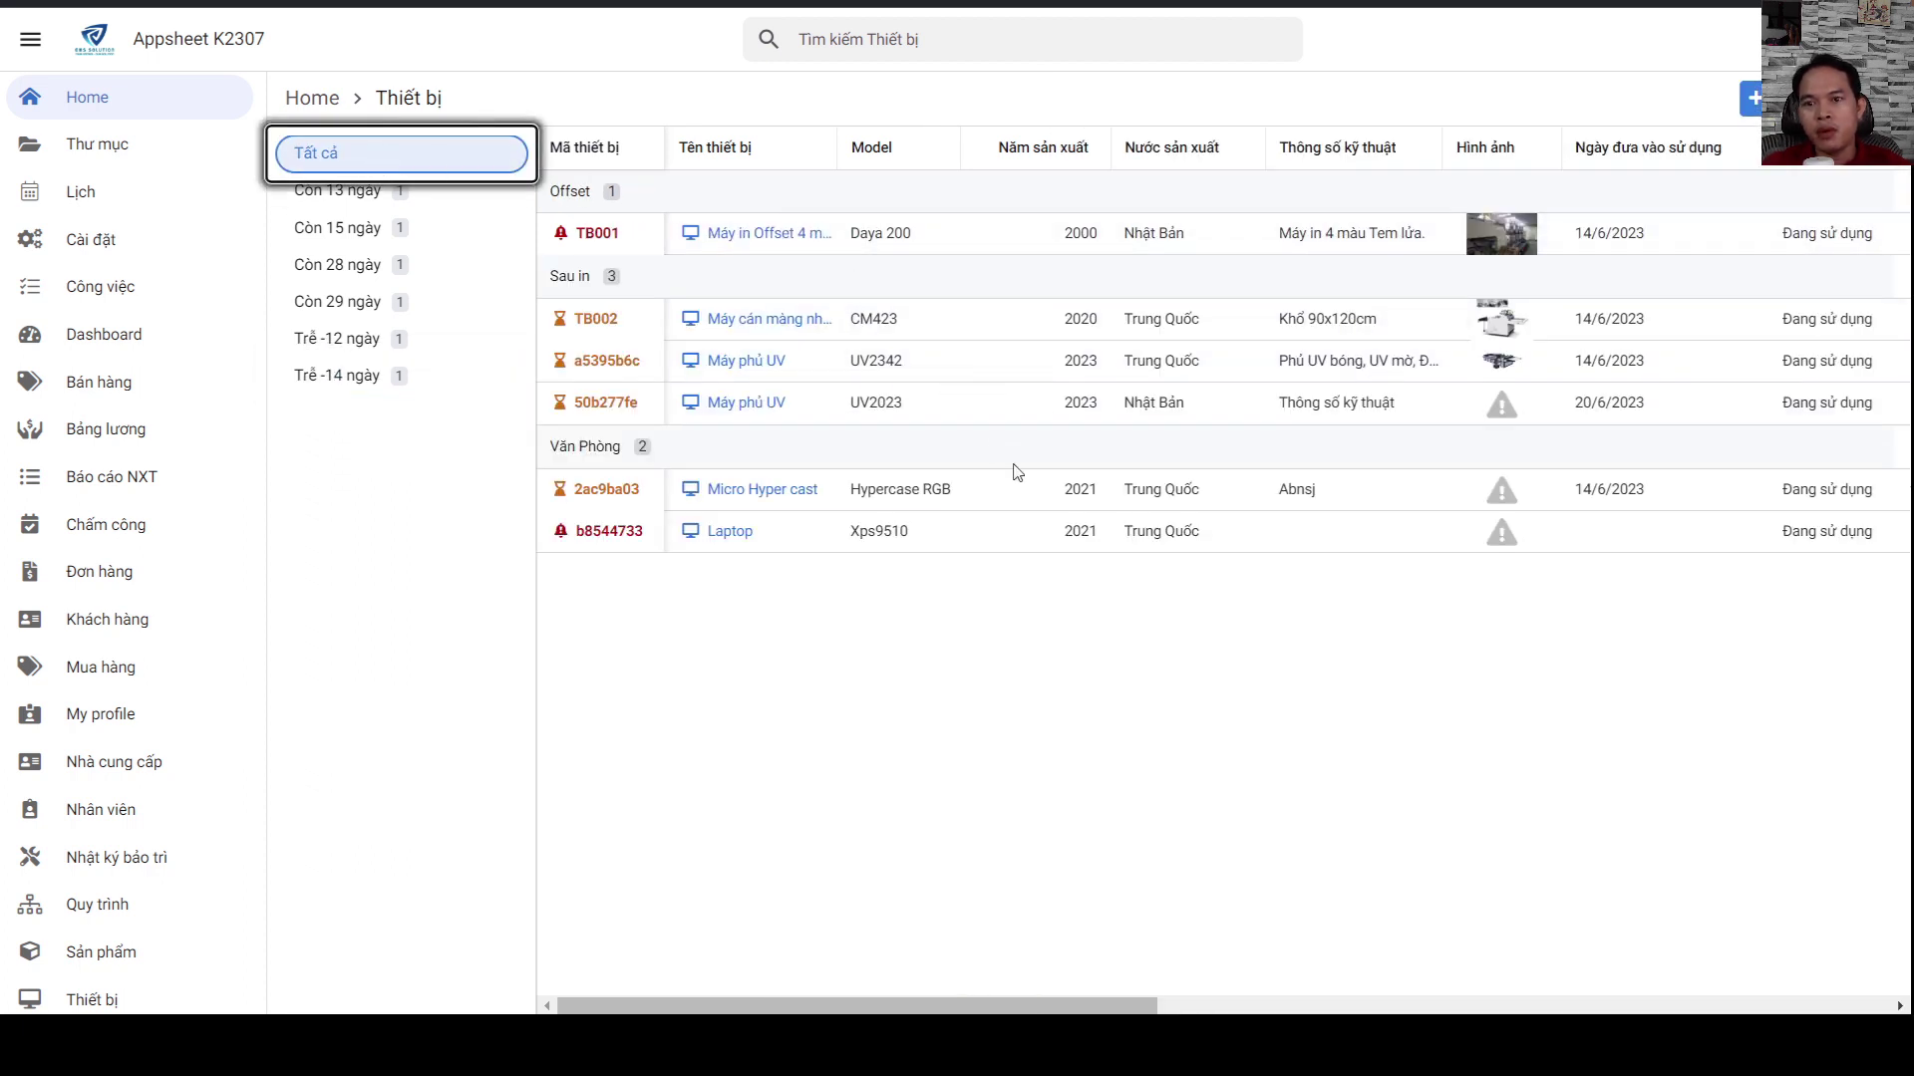
Open the Laptop device's details and review its maintenance history section
click(1001, 540)
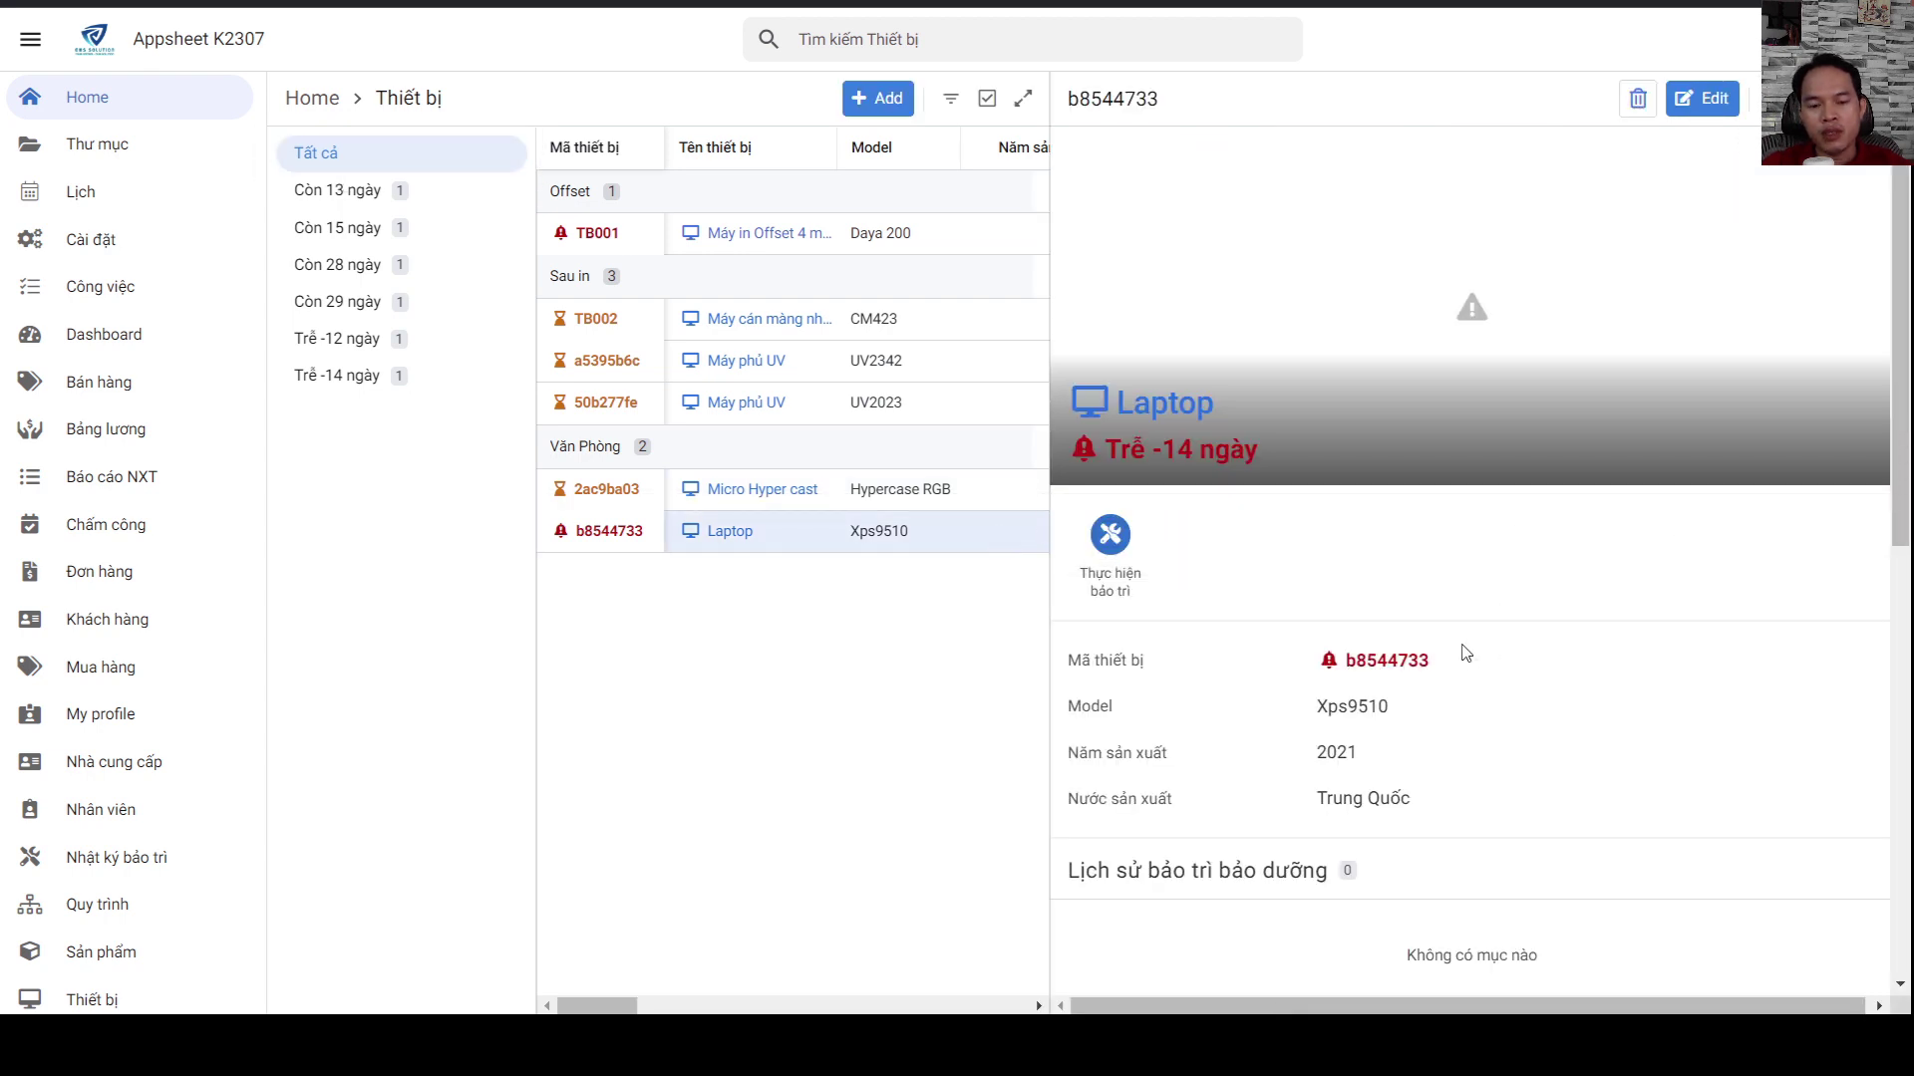
scroll(1465, 653, down, 1)
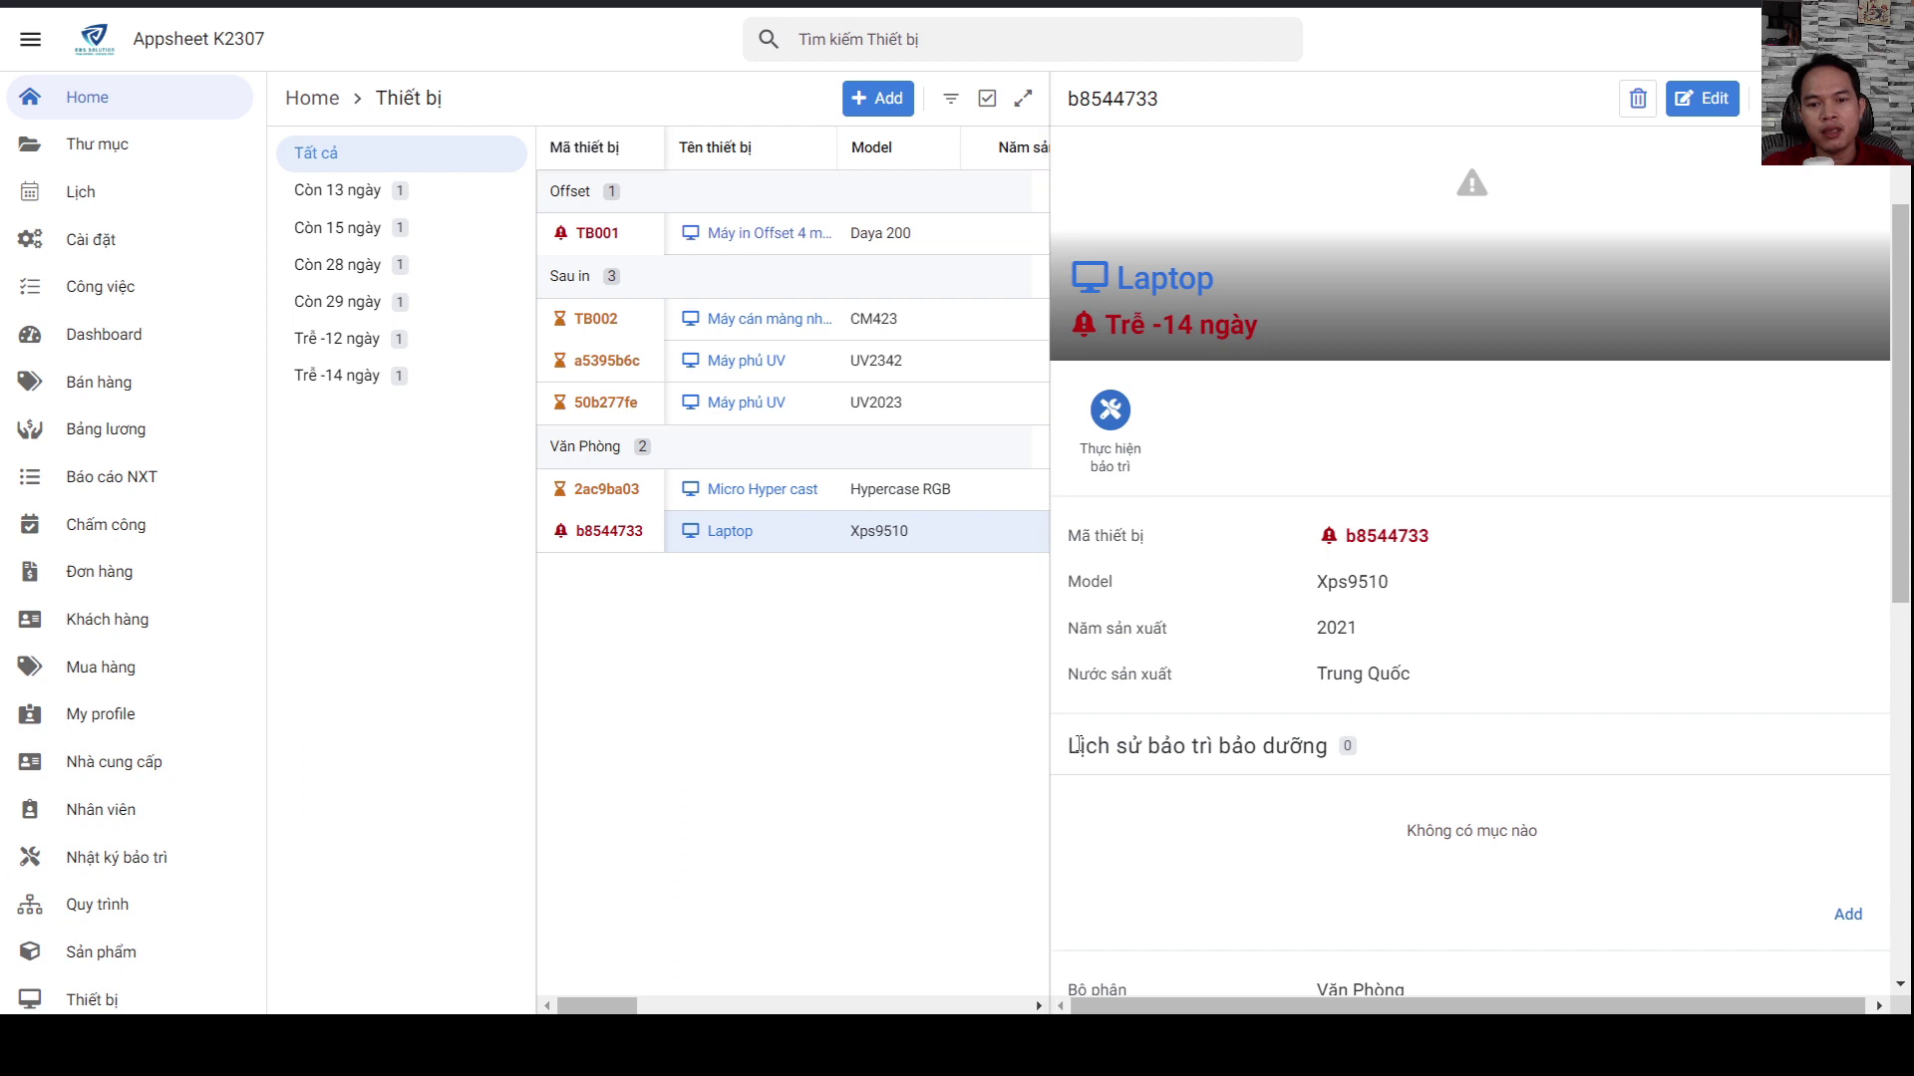
drag(1079, 746, 1394, 743)
scroll(1610, 735, down, 3)
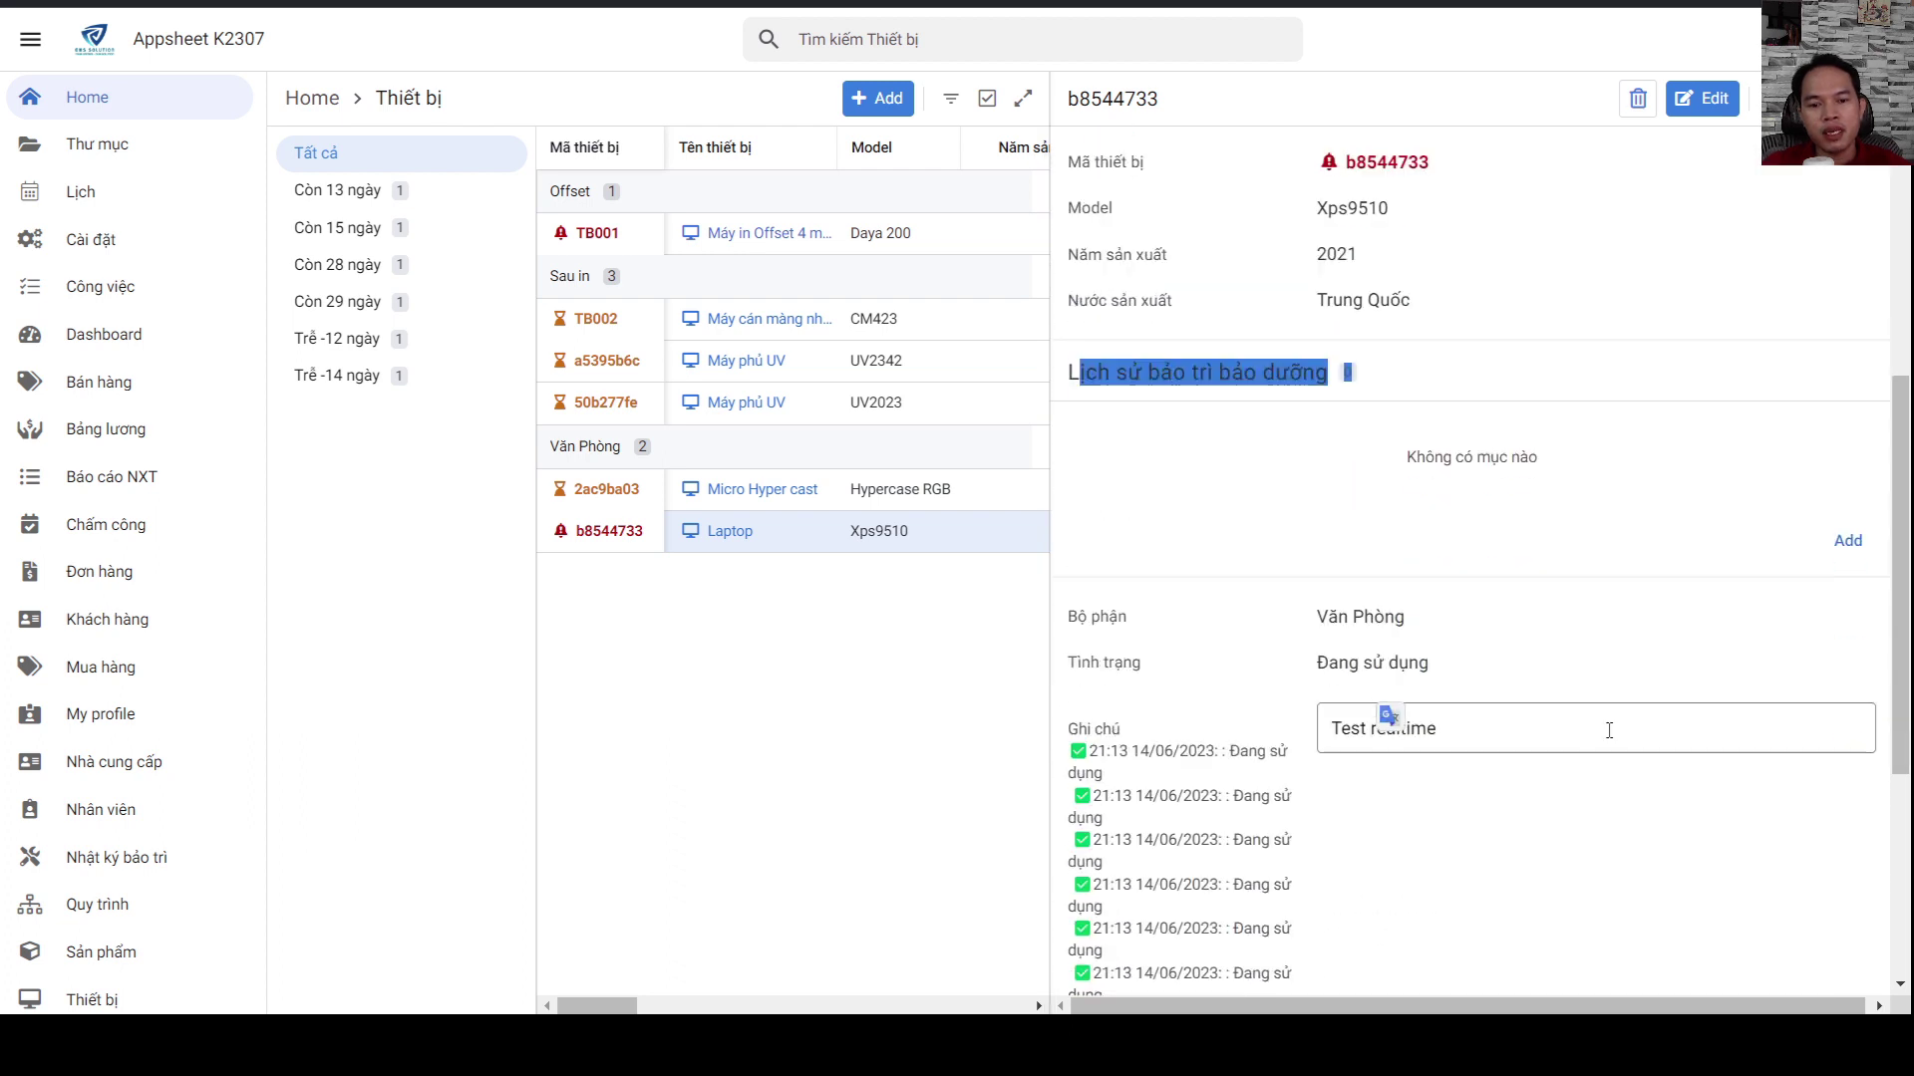
scroll(1609, 732, up, 4)
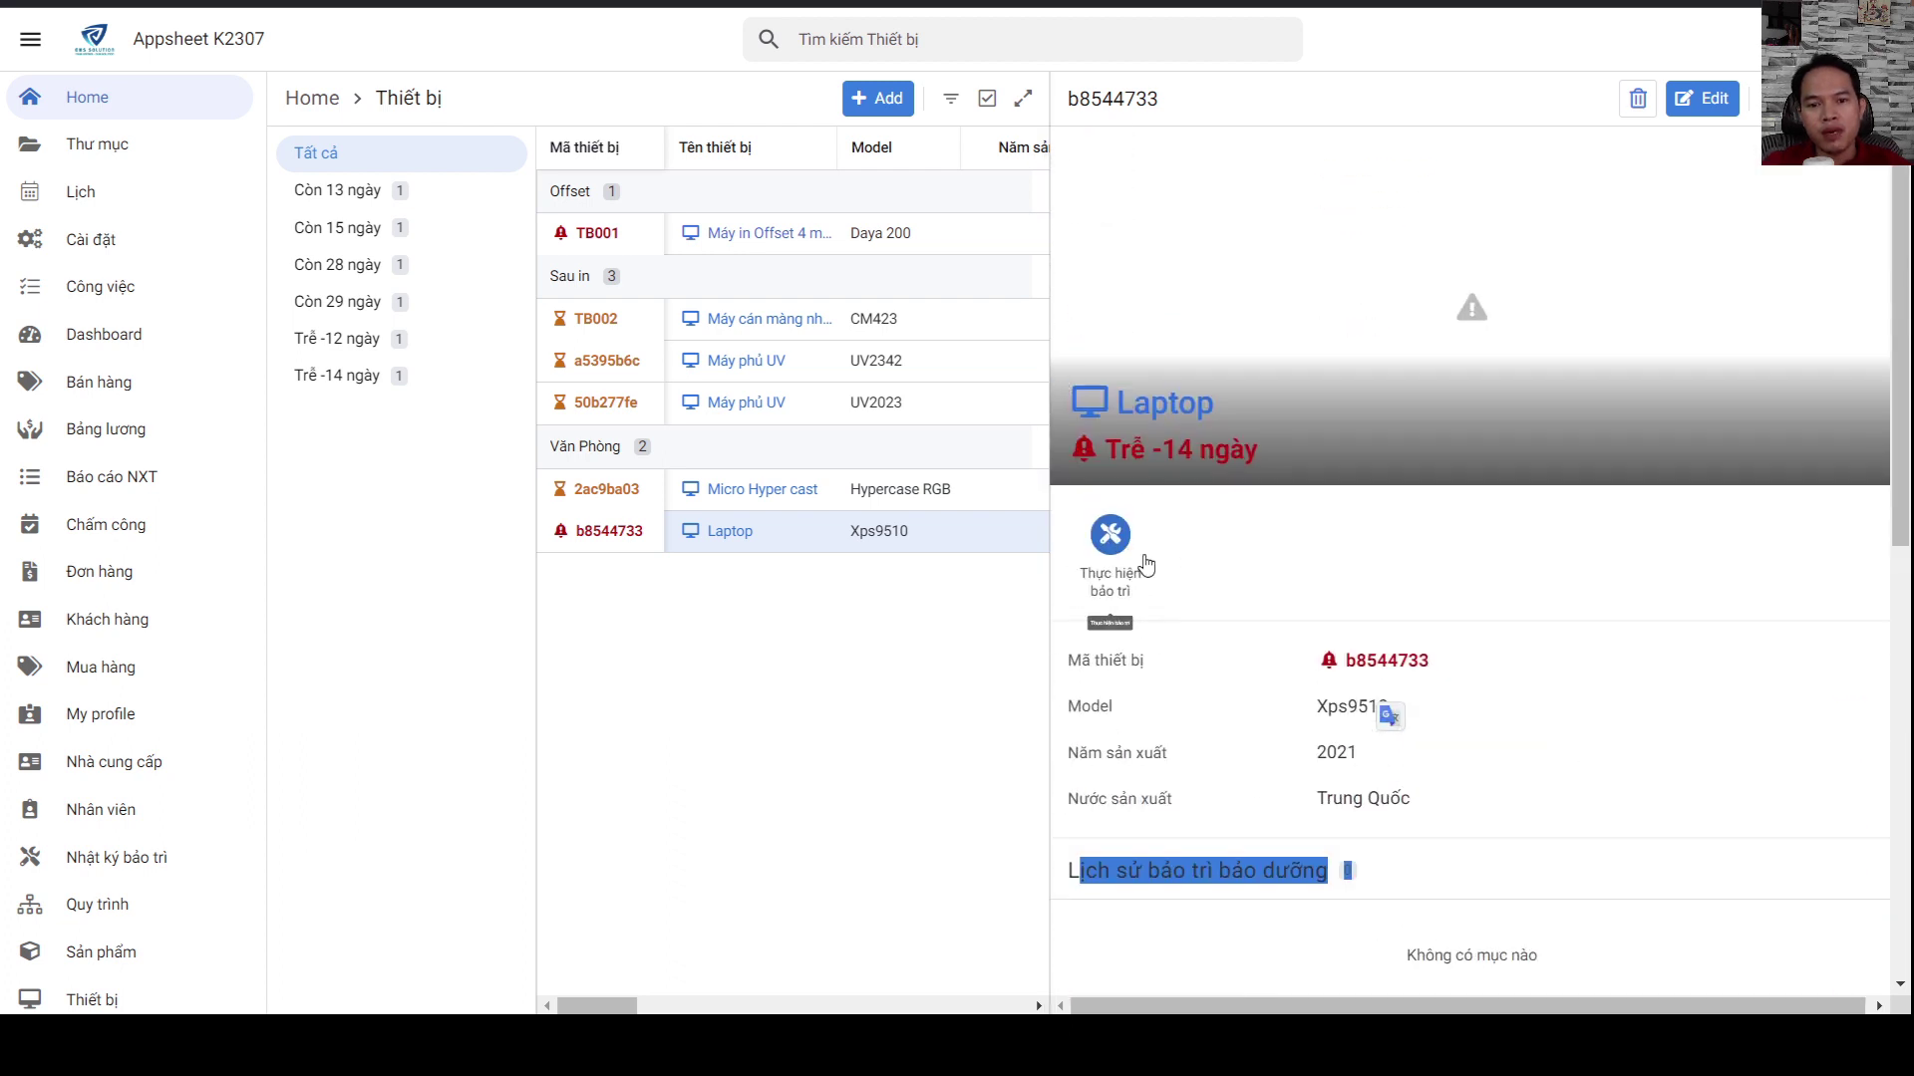
Run 'Thực hiện bảo trì' to log a new in-progress maintenance task for the Laptop
click(1111, 536)
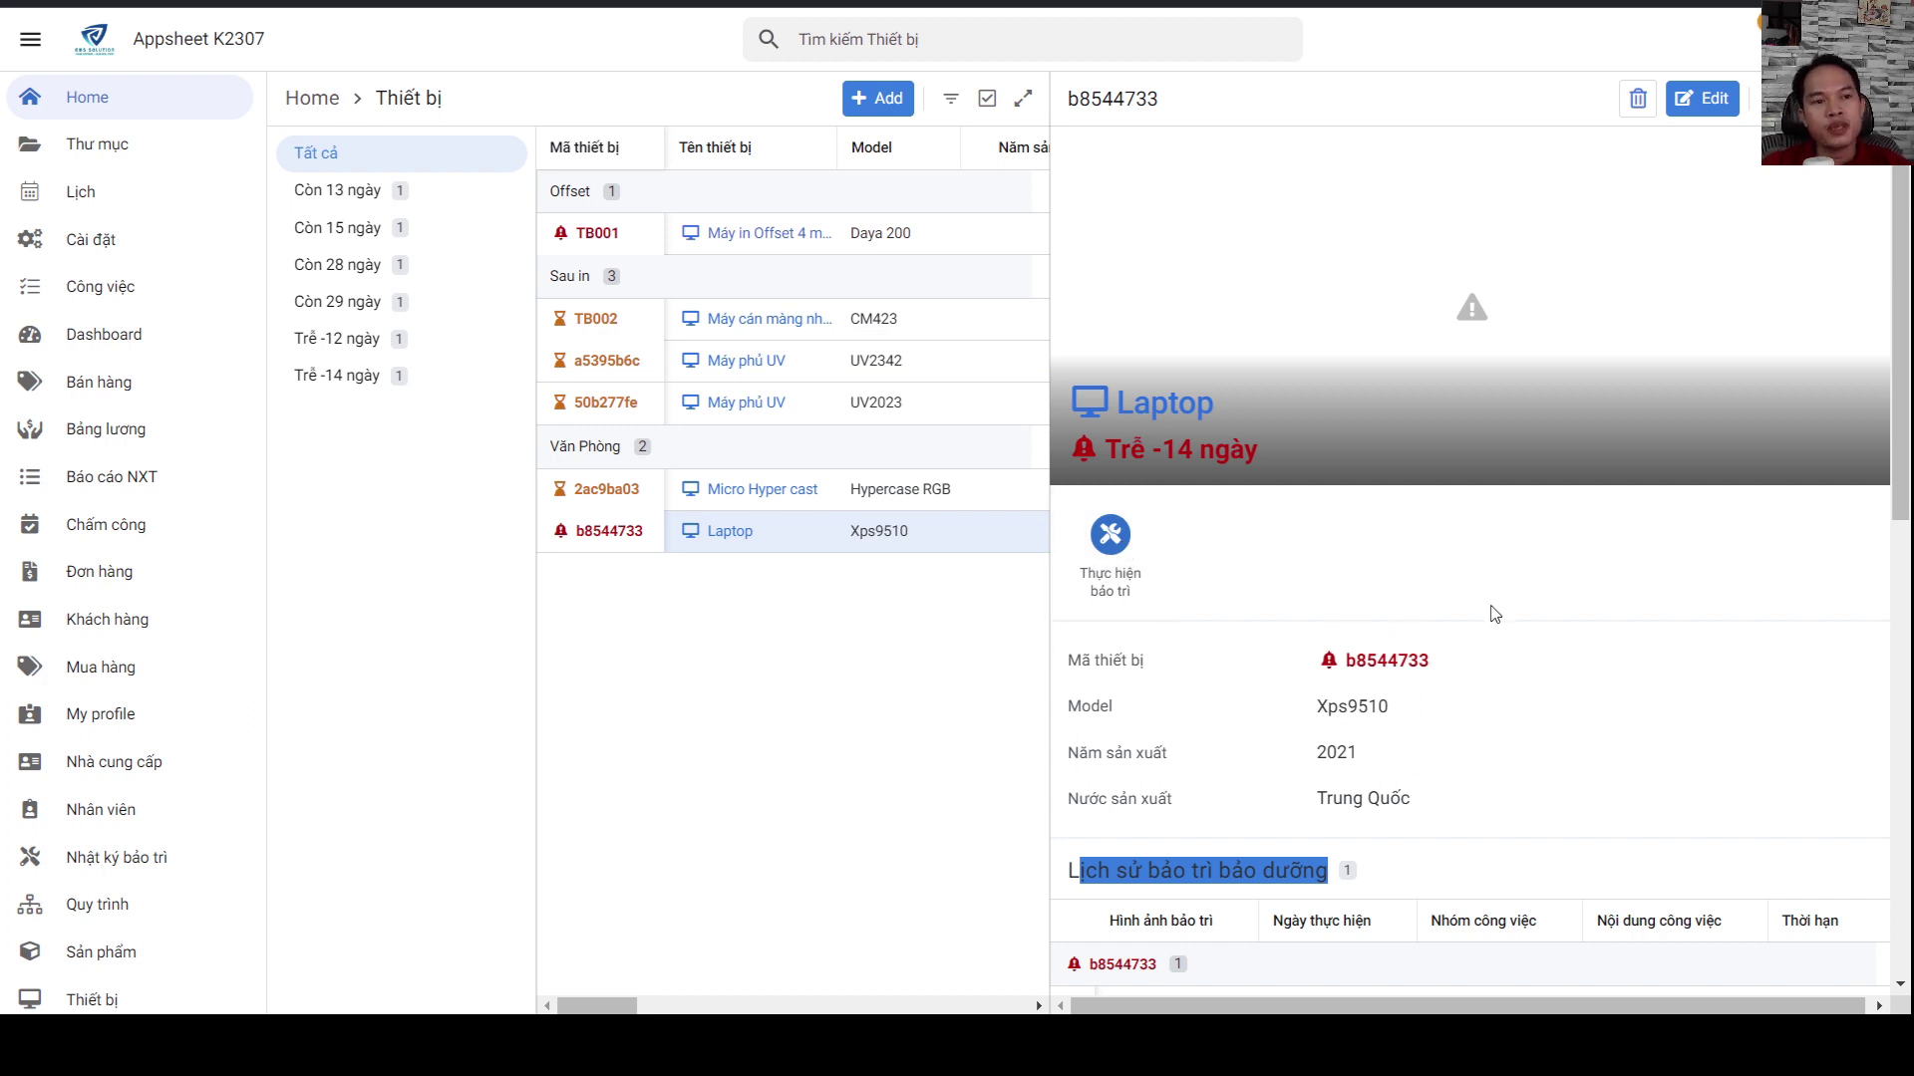
scroll(1495, 613, down, 3)
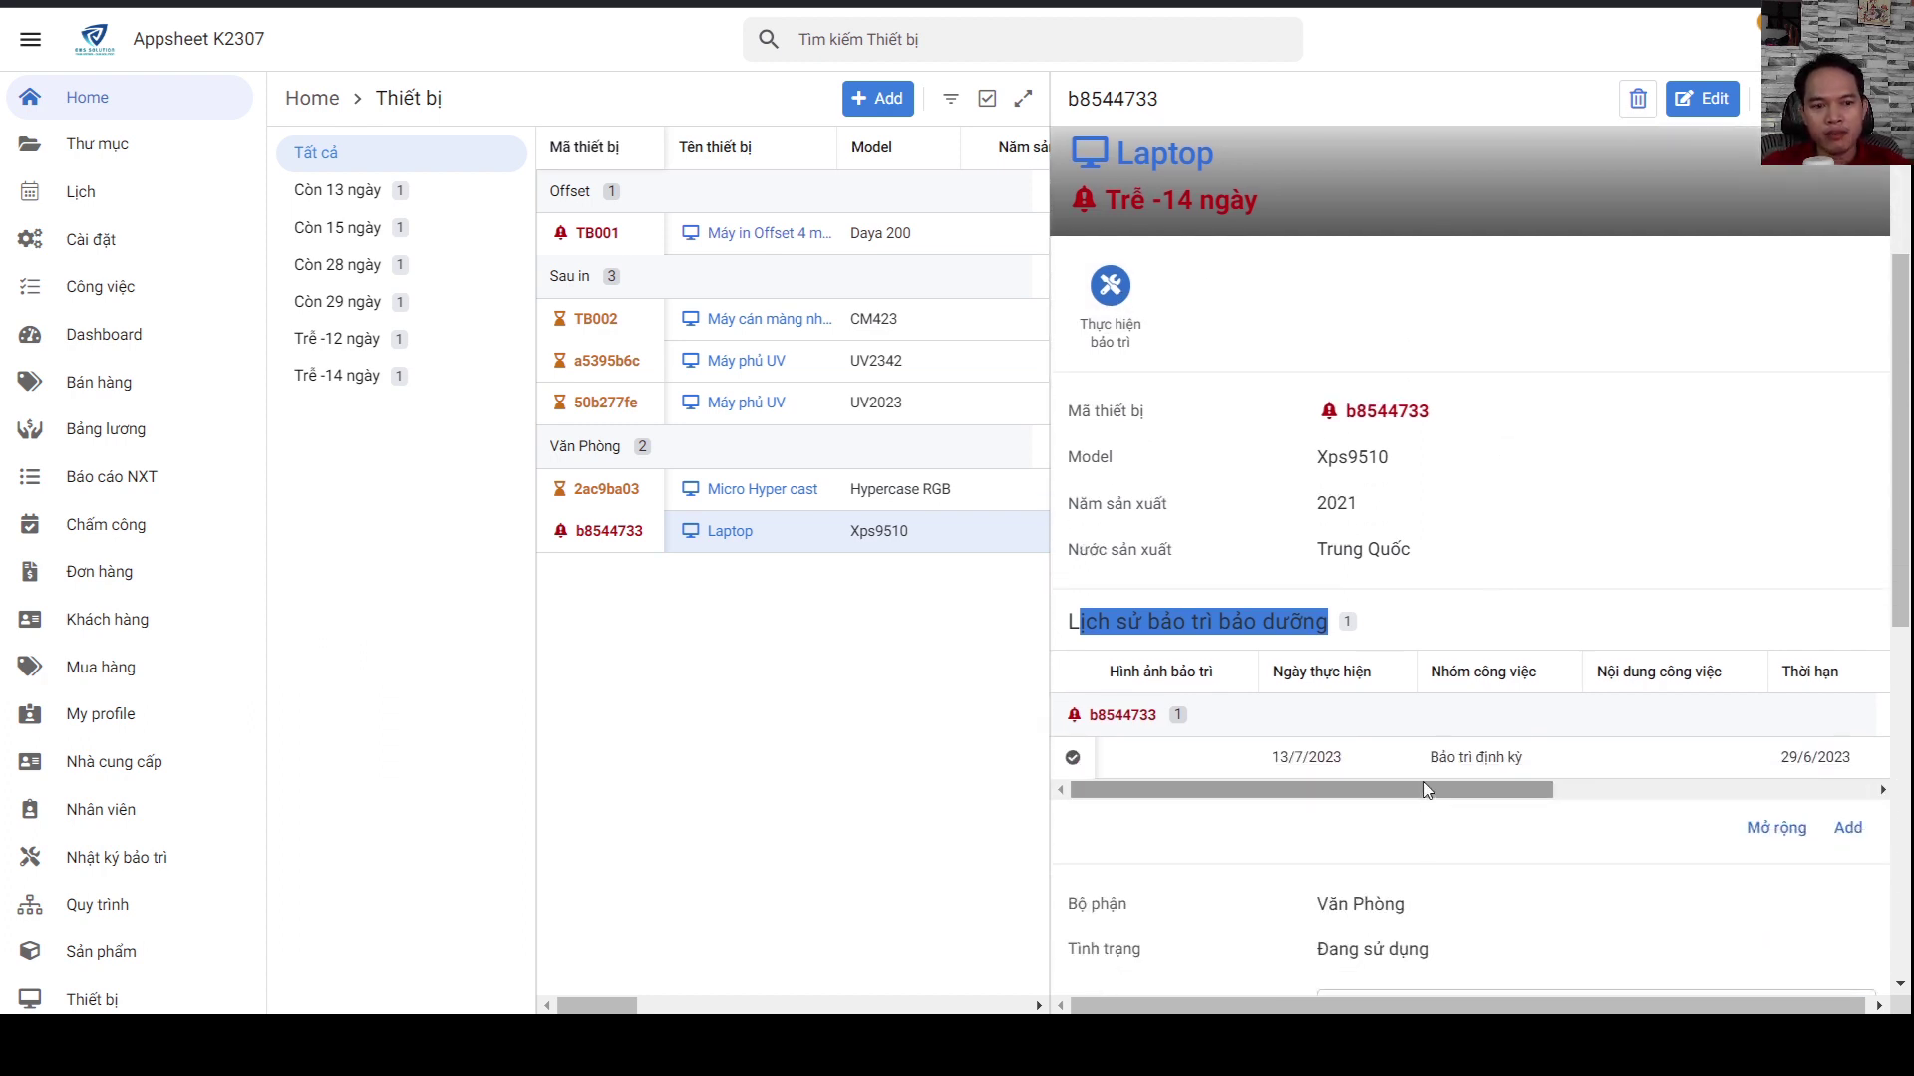
drag(1425, 791, 1622, 776)
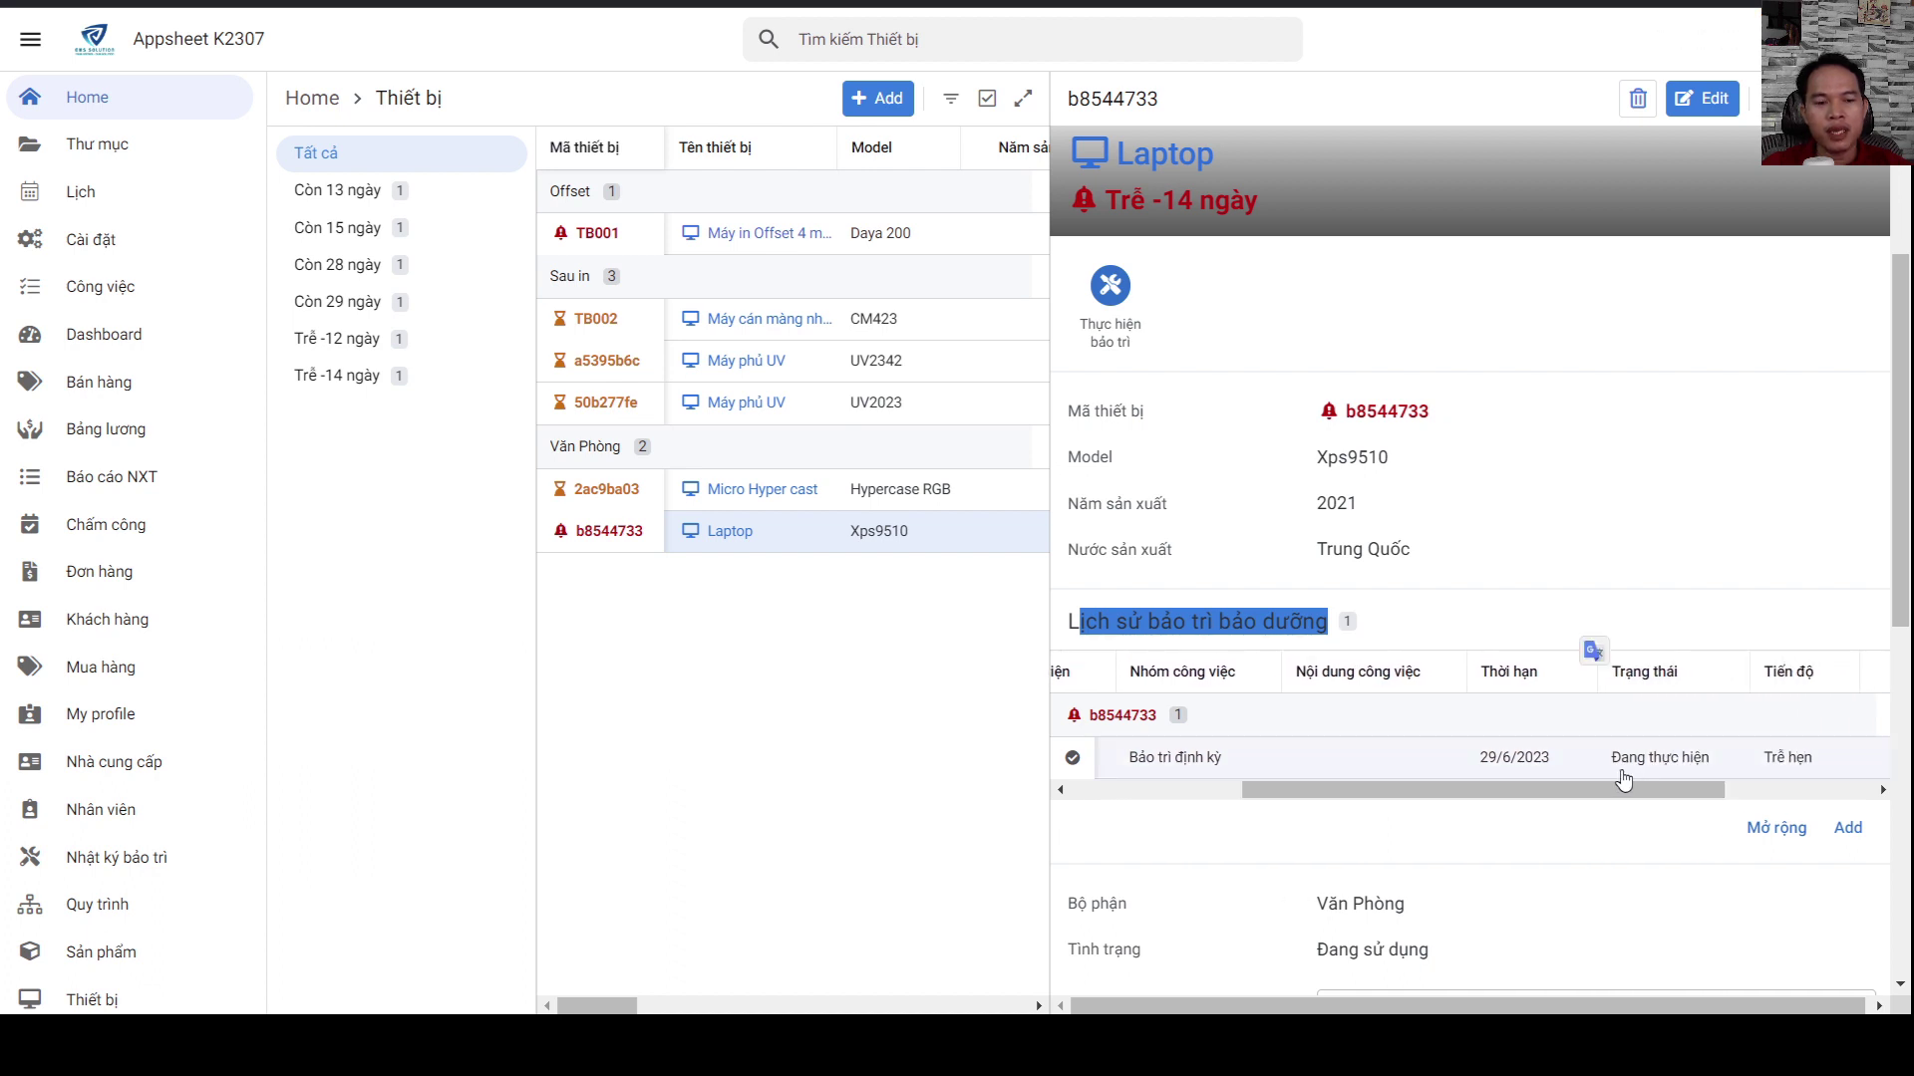
click(1622, 458)
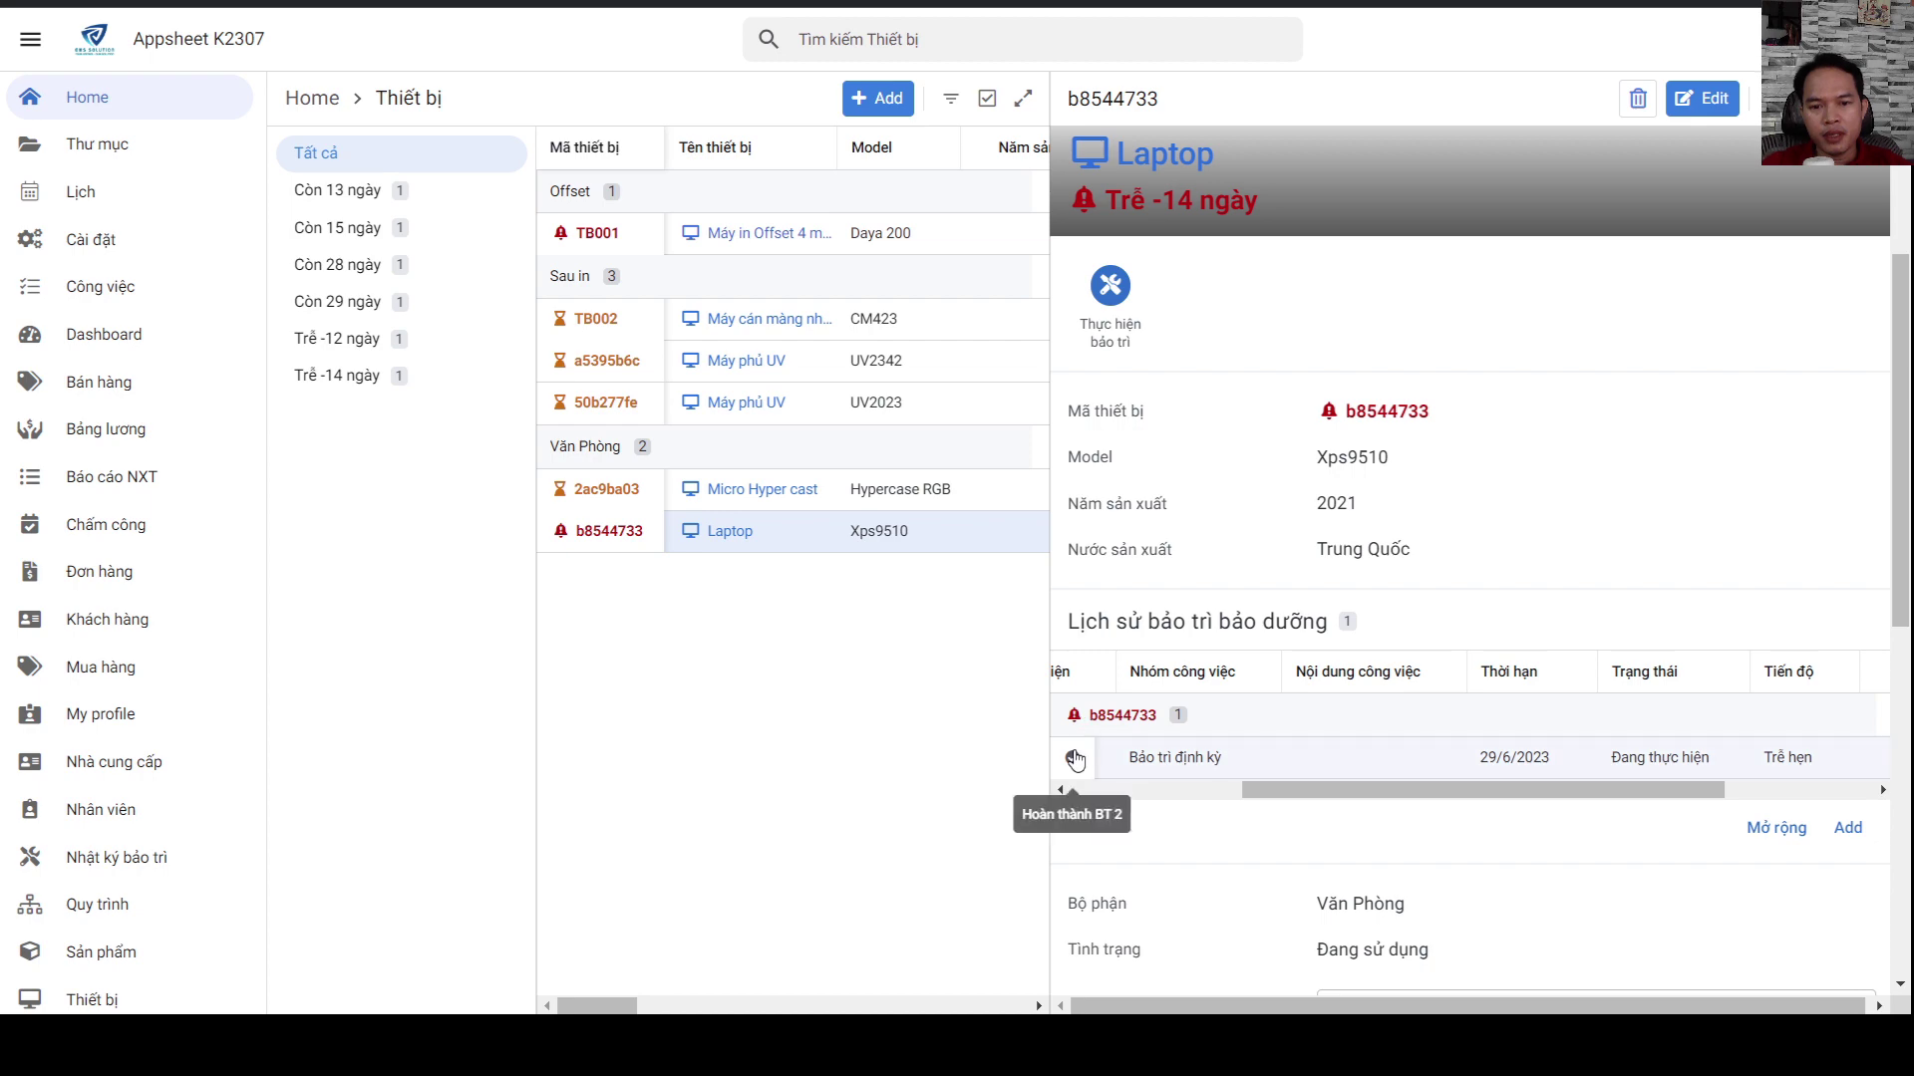
In the completion form, attach the calendar image as photo and the Word document as report
click(1074, 760)
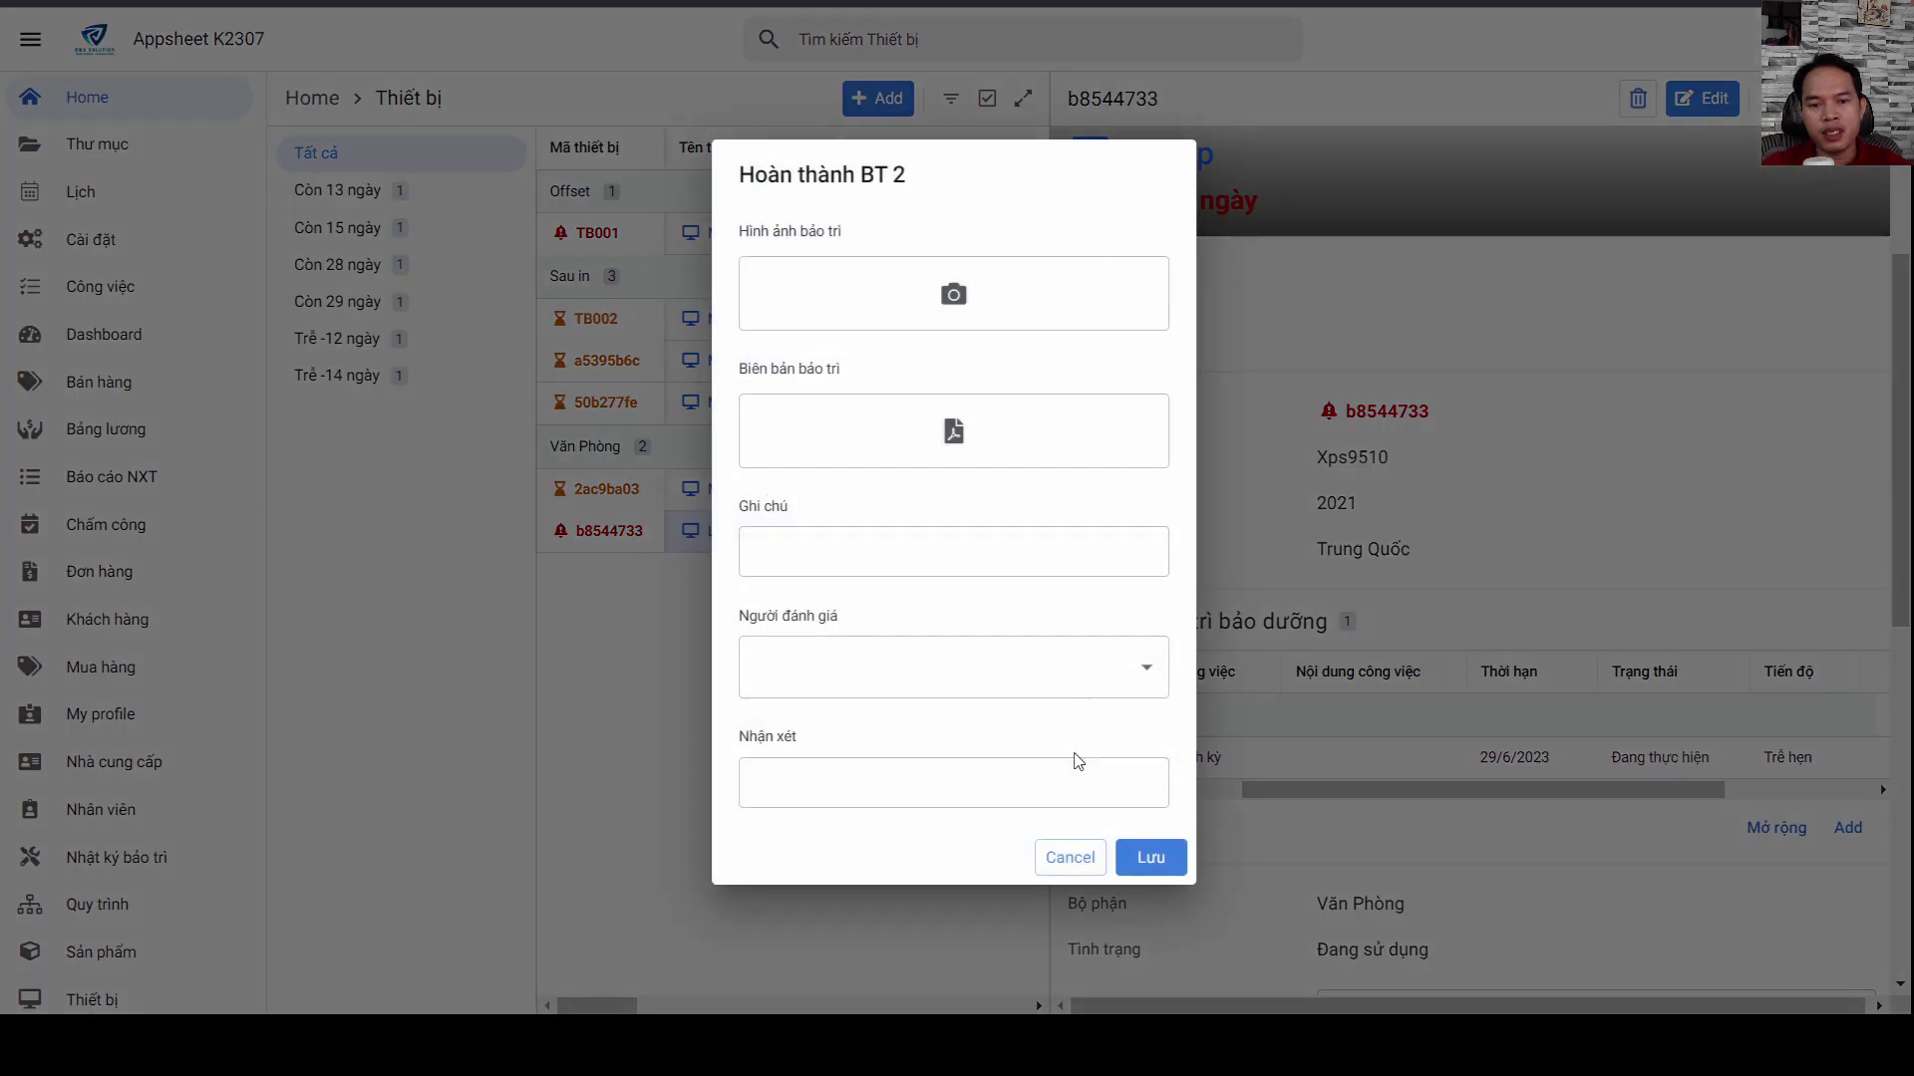
click(947, 294)
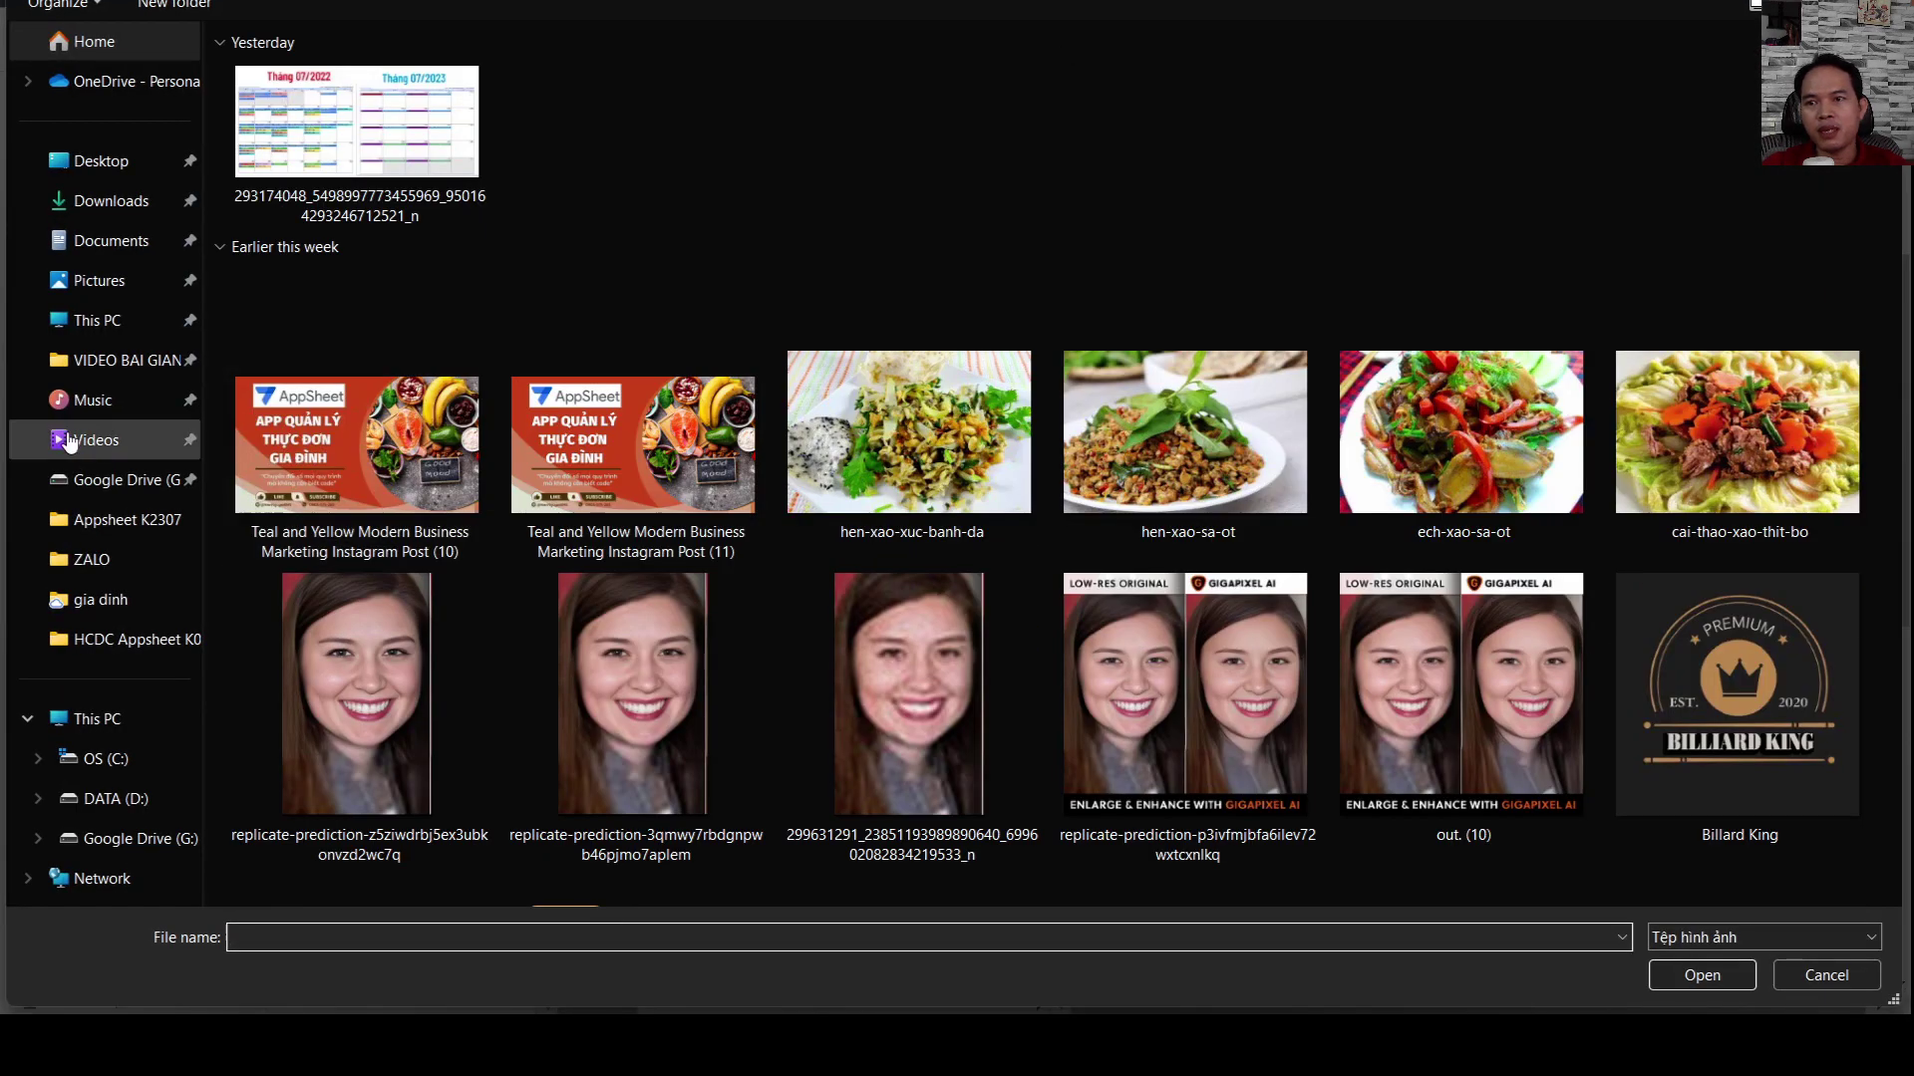
double_click(292, 120)
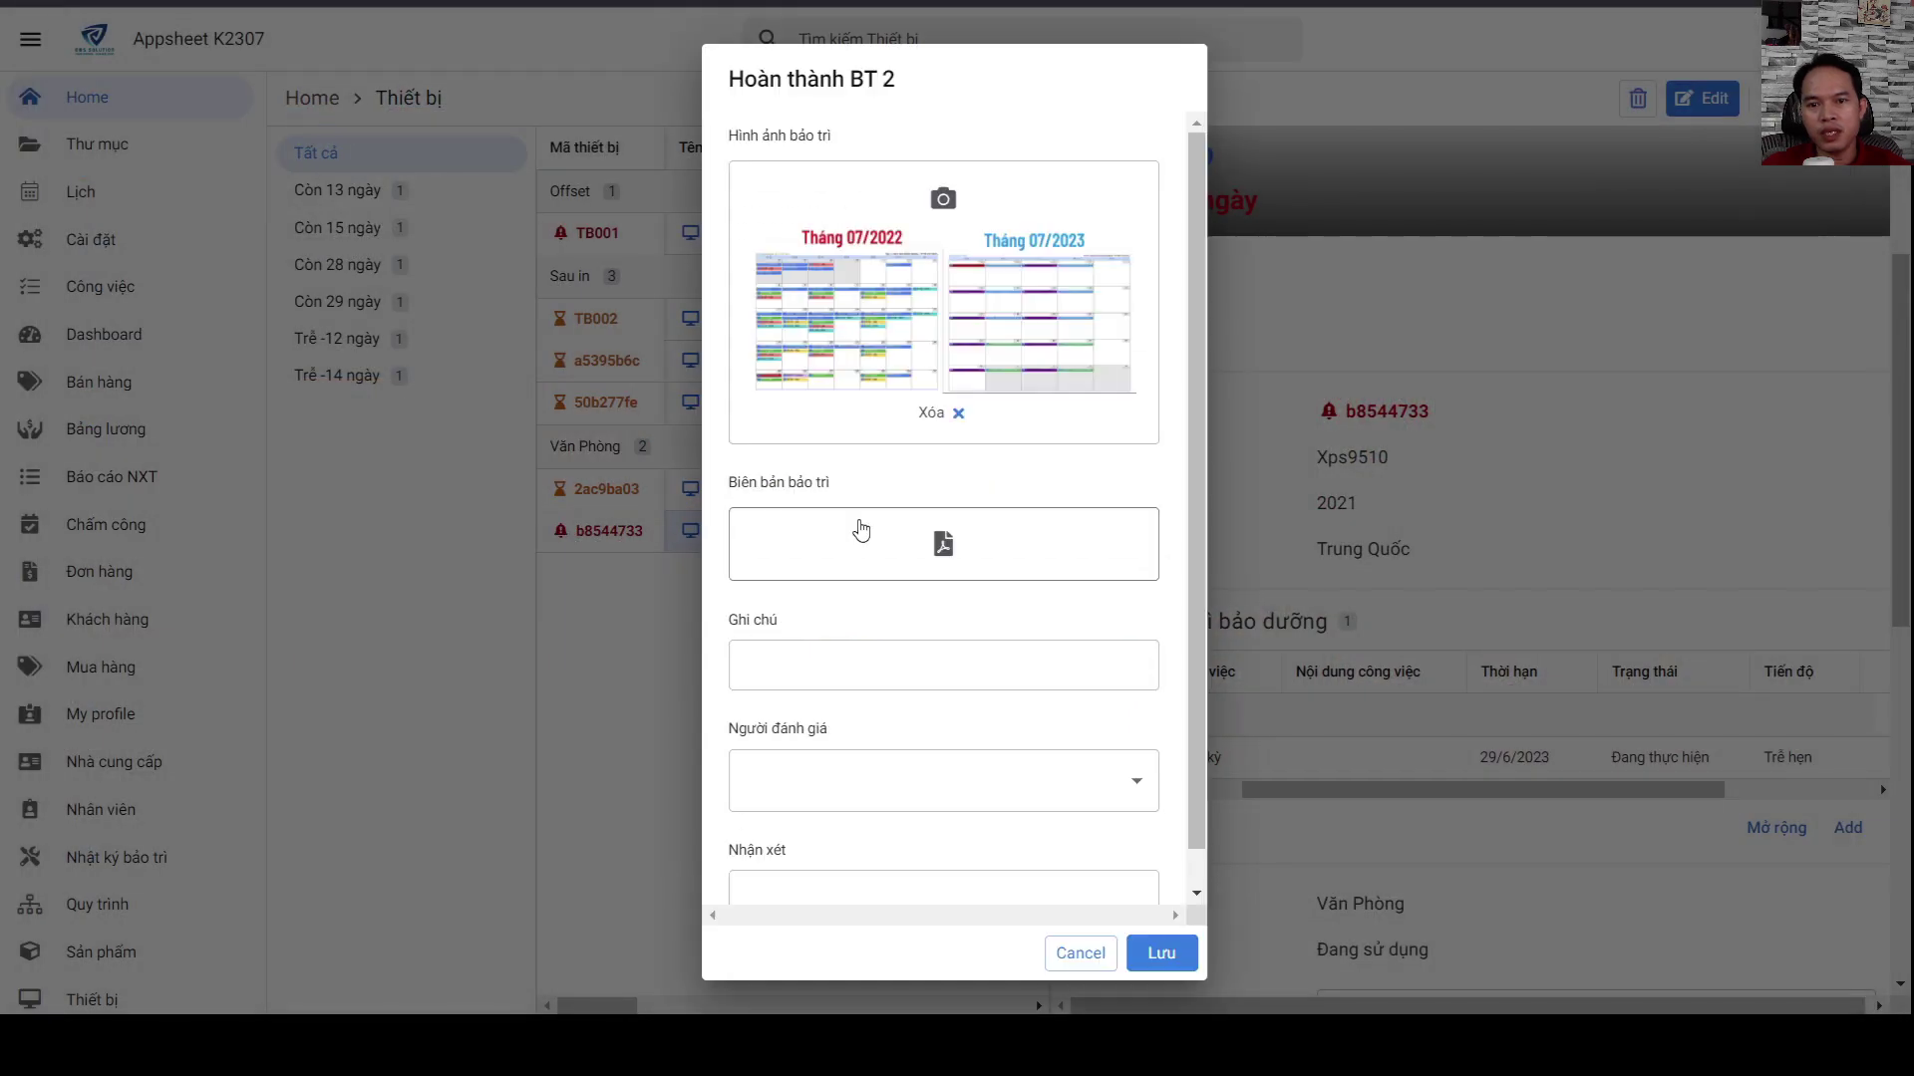
click(865, 555)
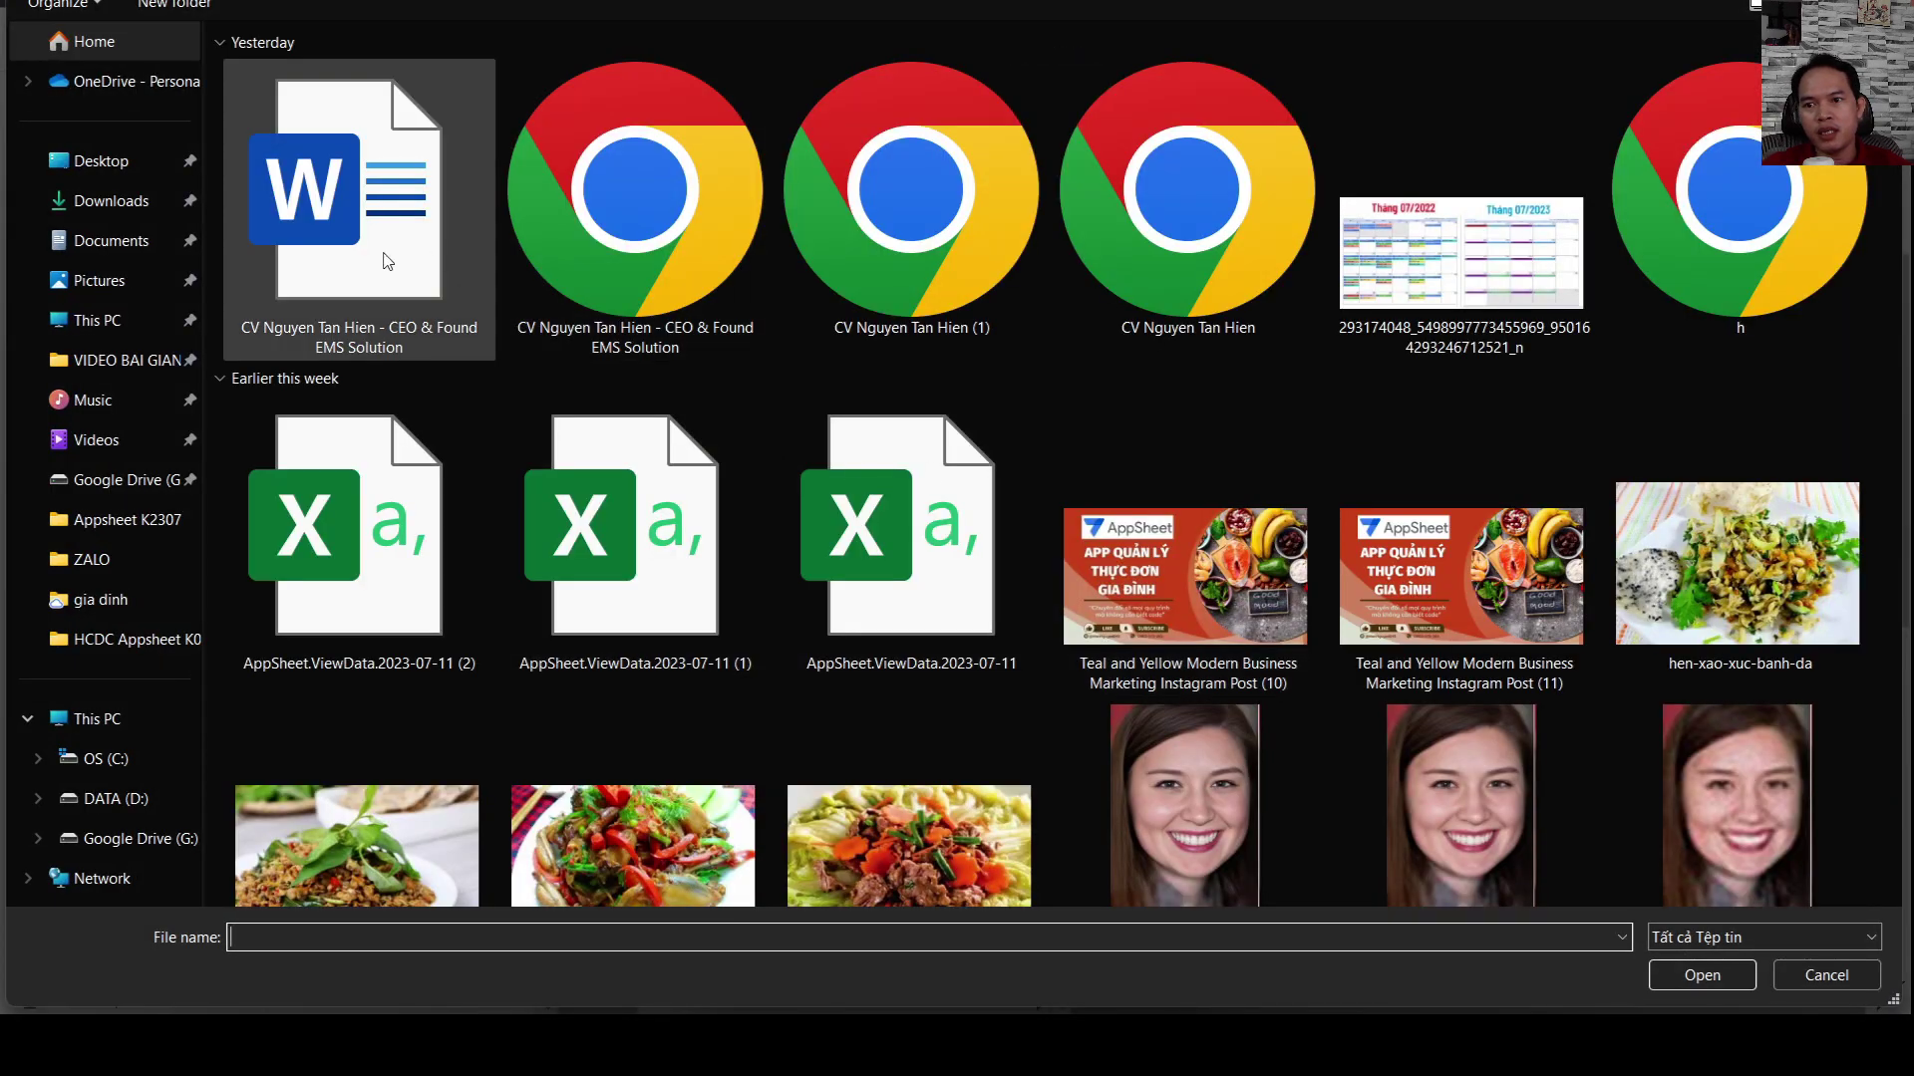
double_click(354, 239)
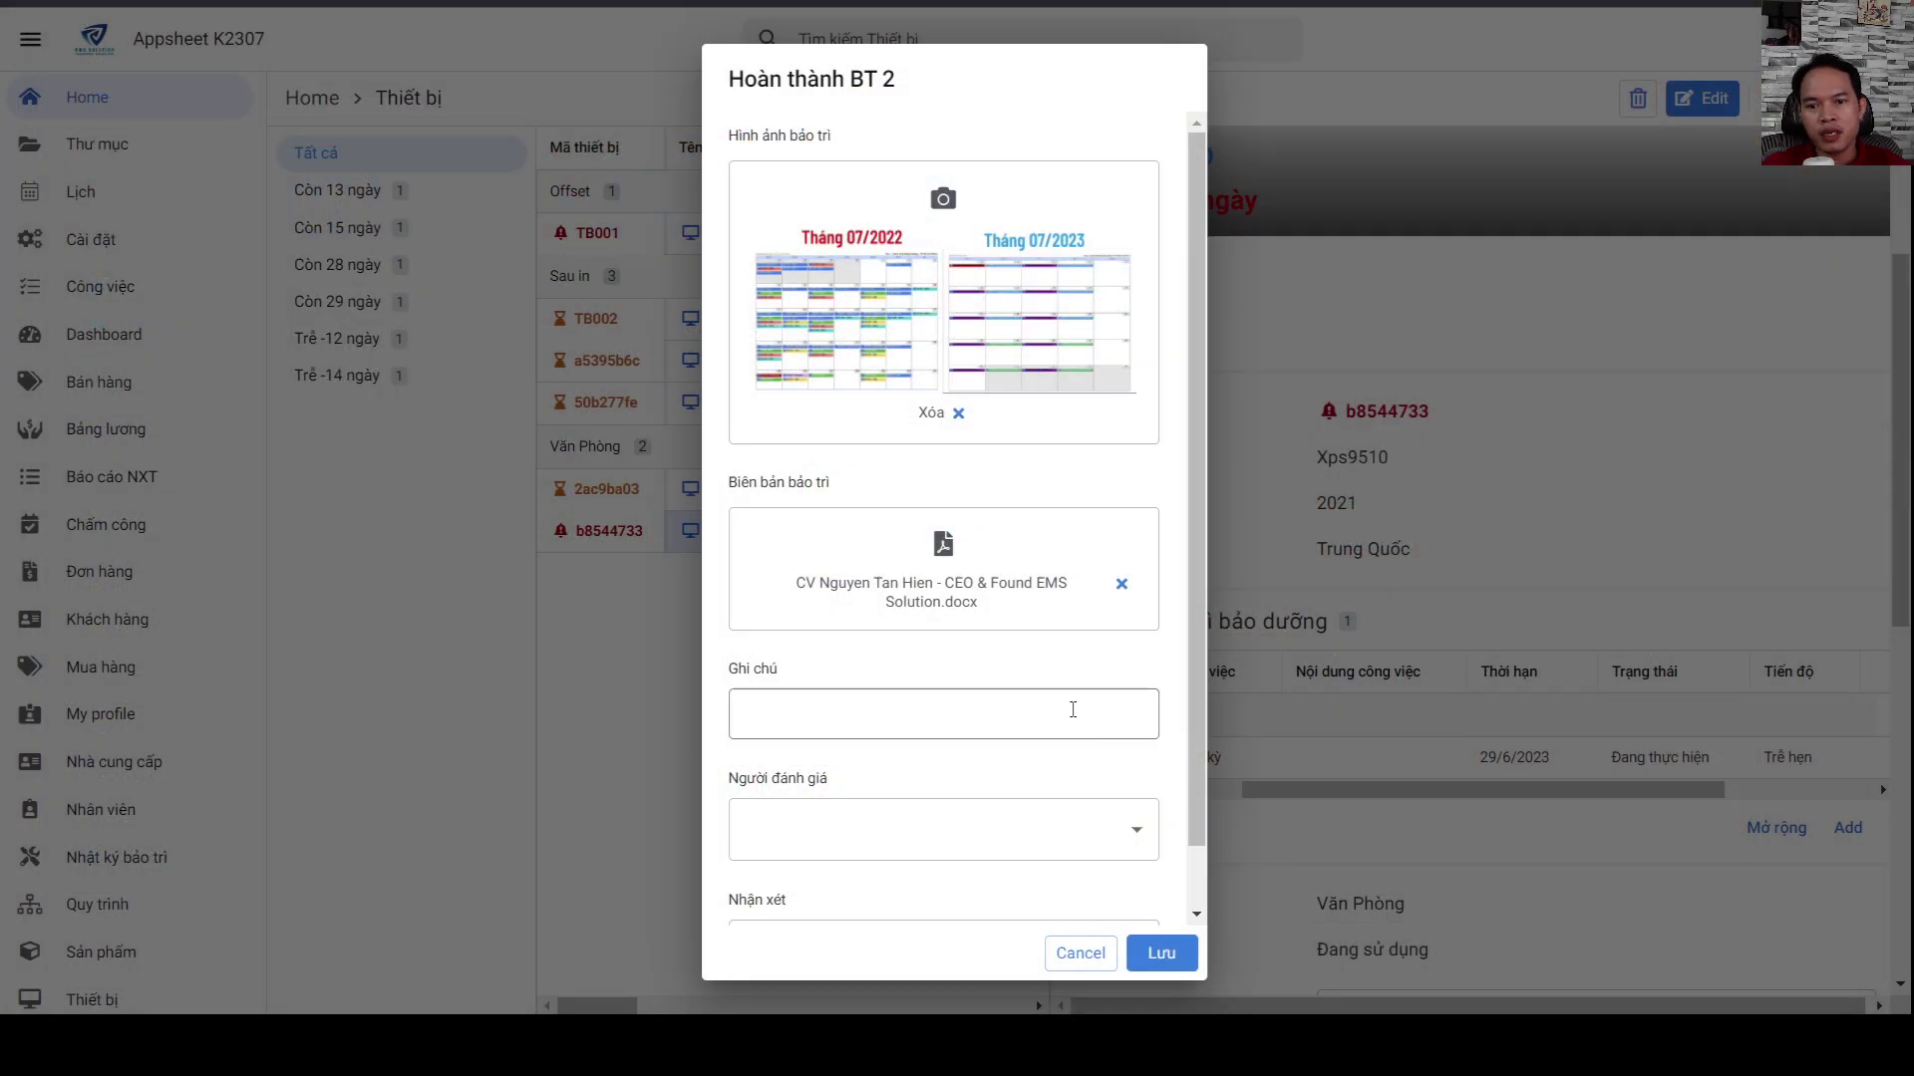
Add note 'Đã làm xong', evaluator Nhân viên 1 and remark 'ok', then save
click(947, 663)
text(ã)
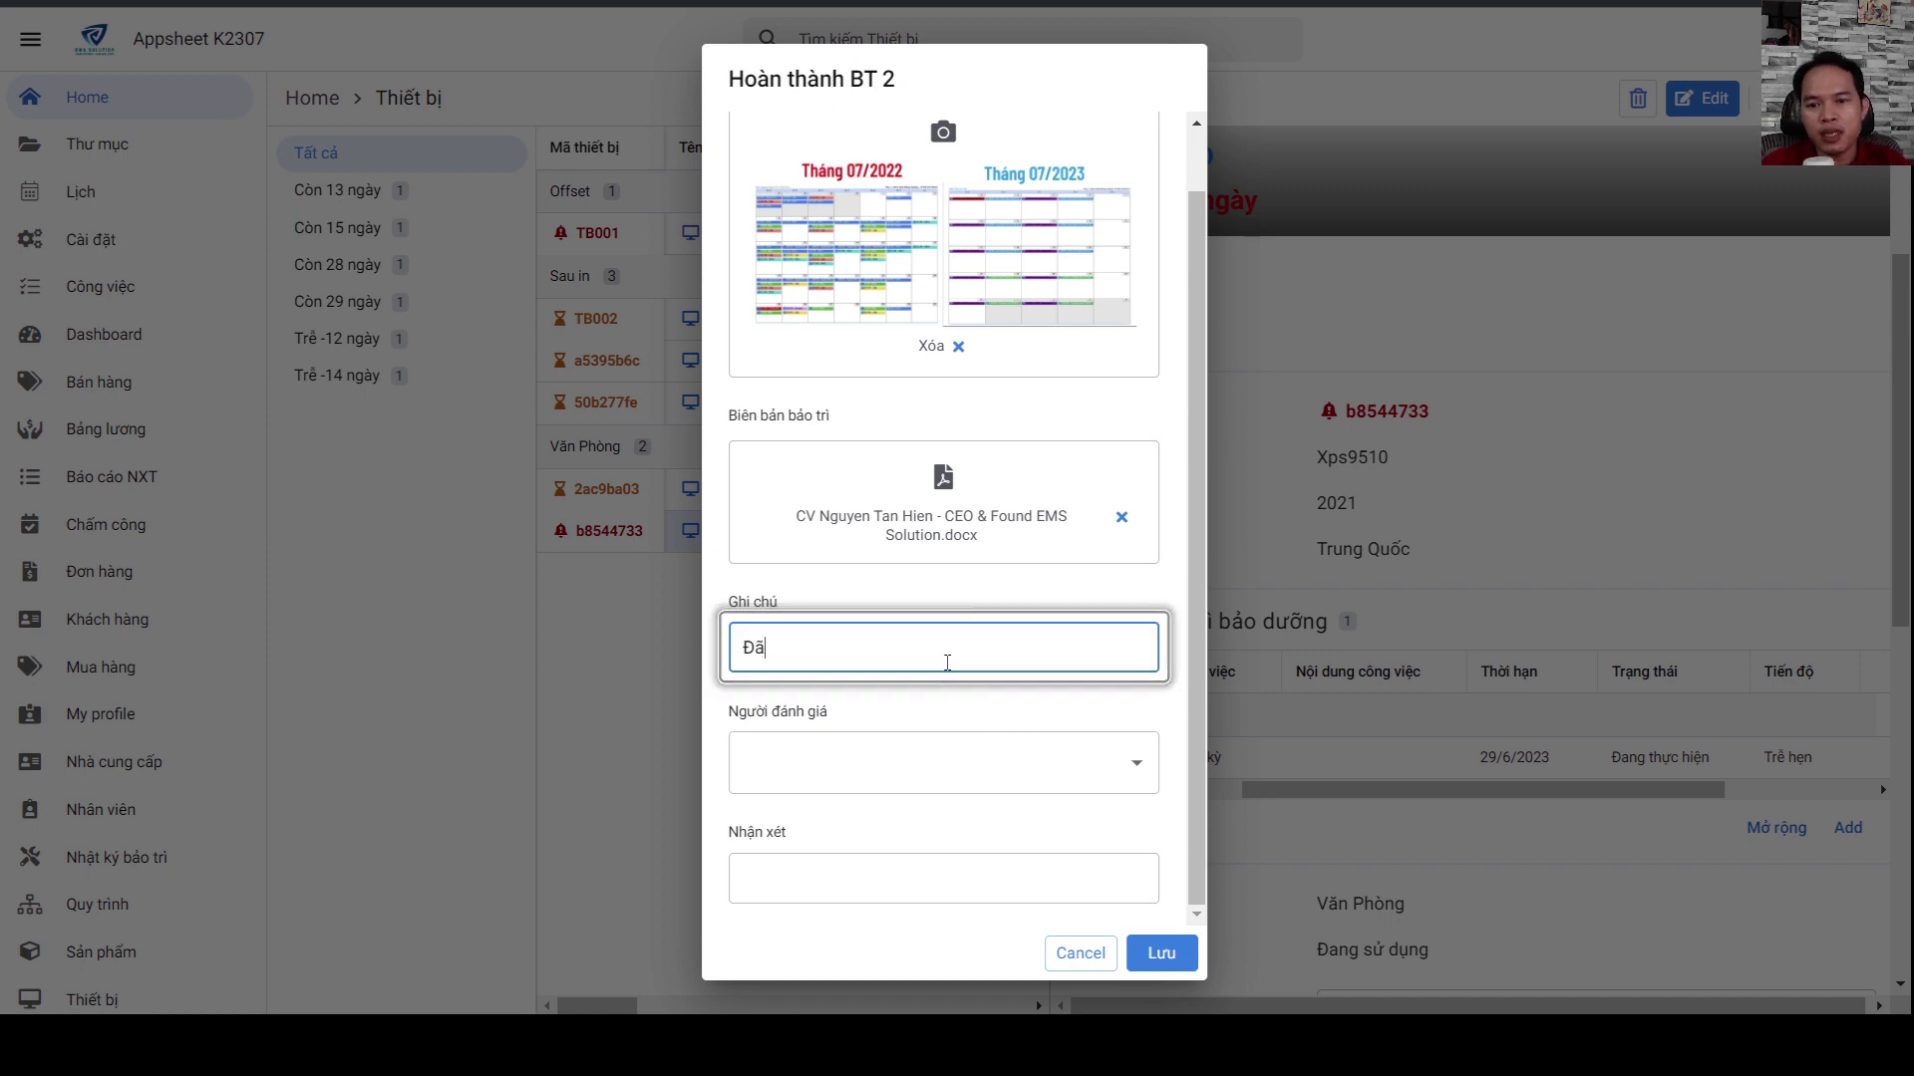
text( làm xong)
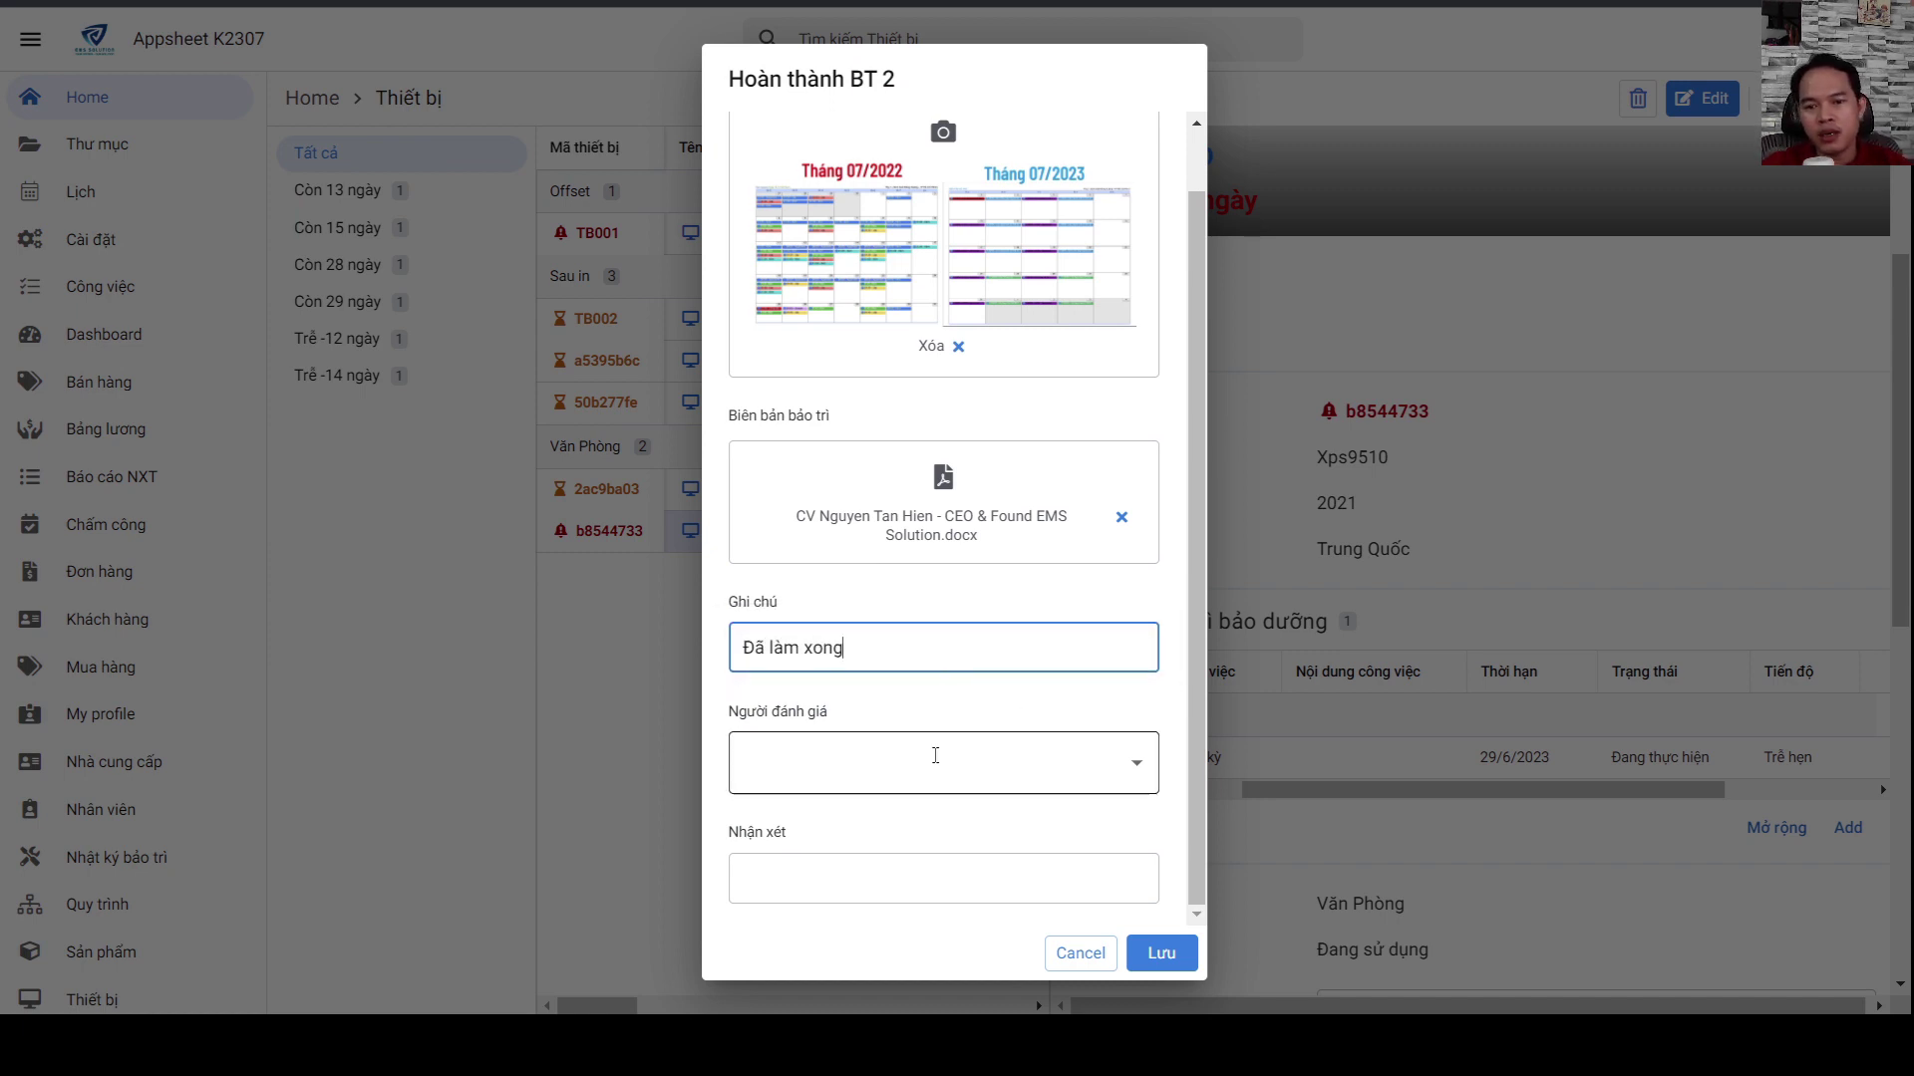
click(937, 762)
click(877, 892)
click(879, 881)
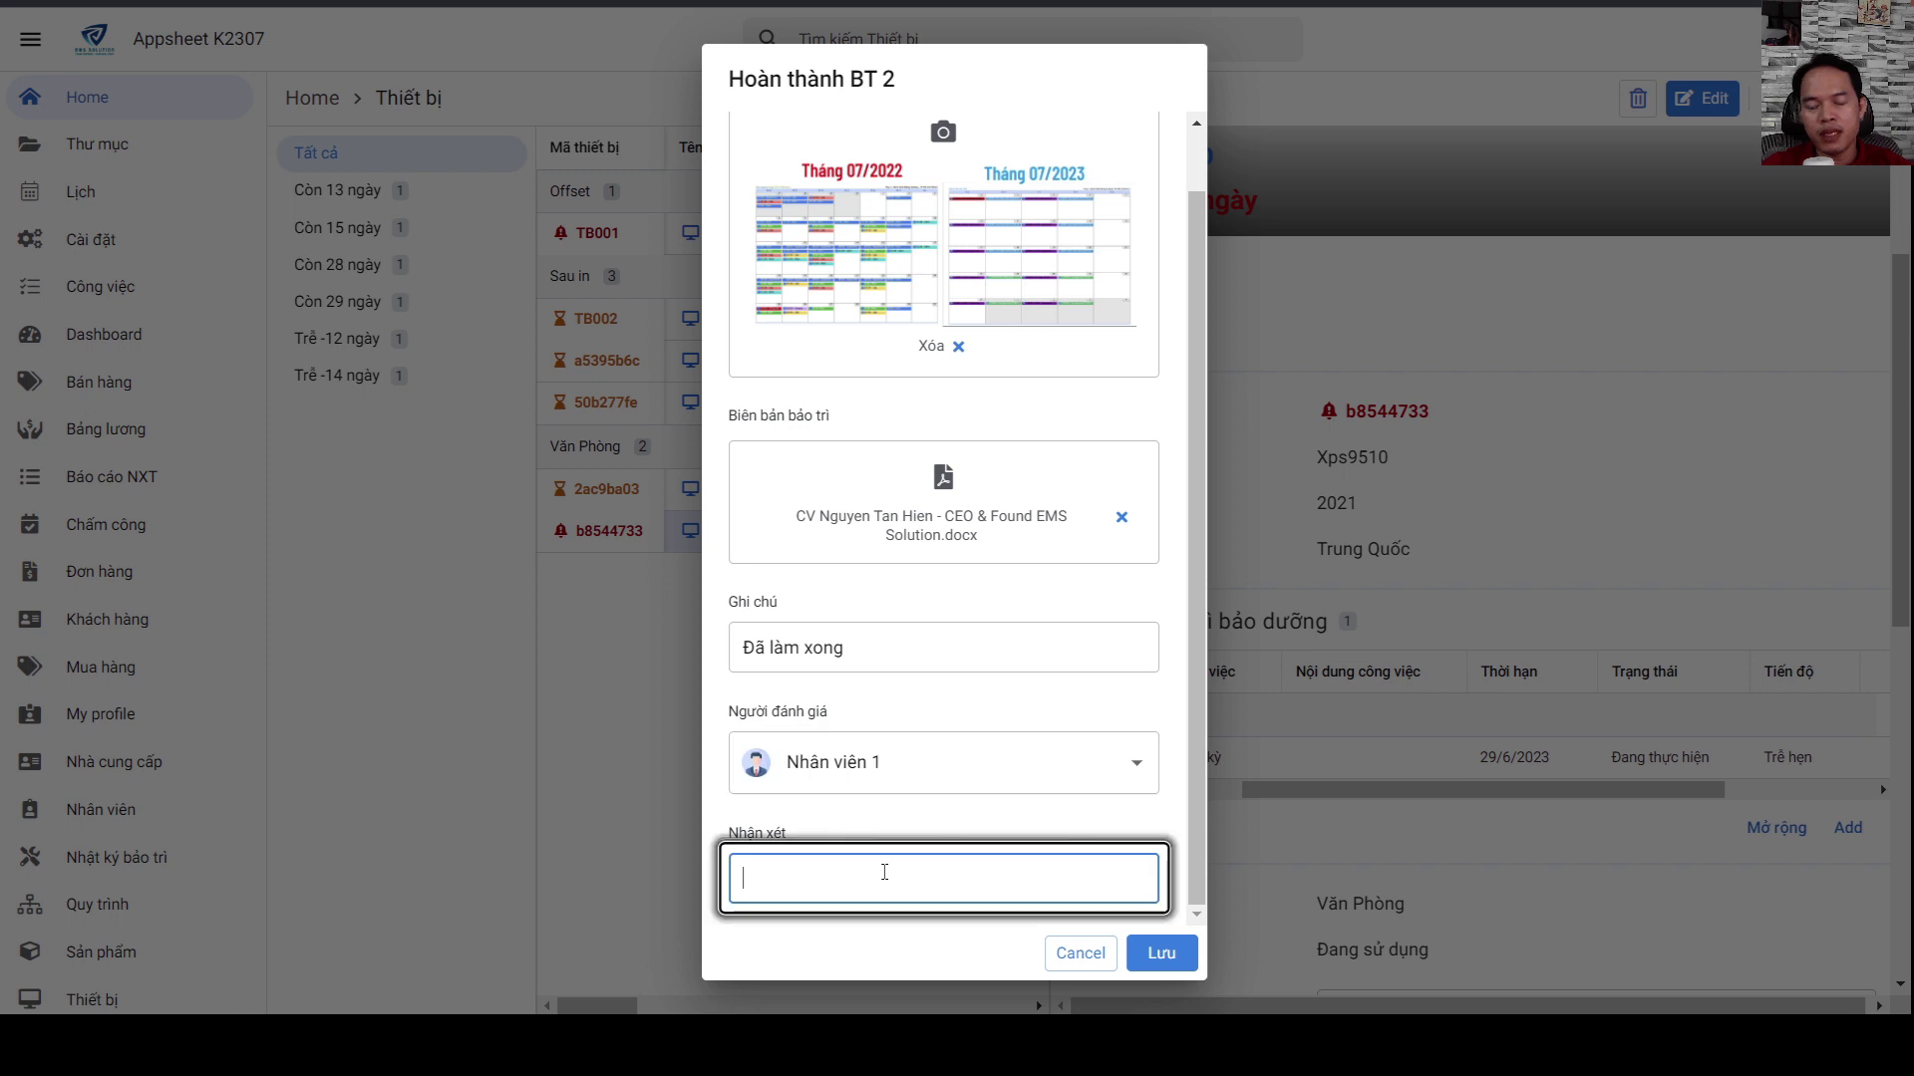
text(ok)
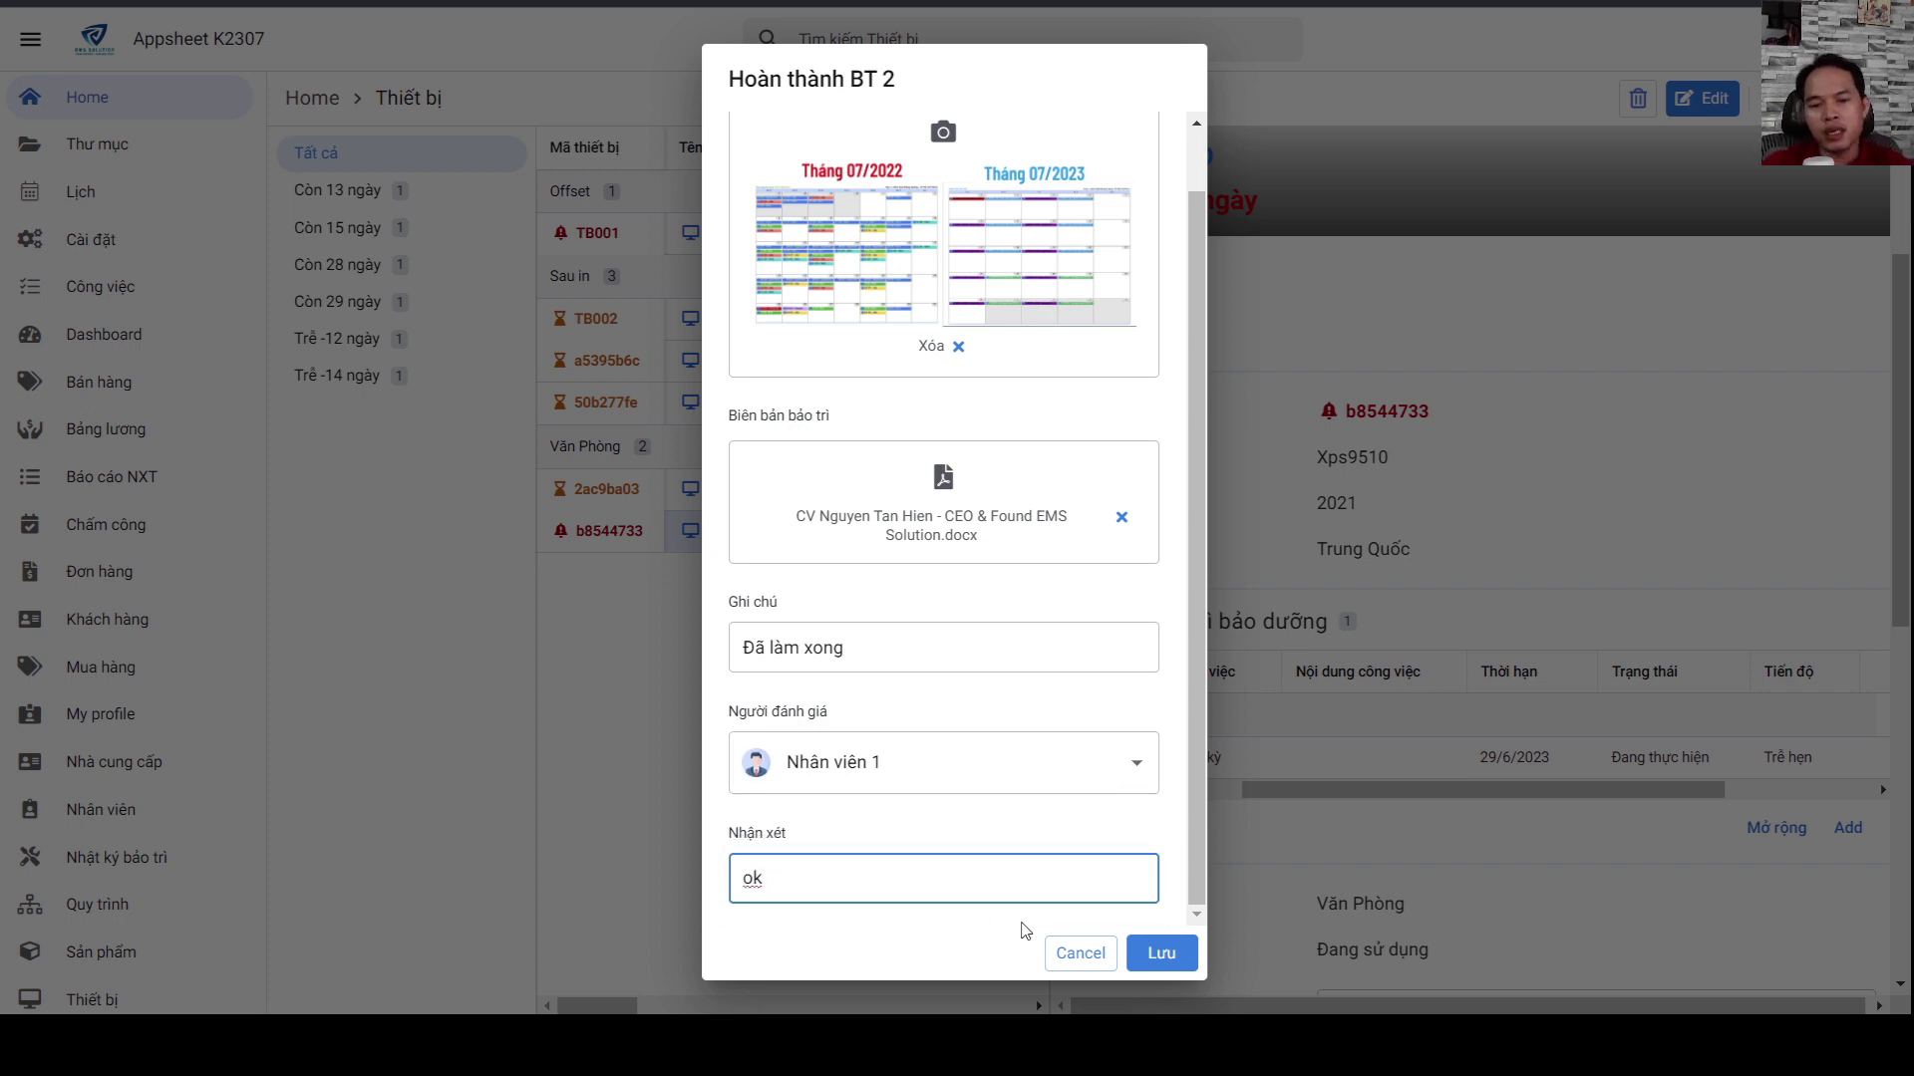
click(1159, 952)
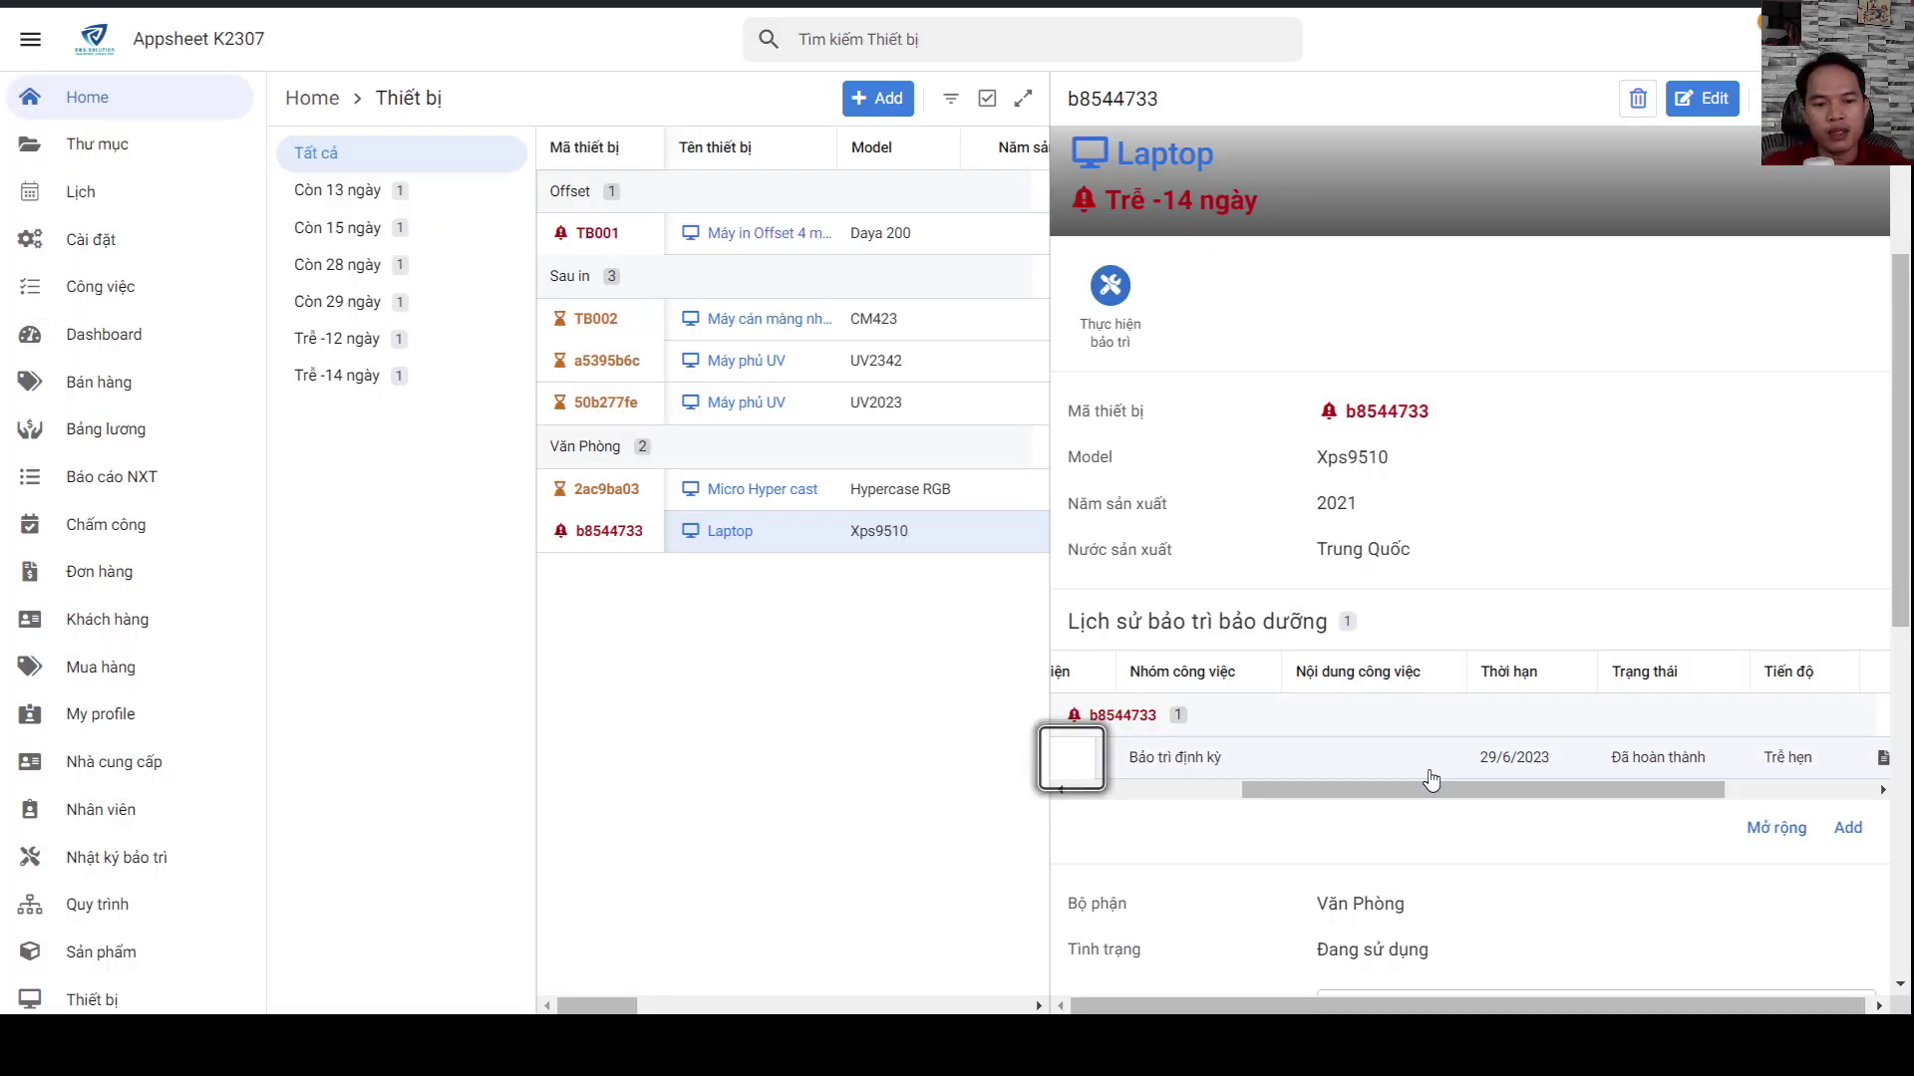
Open the new edd1c978 maintenance record's full details and scroll through them
drag(1431, 779, 1529, 799)
click(1543, 765)
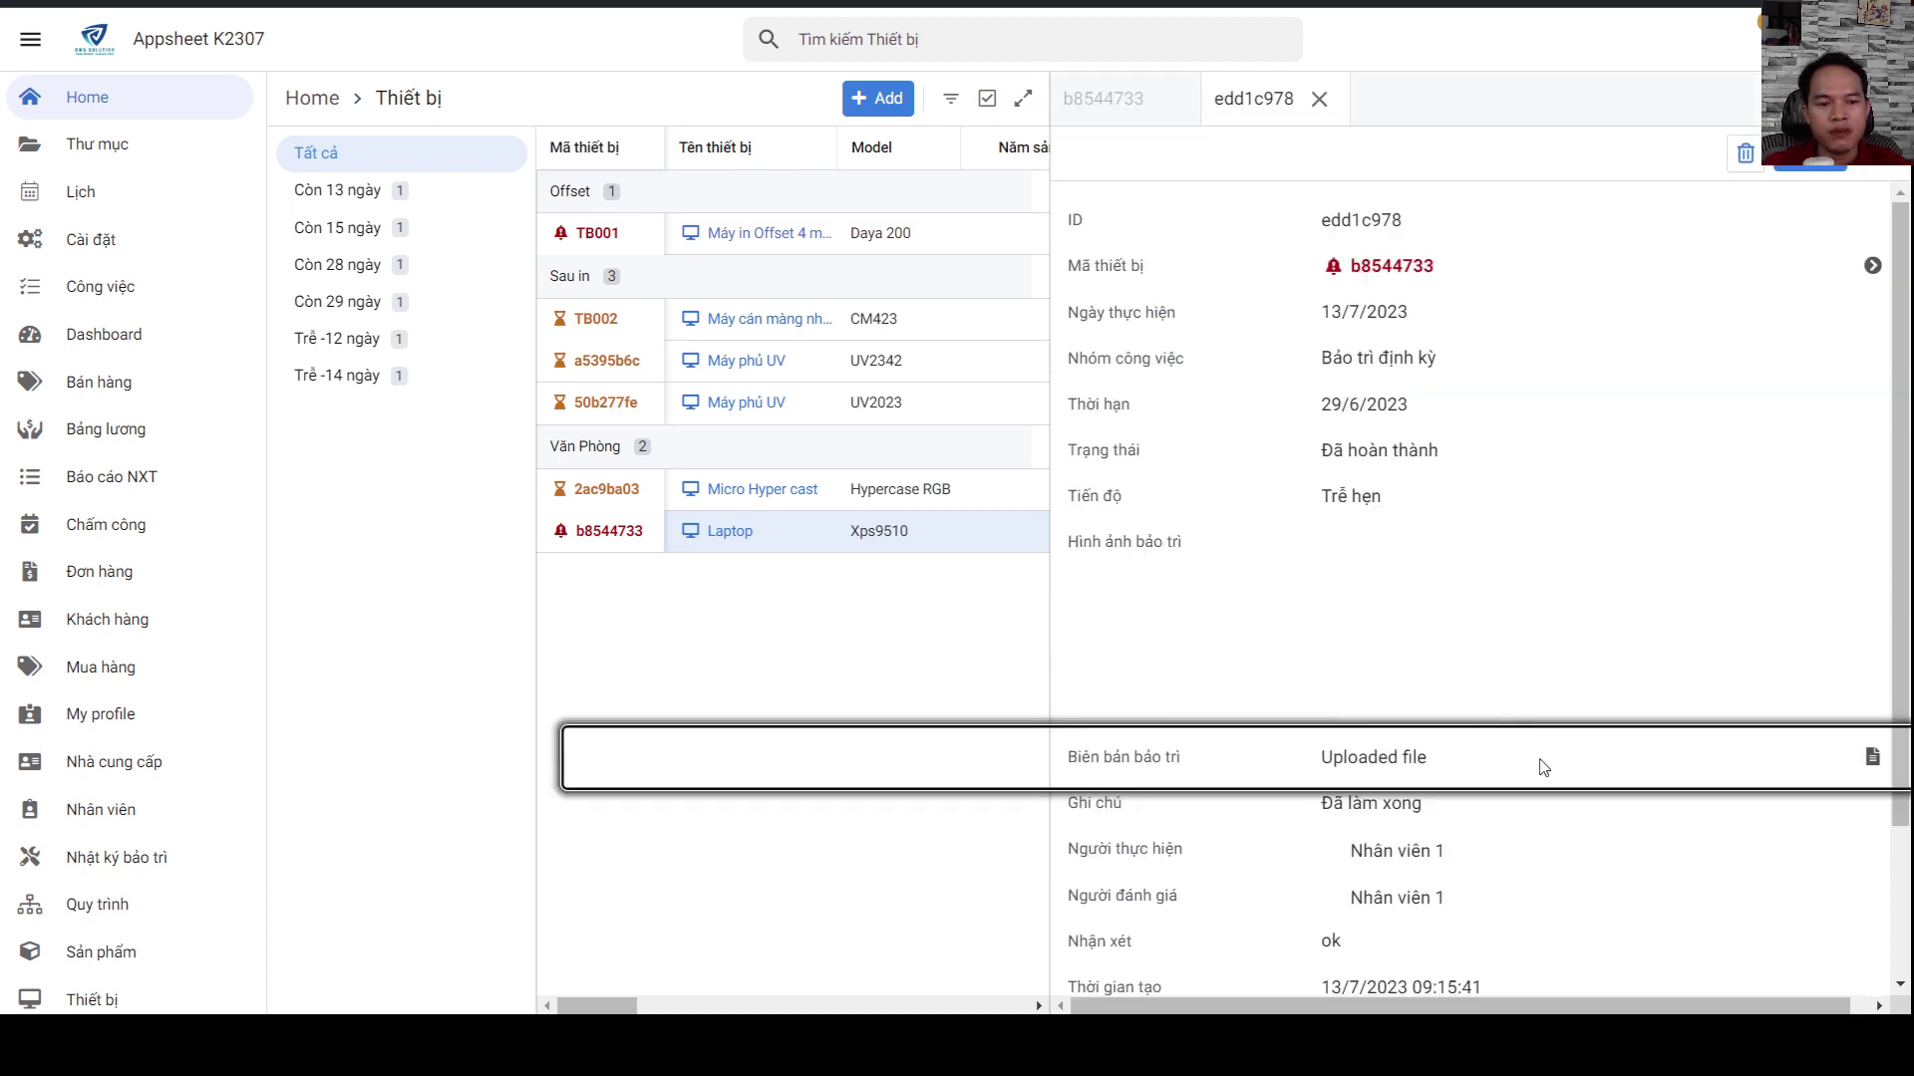
scroll(1567, 733, down, 2)
scroll(1569, 698, up, 1)
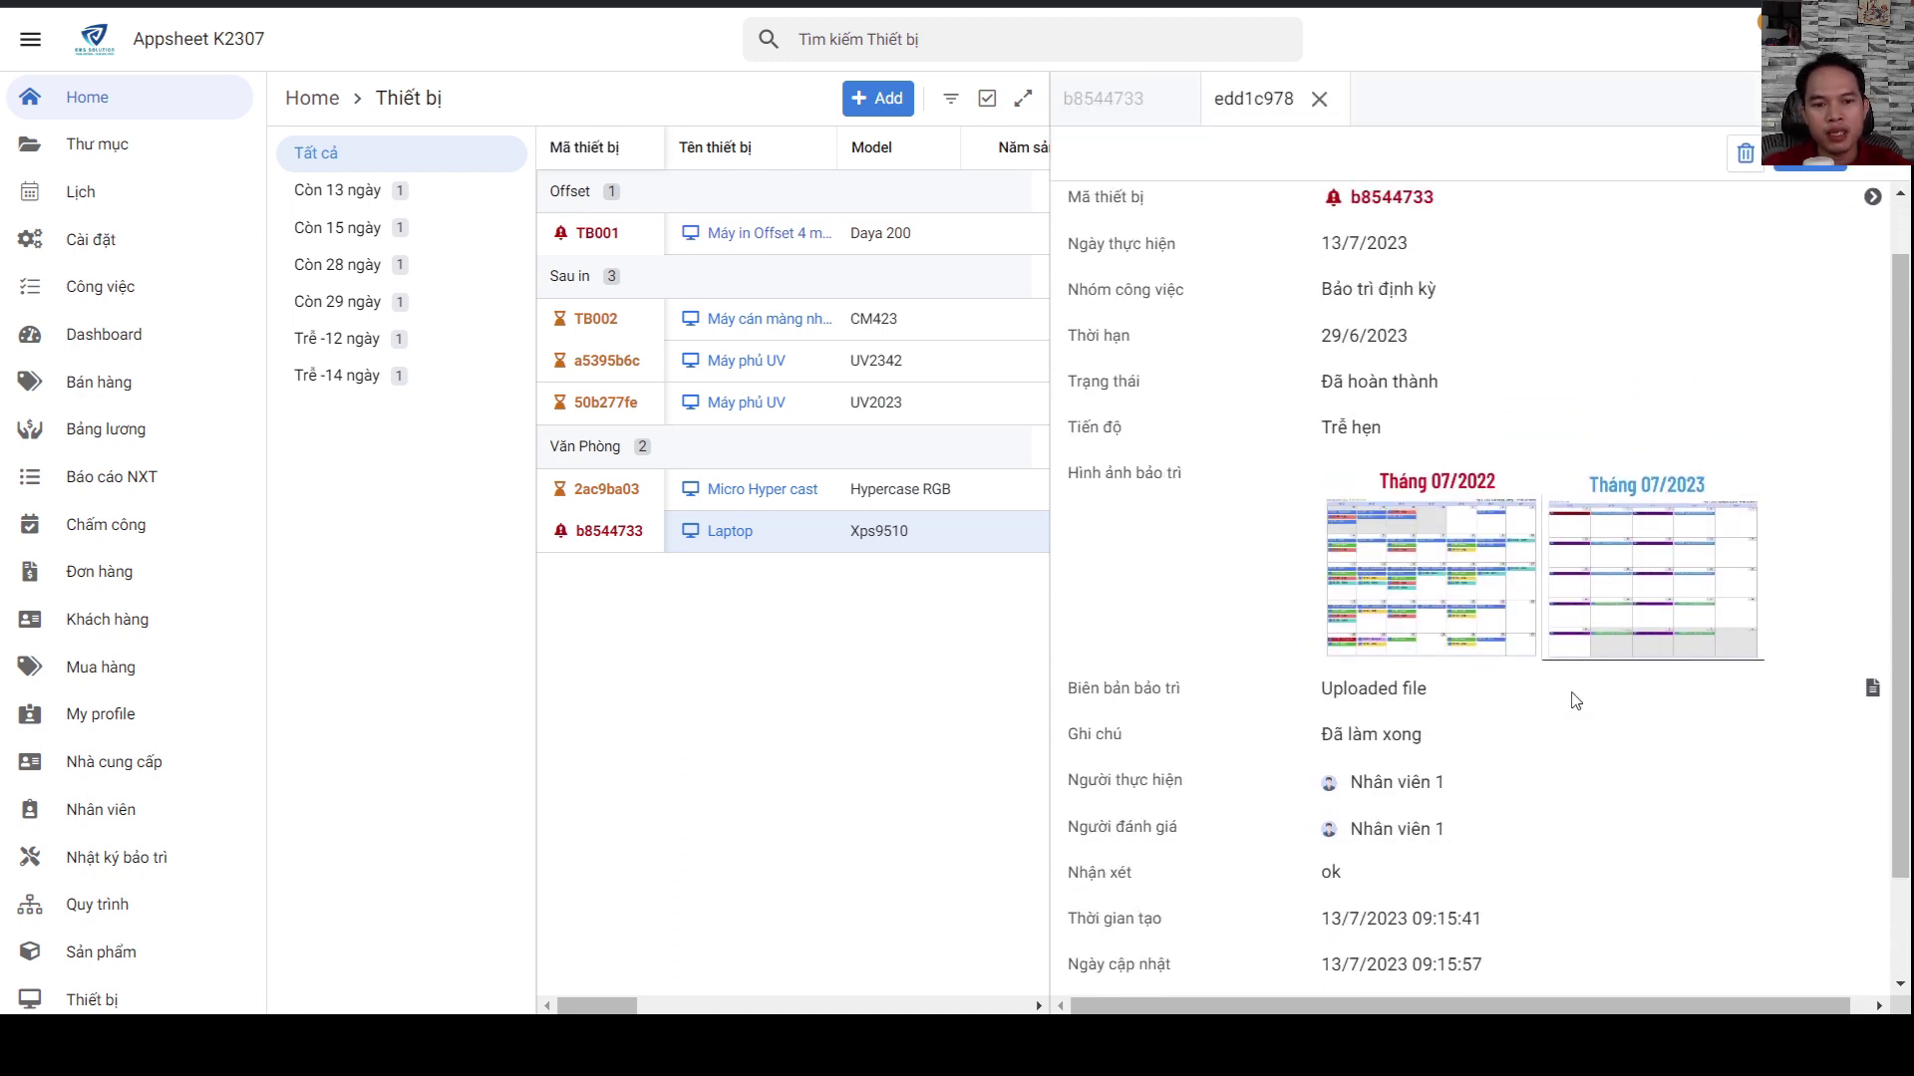
scroll(1535, 762, down, 2)
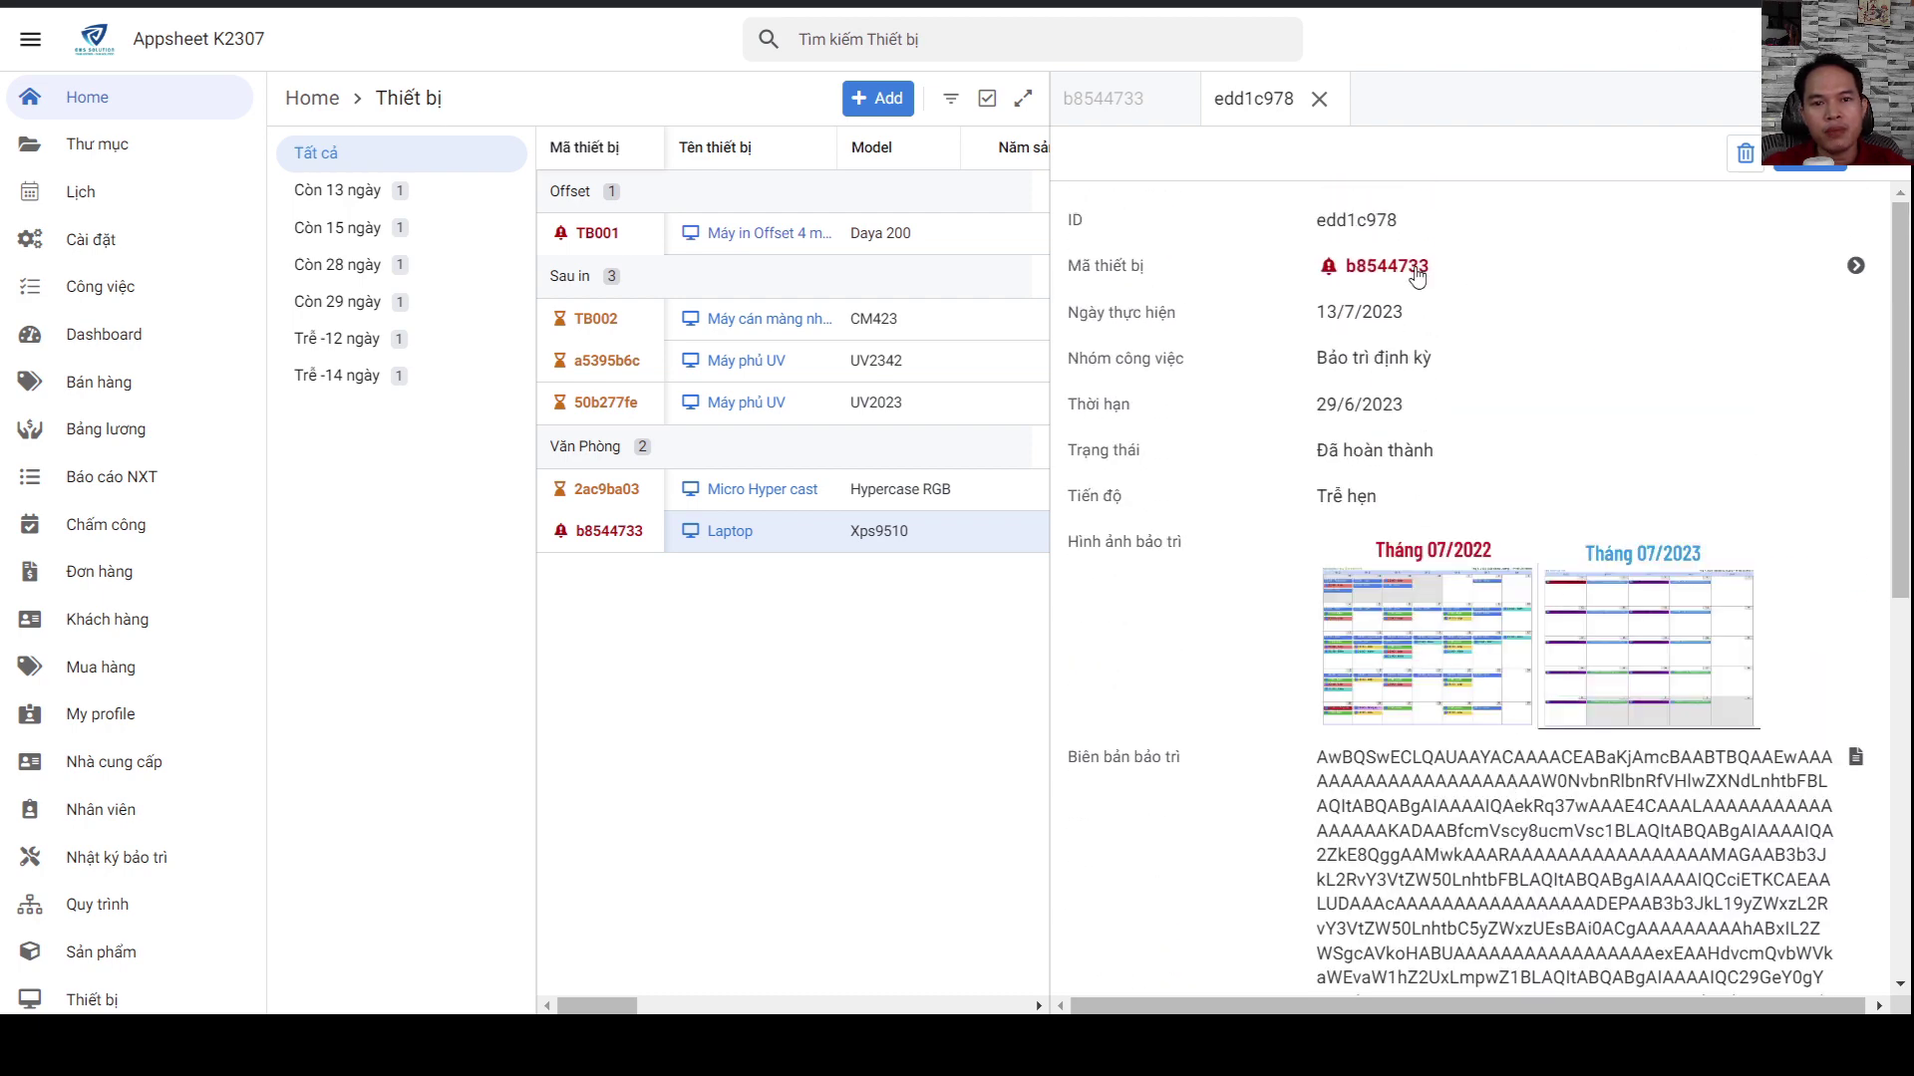
scroll(1385, 648, down, 5)
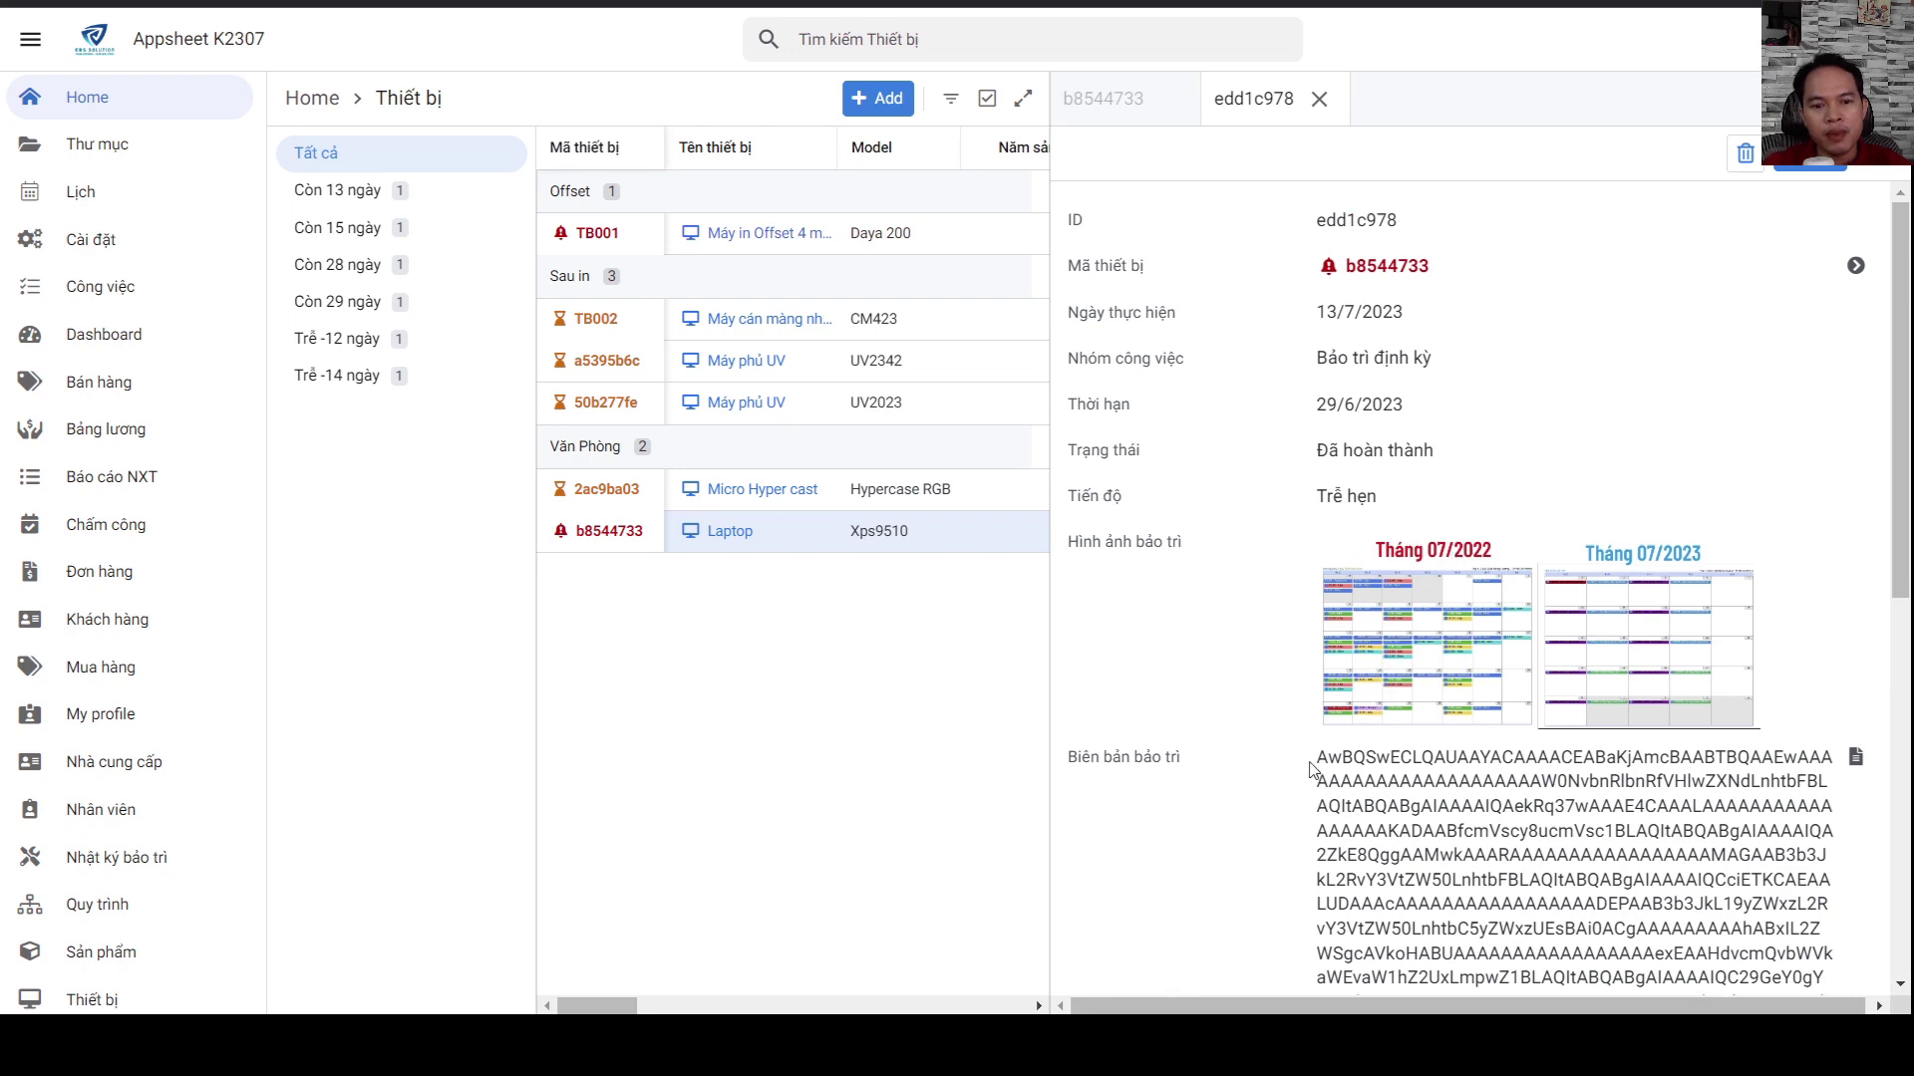
Inspect the Biên bản bảo trì report file, then close the record to return to the Laptop
drag(1309, 768, 1565, 867)
scroll(1565, 874, down, 5)
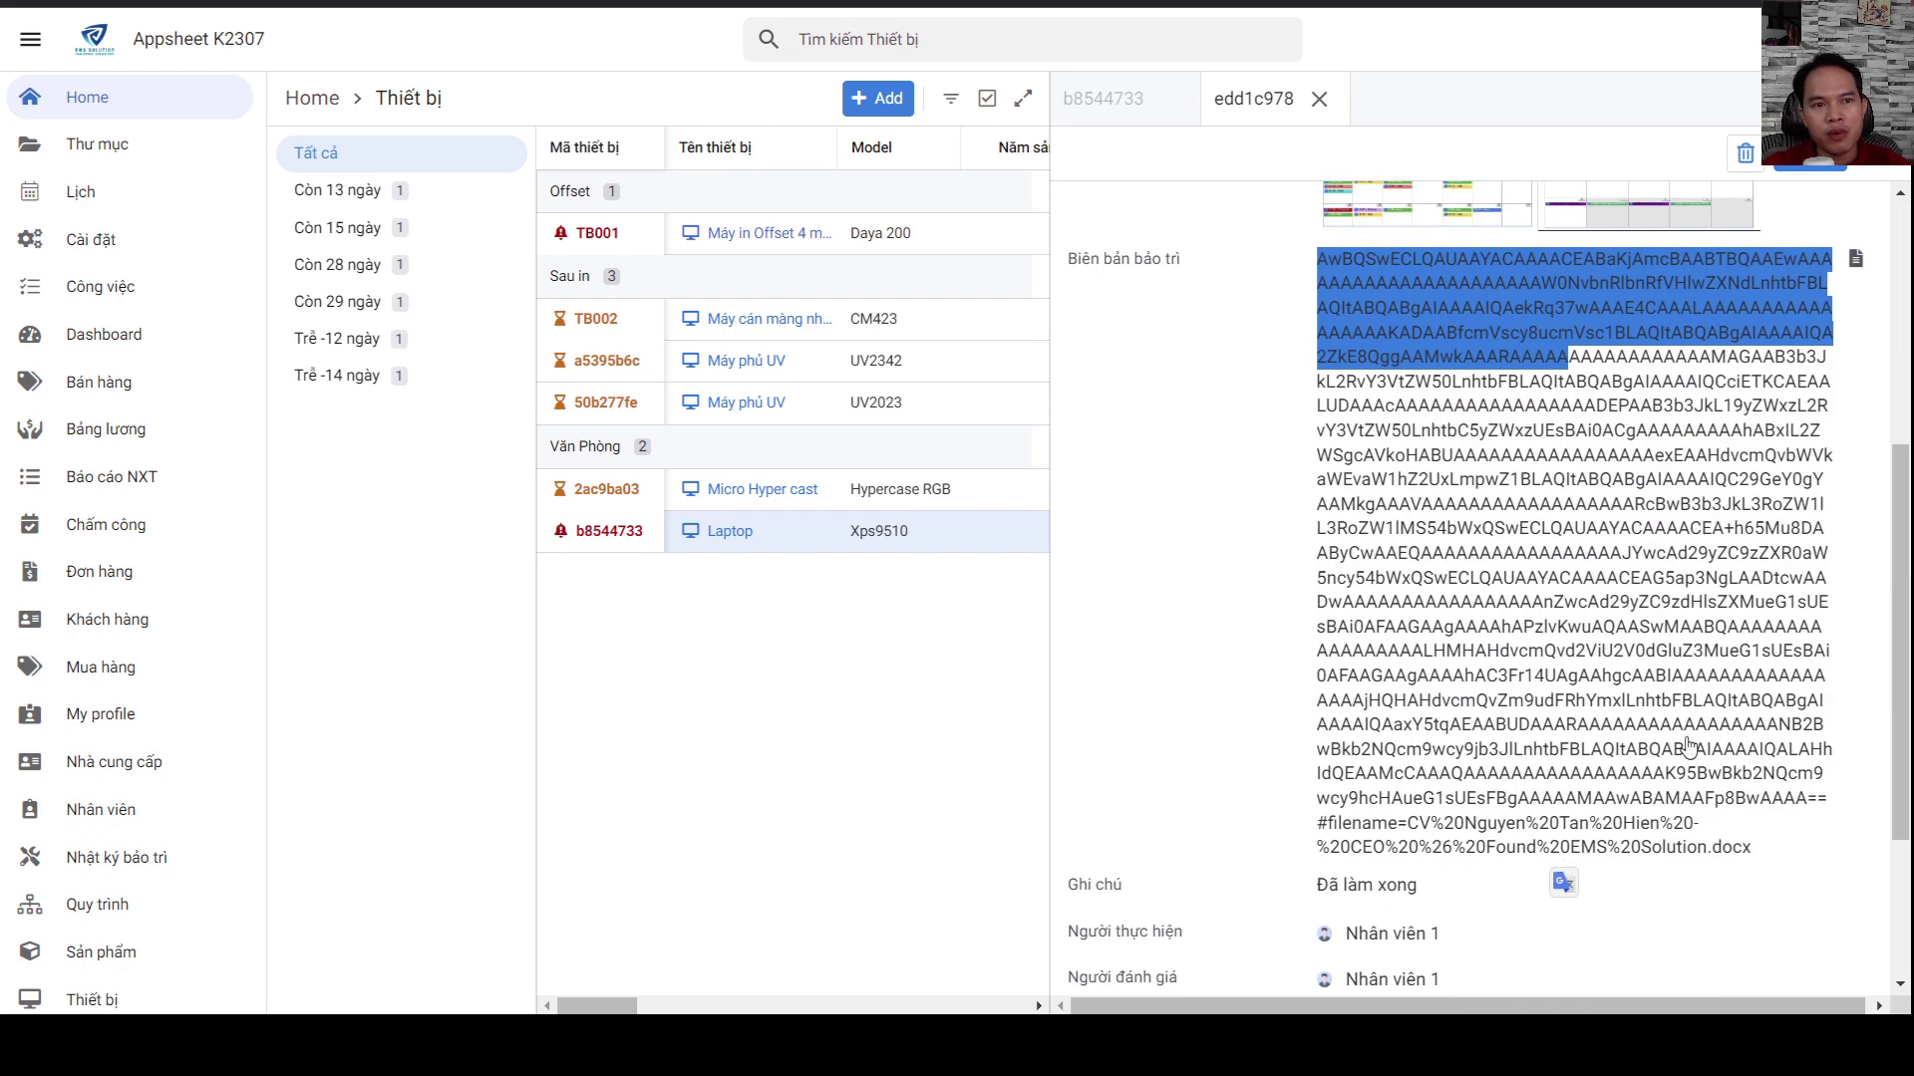
drag(1779, 854, 1341, 257)
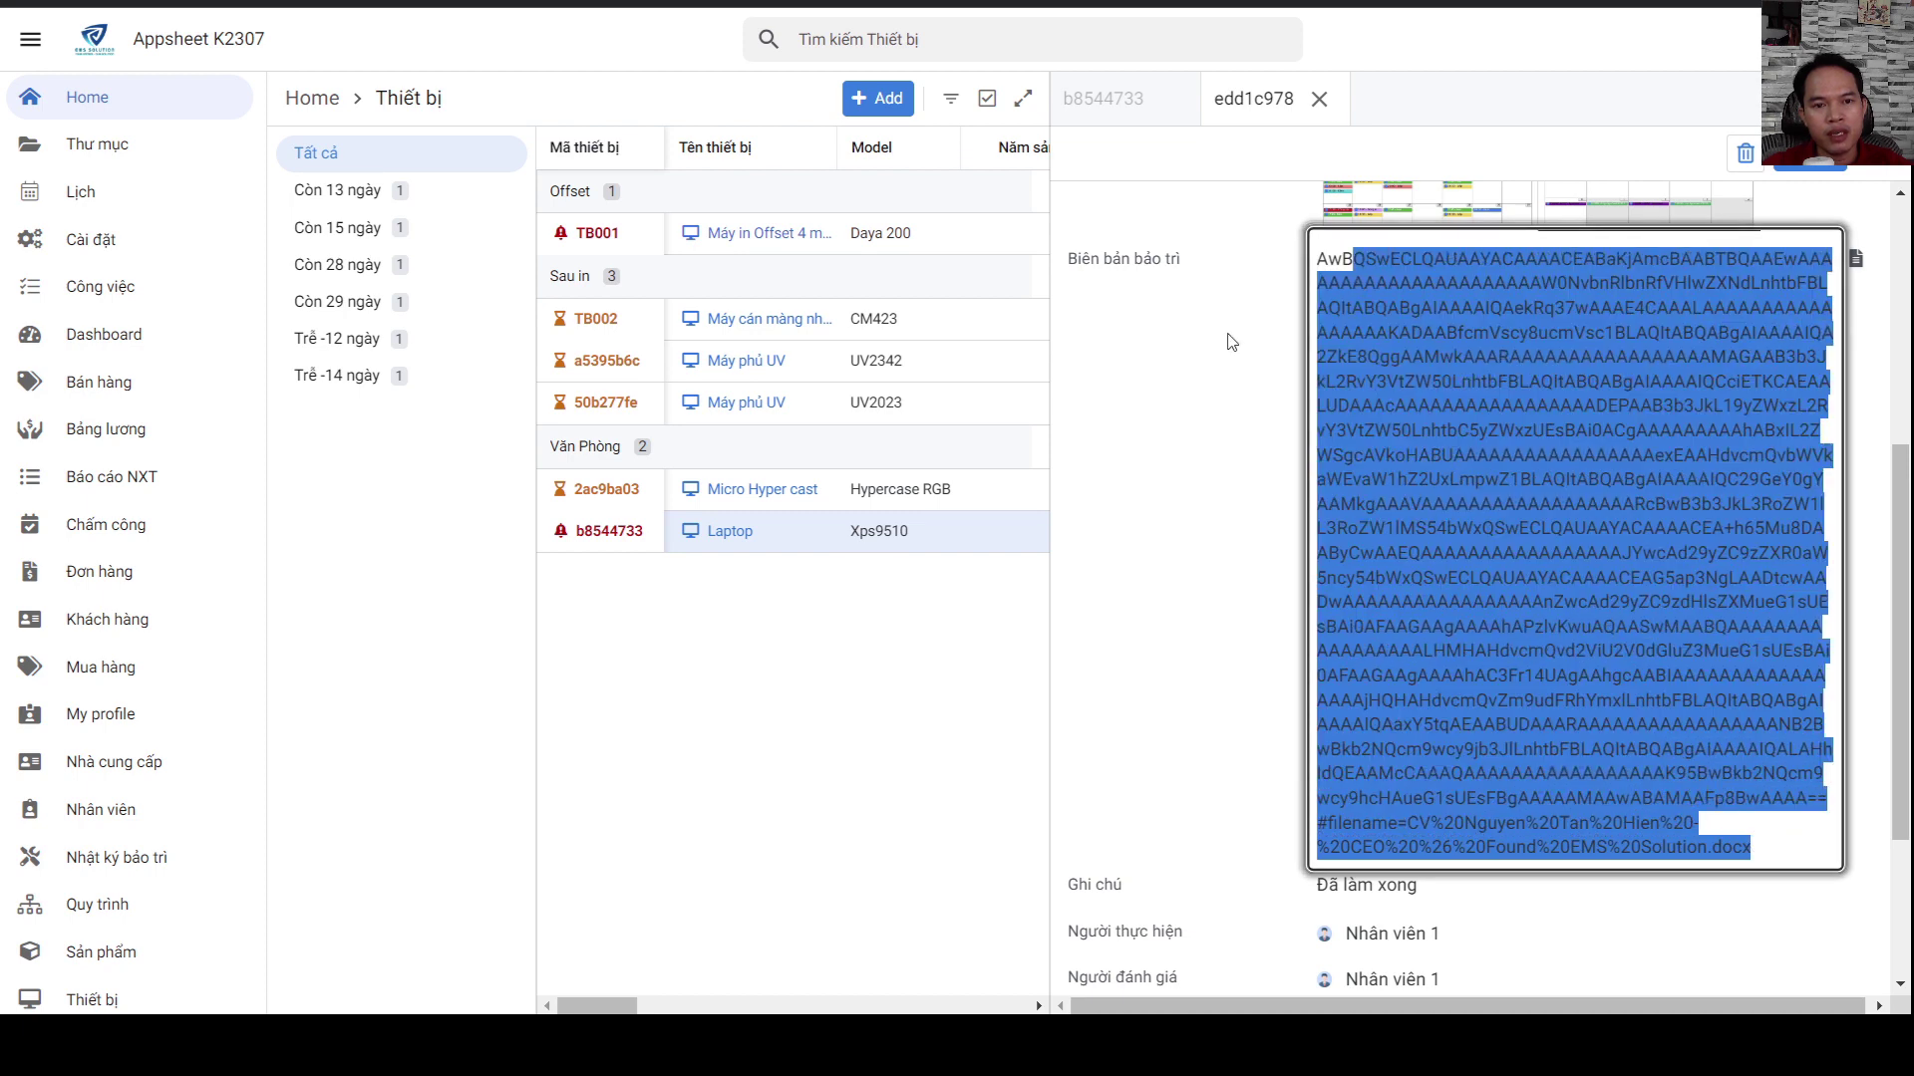
click(1224, 468)
scroll(1224, 469, up, 4)
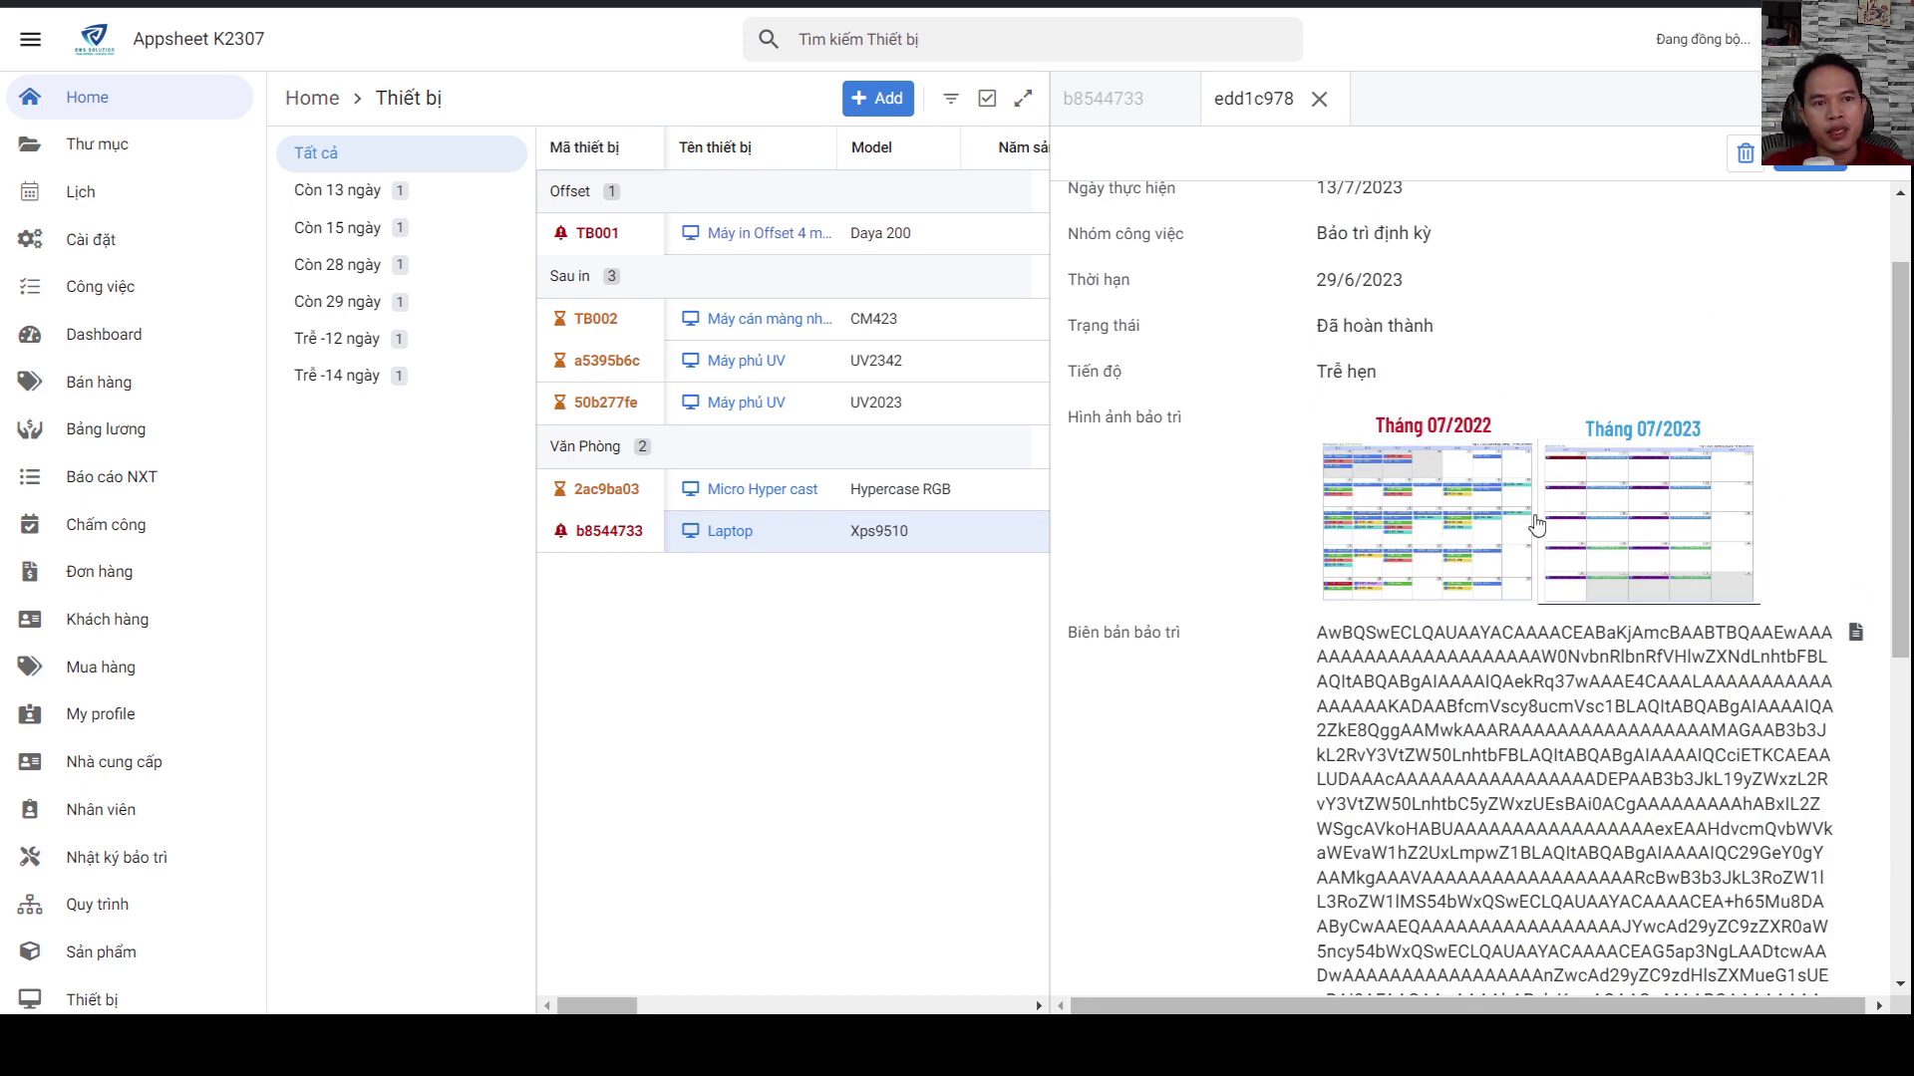
drag(1312, 634, 1666, 648)
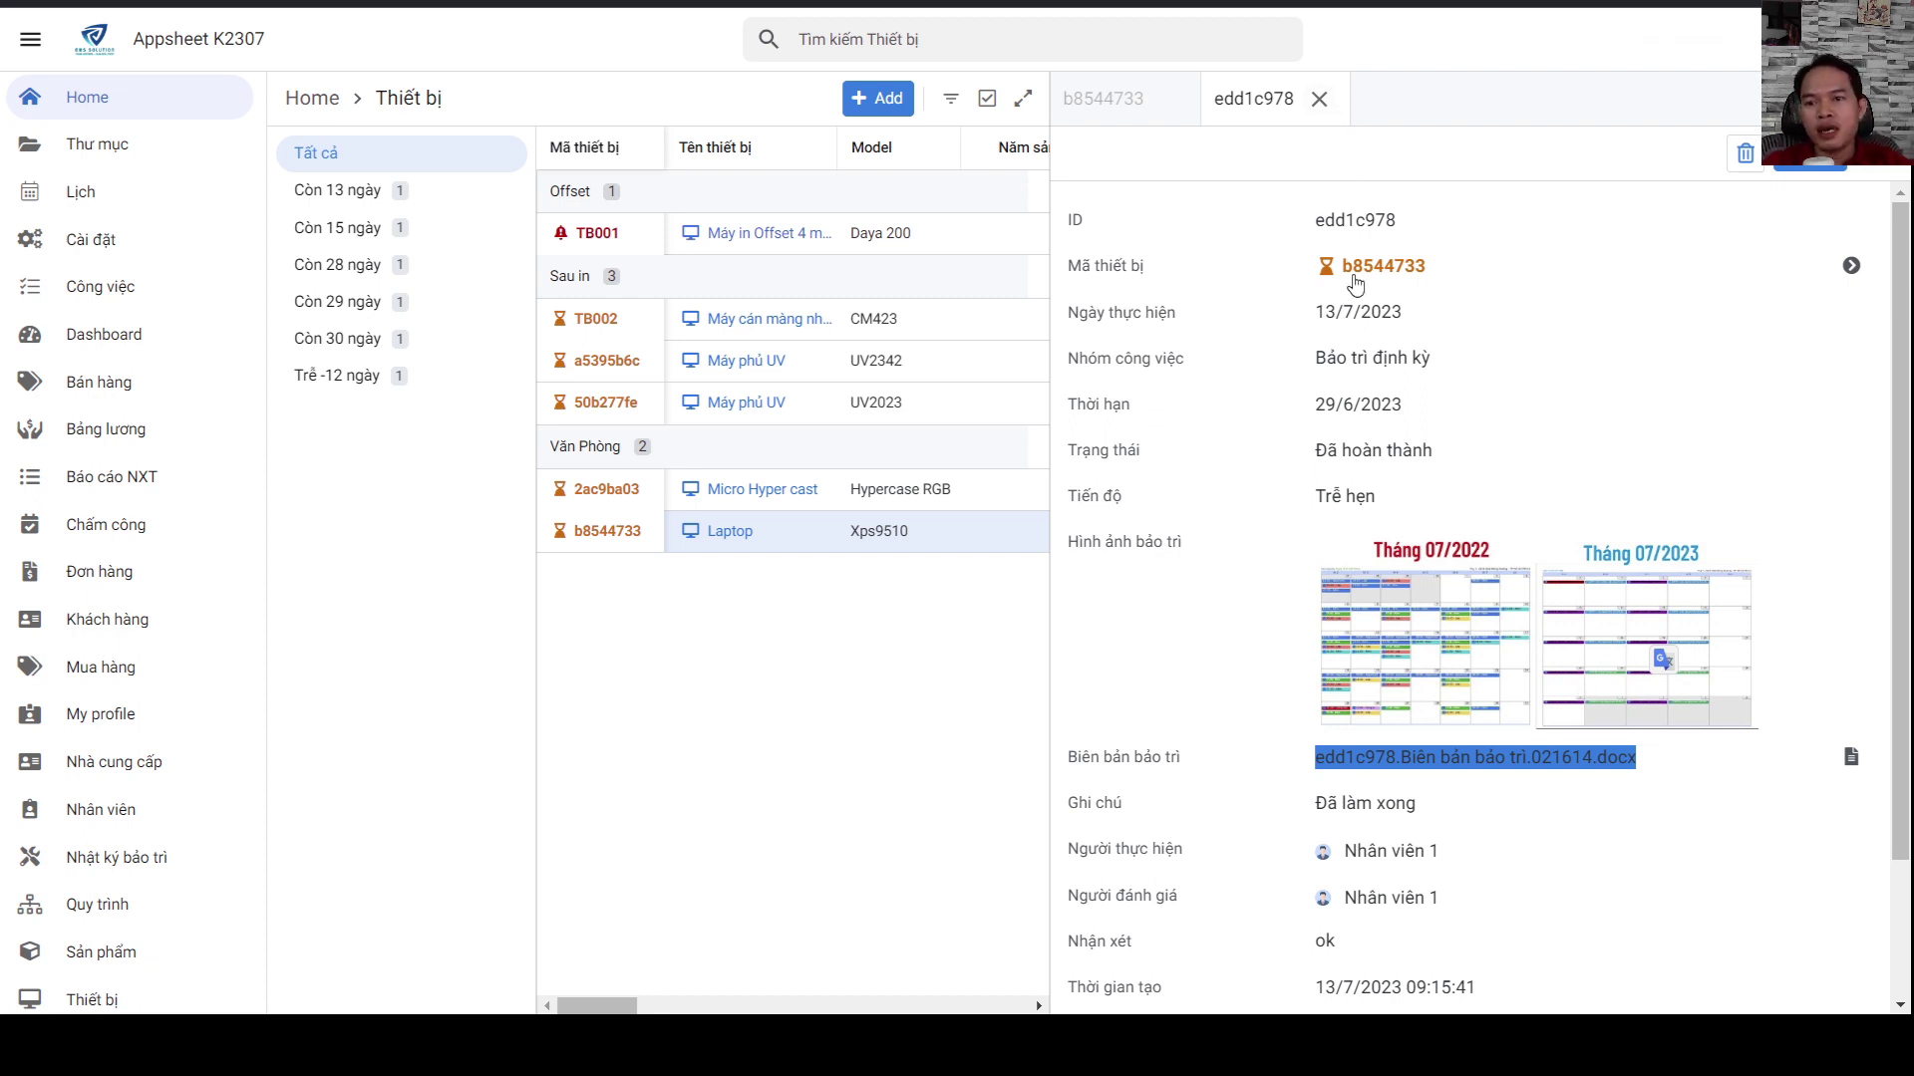
click(1319, 99)
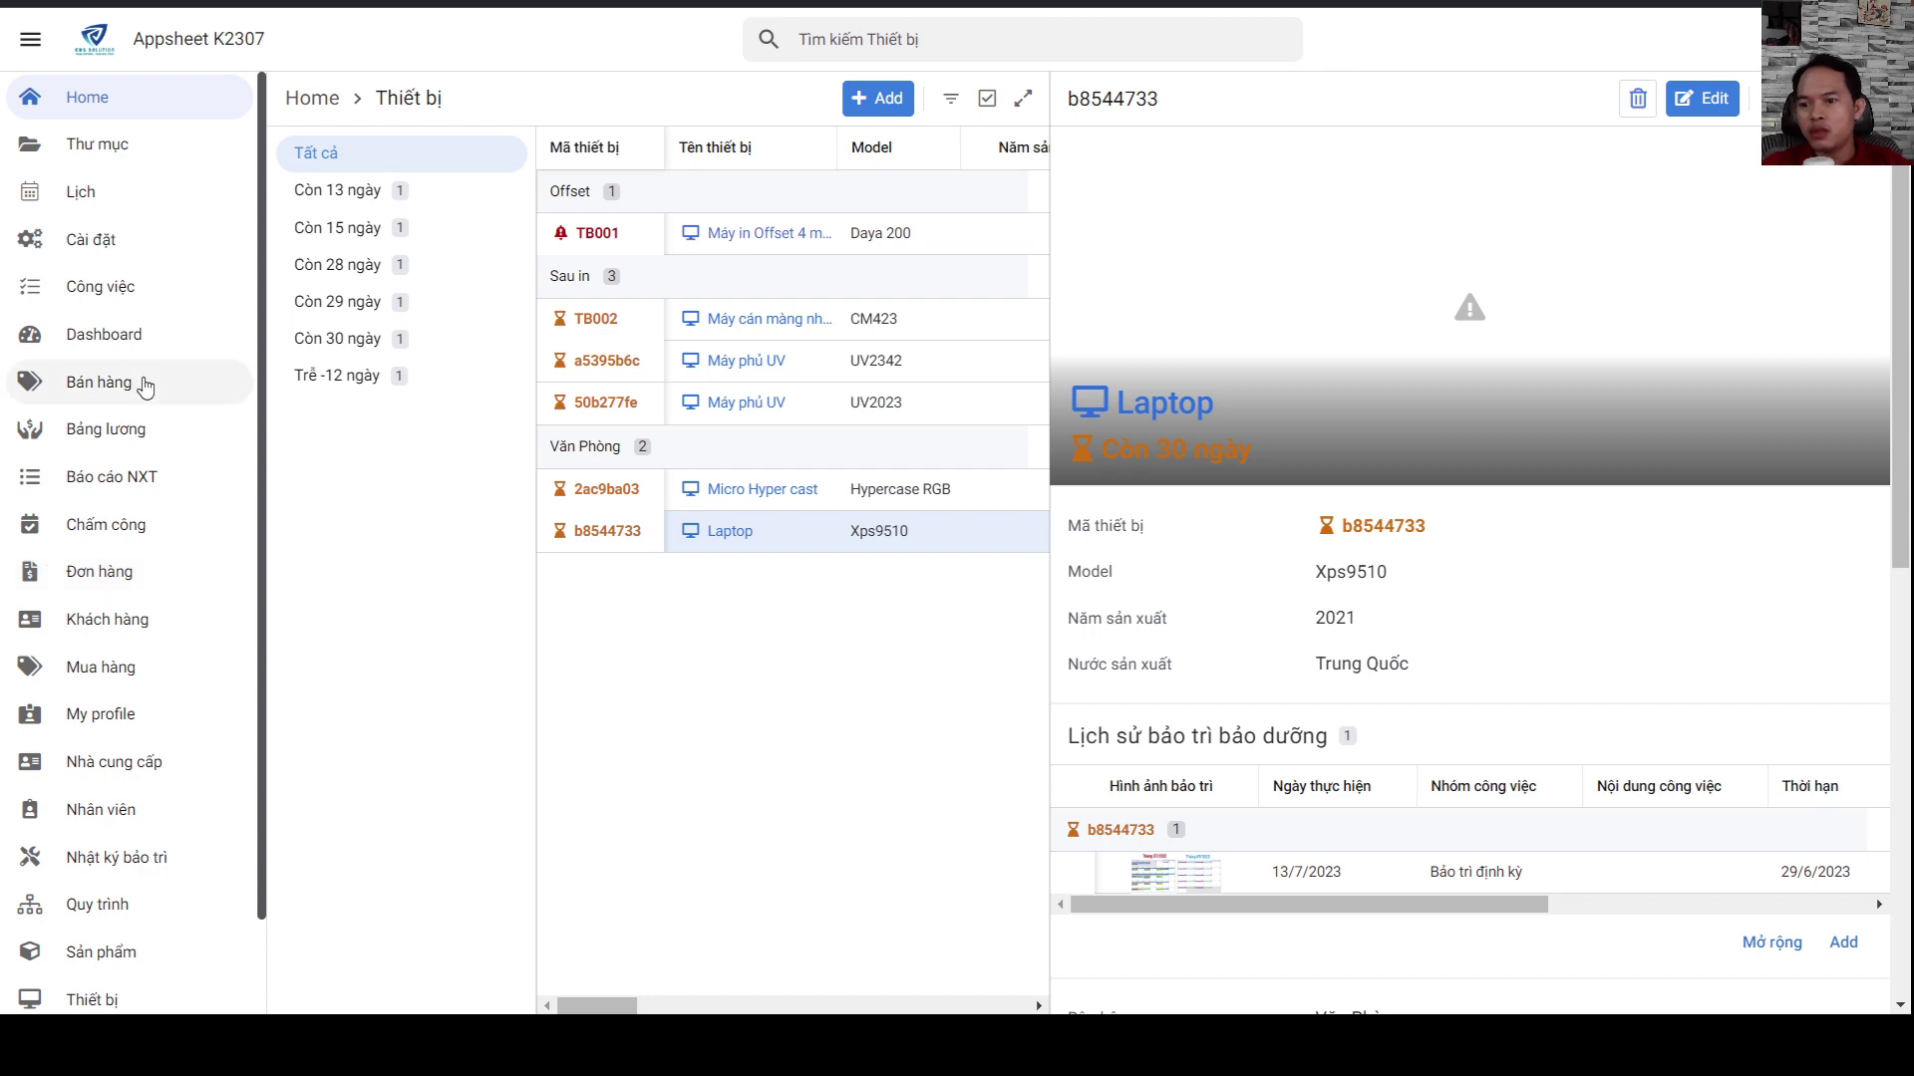
Start a new Nhật ký bảo trì entry for TB002, work group Sửa chữa, content 'Thay bóng đèn'
click(120, 855)
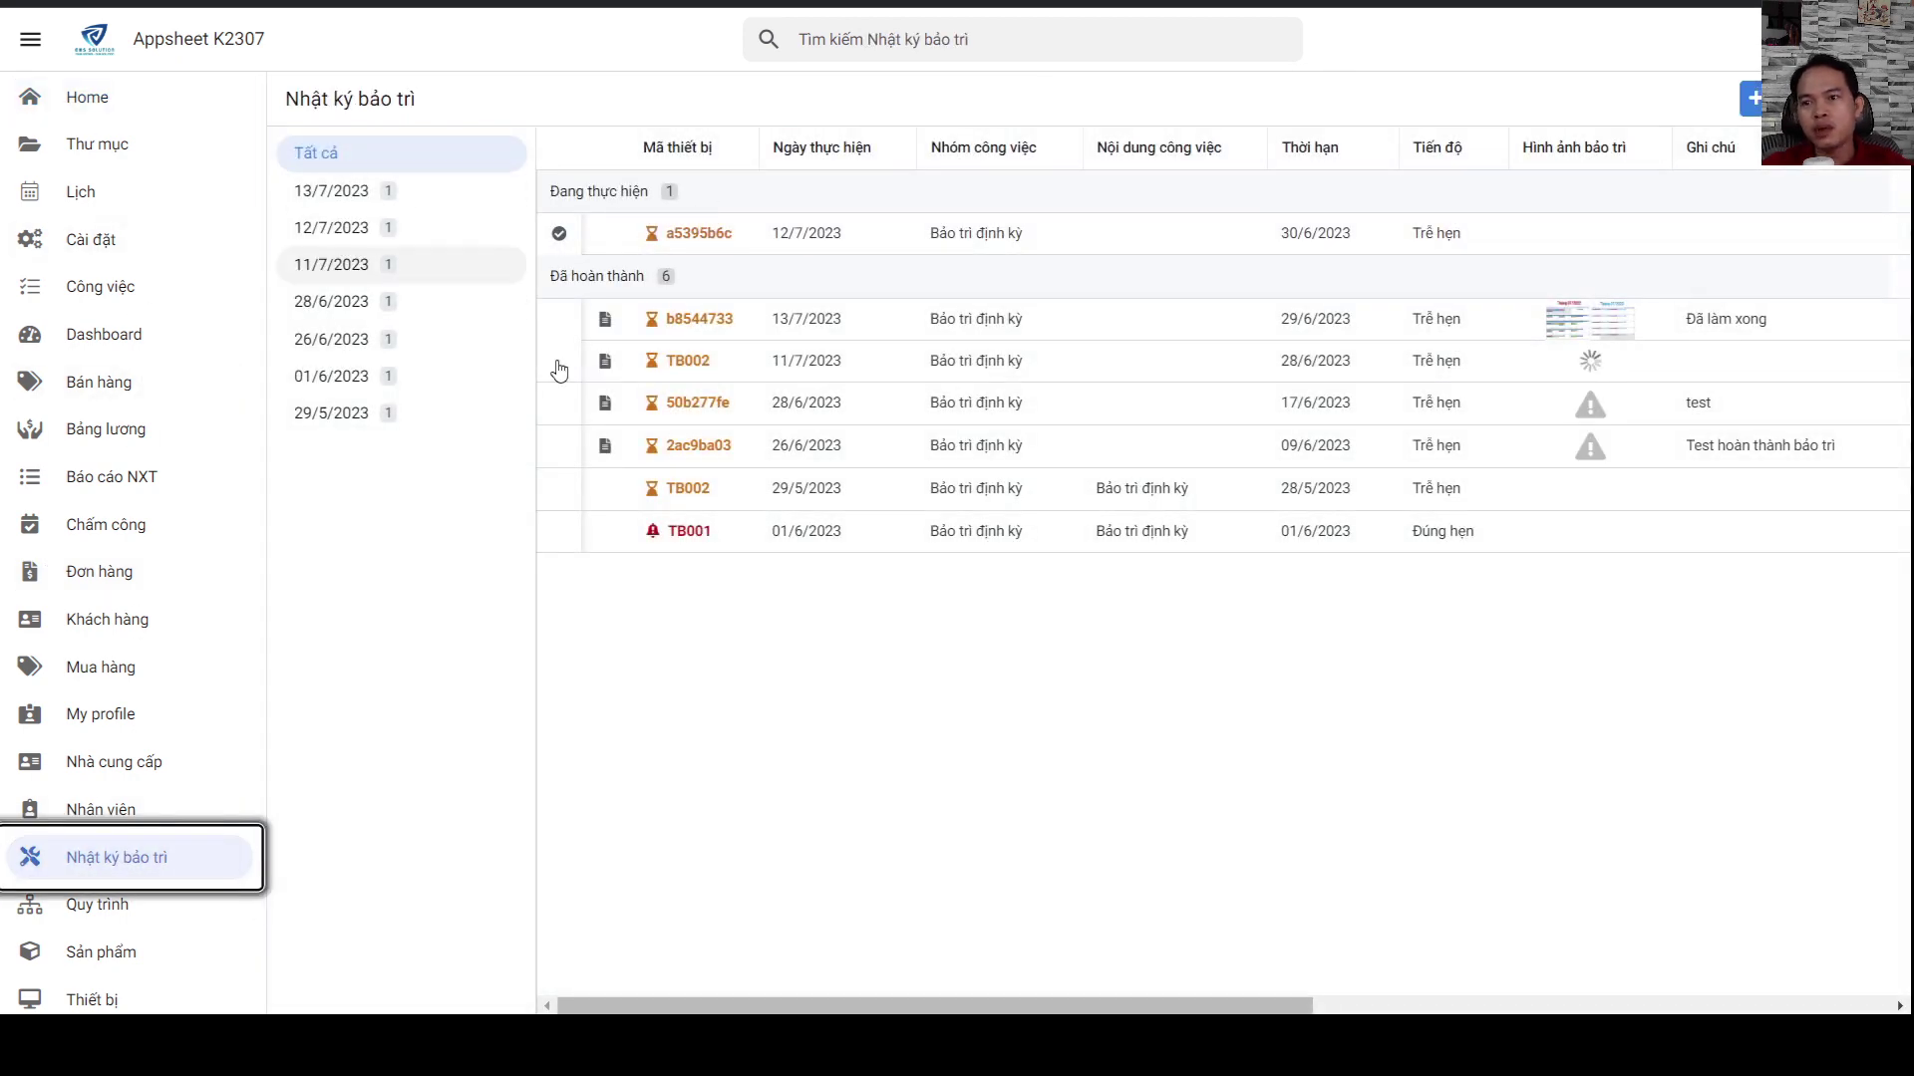
click(1749, 99)
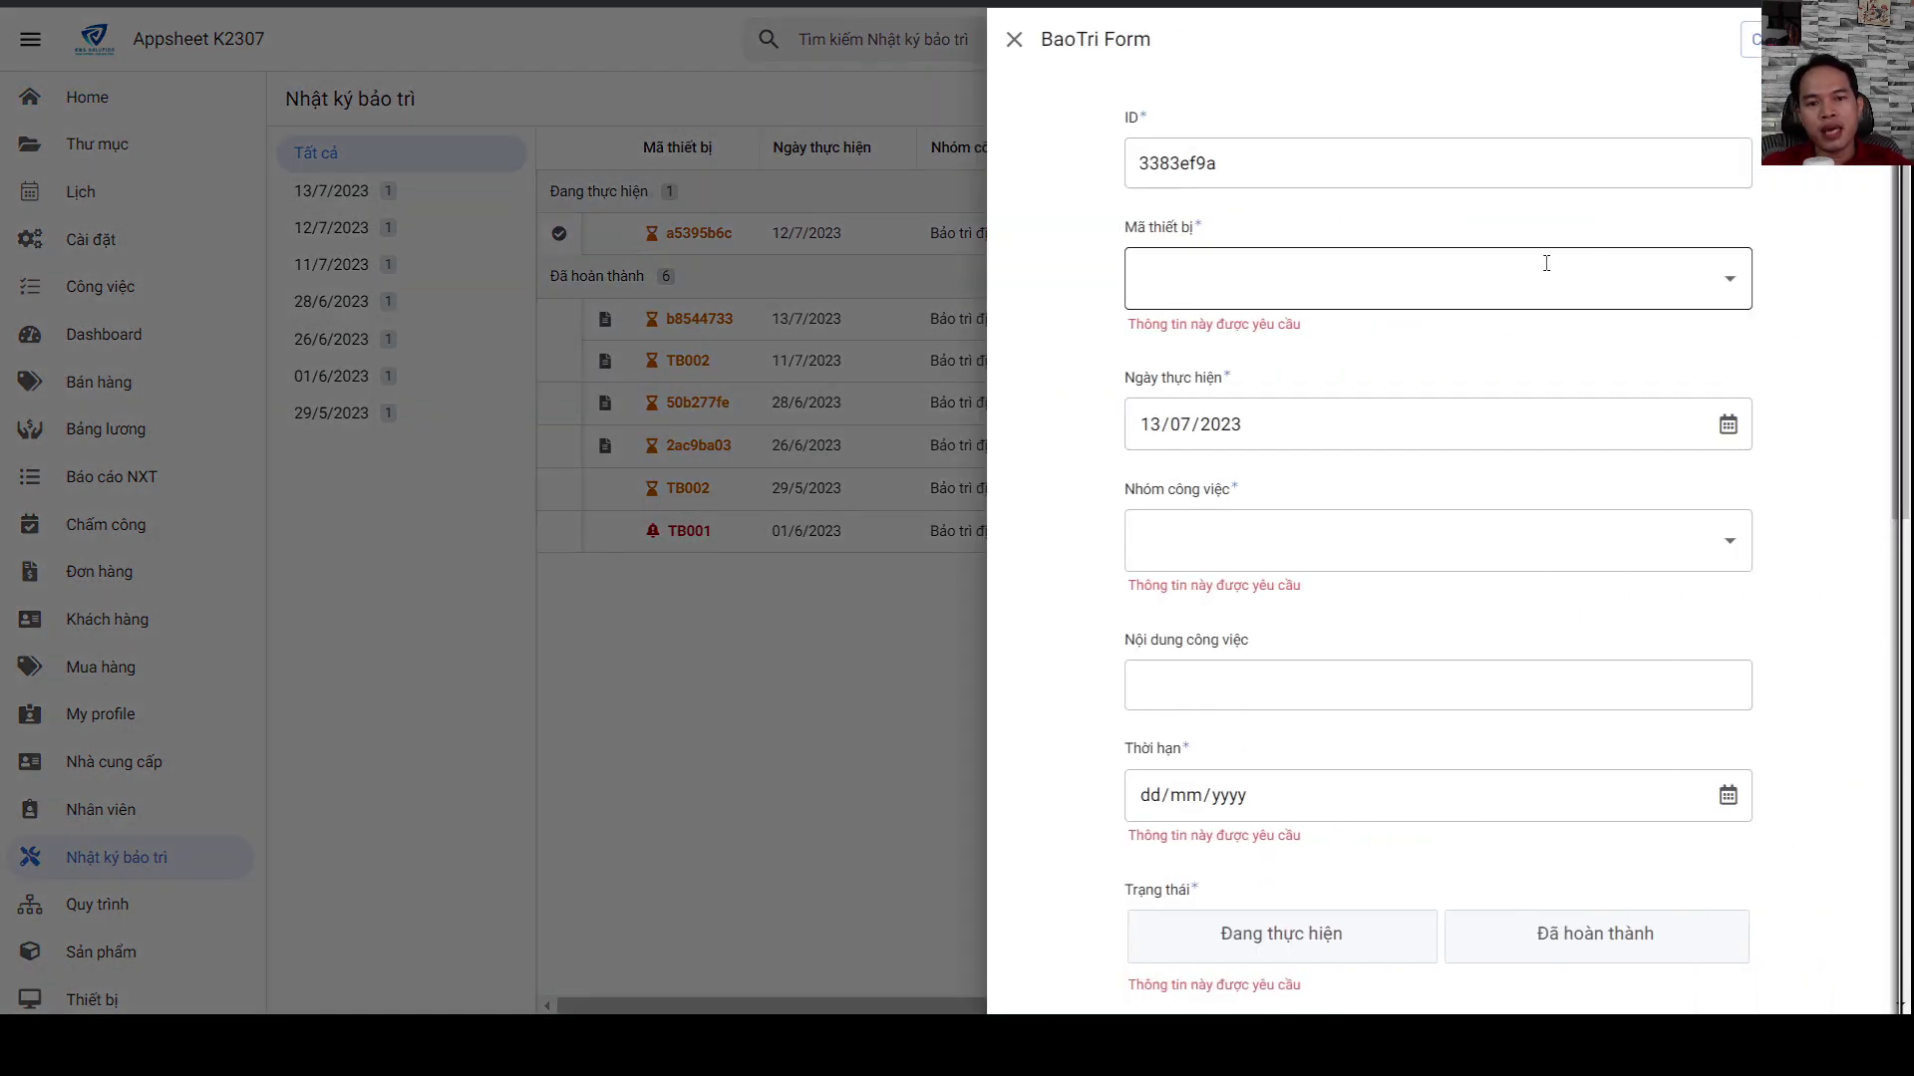
click(1428, 289)
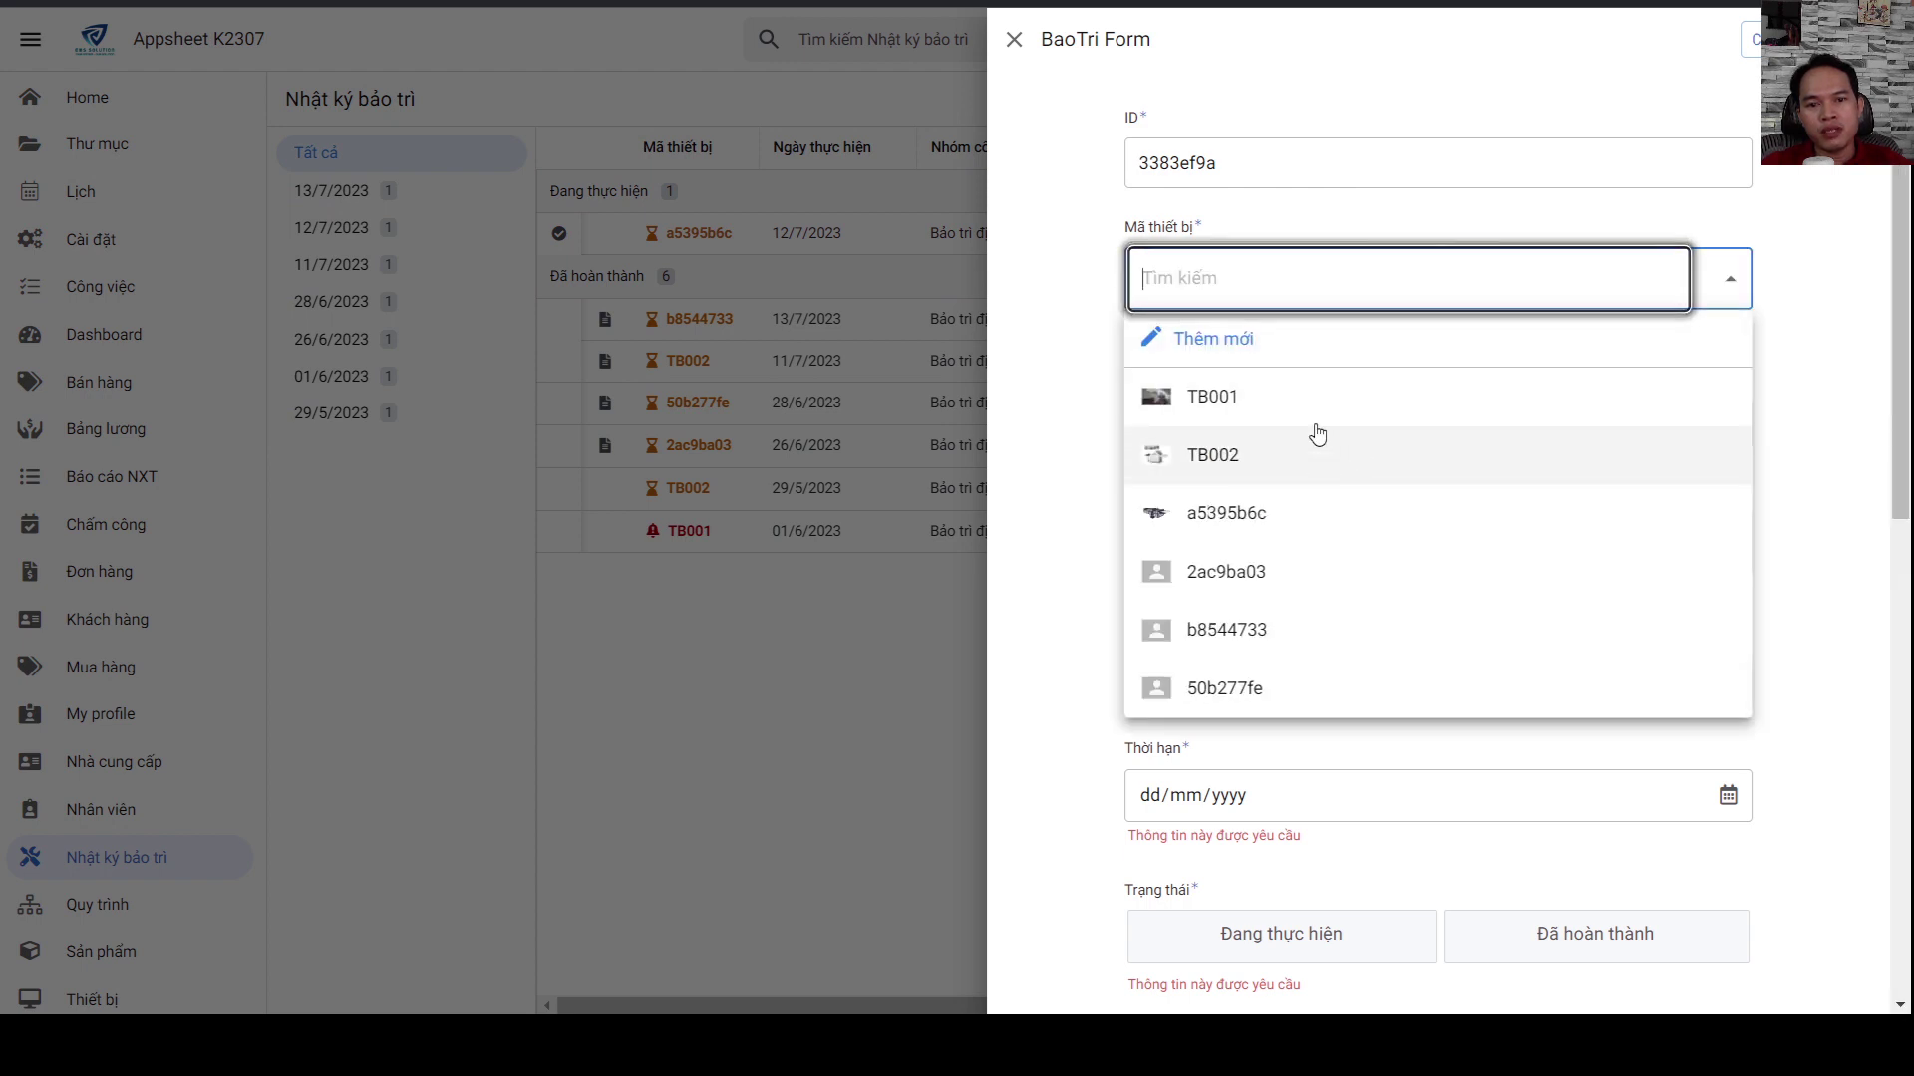
click(1278, 454)
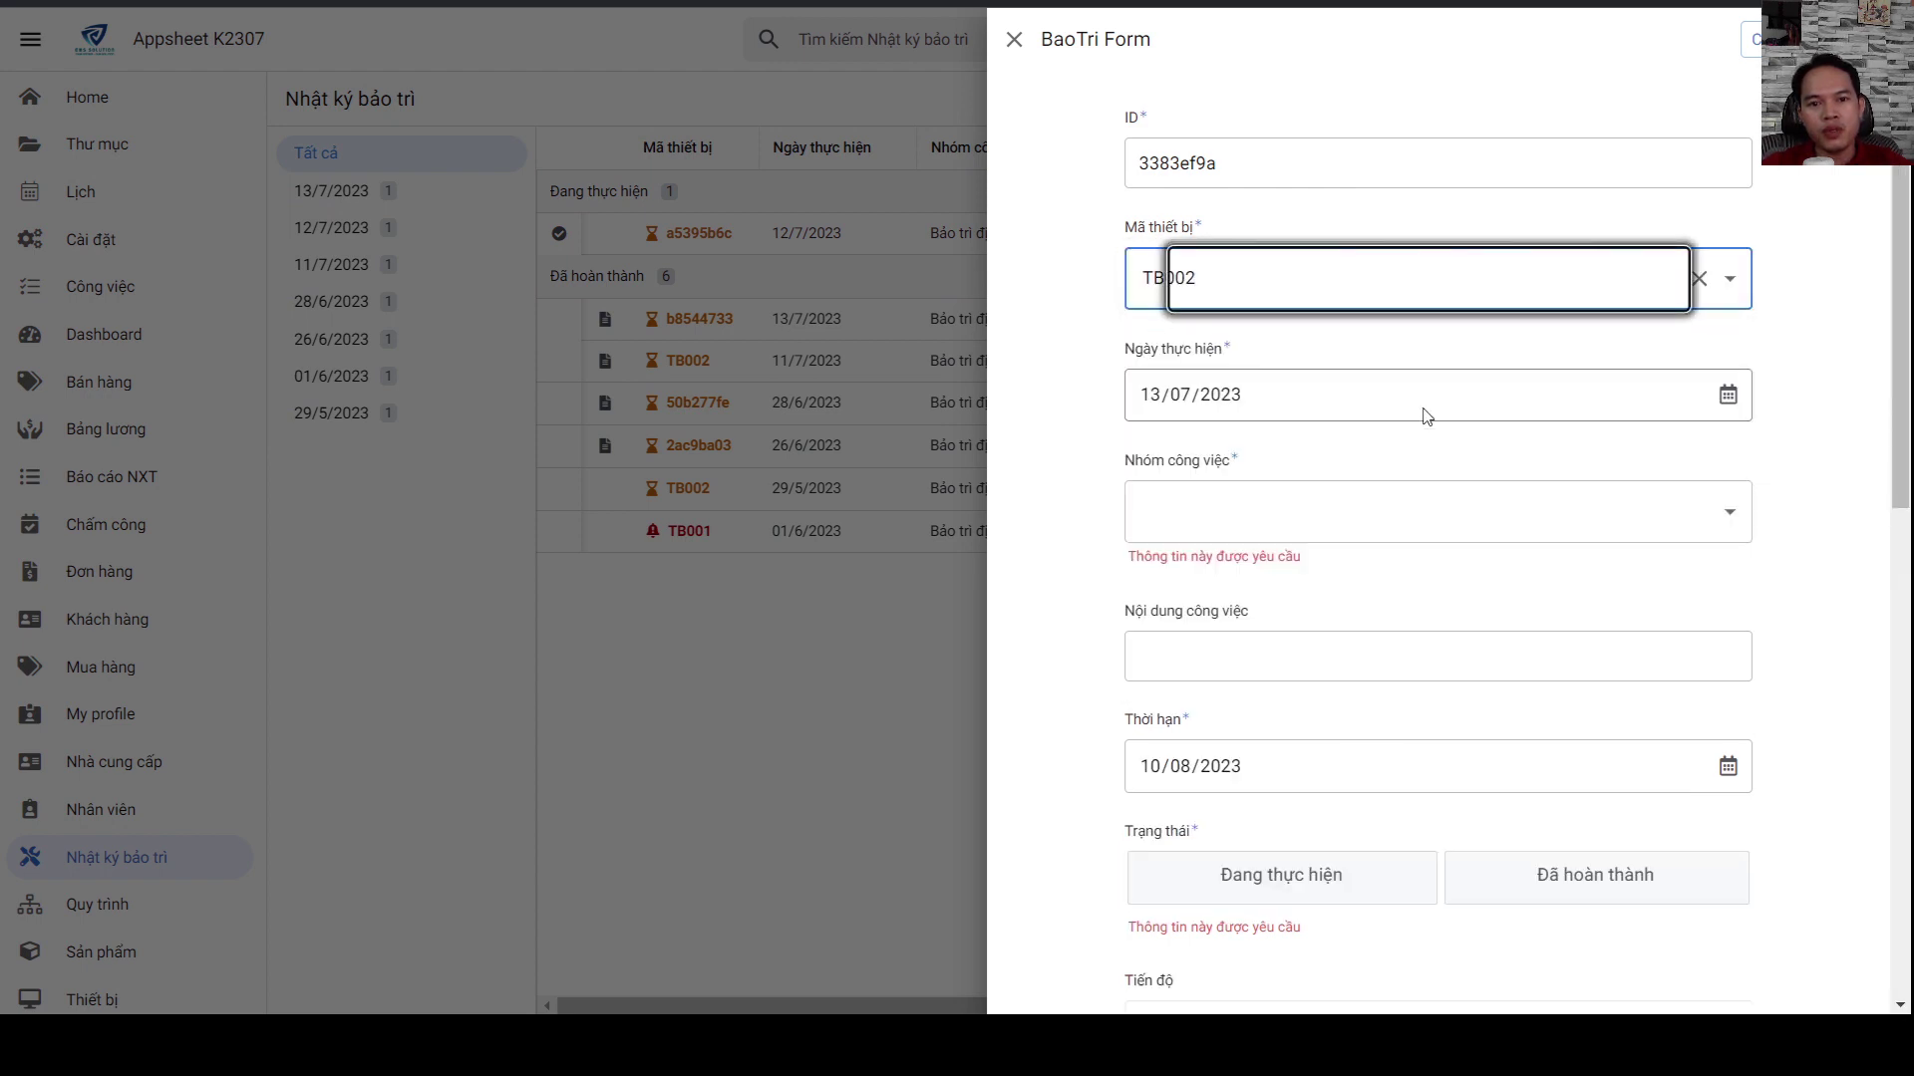
click(1206, 508)
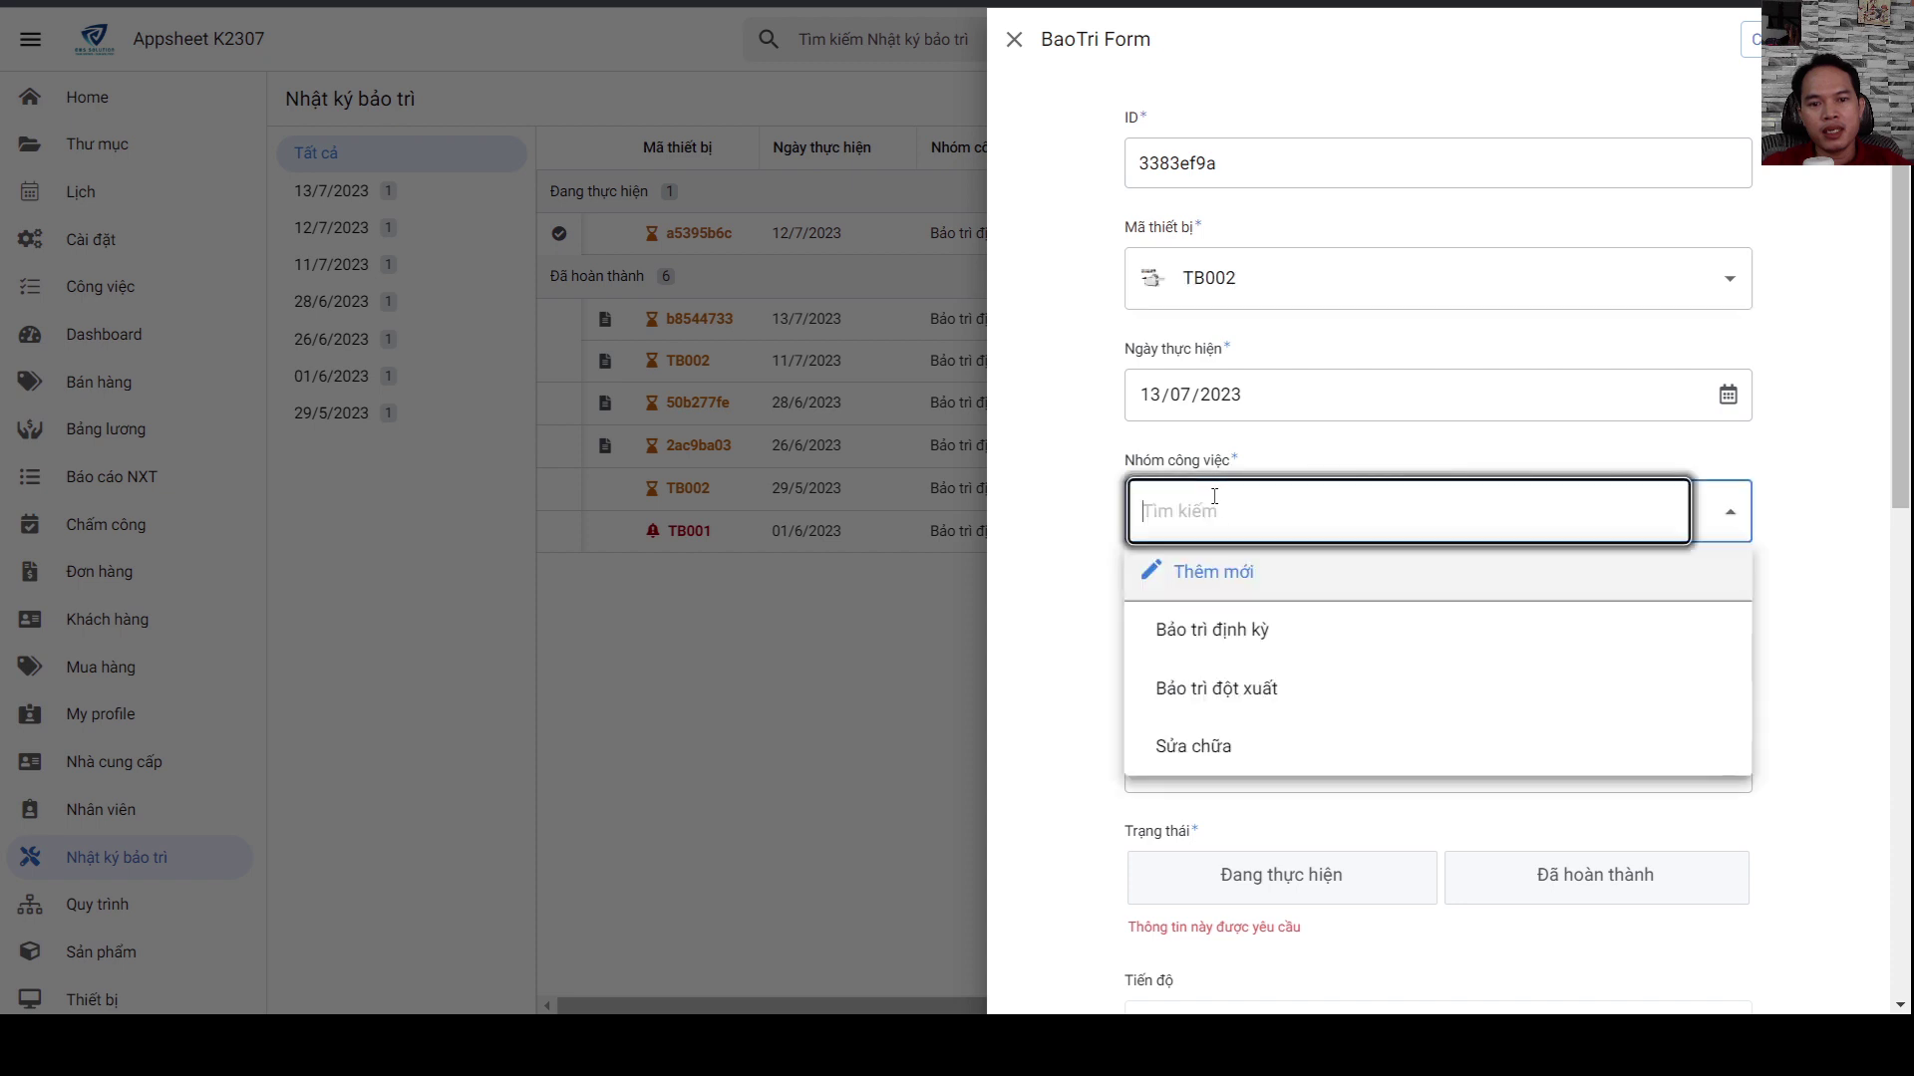
click(1191, 737)
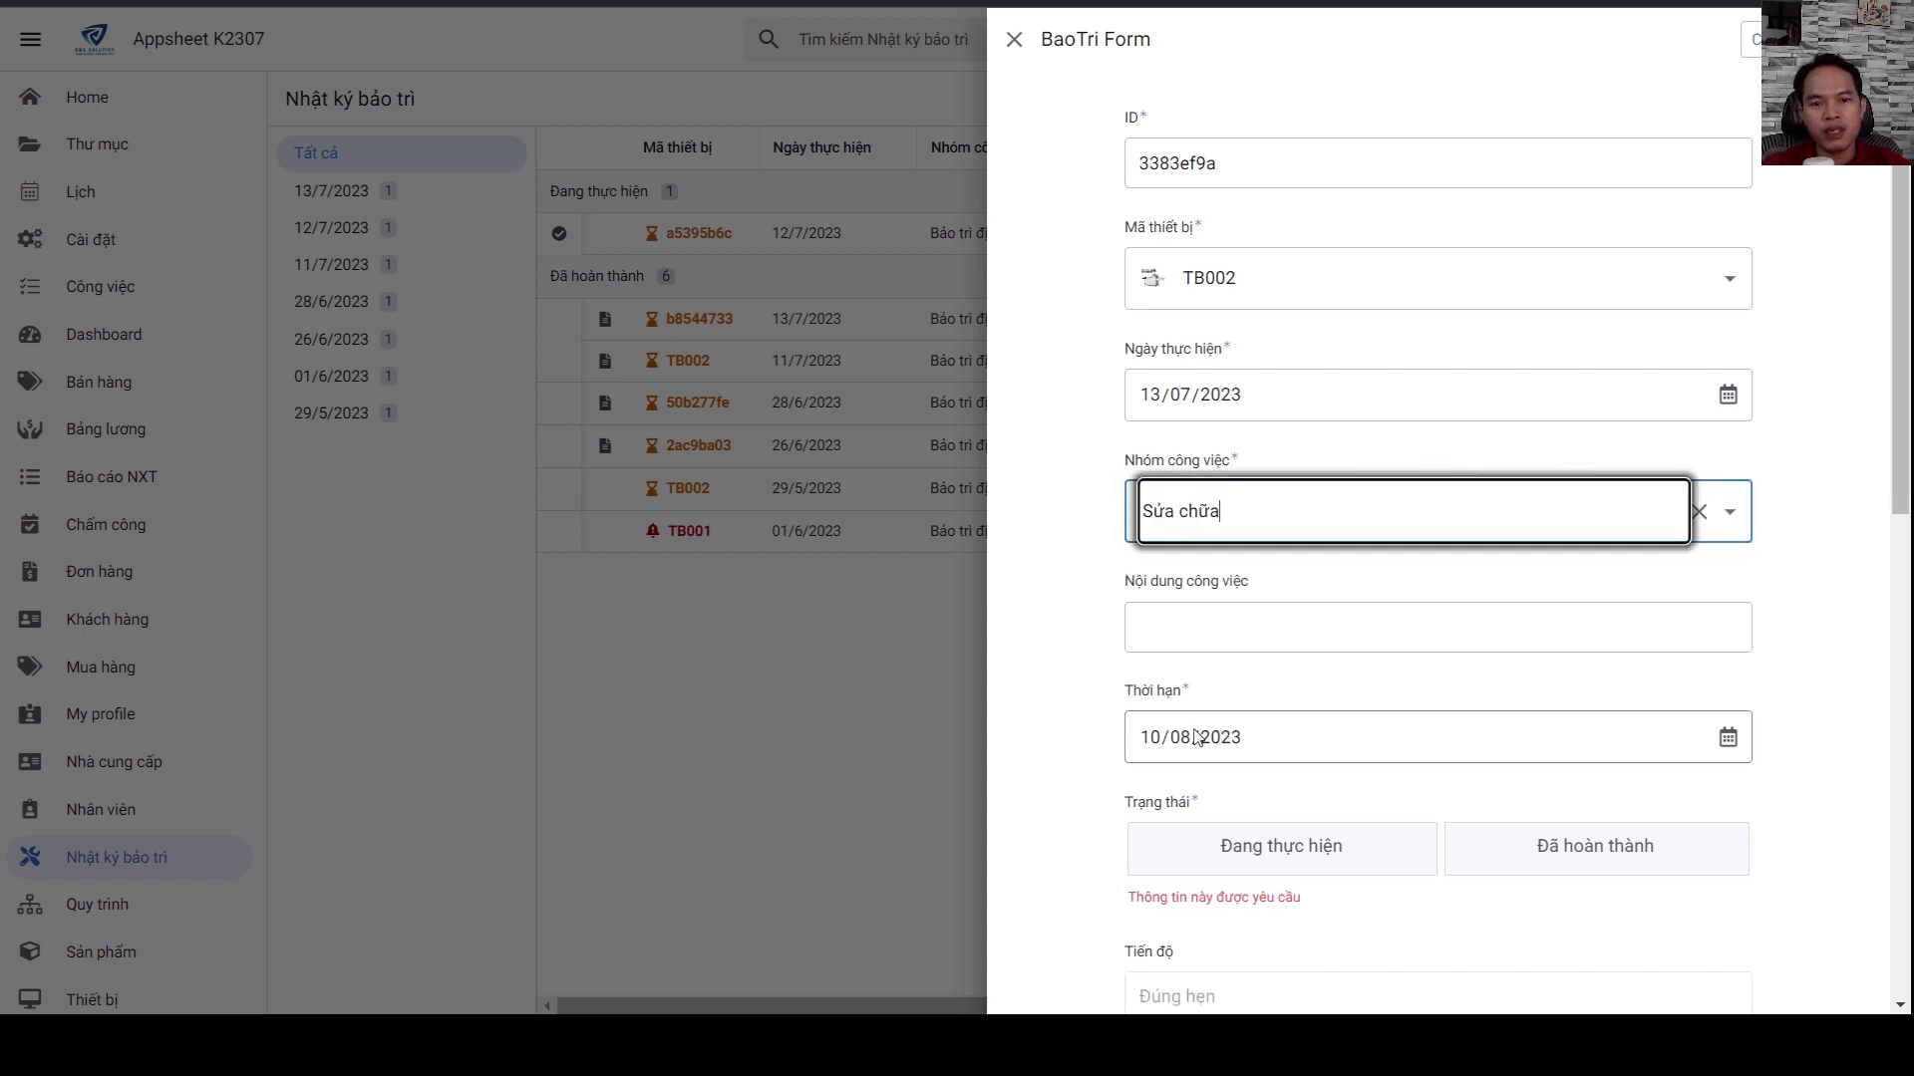
click(1241, 623)
text(Thay)
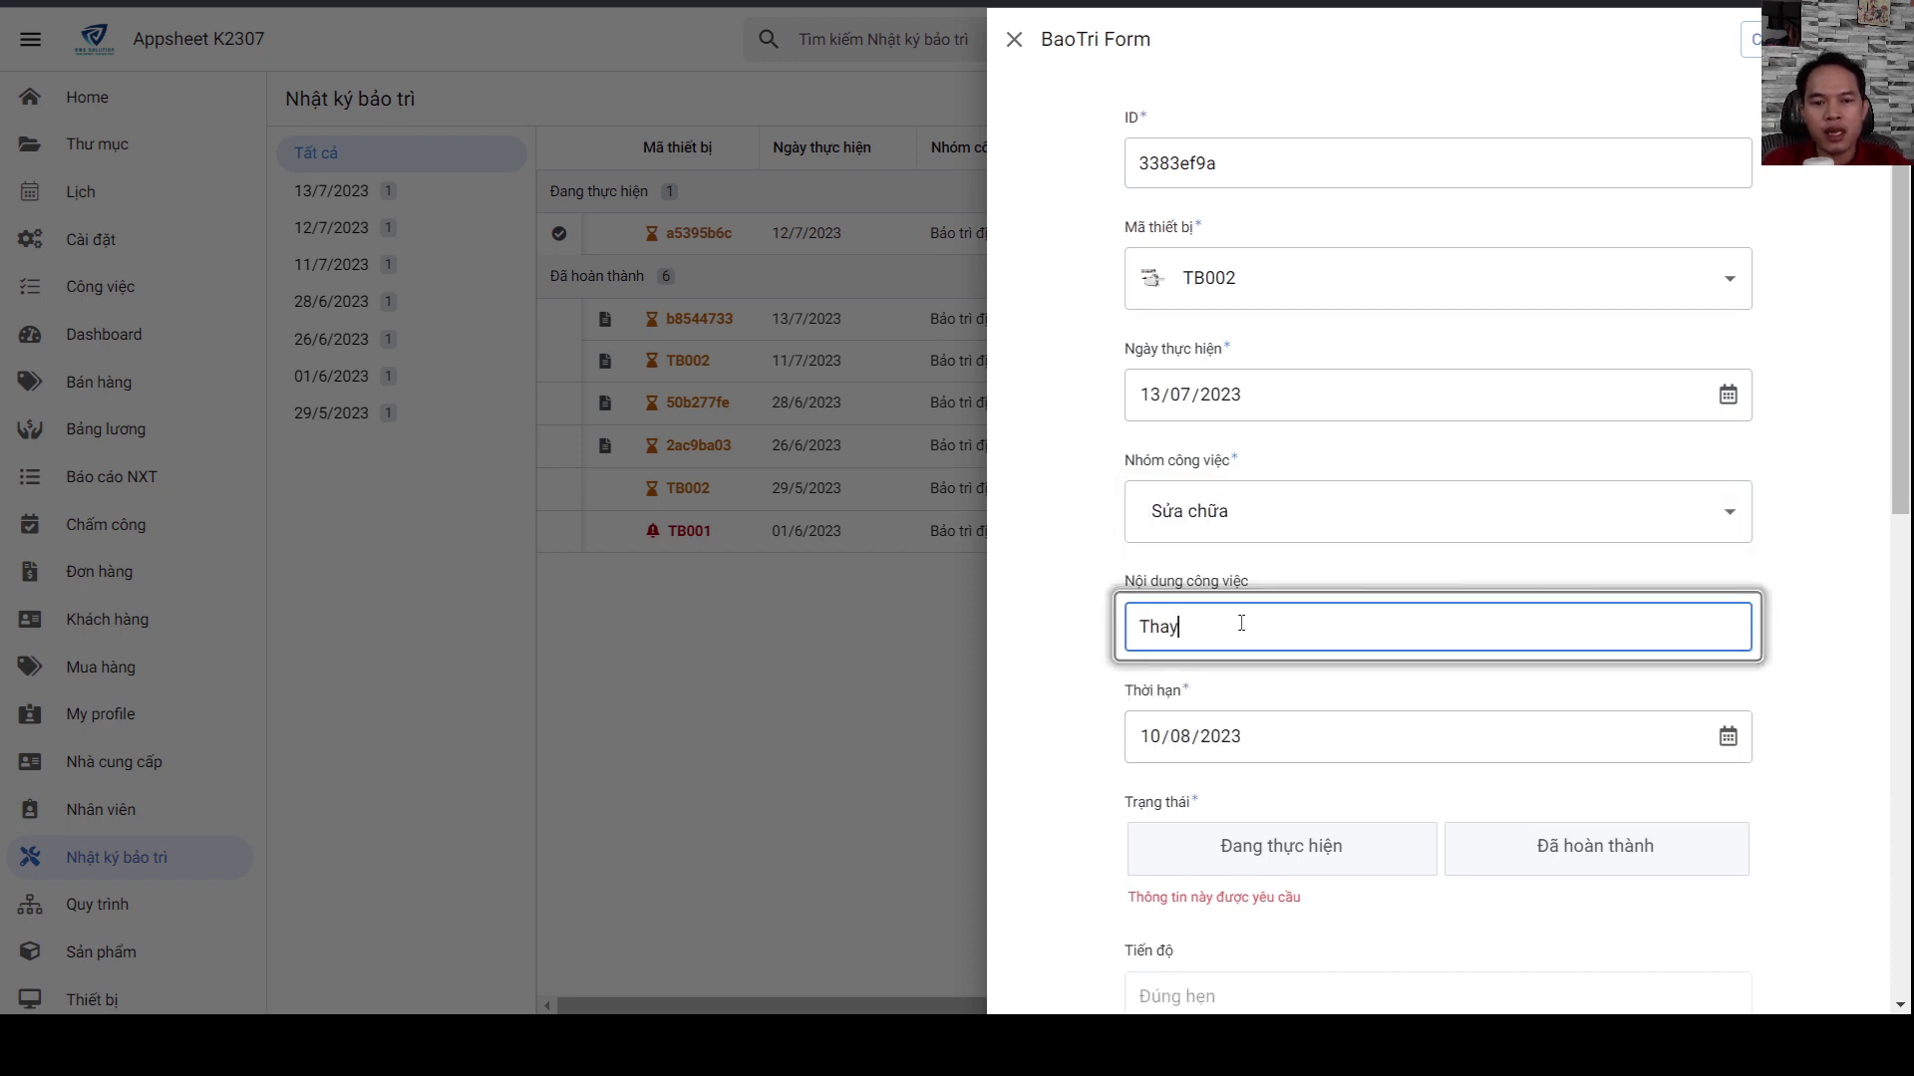
text( bóng đen)
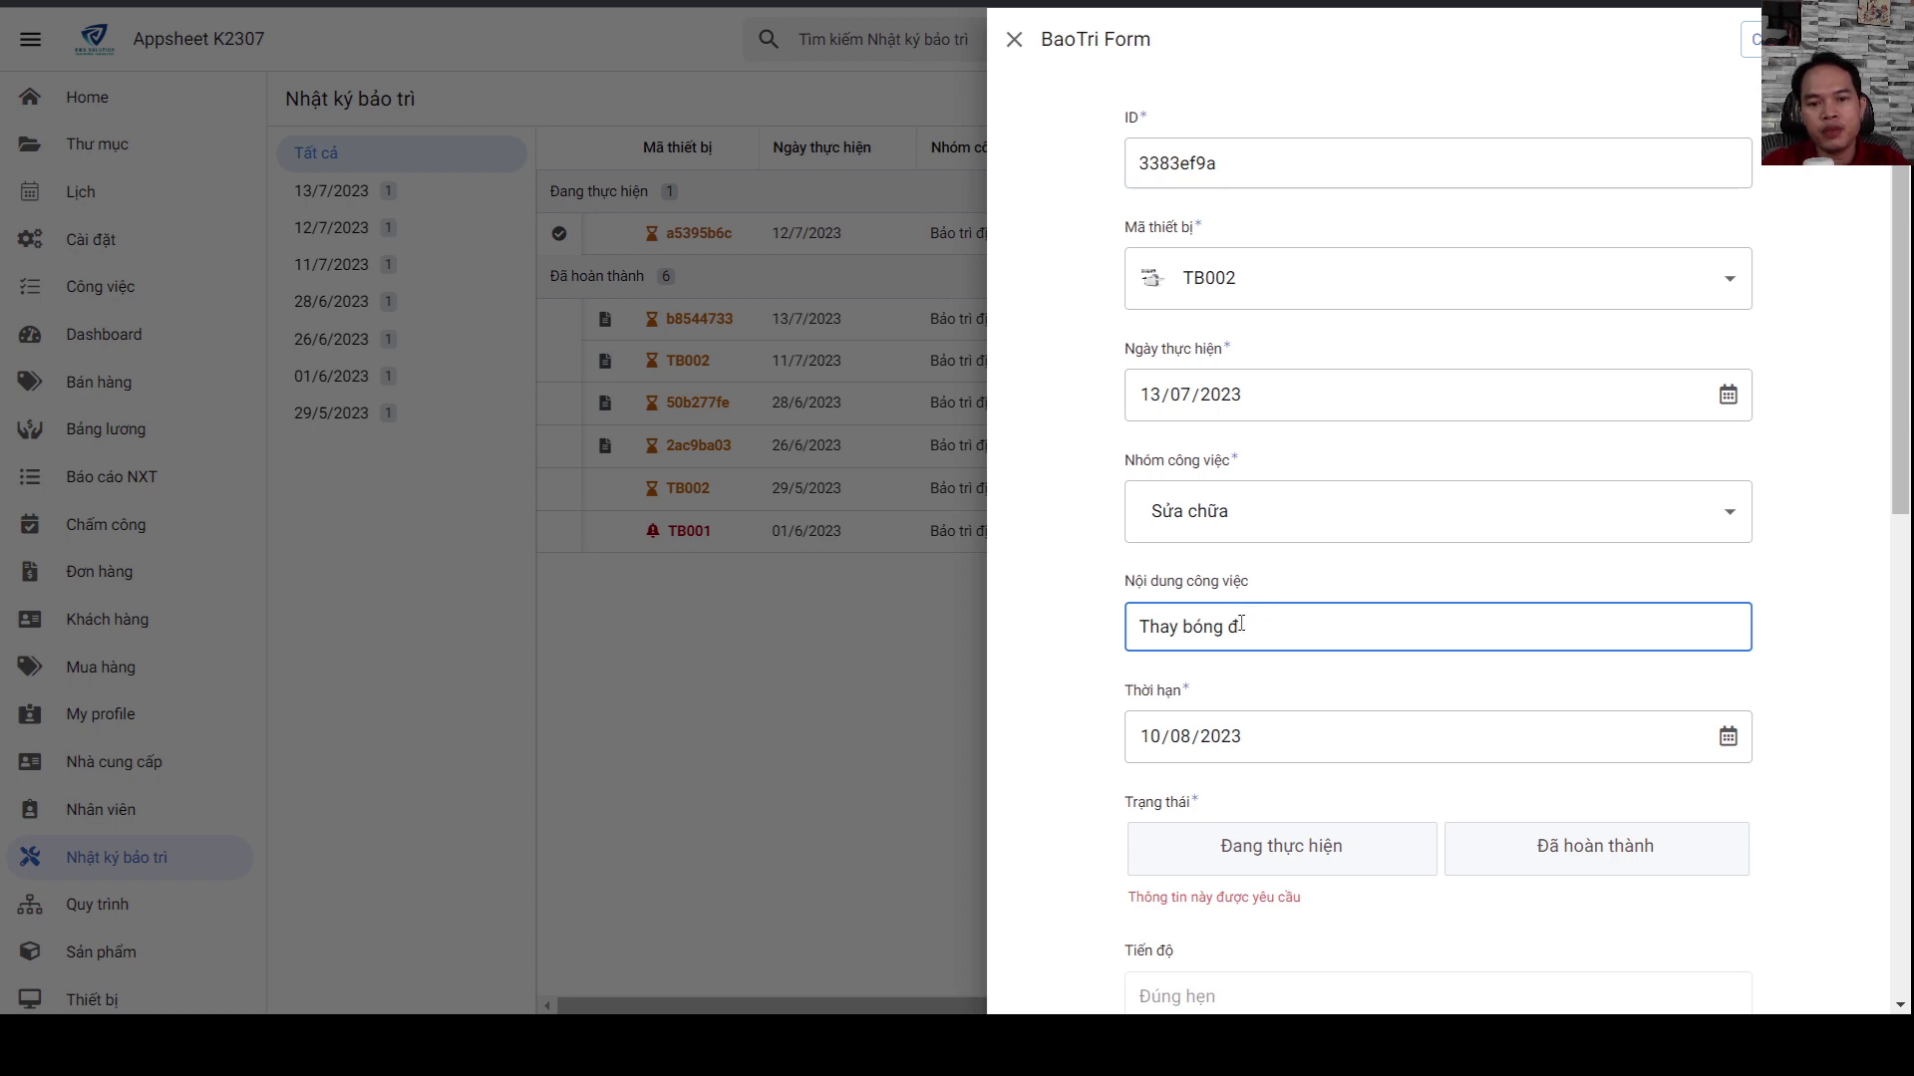
Mark the entry Đã hoàn thành and attach an AppSheet image photo and a PDF report
click(1535, 852)
scroll(1356, 778, down, 5)
click(1465, 596)
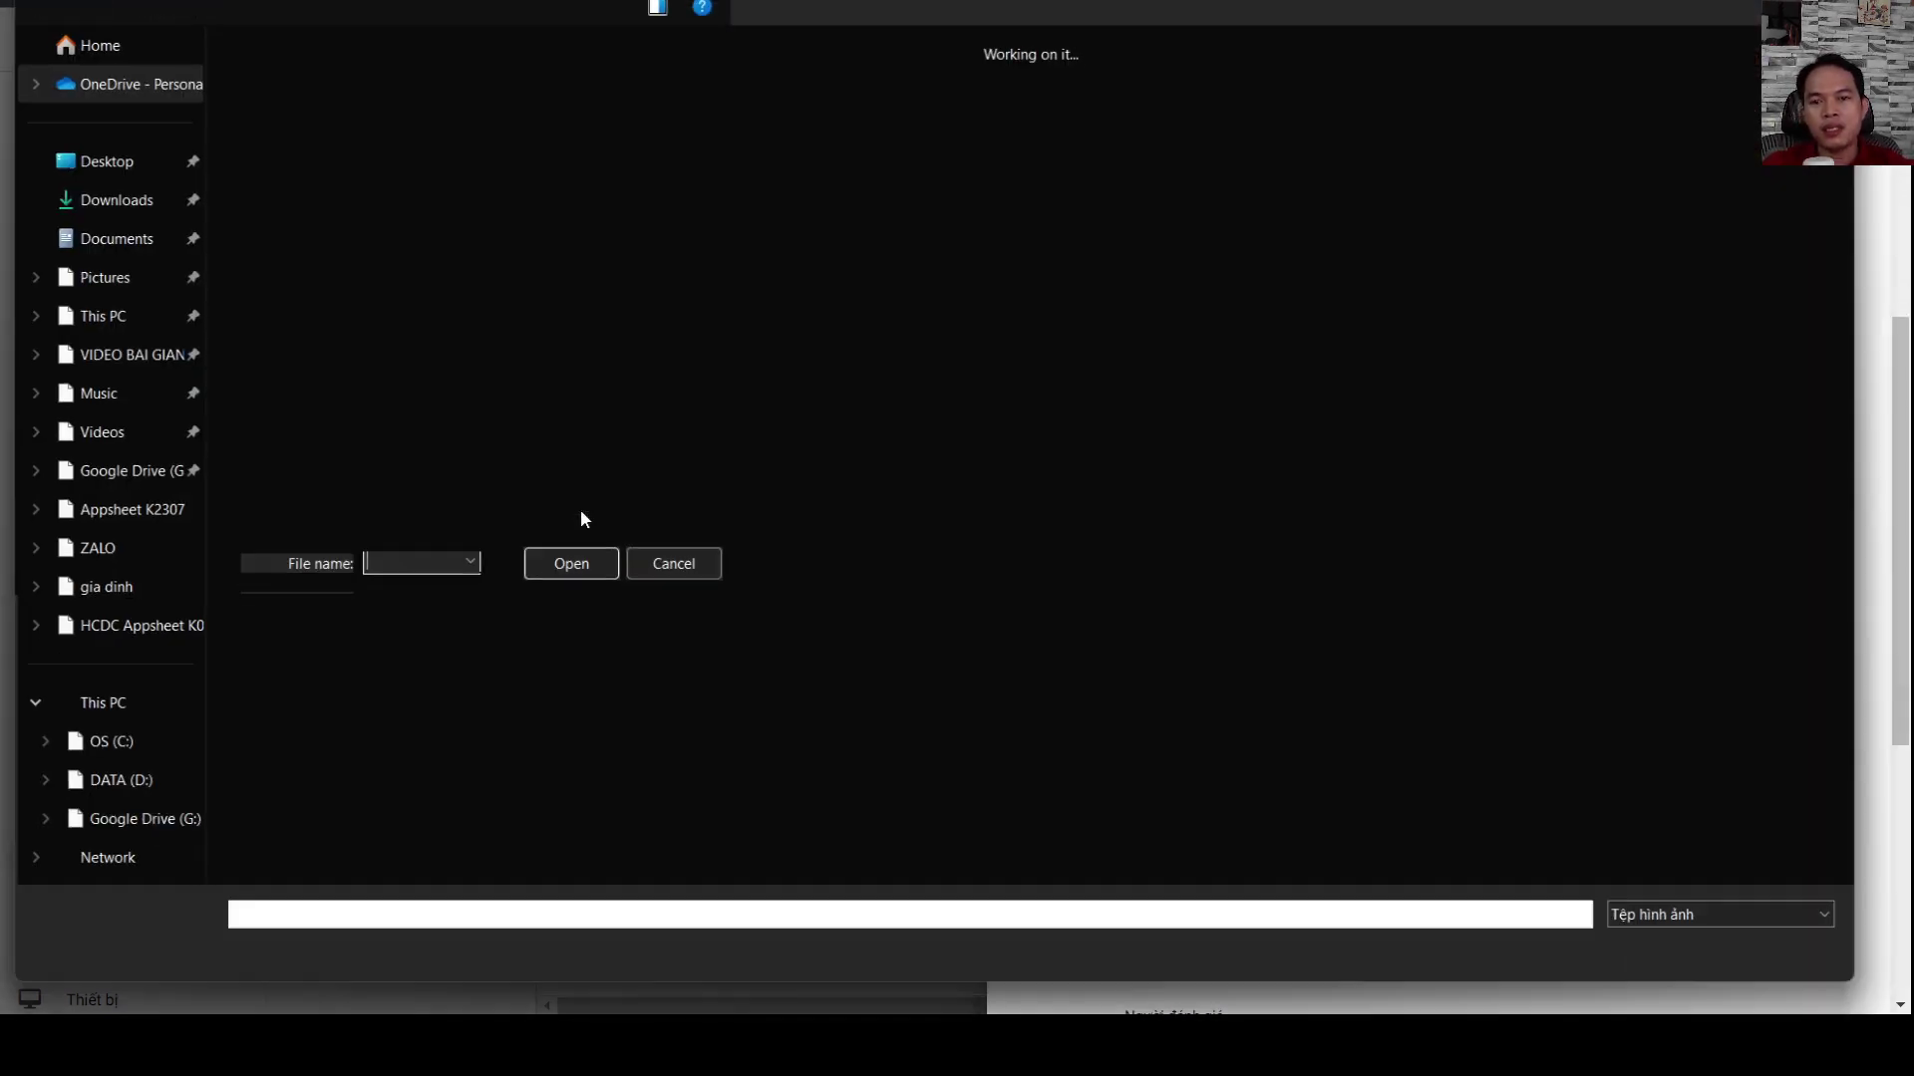
double_click(350, 423)
scroll(1342, 422, down, 5)
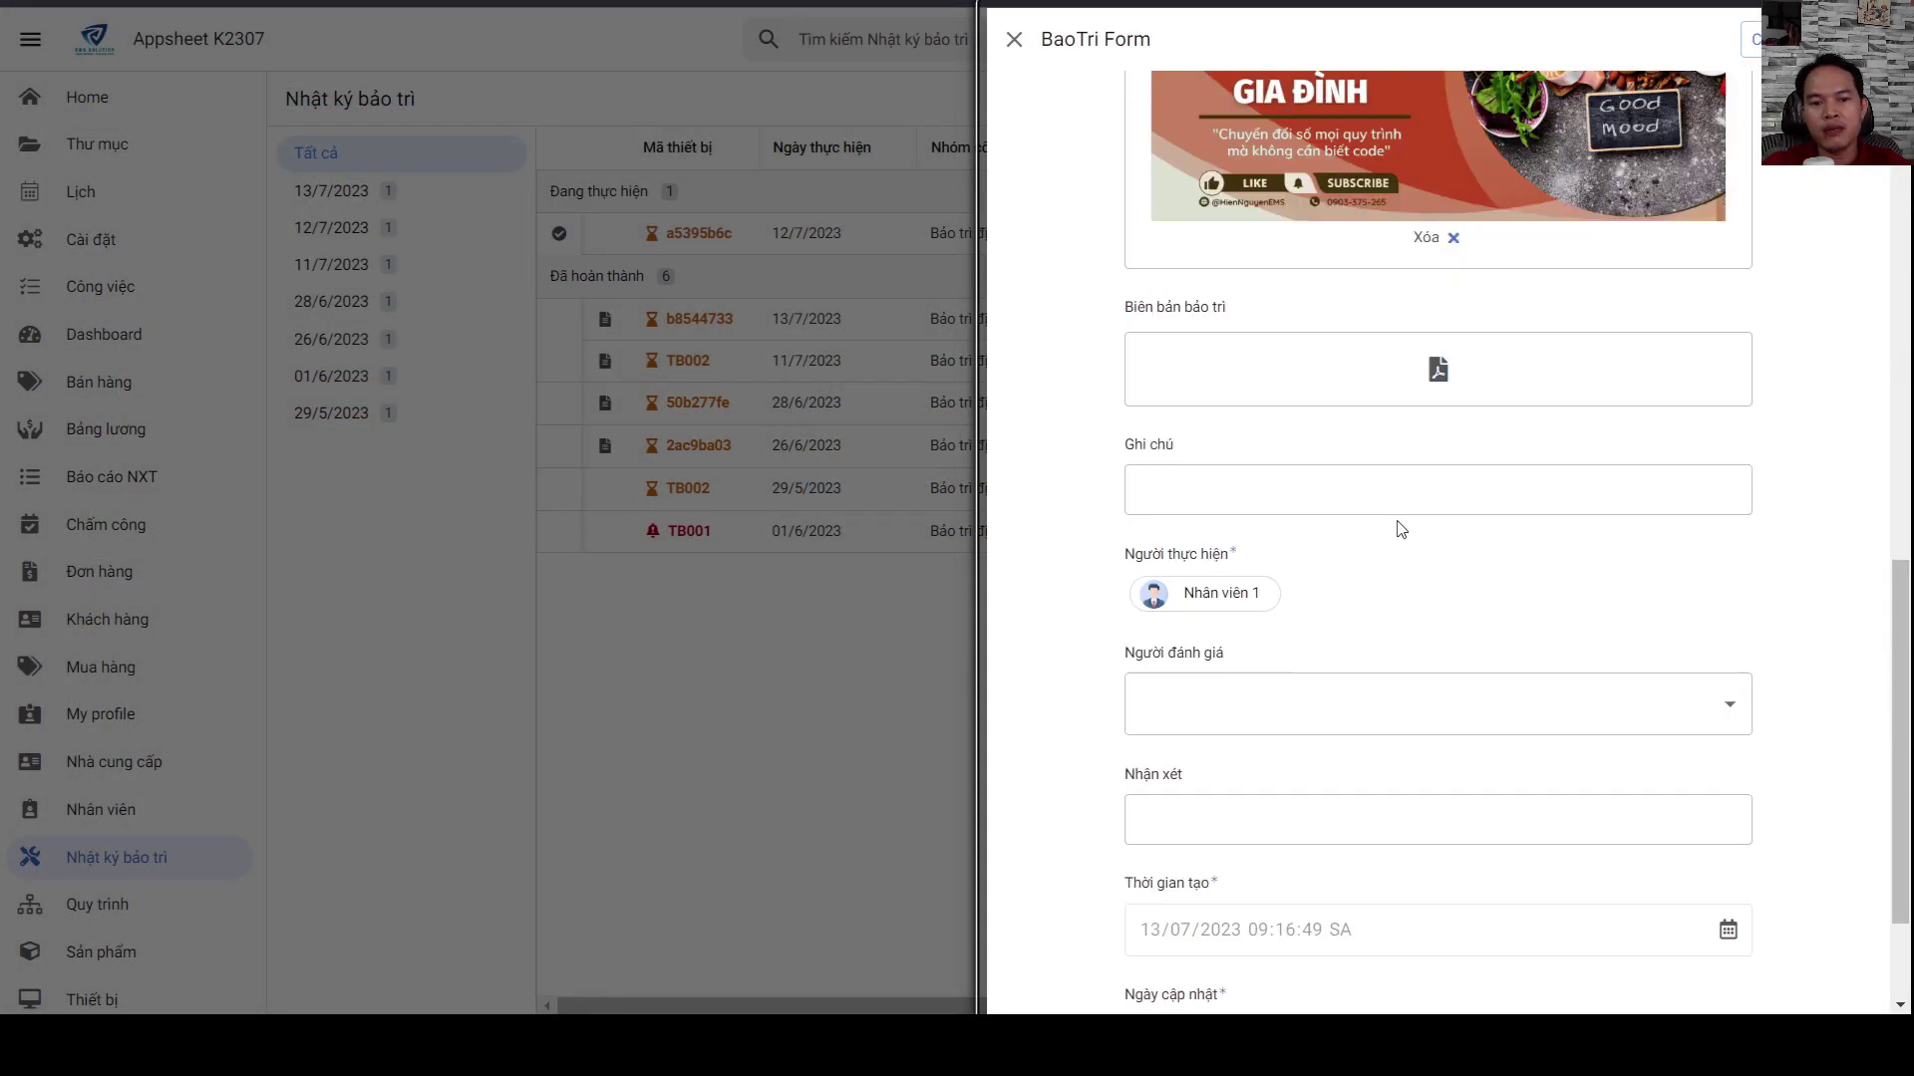
click(1372, 308)
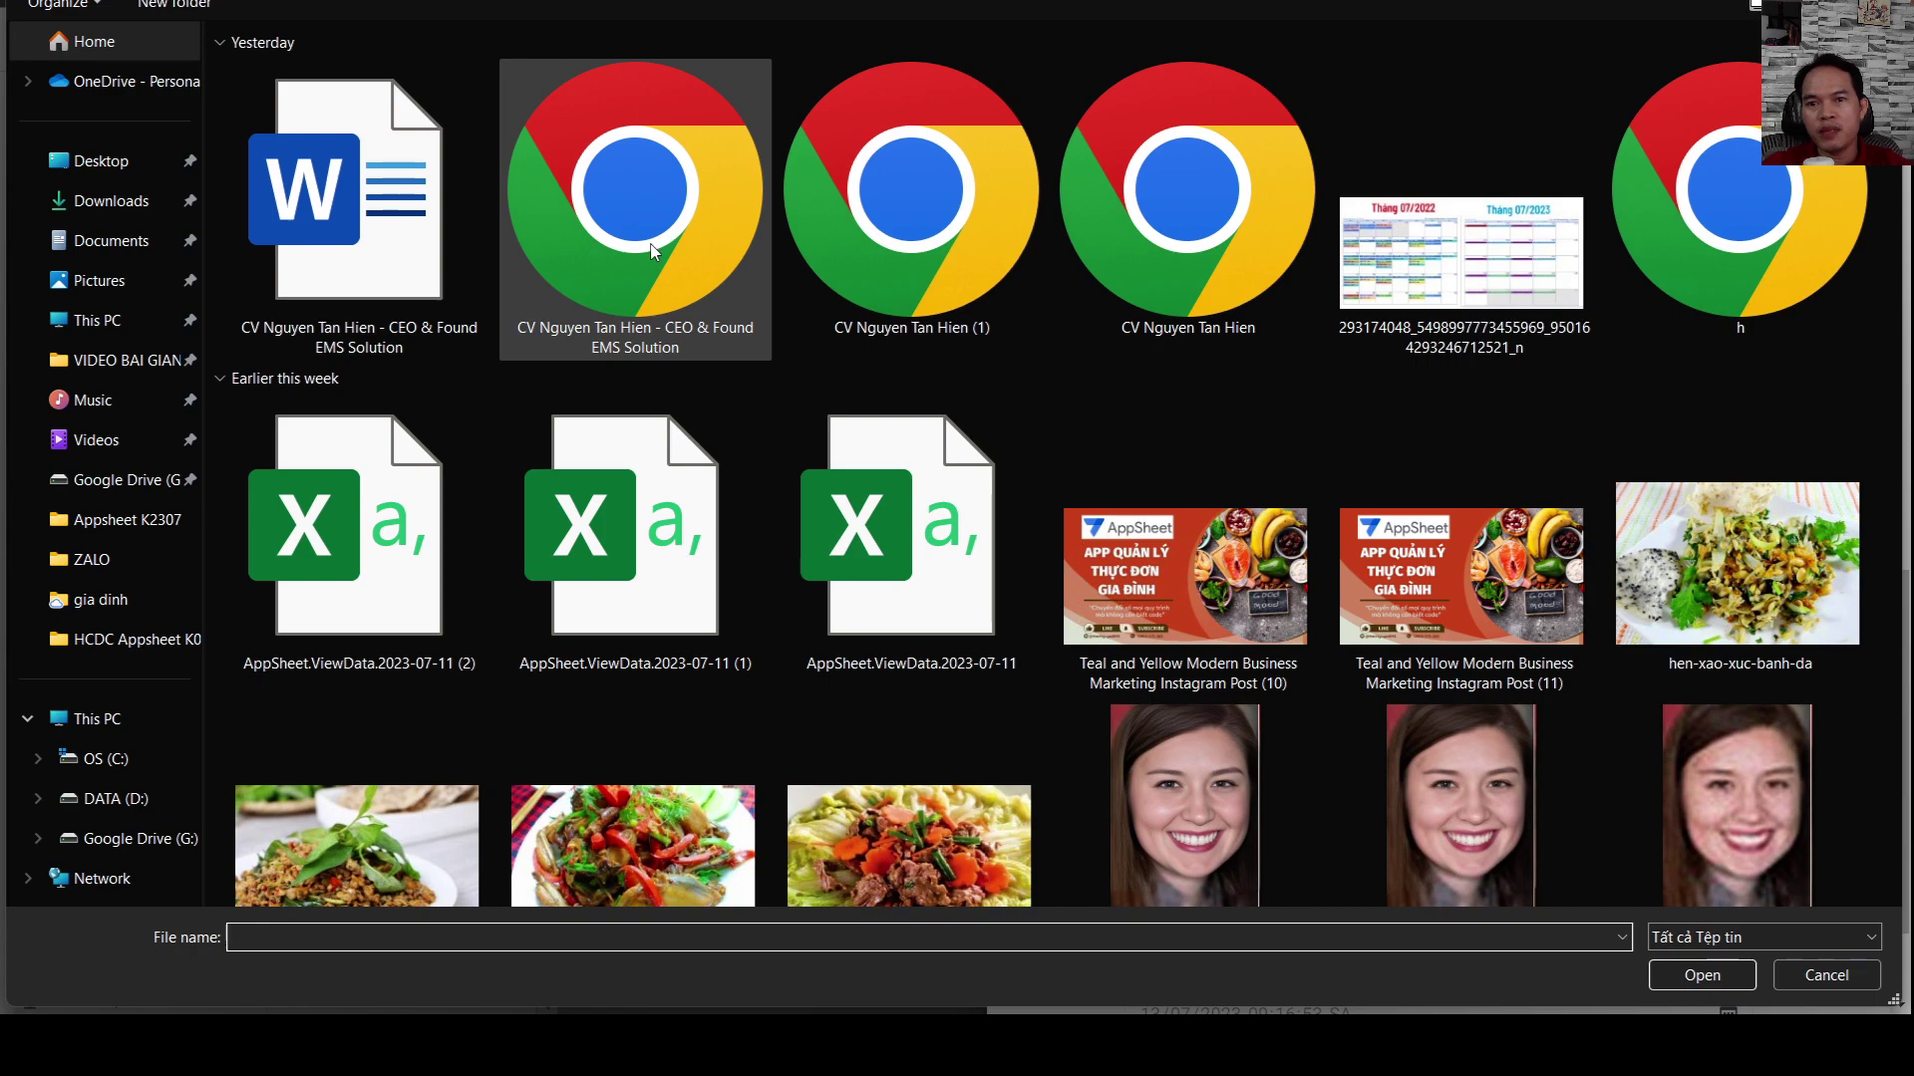
double_click(652, 249)
Choose Nhân viên 1 as reviewer and enter the comment 'test'
click(1363, 518)
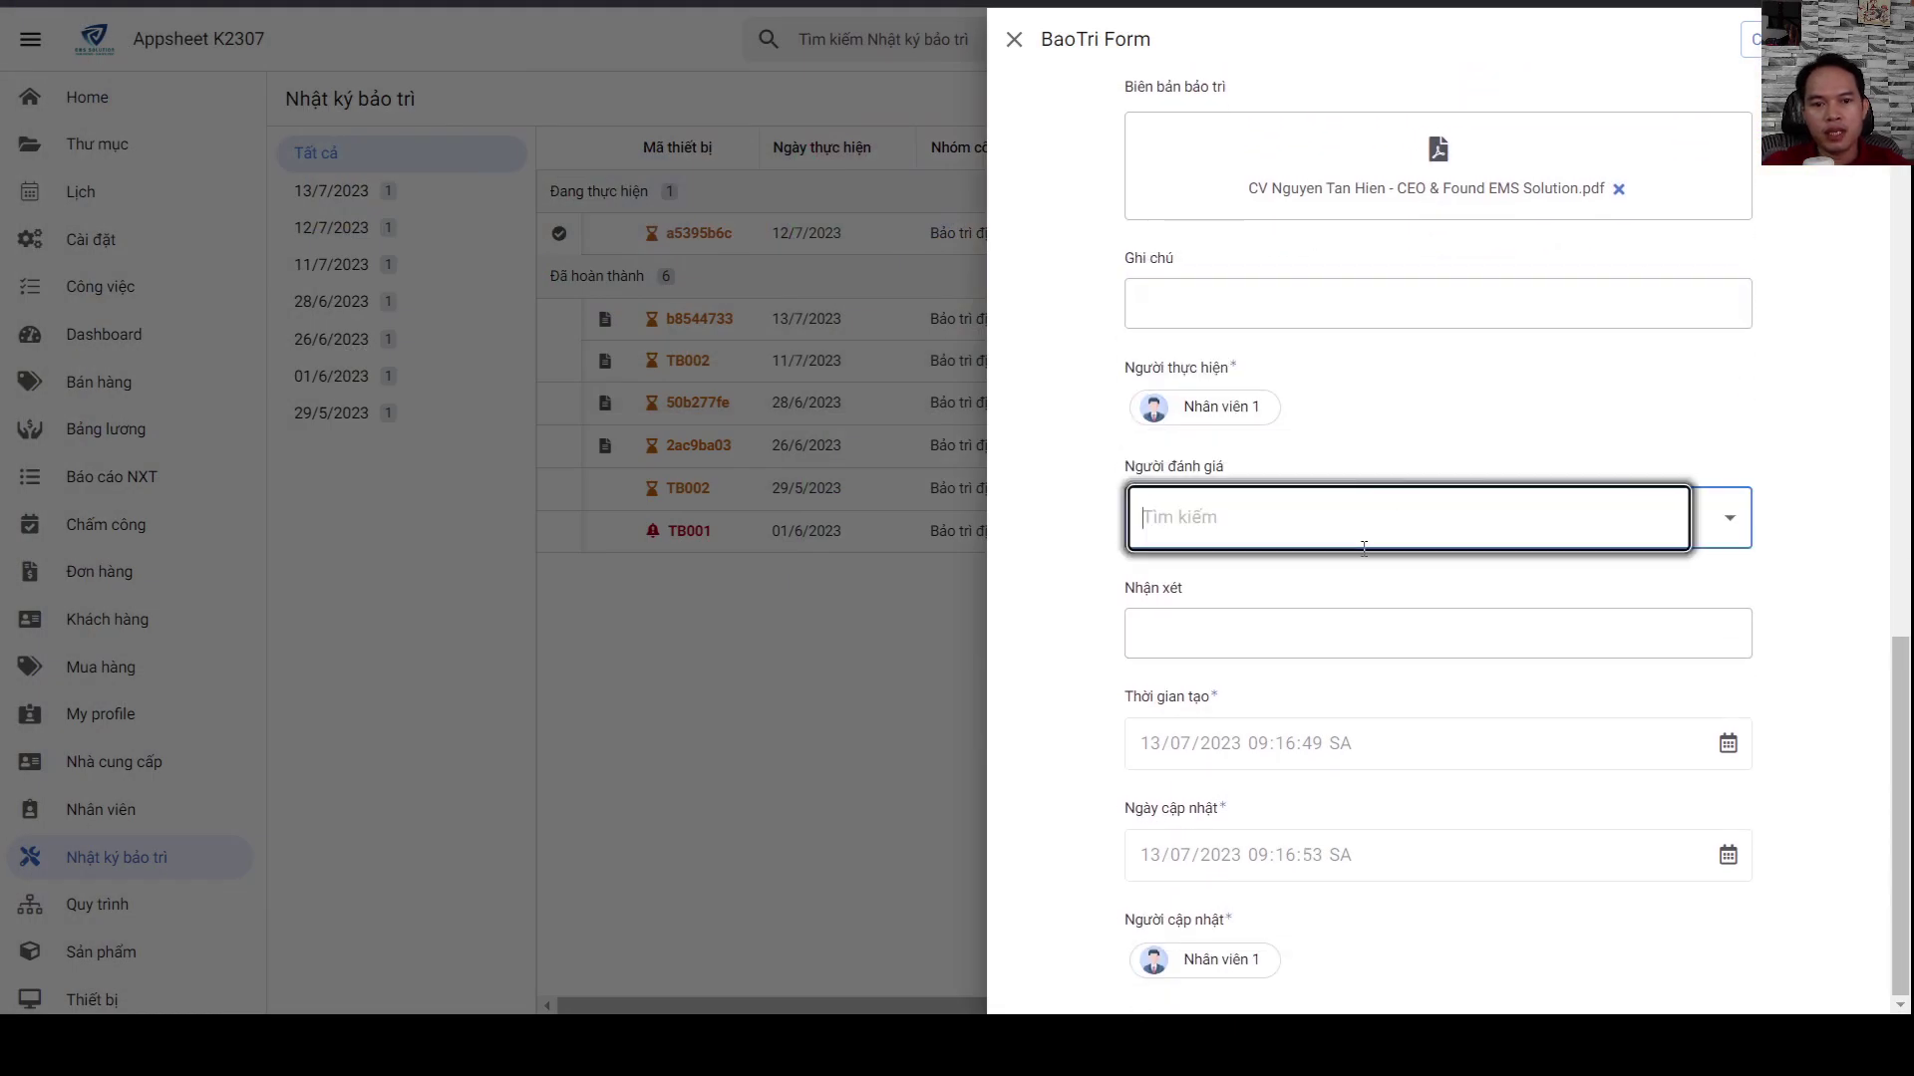
click(1286, 646)
click(1308, 642)
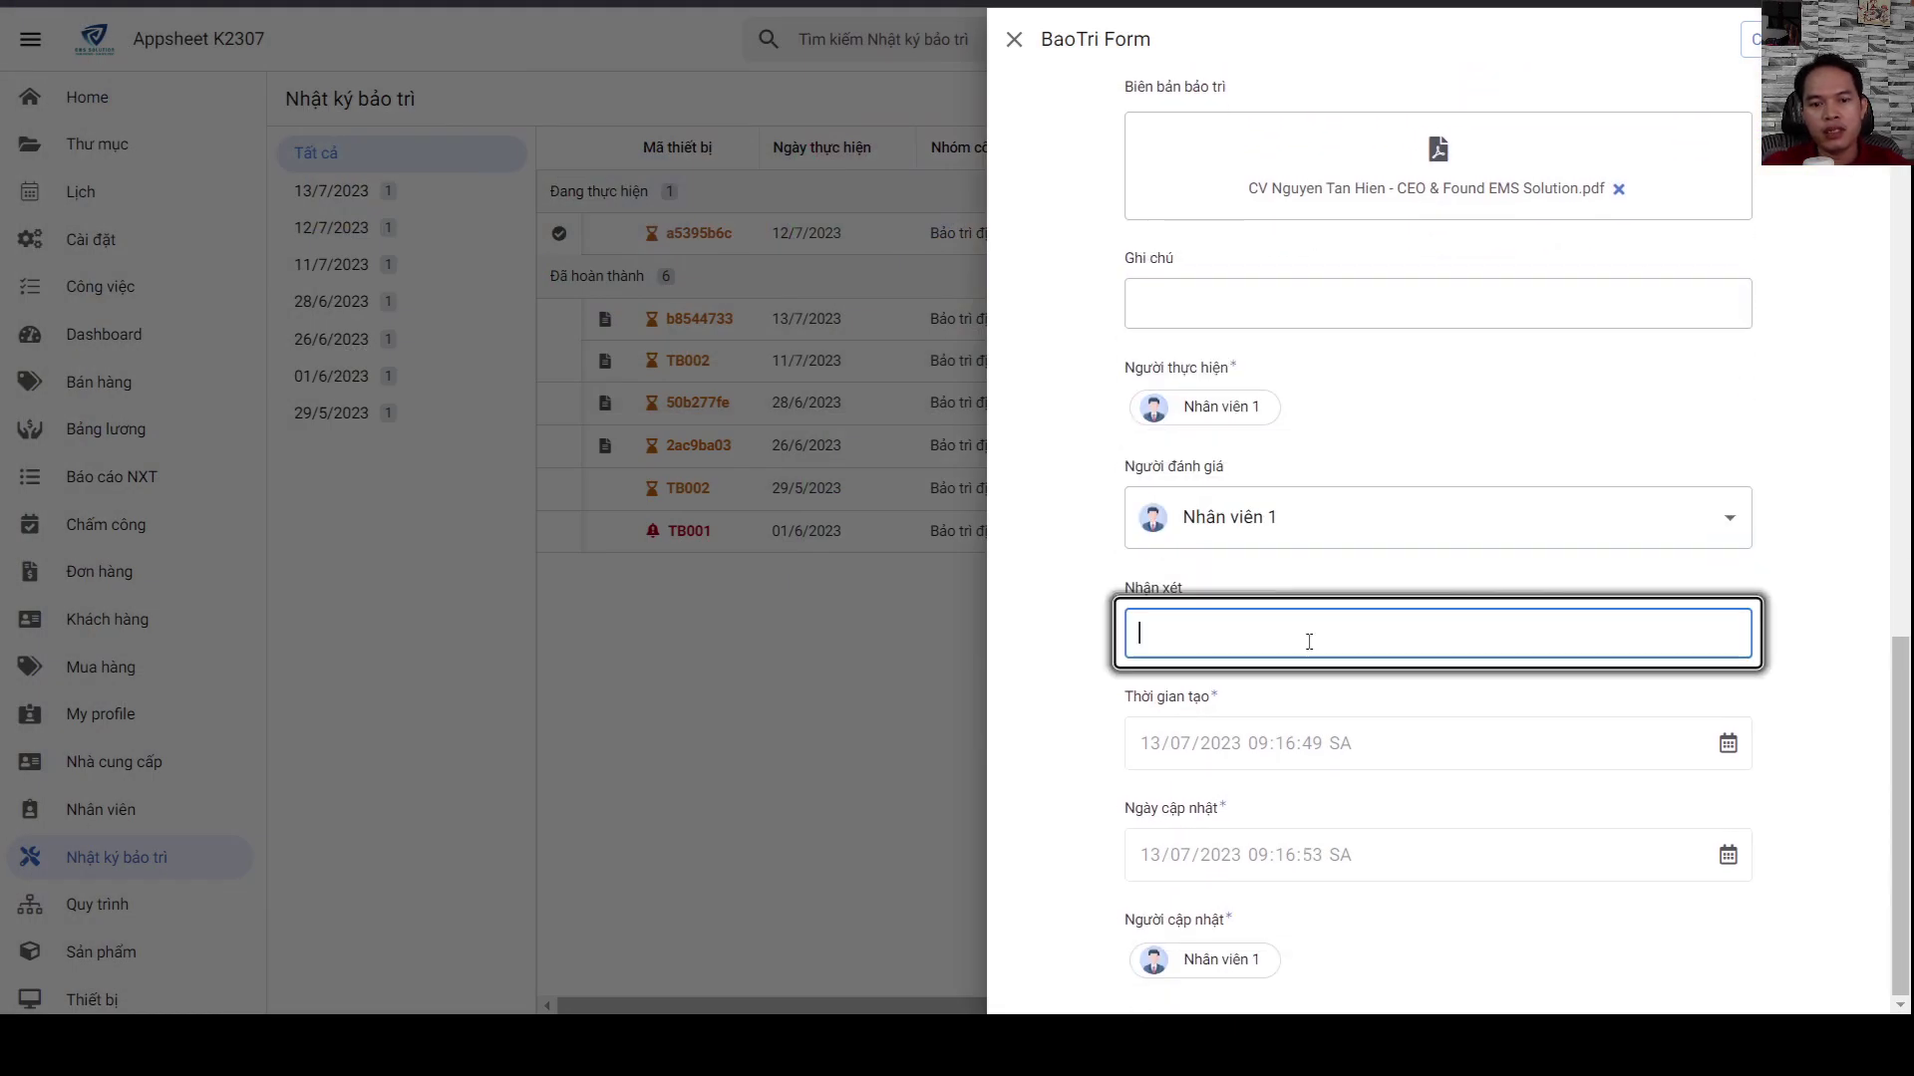
text(test)
click(1075, 734)
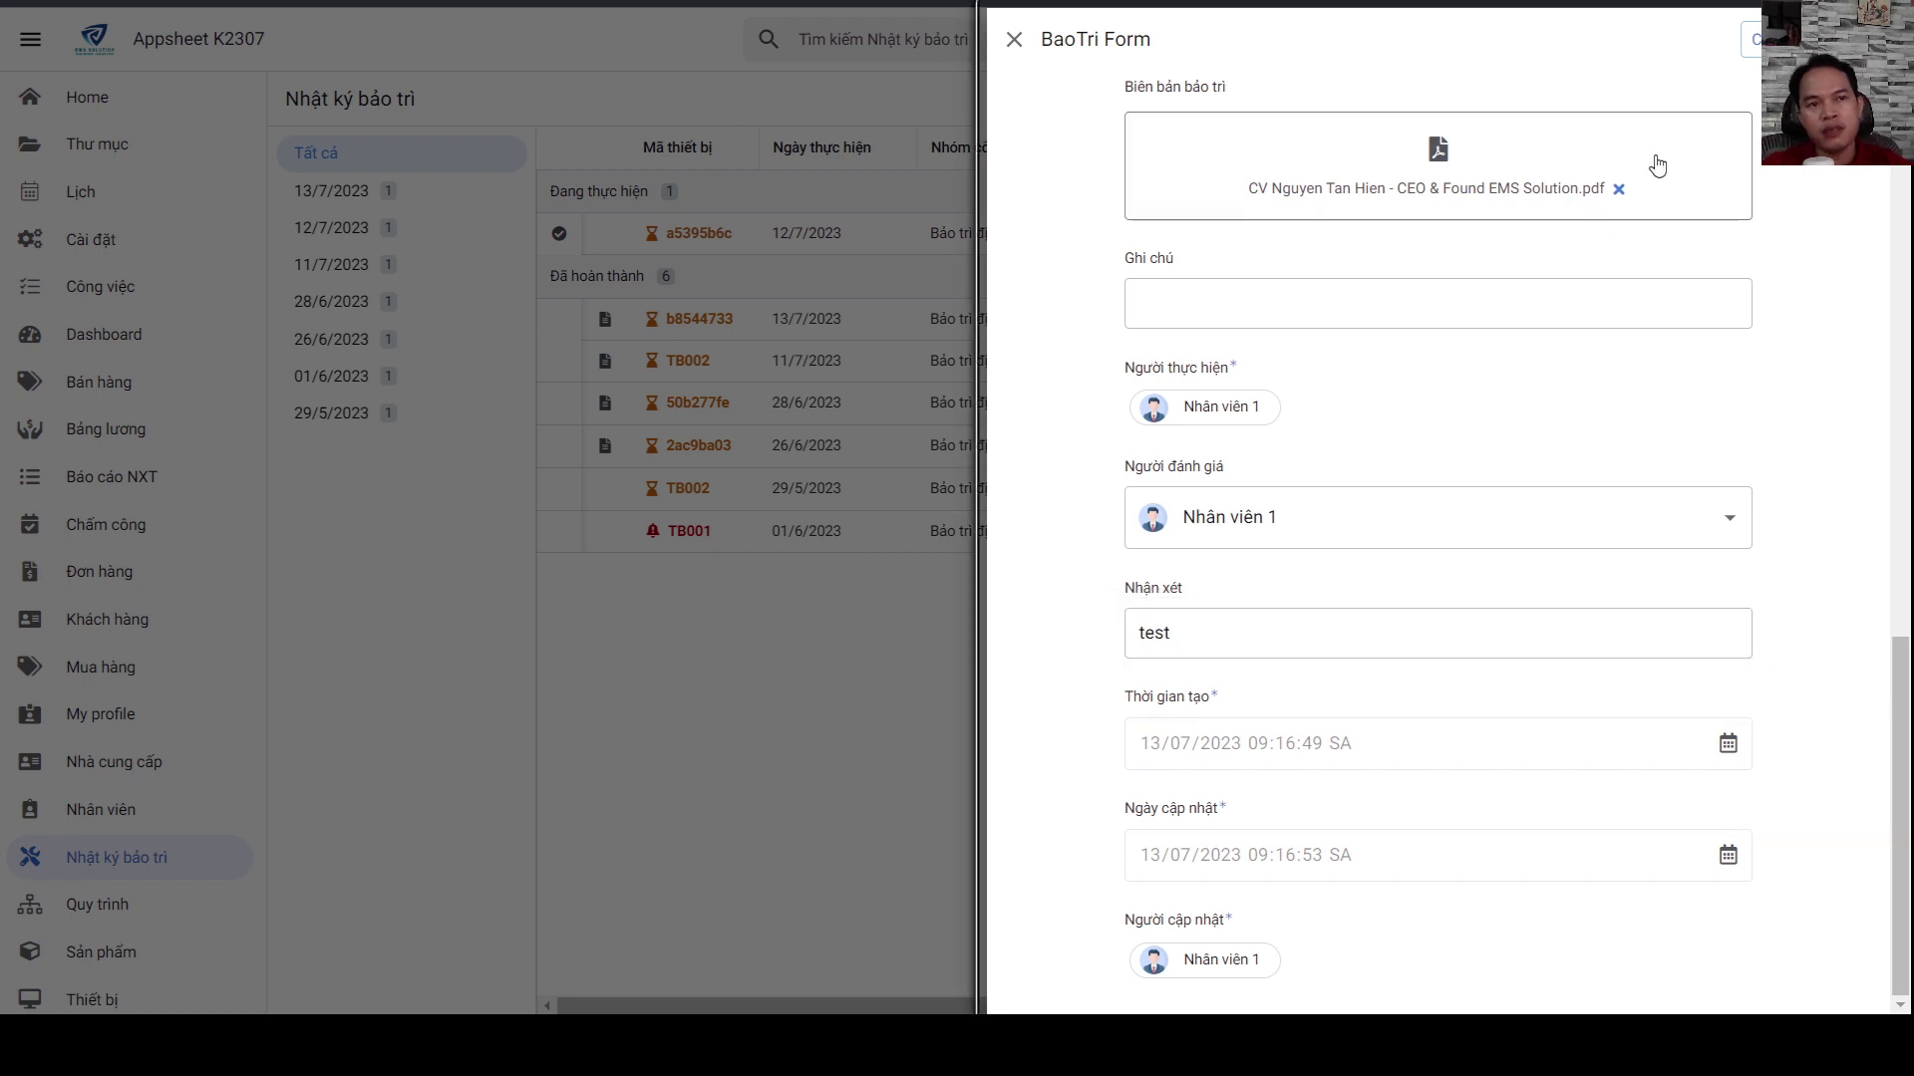
Save the TB002 repair entry, dismiss a5395b6c's completion form unsaved, and open the new TB002 record
click(1834, 39)
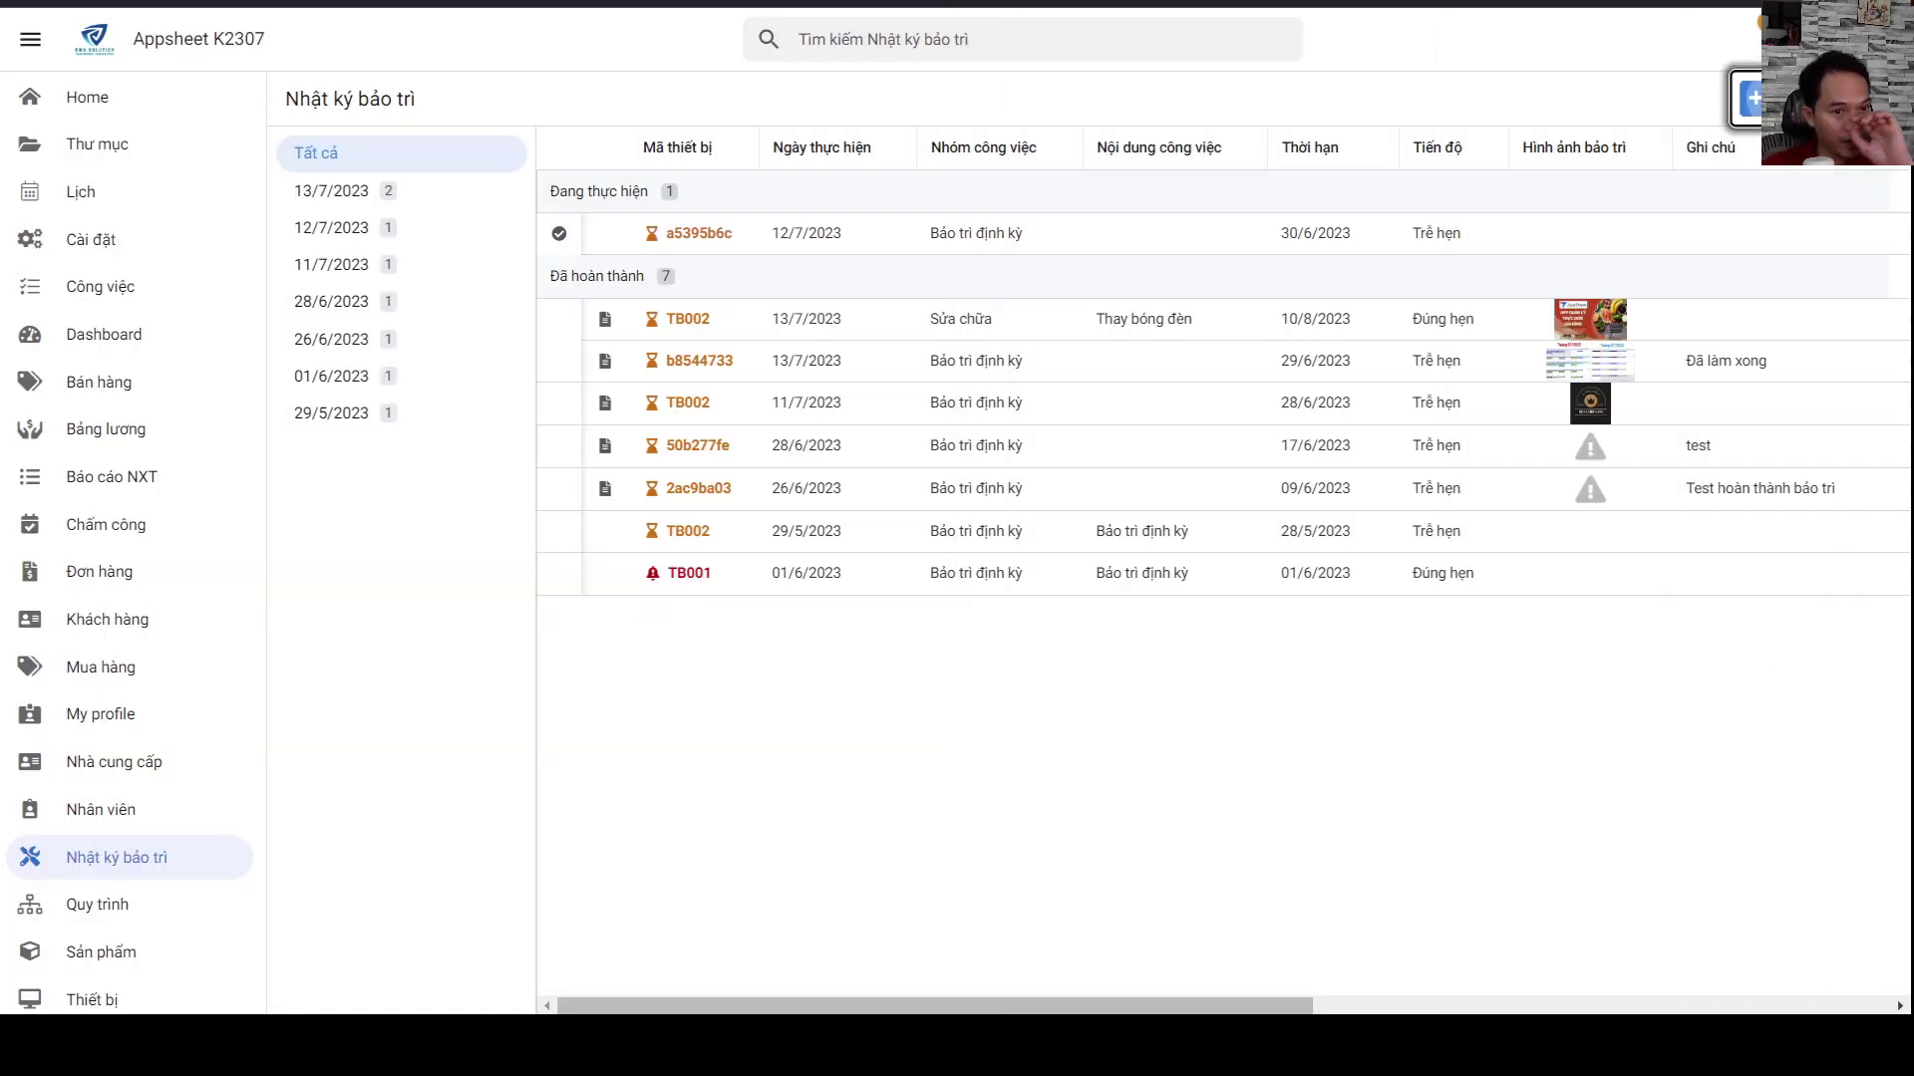
click(1043, 241)
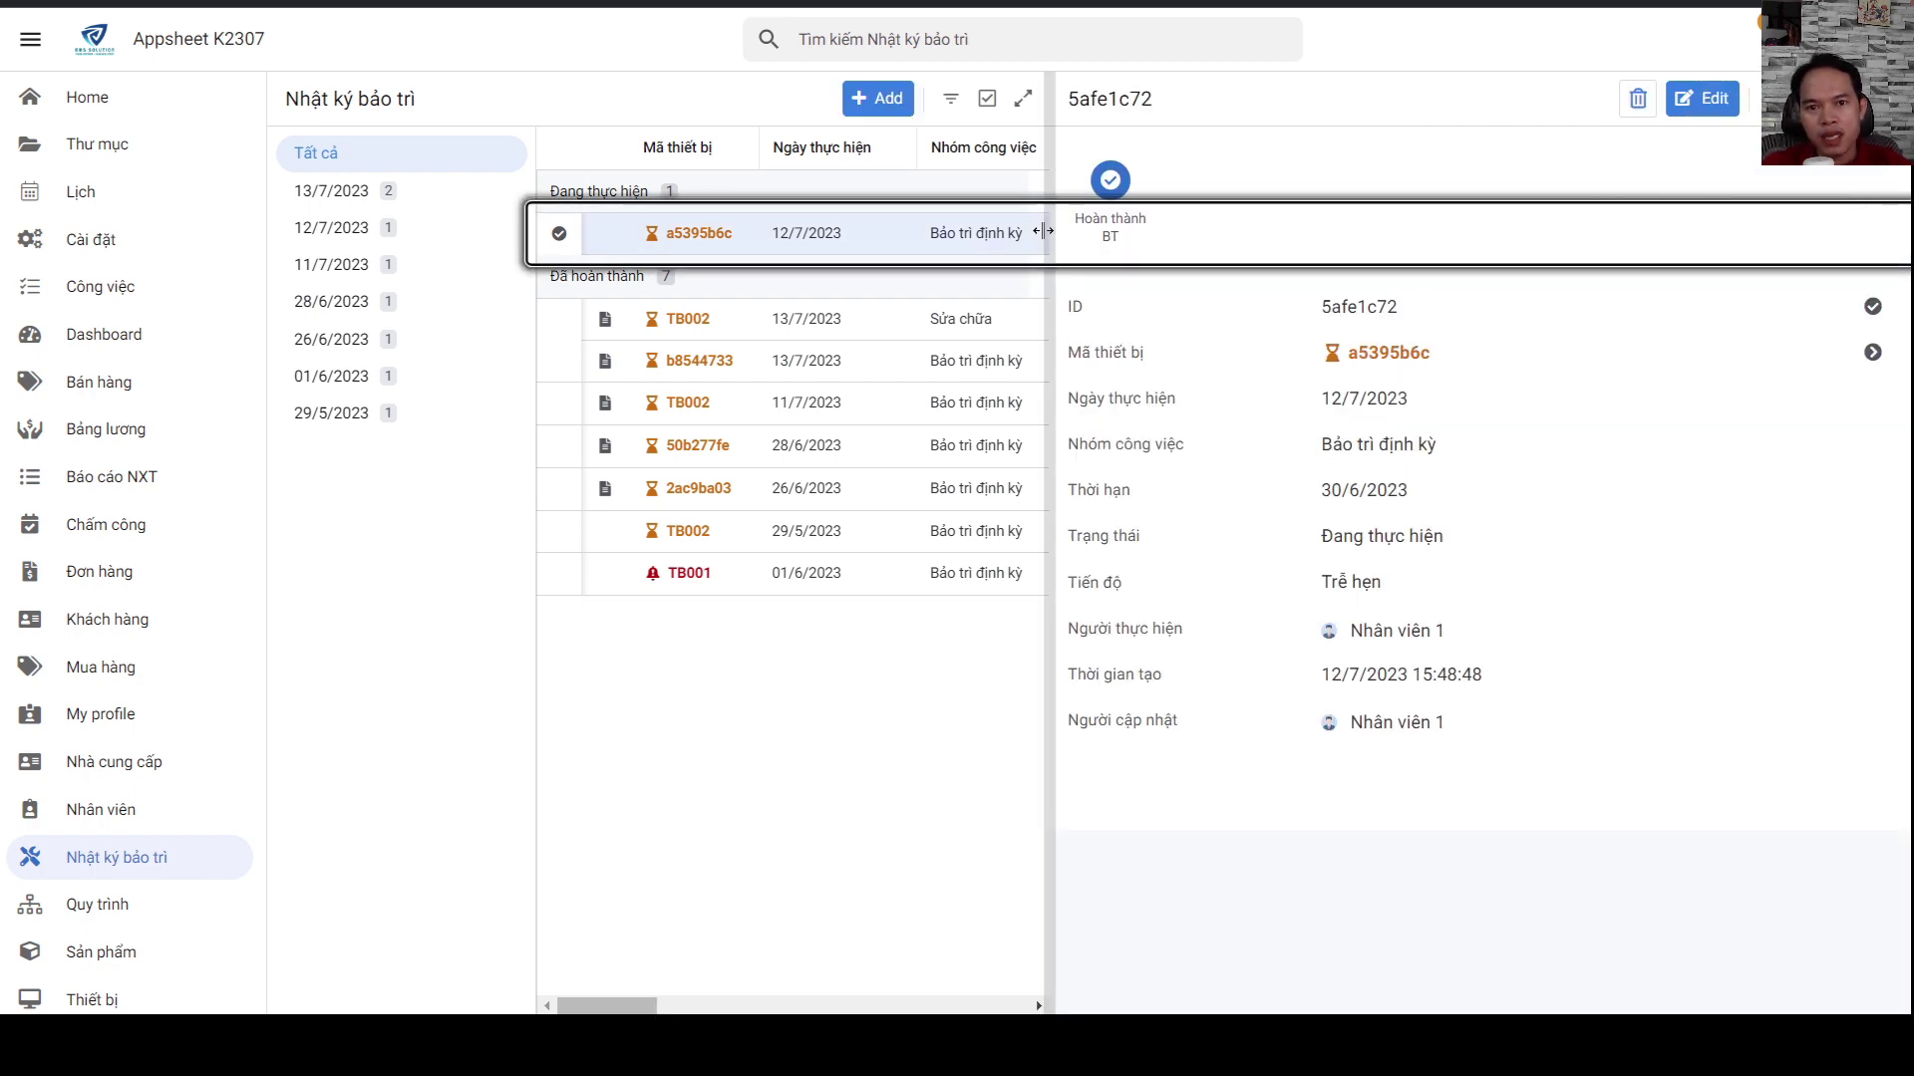
click(1113, 182)
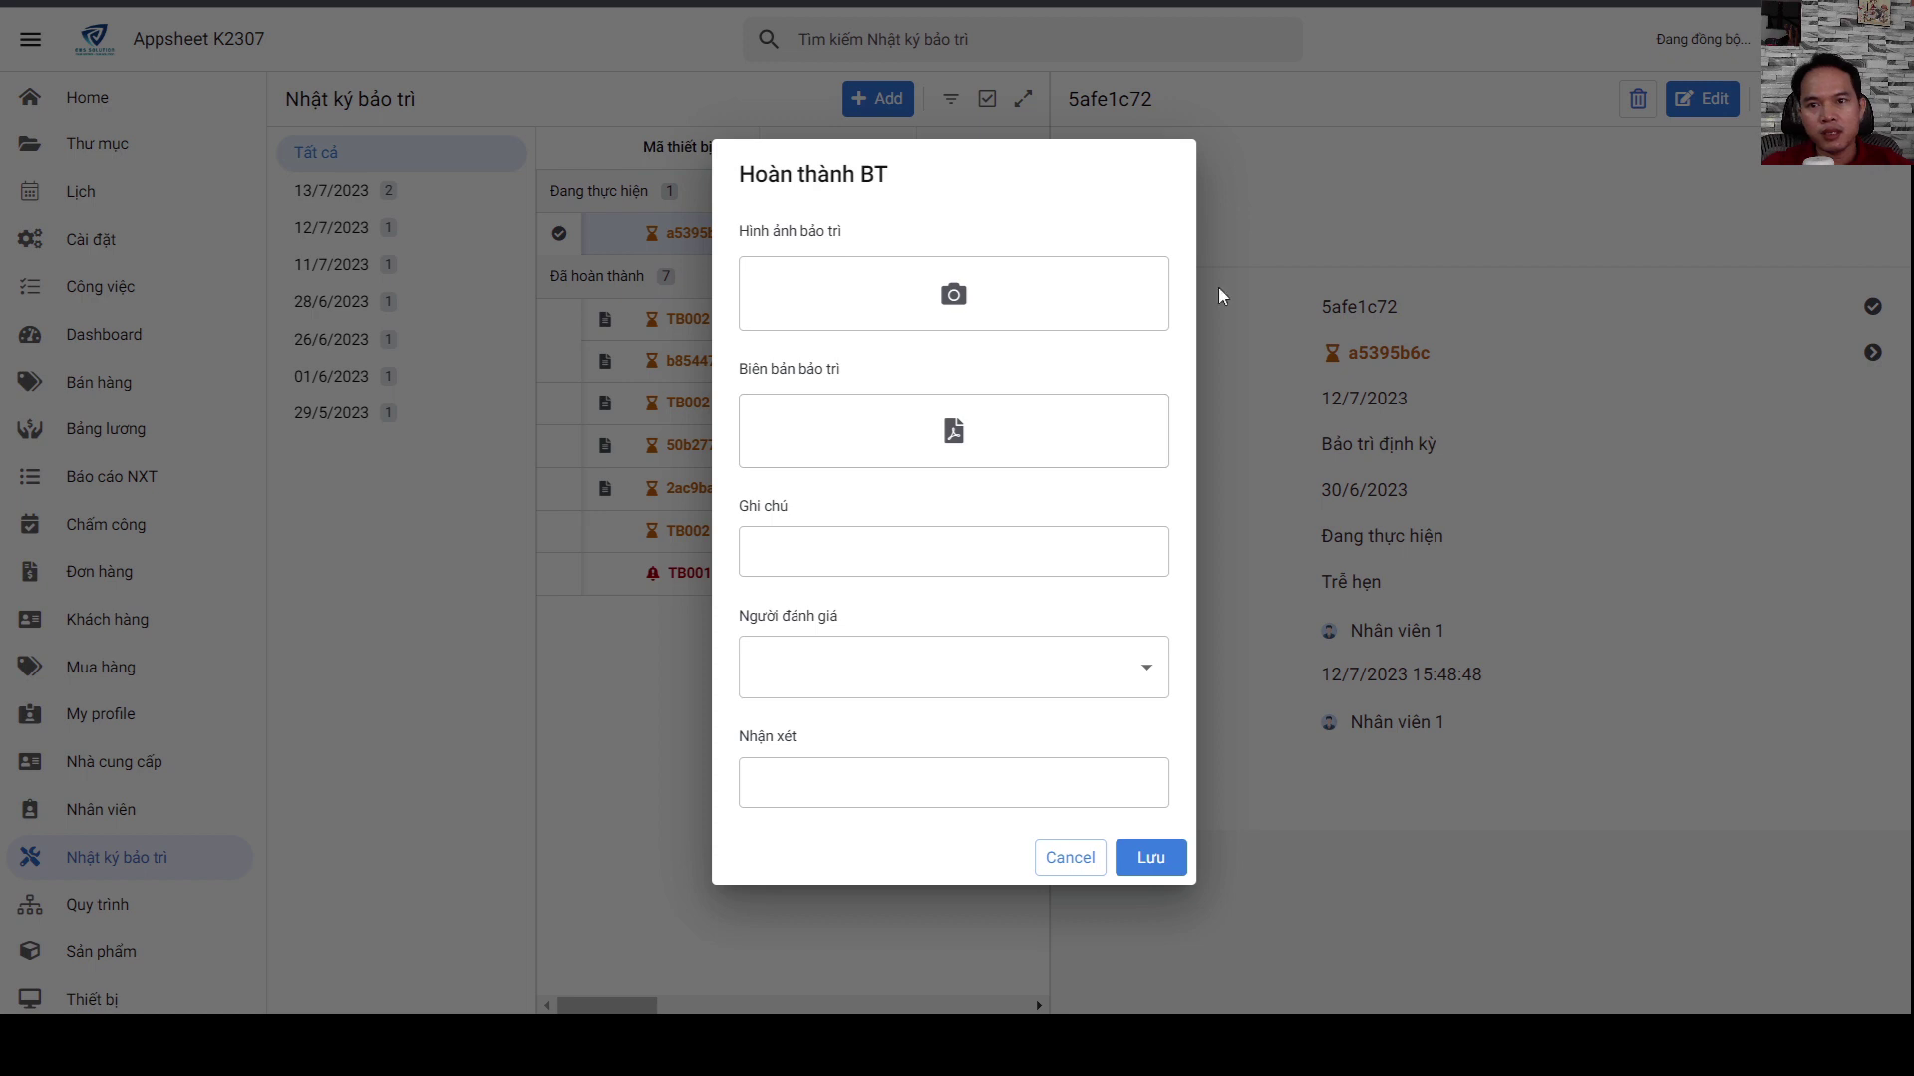
click(1055, 859)
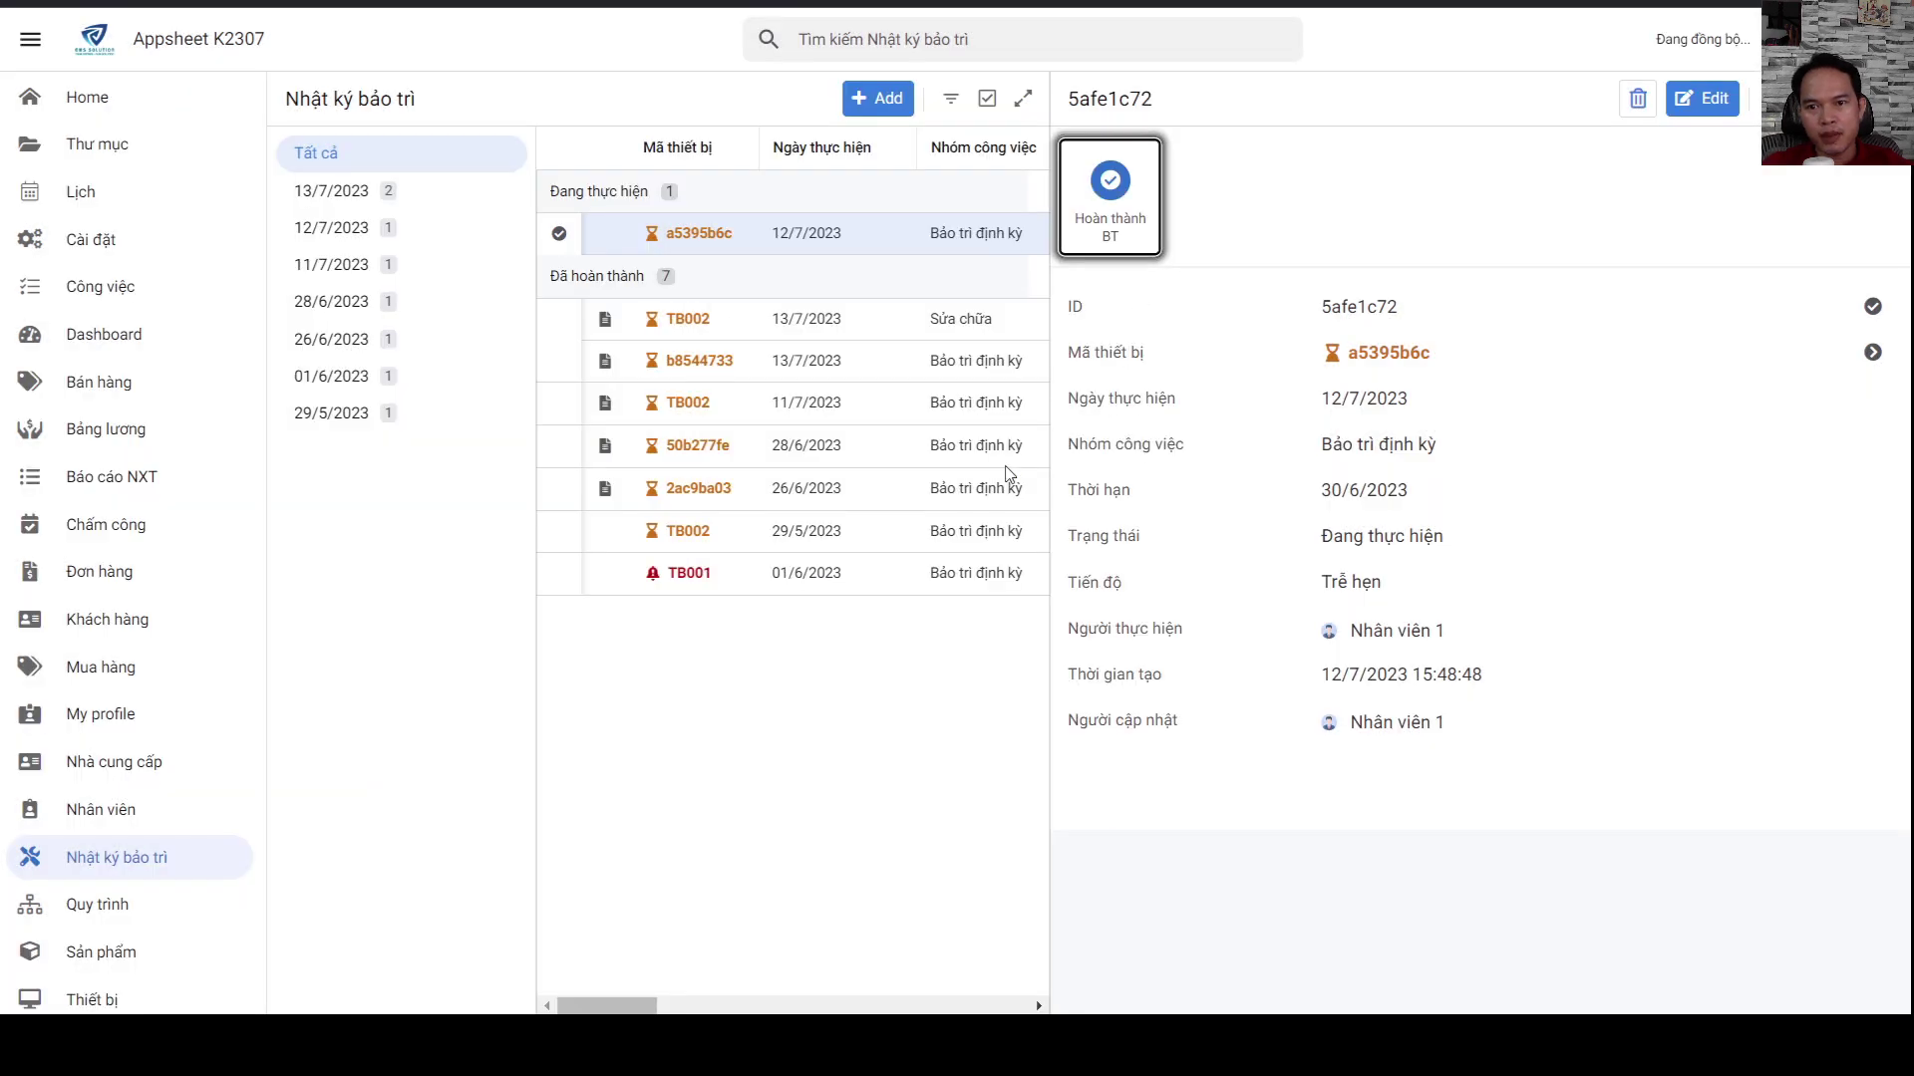
click(800, 327)
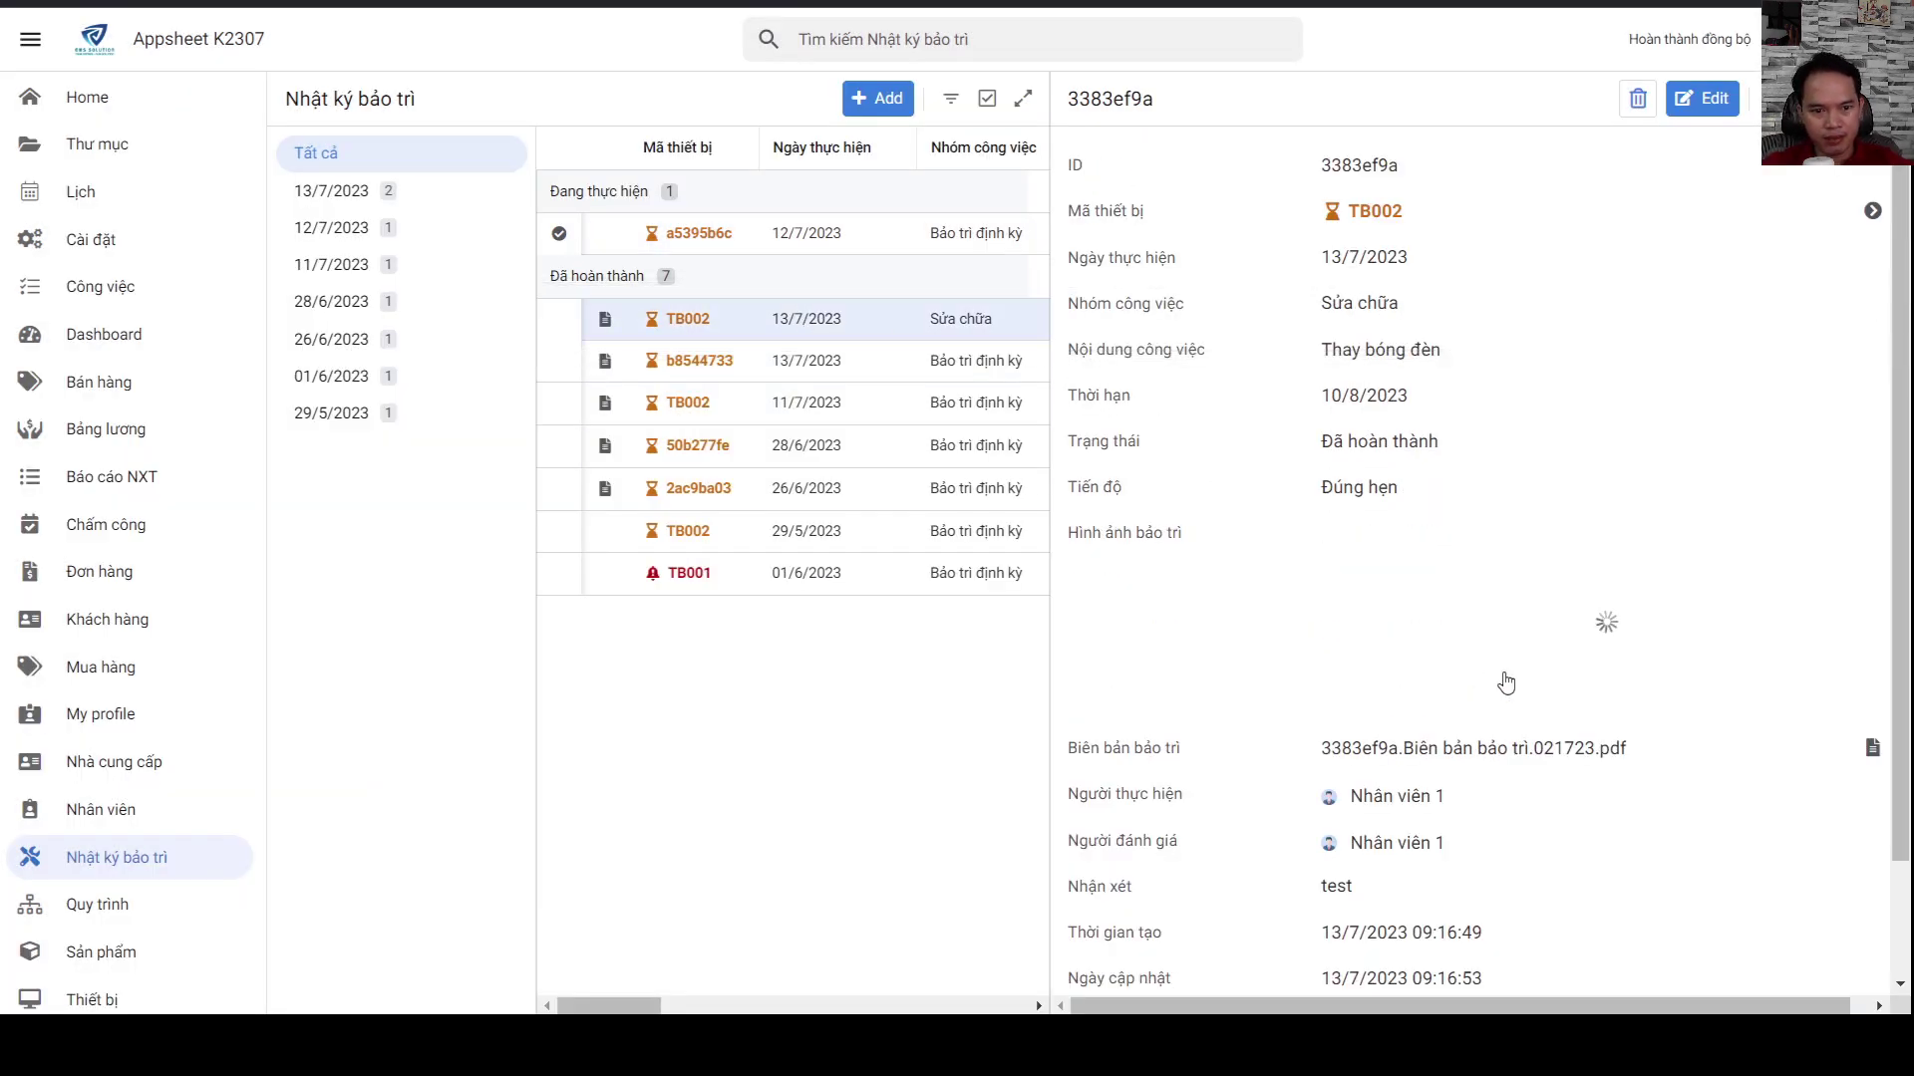
Open the TB002 device's details from the saved repair record
scroll(1502, 674, down, 1)
scroll(1510, 678, up, 1)
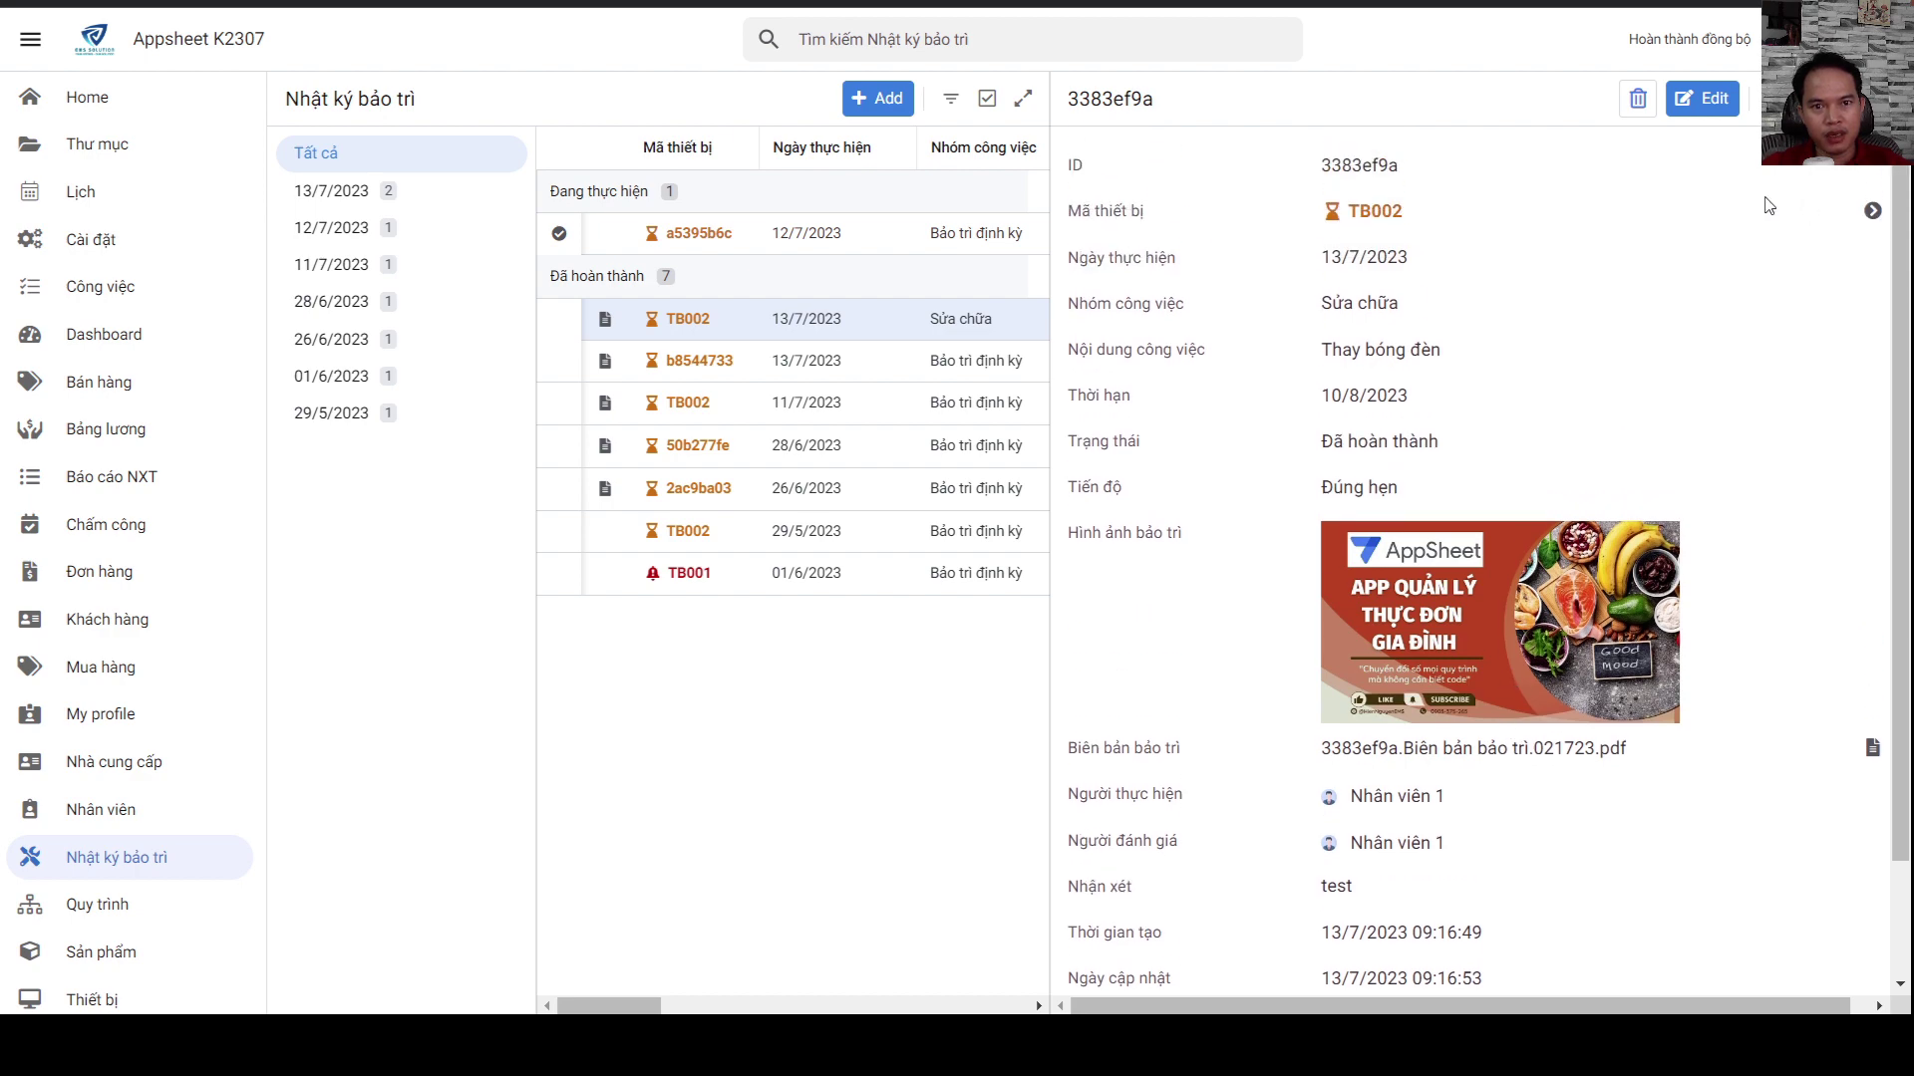
click(1871, 213)
scroll(1704, 478, down, 5)
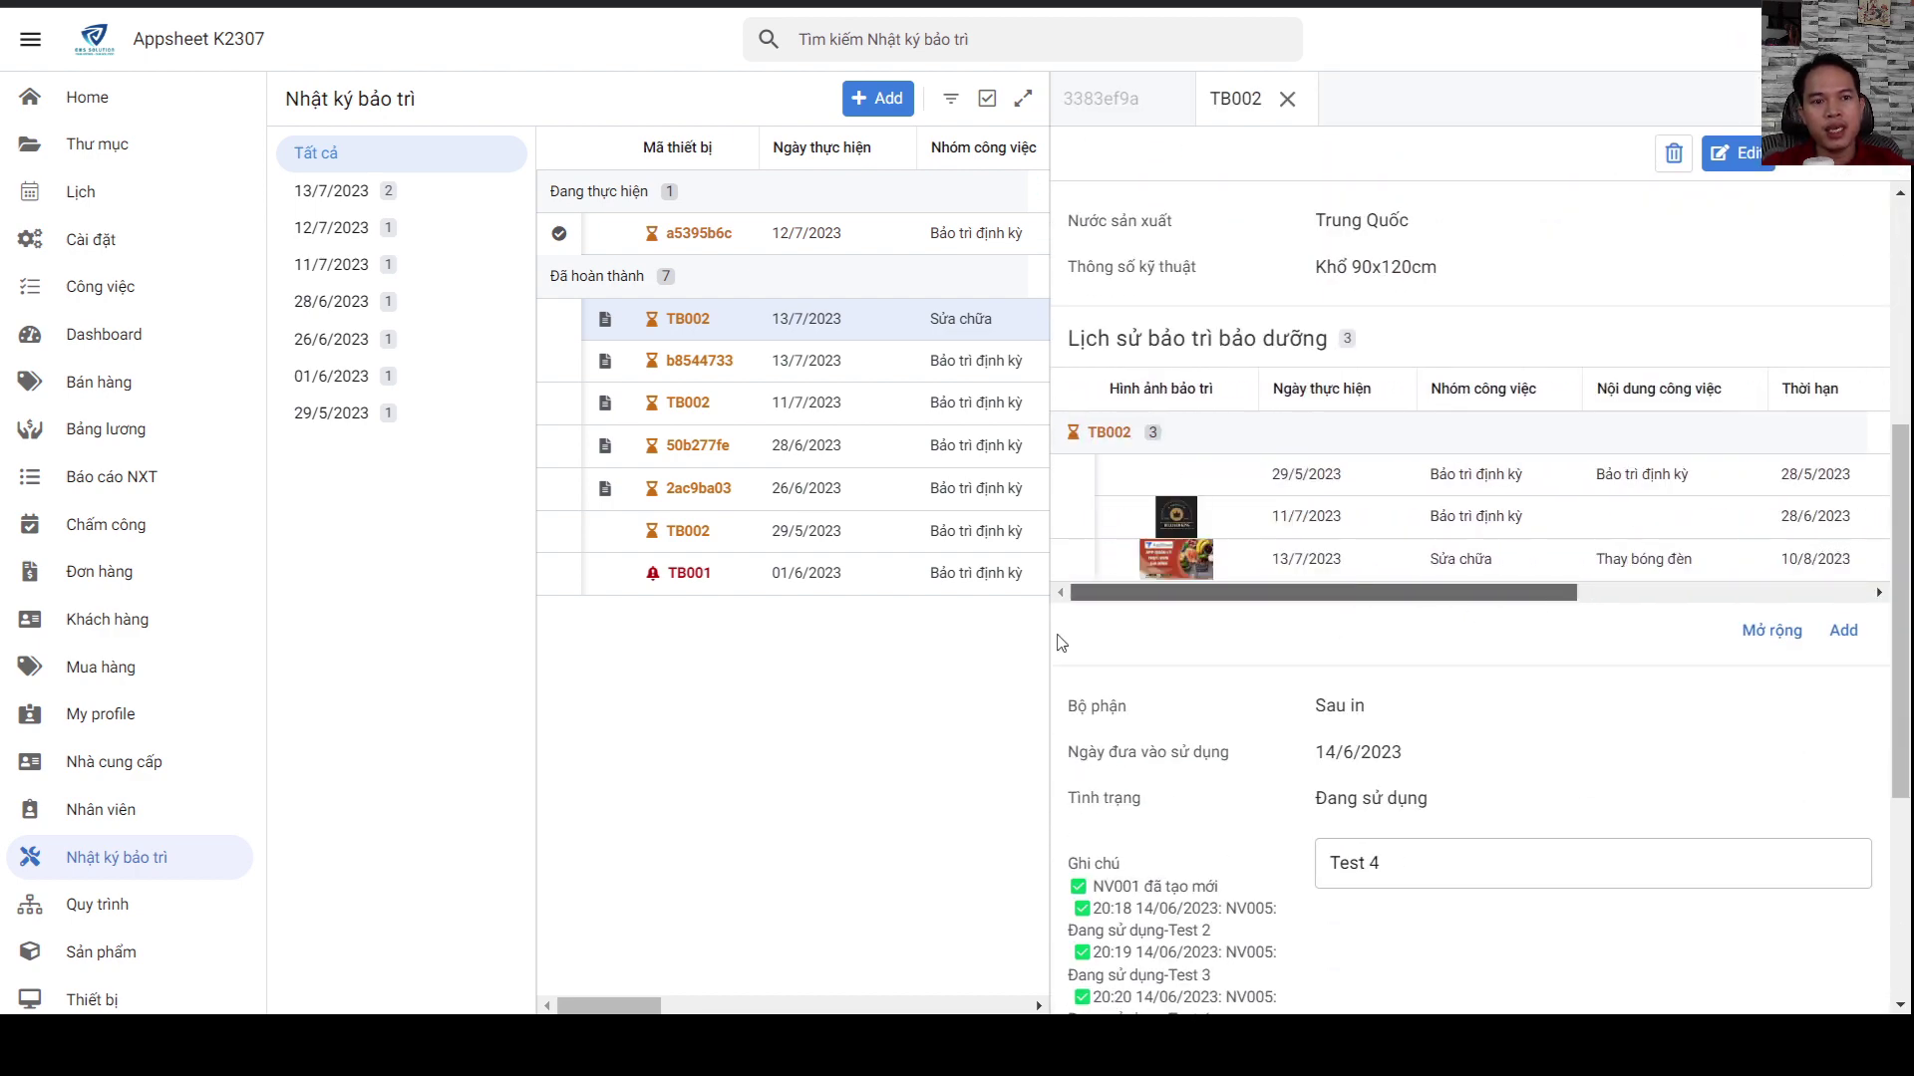
scroll(1408, 710, up, 2)
Drag the splitter right twice to widen the maintenance log table and reveal more columns
scroll(1407, 711, up, 4)
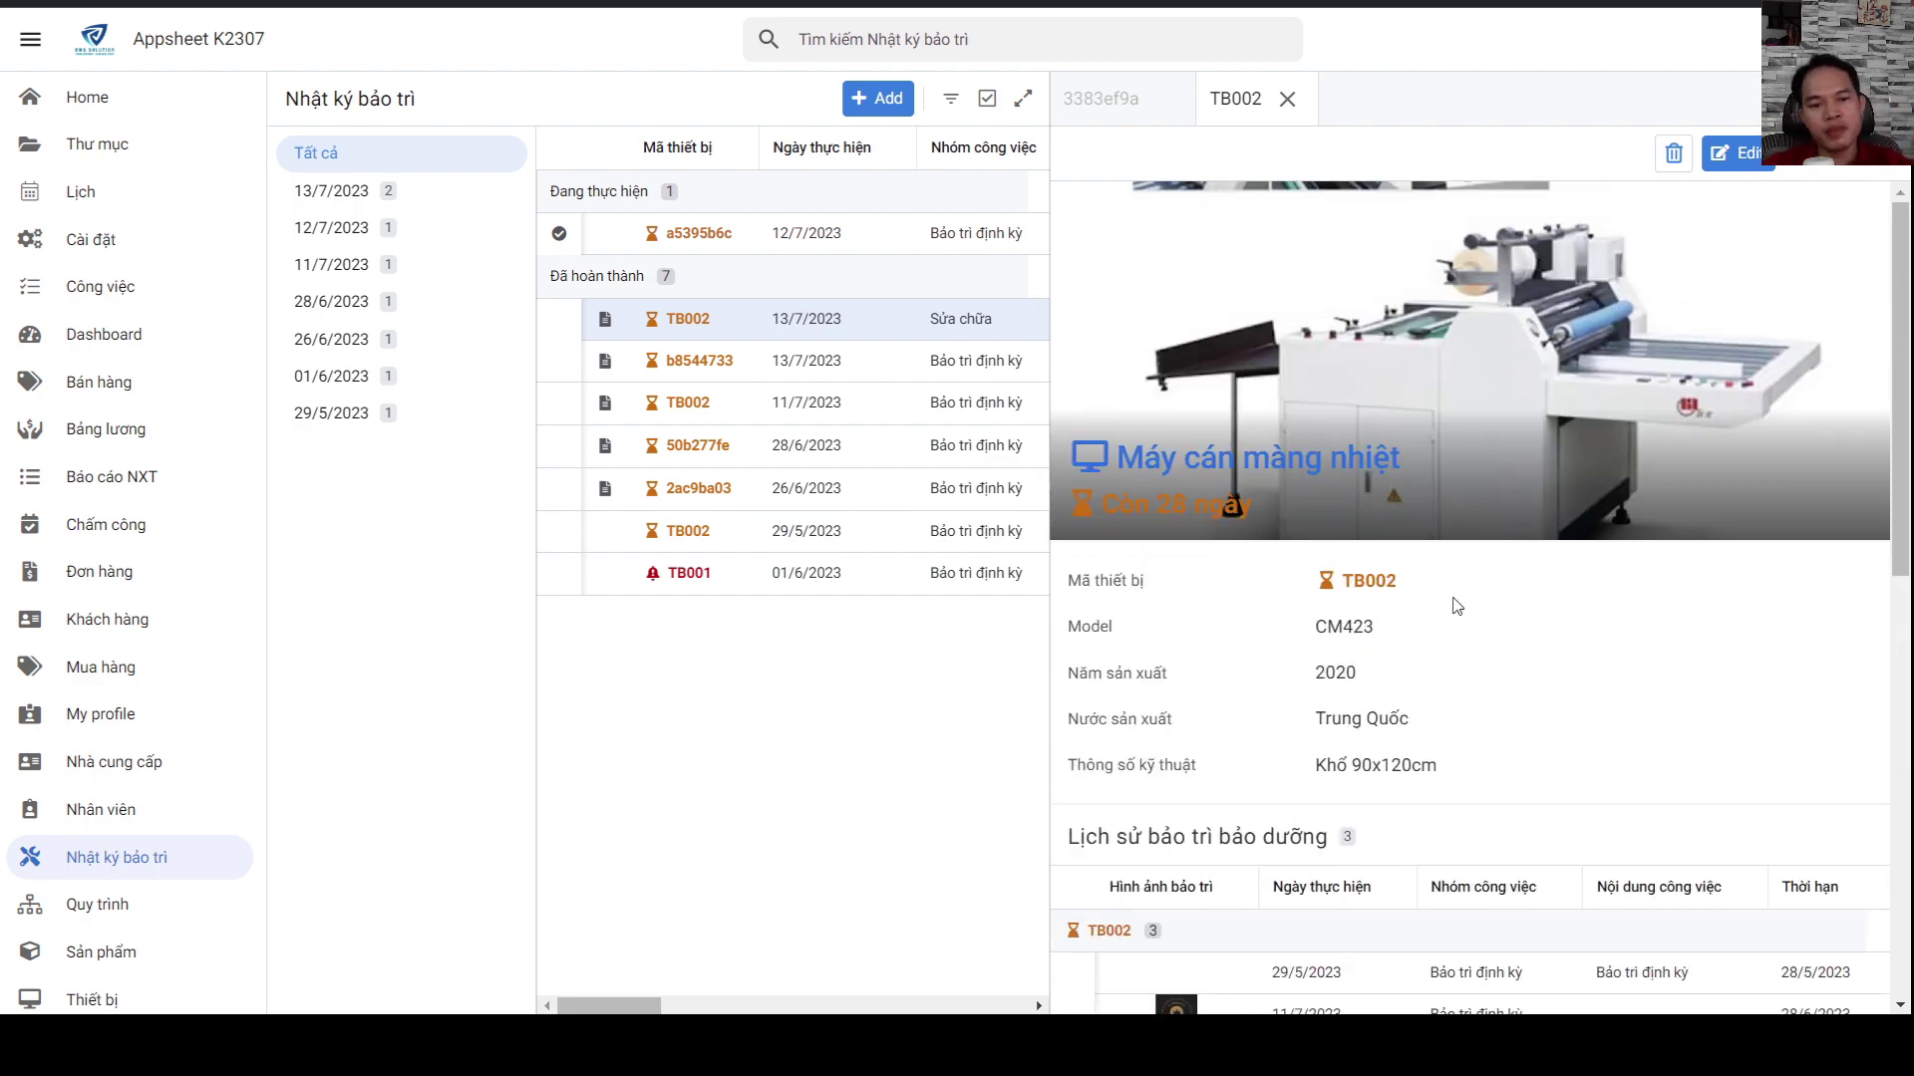
scroll(1447, 777, down, 3)
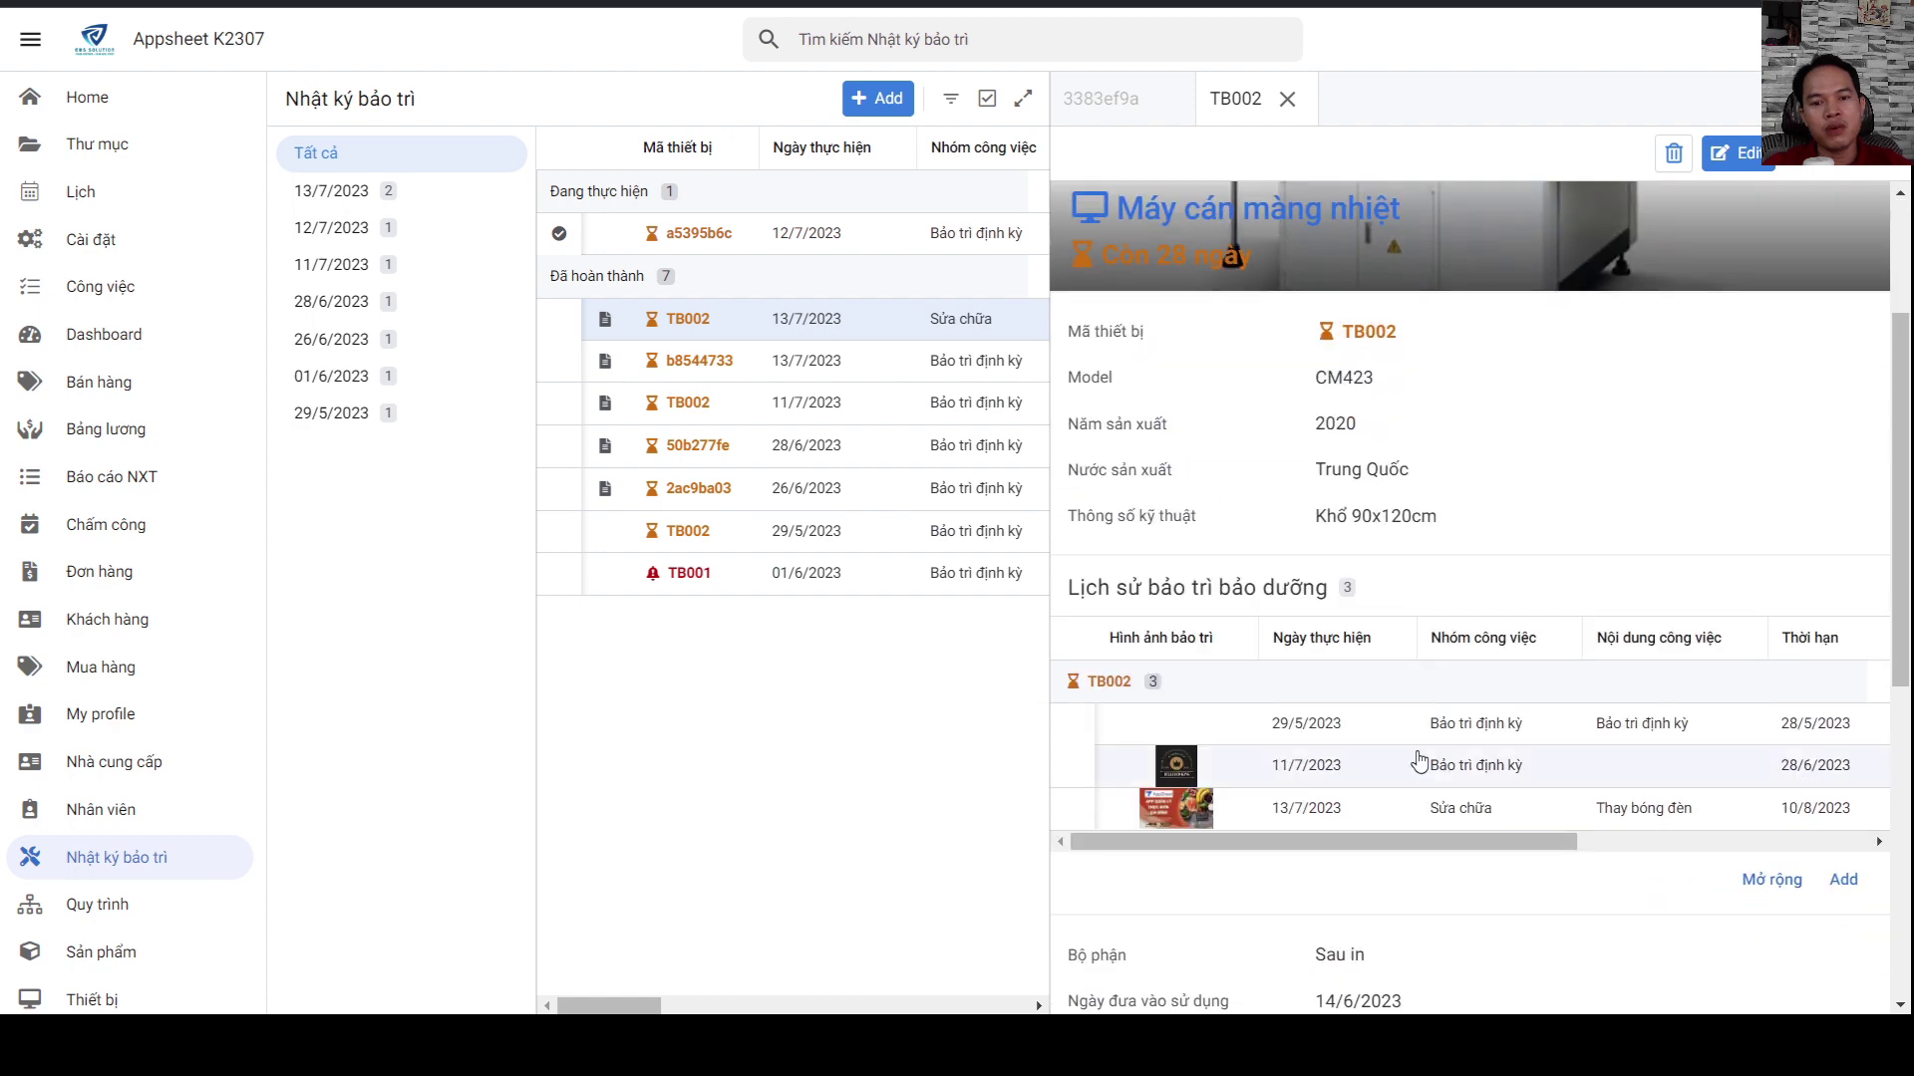
scroll(1535, 889, up, 3)
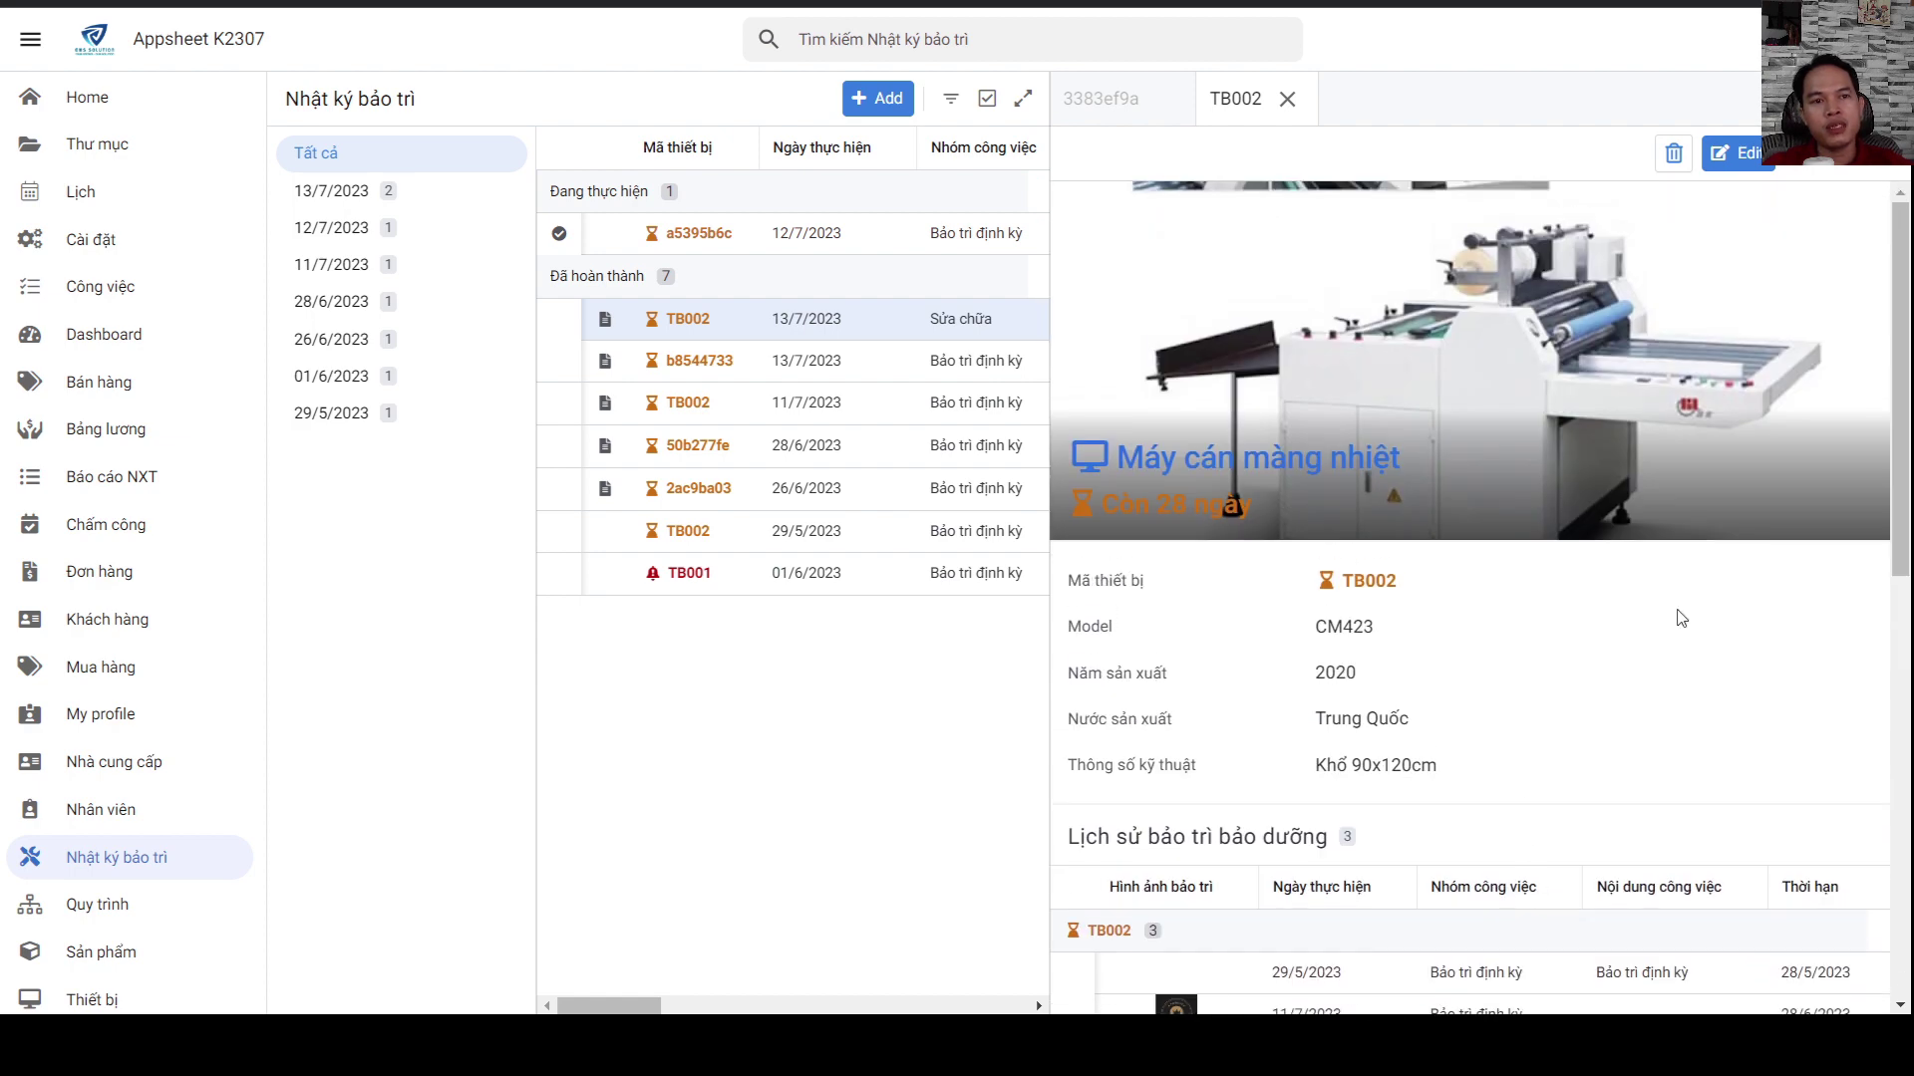
drag(1049, 649, 1184, 631)
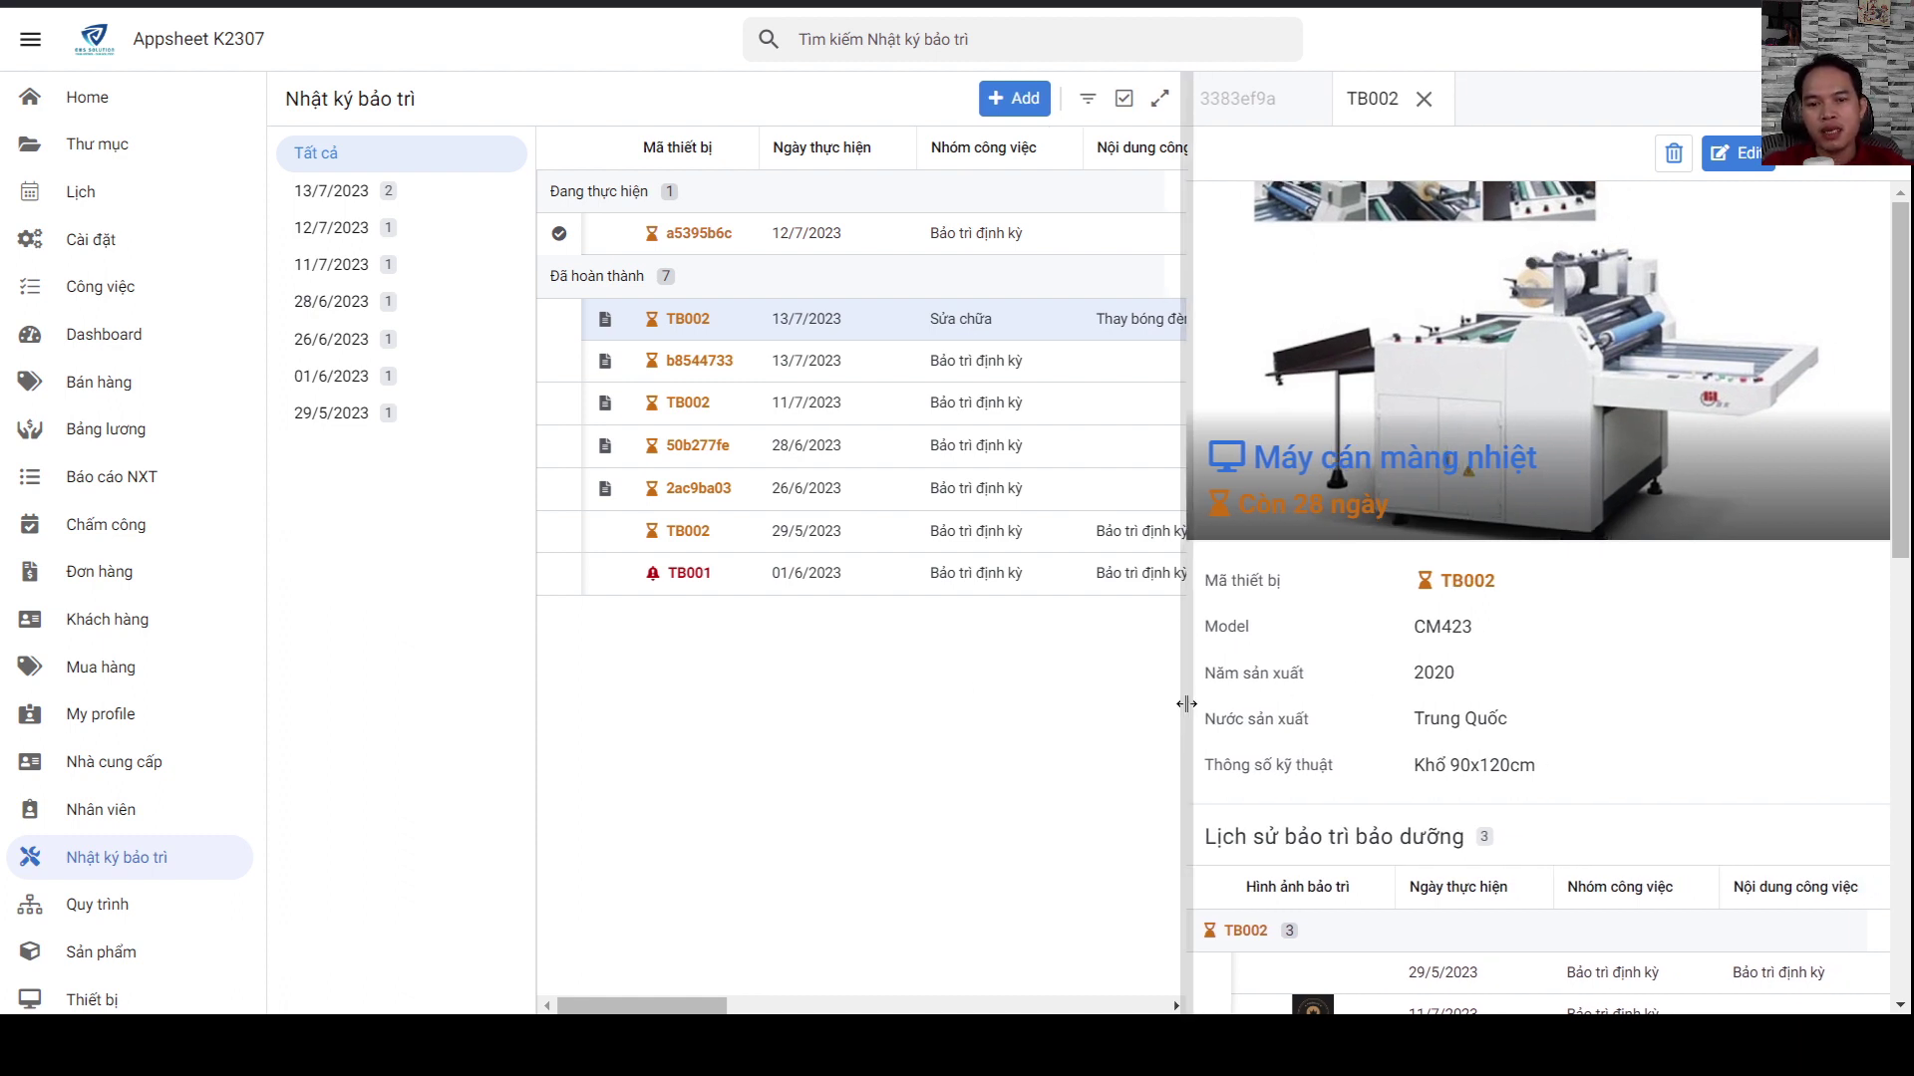
drag(1186, 705, 1238, 707)
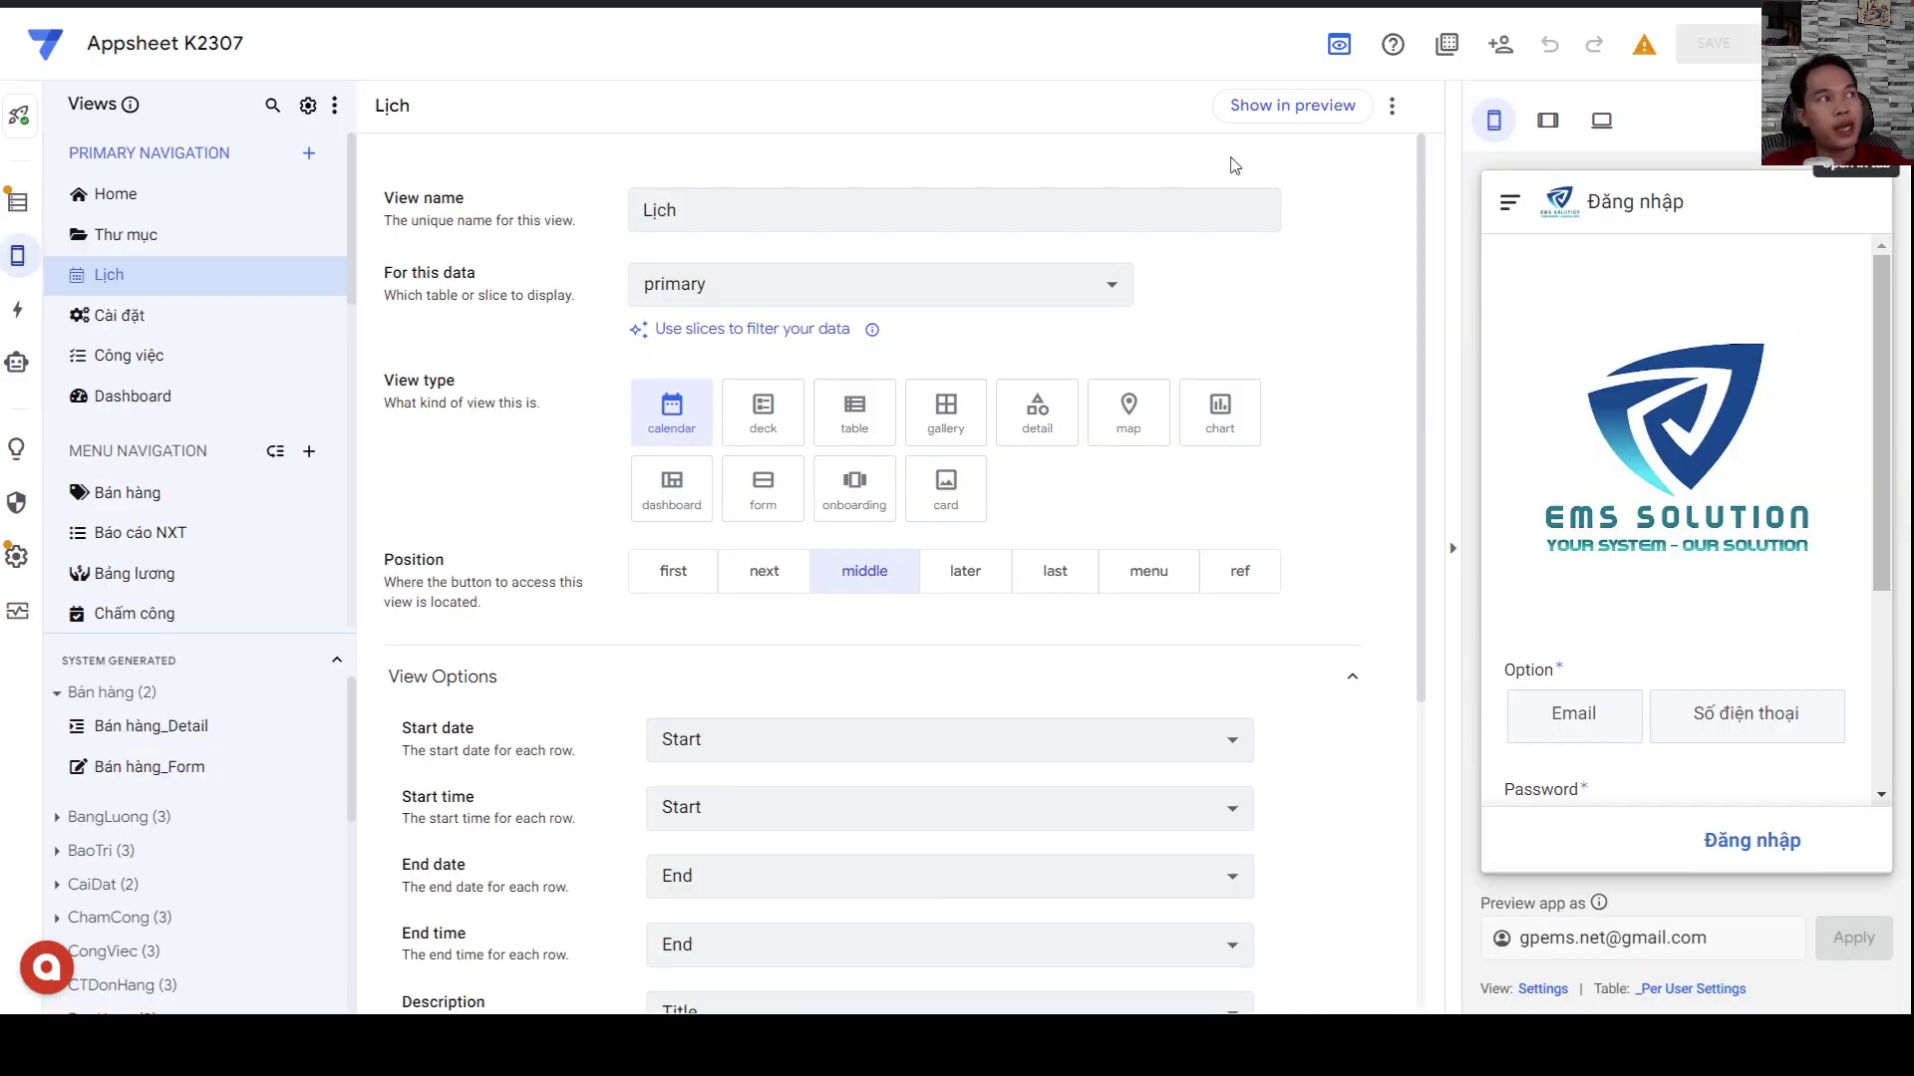
Open the Data panel and launch the Appsheet K2307 source spreadsheet in Google Sheets
click(17, 201)
click(1170, 106)
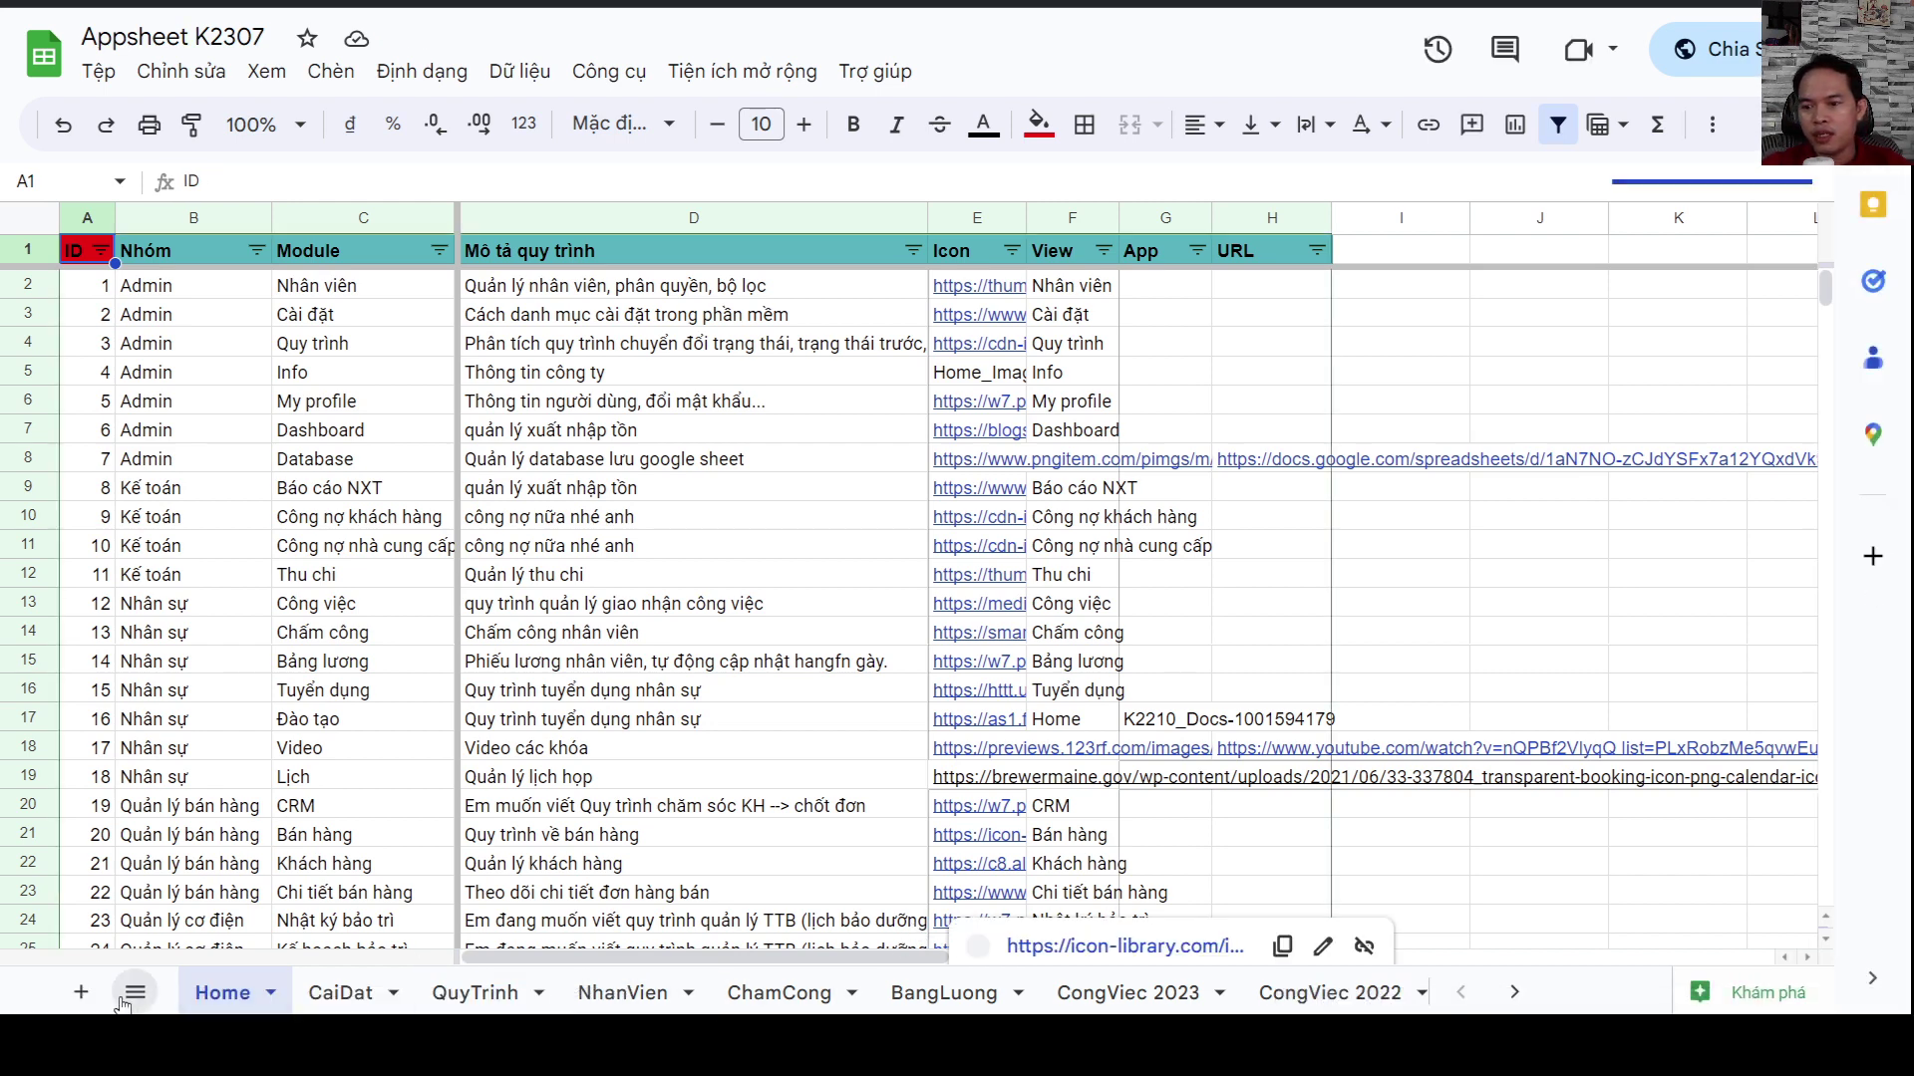
Switch to the ThietBi sheet from the all-sheets list
click(135, 992)
scroll(284, 840, down, 3)
scroll(283, 839, down, 2)
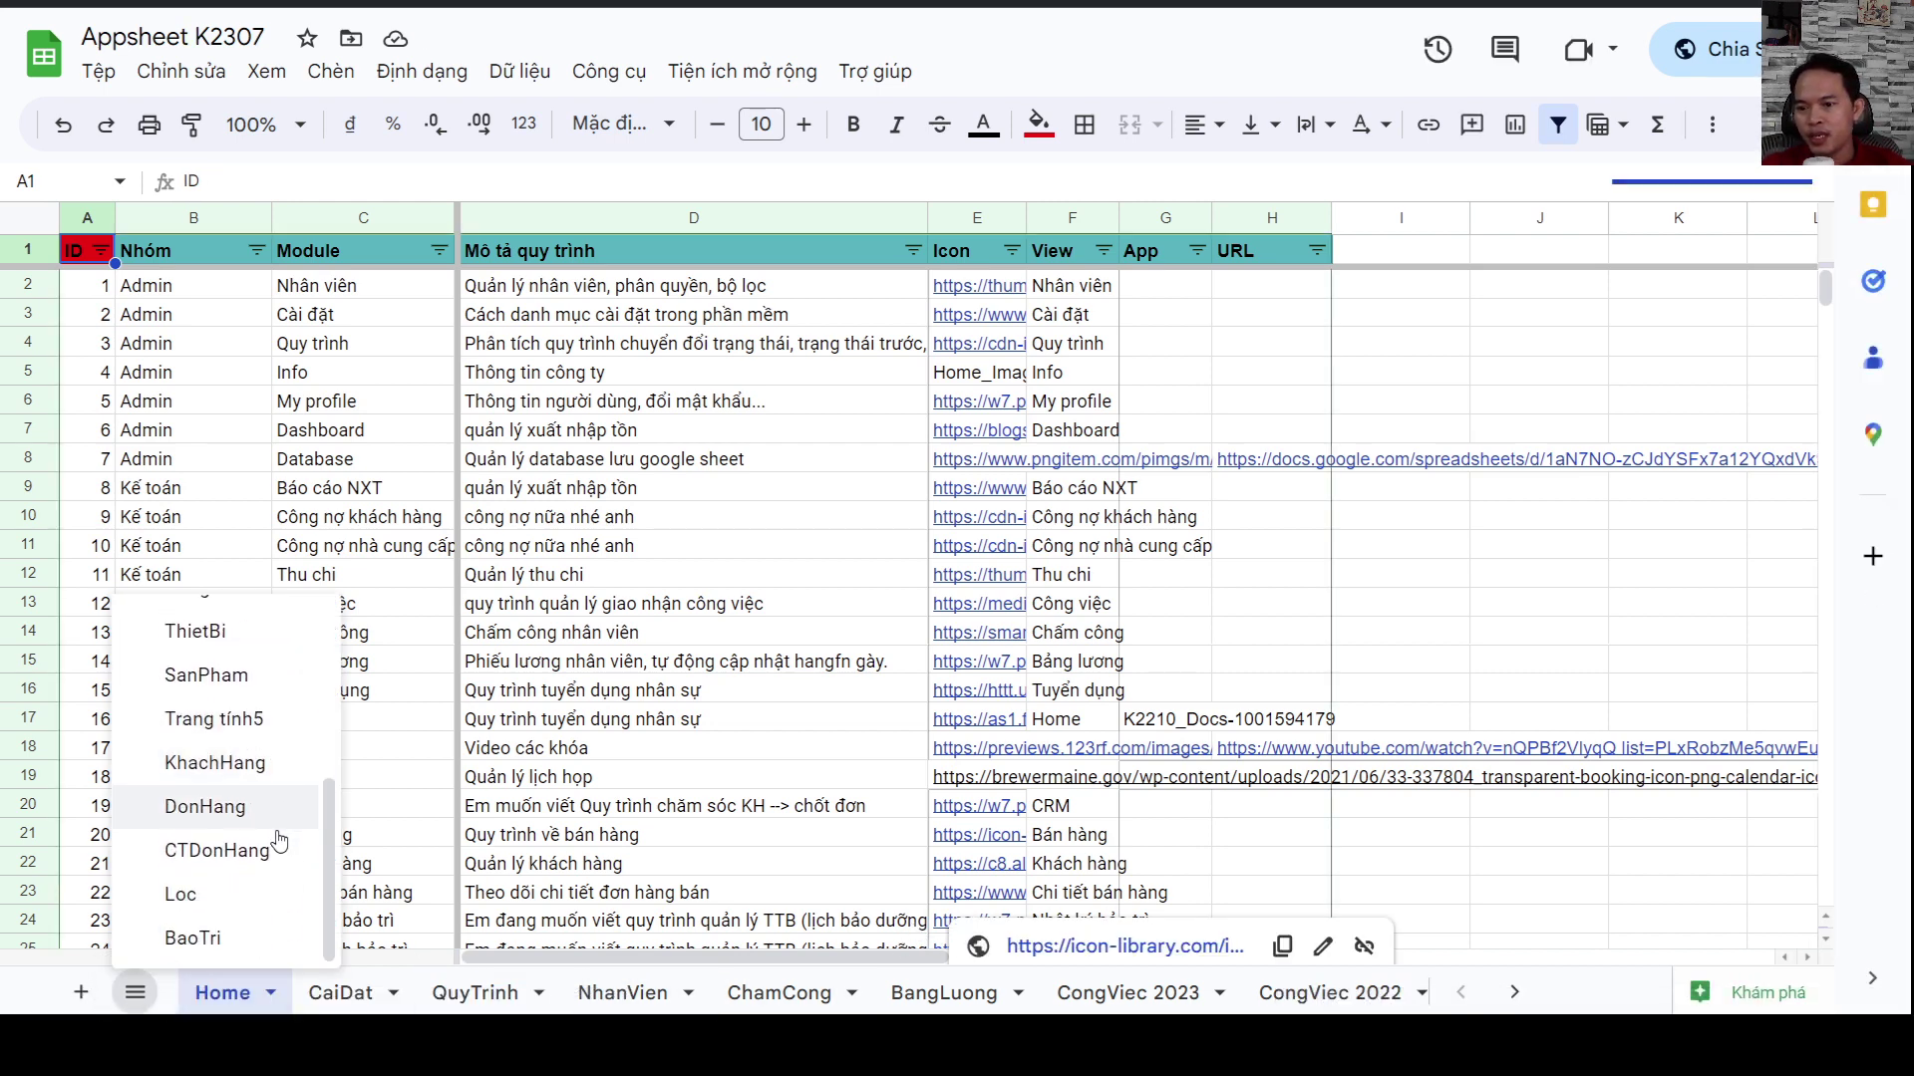
scroll(232, 915, up, 1)
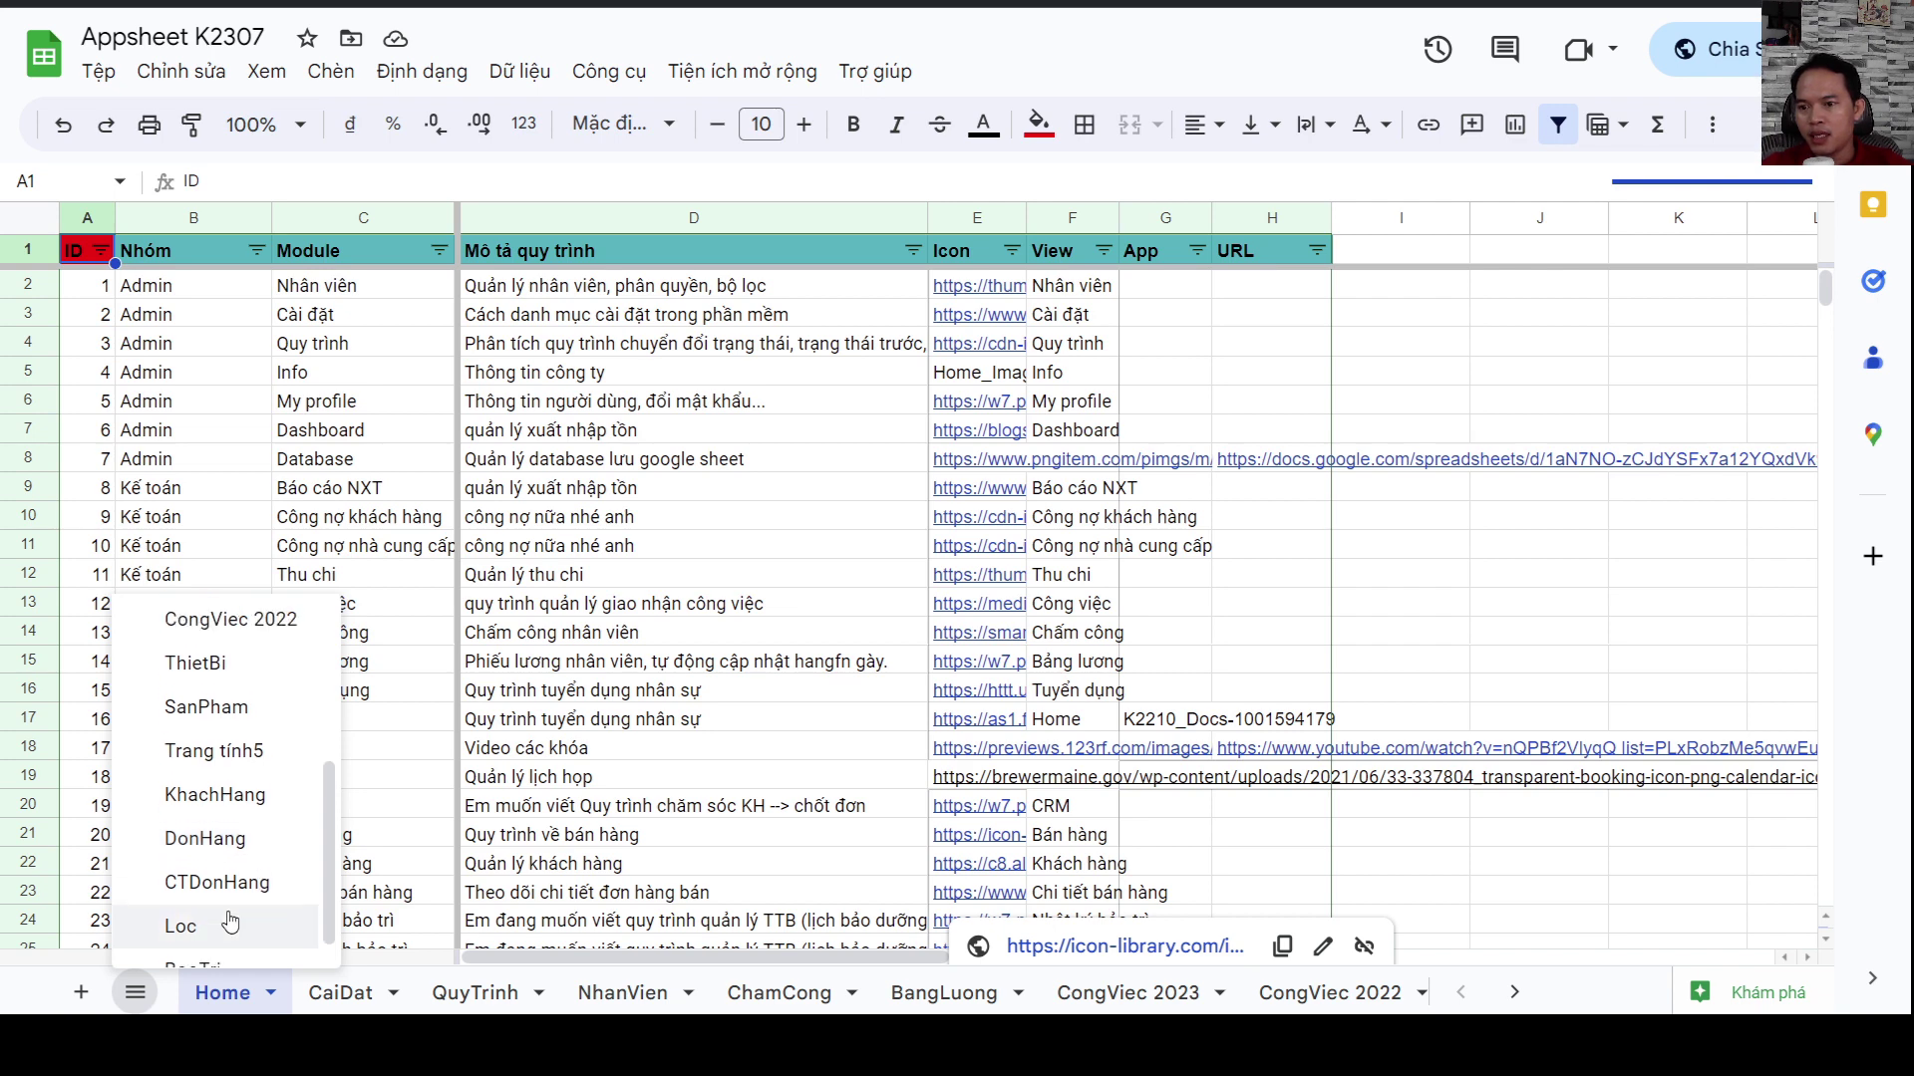
scroll(232, 915, up, 2)
click(221, 762)
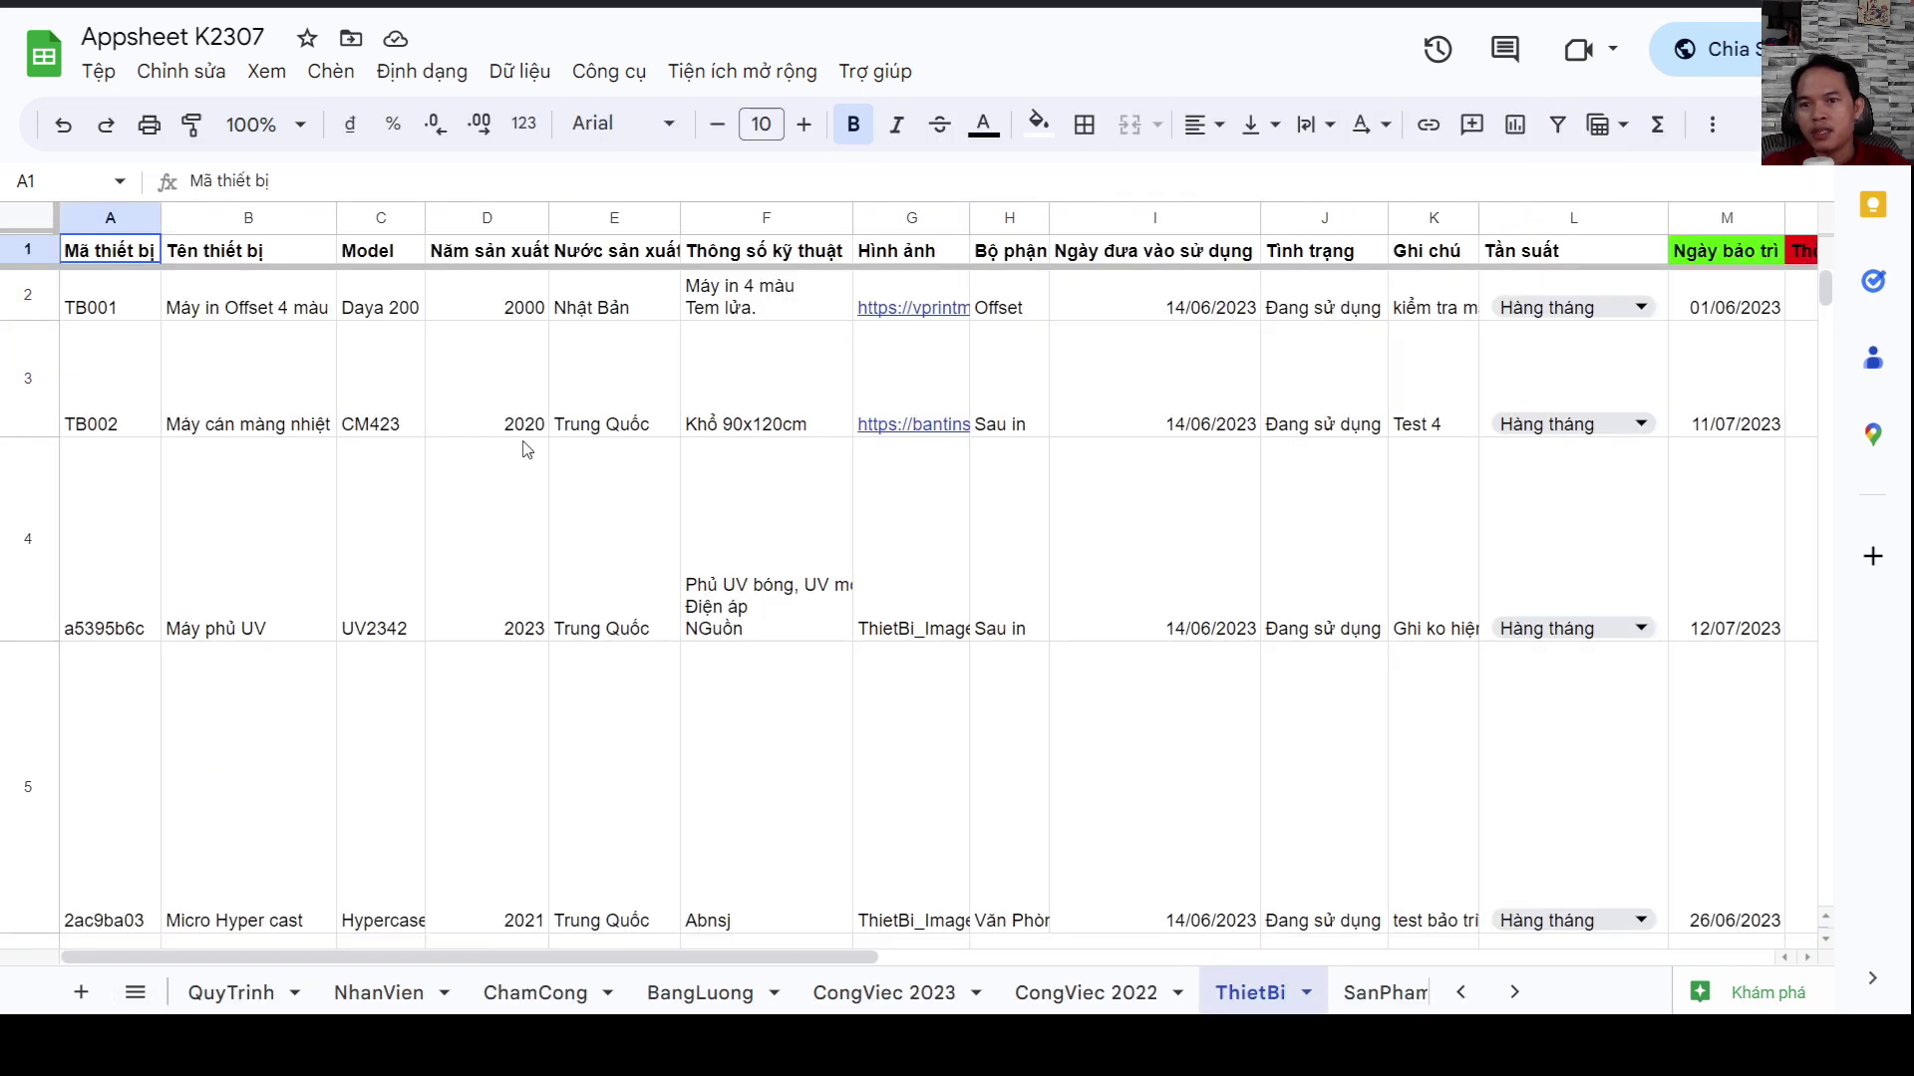
Select the header row from Mã thiết bị across and fill it teal
click(230, 256)
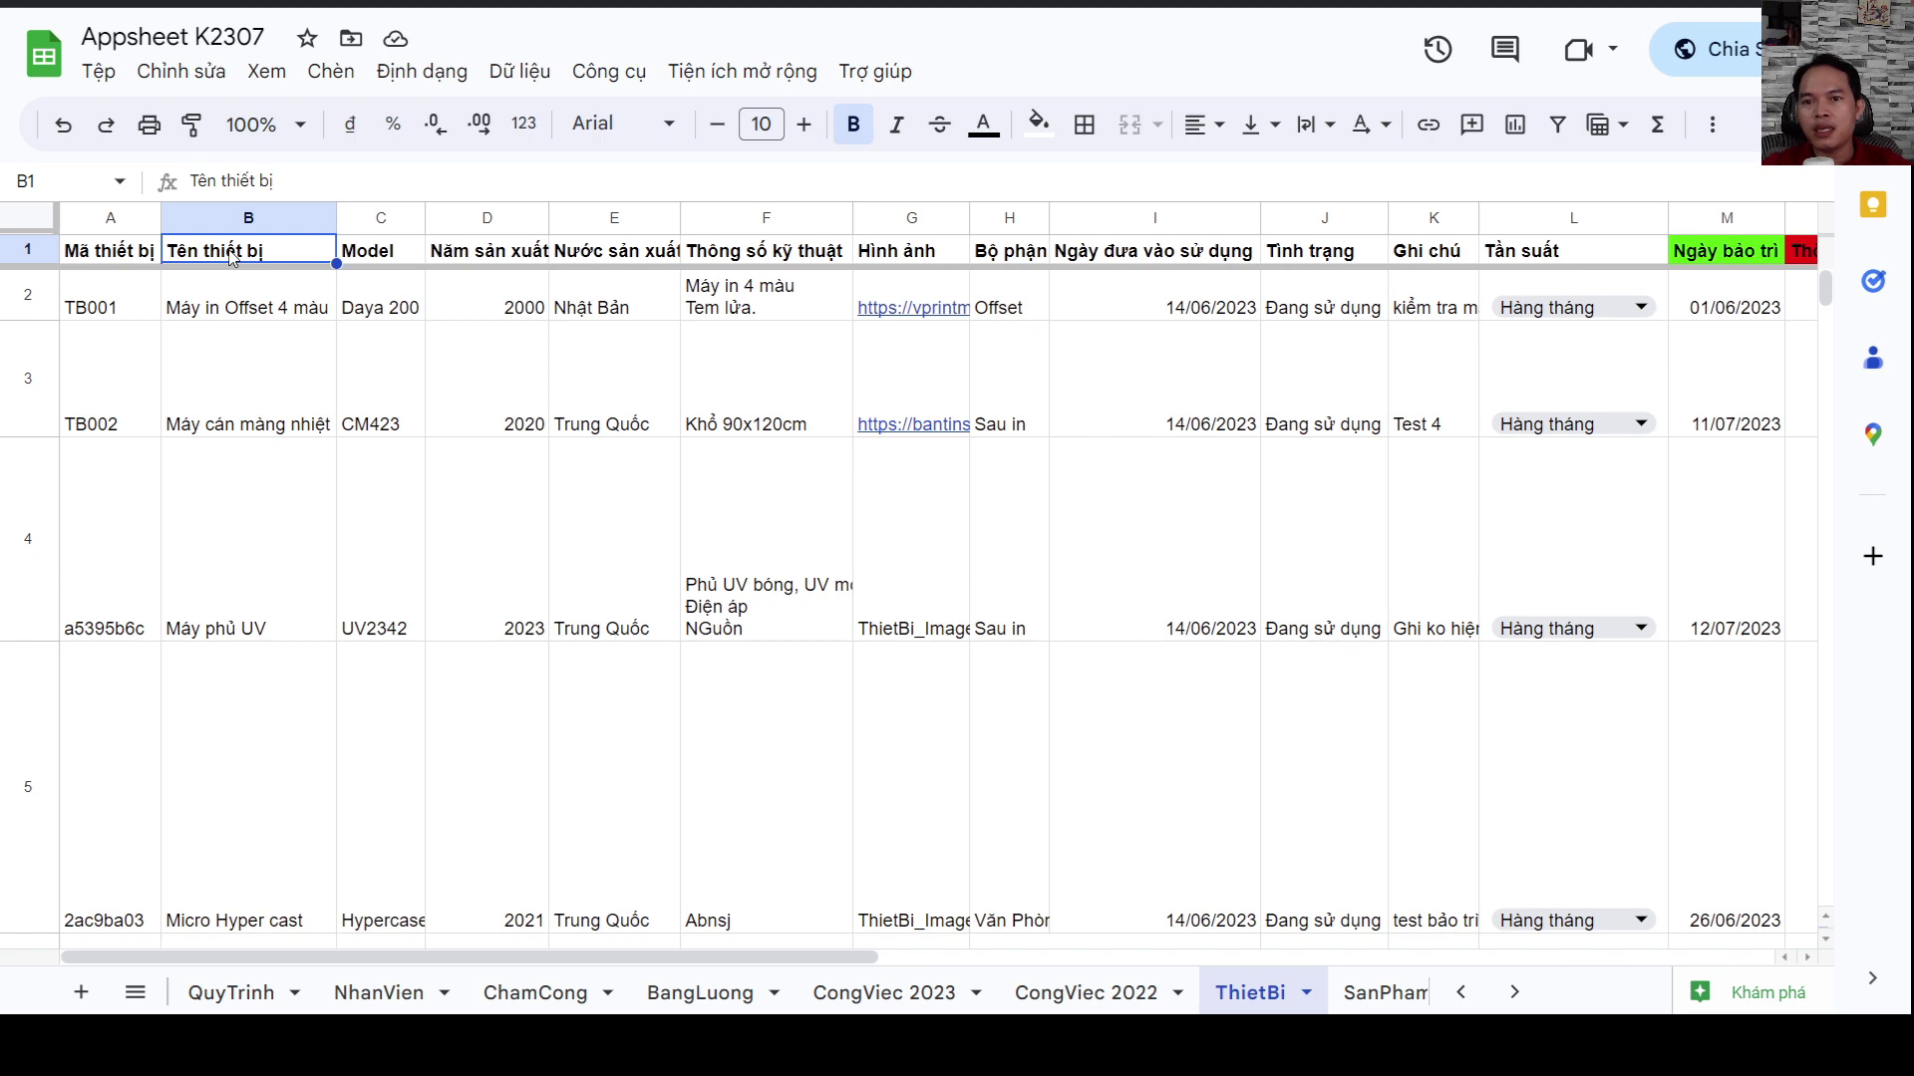
click(79, 256)
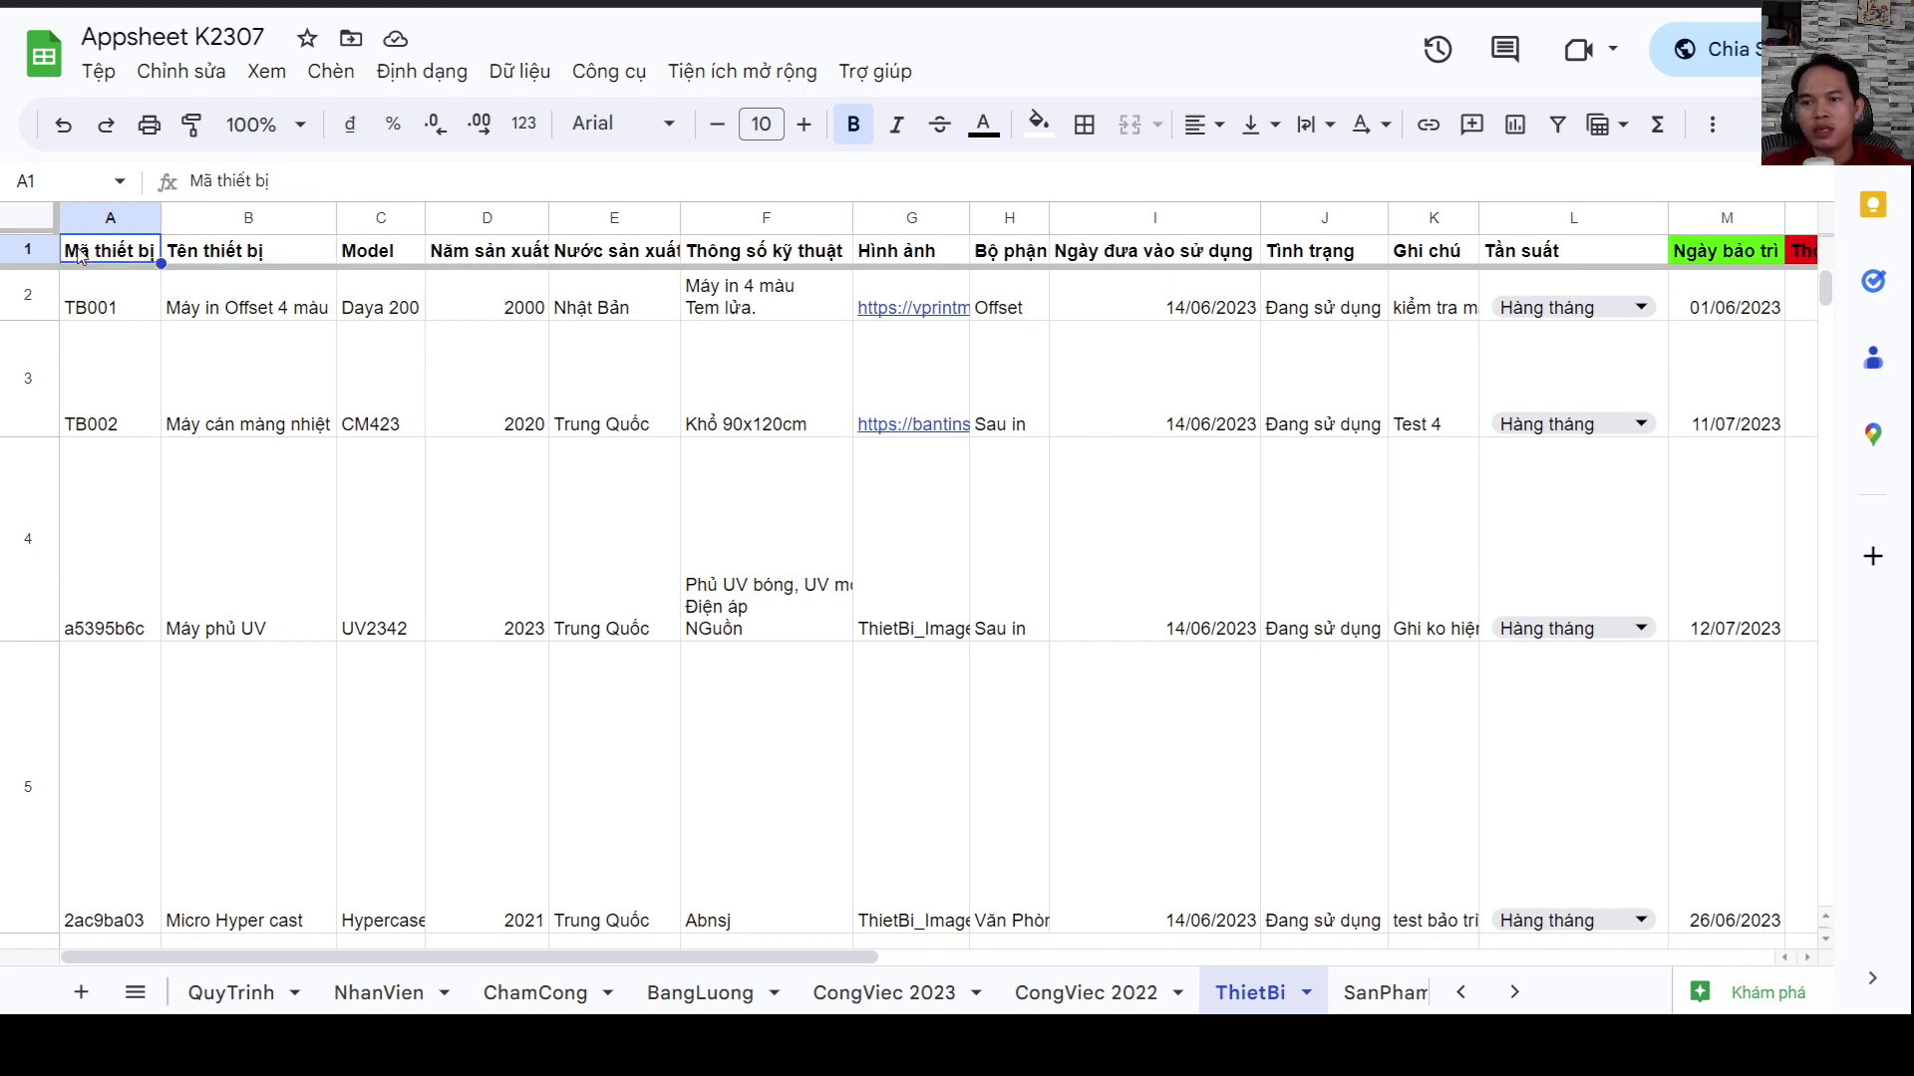
key(ctrl+shift+Right)
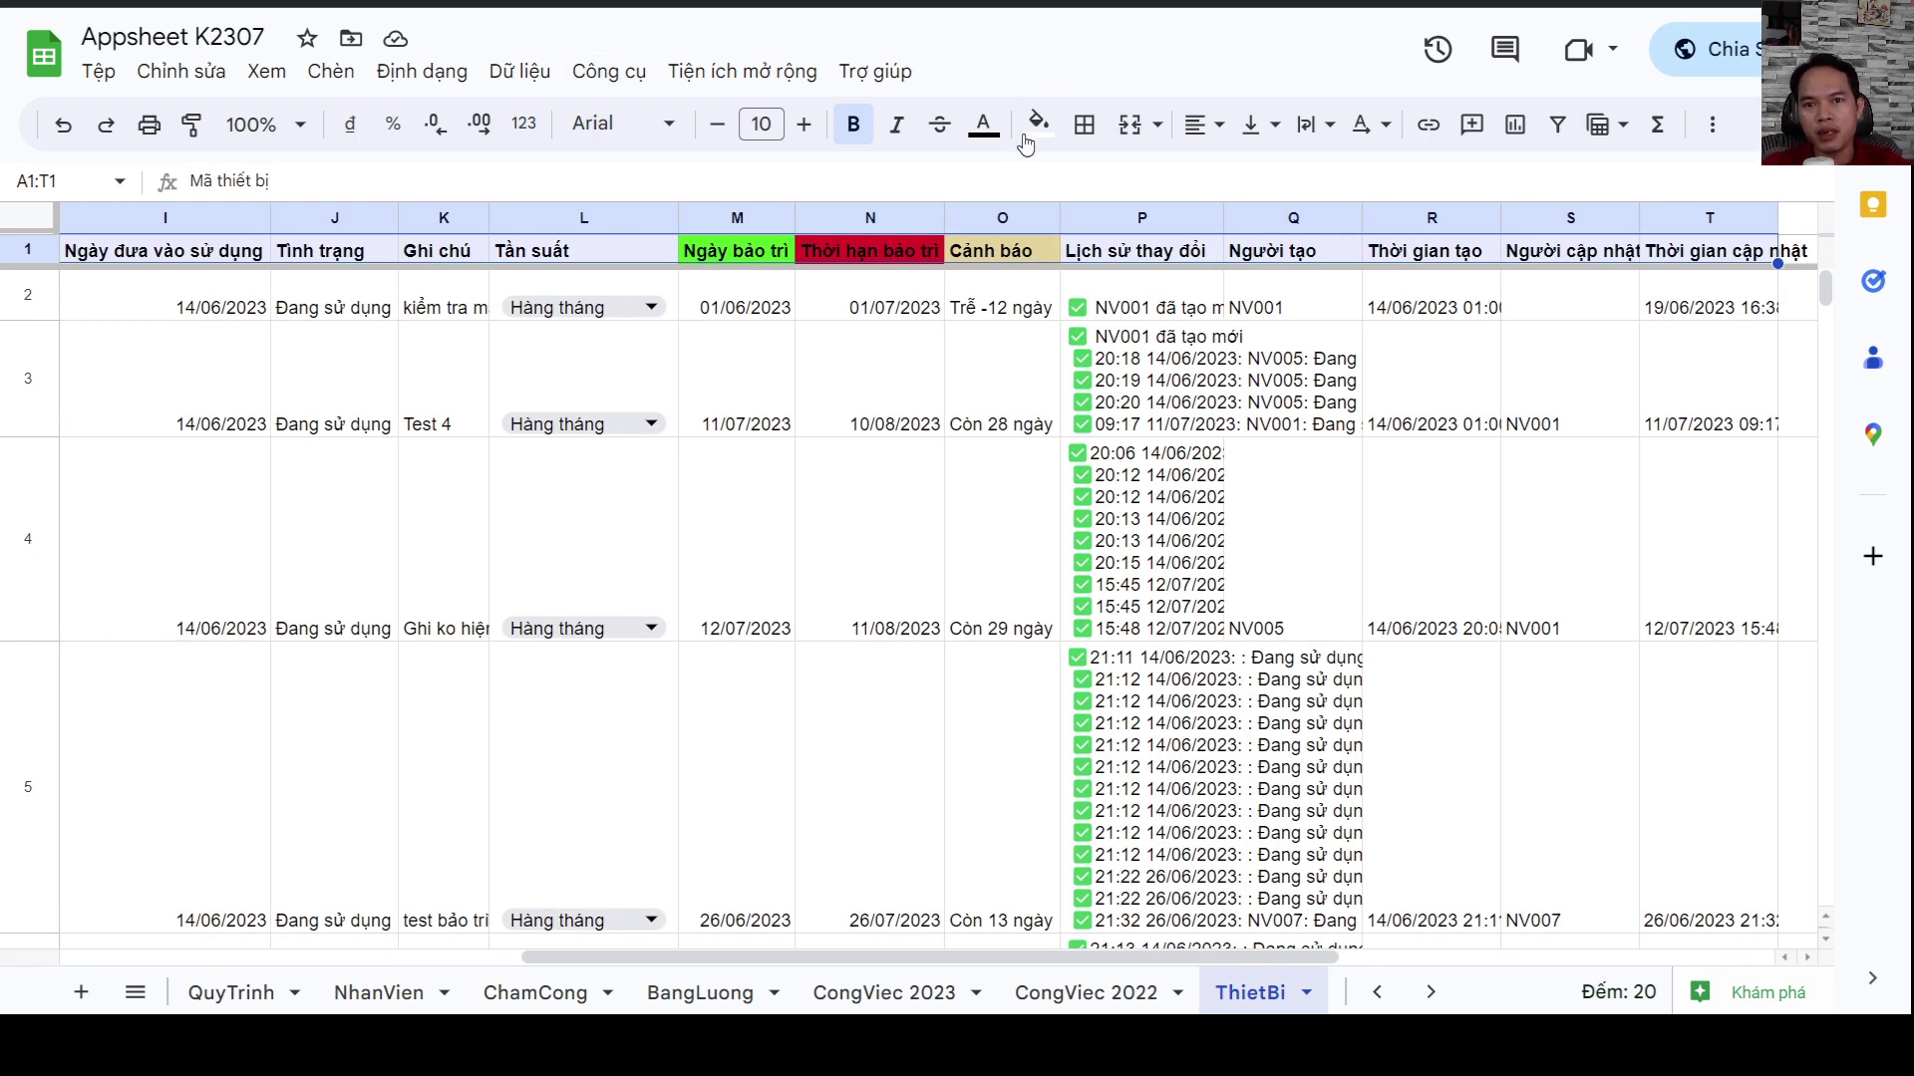
click(1038, 130)
click(1255, 492)
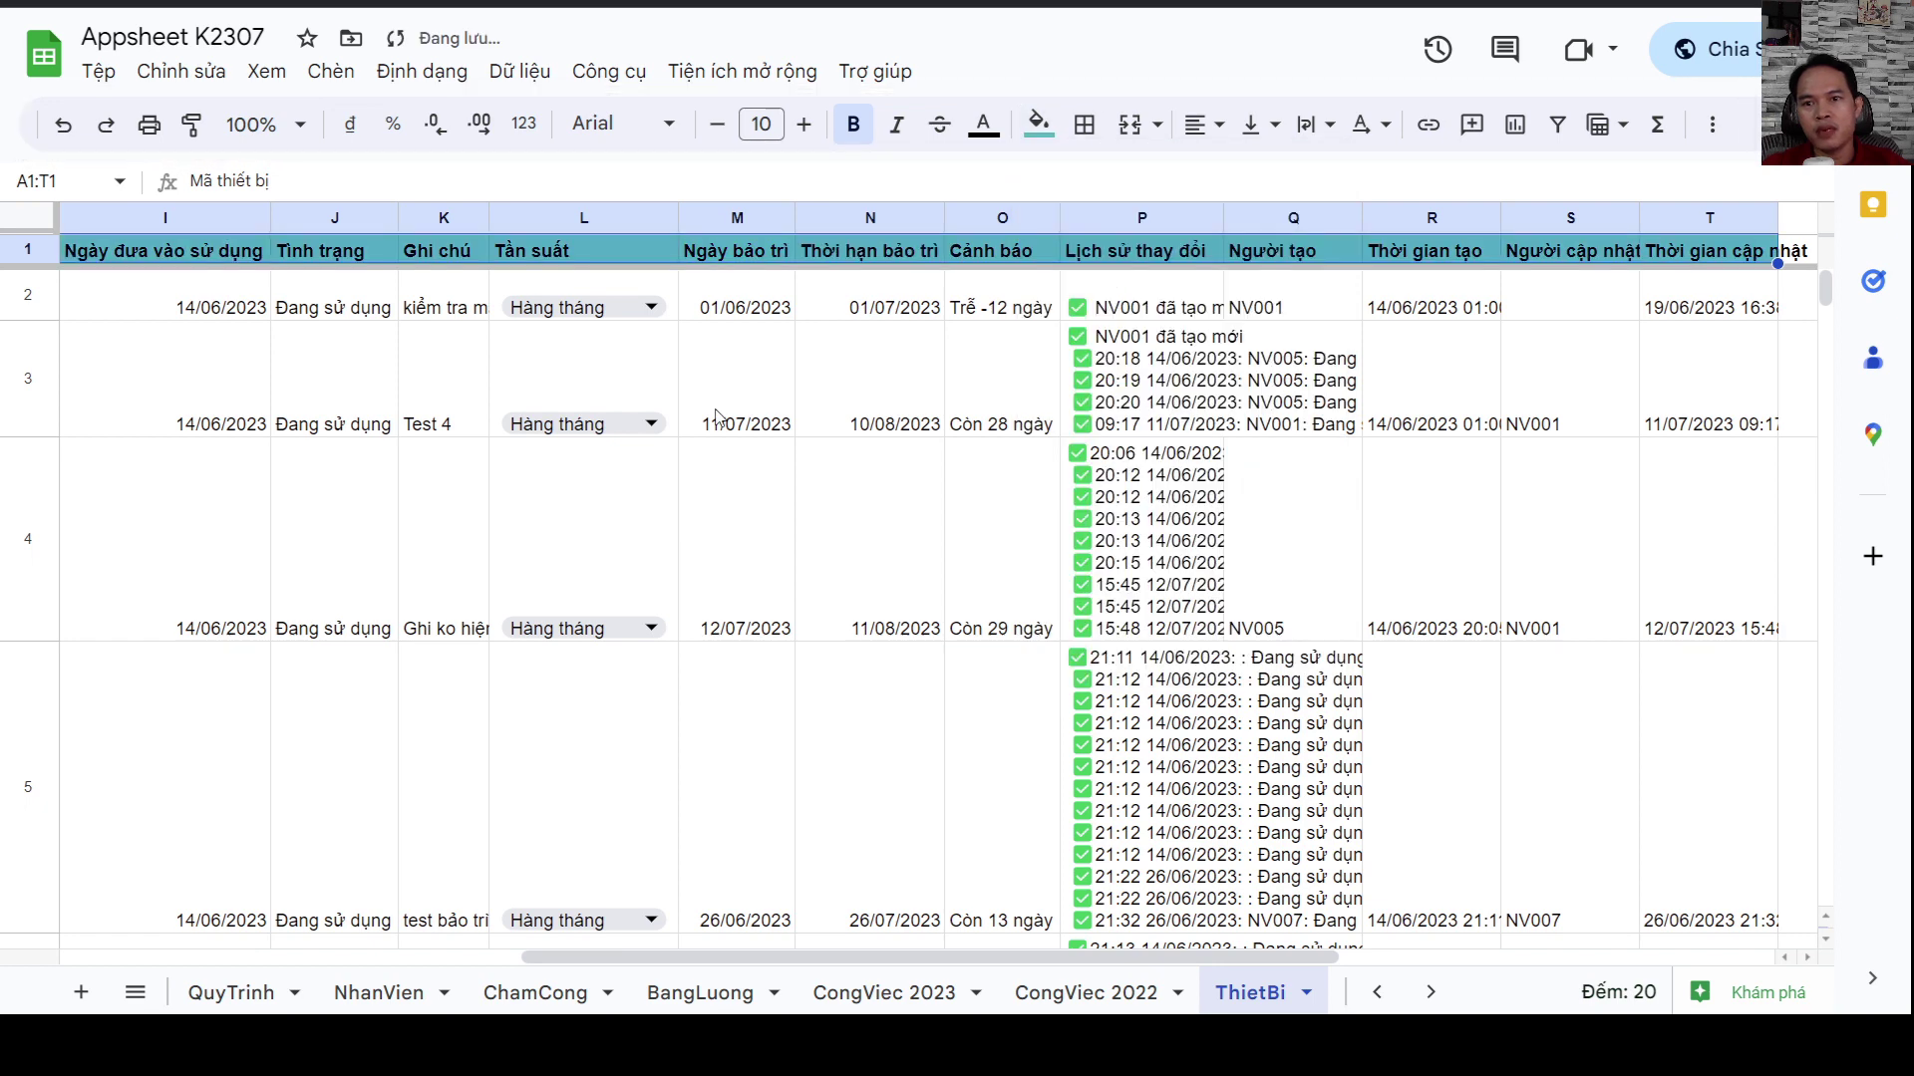
Check the Hình ảnh, Bộ phận, Ngày đưa vào sử dụng and Tần suất headers, then select the whole sheet
scroll(716, 416, left, 5)
scroll(716, 416, left, 2)
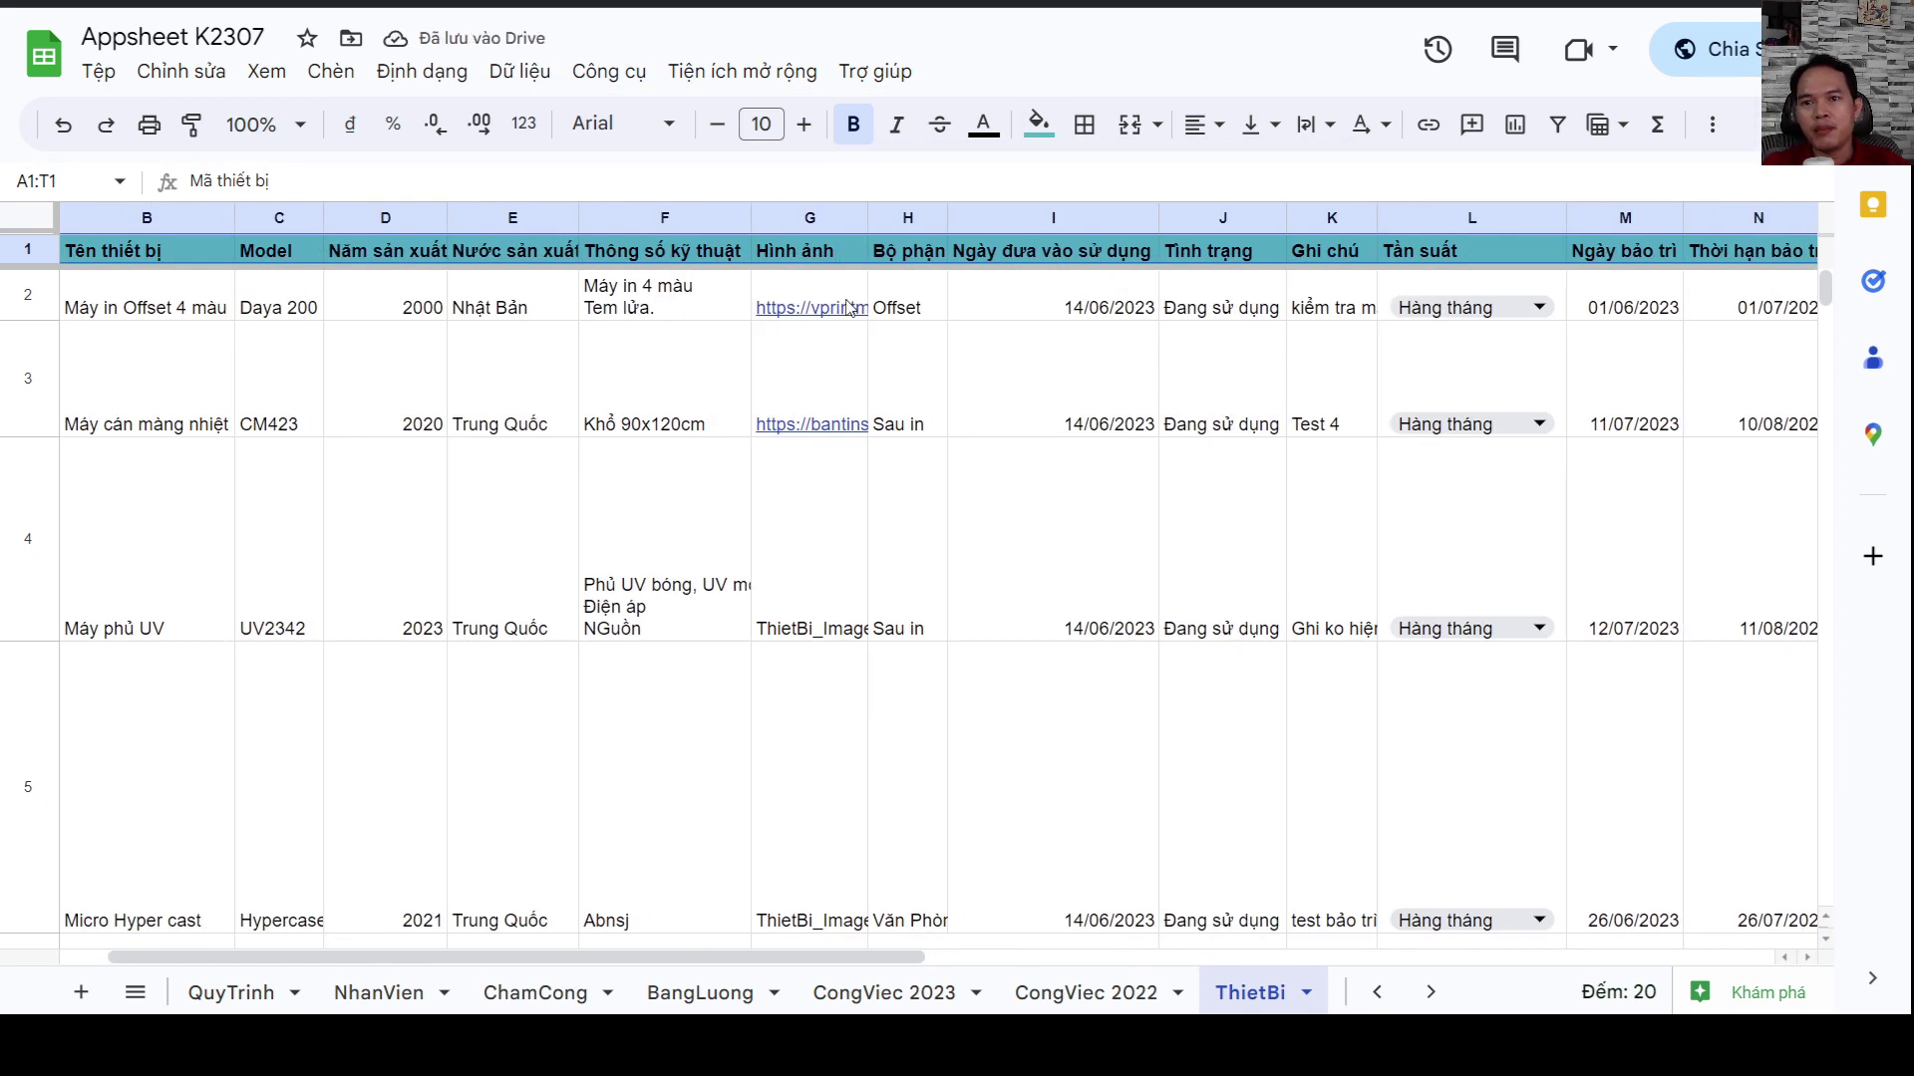
click(812, 251)
click(905, 256)
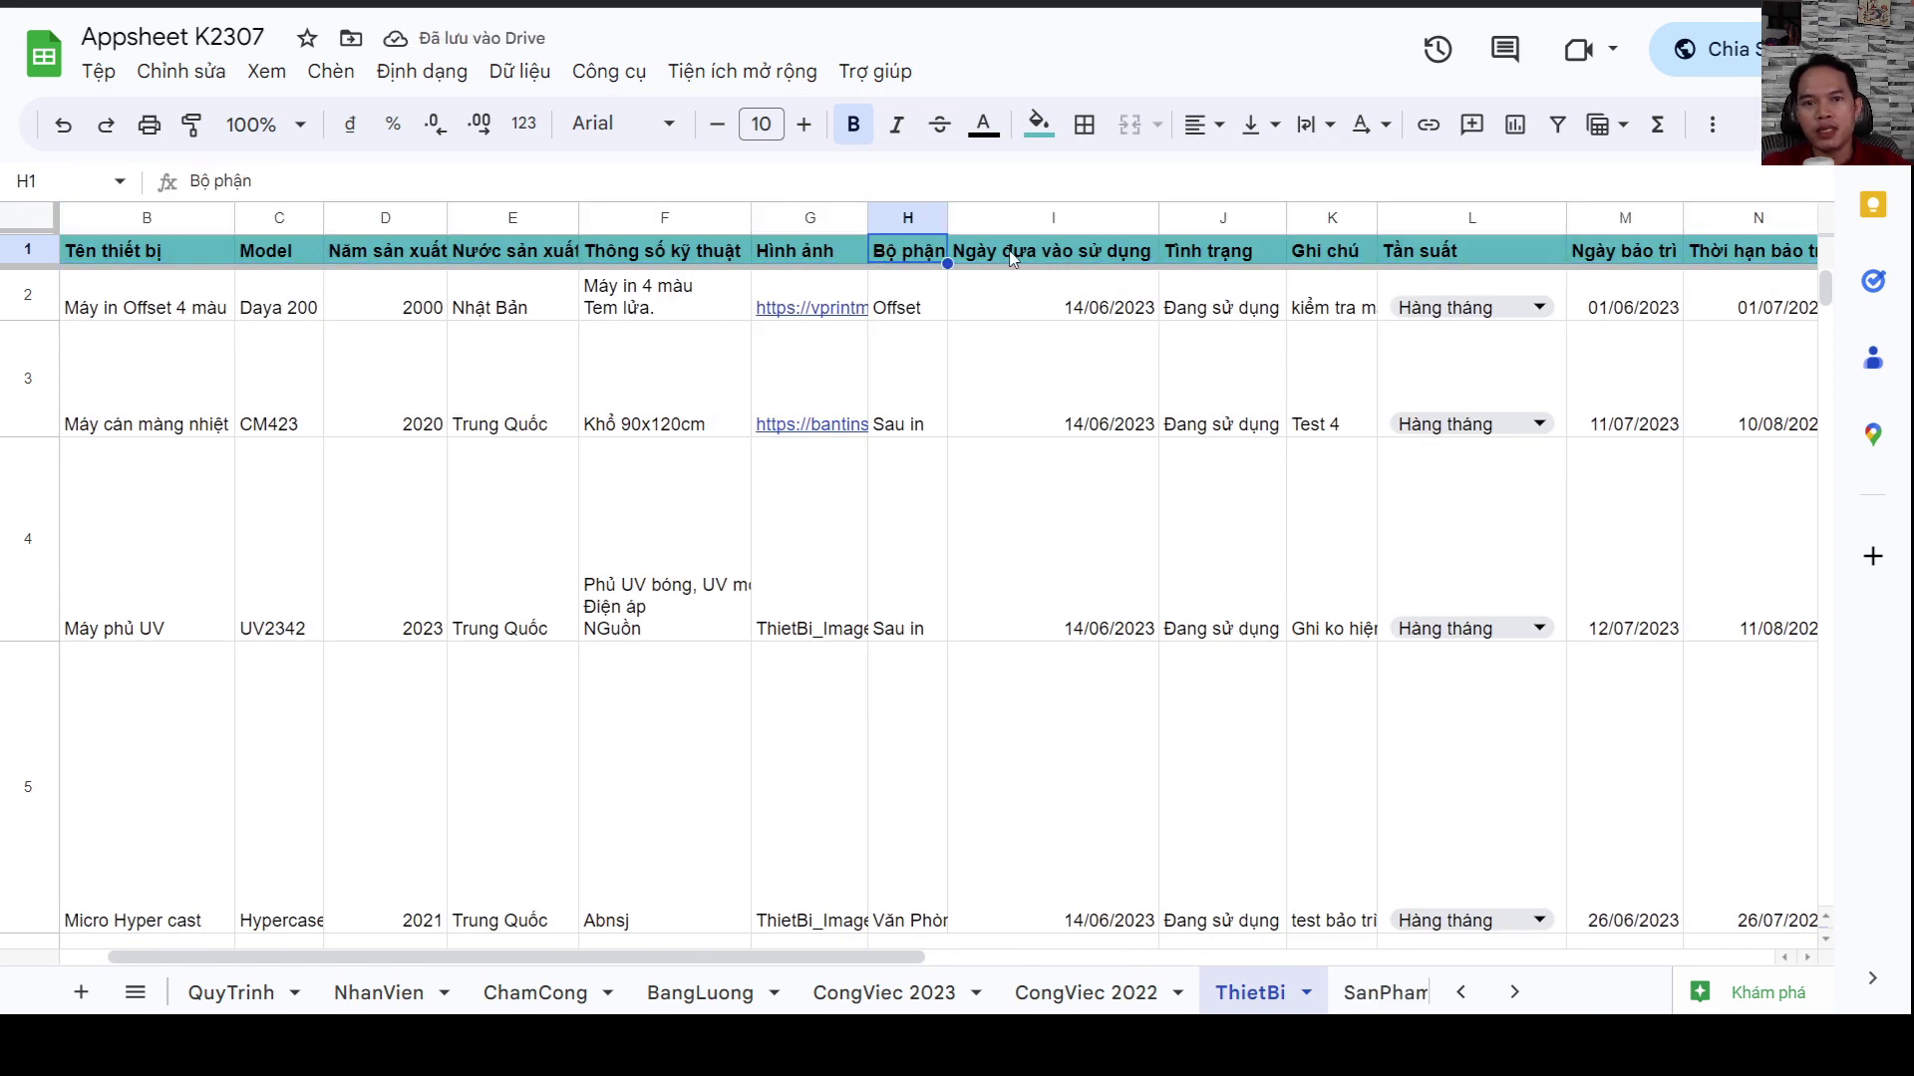
click(1047, 258)
scroll(1253, 260, right, 1)
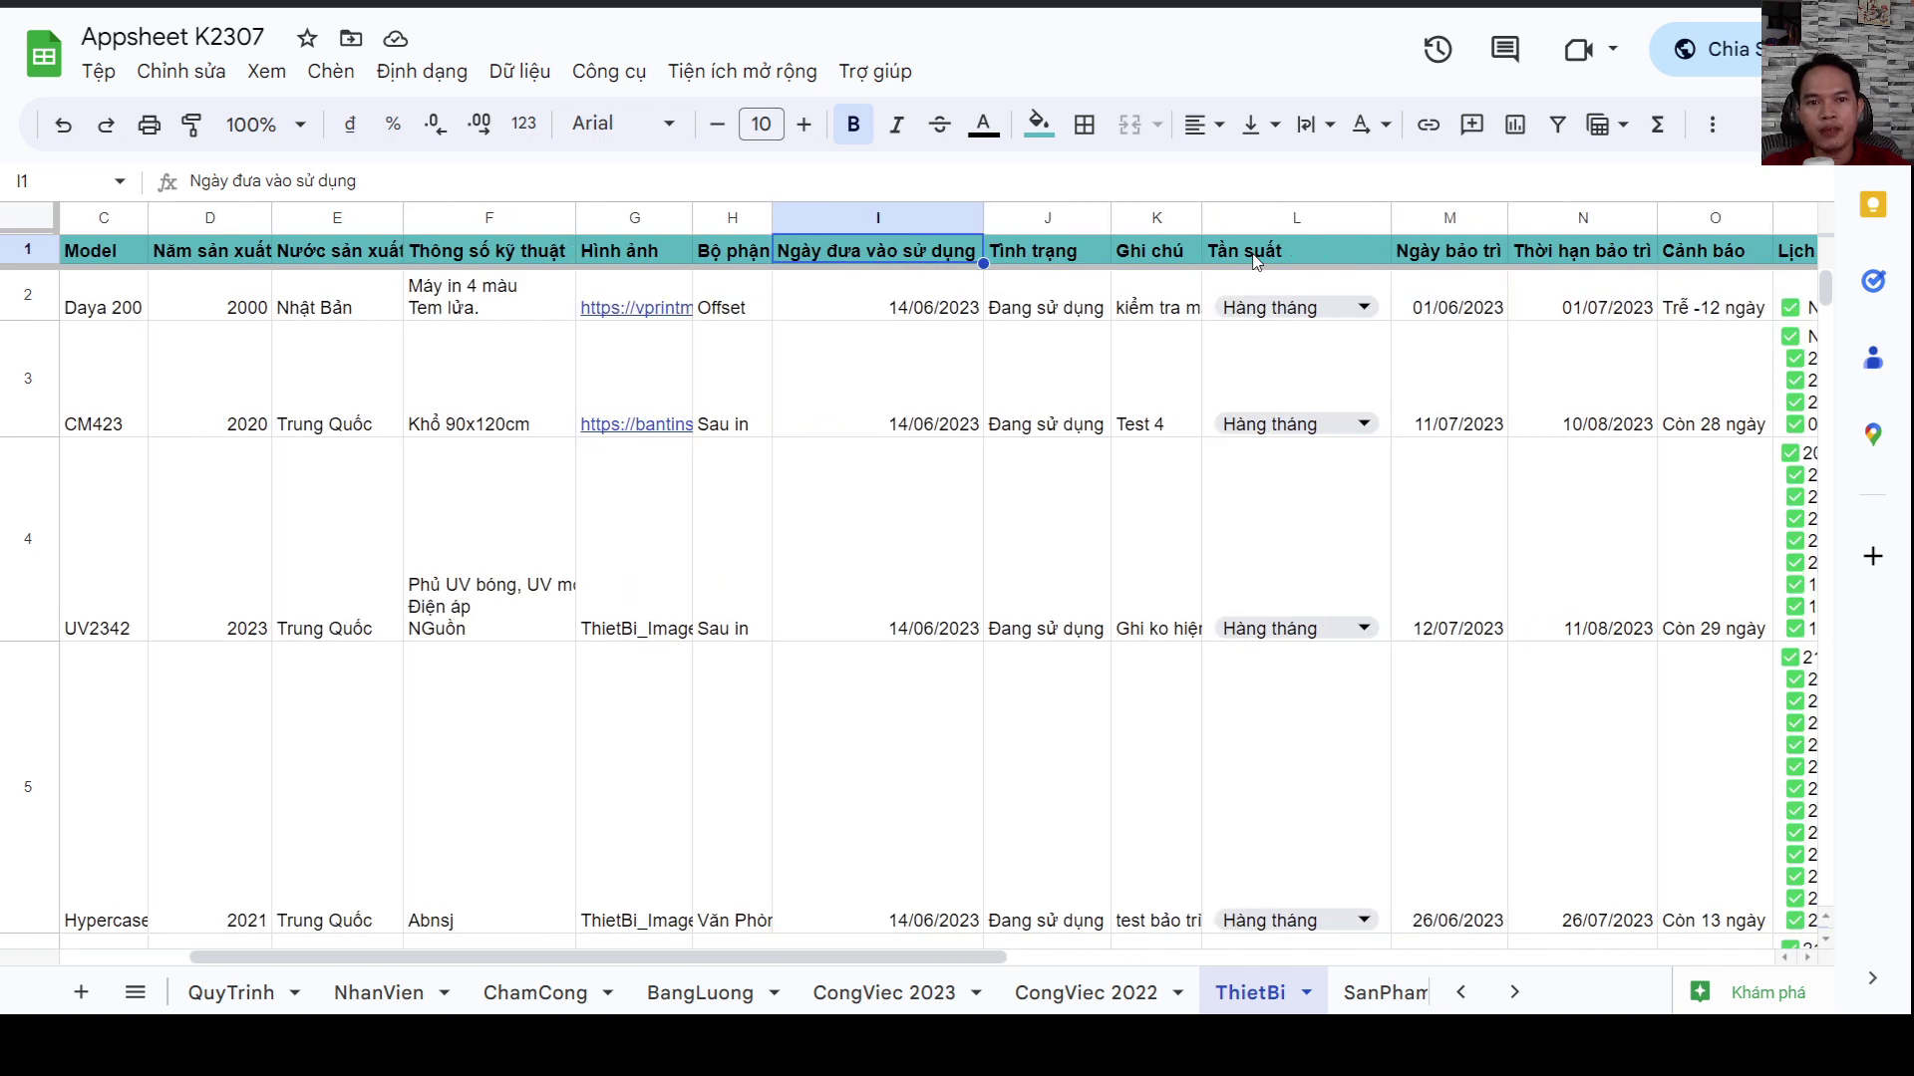
scroll(1254, 260, right, 1)
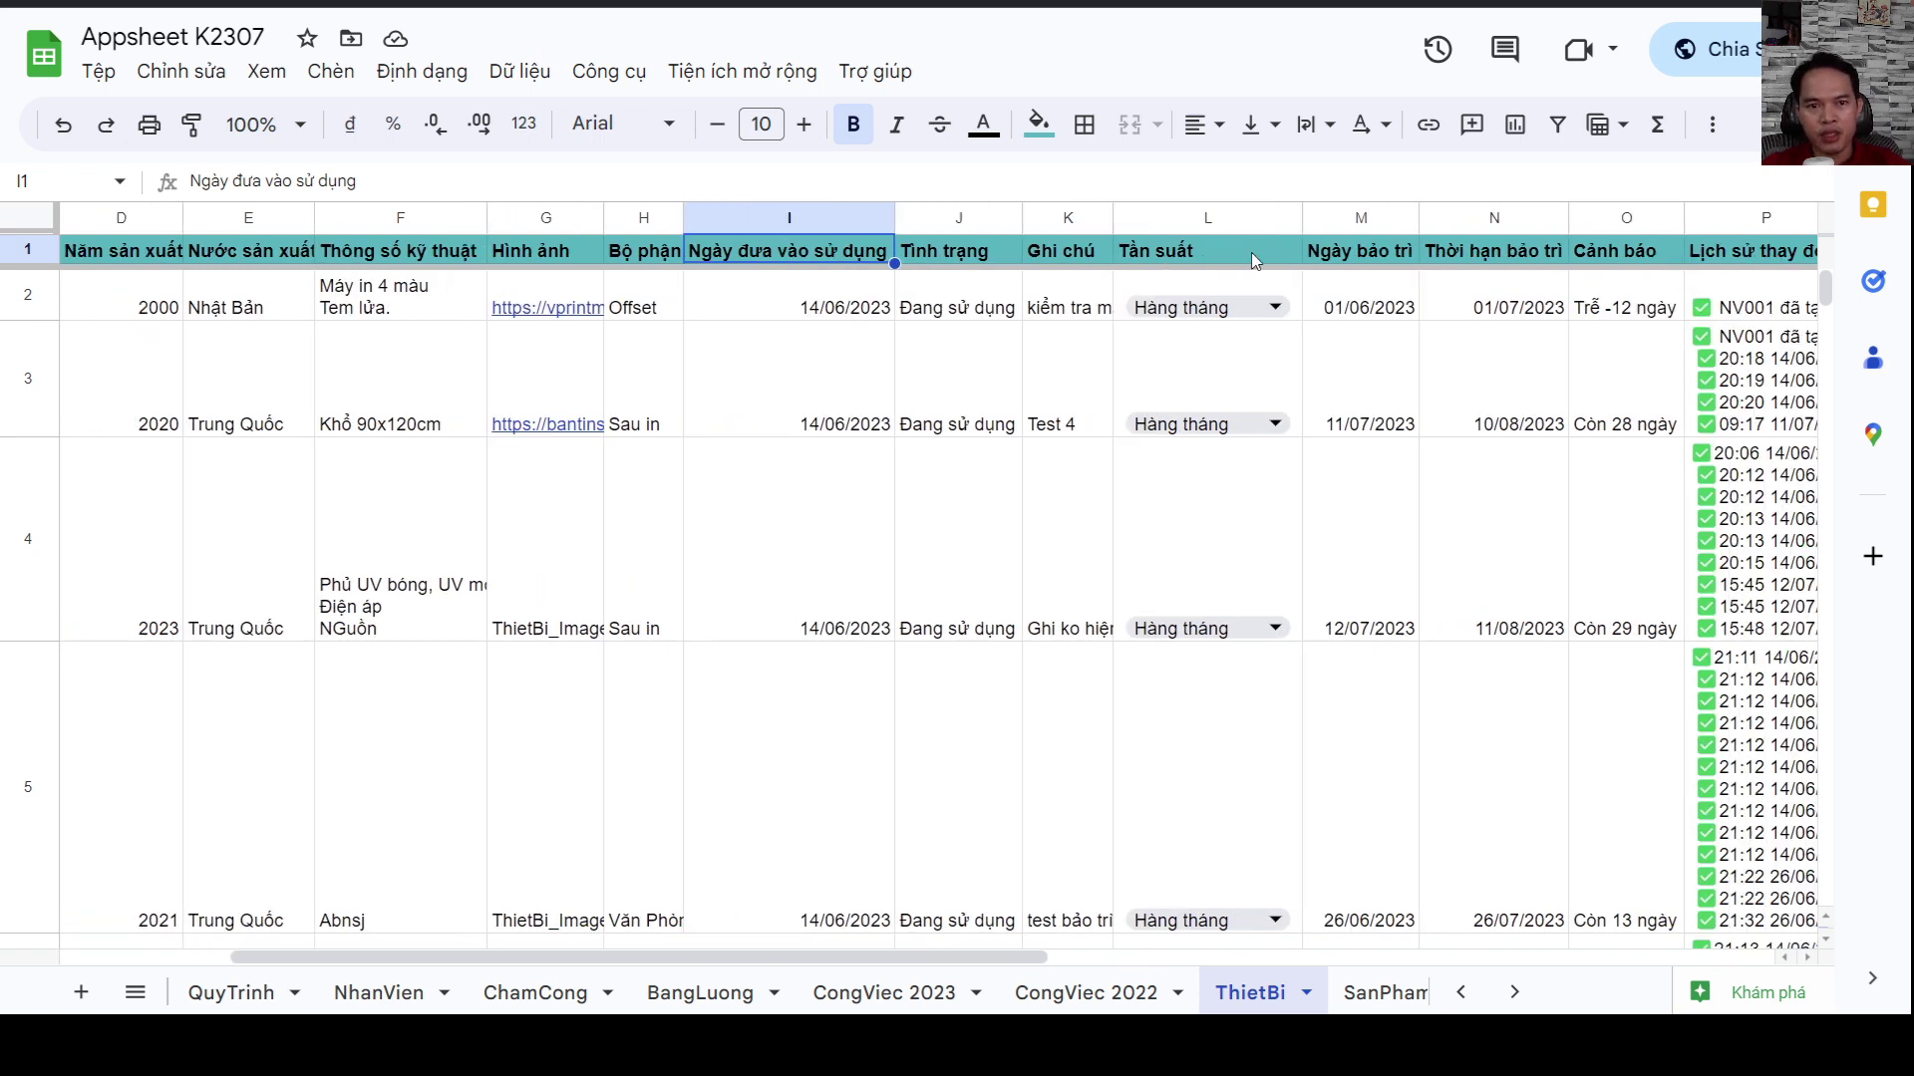
click(1136, 257)
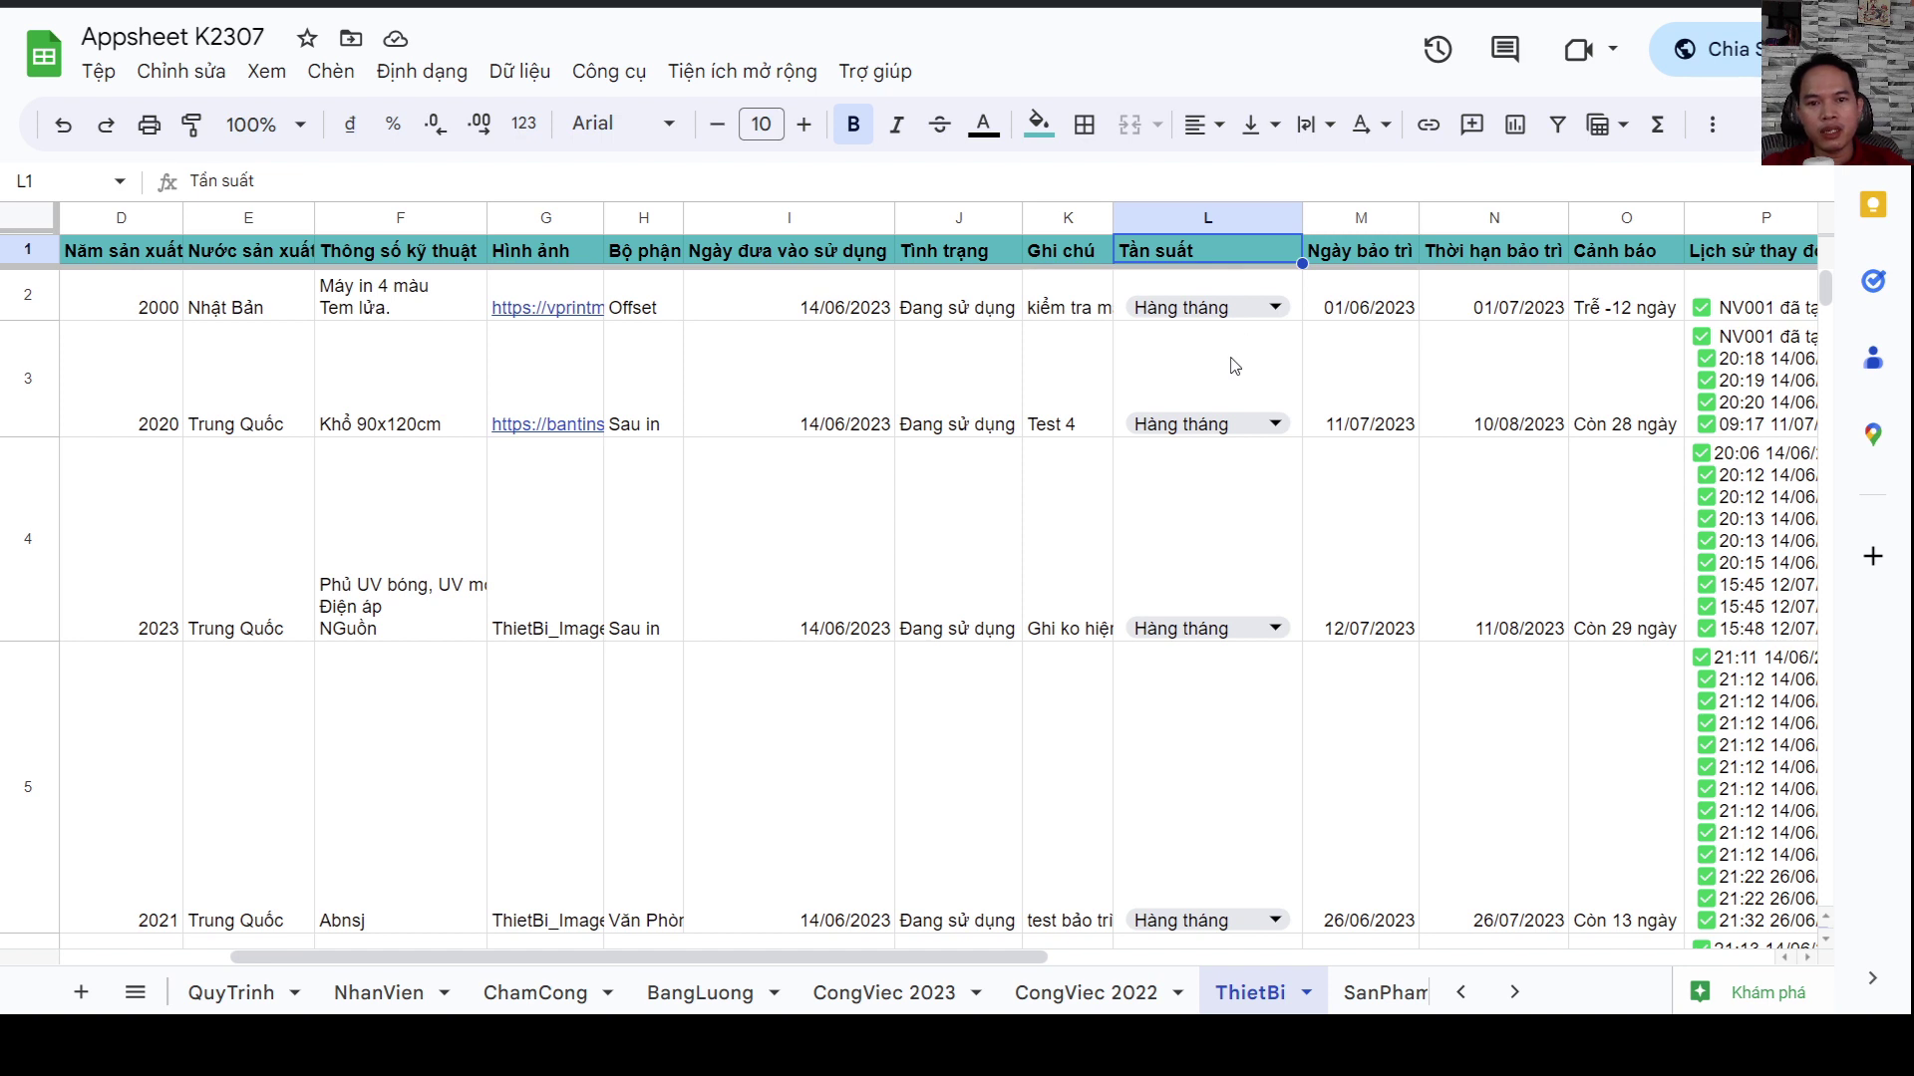
key(ctrl+a)
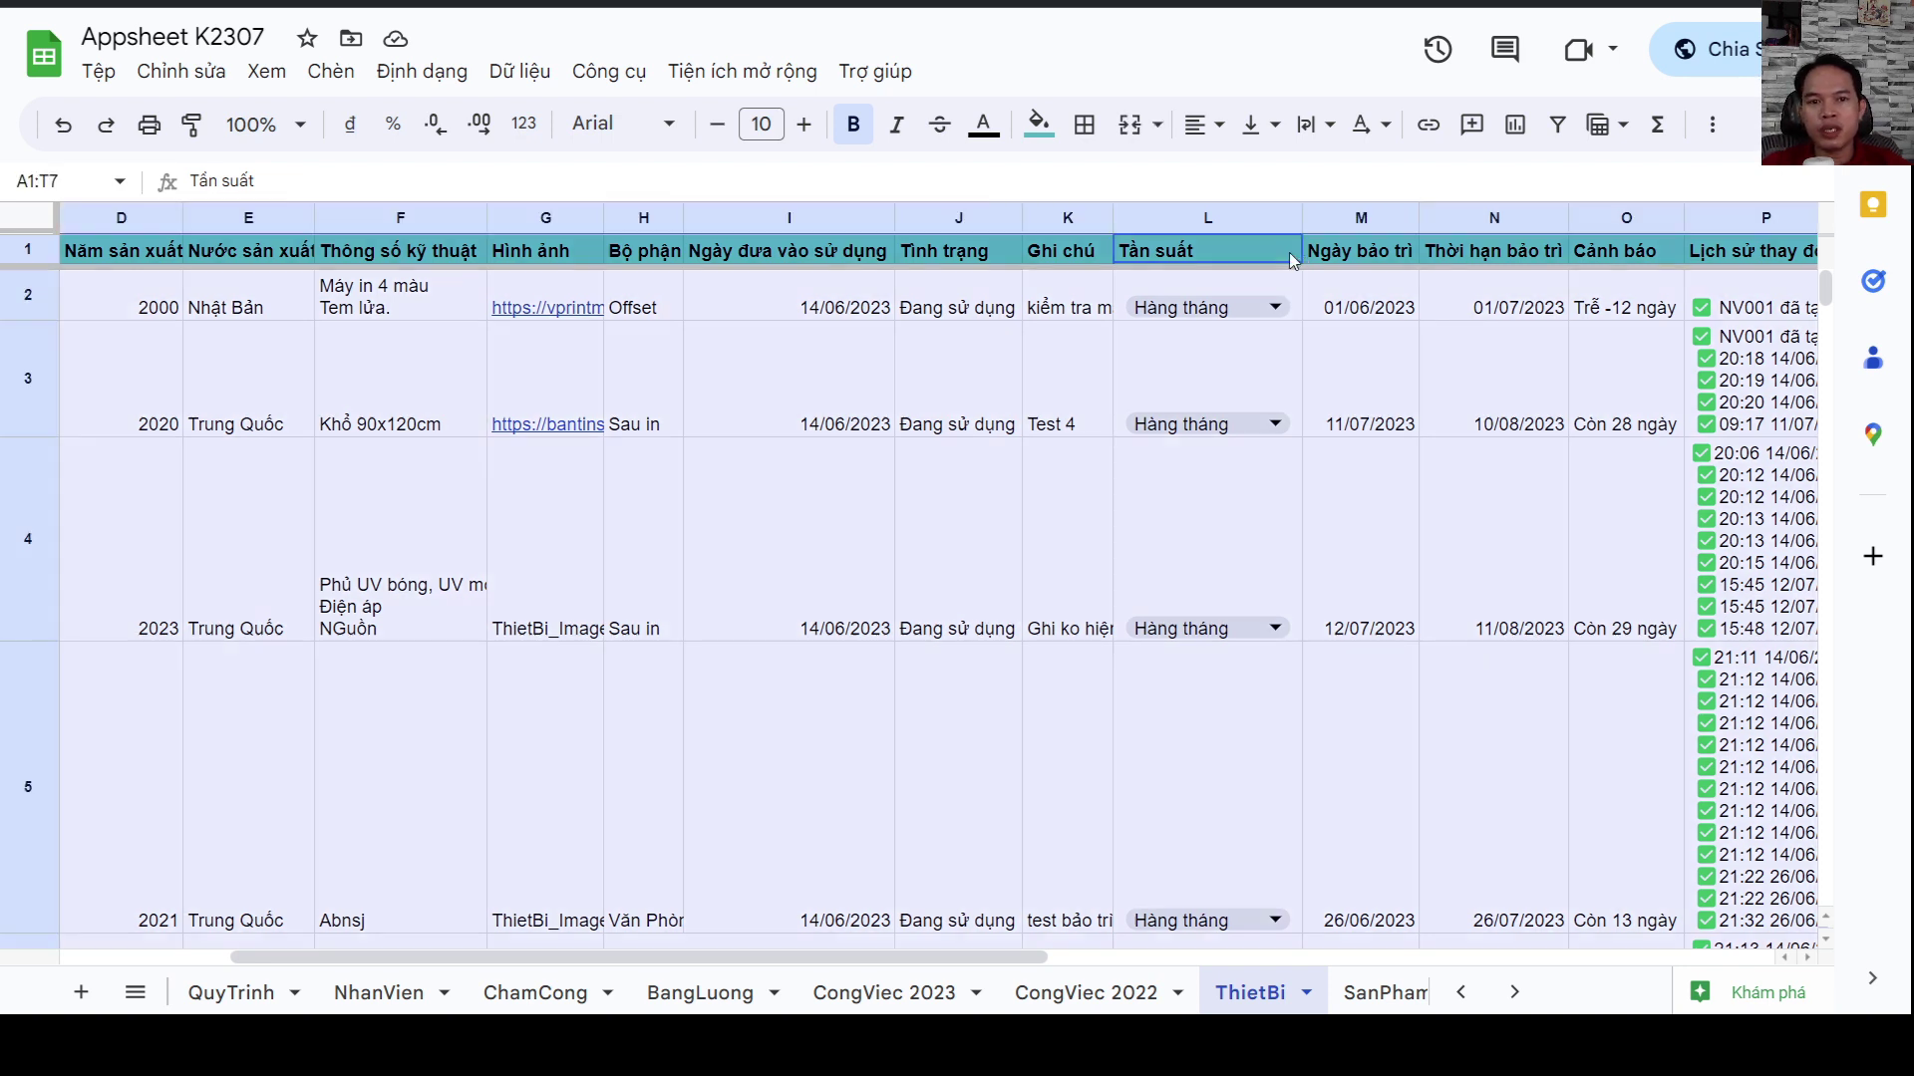
click(1547, 139)
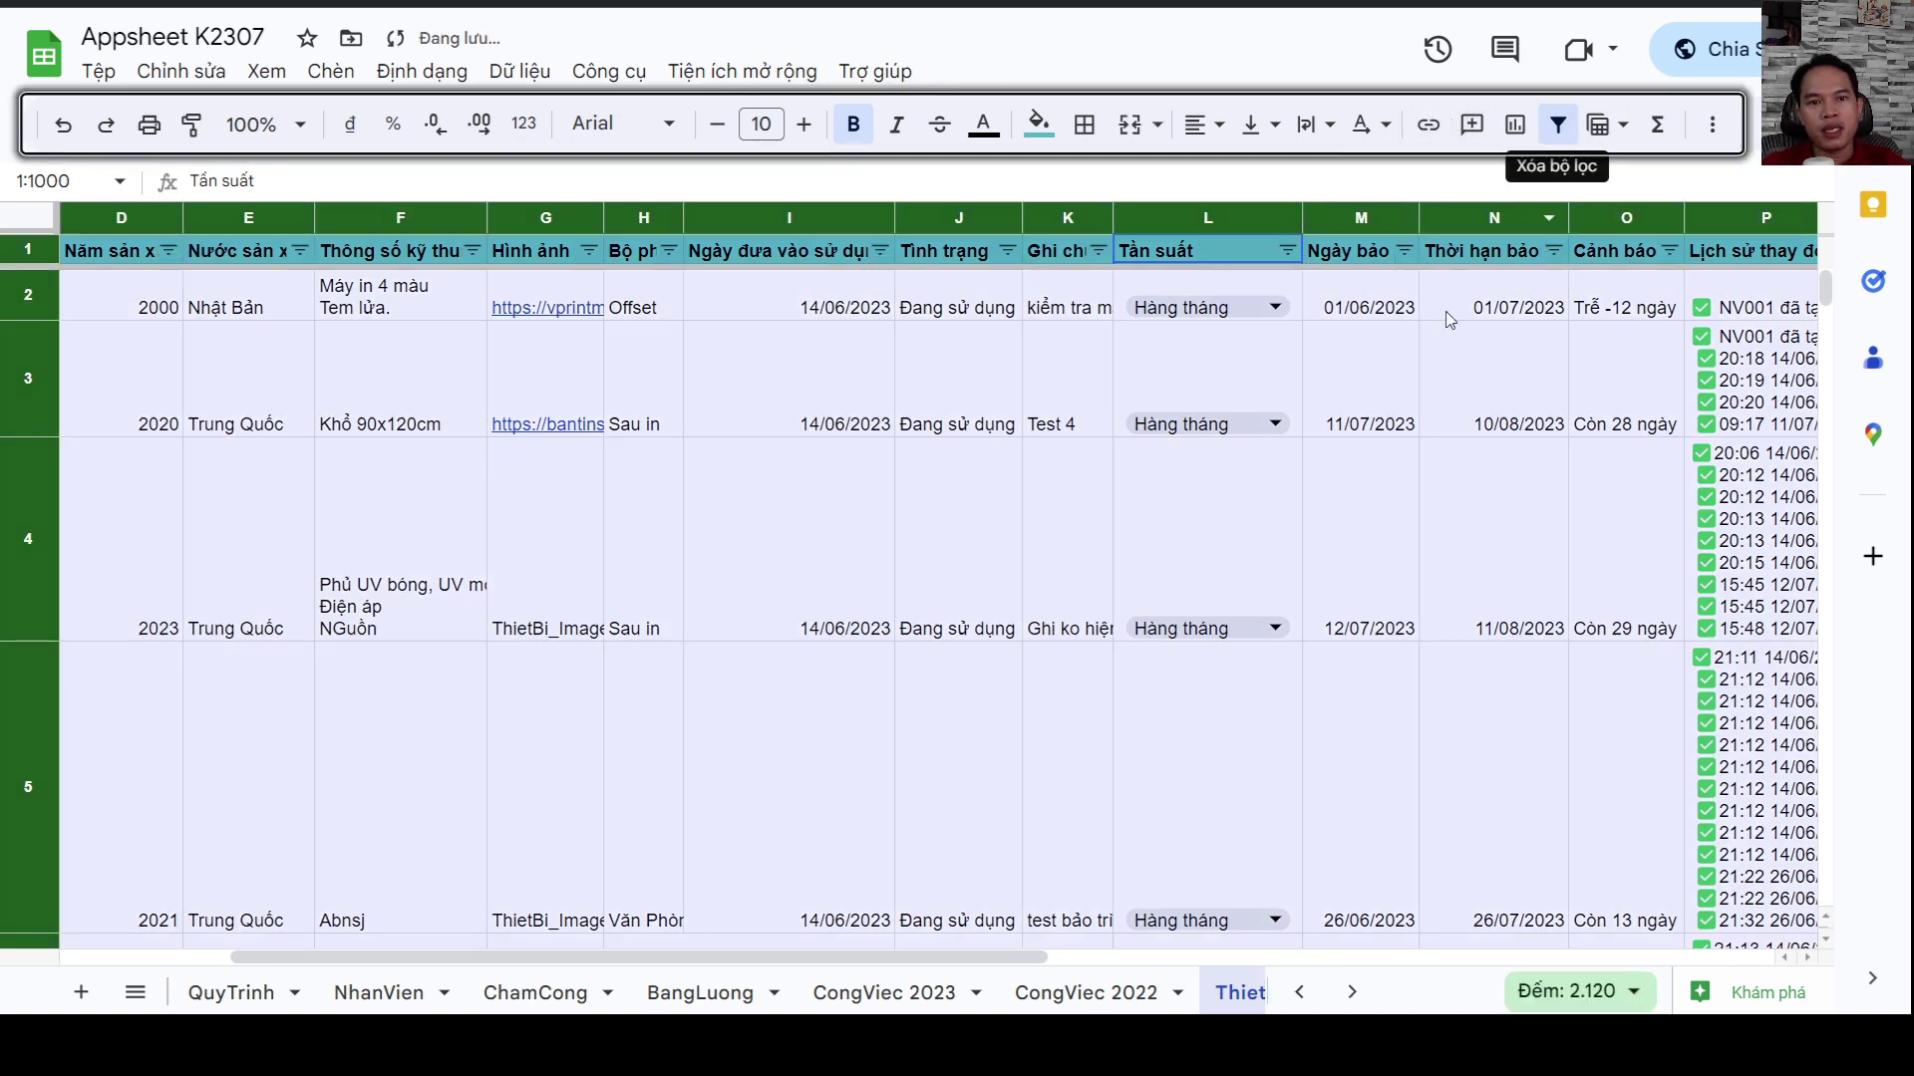
click(1406, 384)
click(1288, 250)
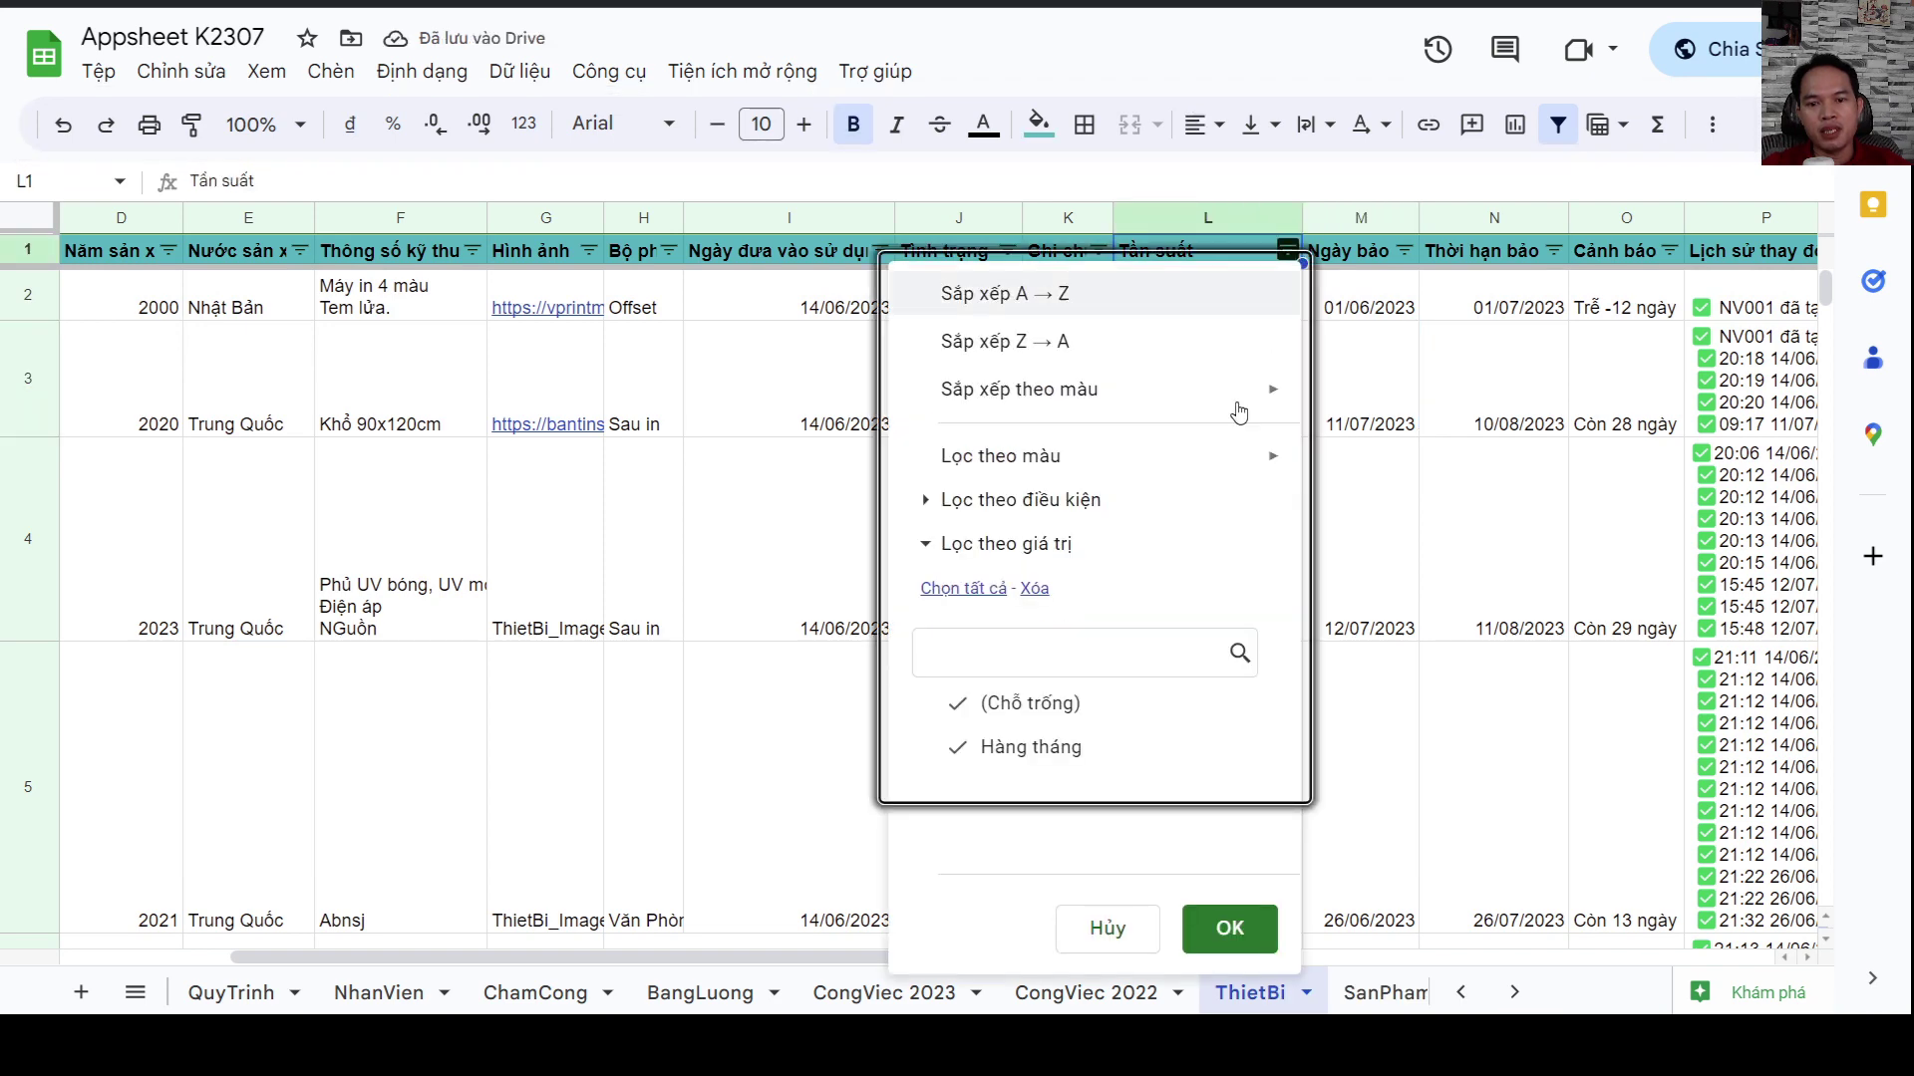
click(1385, 419)
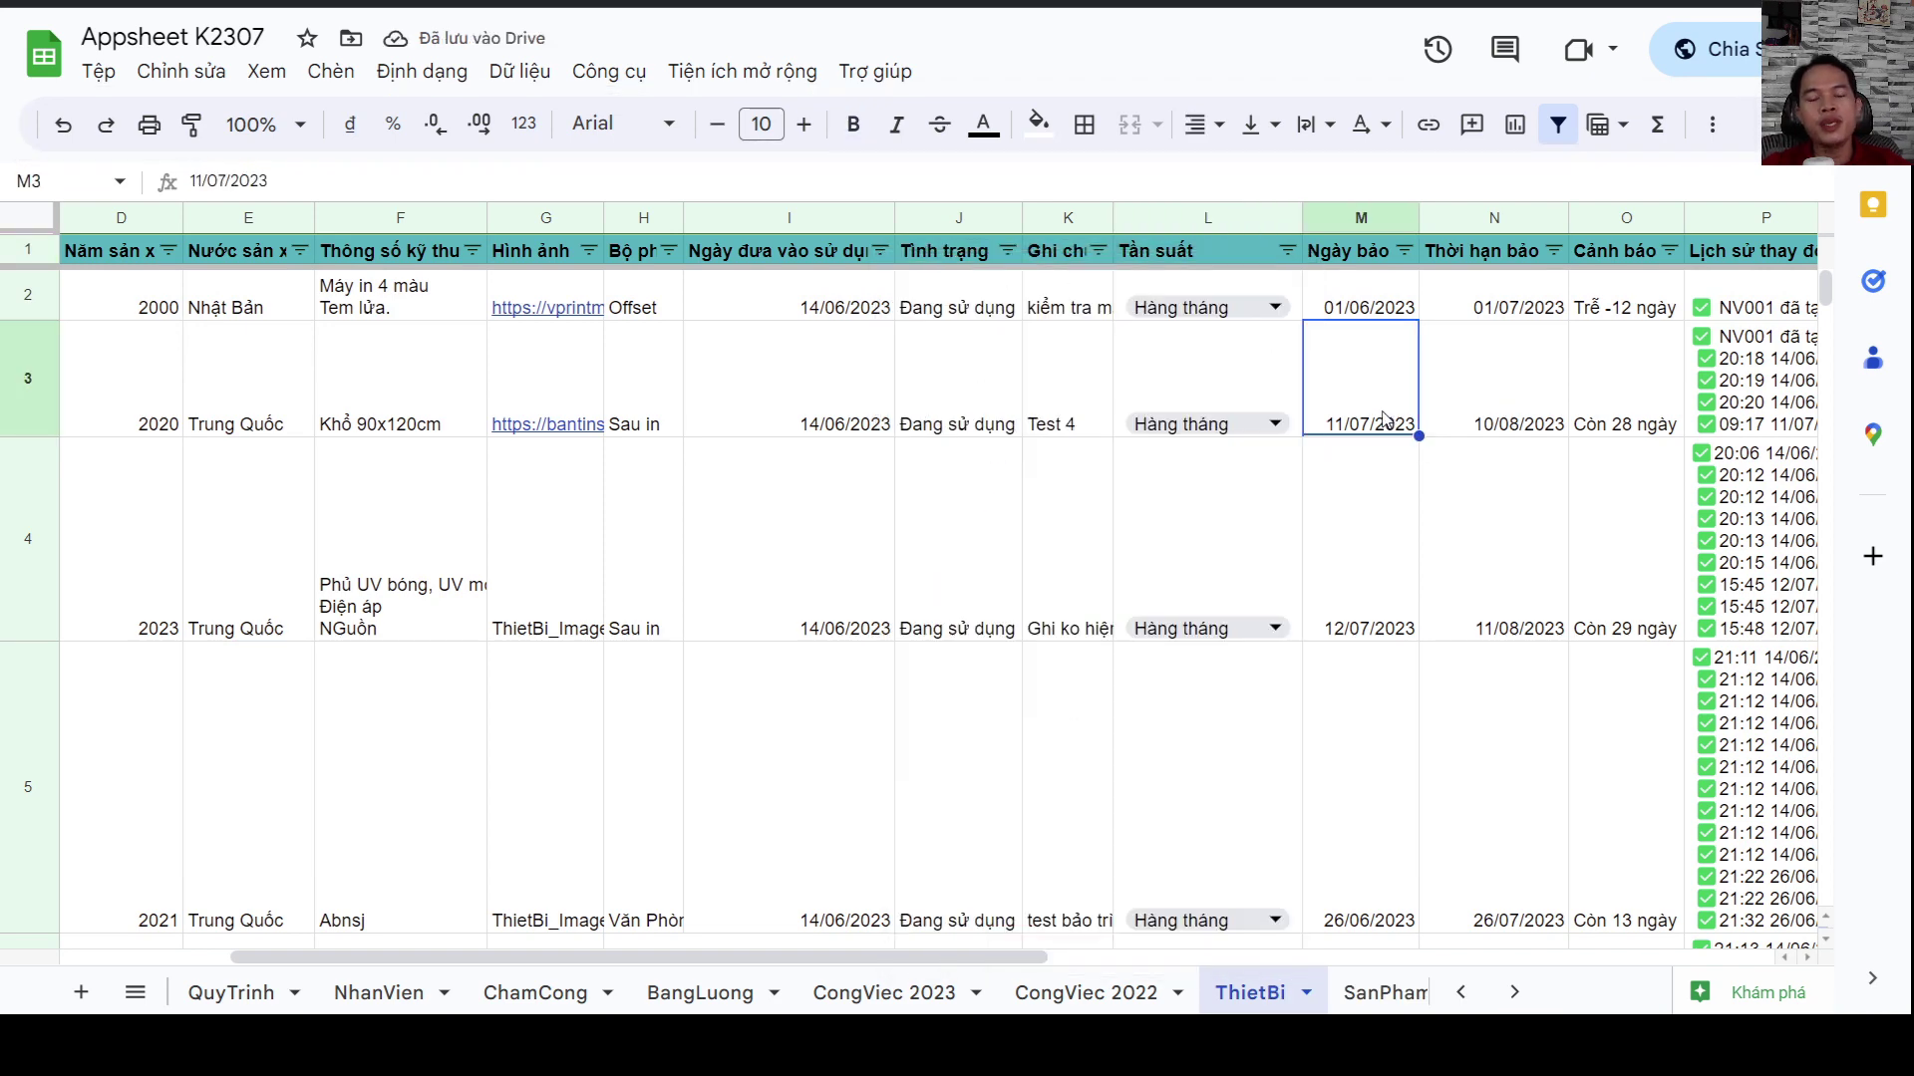
click(1358, 261)
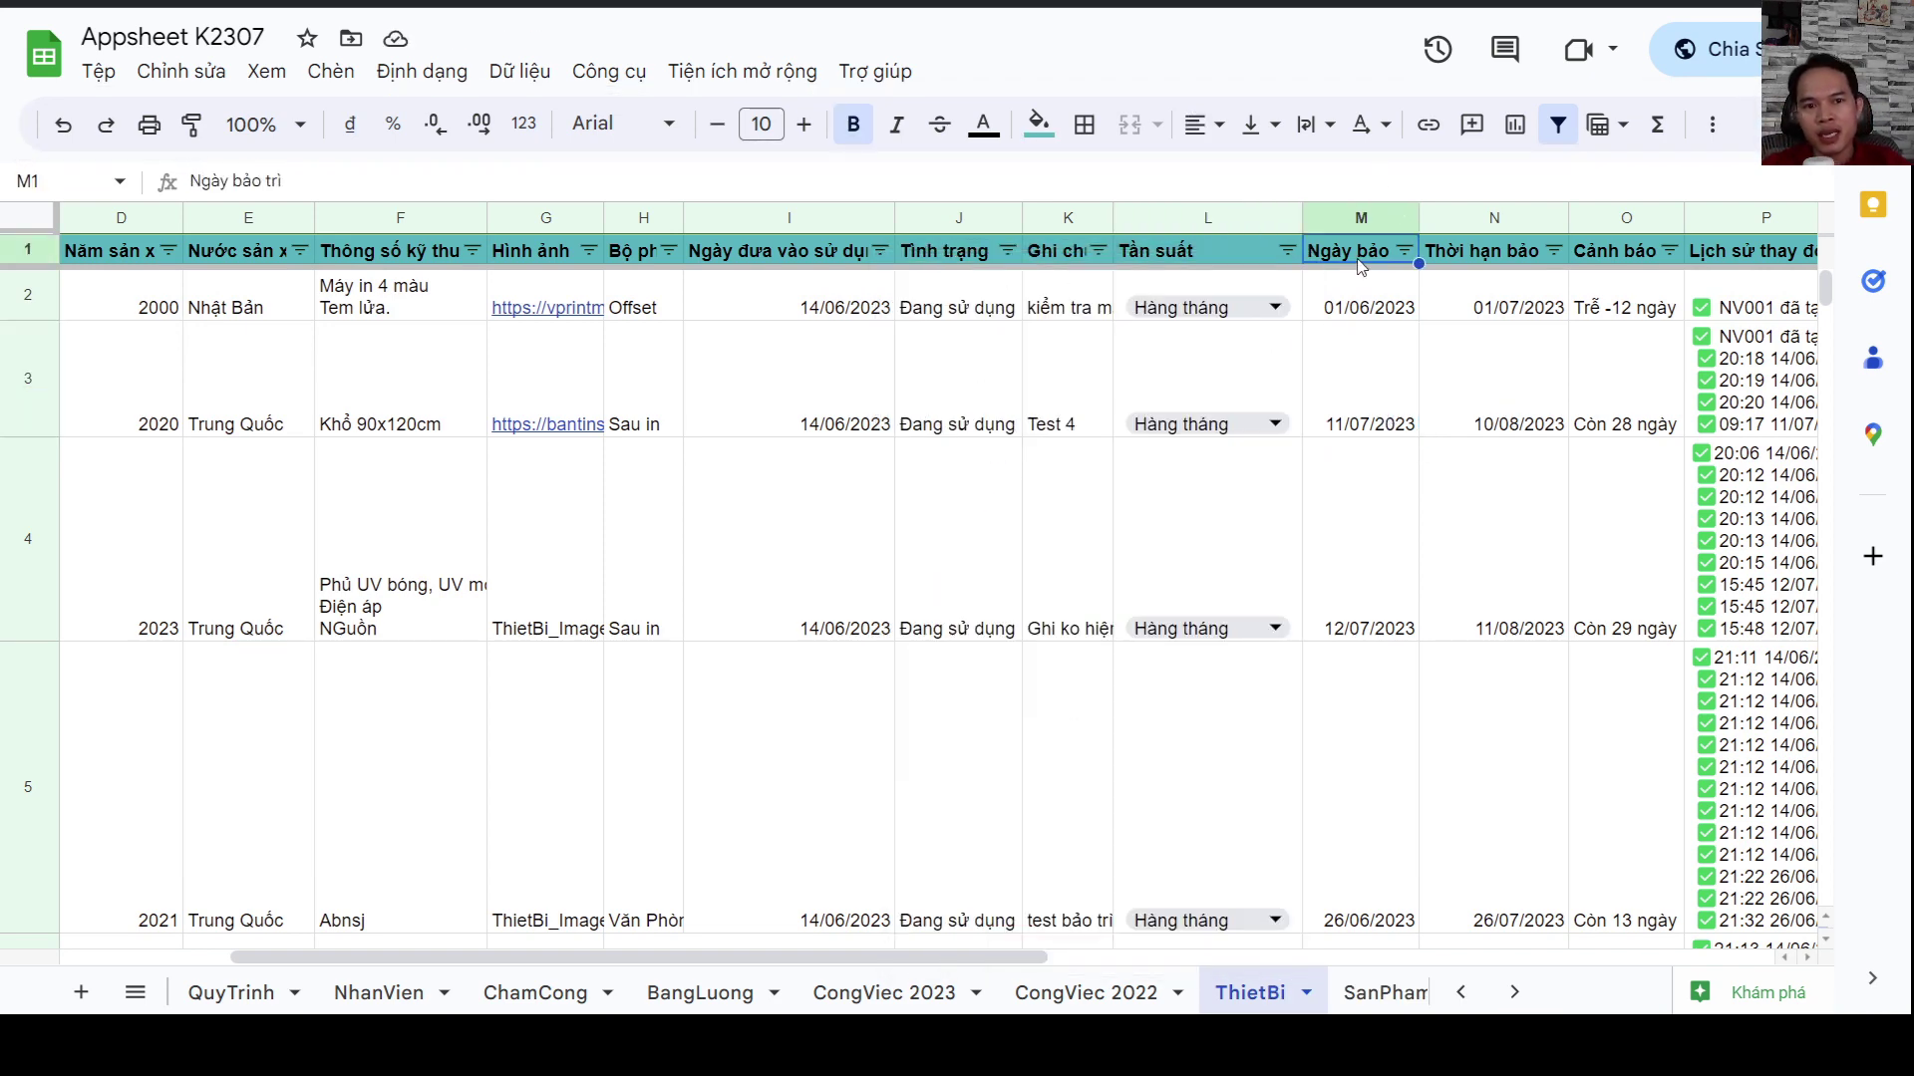
drag(1364, 309, 1342, 678)
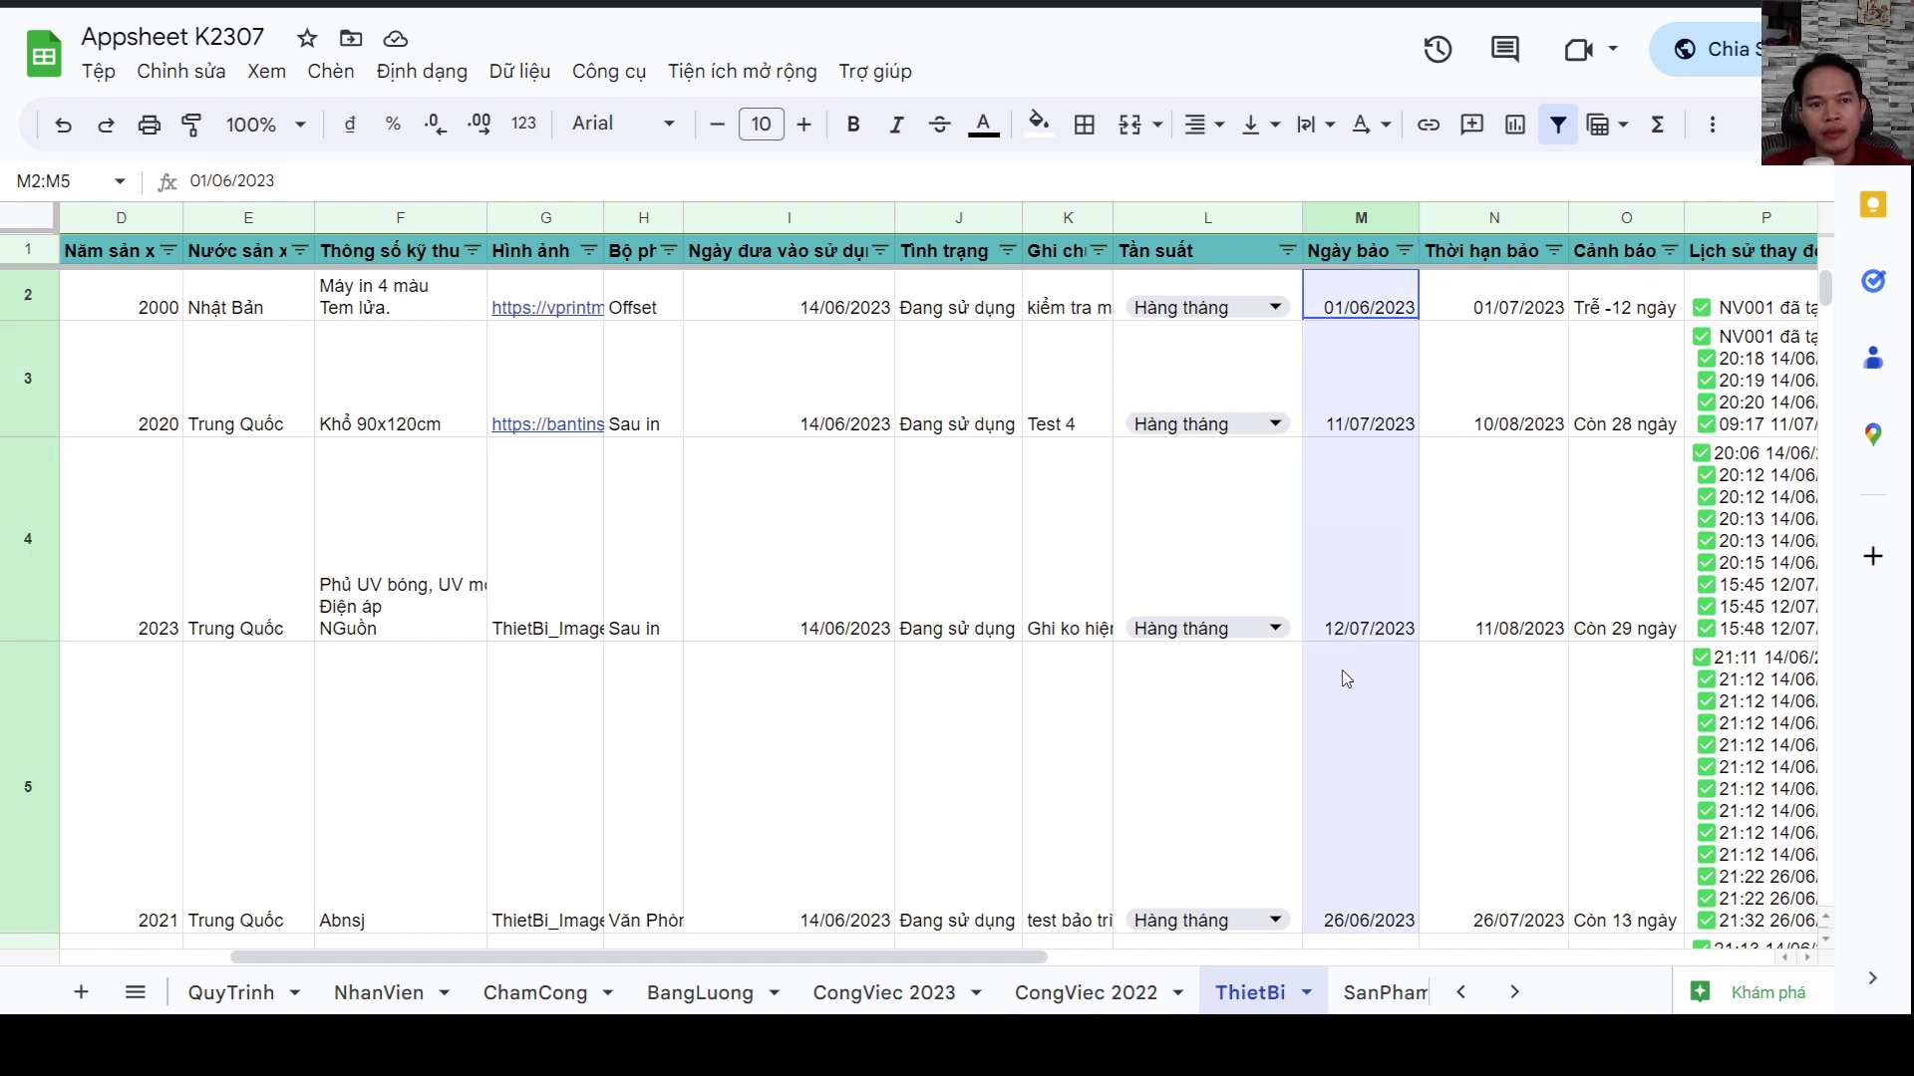
click(1515, 304)
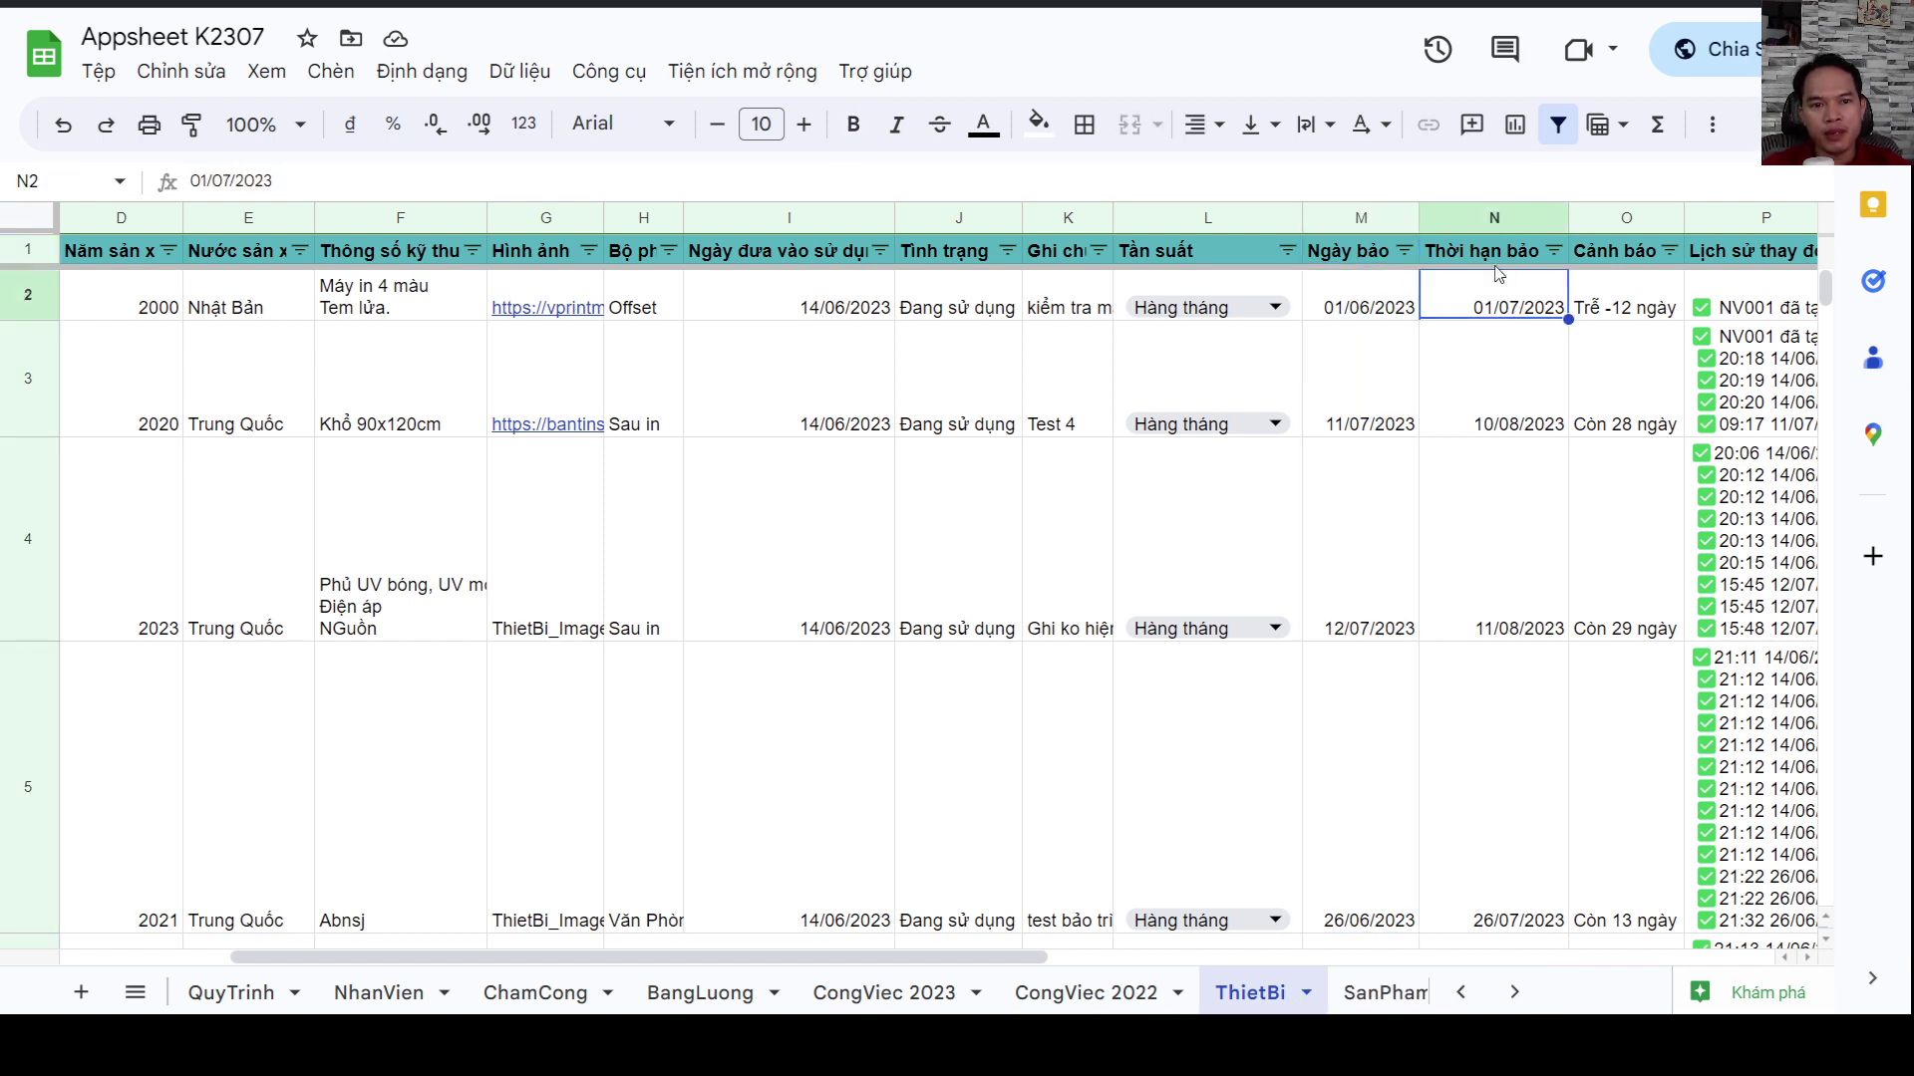
click(1501, 251)
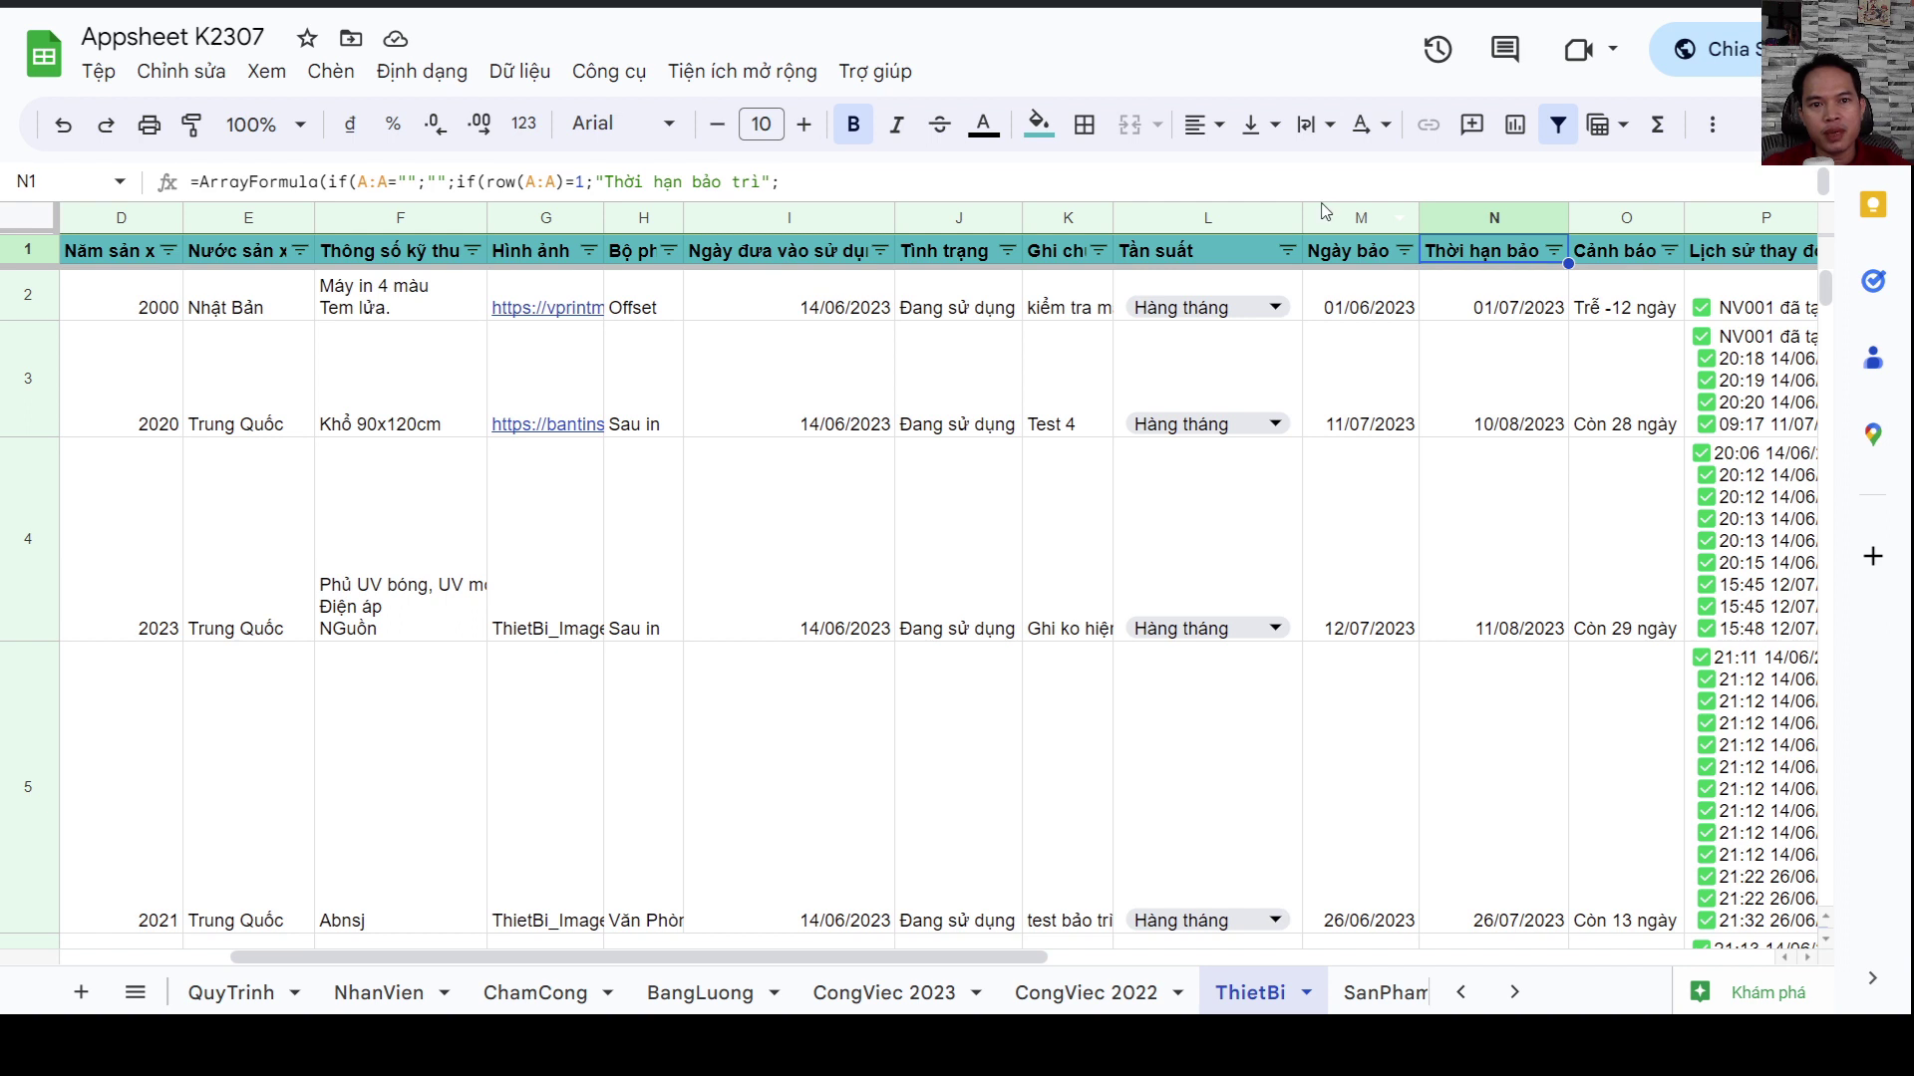
drag(1324, 196, 1332, 341)
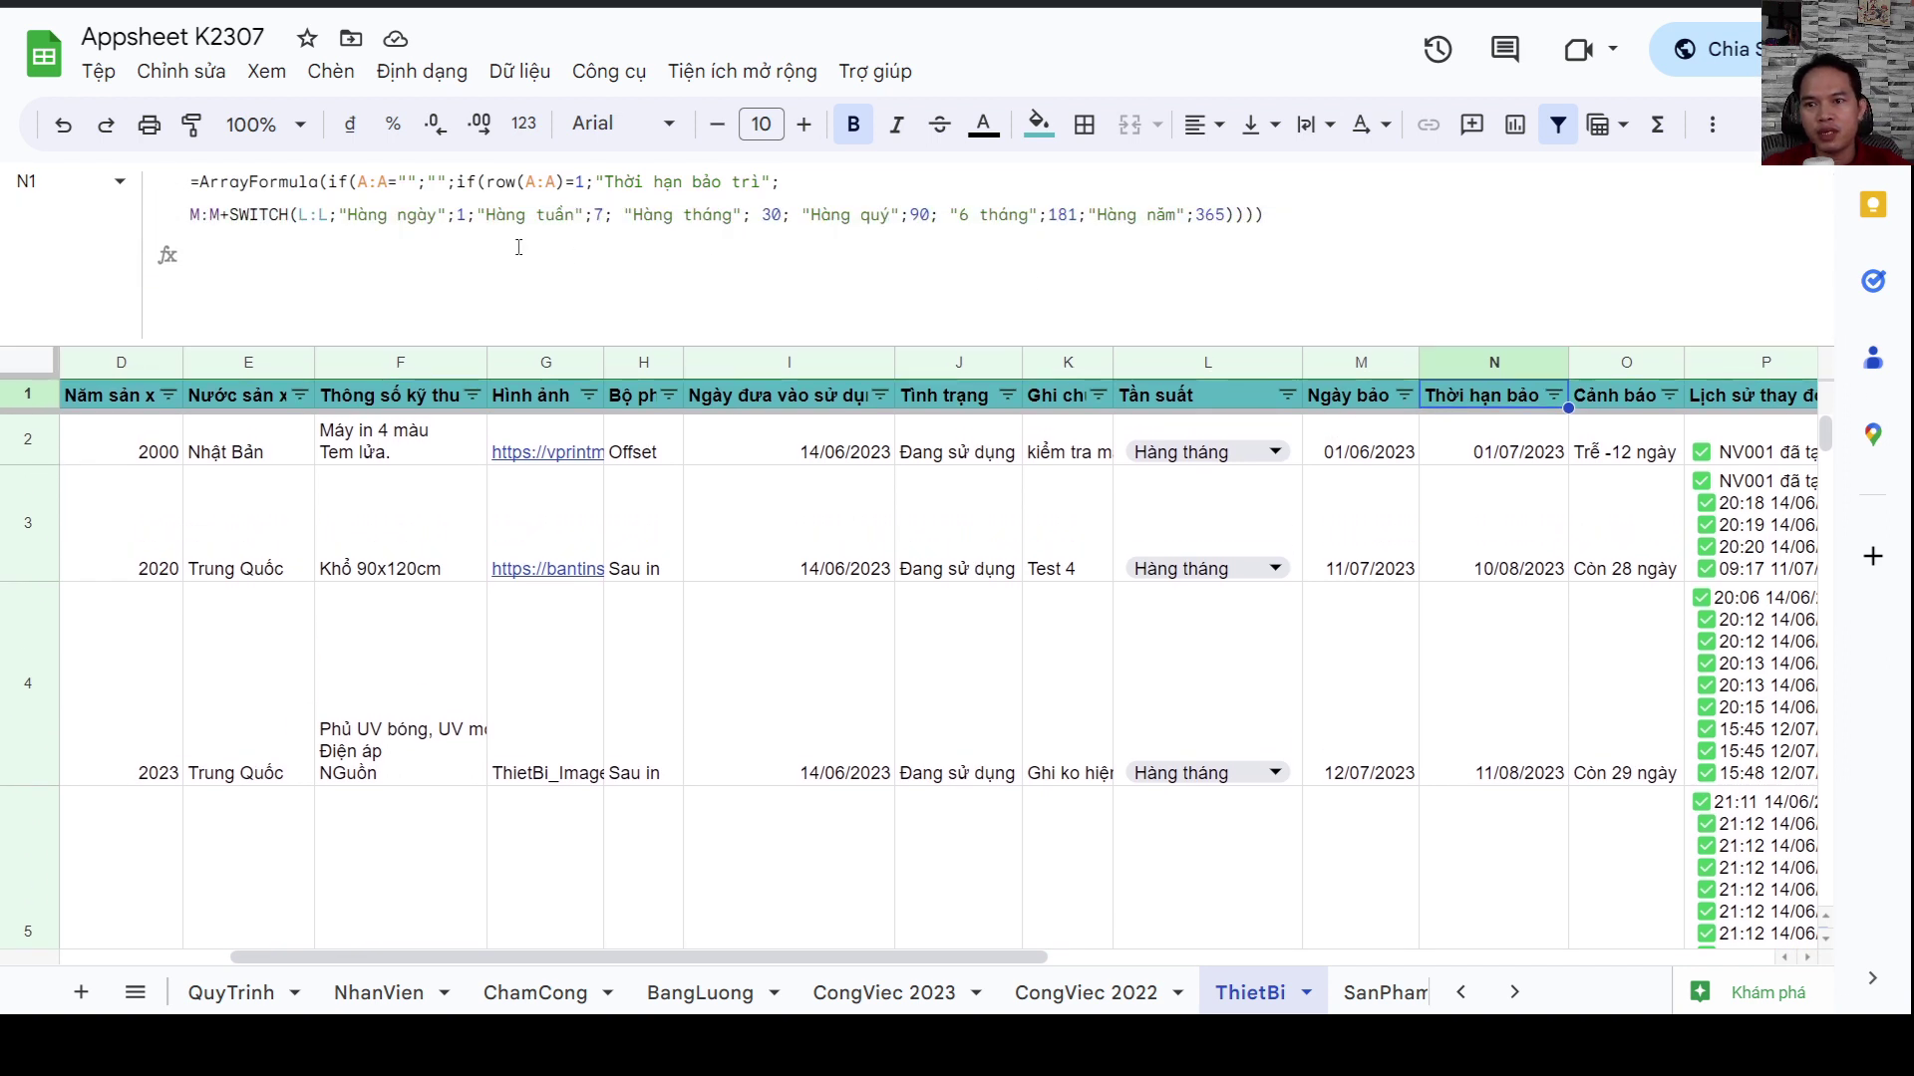
click(460, 214)
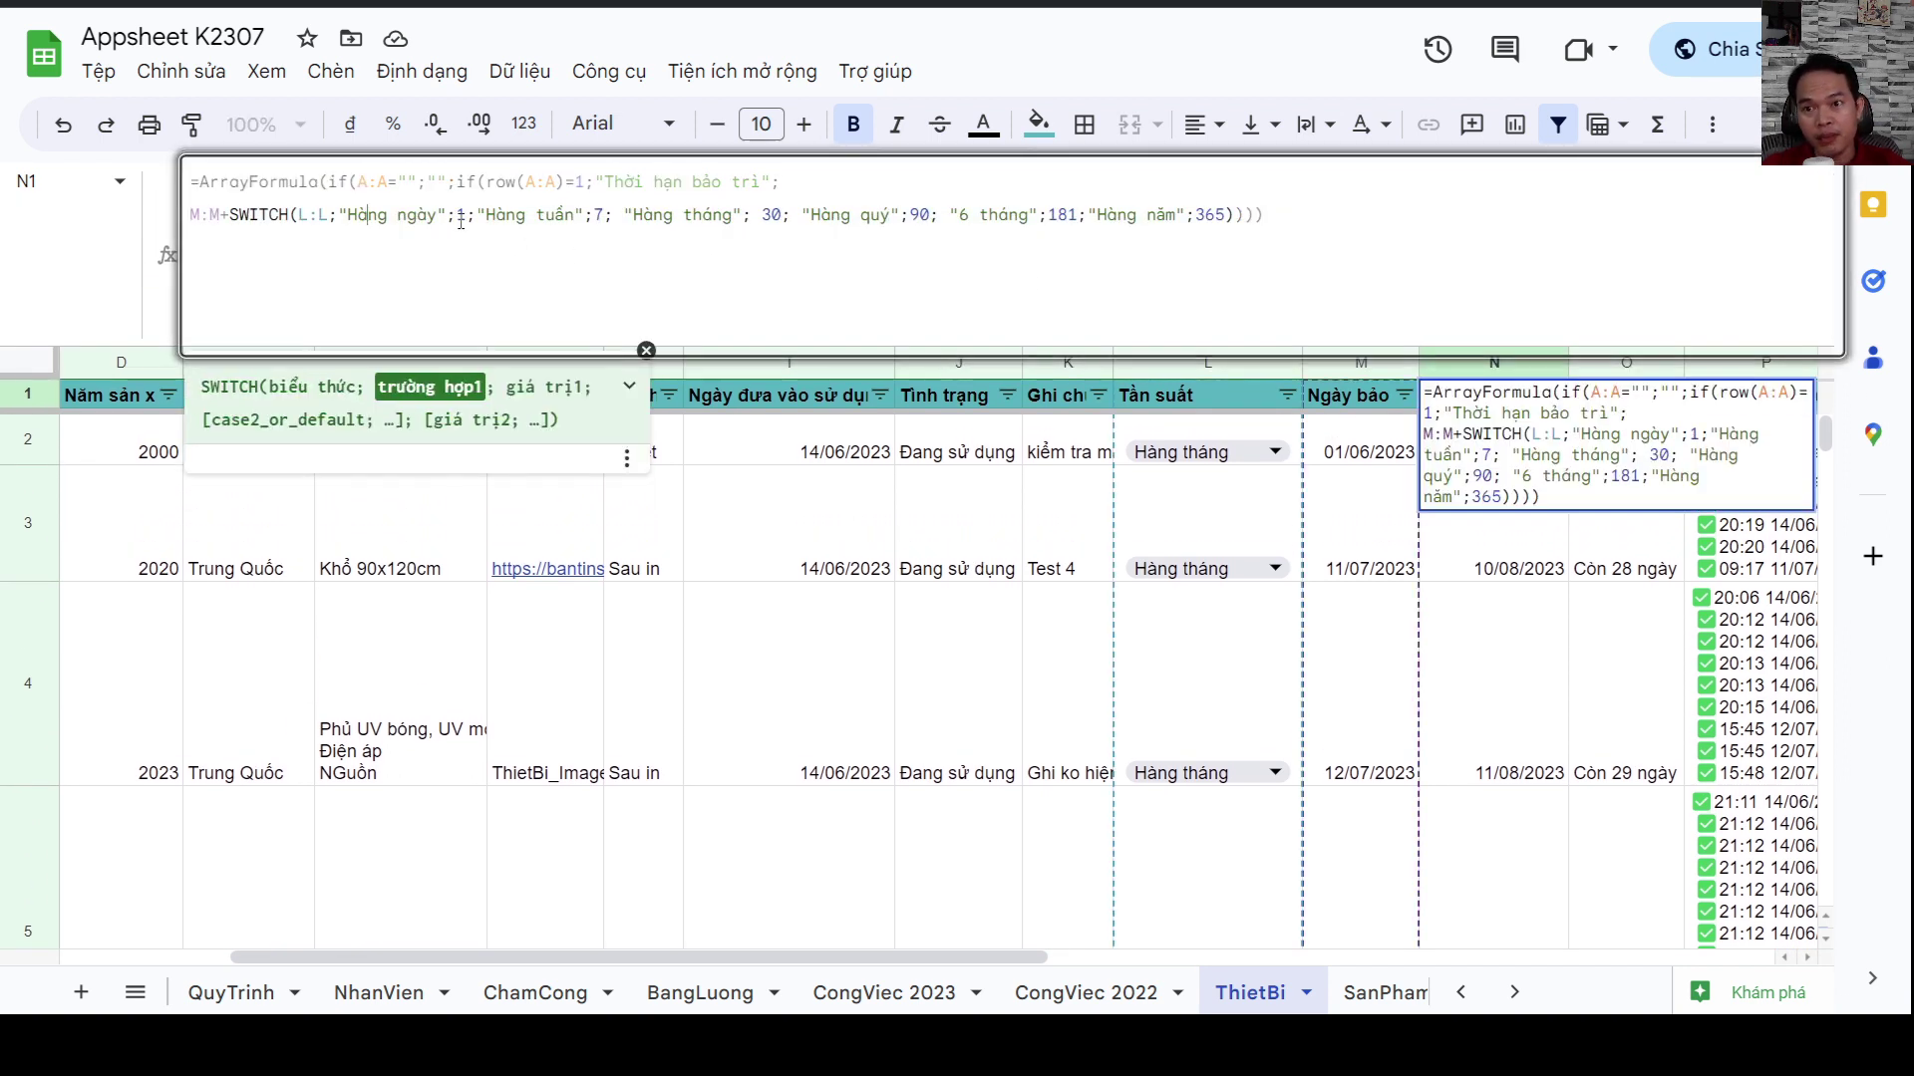
double_click(598, 214)
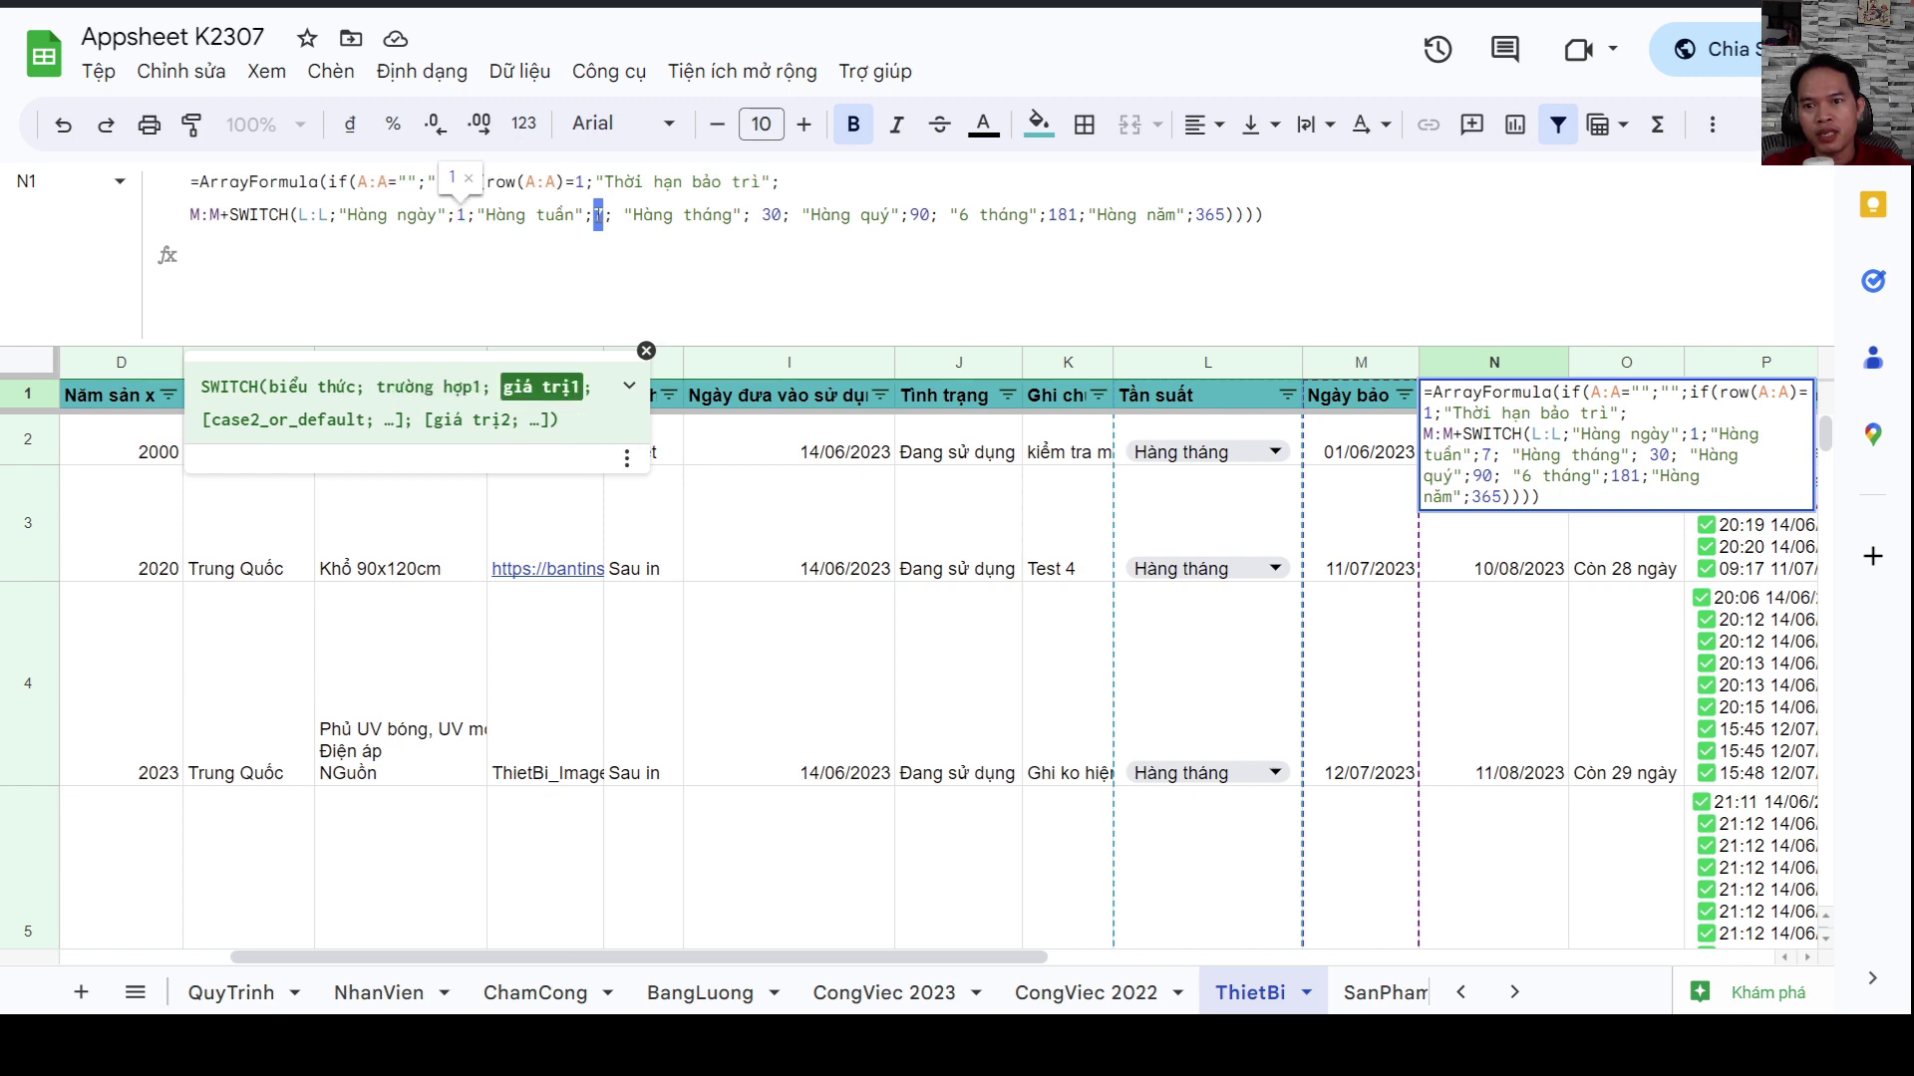
drag(785, 215, 761, 214)
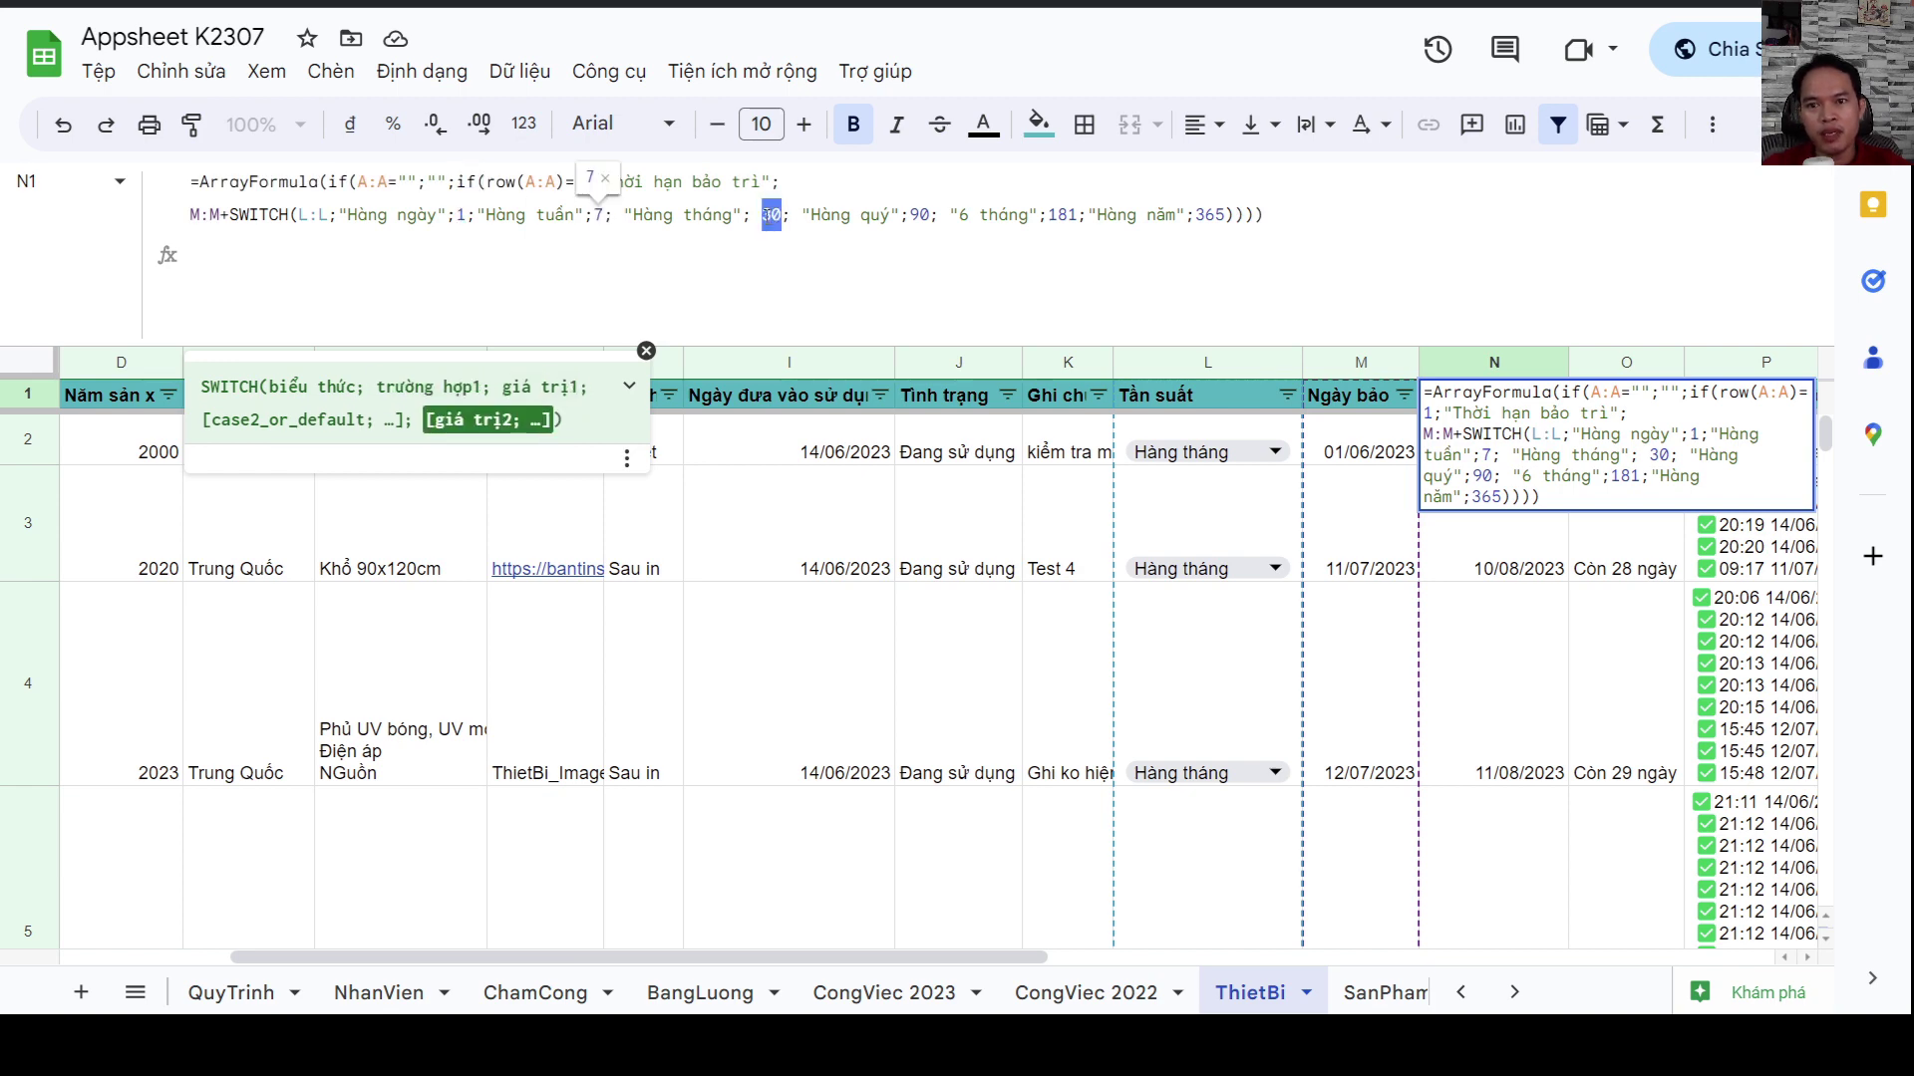
drag(930, 214, 910, 215)
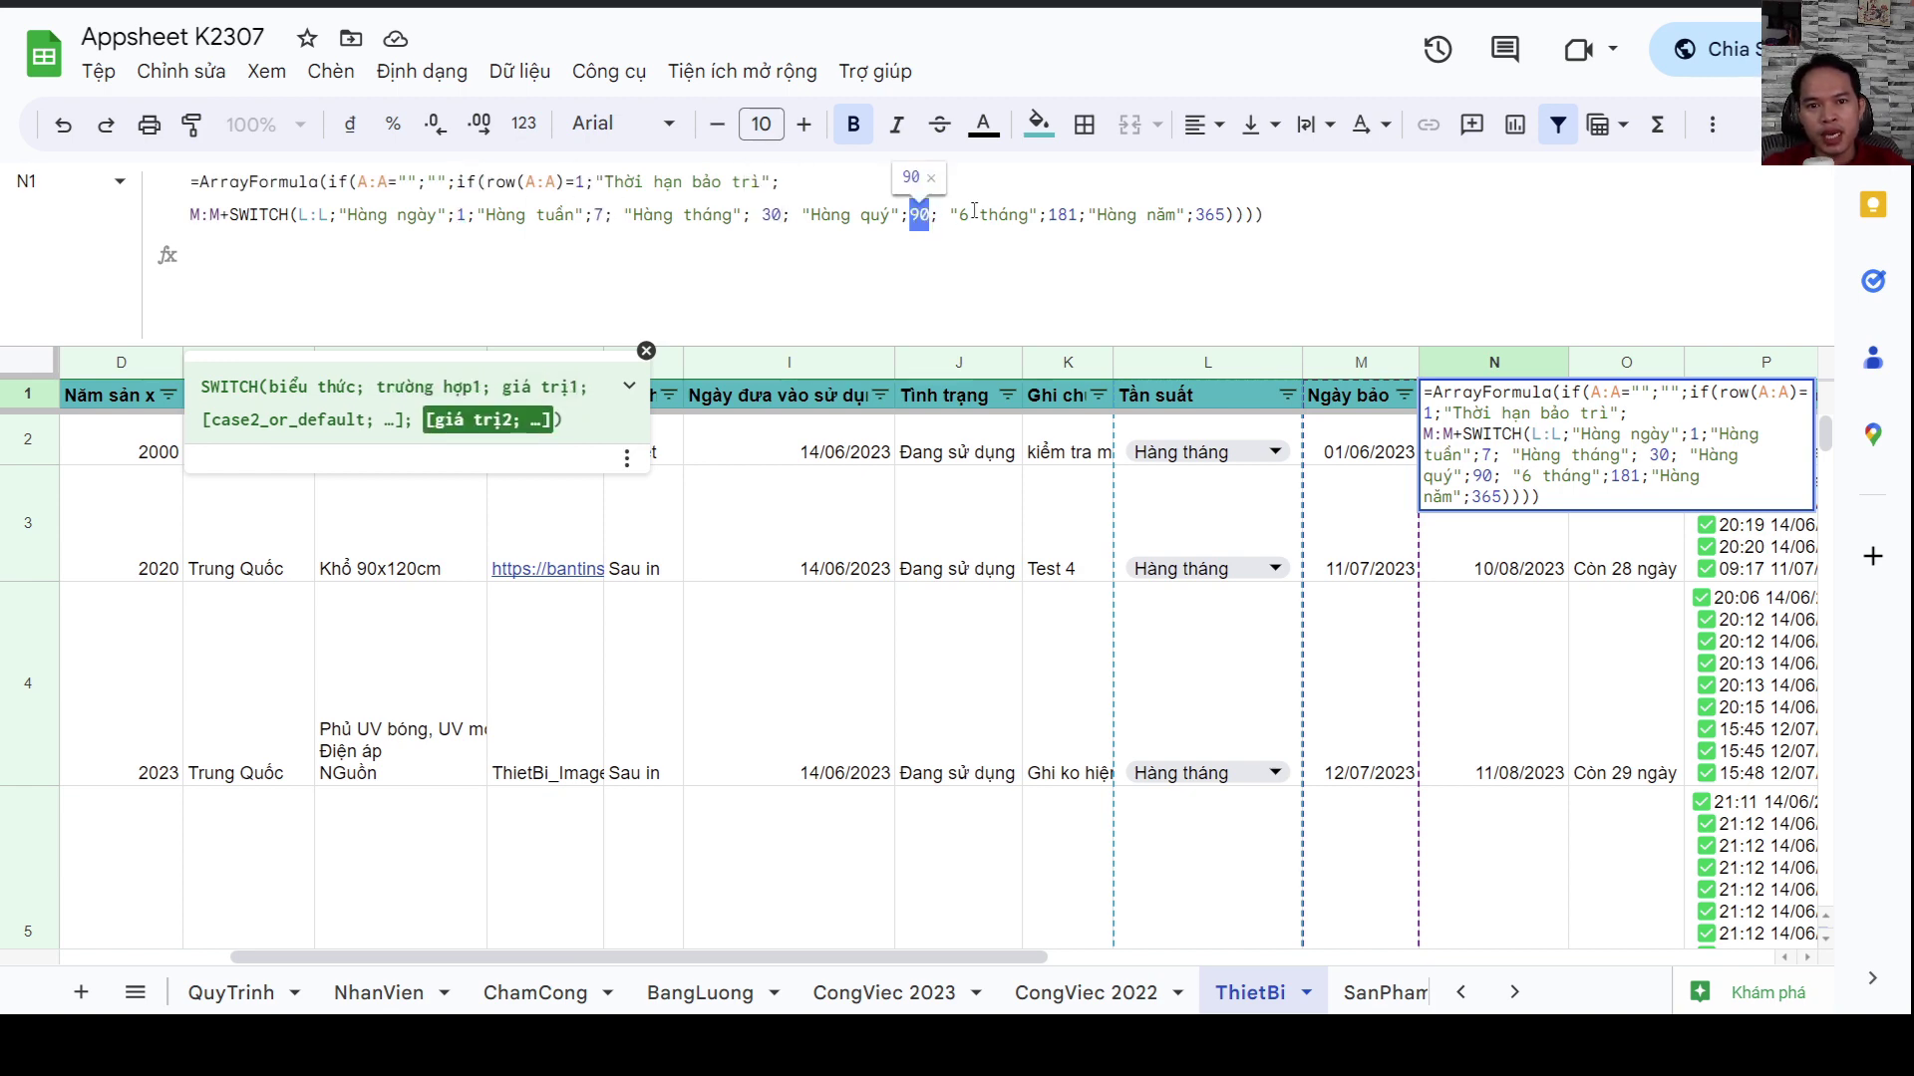
drag(1084, 214, 1048, 214)
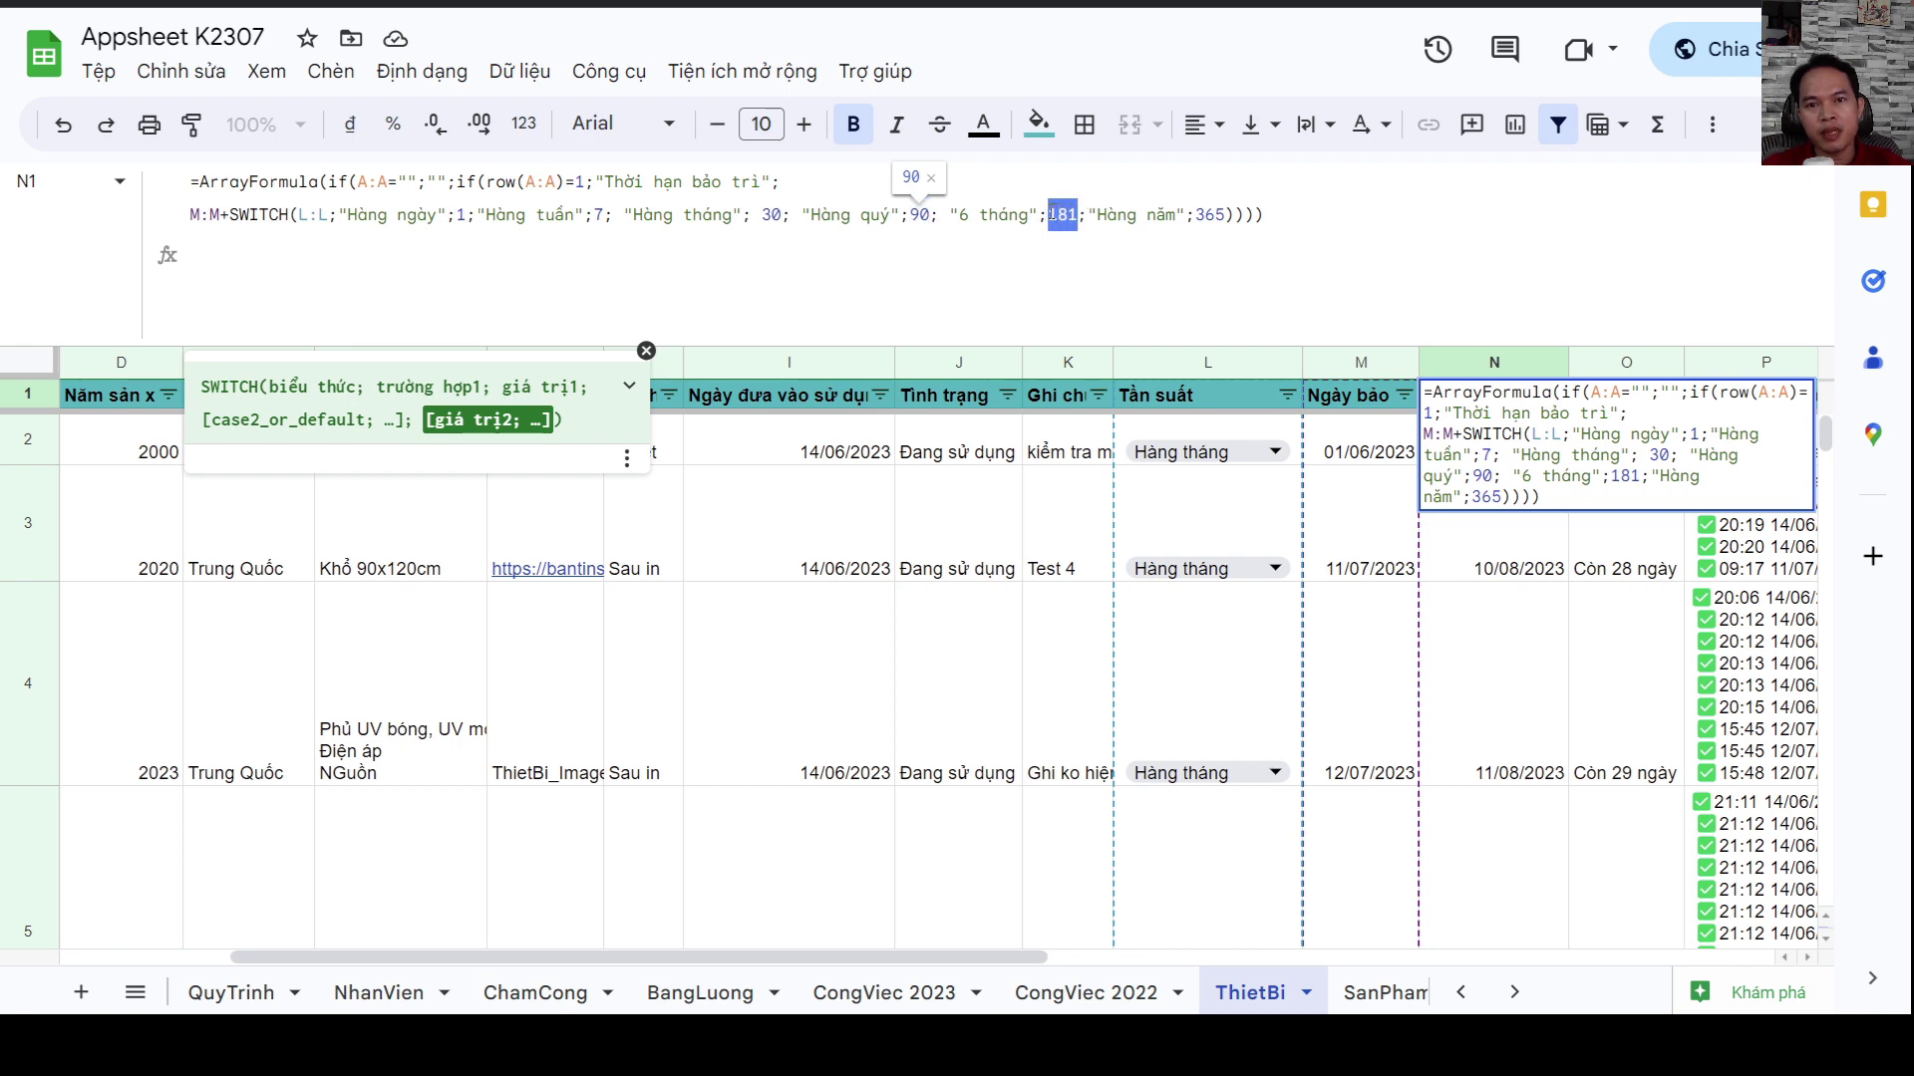
drag(1194, 214, 1225, 215)
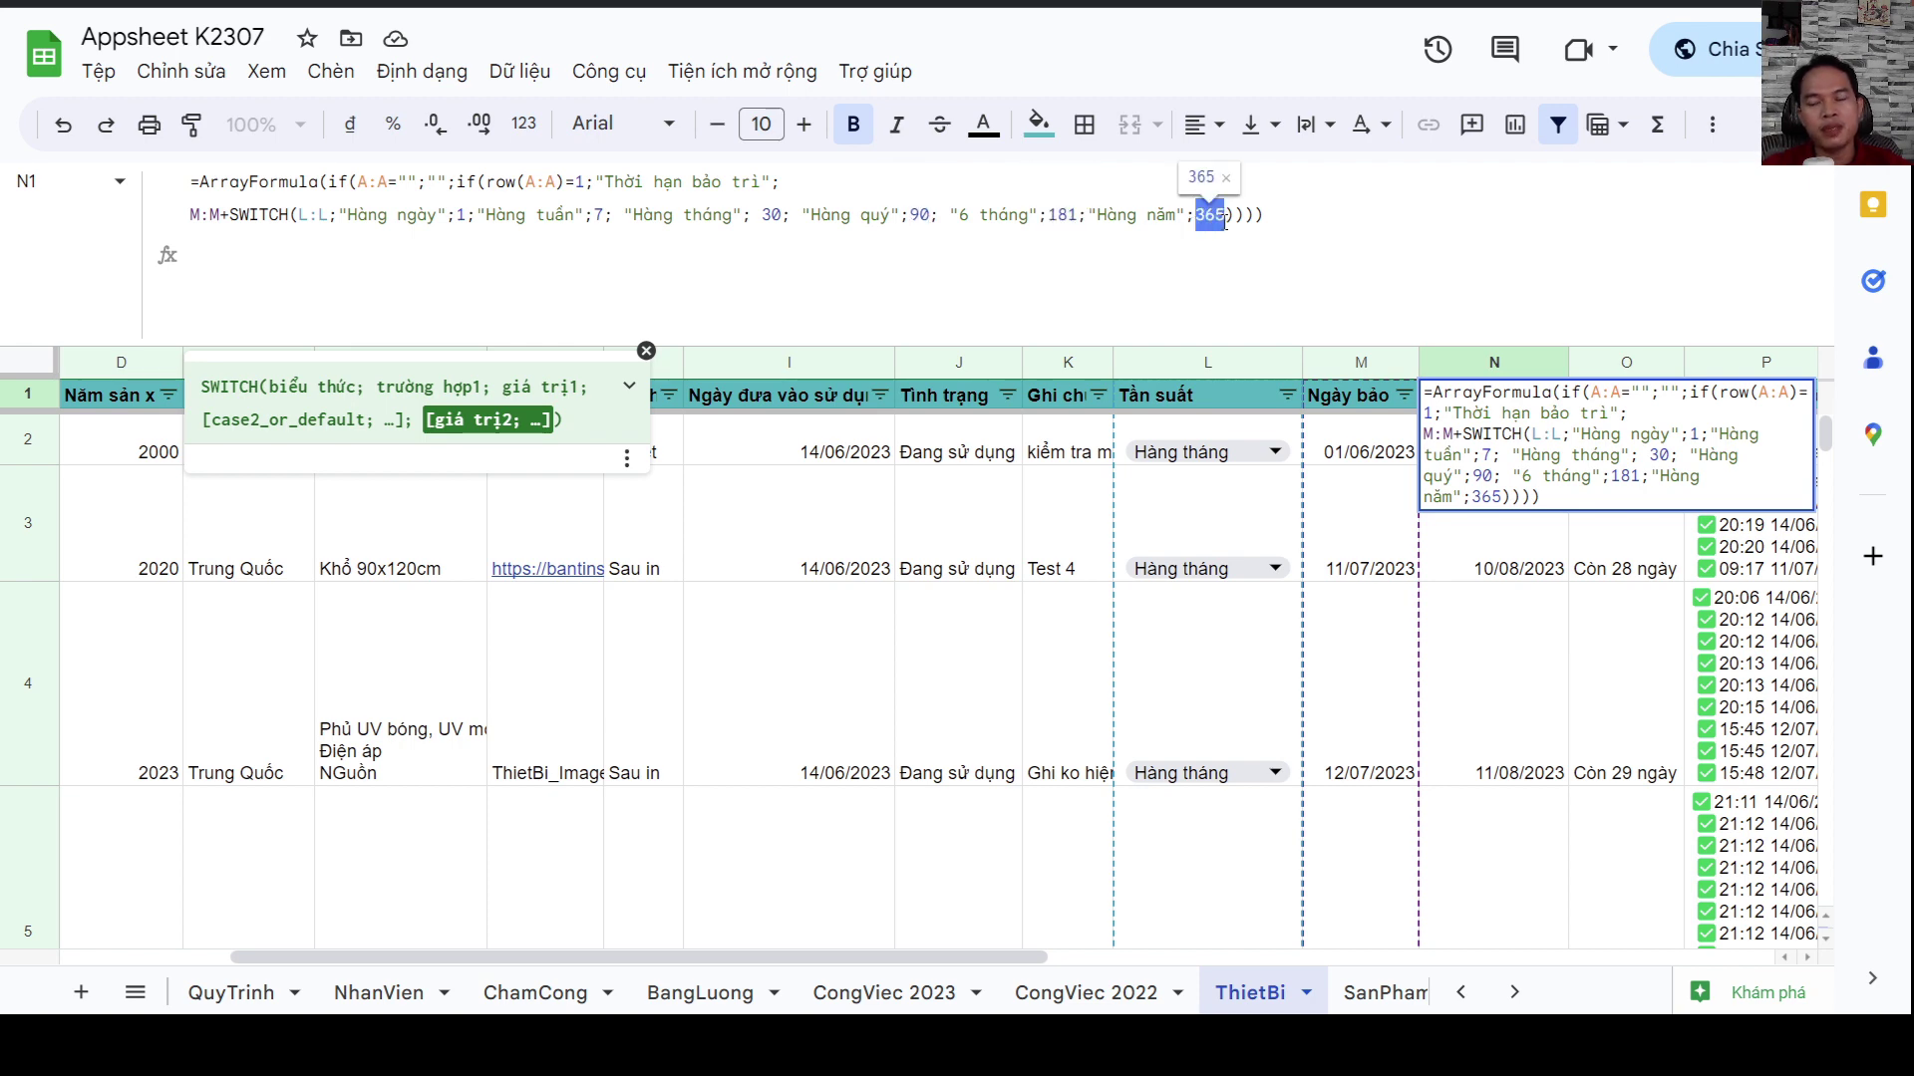
key(Tab)
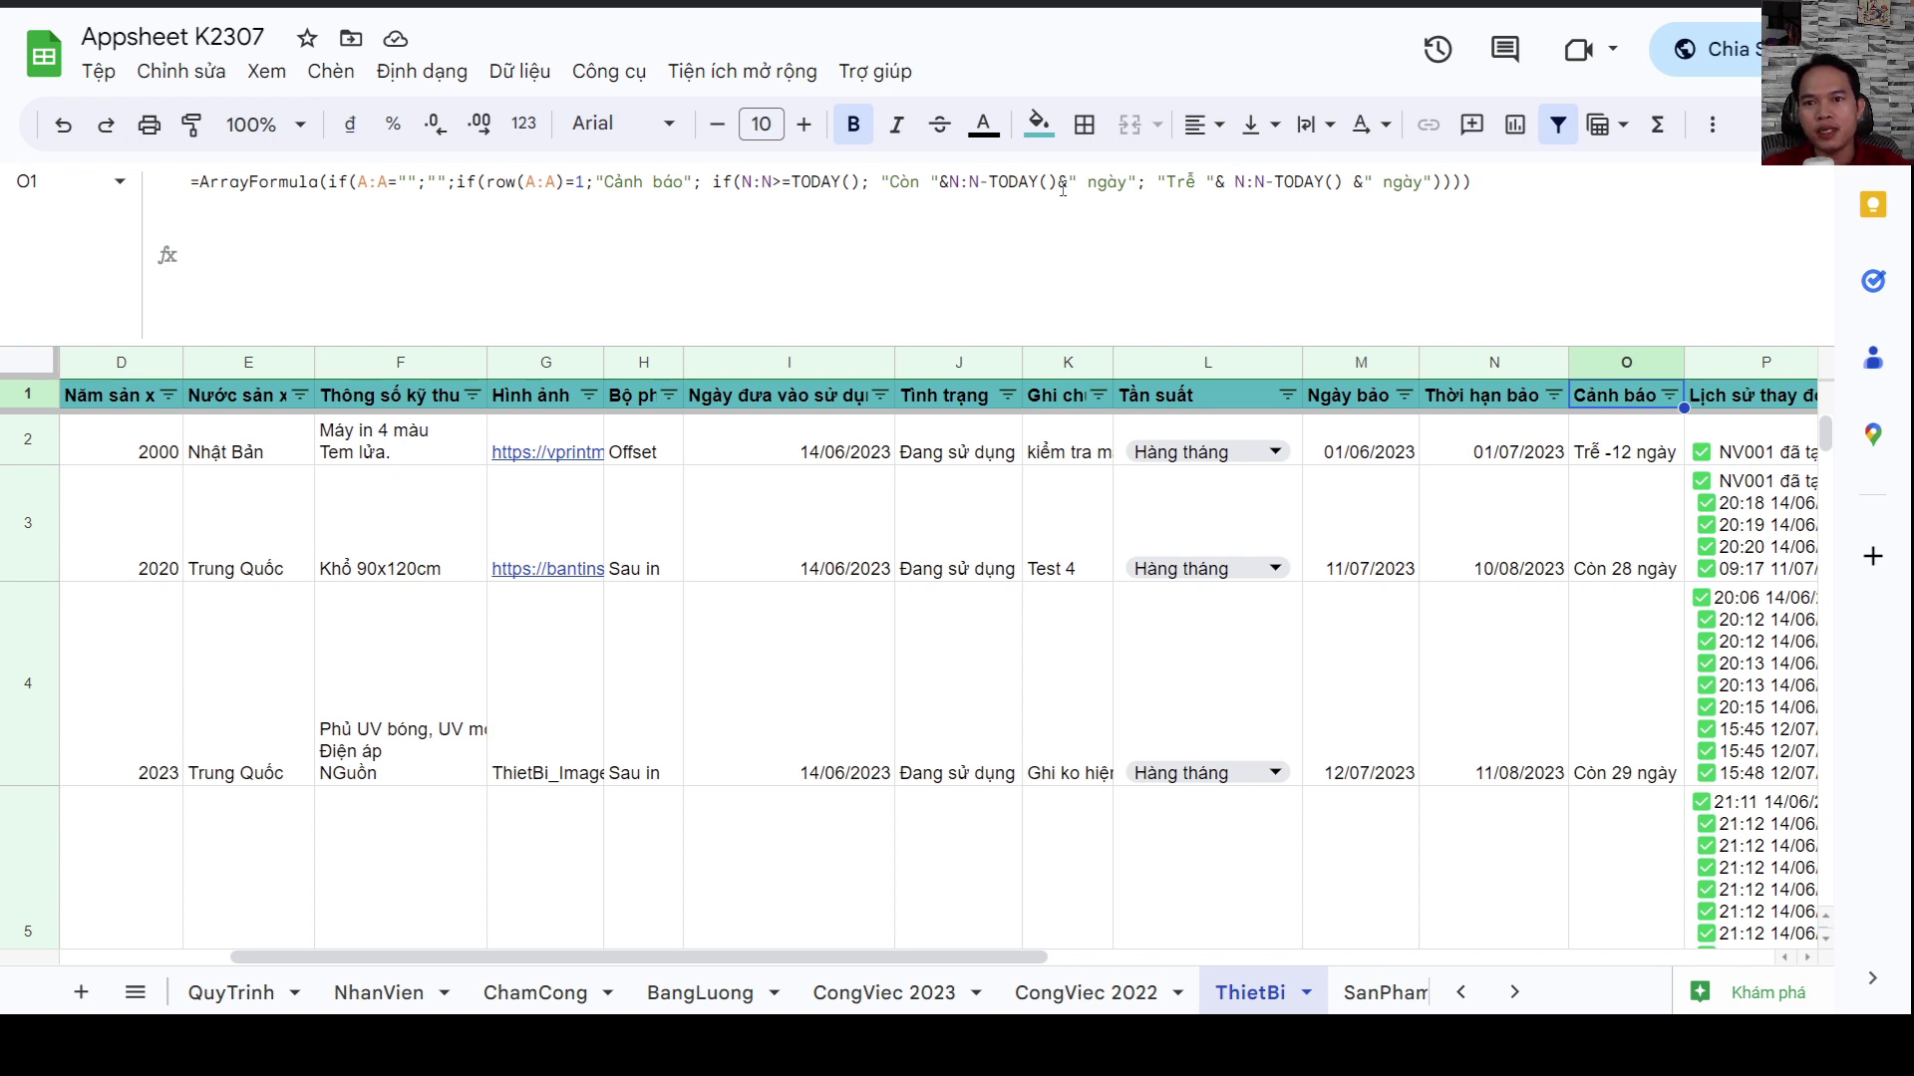
click(982, 186)
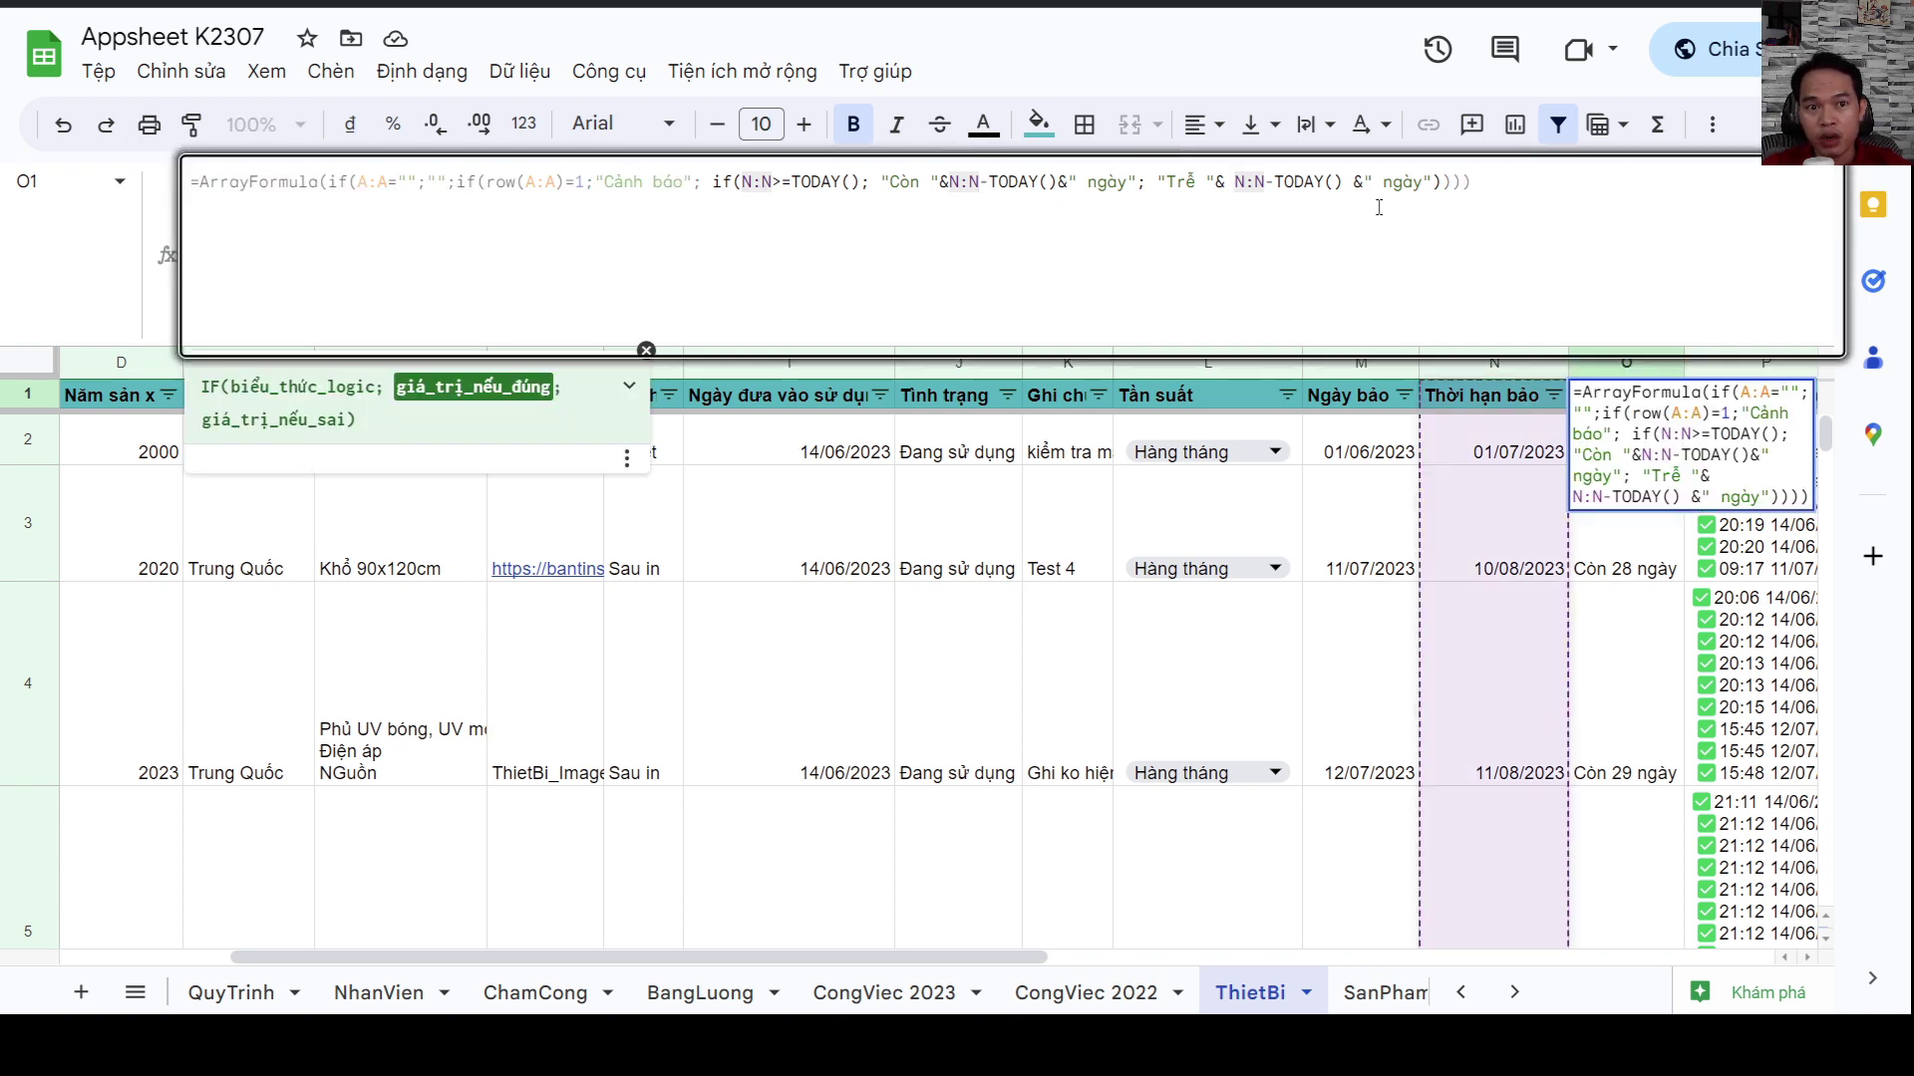
click(645, 187)
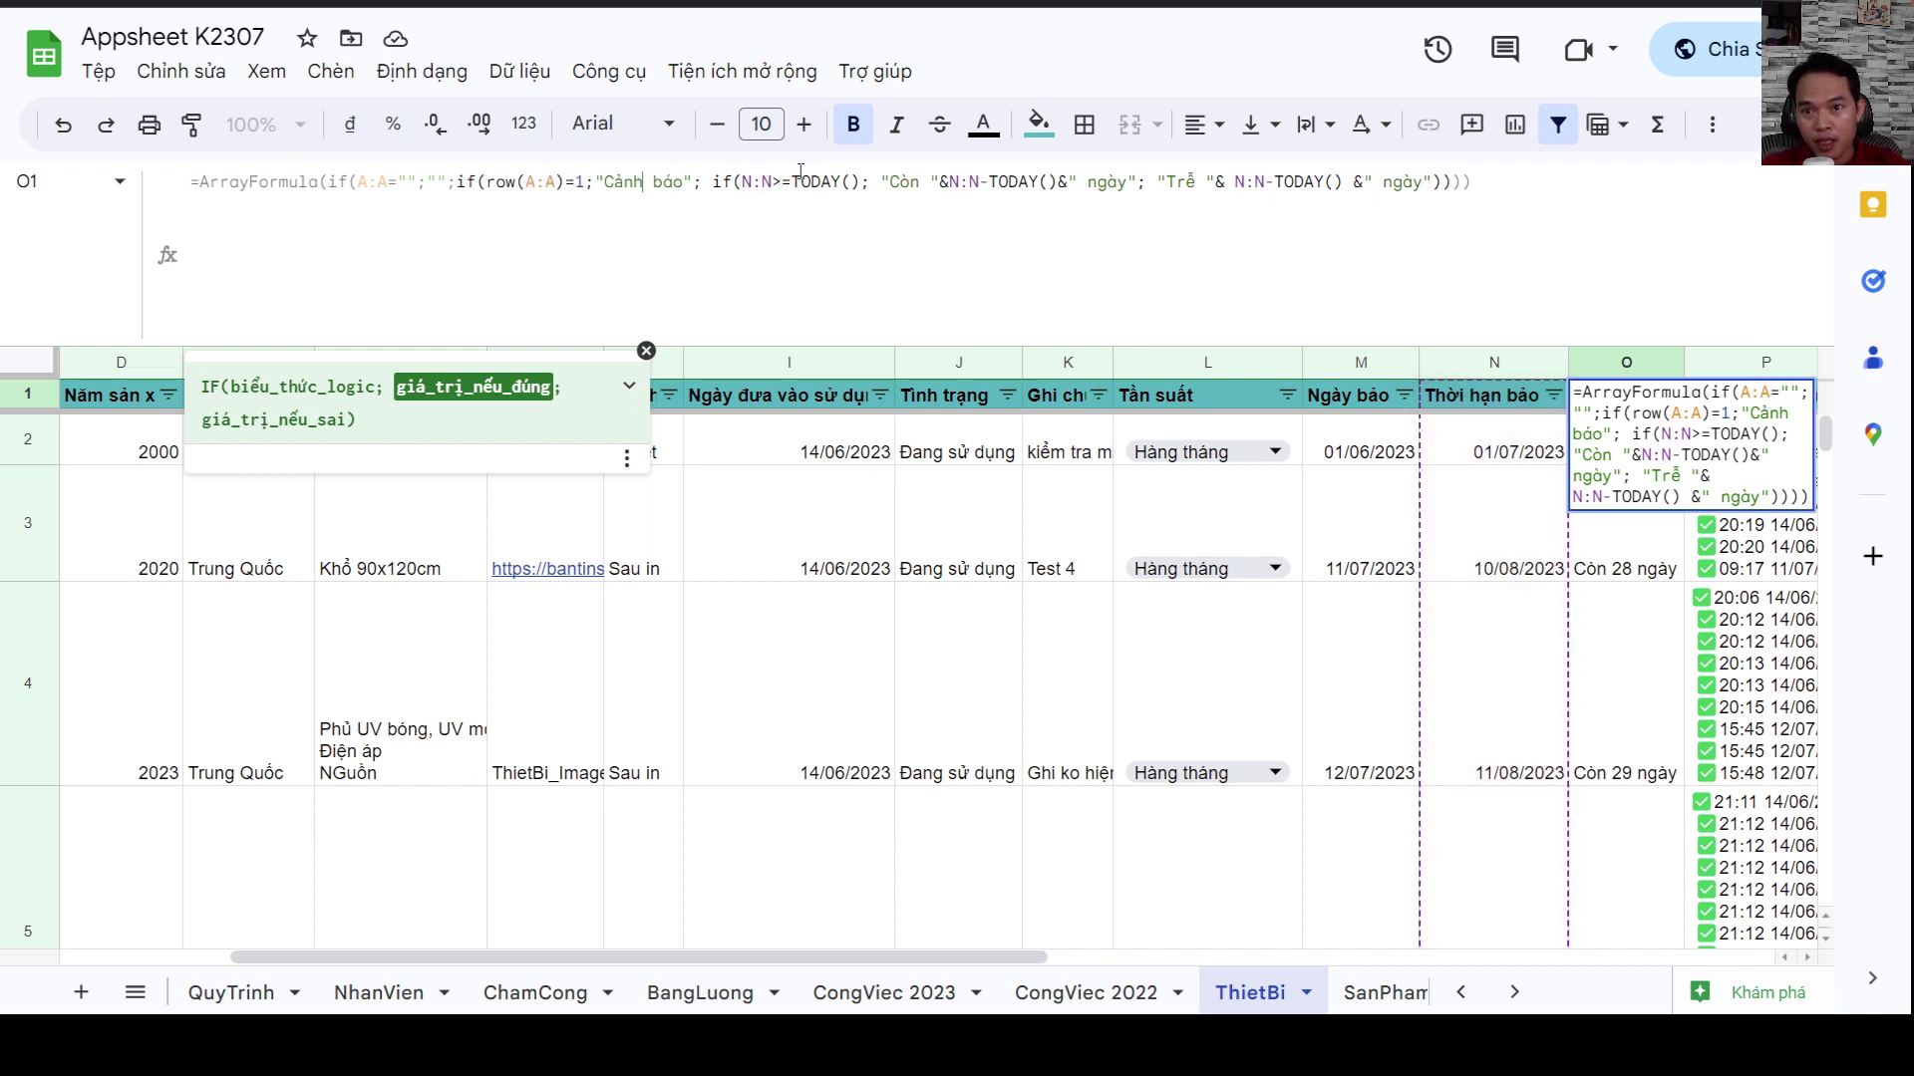
click(815, 181)
click(658, 181)
click(892, 181)
click(1185, 182)
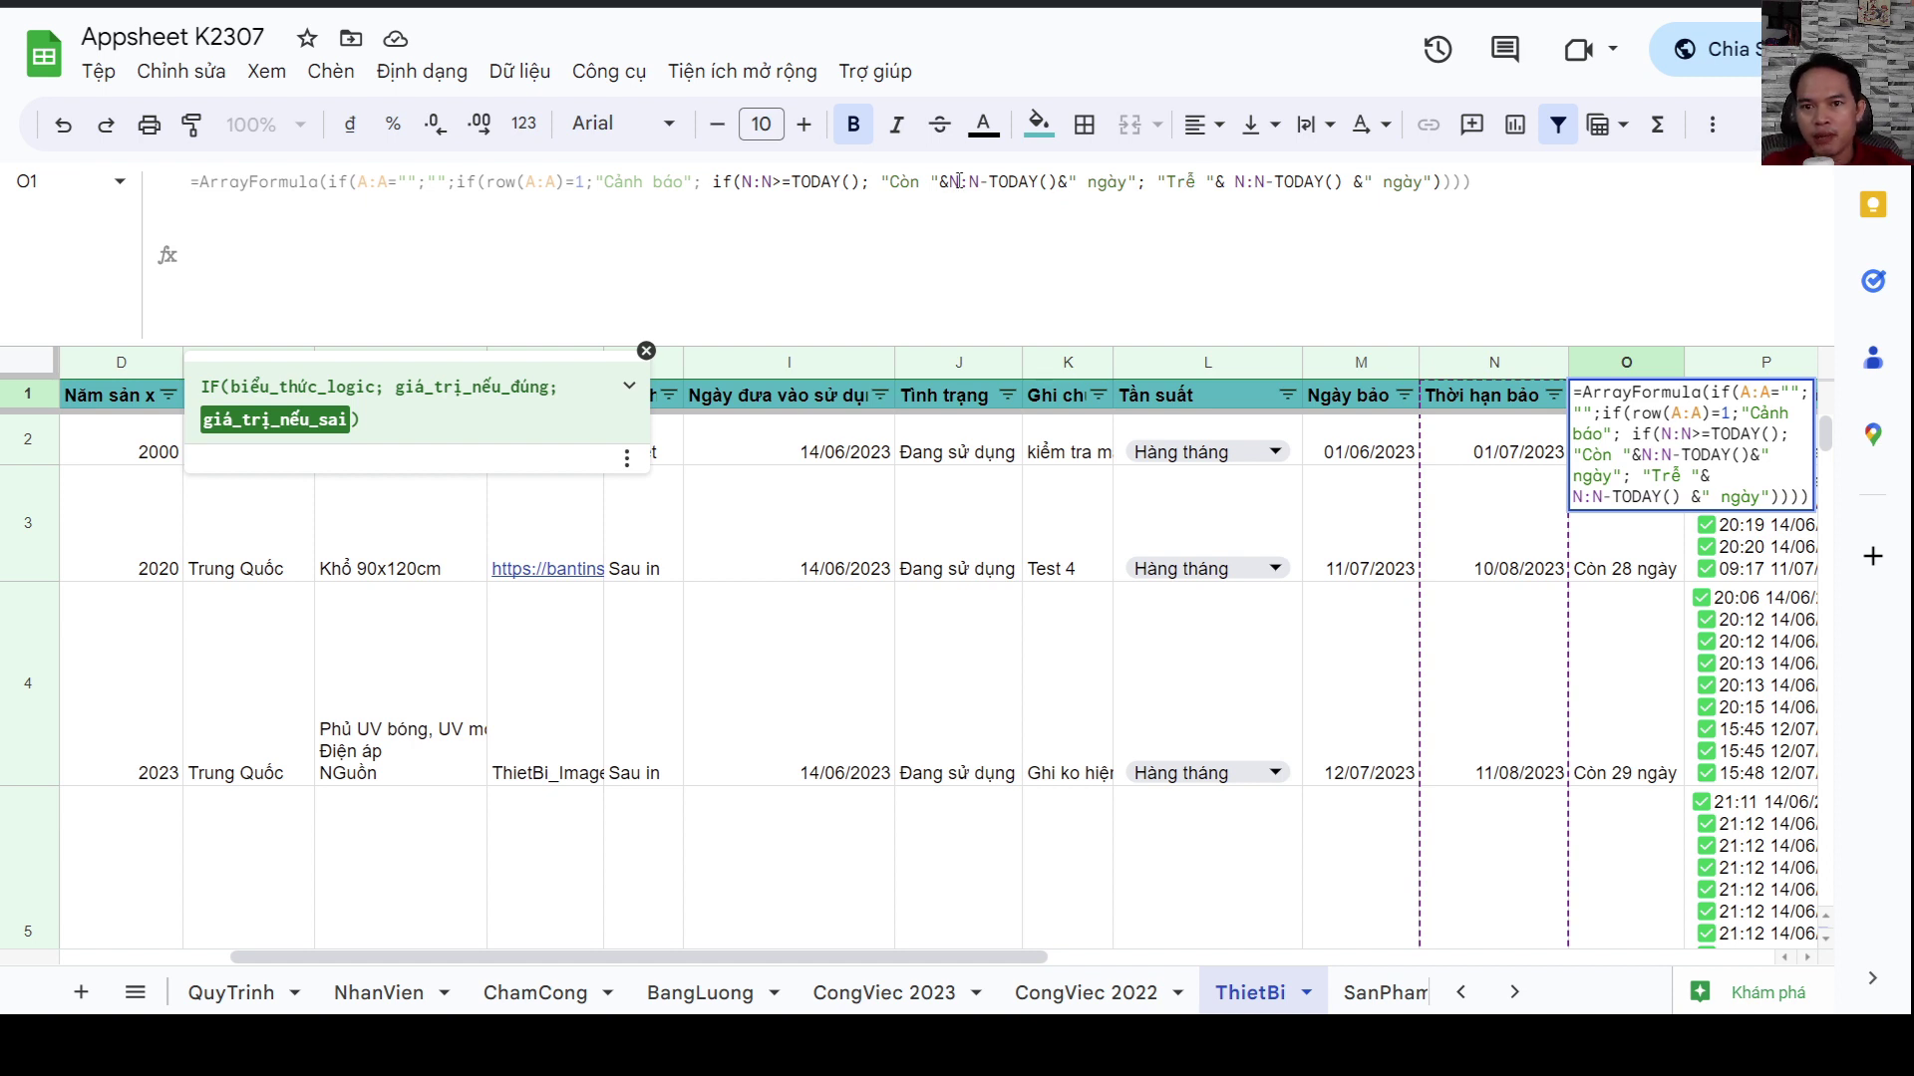
click(1257, 181)
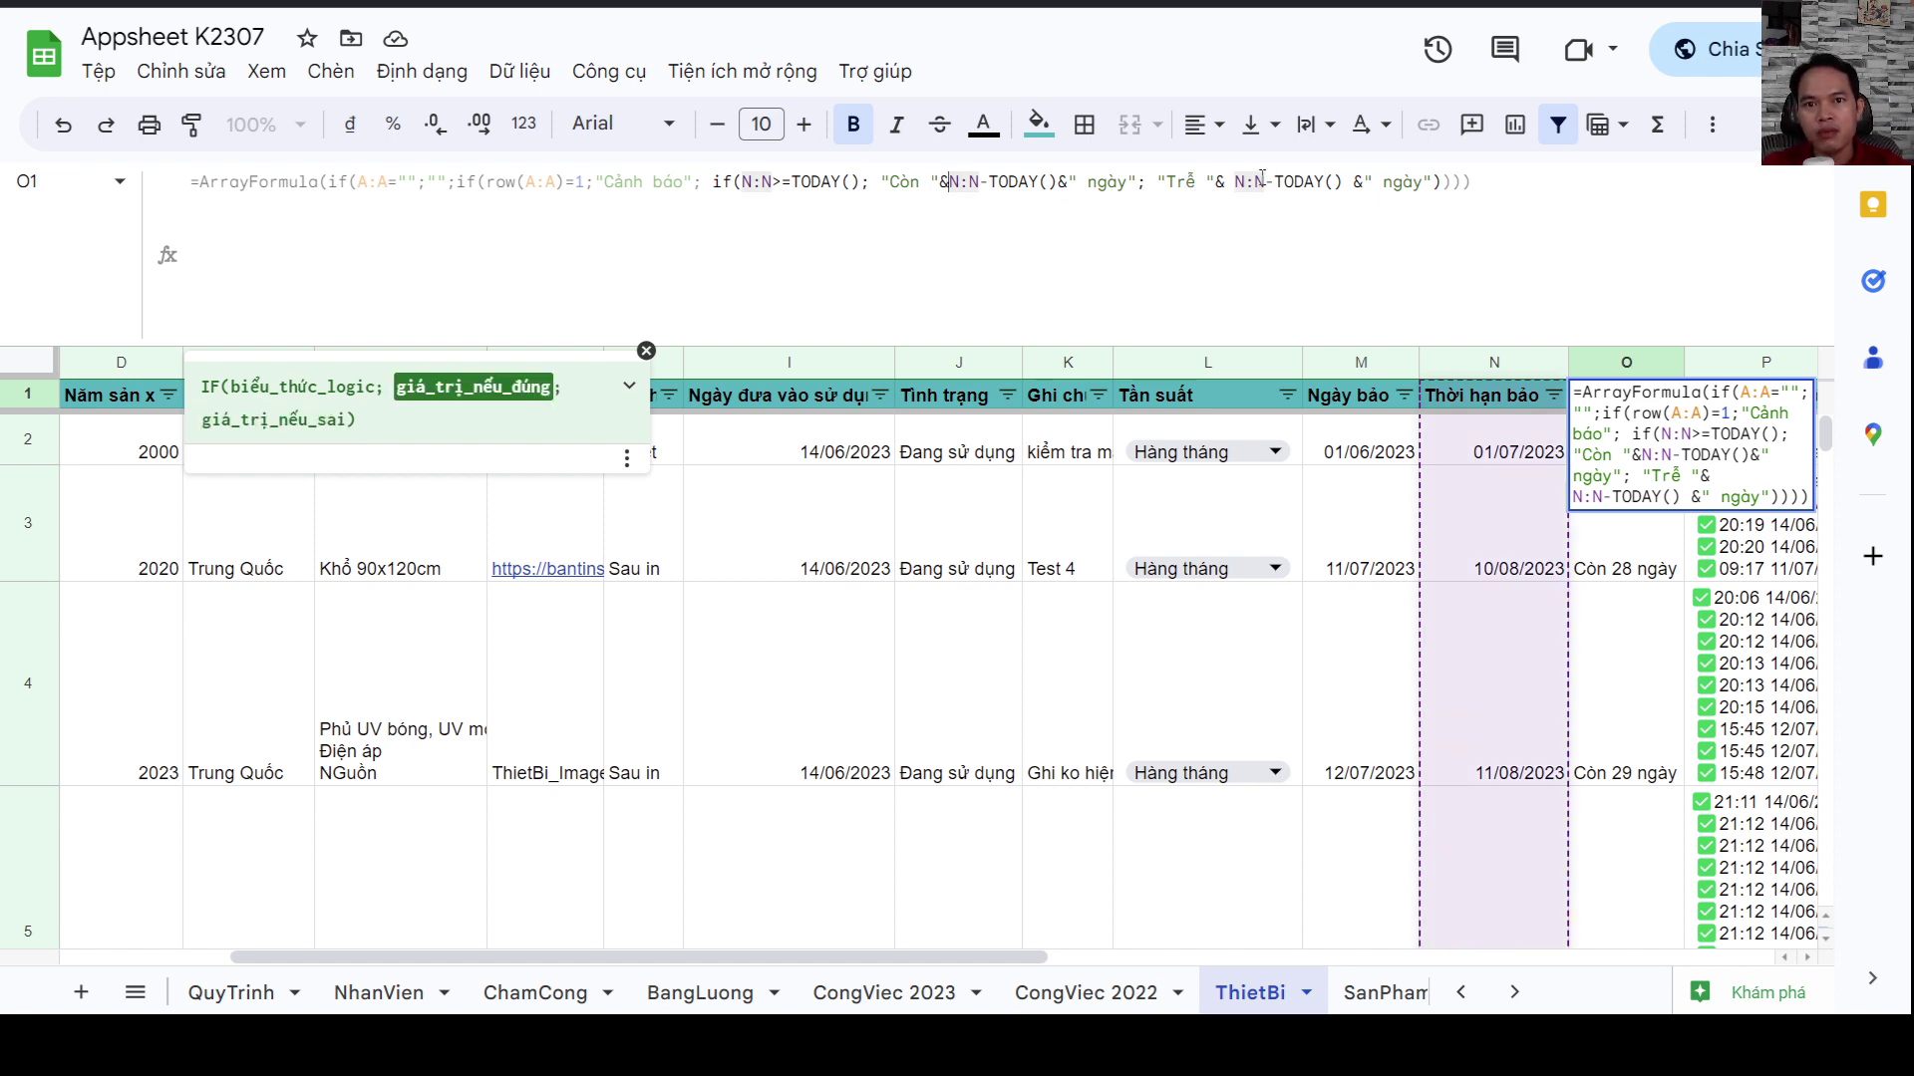
click(1346, 182)
click(873, 181)
click(1164, 183)
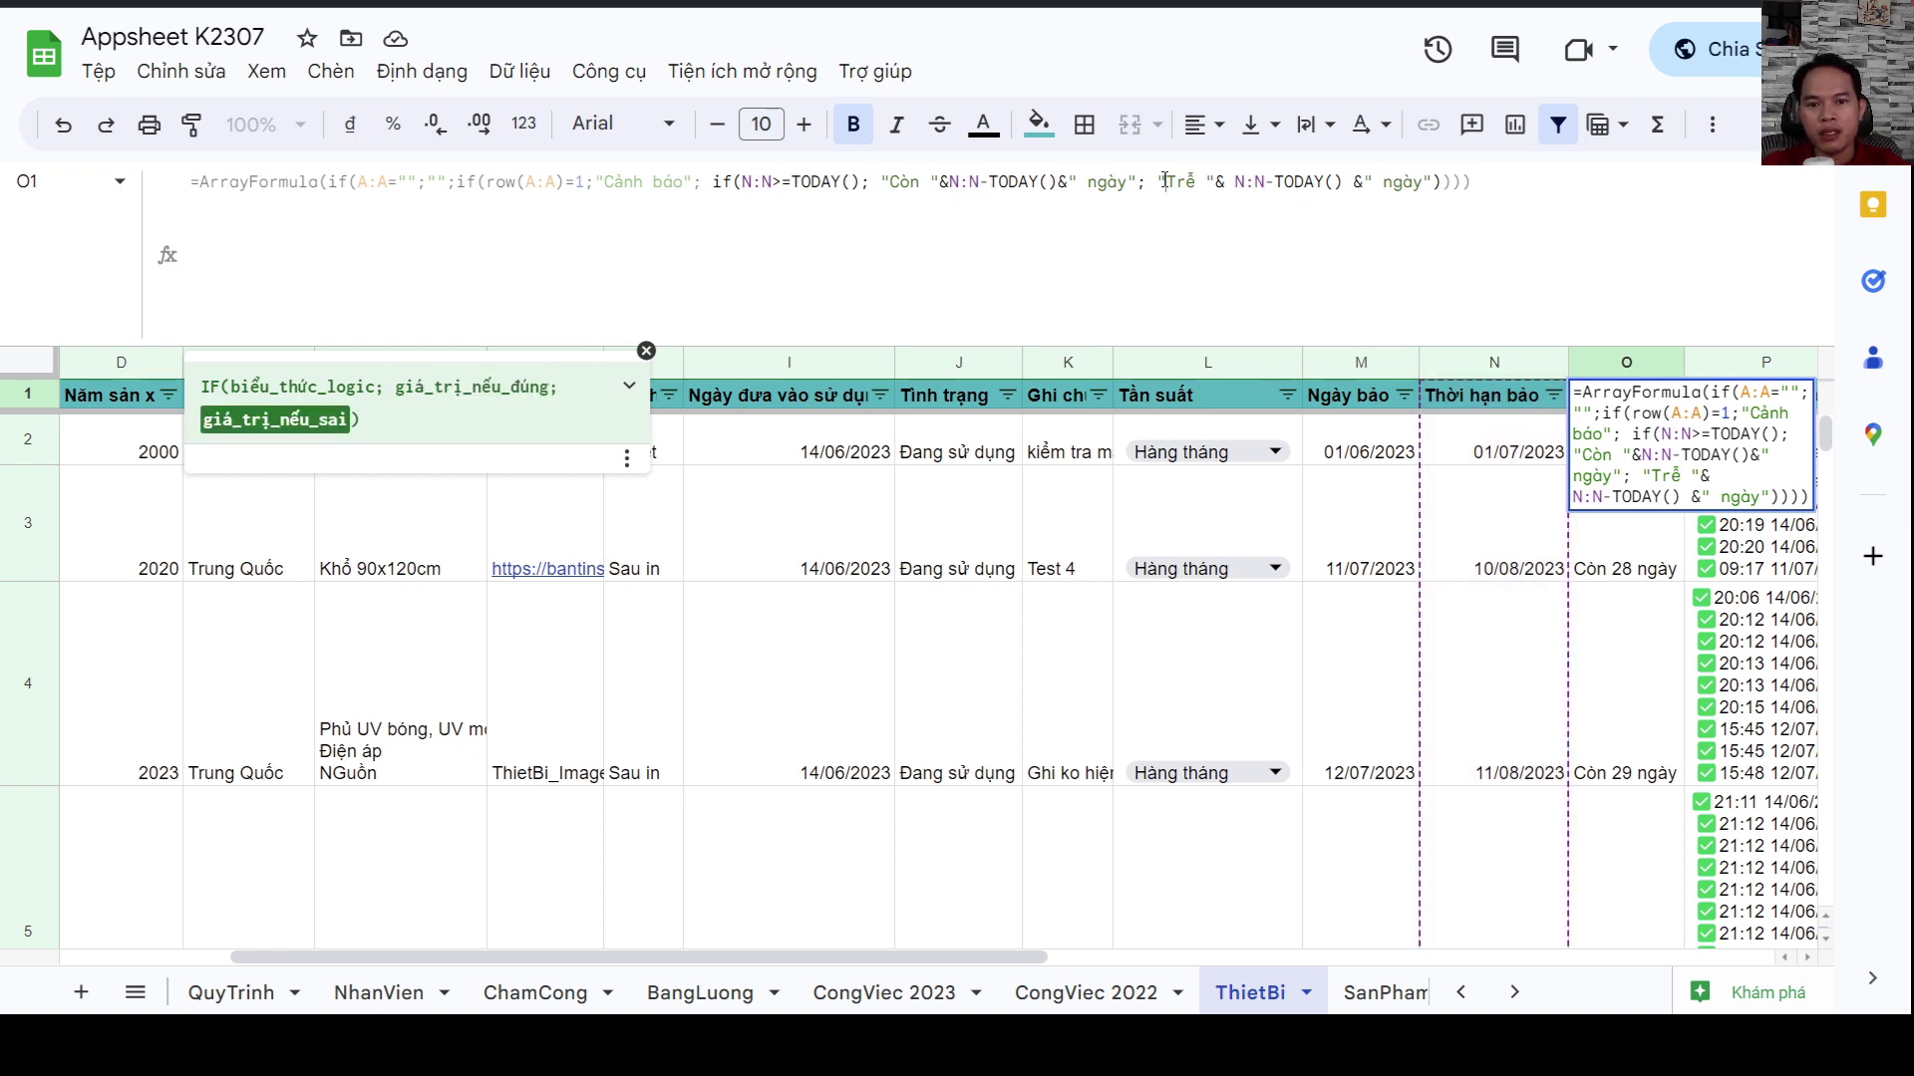
click(763, 181)
click(955, 181)
click(1097, 181)
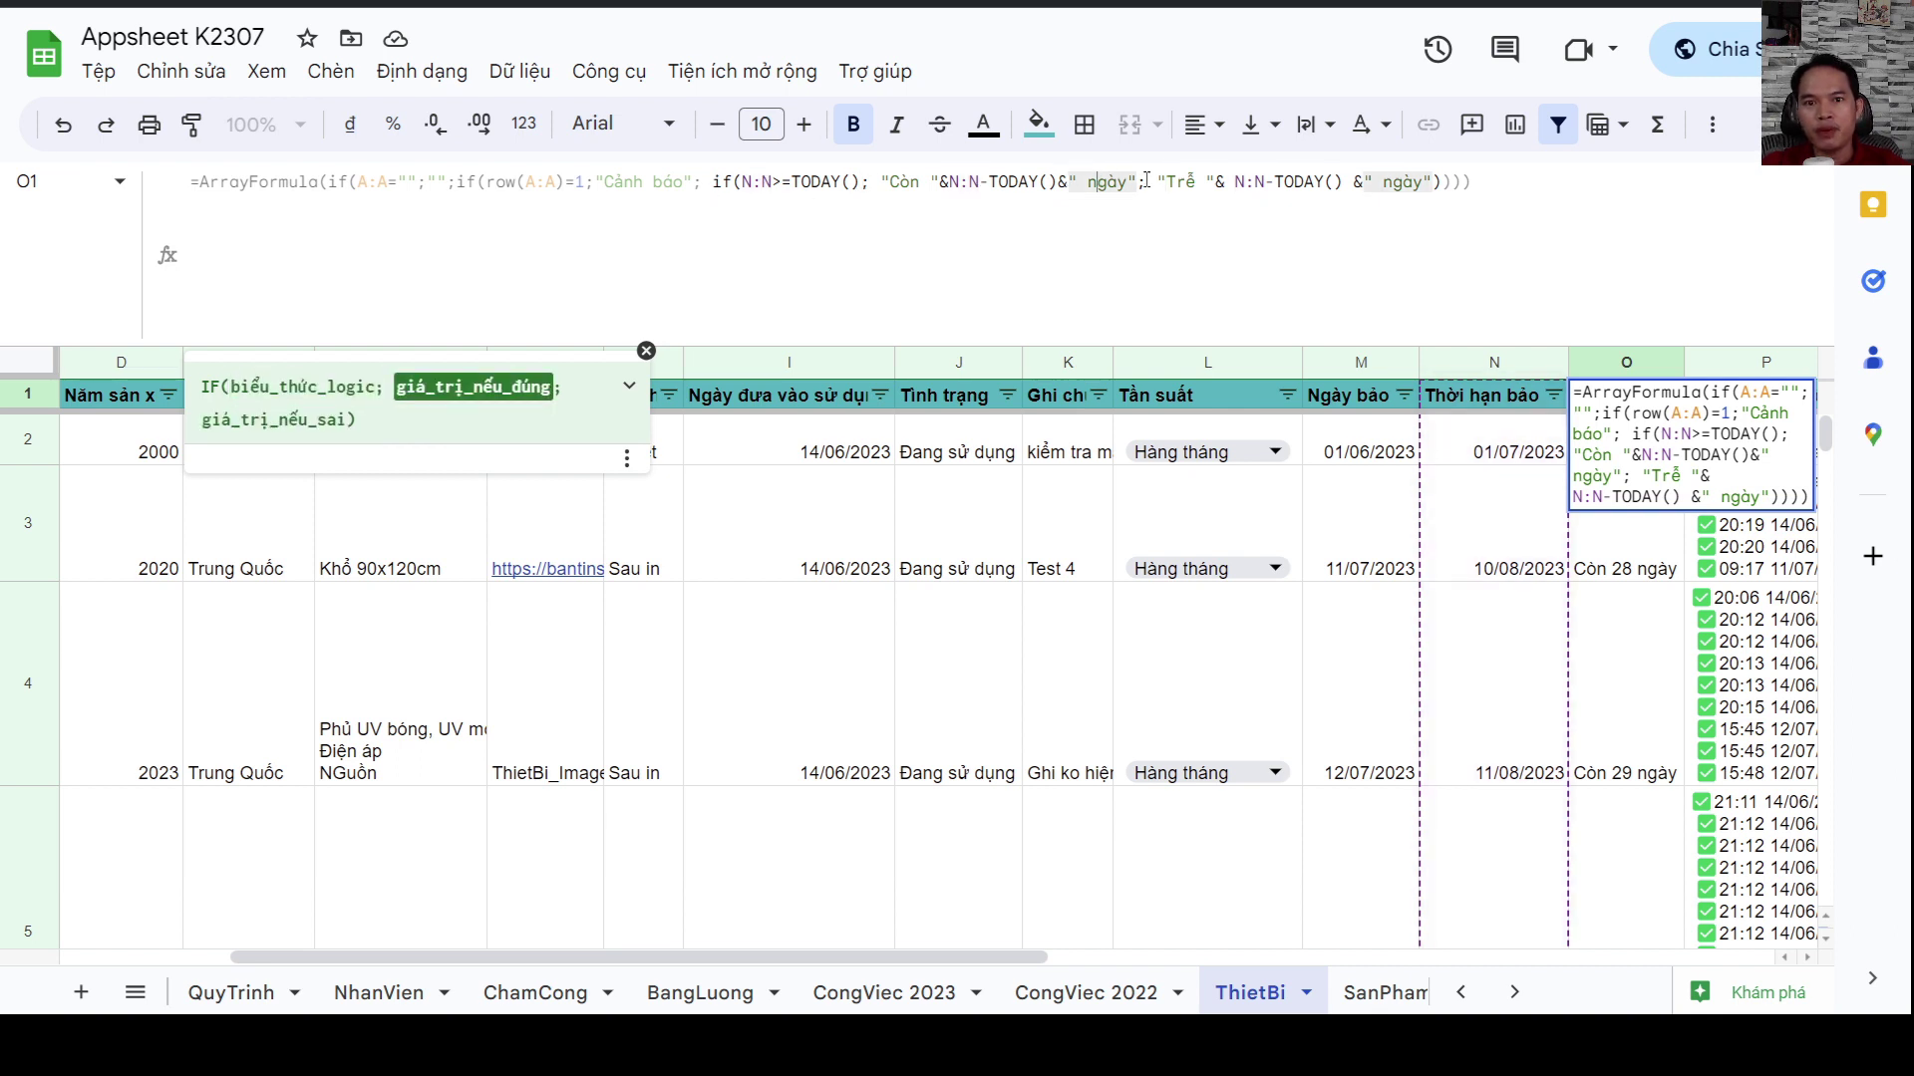
click(1160, 181)
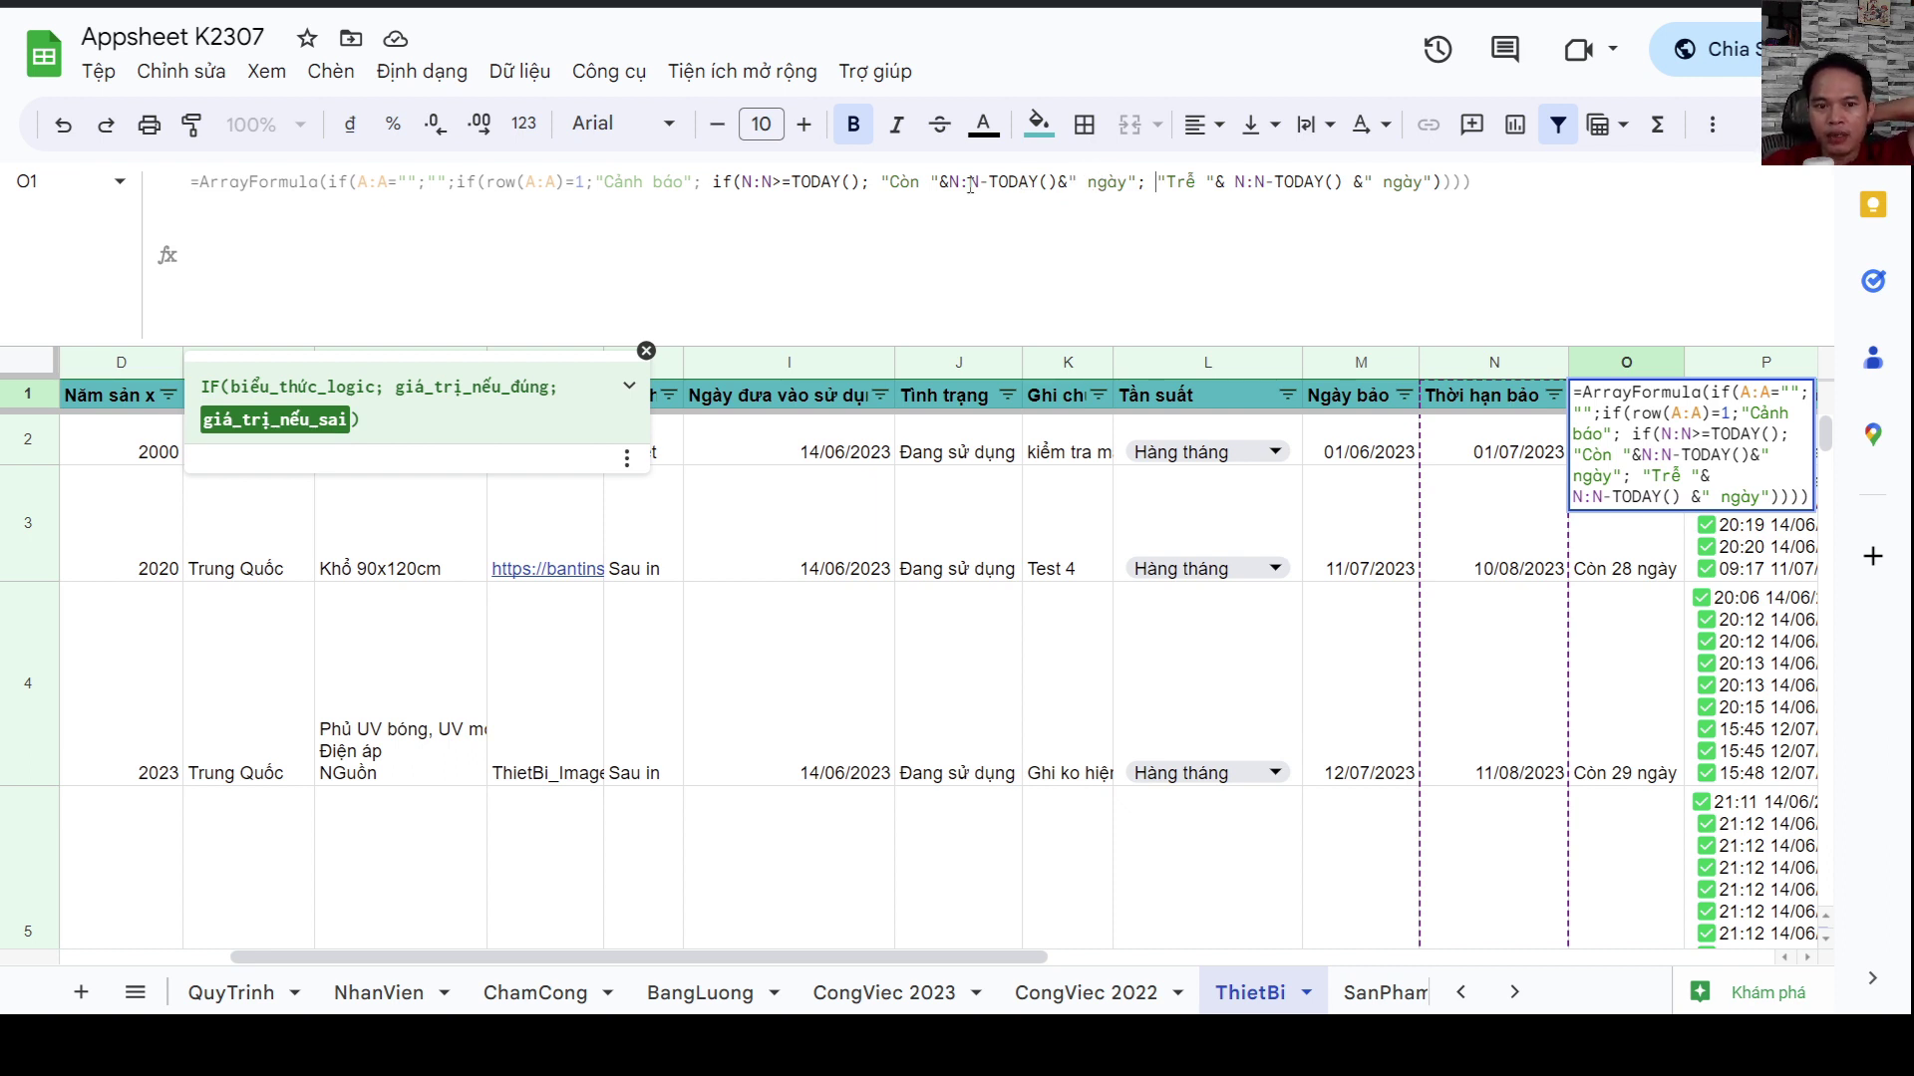
key(Tab)
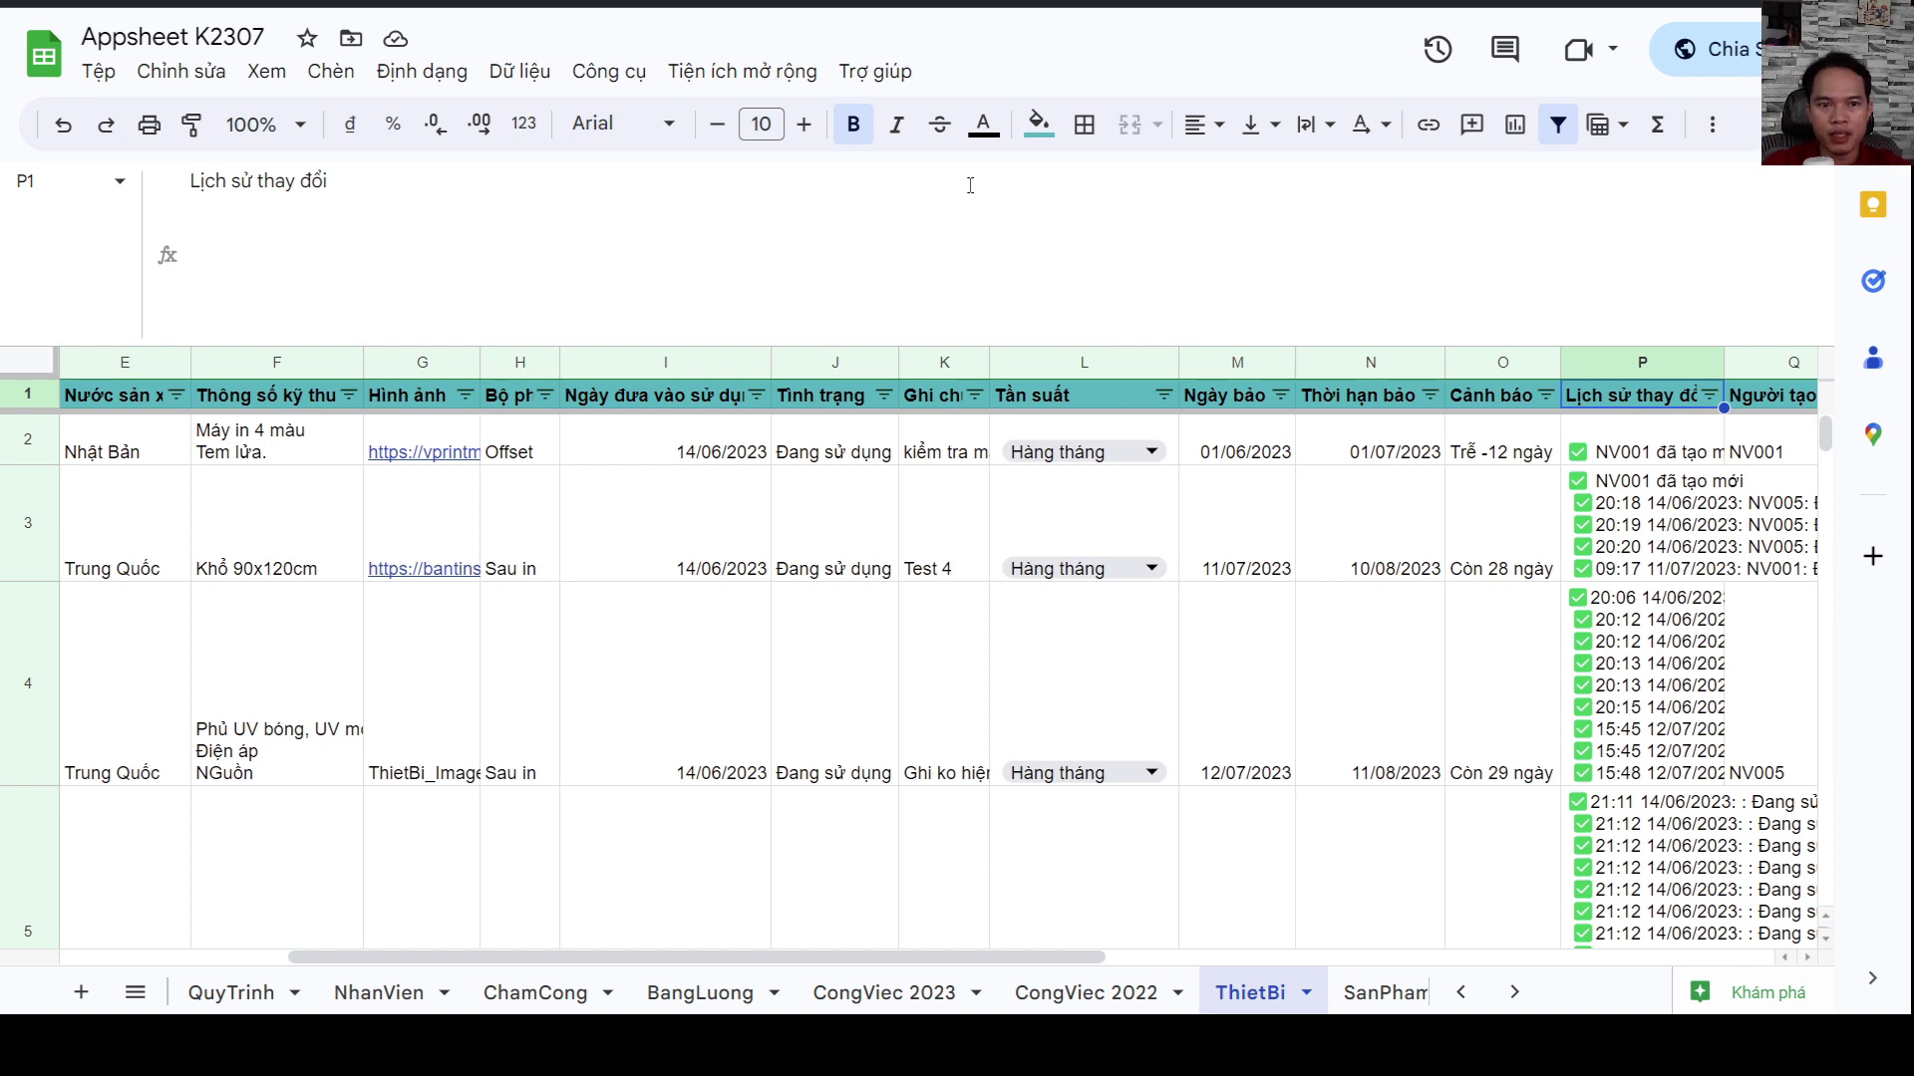
click(1545, 395)
scroll(1423, 763, down, 3)
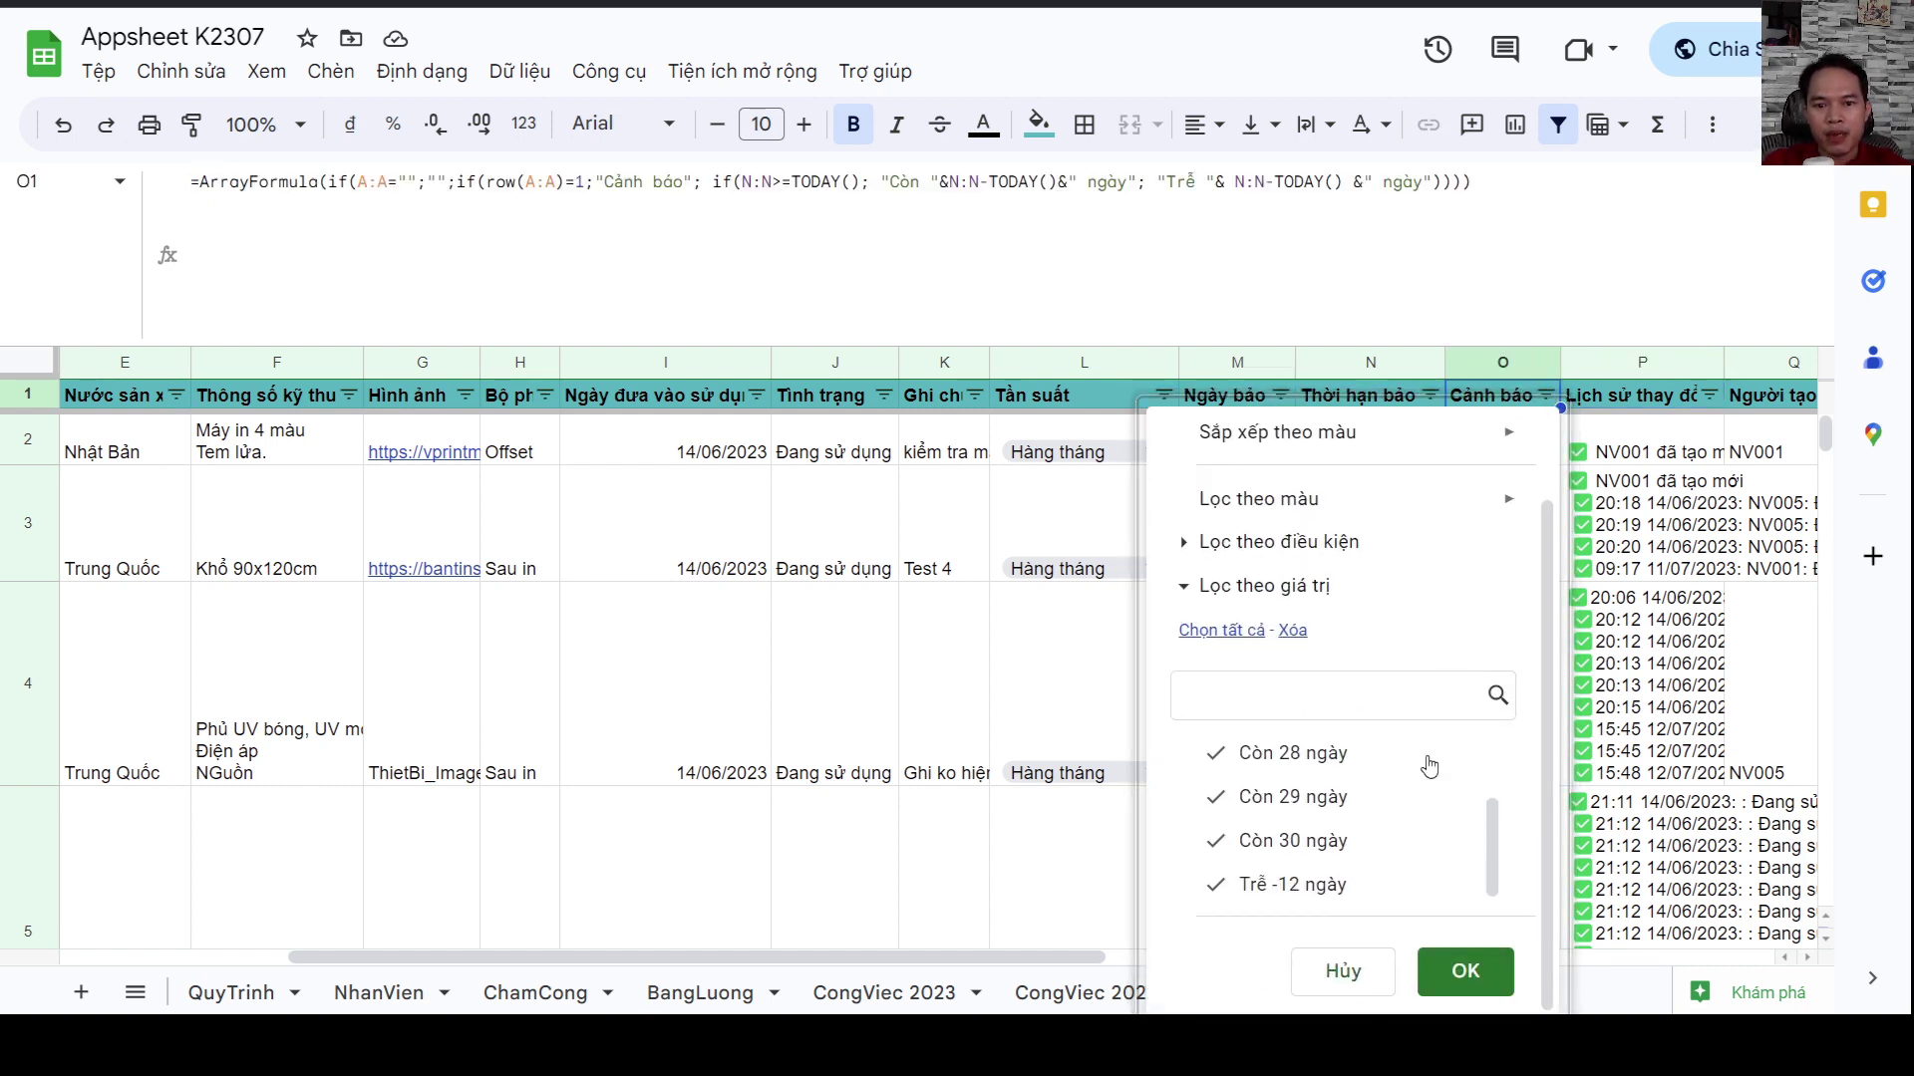
scroll(1426, 768, up, 3)
click(1291, 628)
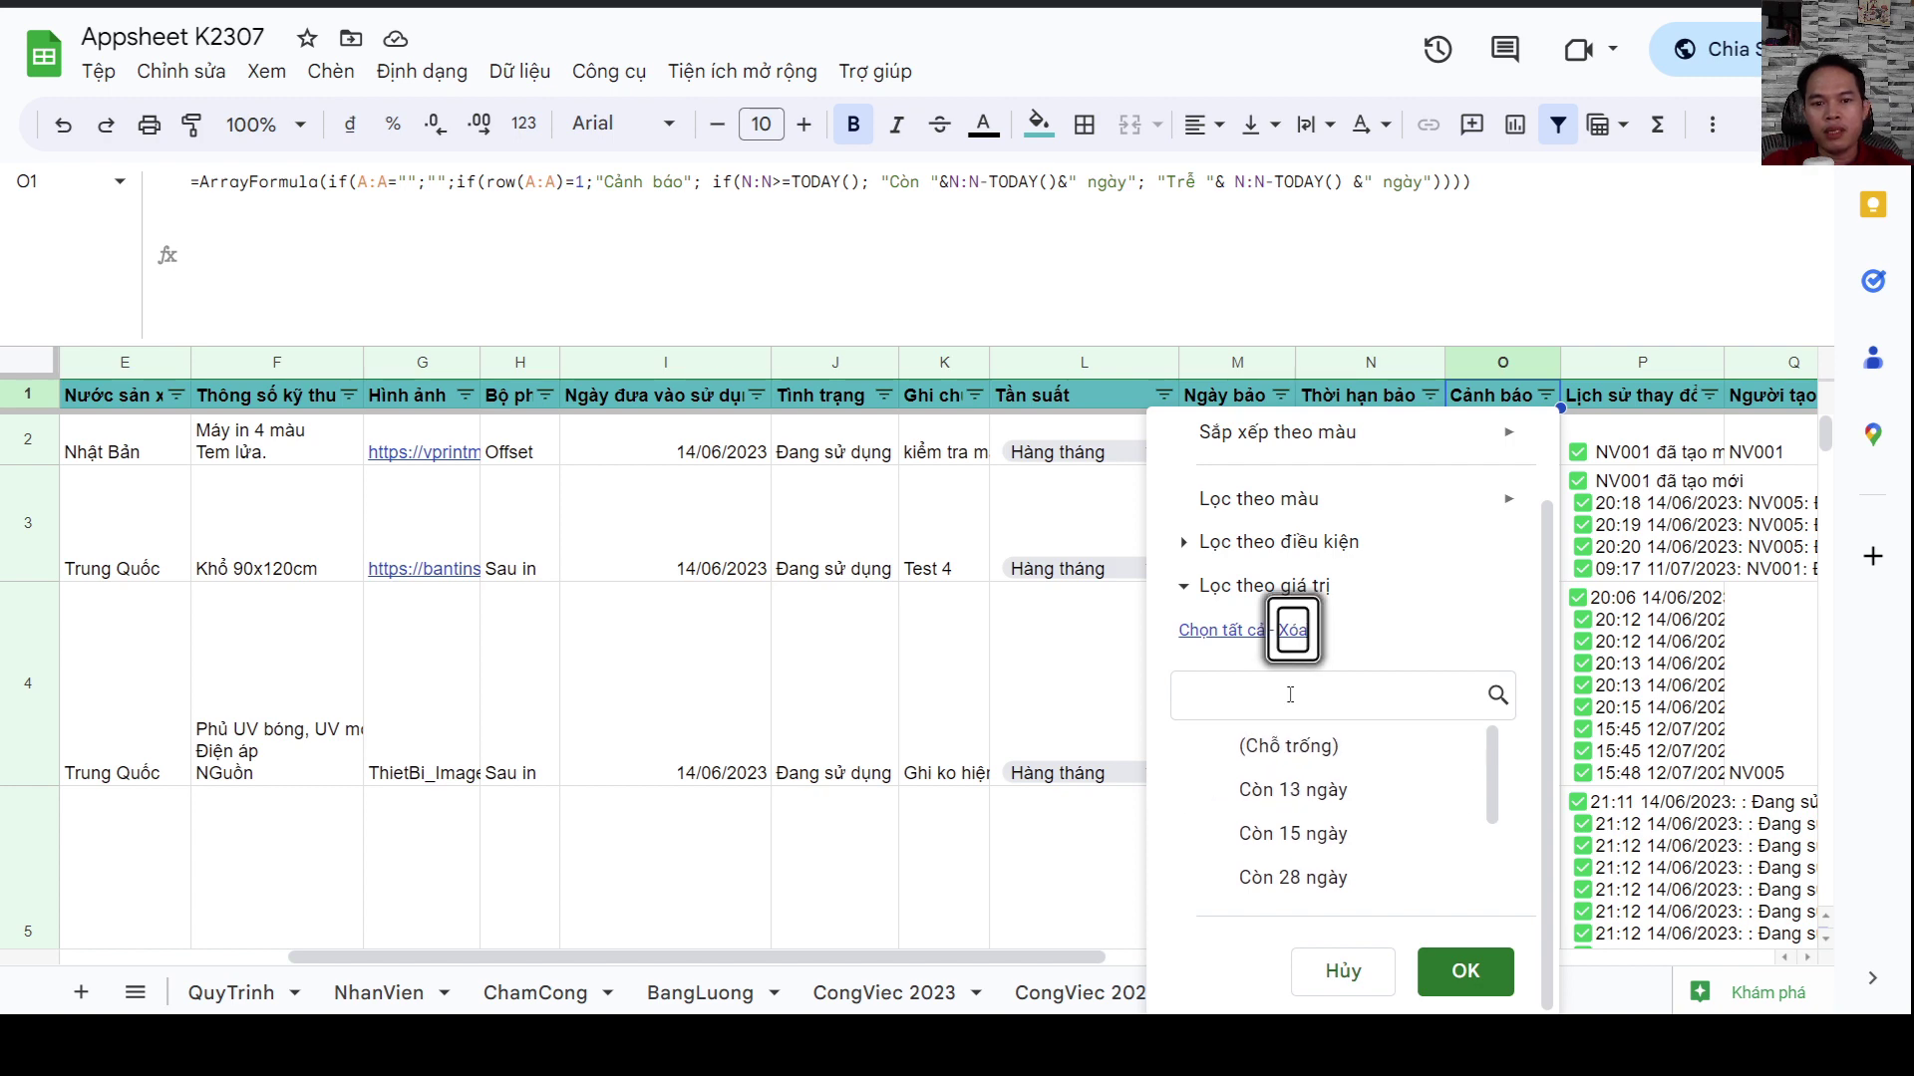
scroll(1446, 887, down, 3)
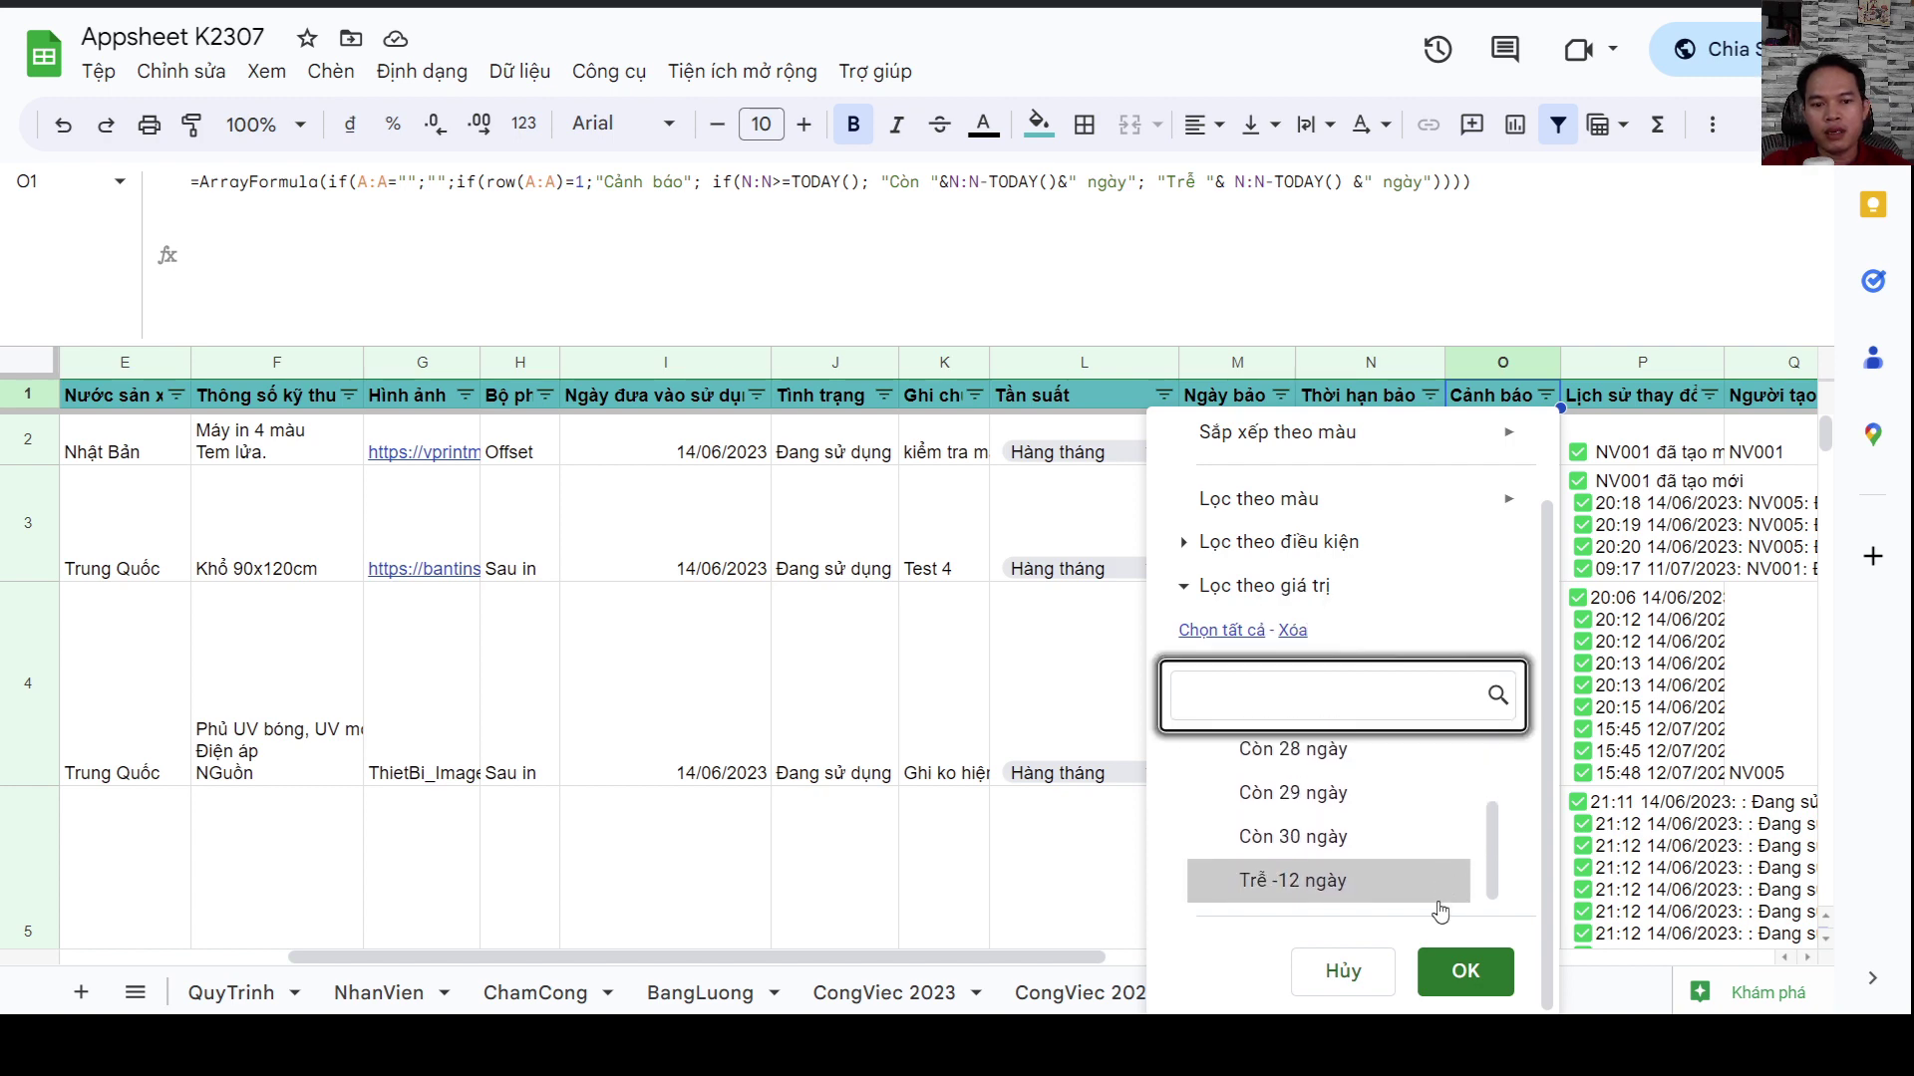
click(1466, 971)
click(1546, 396)
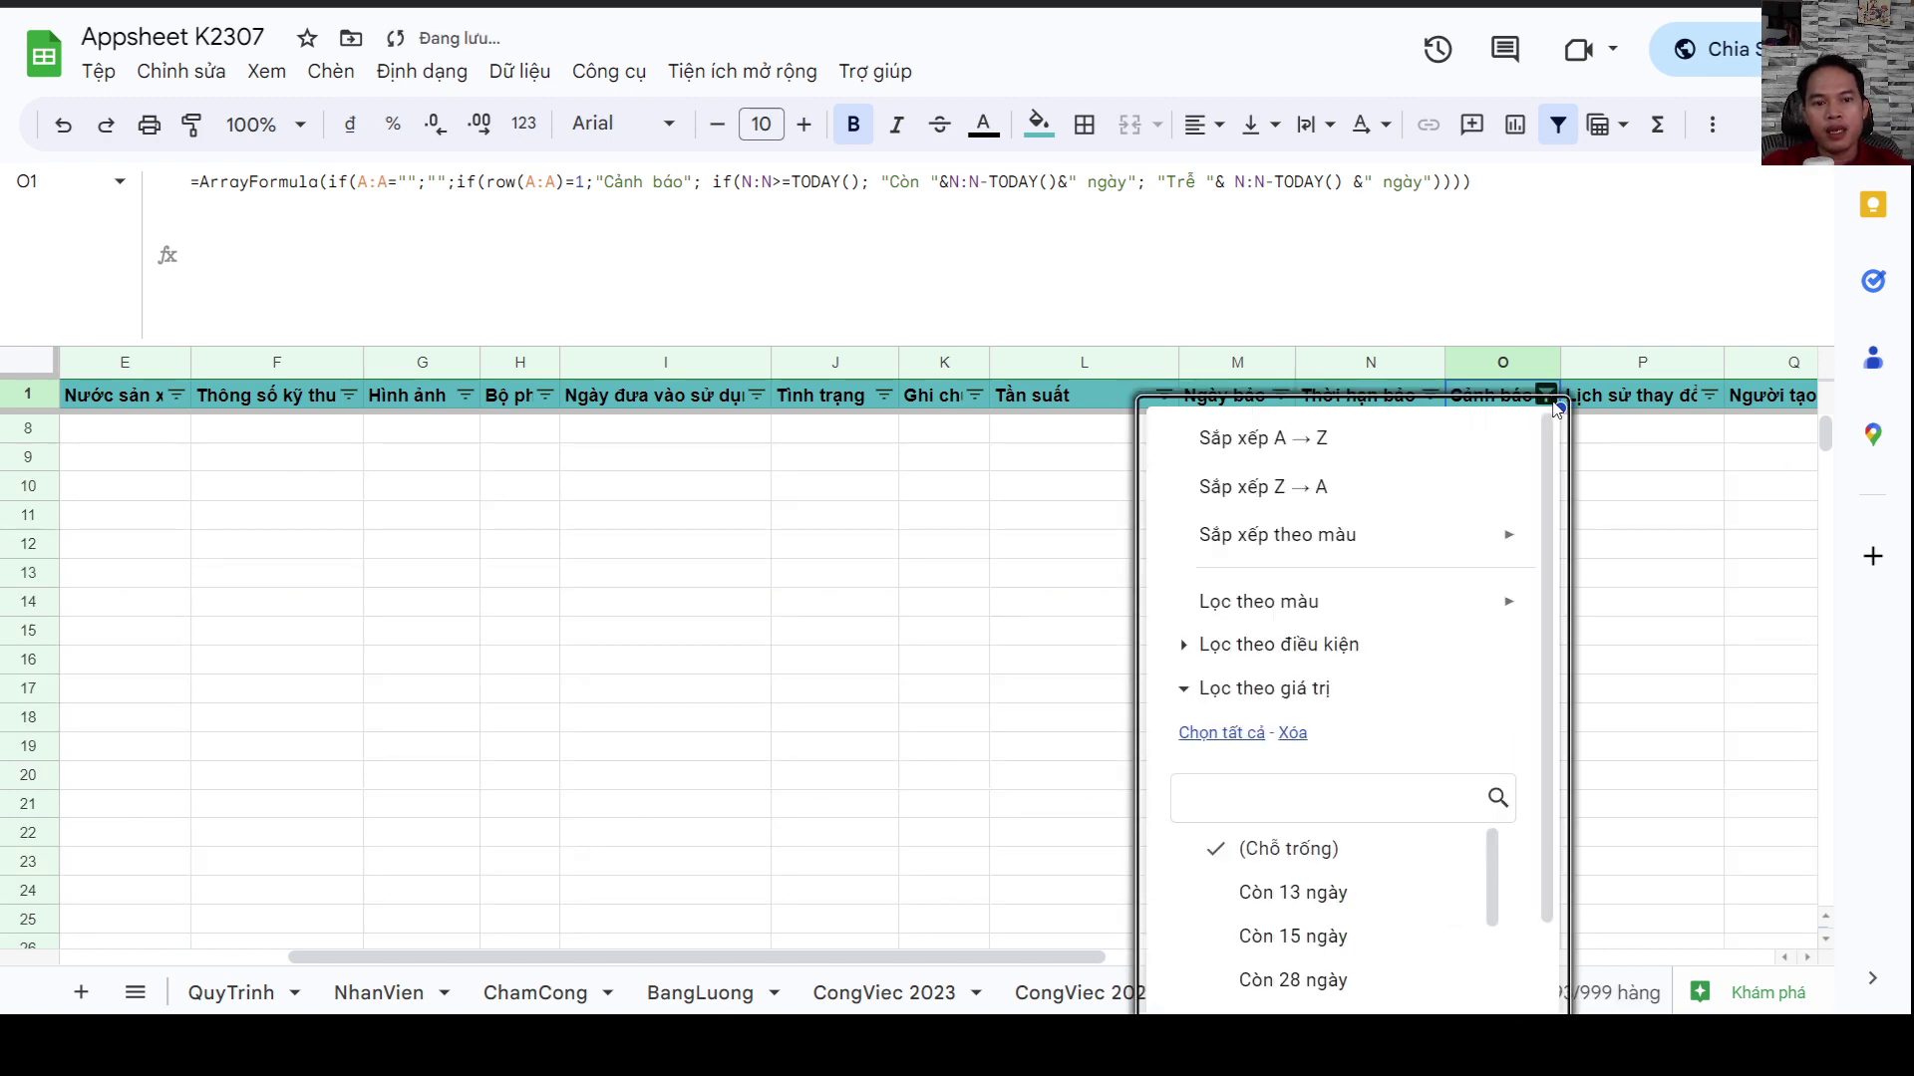
click(1218, 734)
scroll(1445, 845, down, 3)
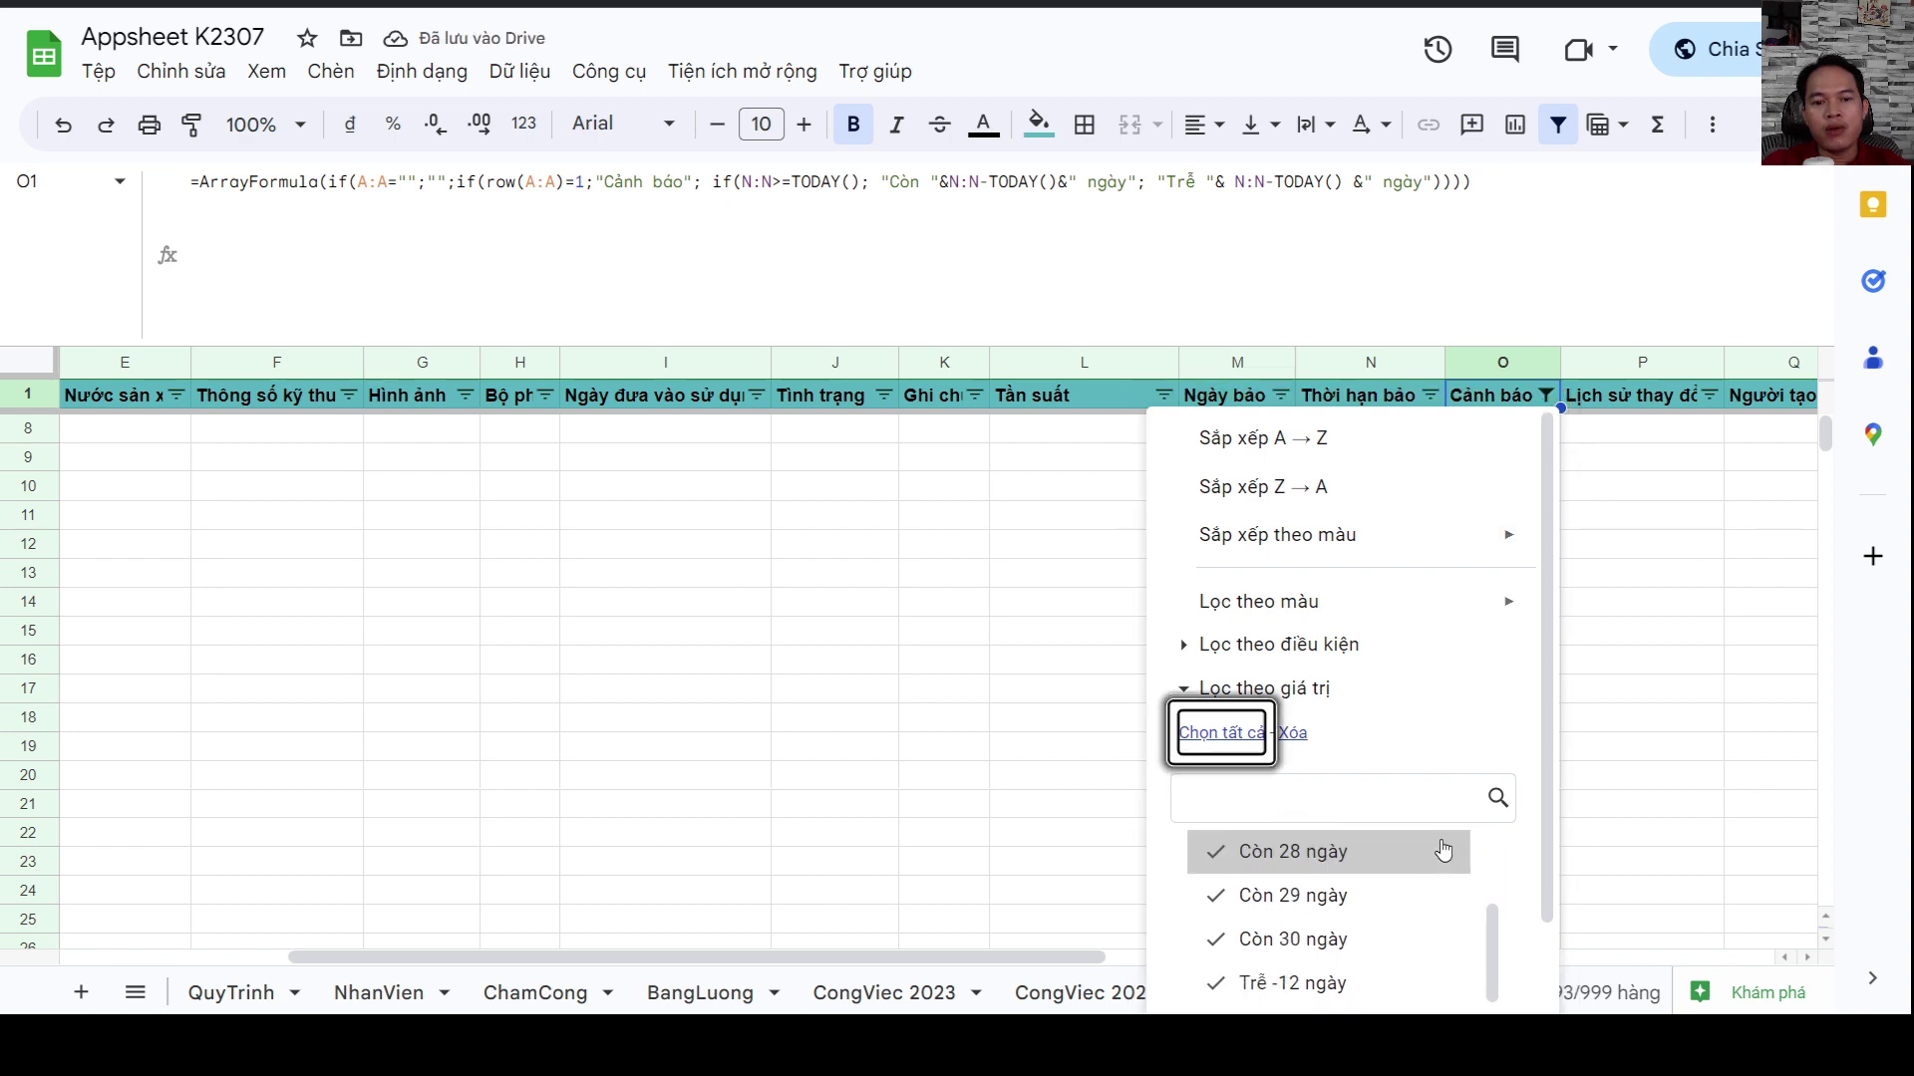
scroll(1485, 797, down, 2)
click(1462, 967)
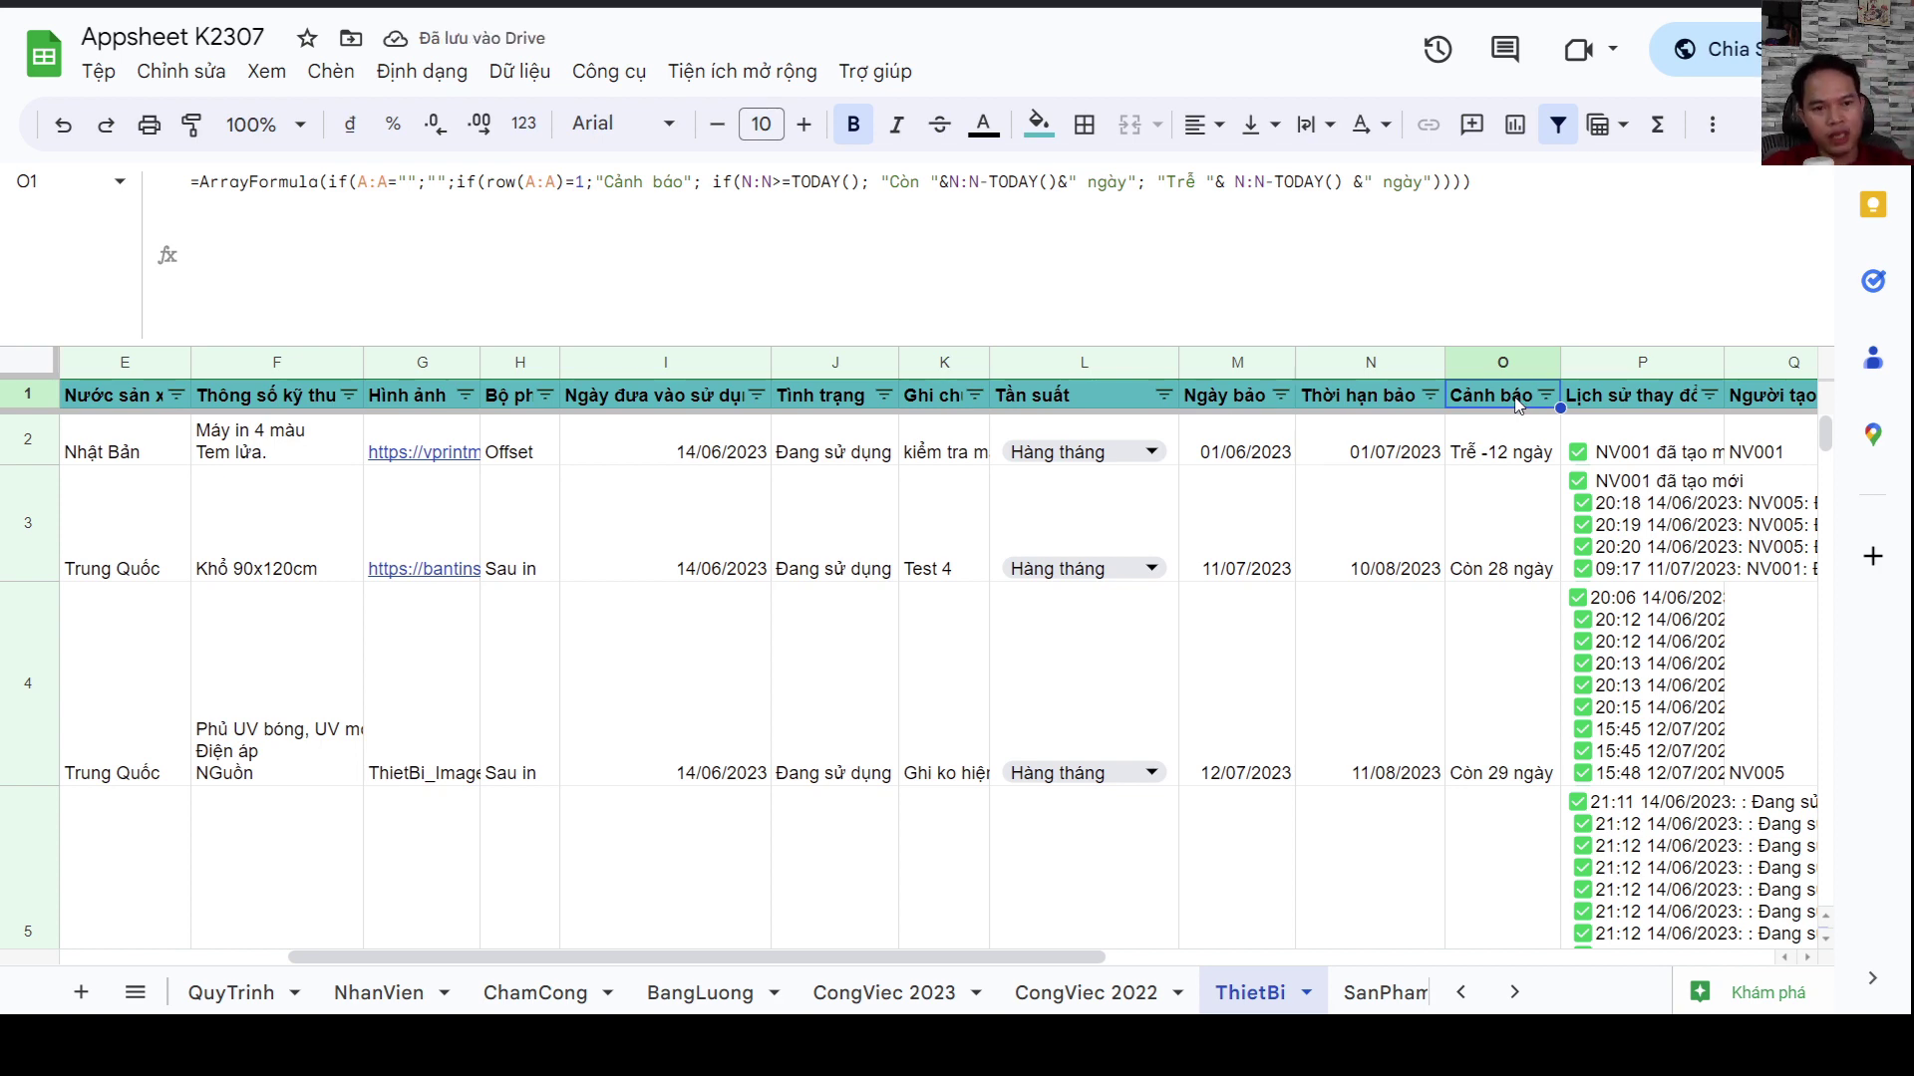
key(Right)
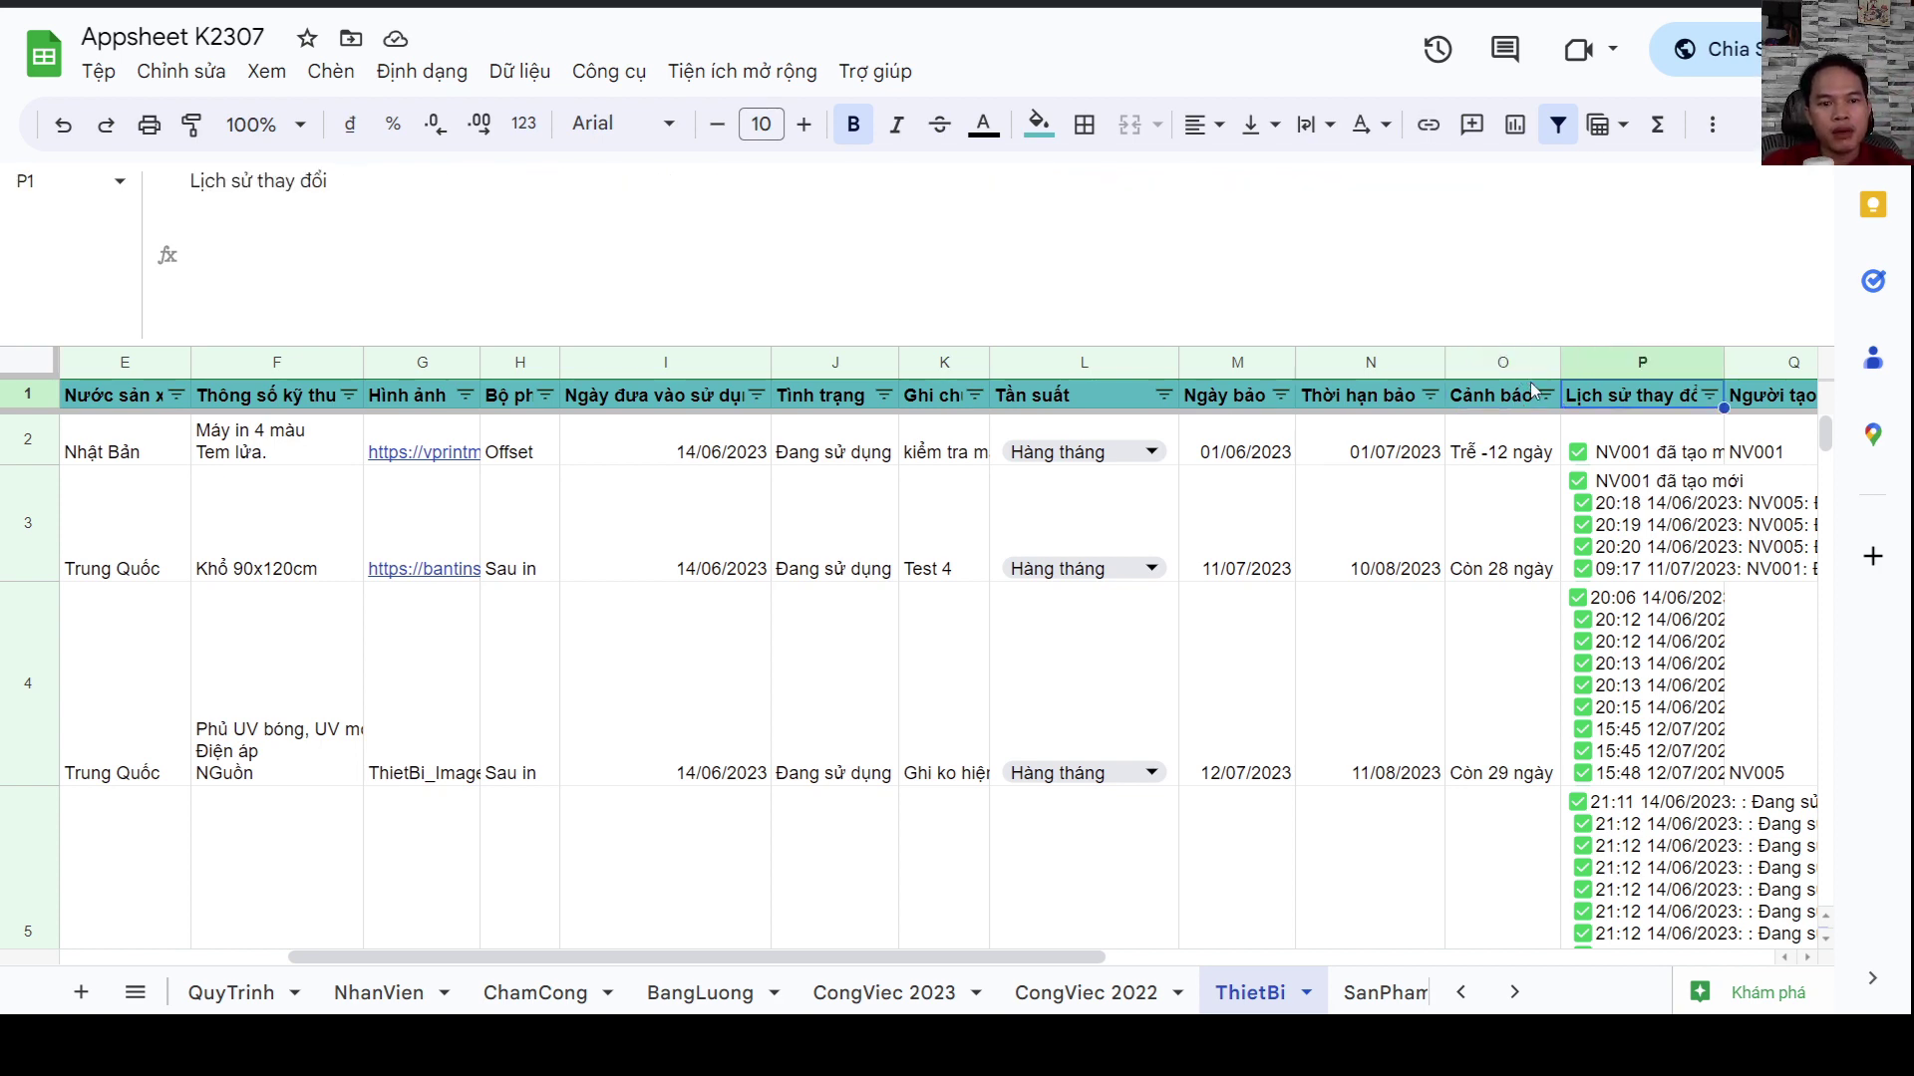
key(Right)
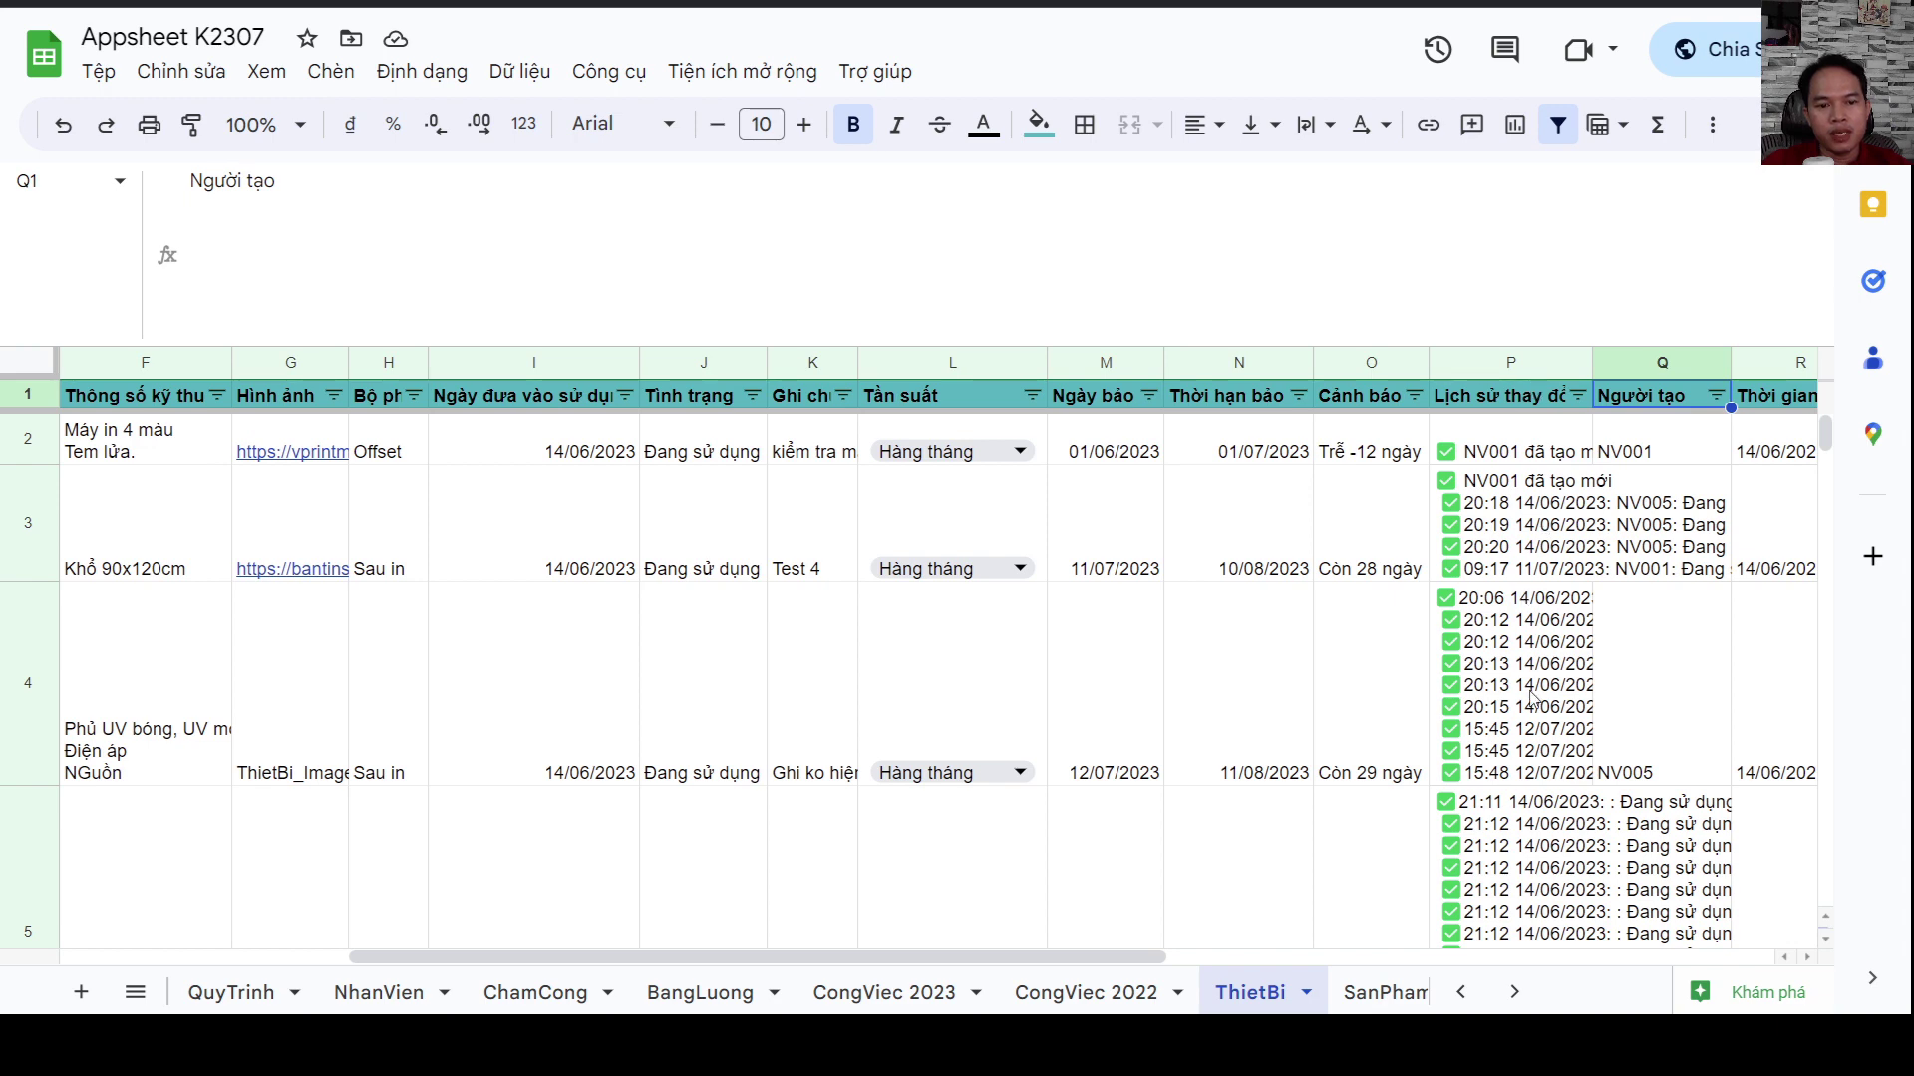
scroll(1528, 710, down, 2)
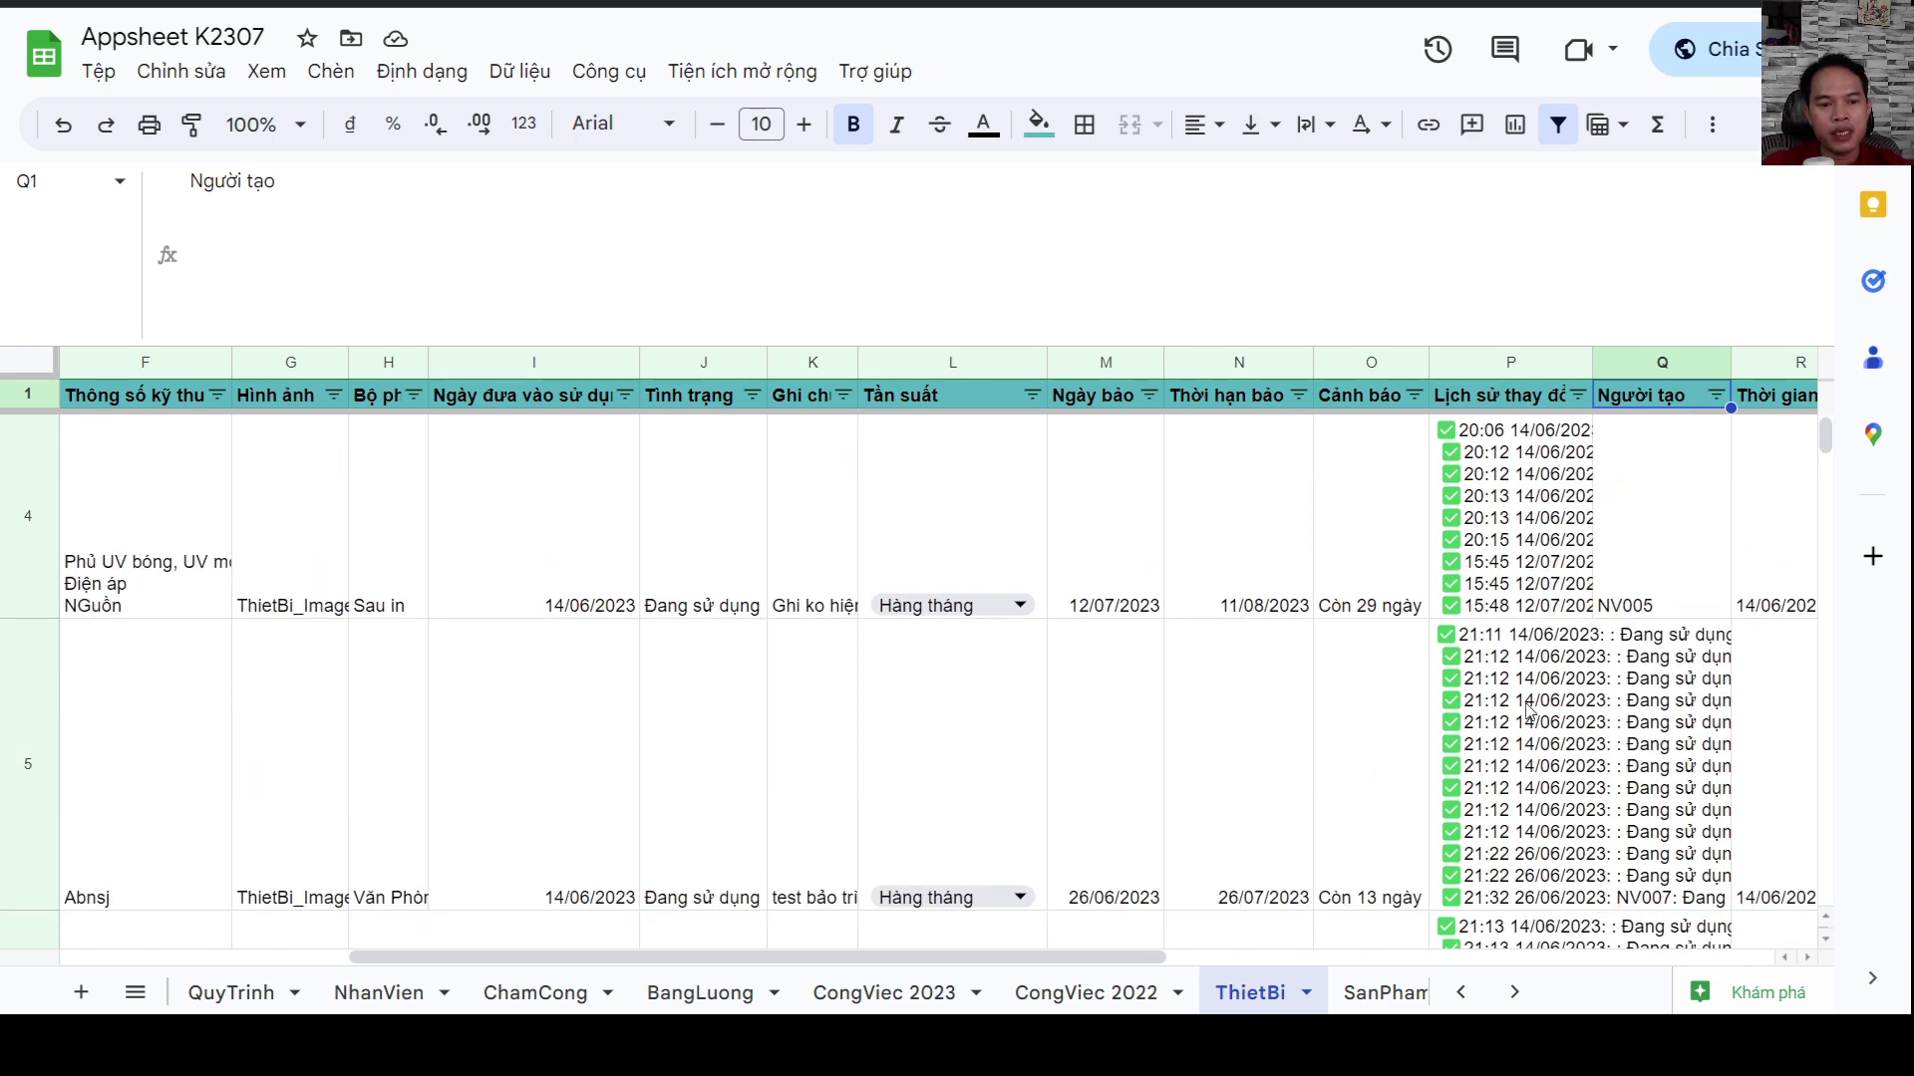
scroll(1528, 710, up, 2)
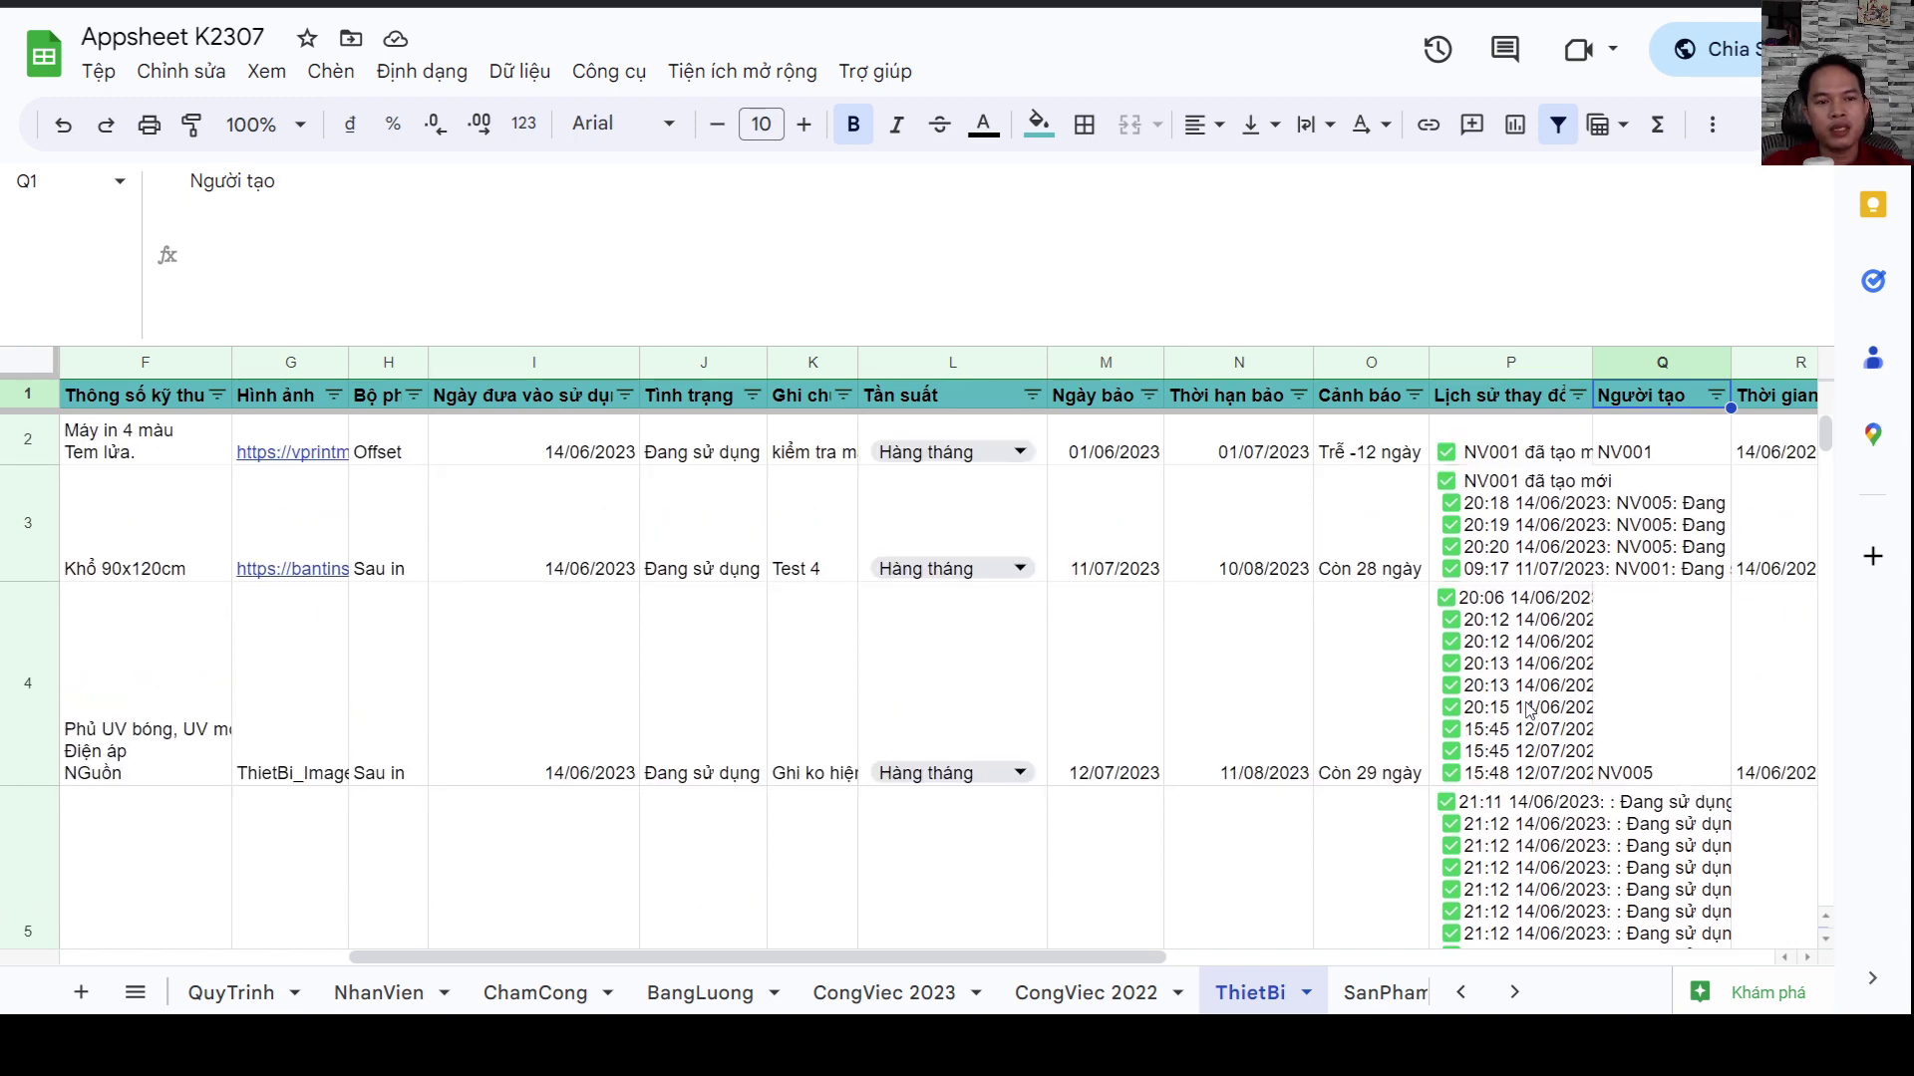
key(Right)
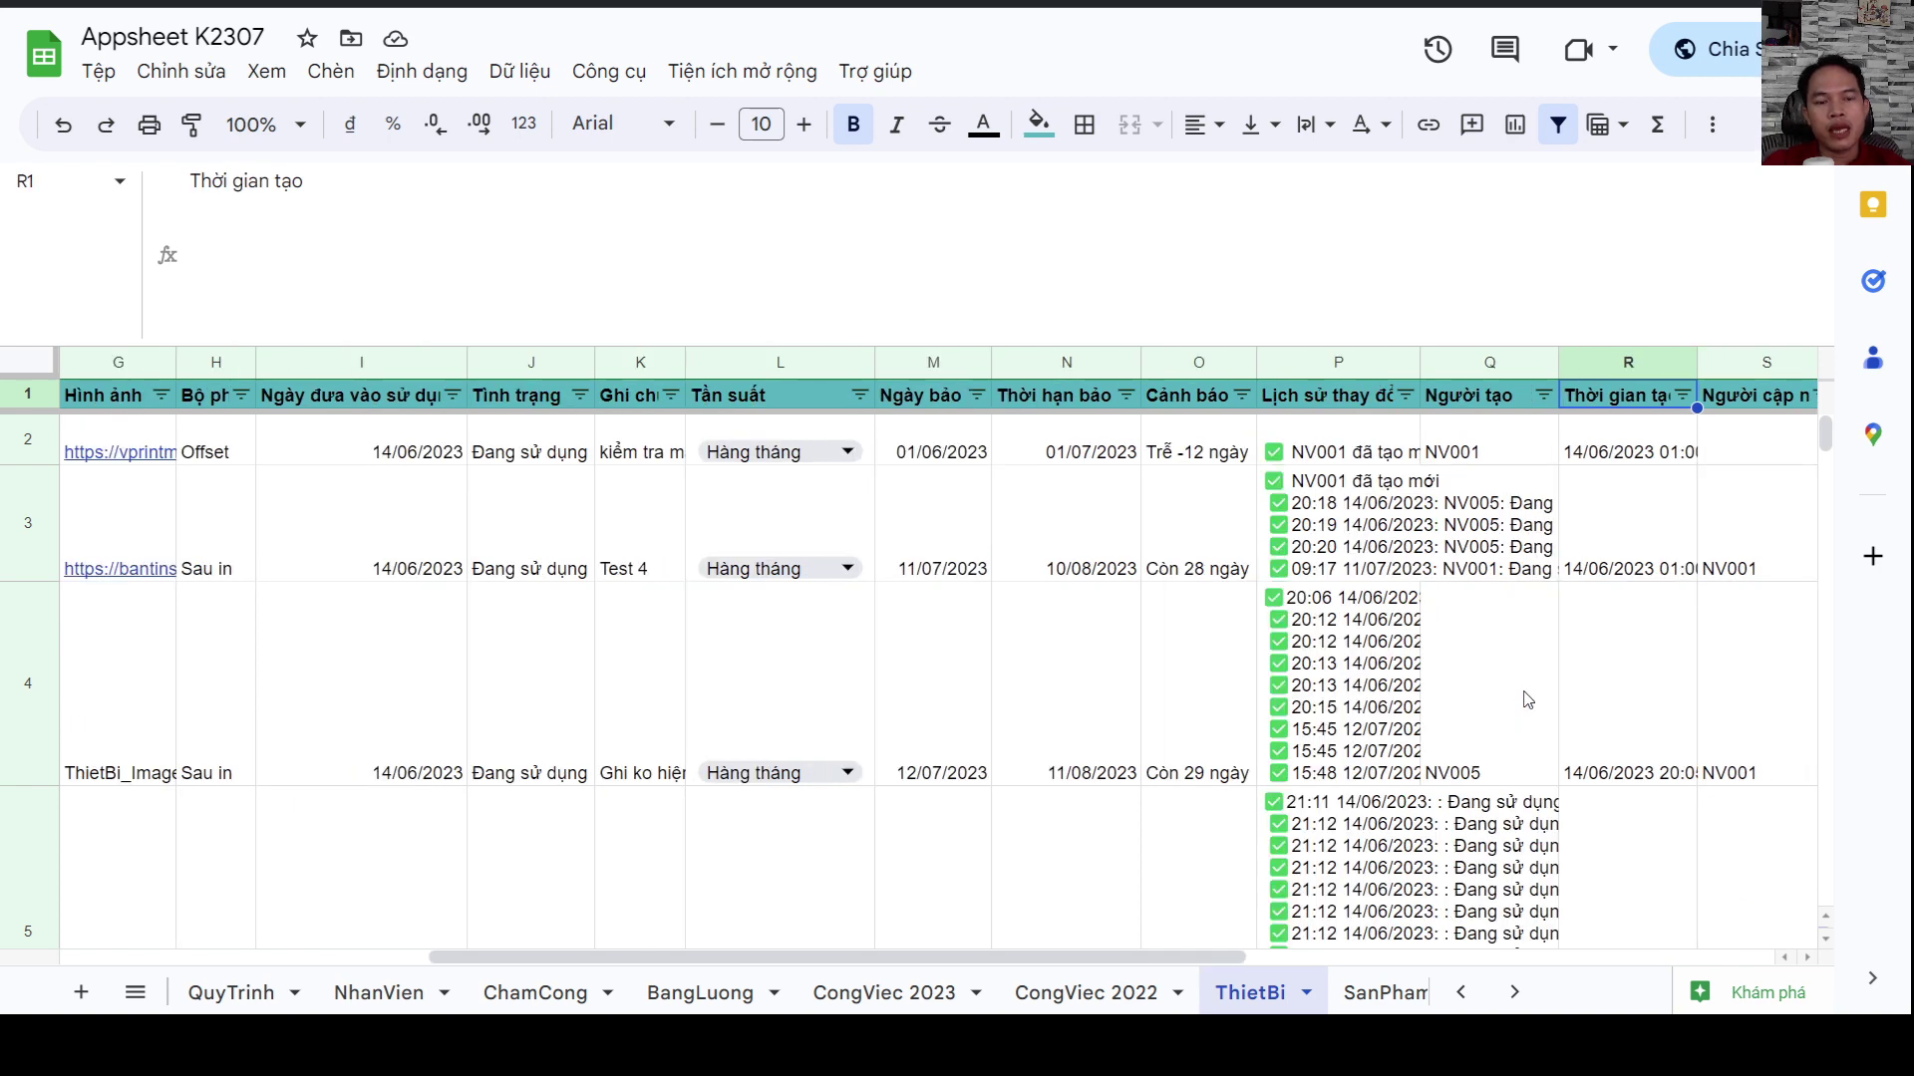
key(Right)
key(Right)
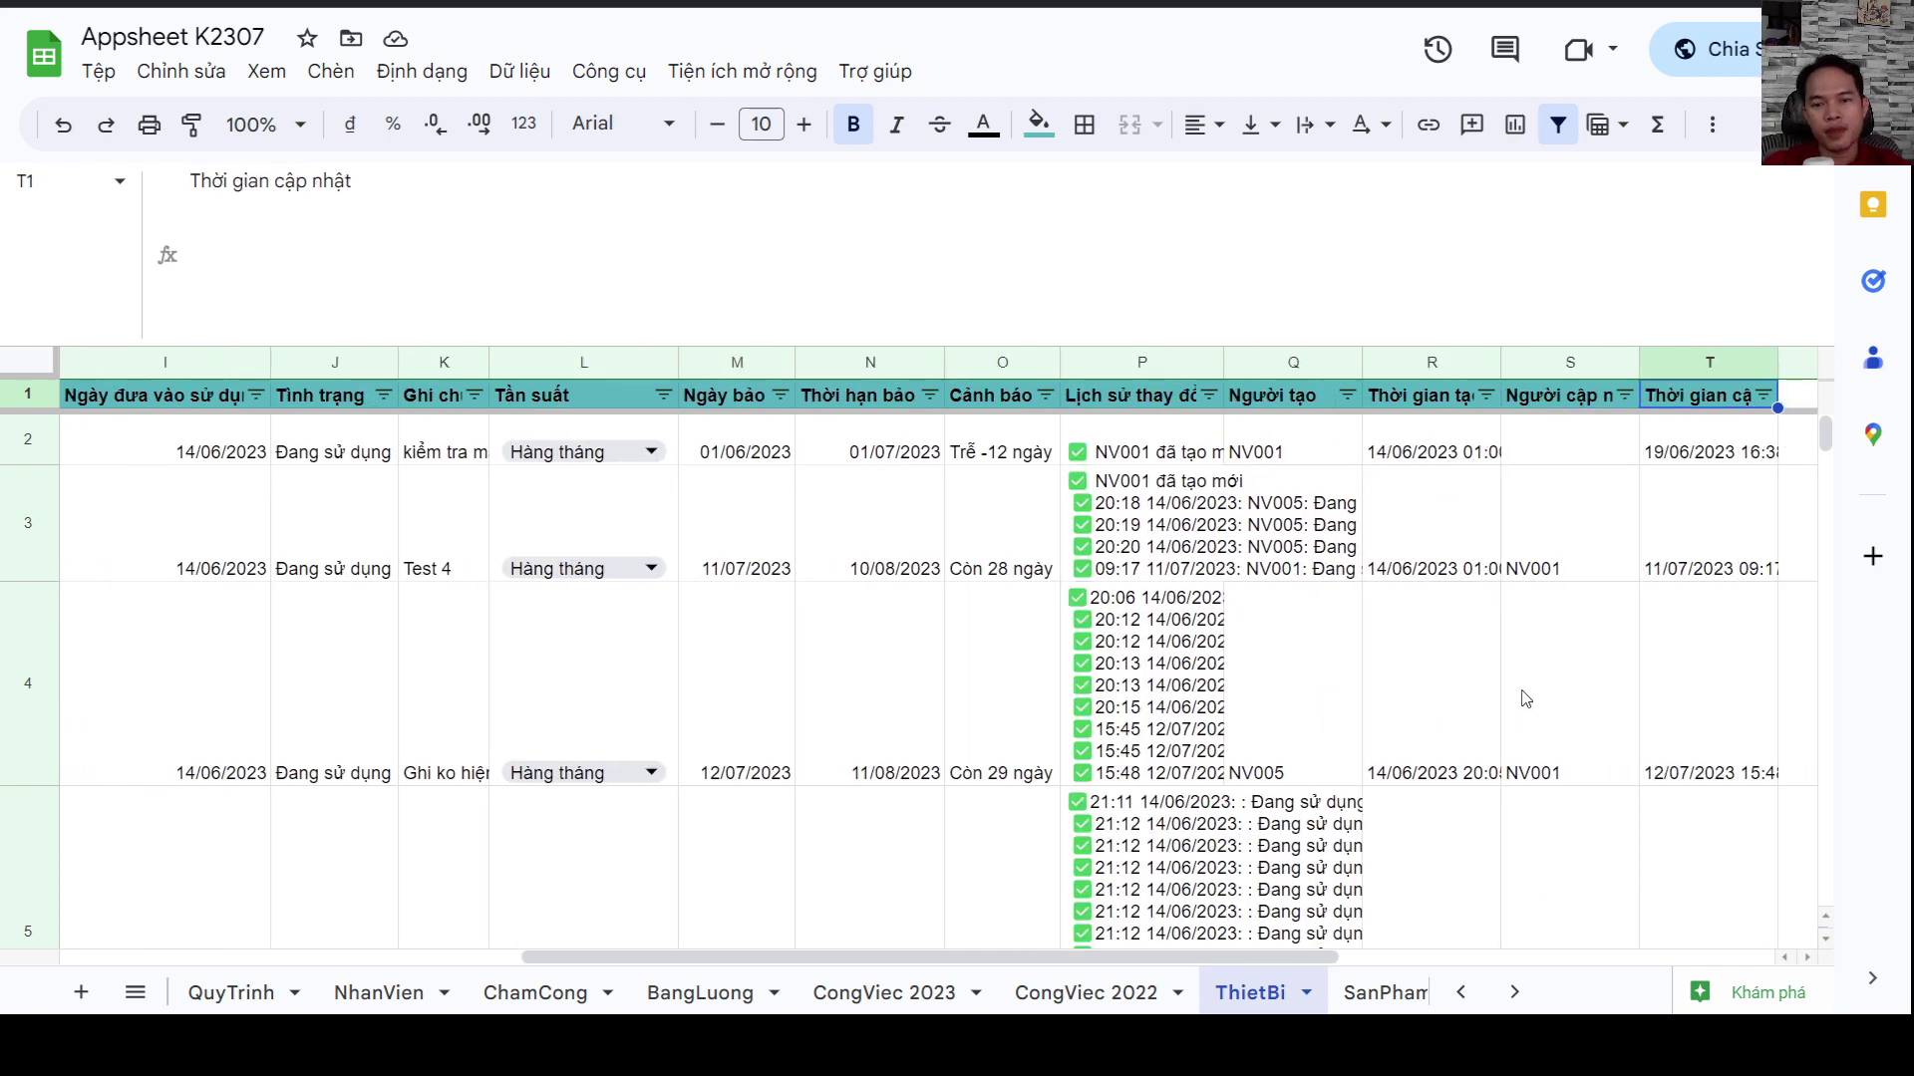
click(1226, 994)
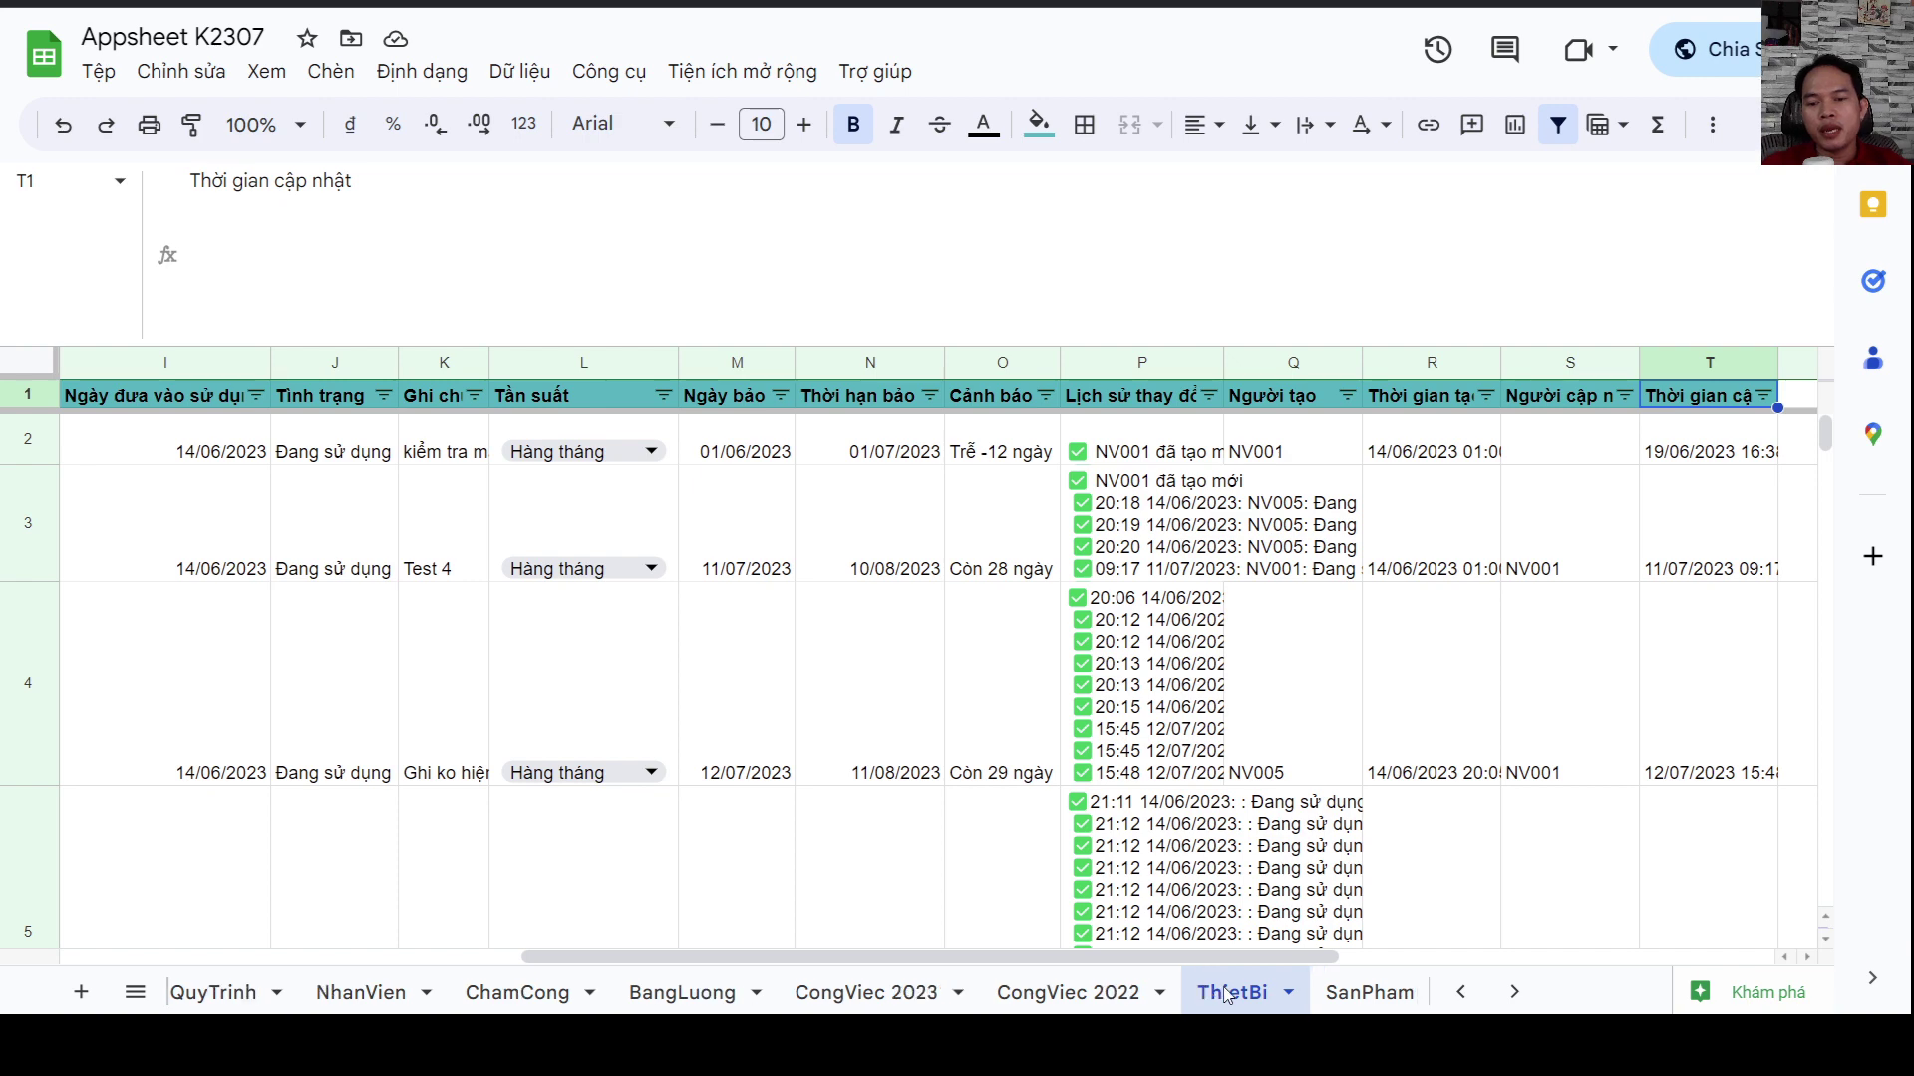
scroll(1226, 993, down, 3)
scroll(1176, 996, down, 3)
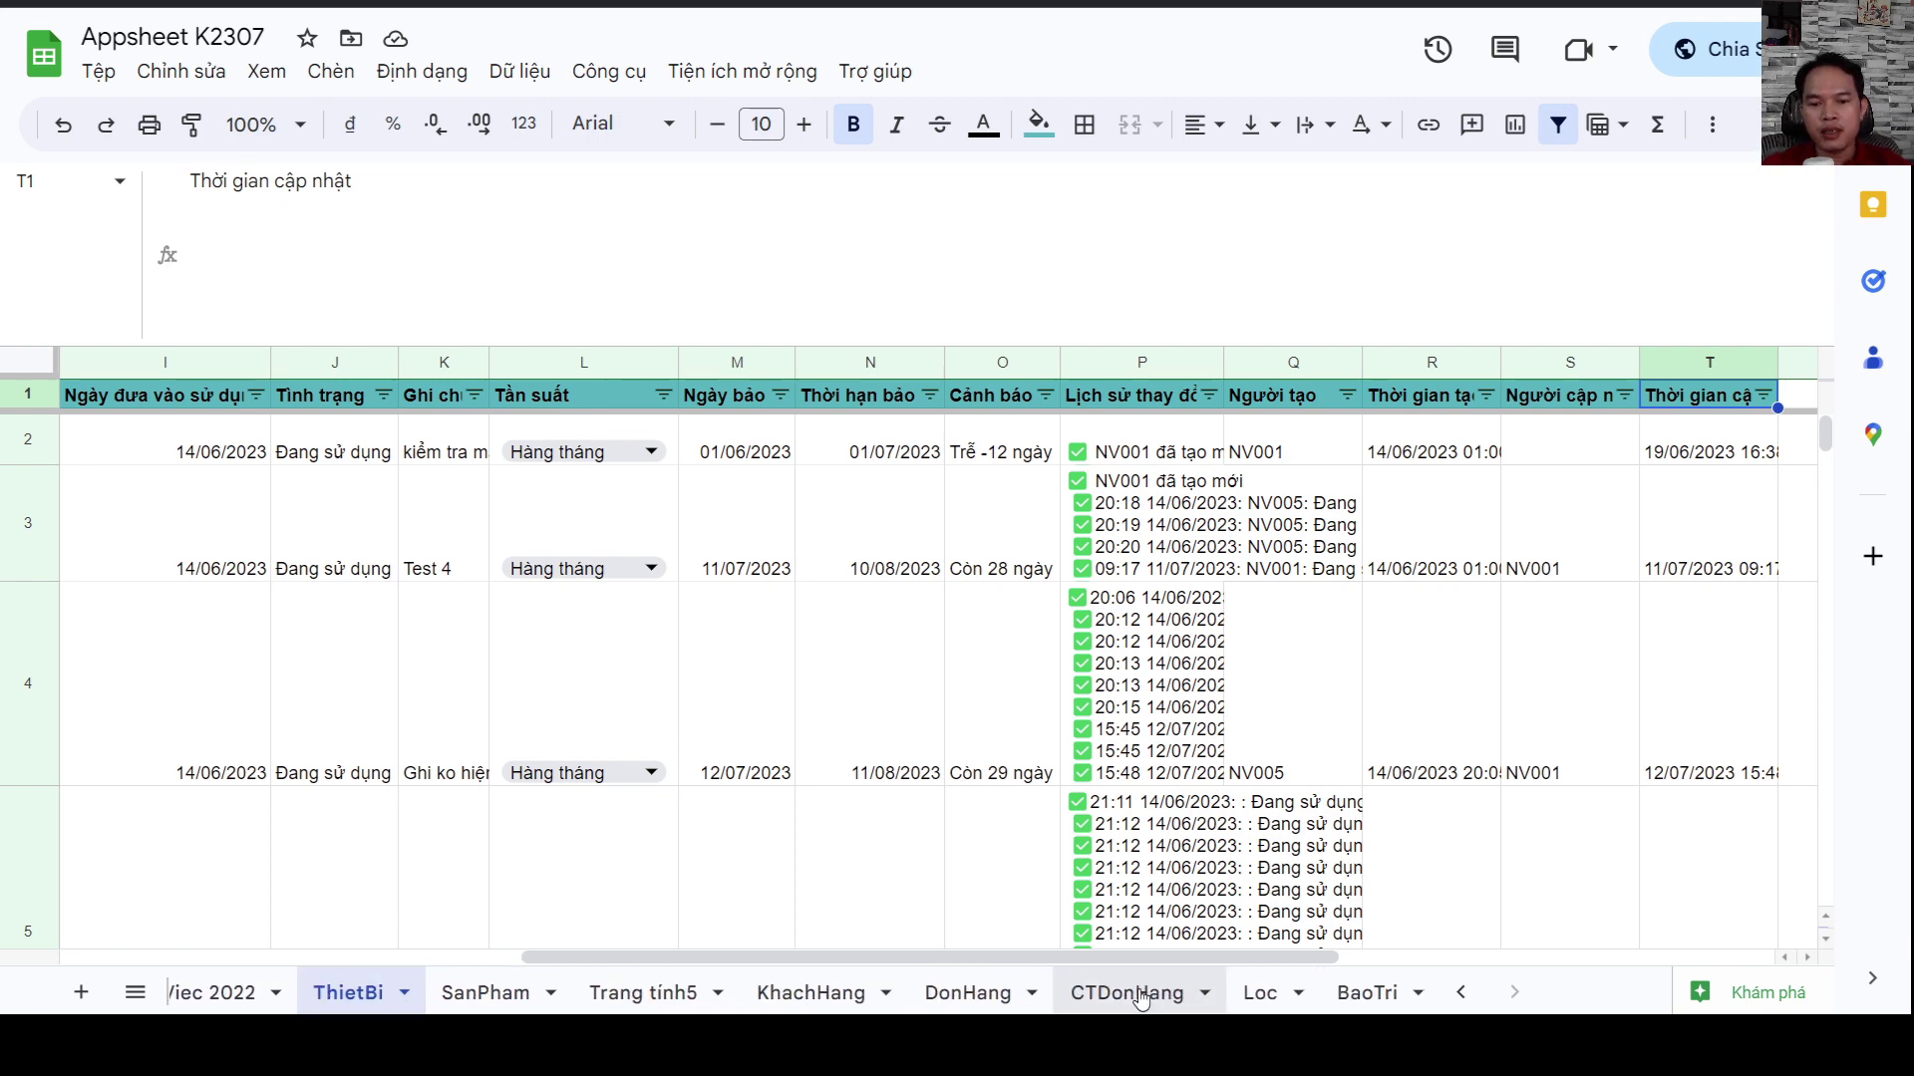
In the BaoTri sheet, check the 28/06/2023 due date in F6 and scan row 8's full record
click(1363, 994)
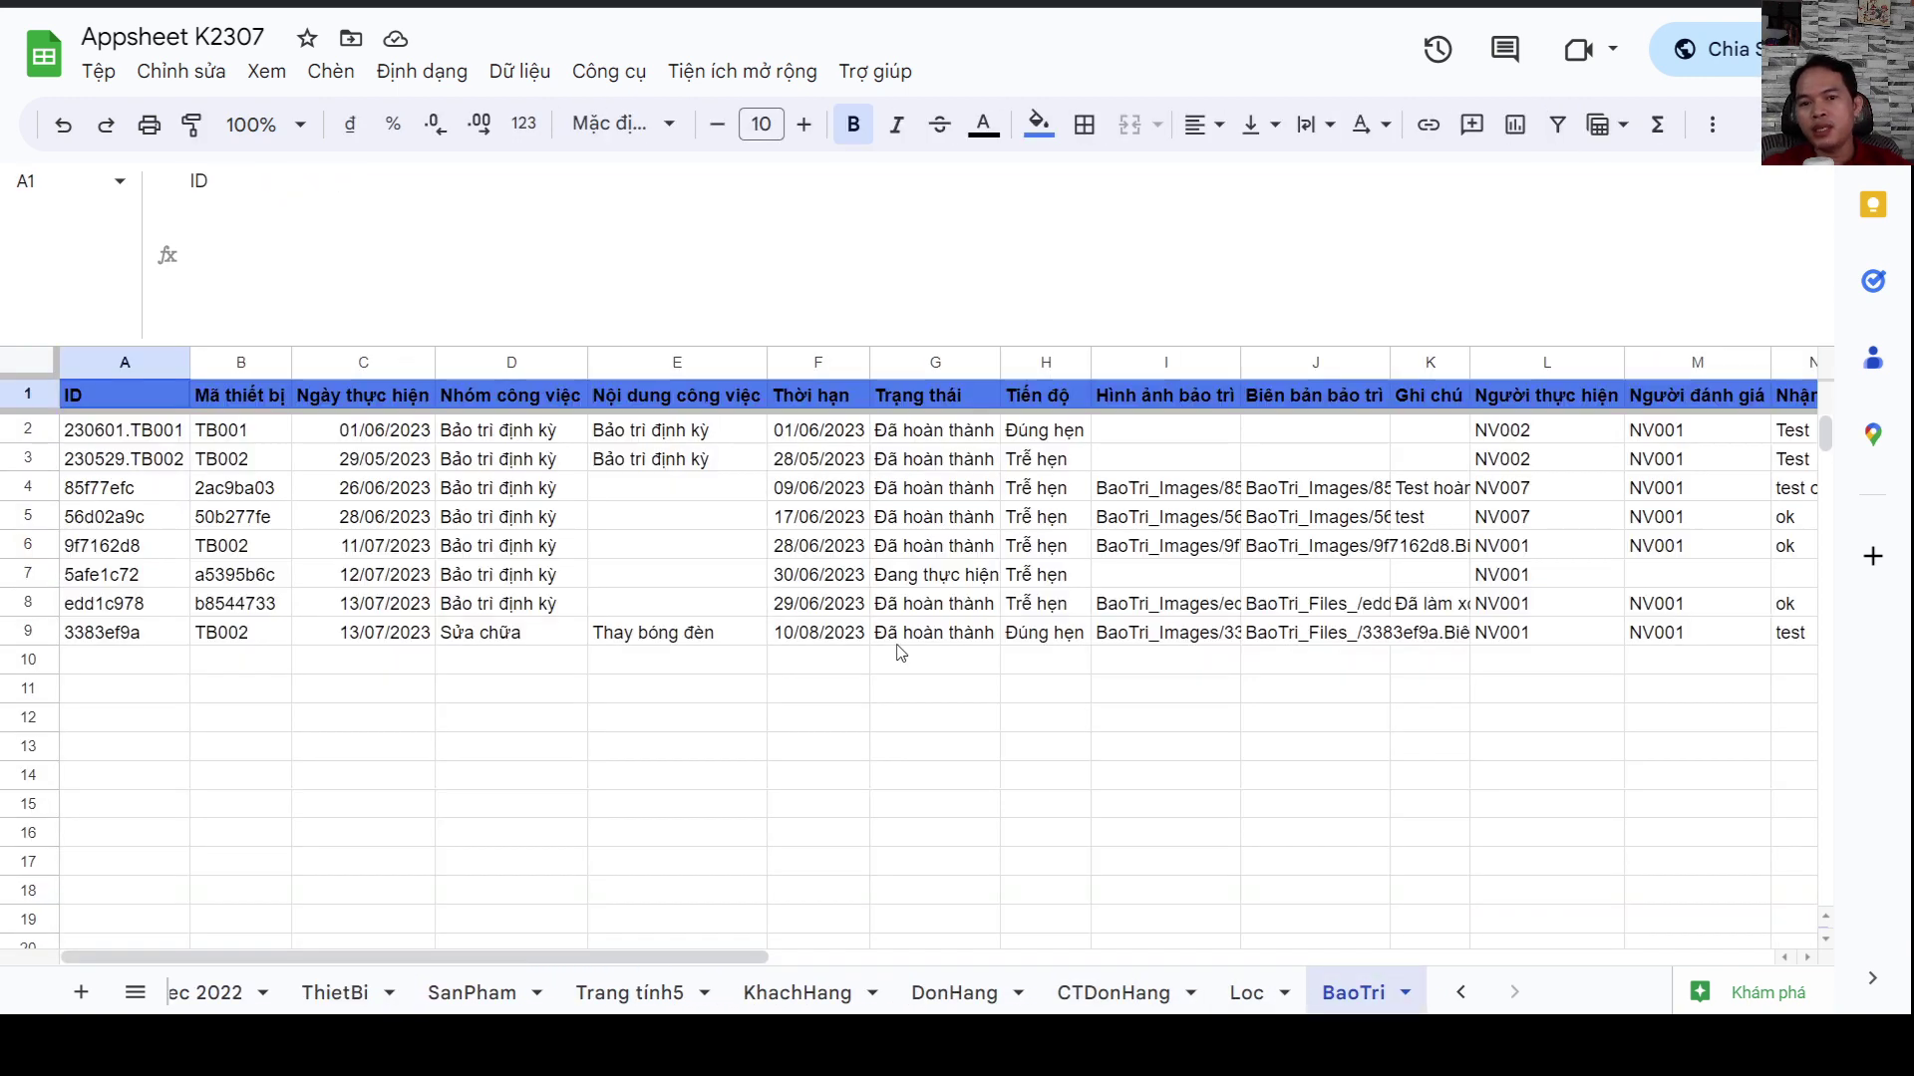
click(839, 550)
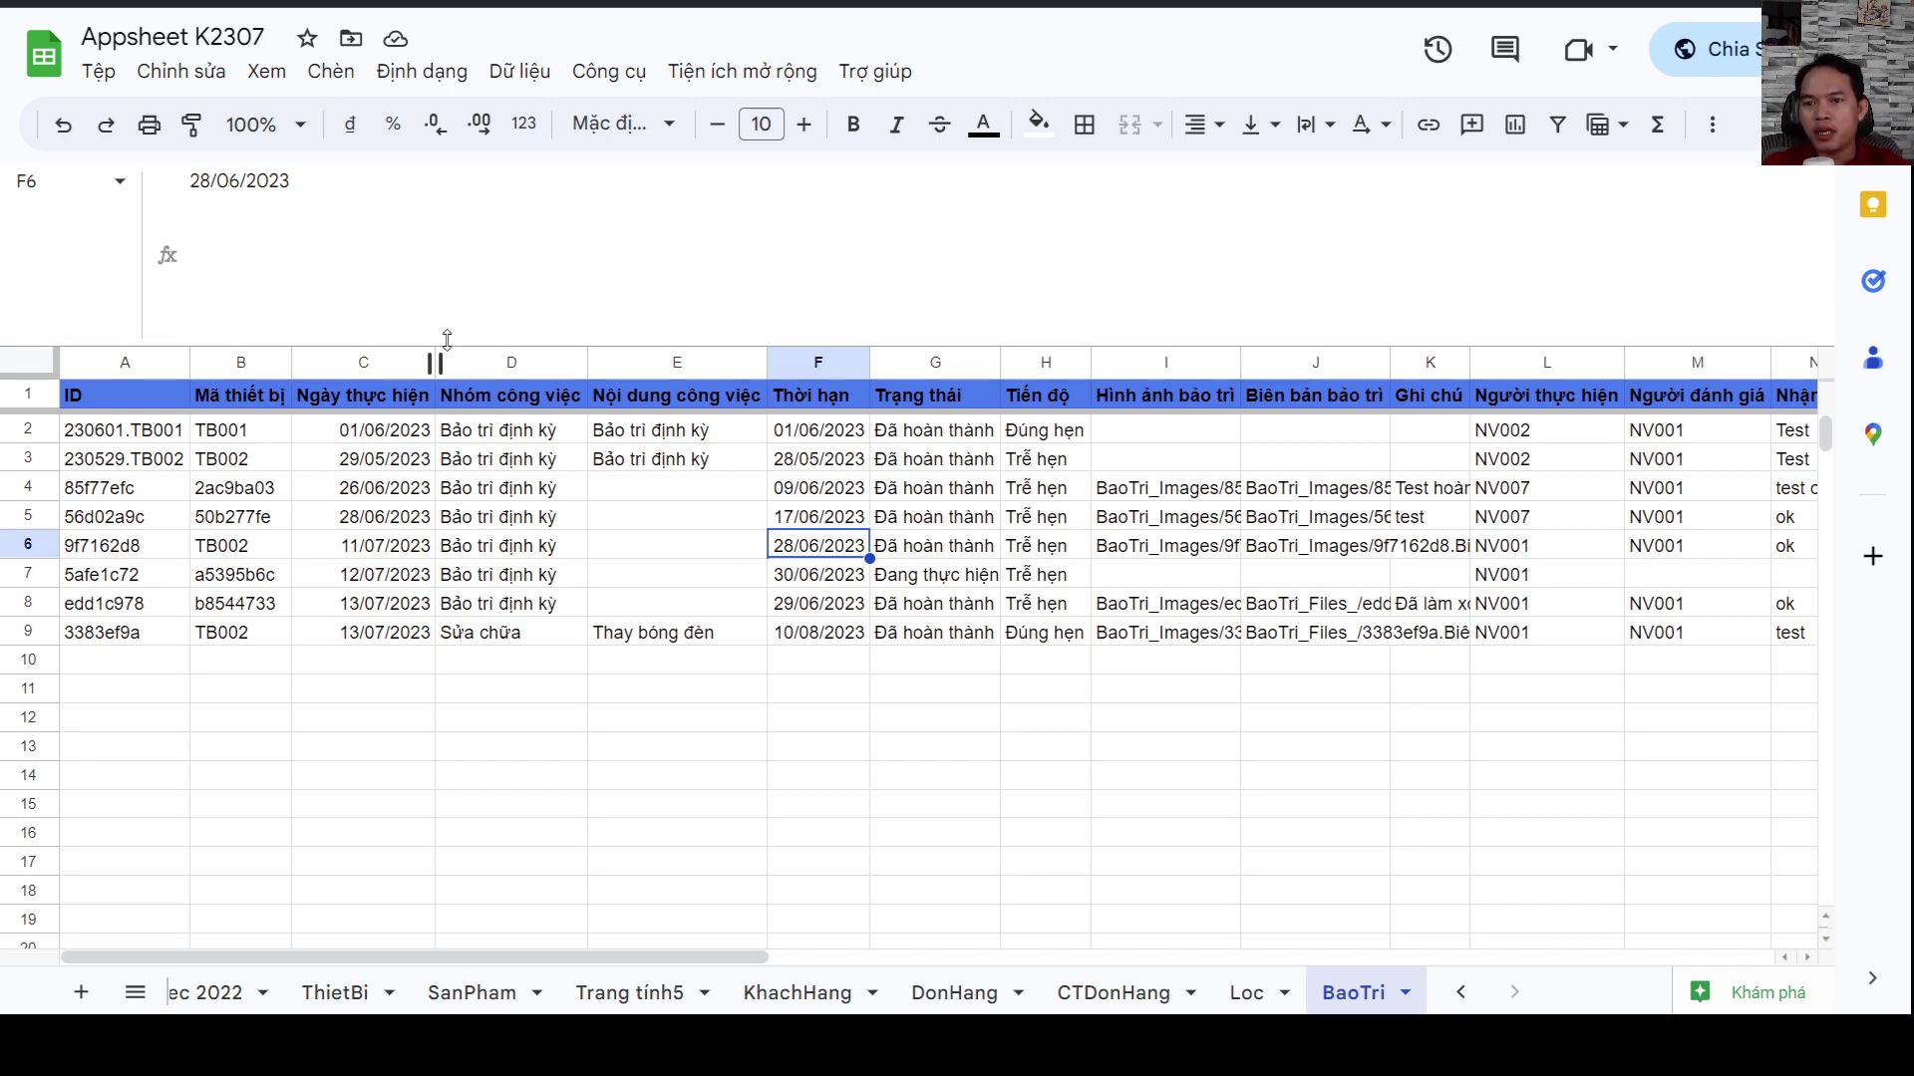
drag(447, 341, 555, 134)
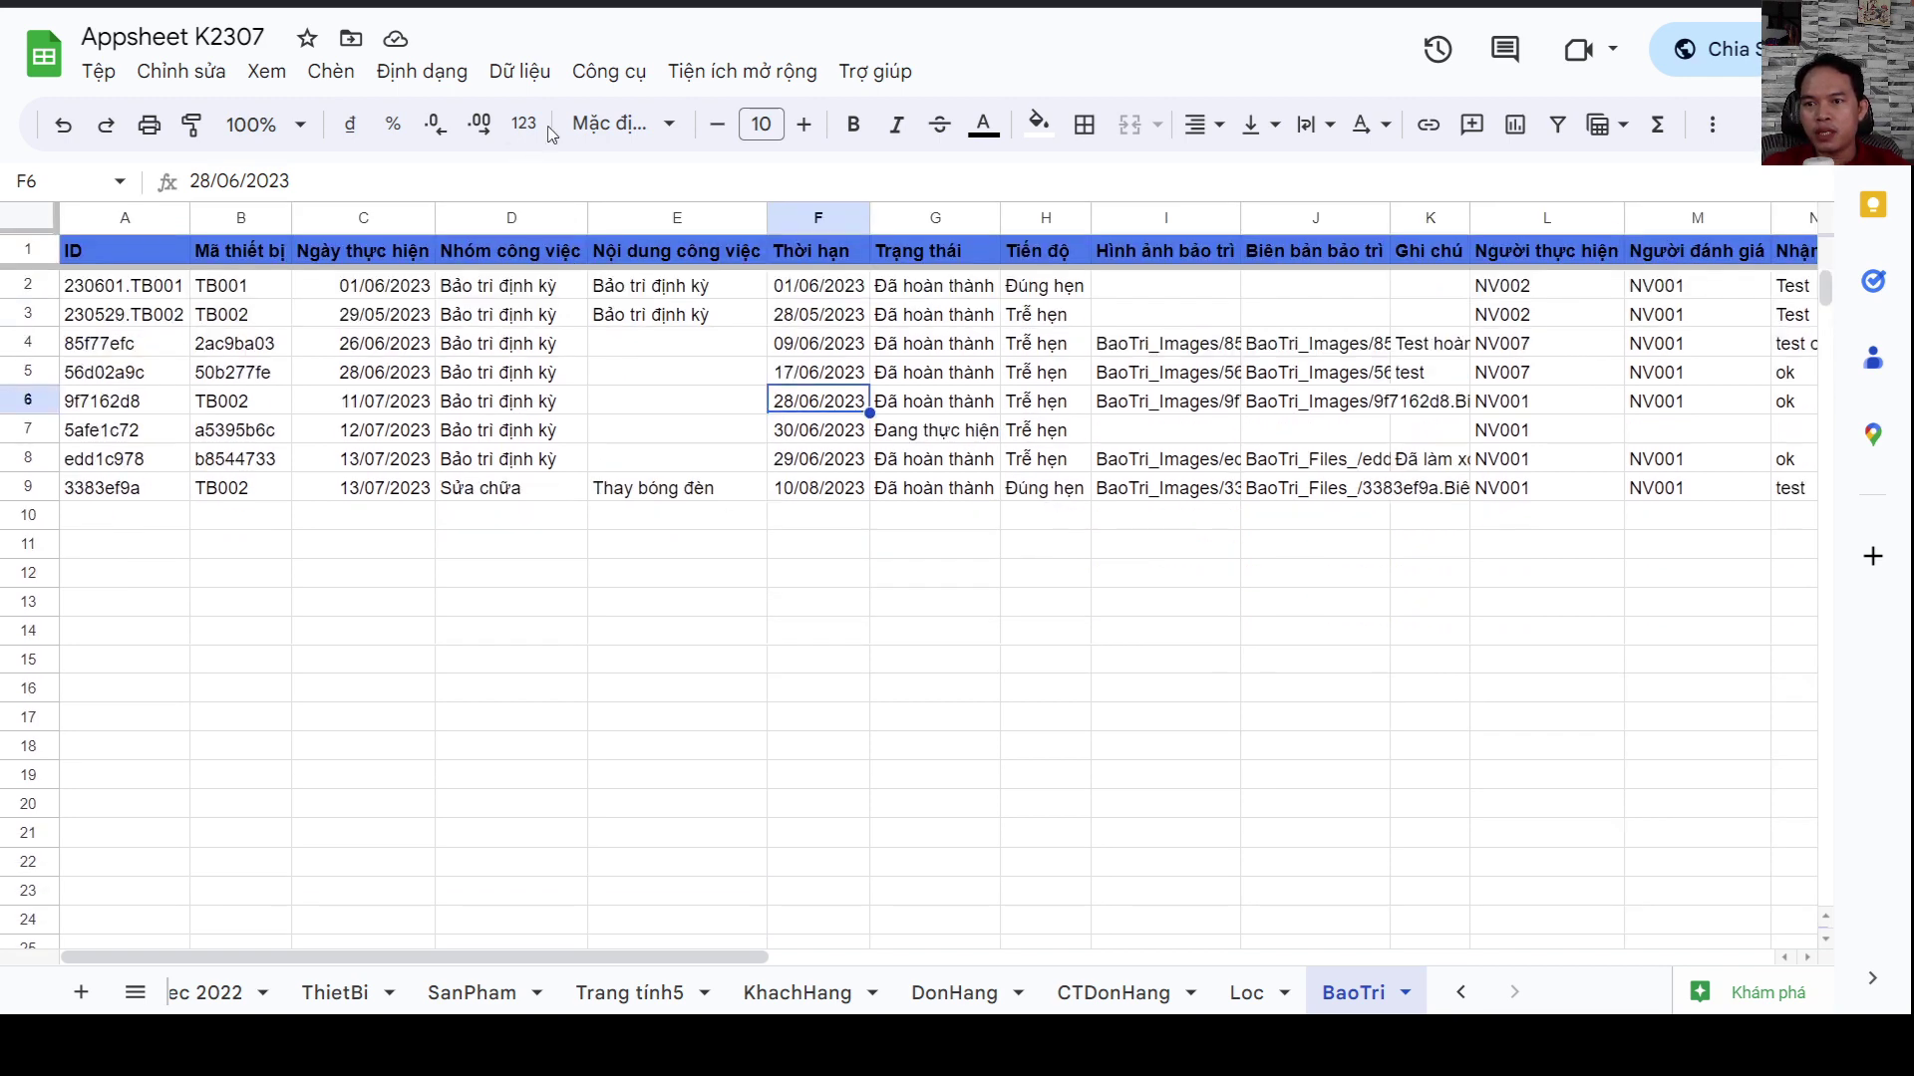
click(30, 457)
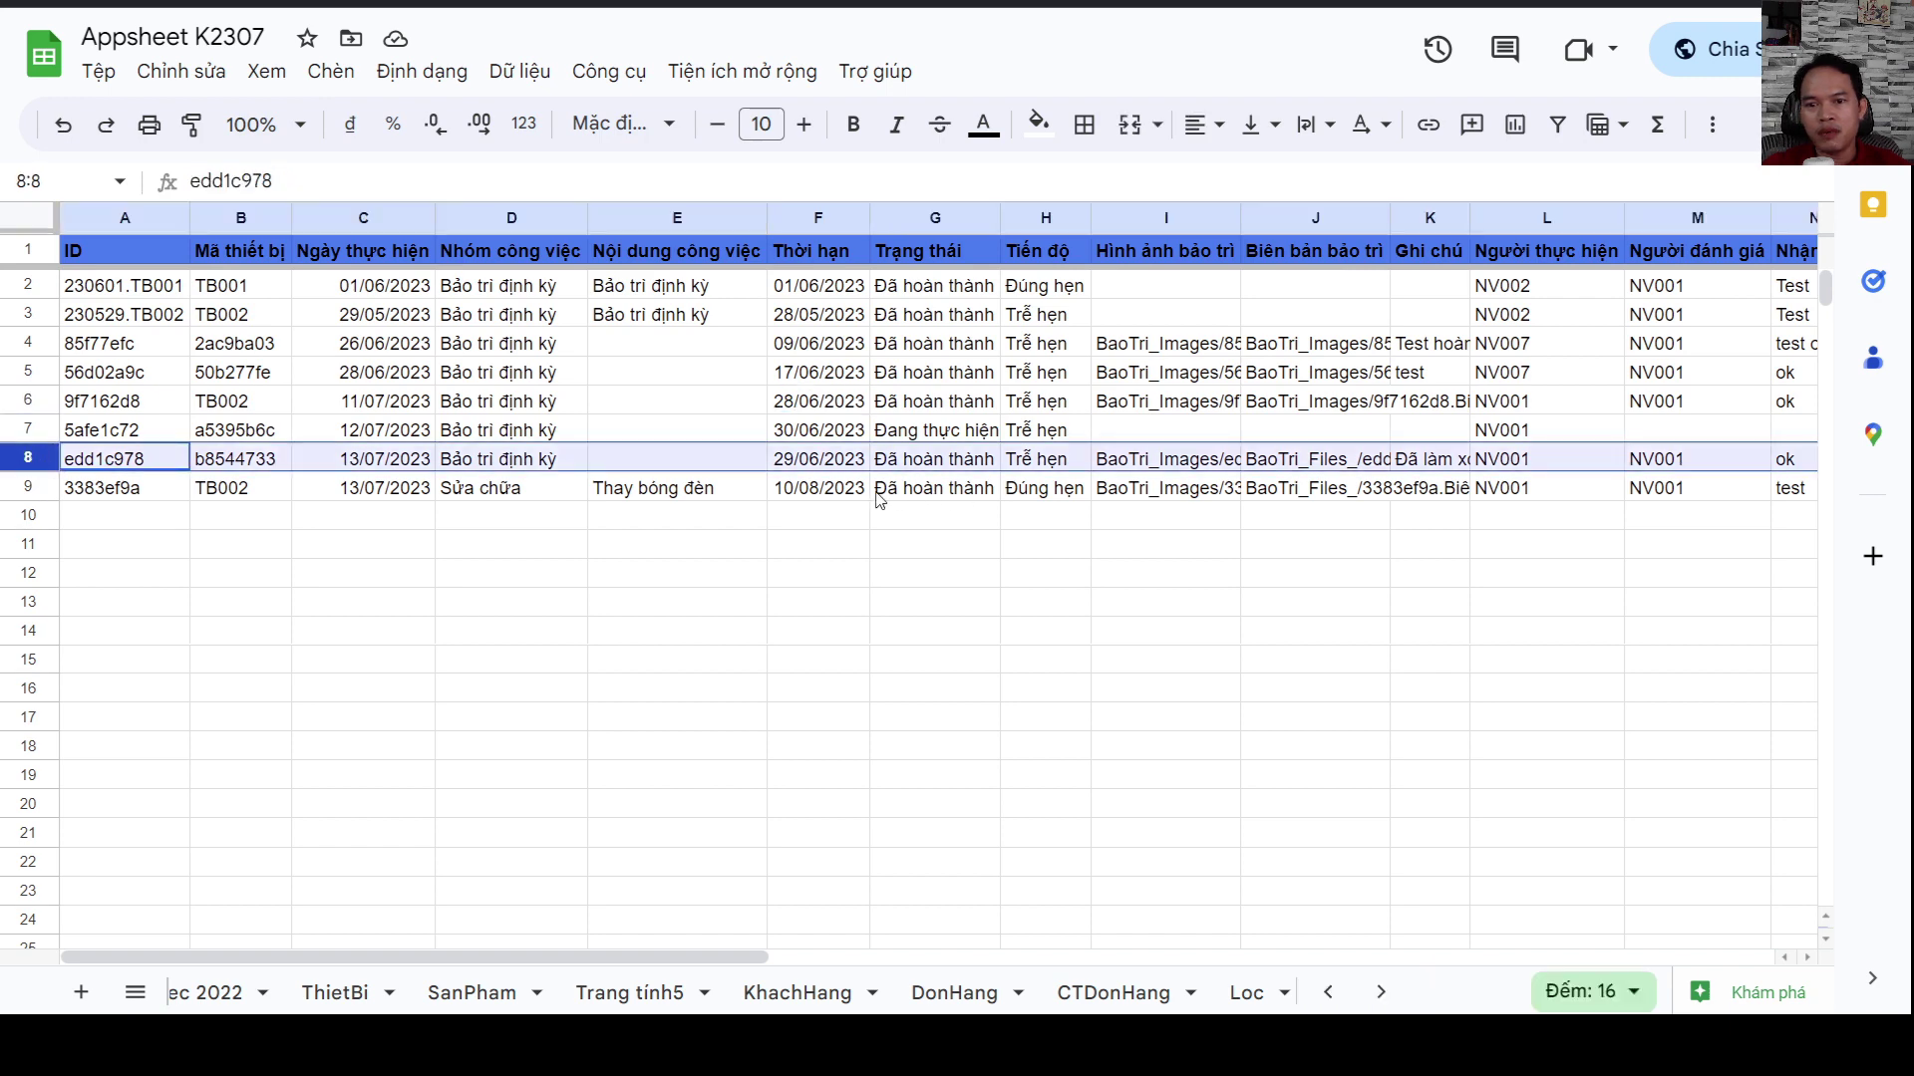
scroll(986, 489, right, 1)
scroll(1601, 497, right, 1)
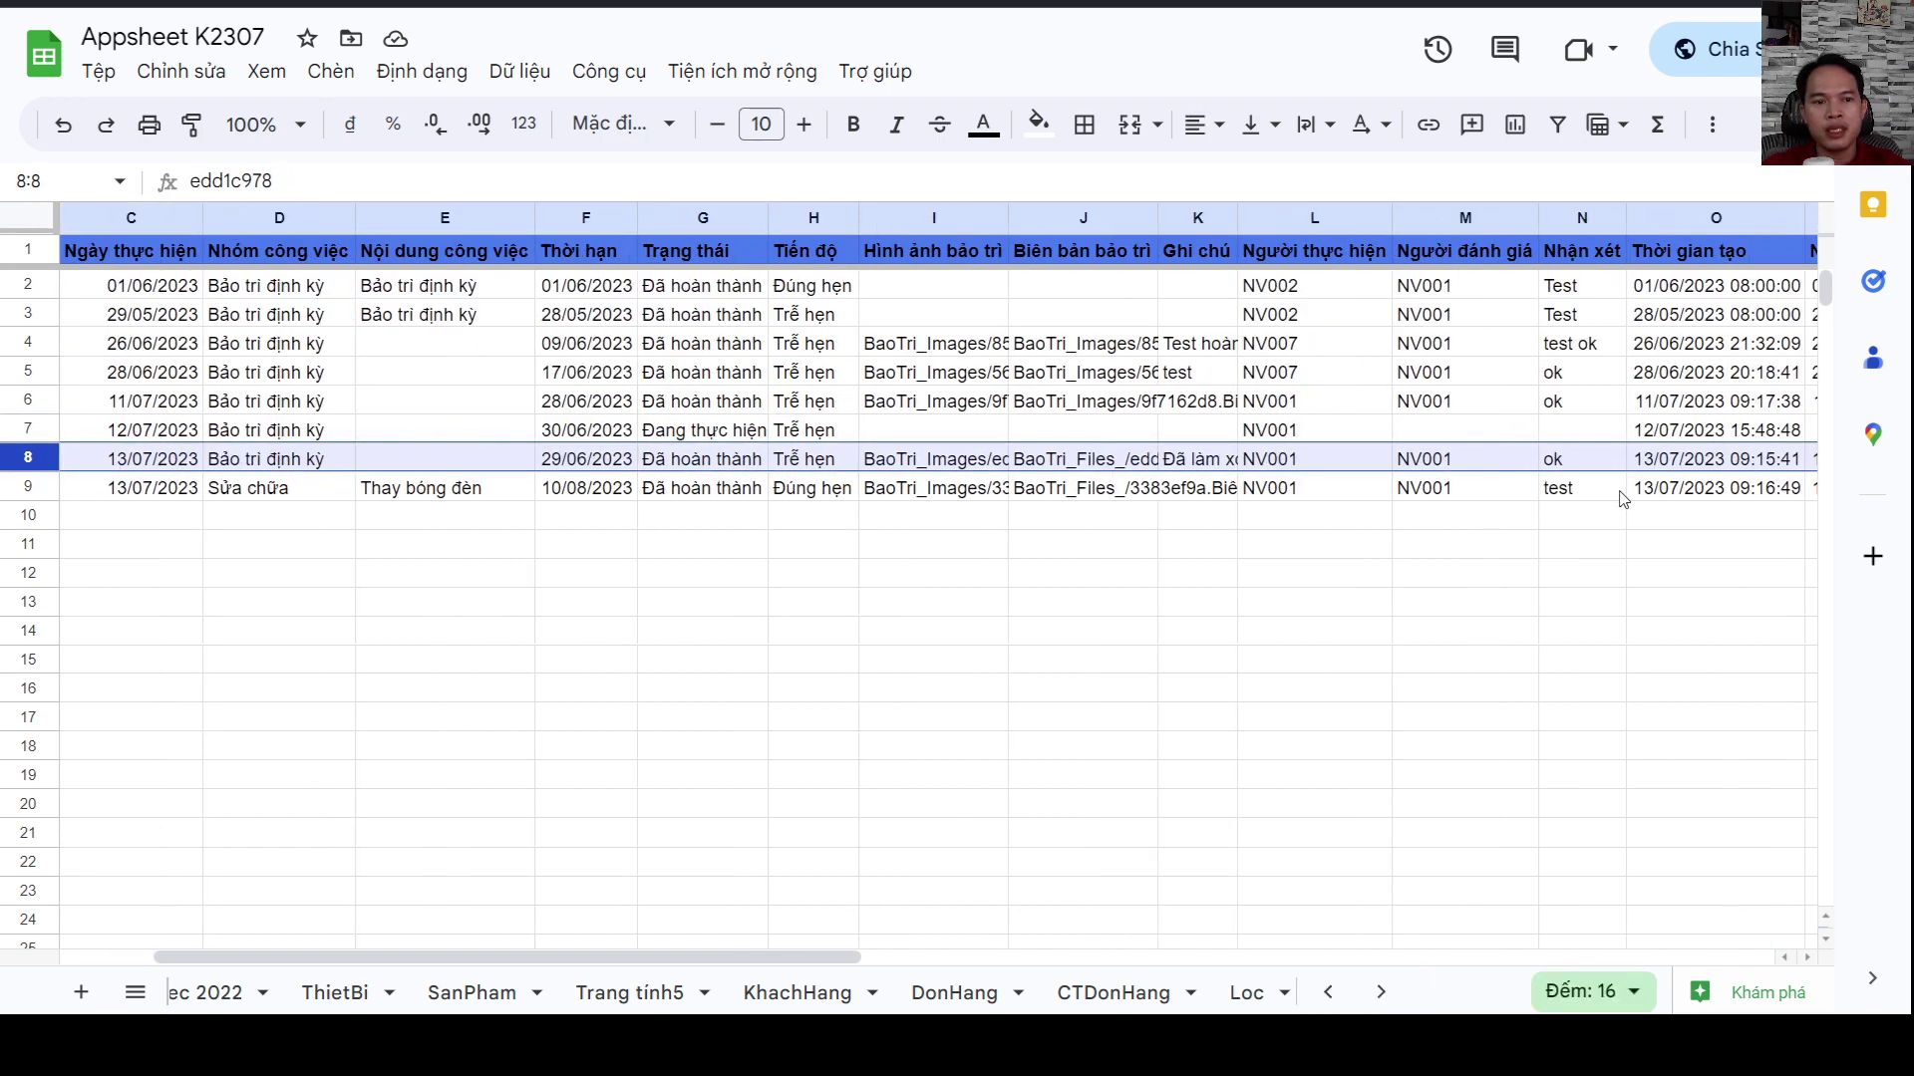
scroll(1622, 501, right, 1)
scroll(1622, 502, right, 2)
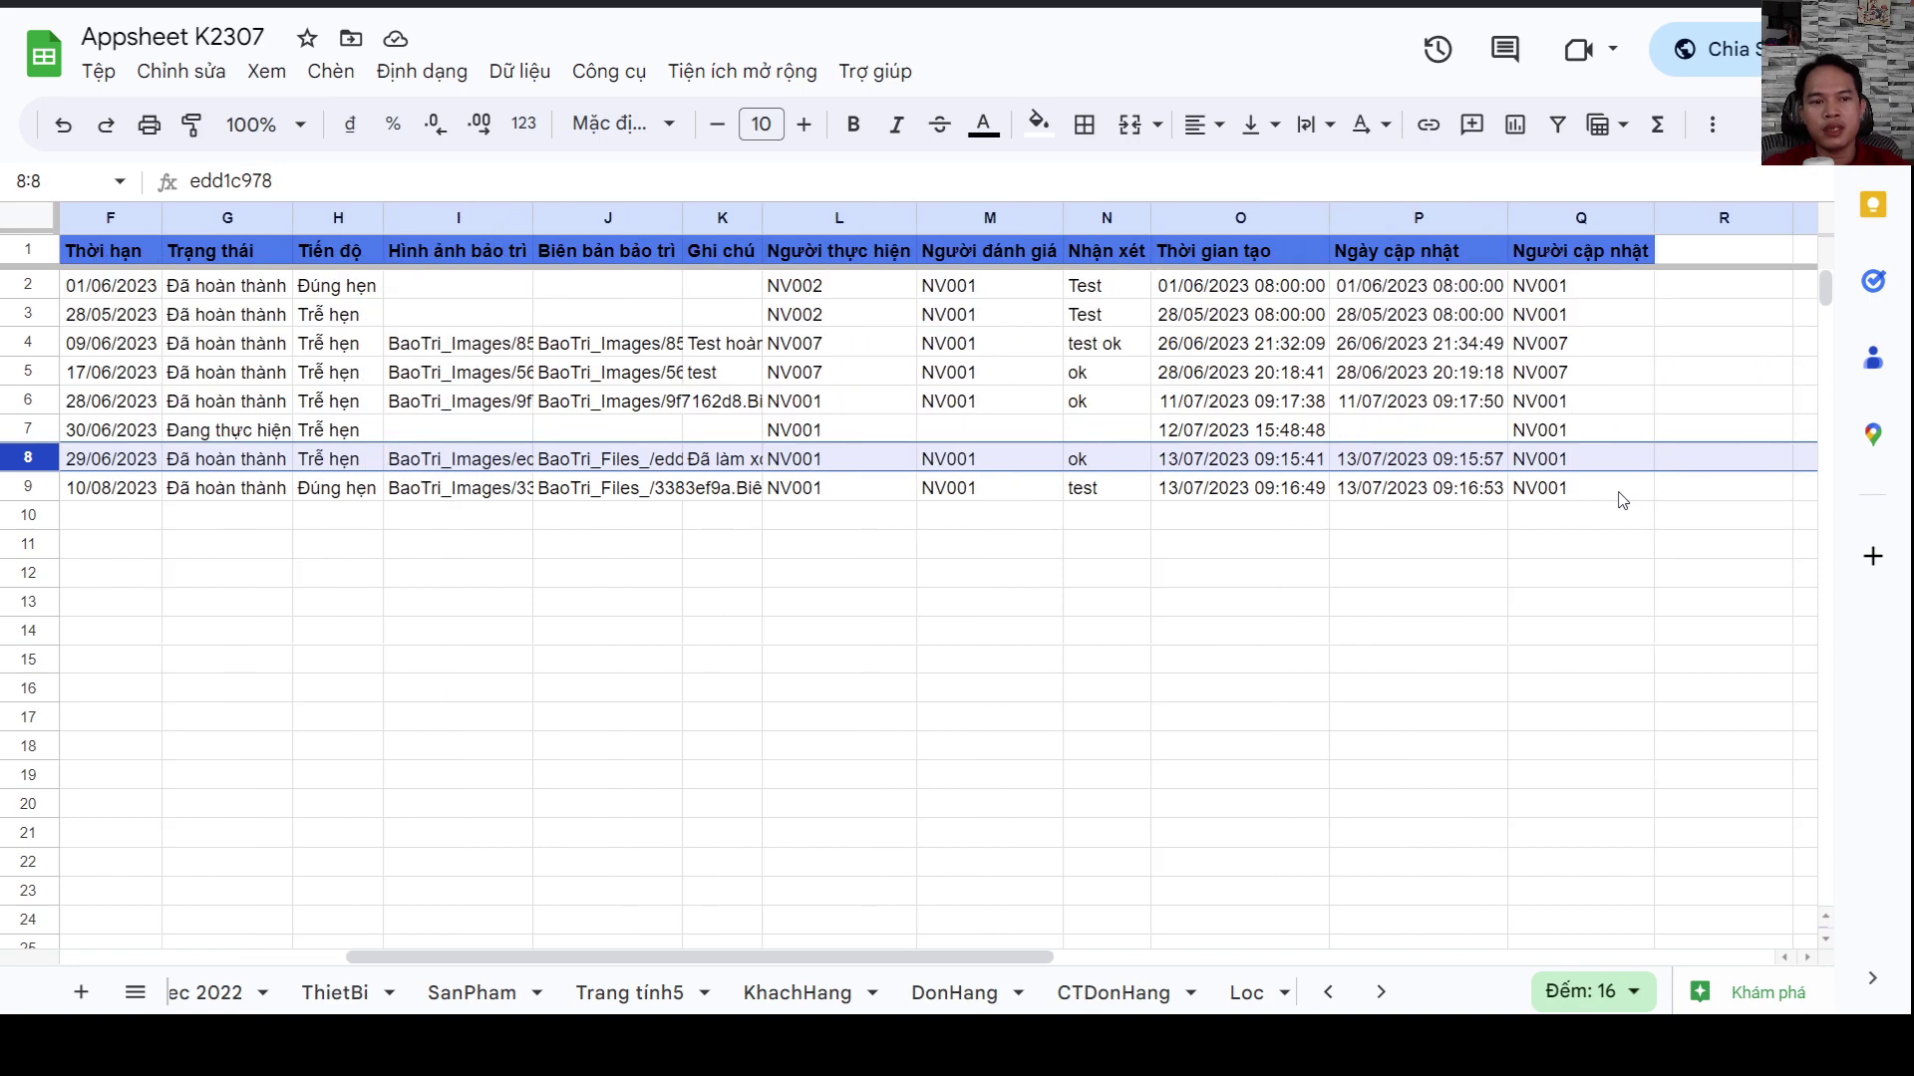
scroll(1619, 500, left, 4)
scroll(1617, 500, right, 1)
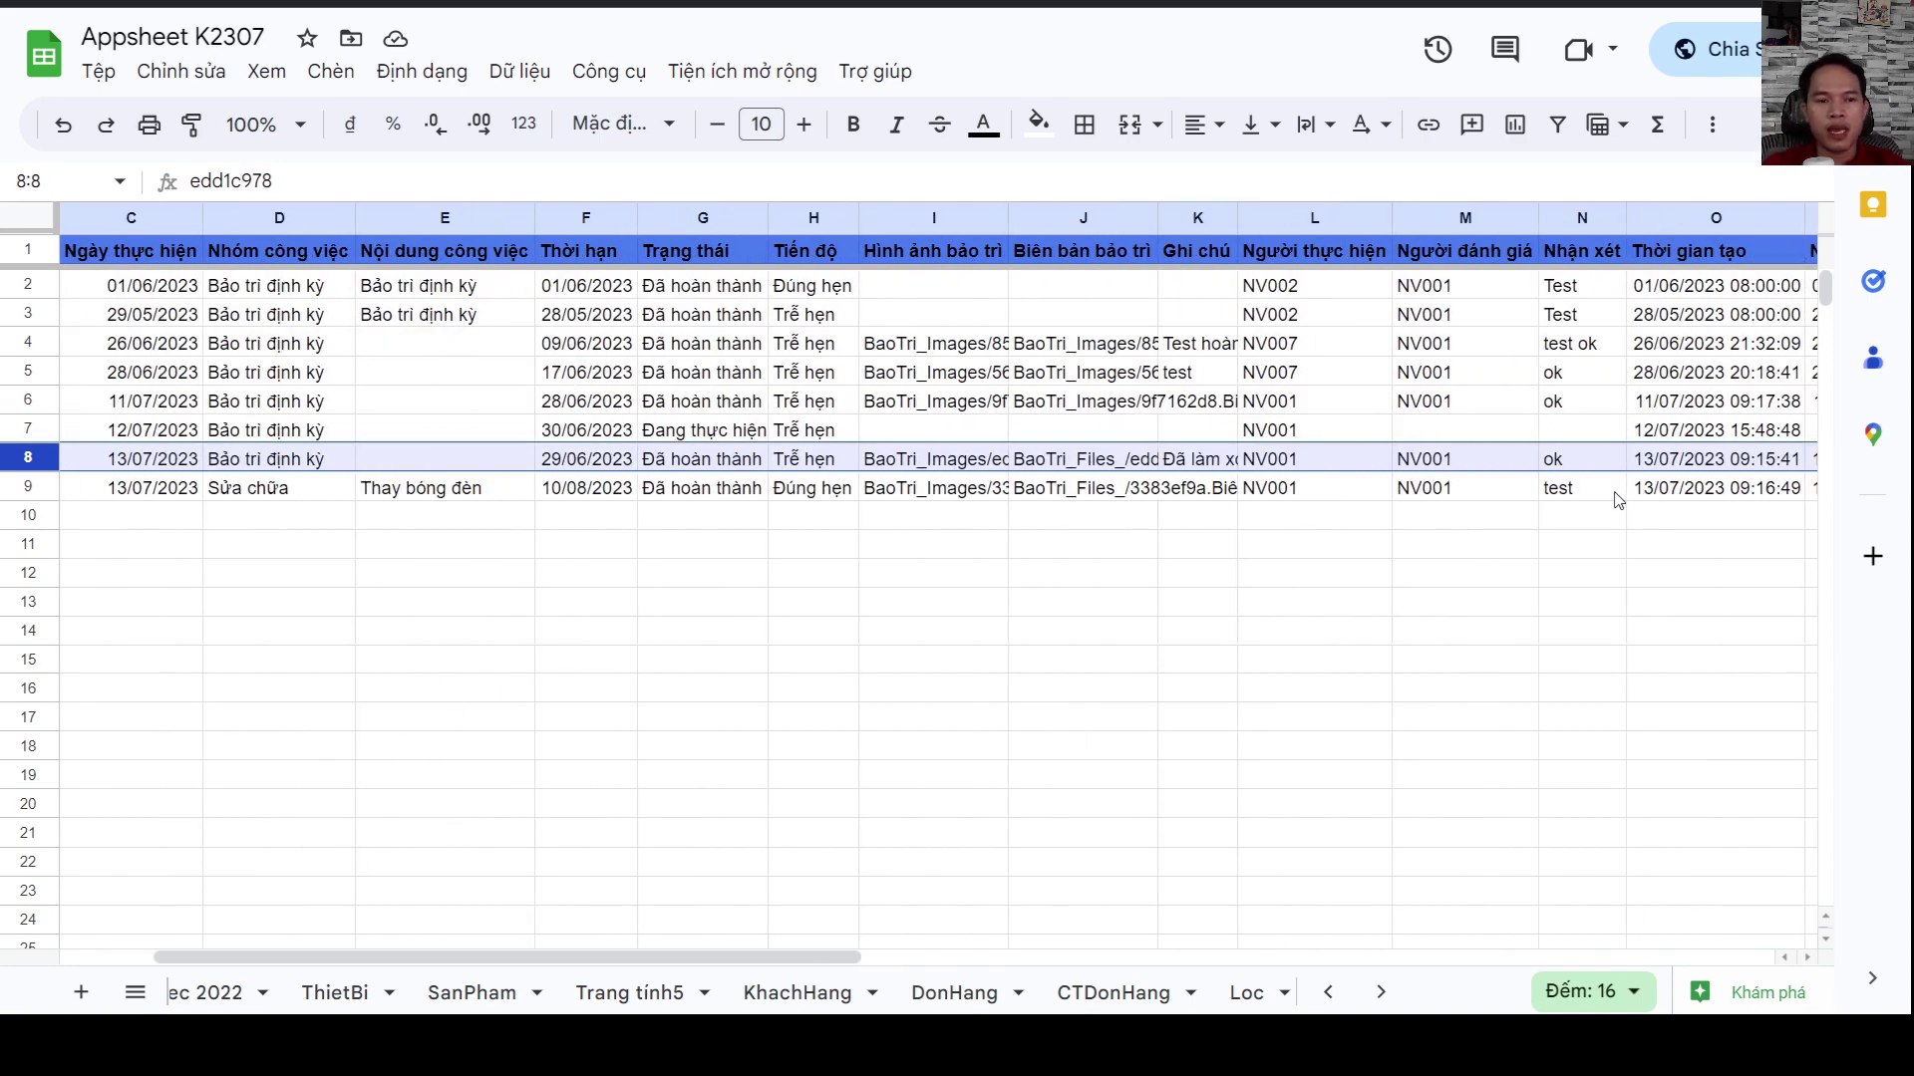
scroll(1595, 501, right, 2)
scroll(1492, 501, left, 3)
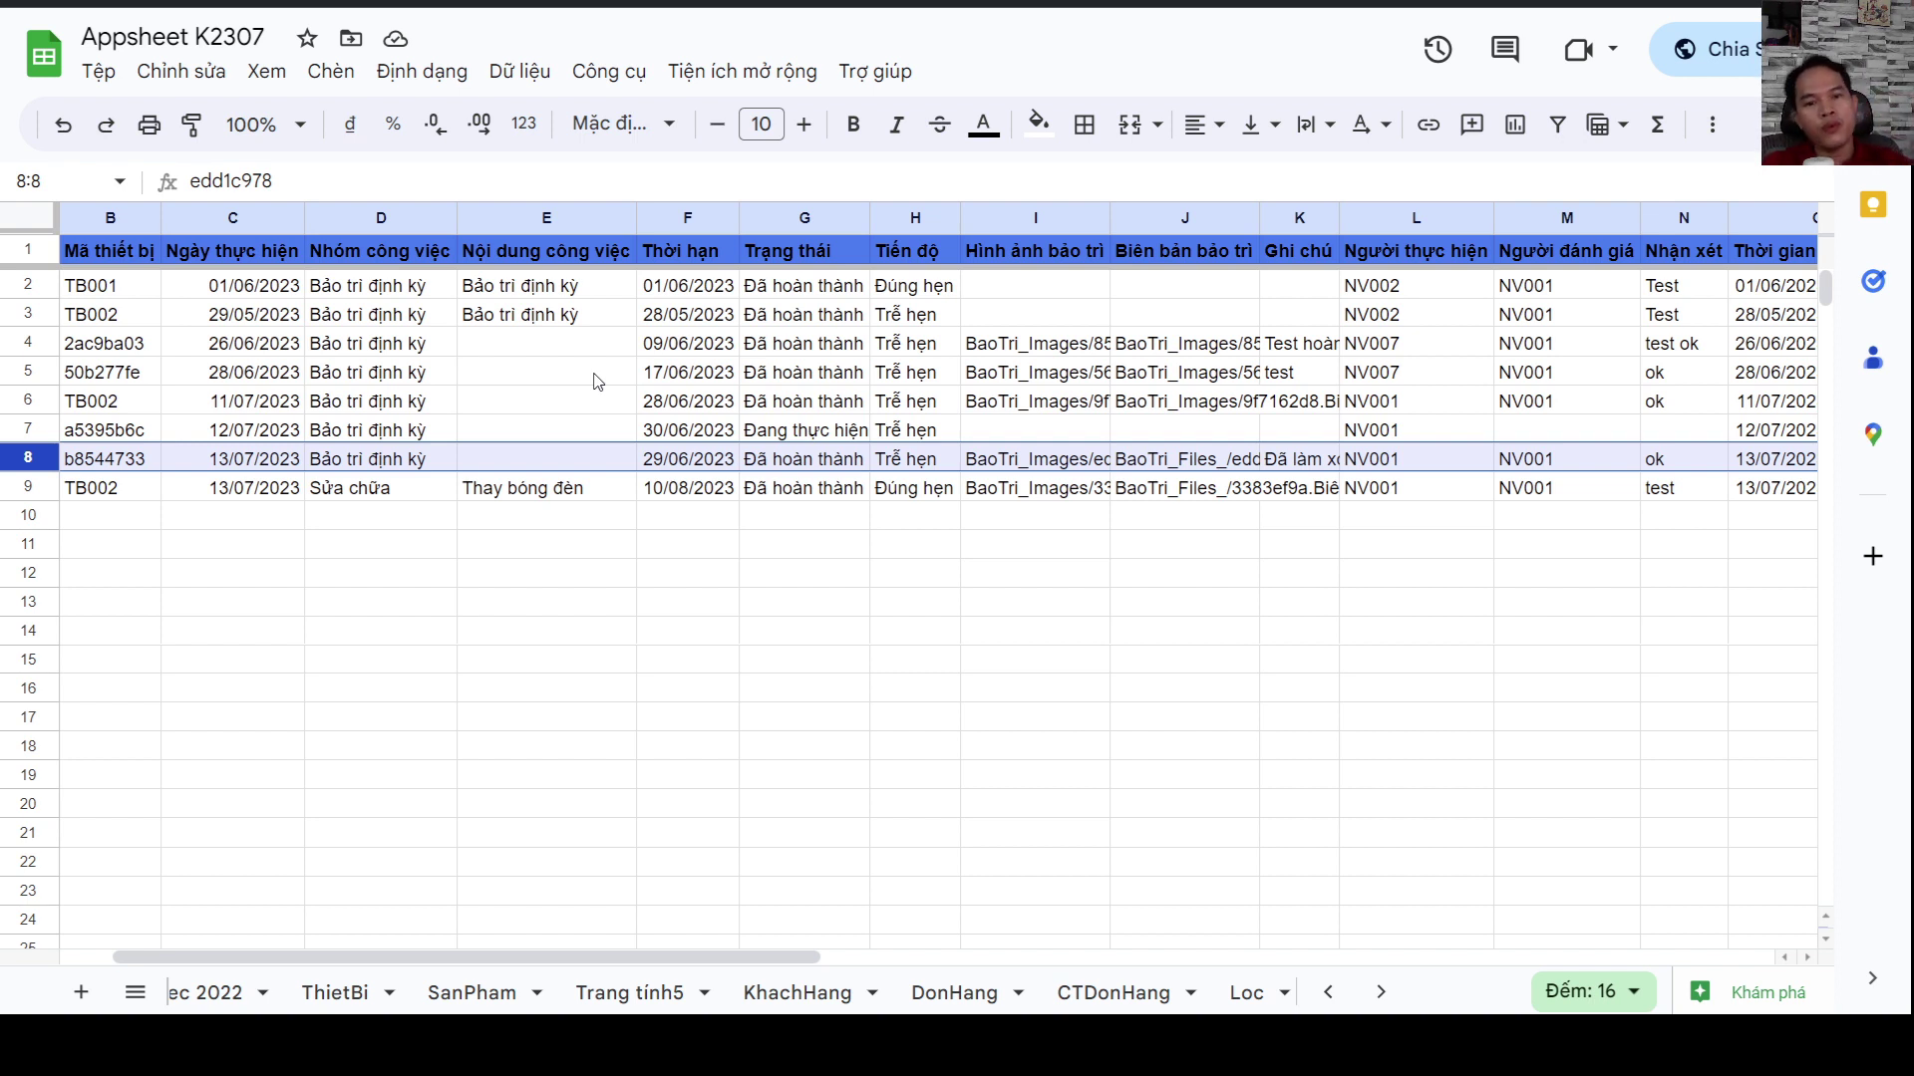
Select the Thay bóng đèn record in row 9 together with row 8
click(598, 486)
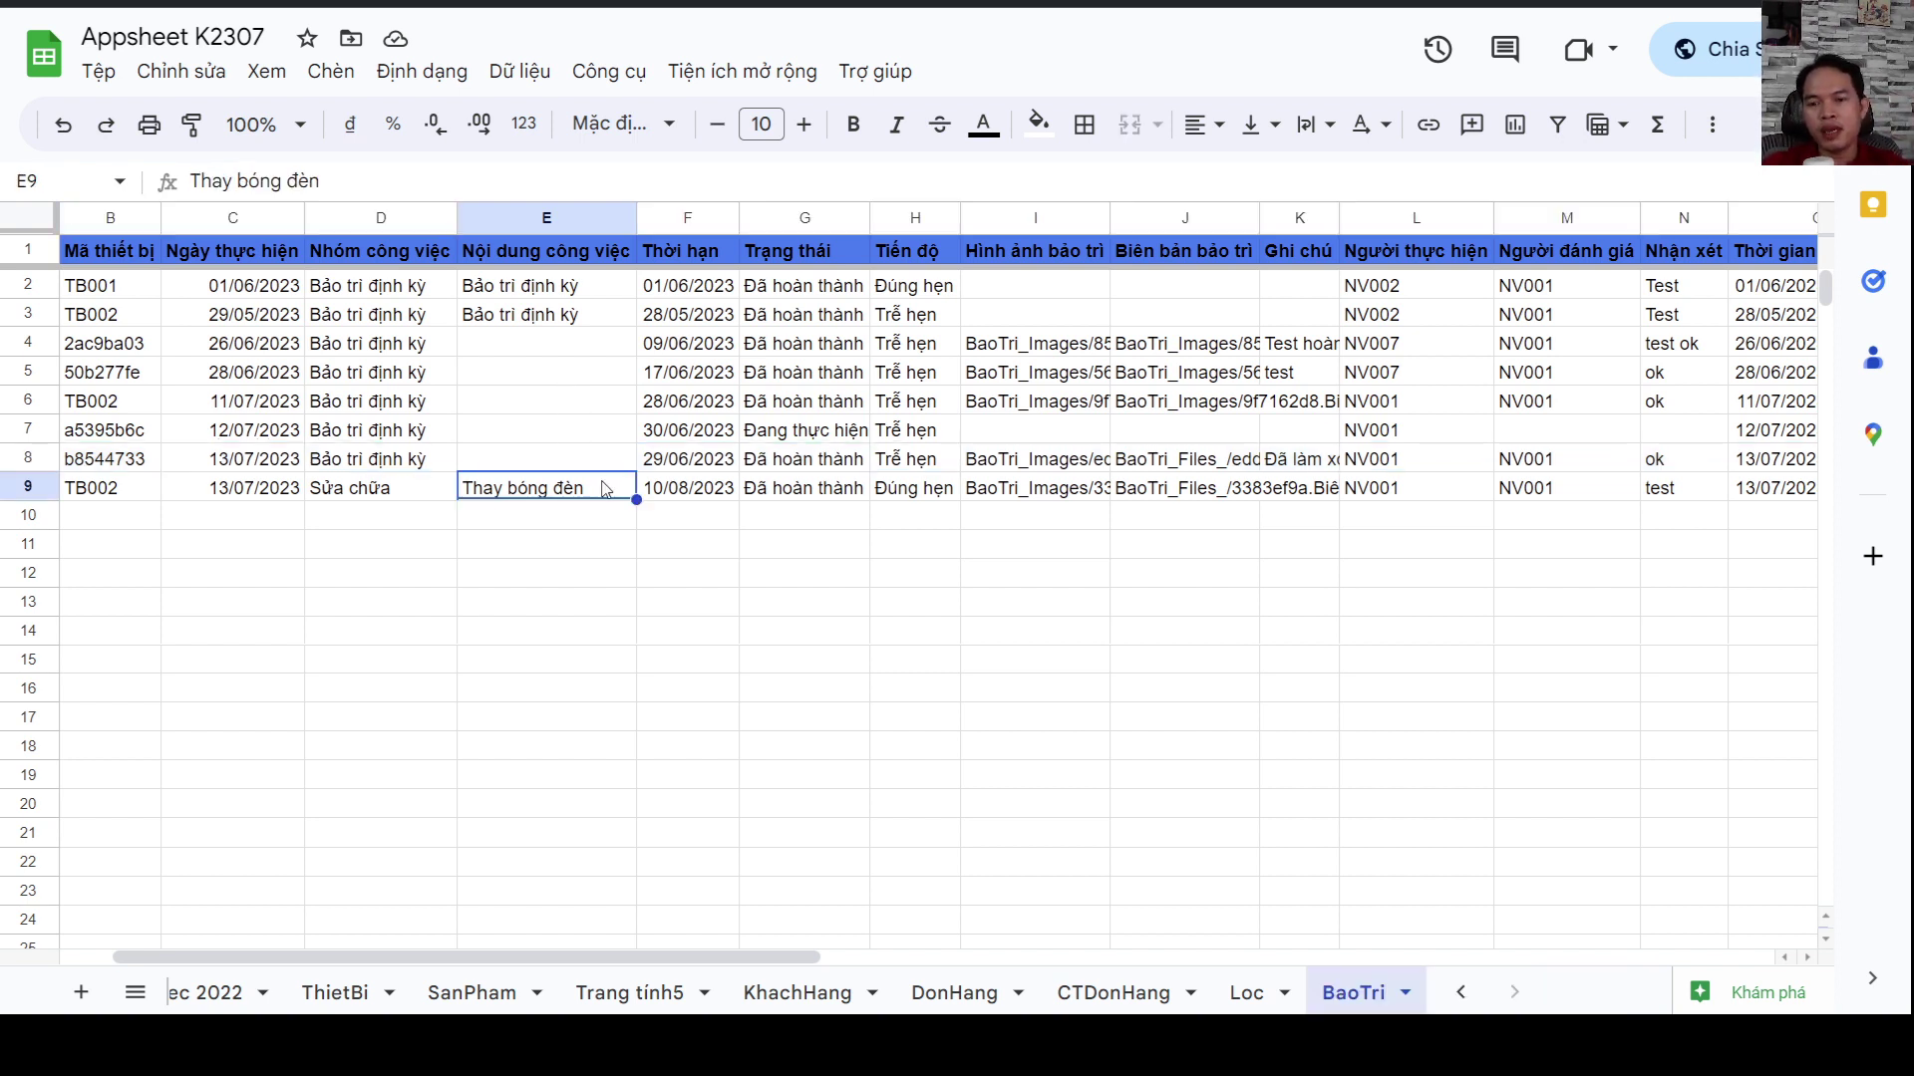
drag(28, 458, 28, 489)
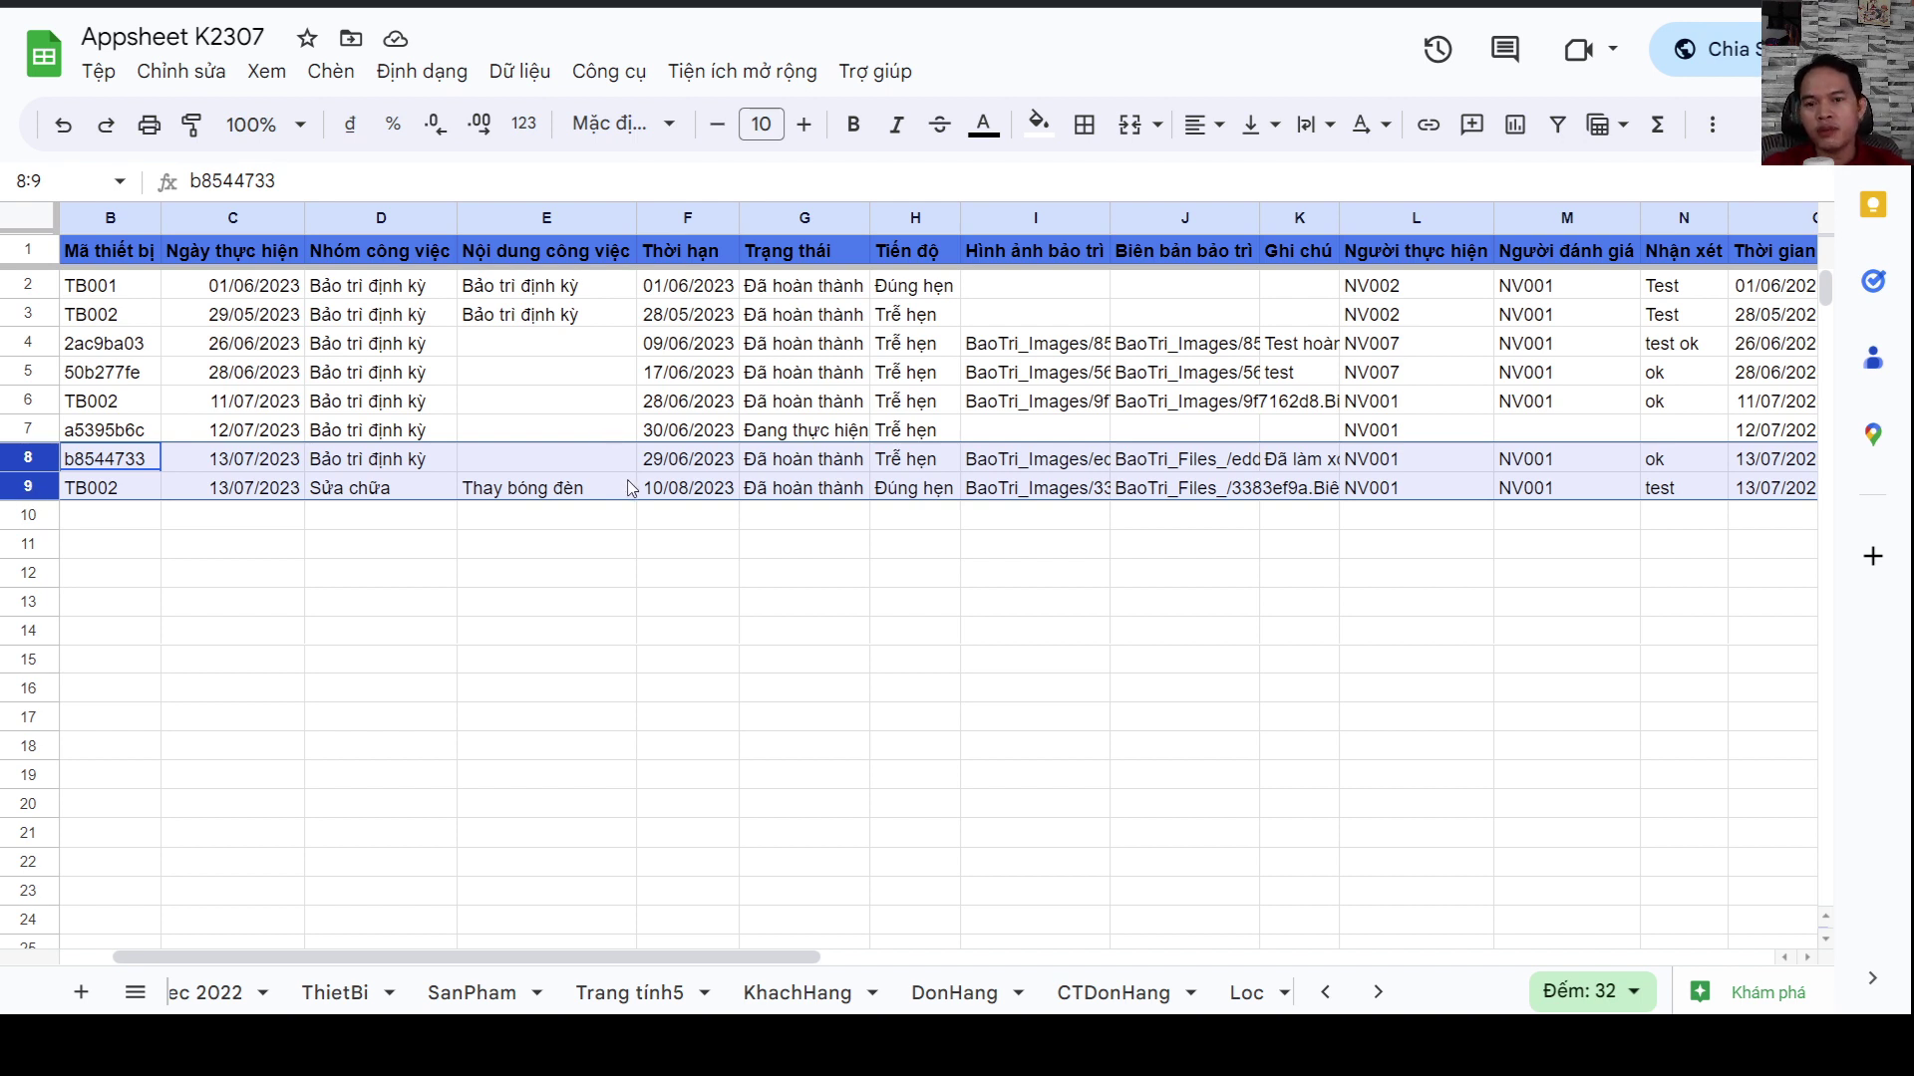
click(748, 483)
drag(28, 458, 25, 484)
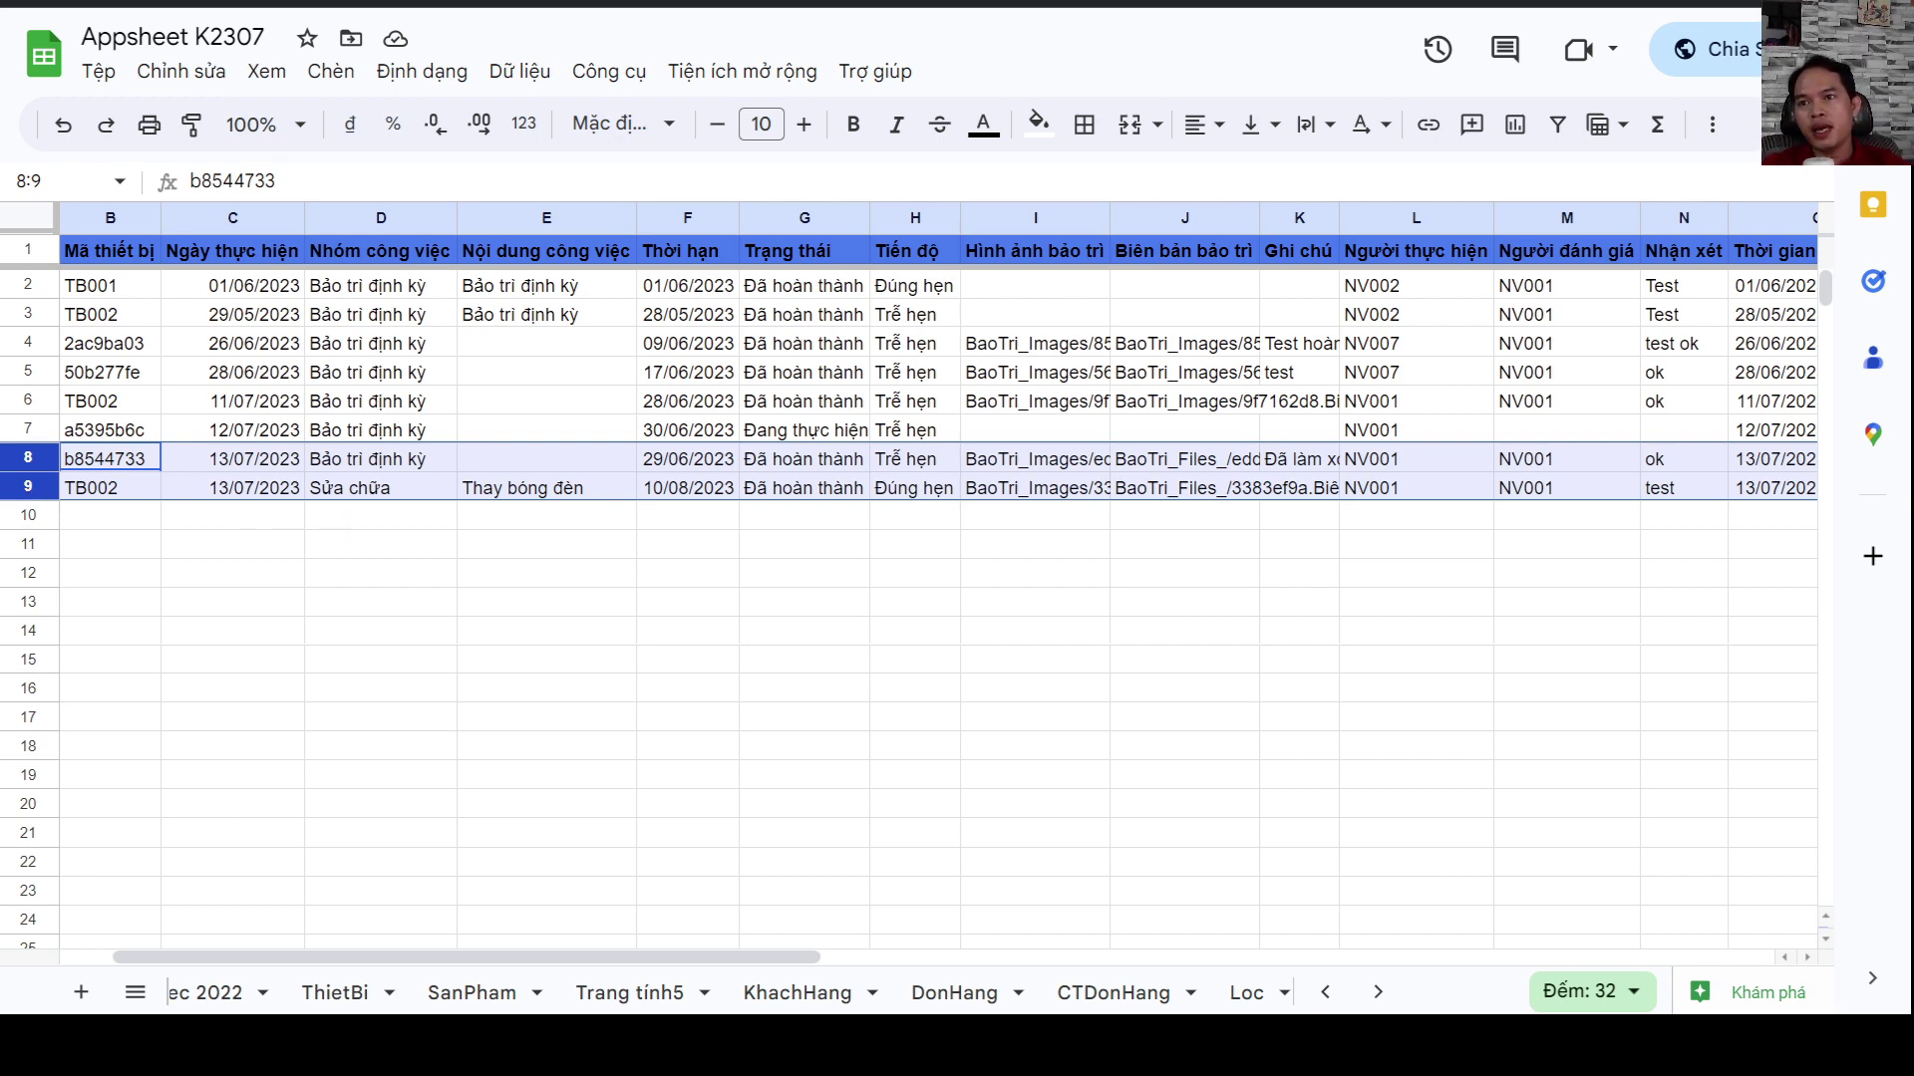
Switch to the AppSheet editor tab and enter 'appsheet' in the address bar
key(ctrl+Tab)
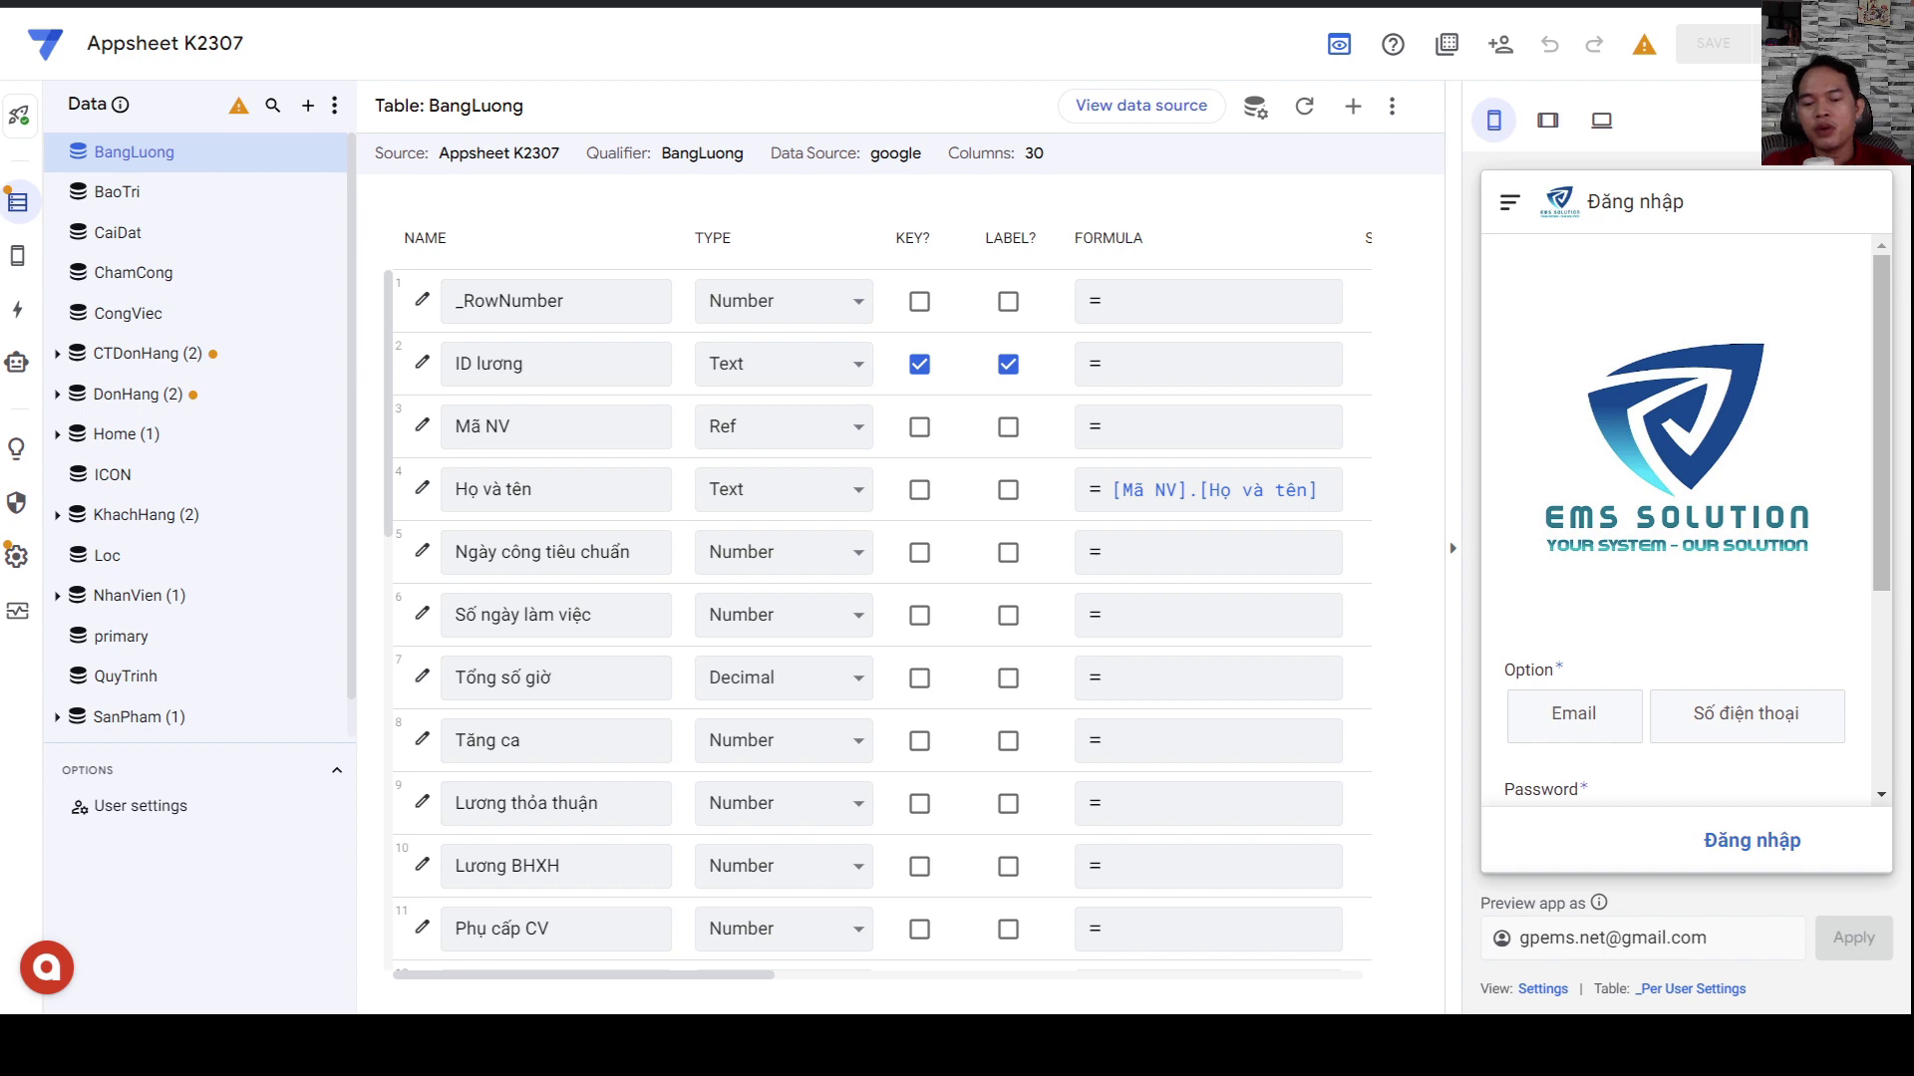
key(ctrl+l)
text(appsheet)
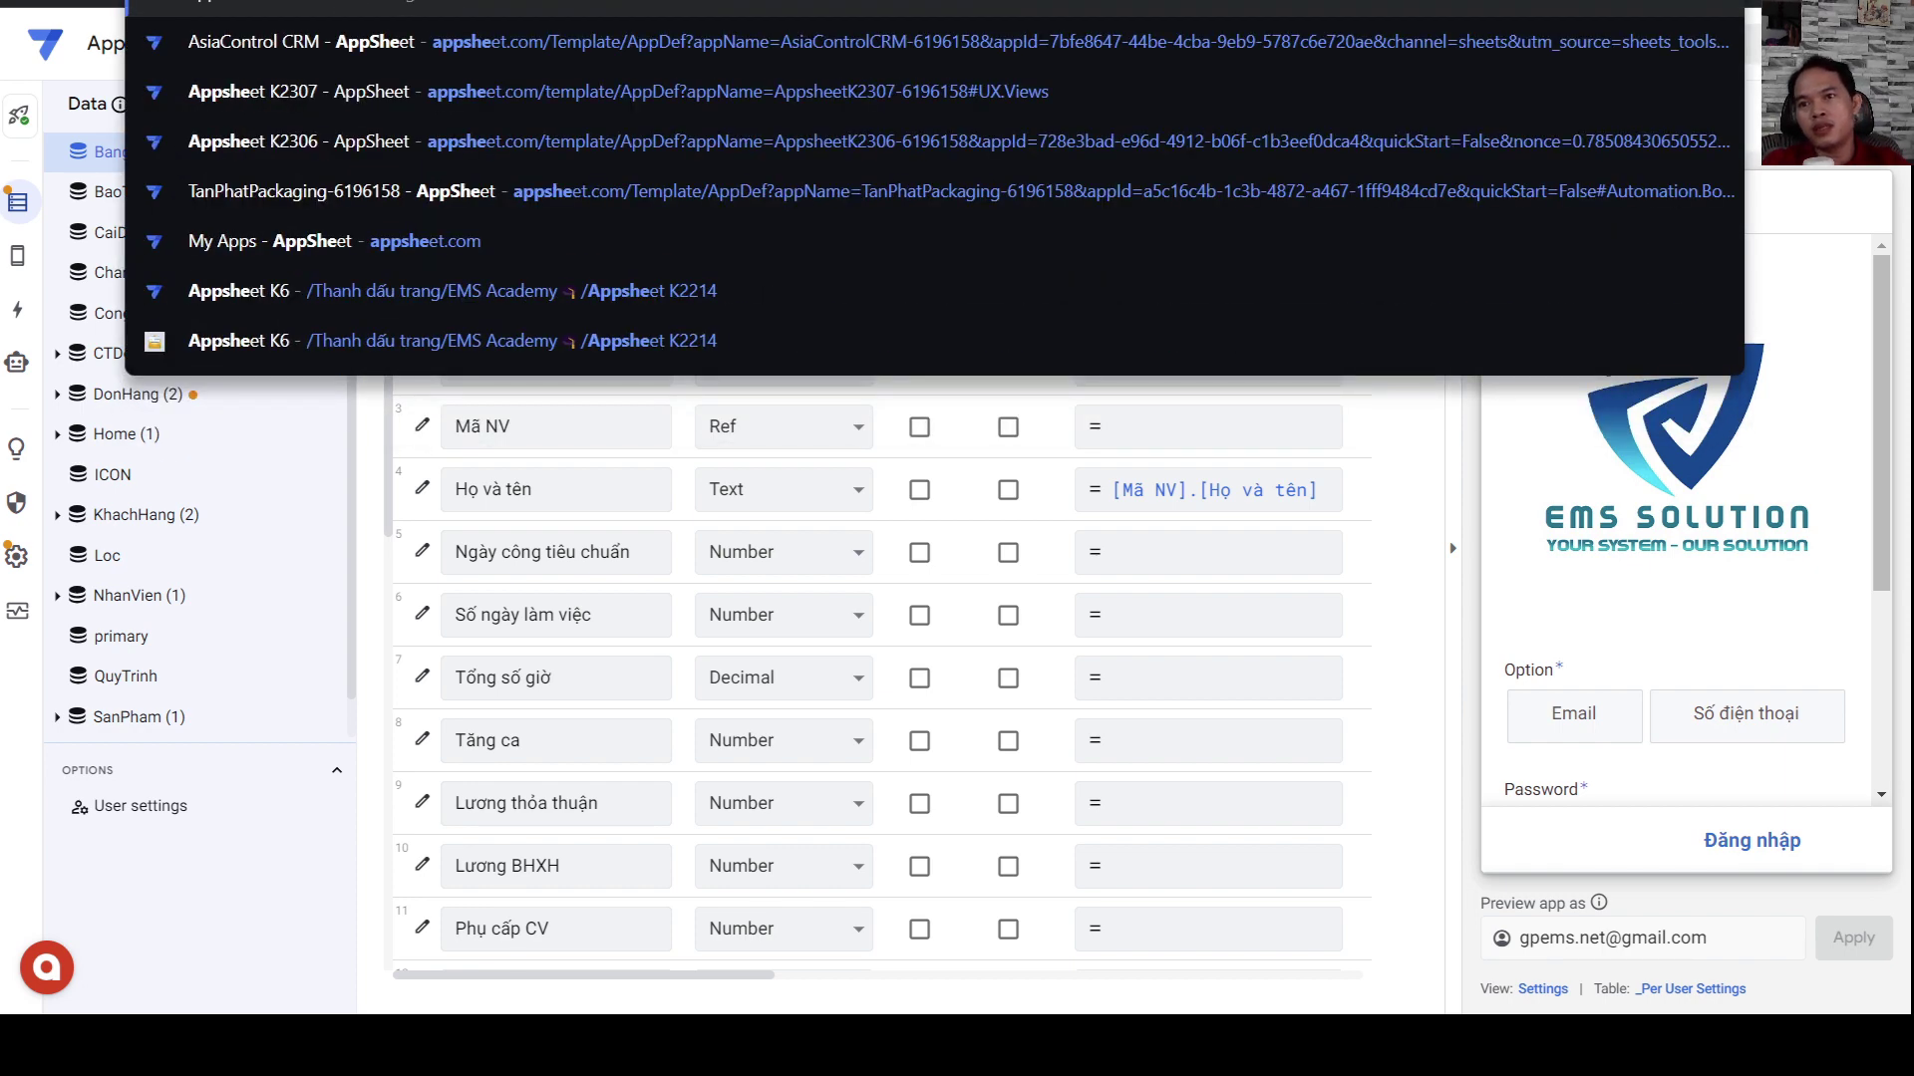
Go to the AppSheet home page of recent apps, opening and closing the account menu
key(Escape)
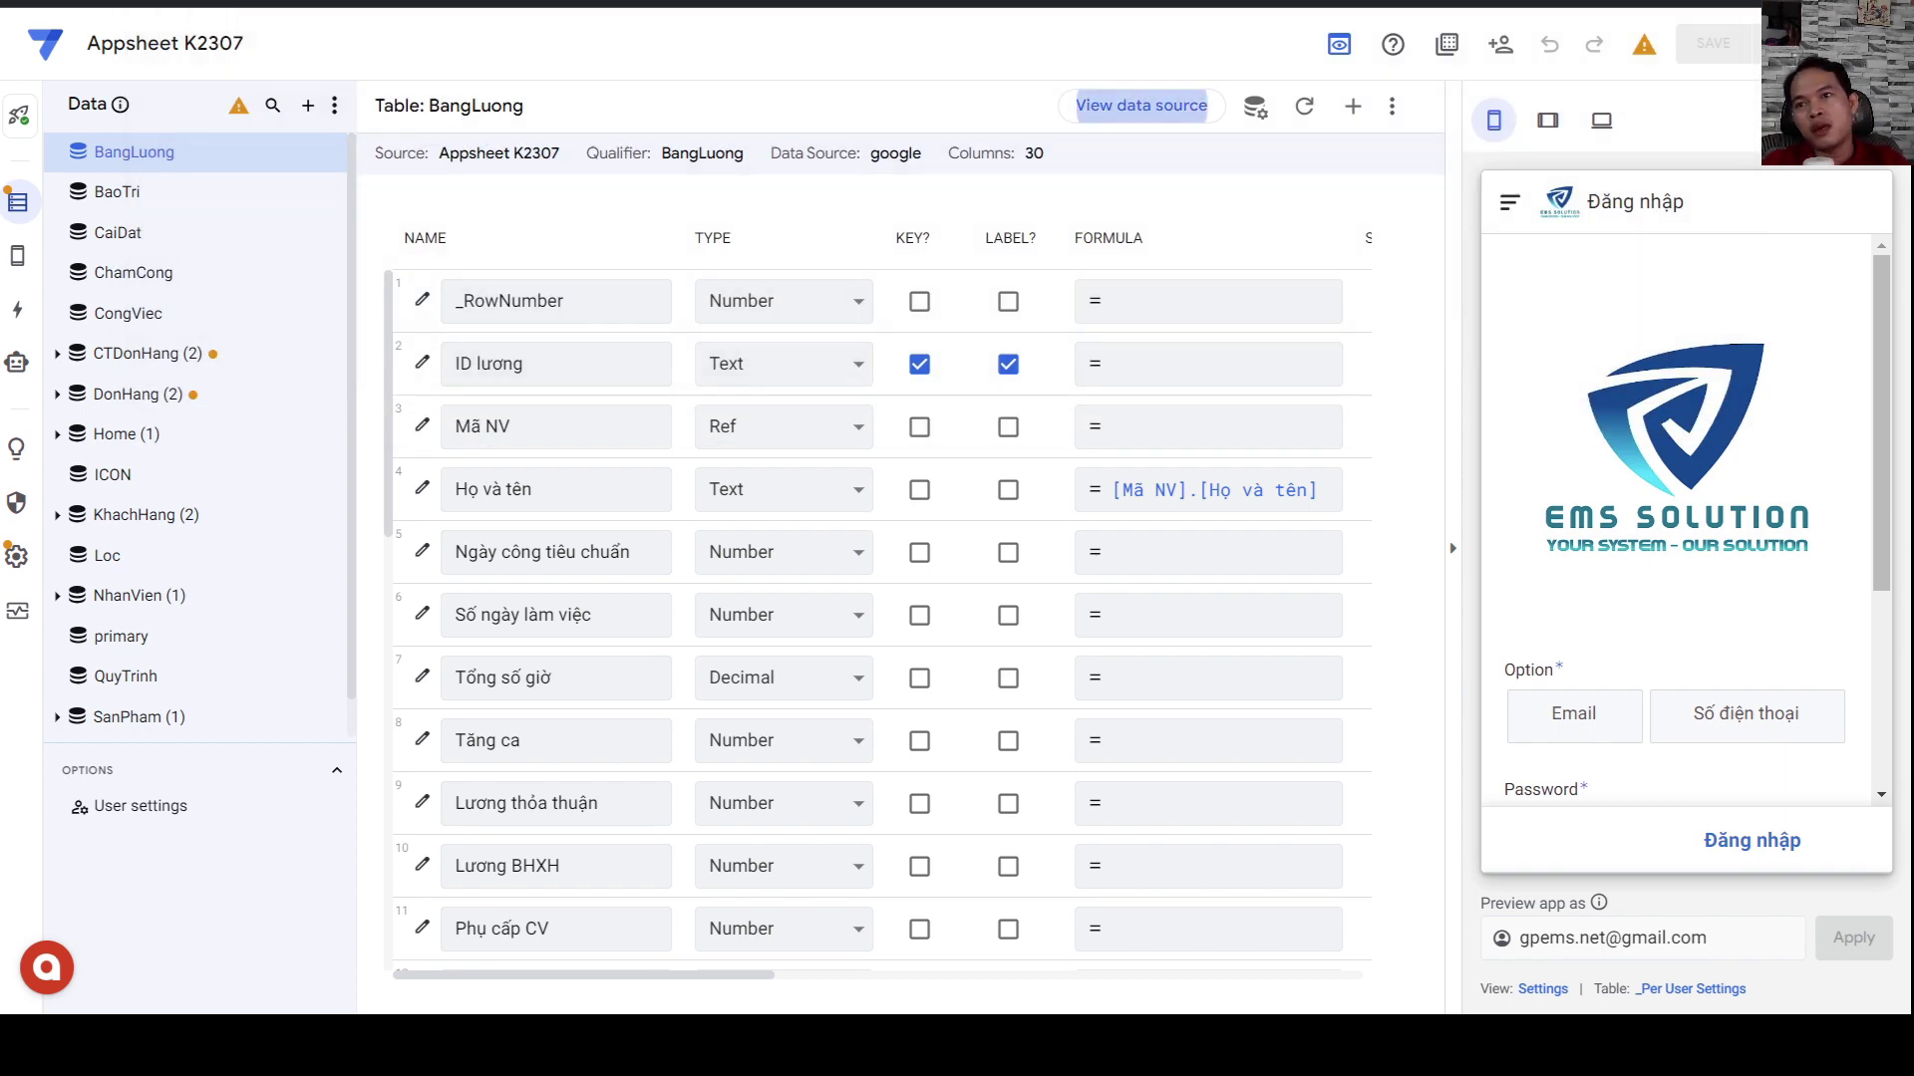
key(ctrl+Tab)
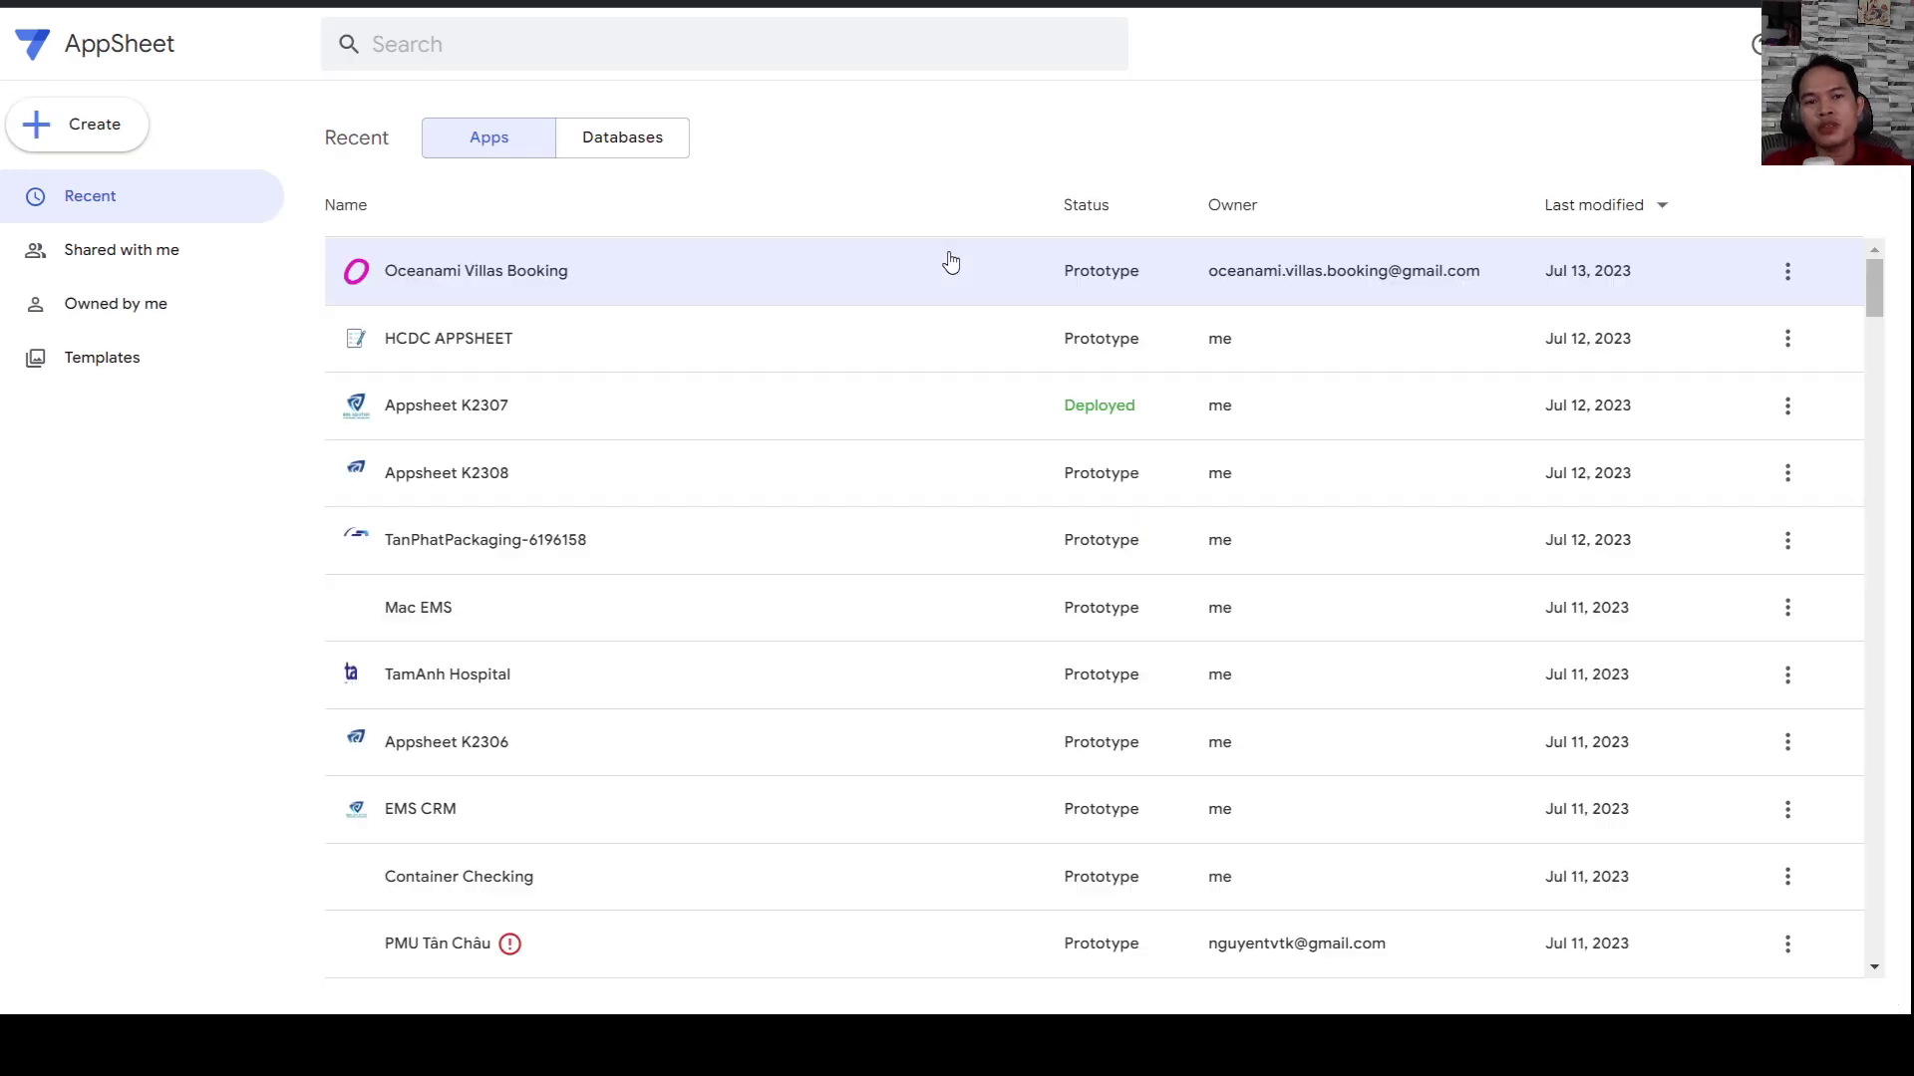
click(1751, 44)
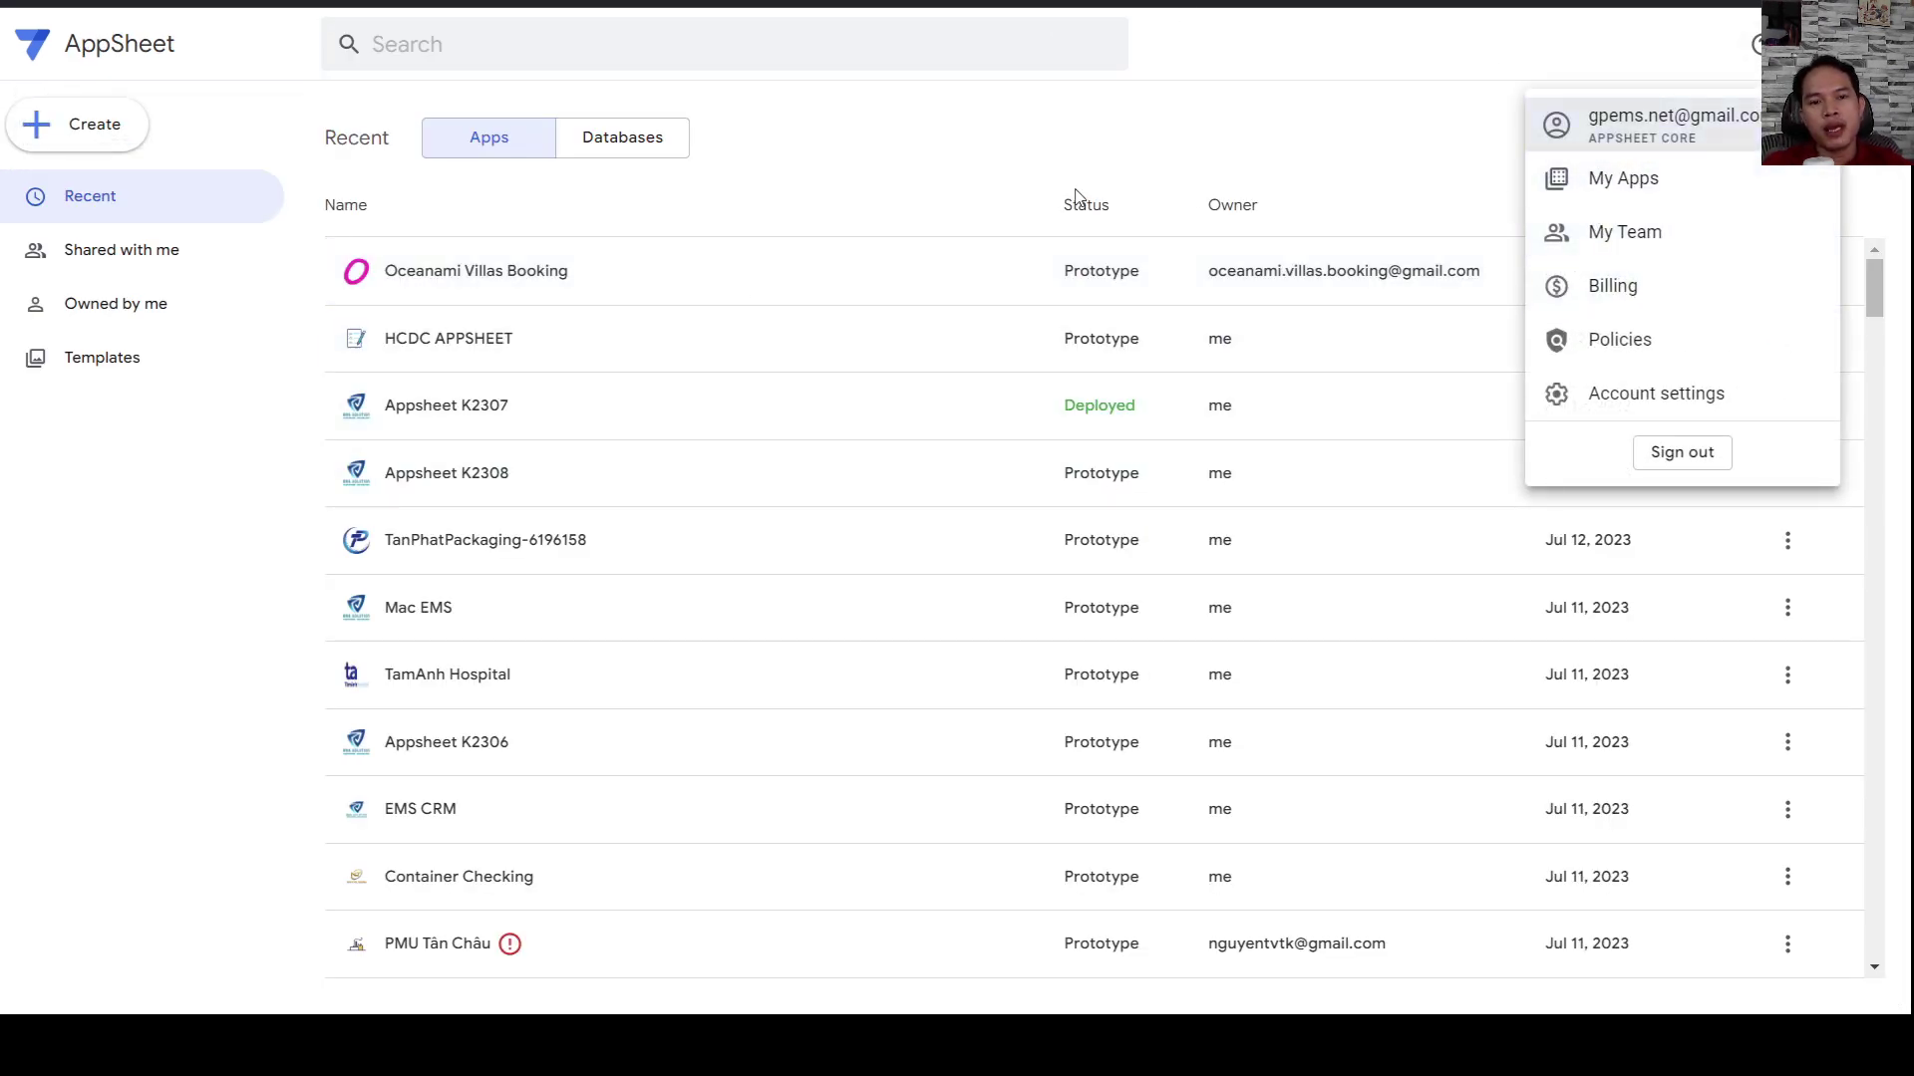
click(1094, 156)
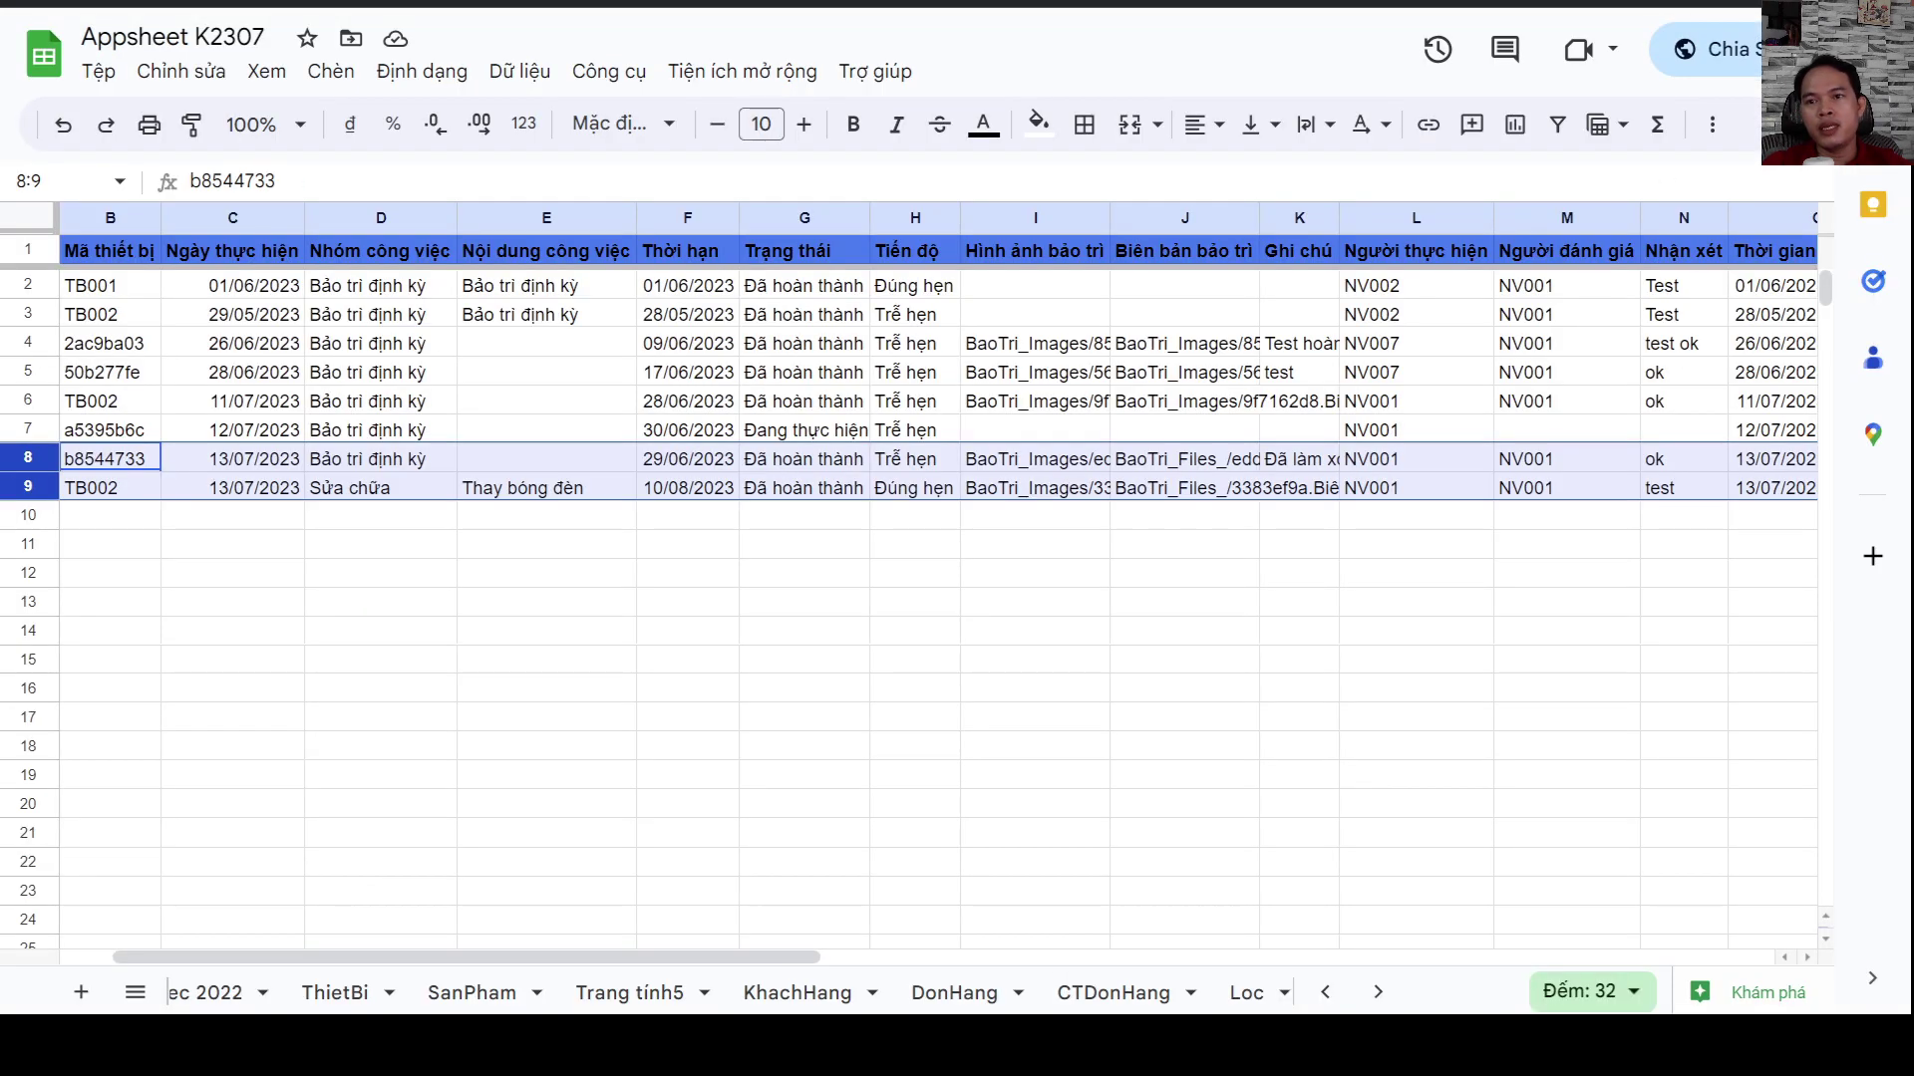
Use Extensions > AppSheet > Xem ứng dụng mẫu to reach the AppSheet apps list
click(586, 80)
mouse_move(751, 273)
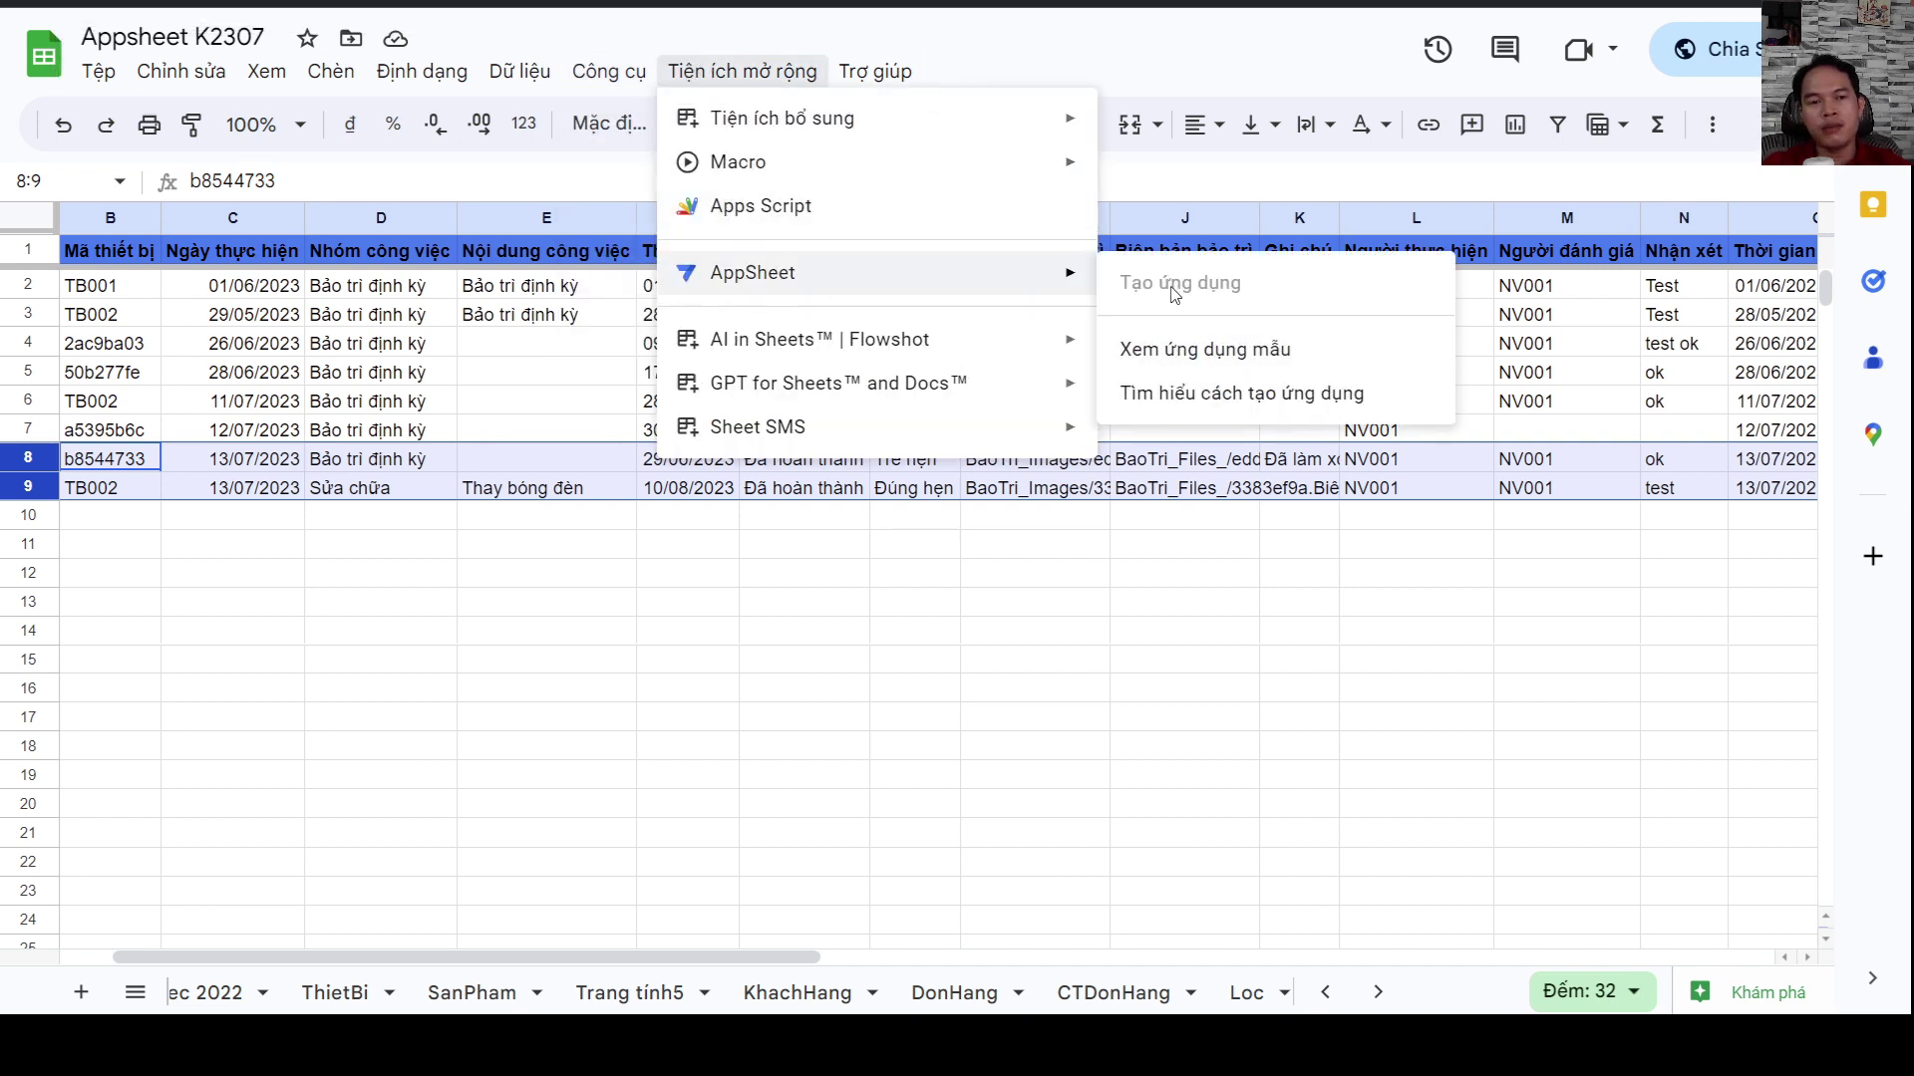
click(1107, 361)
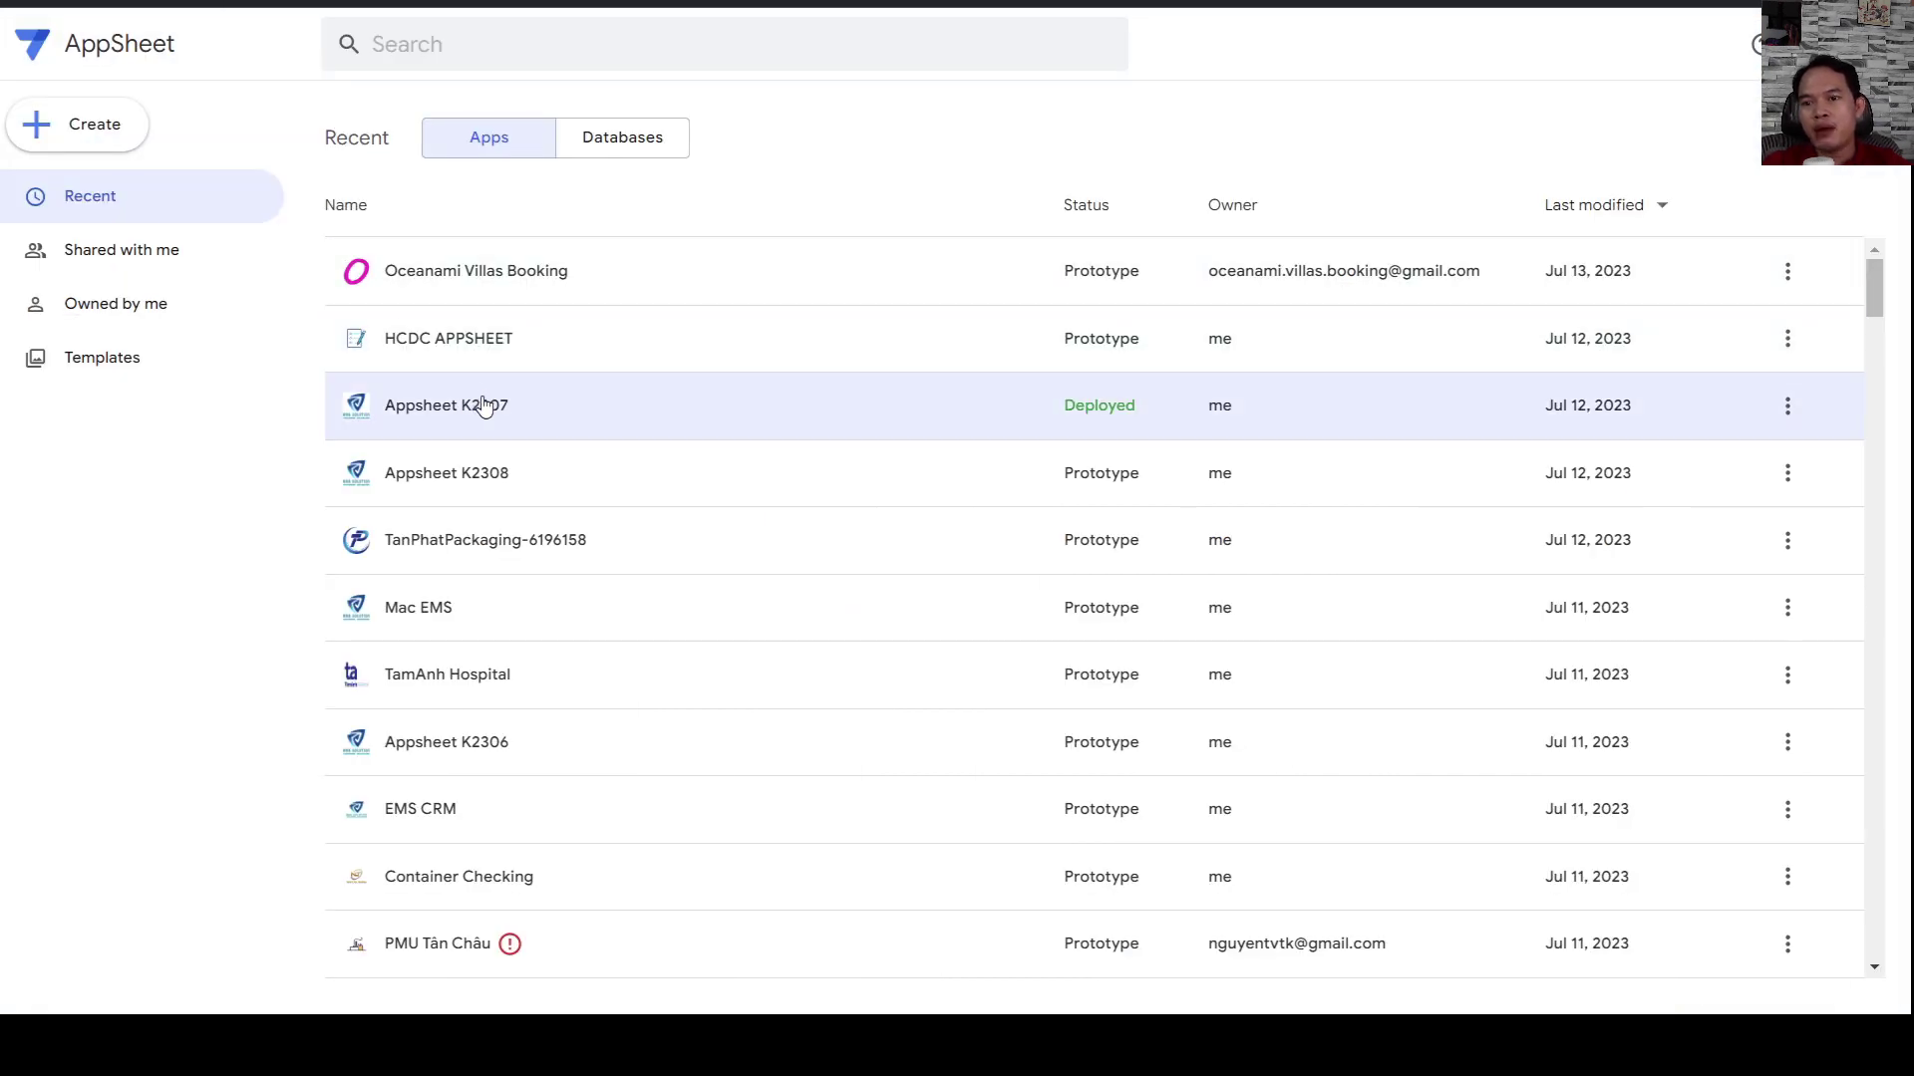
Open Appsheet K2307 from Recent apps, zoom the page in, and show ThietBi's 22 columns
click(483, 403)
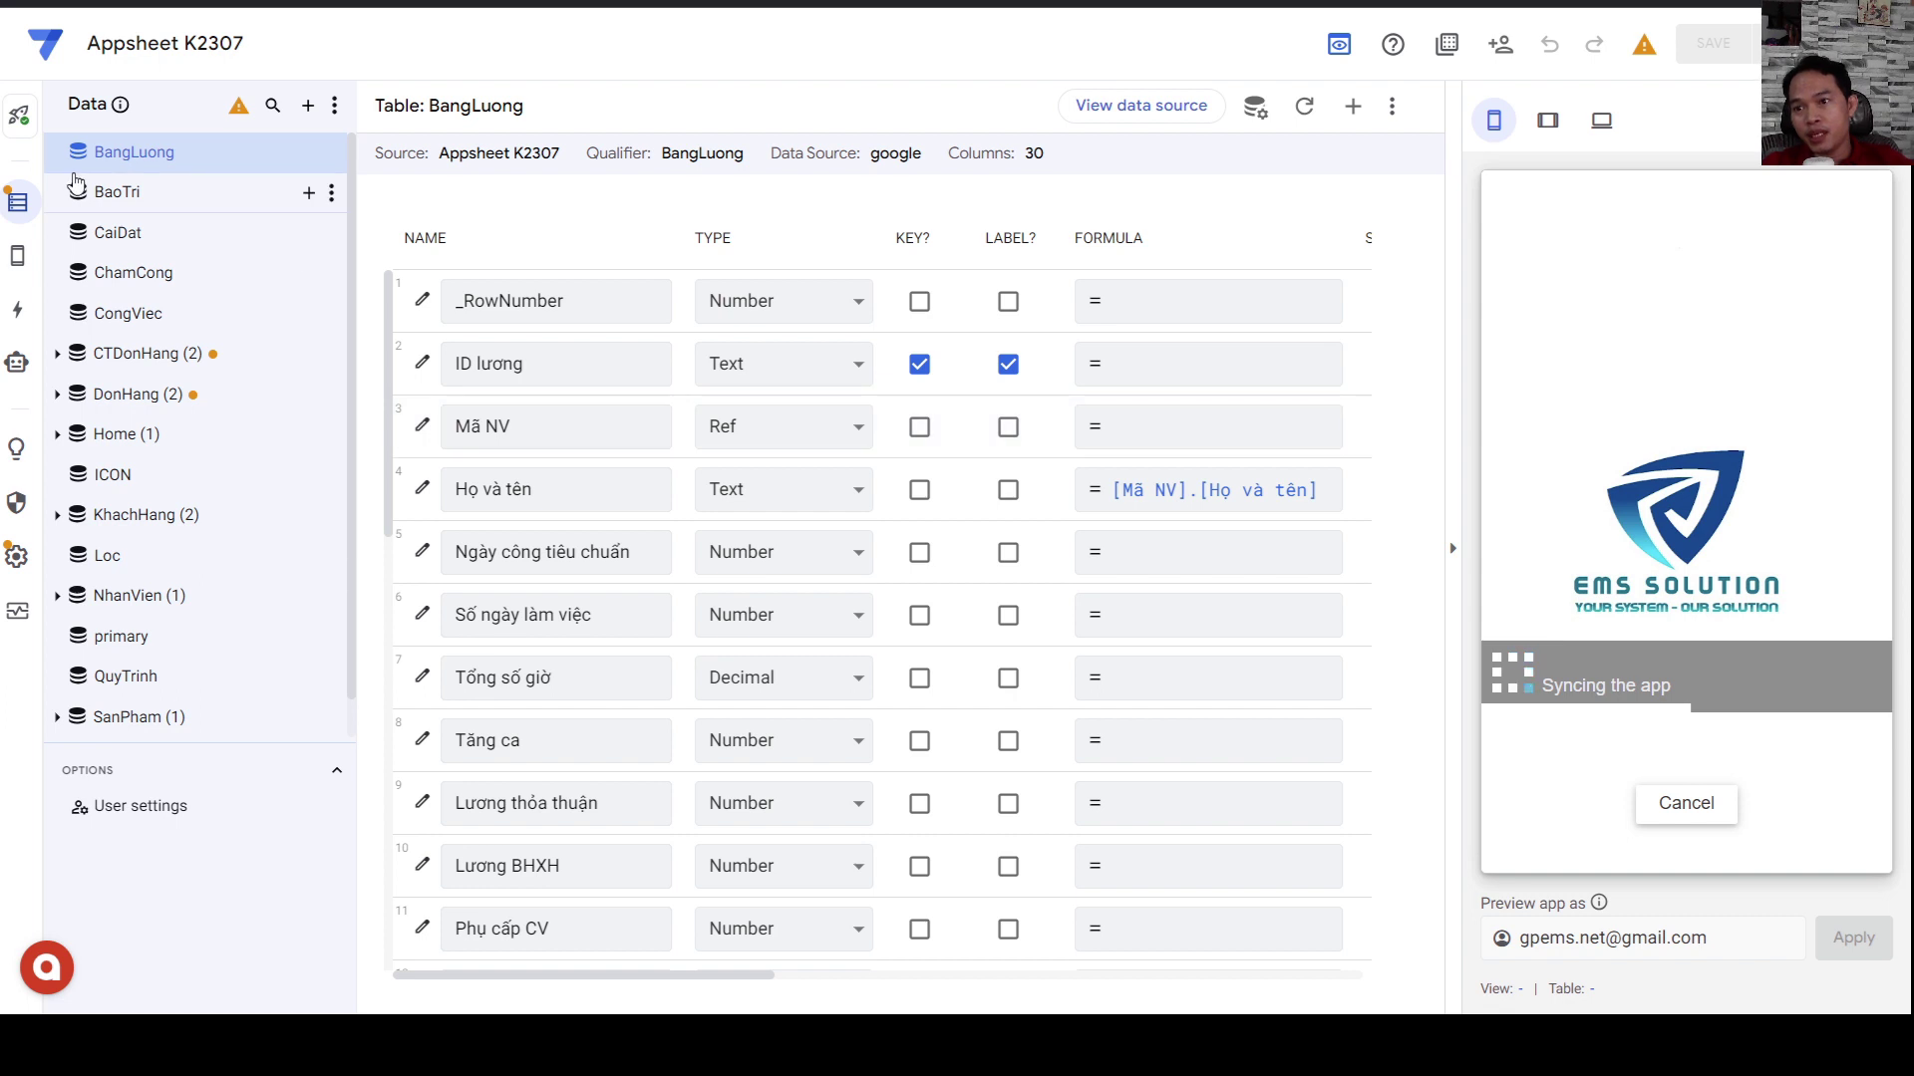
scroll(321, 264, down, 1)
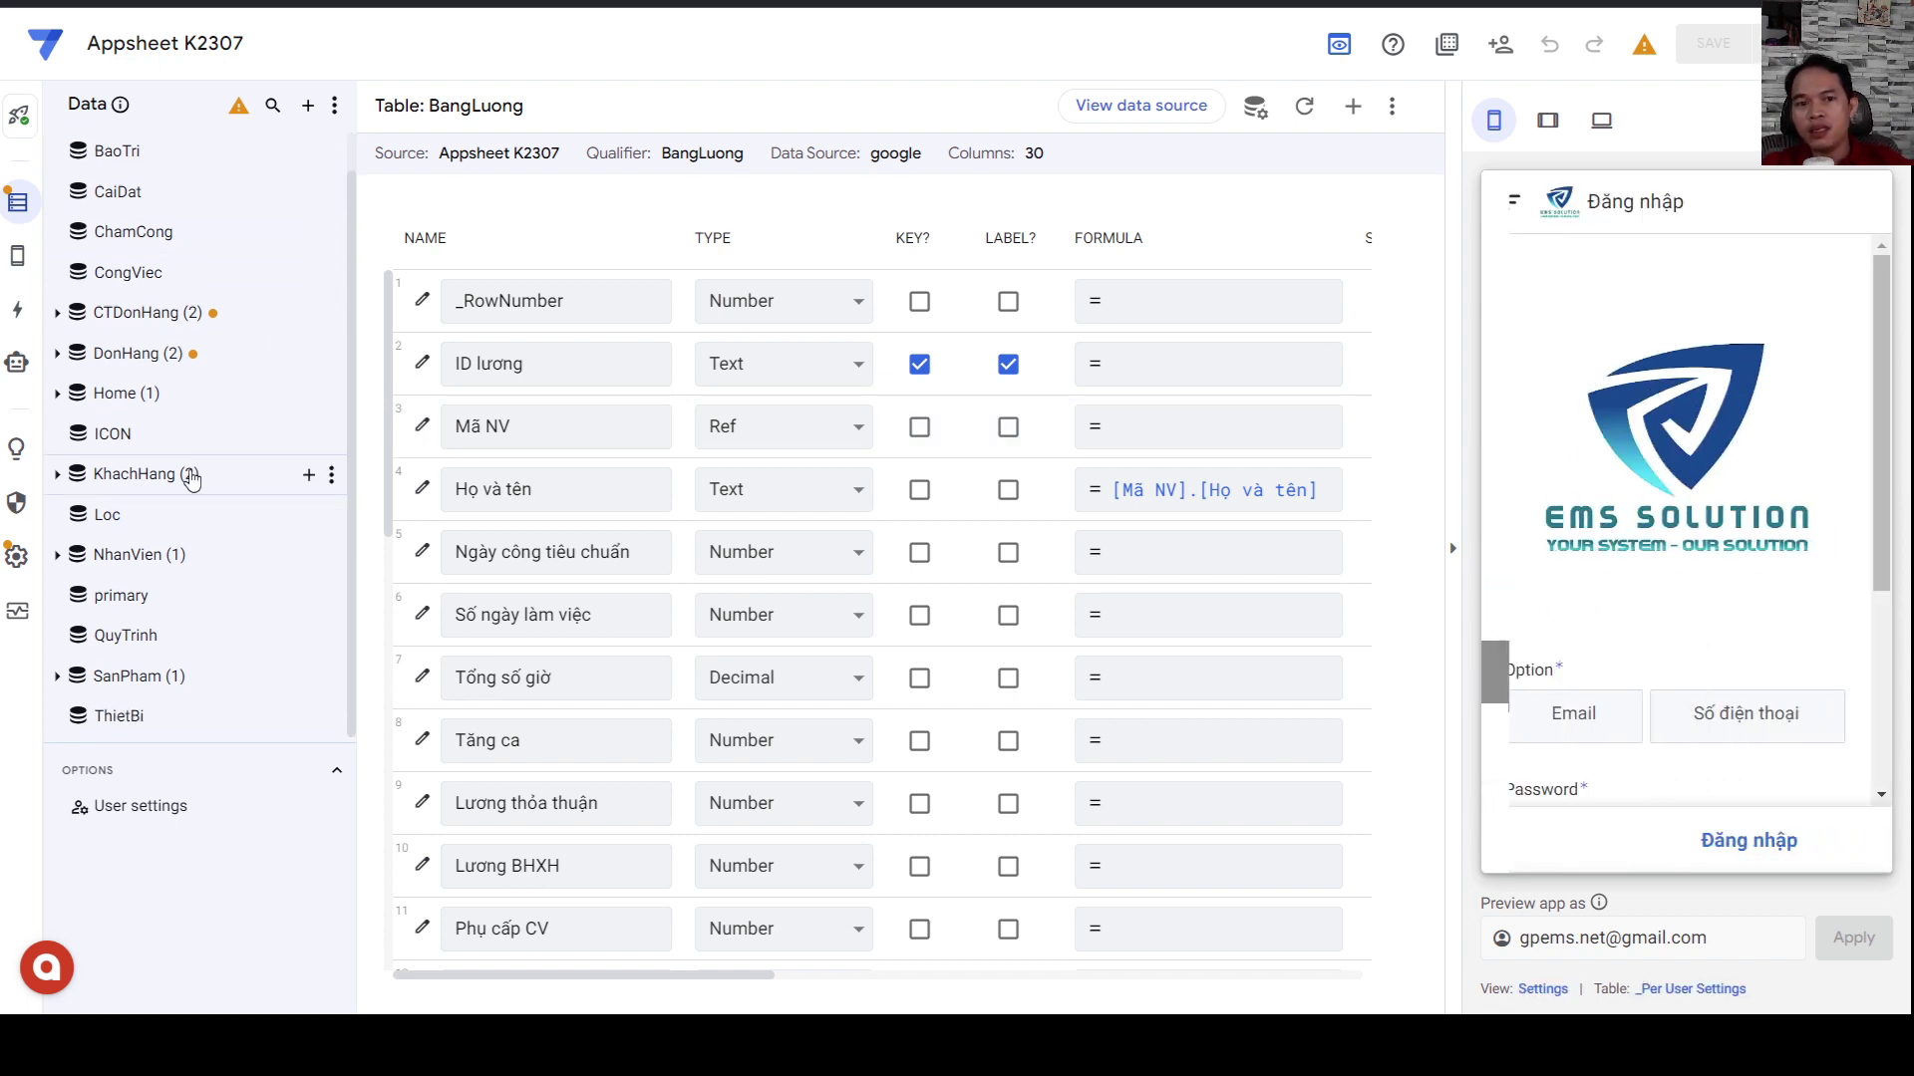
key(ctrl+plus)
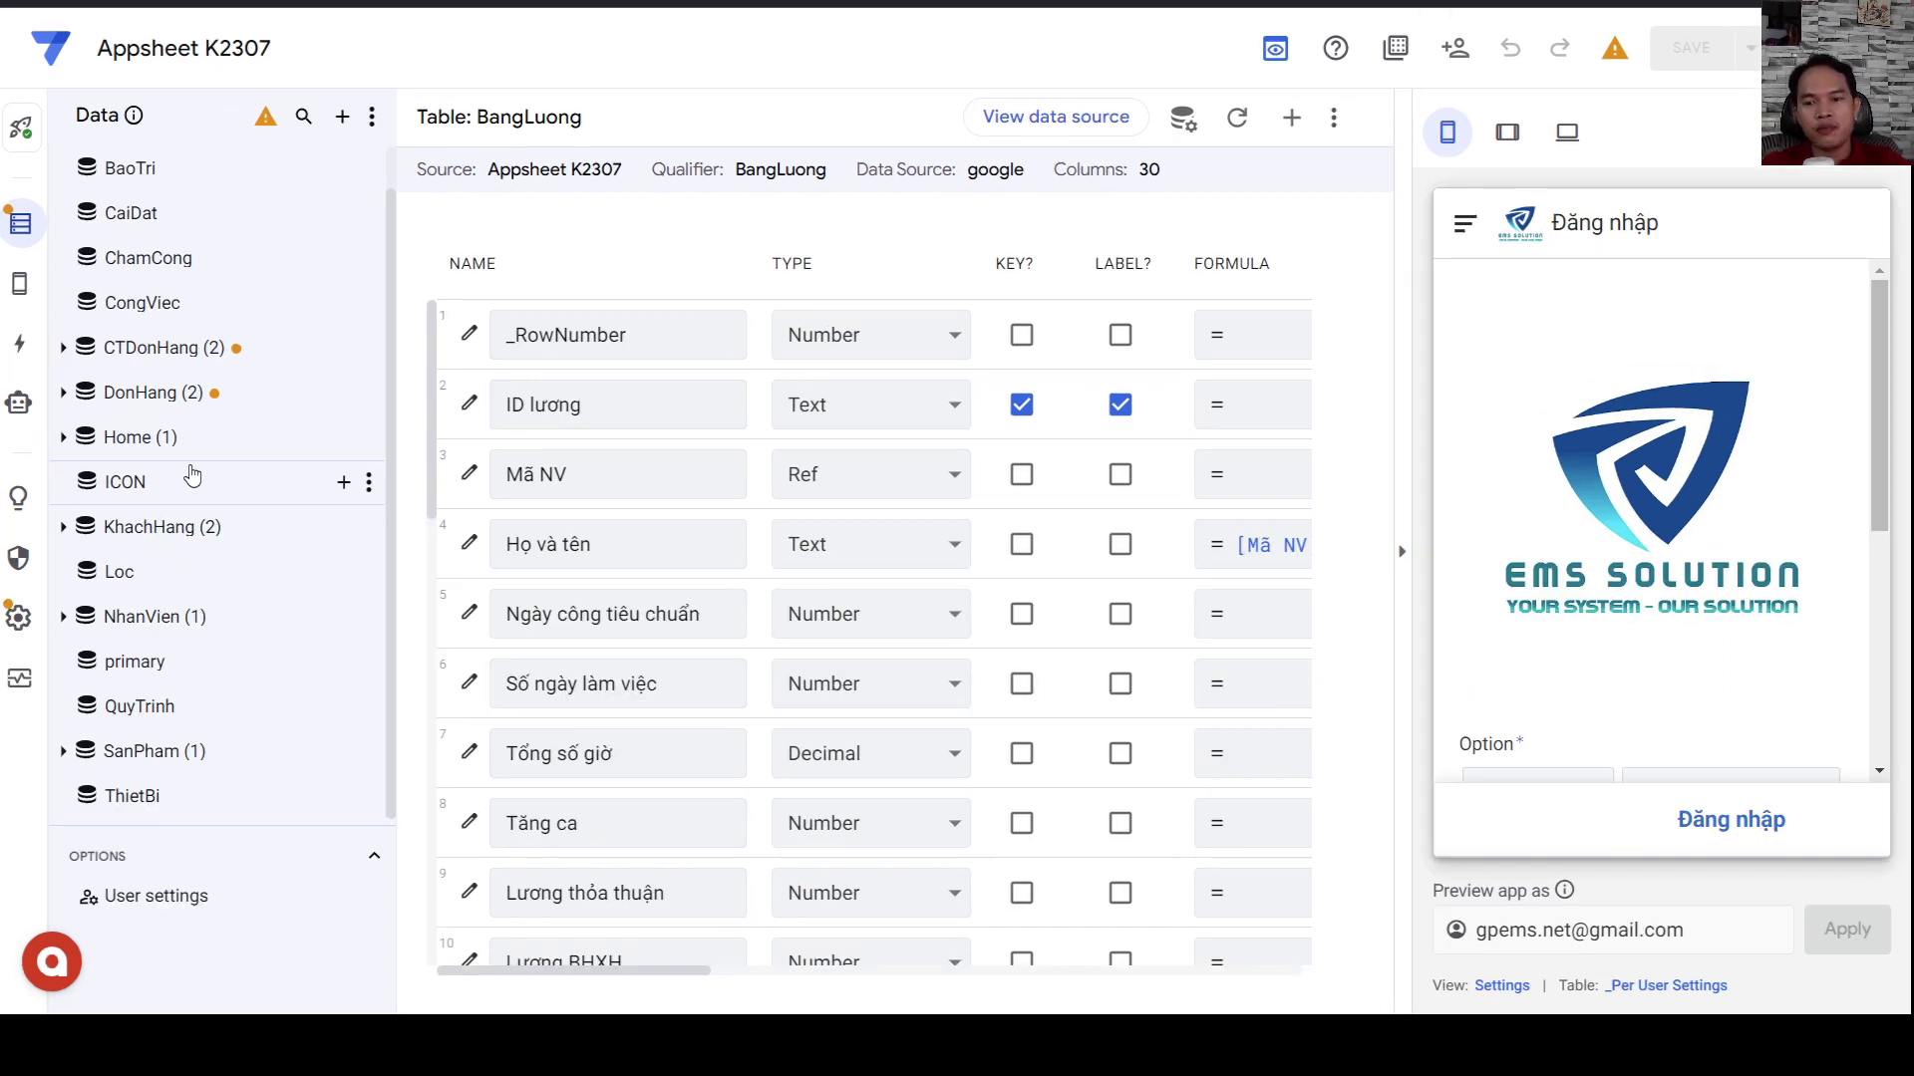
scroll(1626, 496, down, 3)
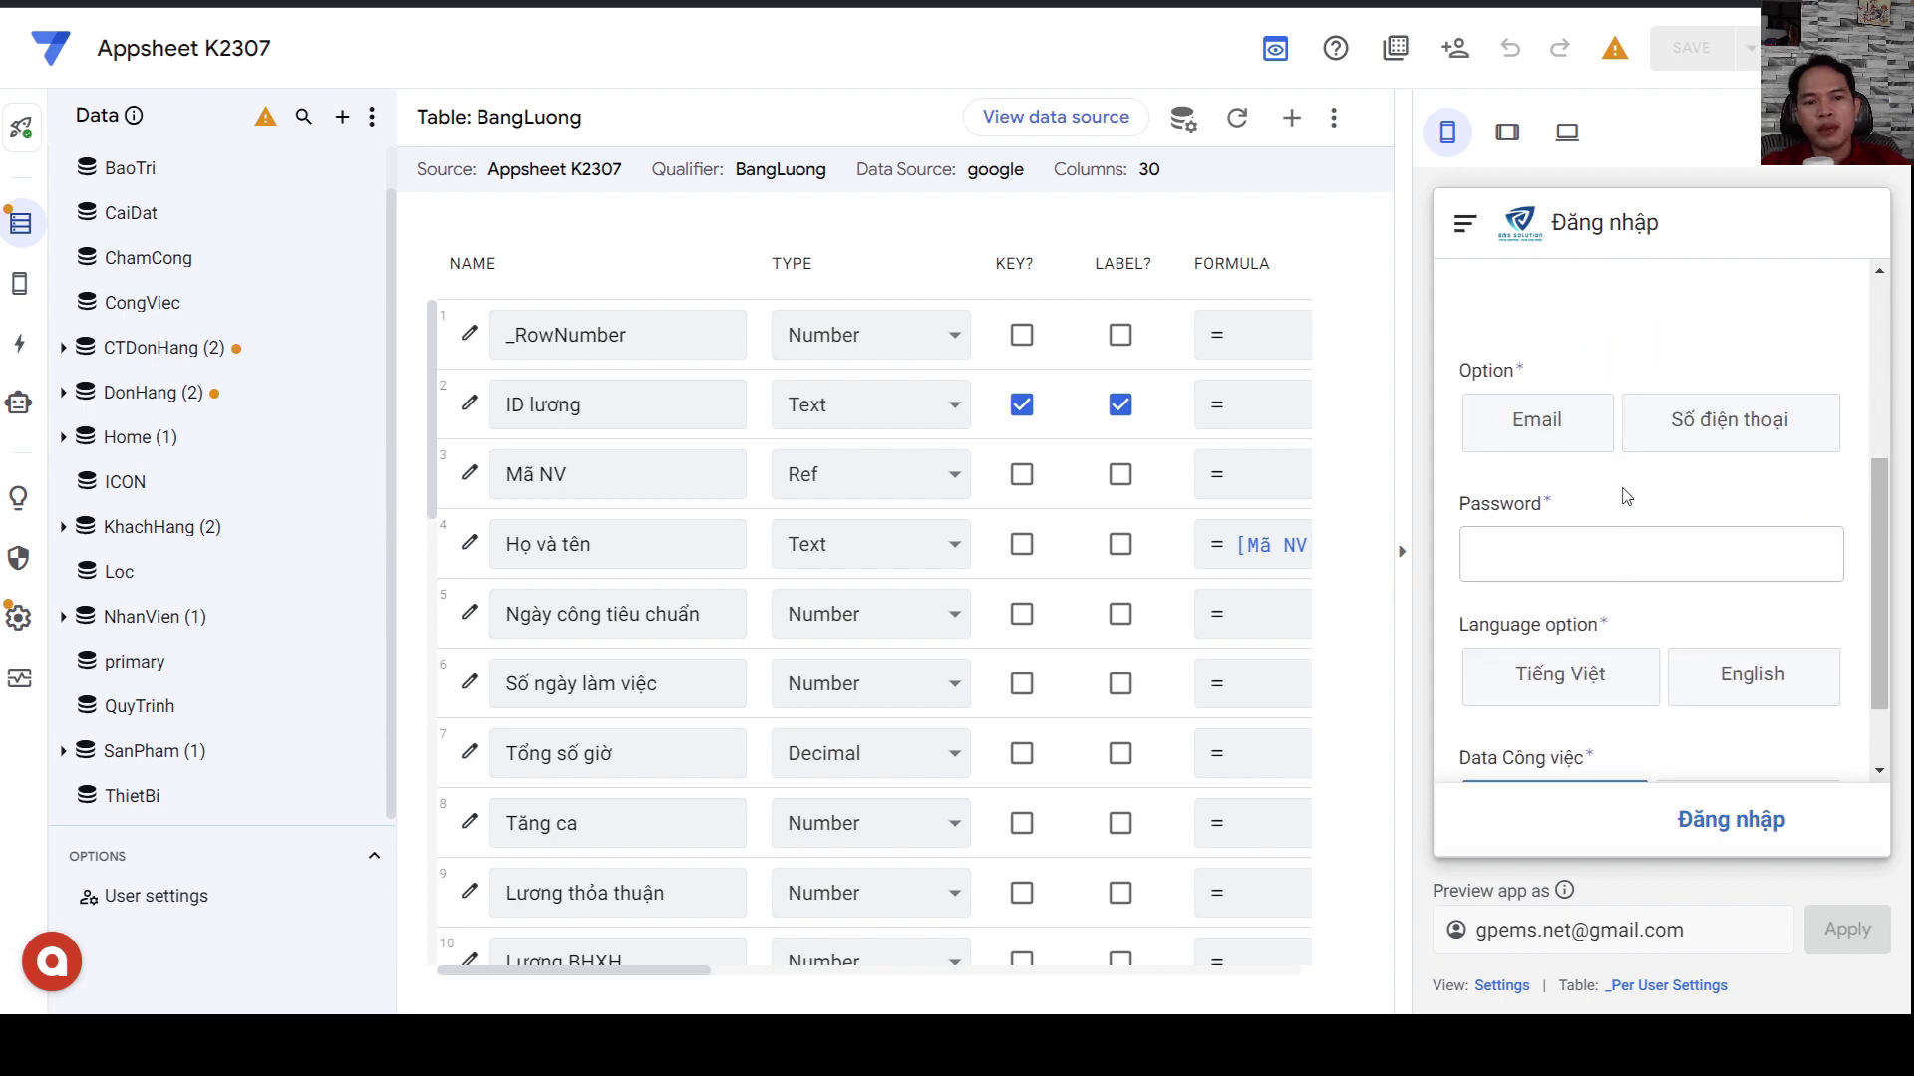
scroll(1626, 495, down, 2)
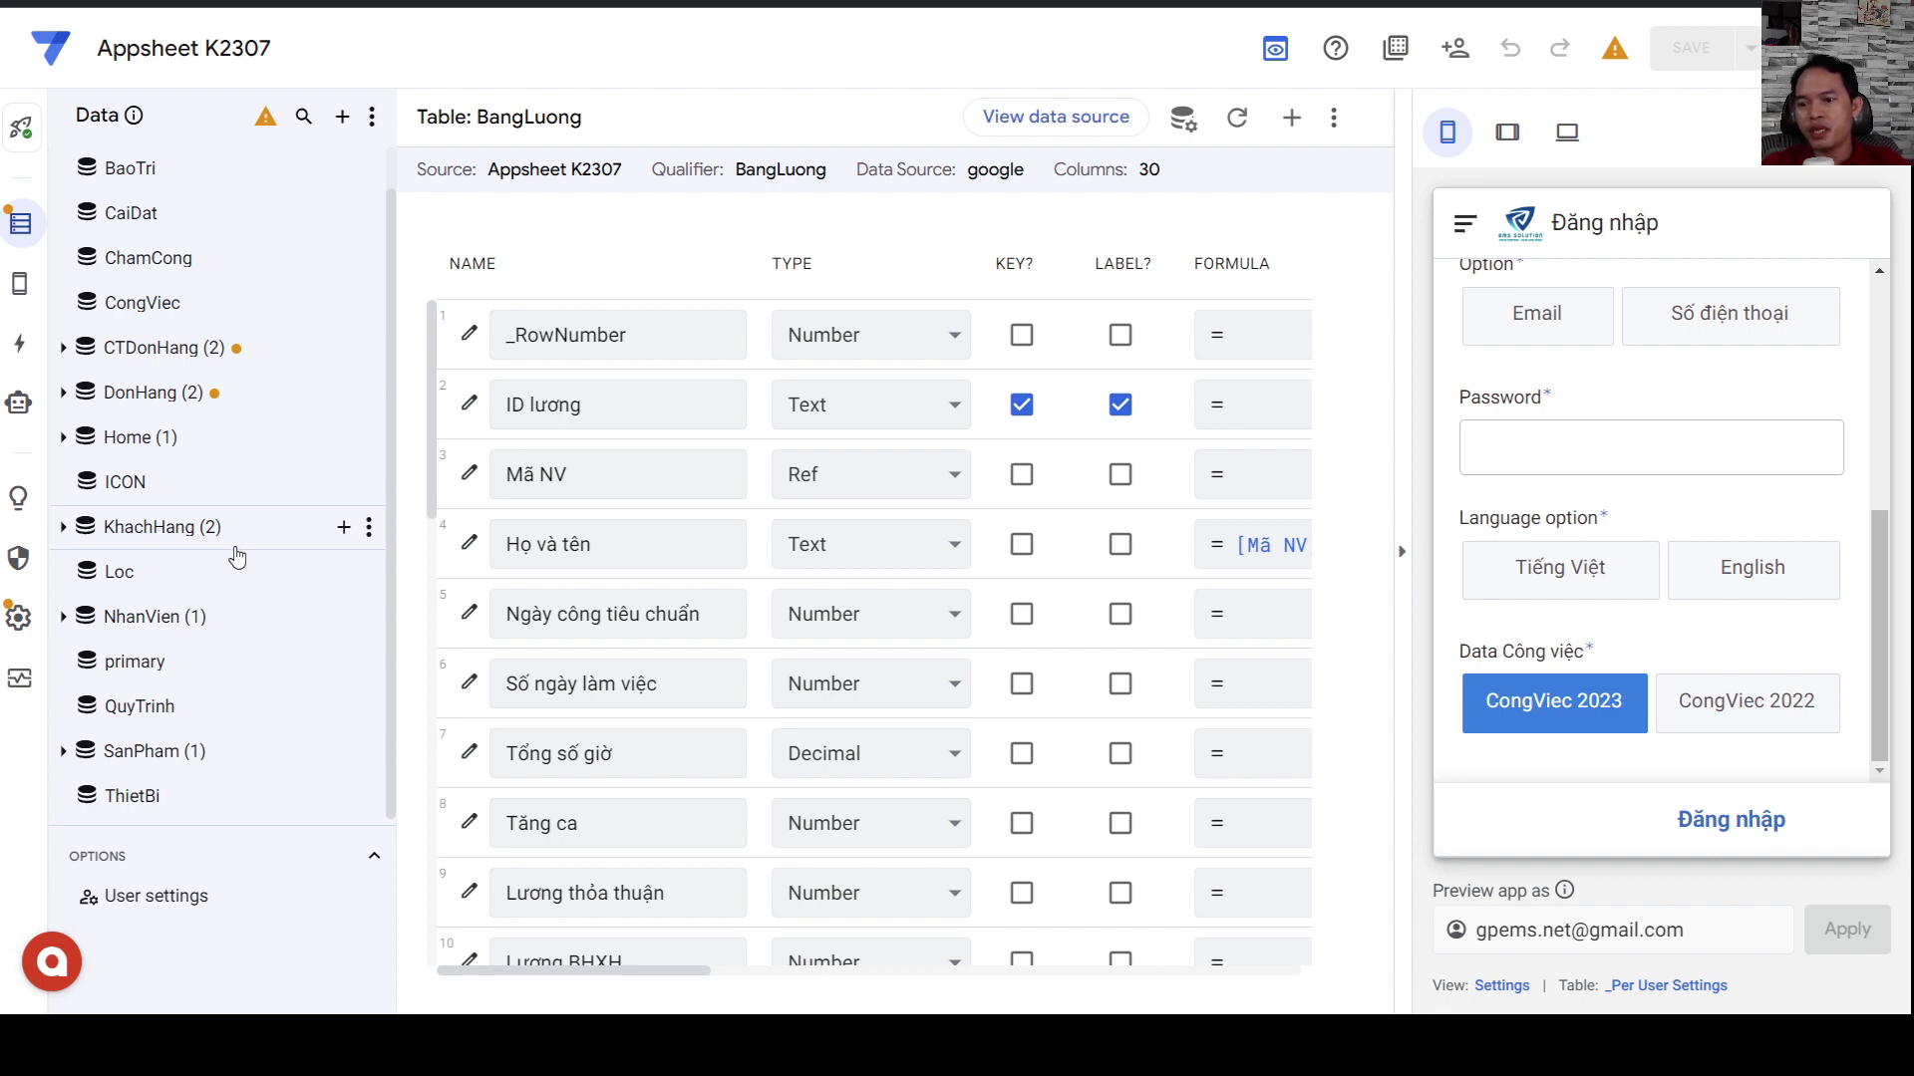
scroll(236, 556, up, 1)
scroll(200, 698, down, 1)
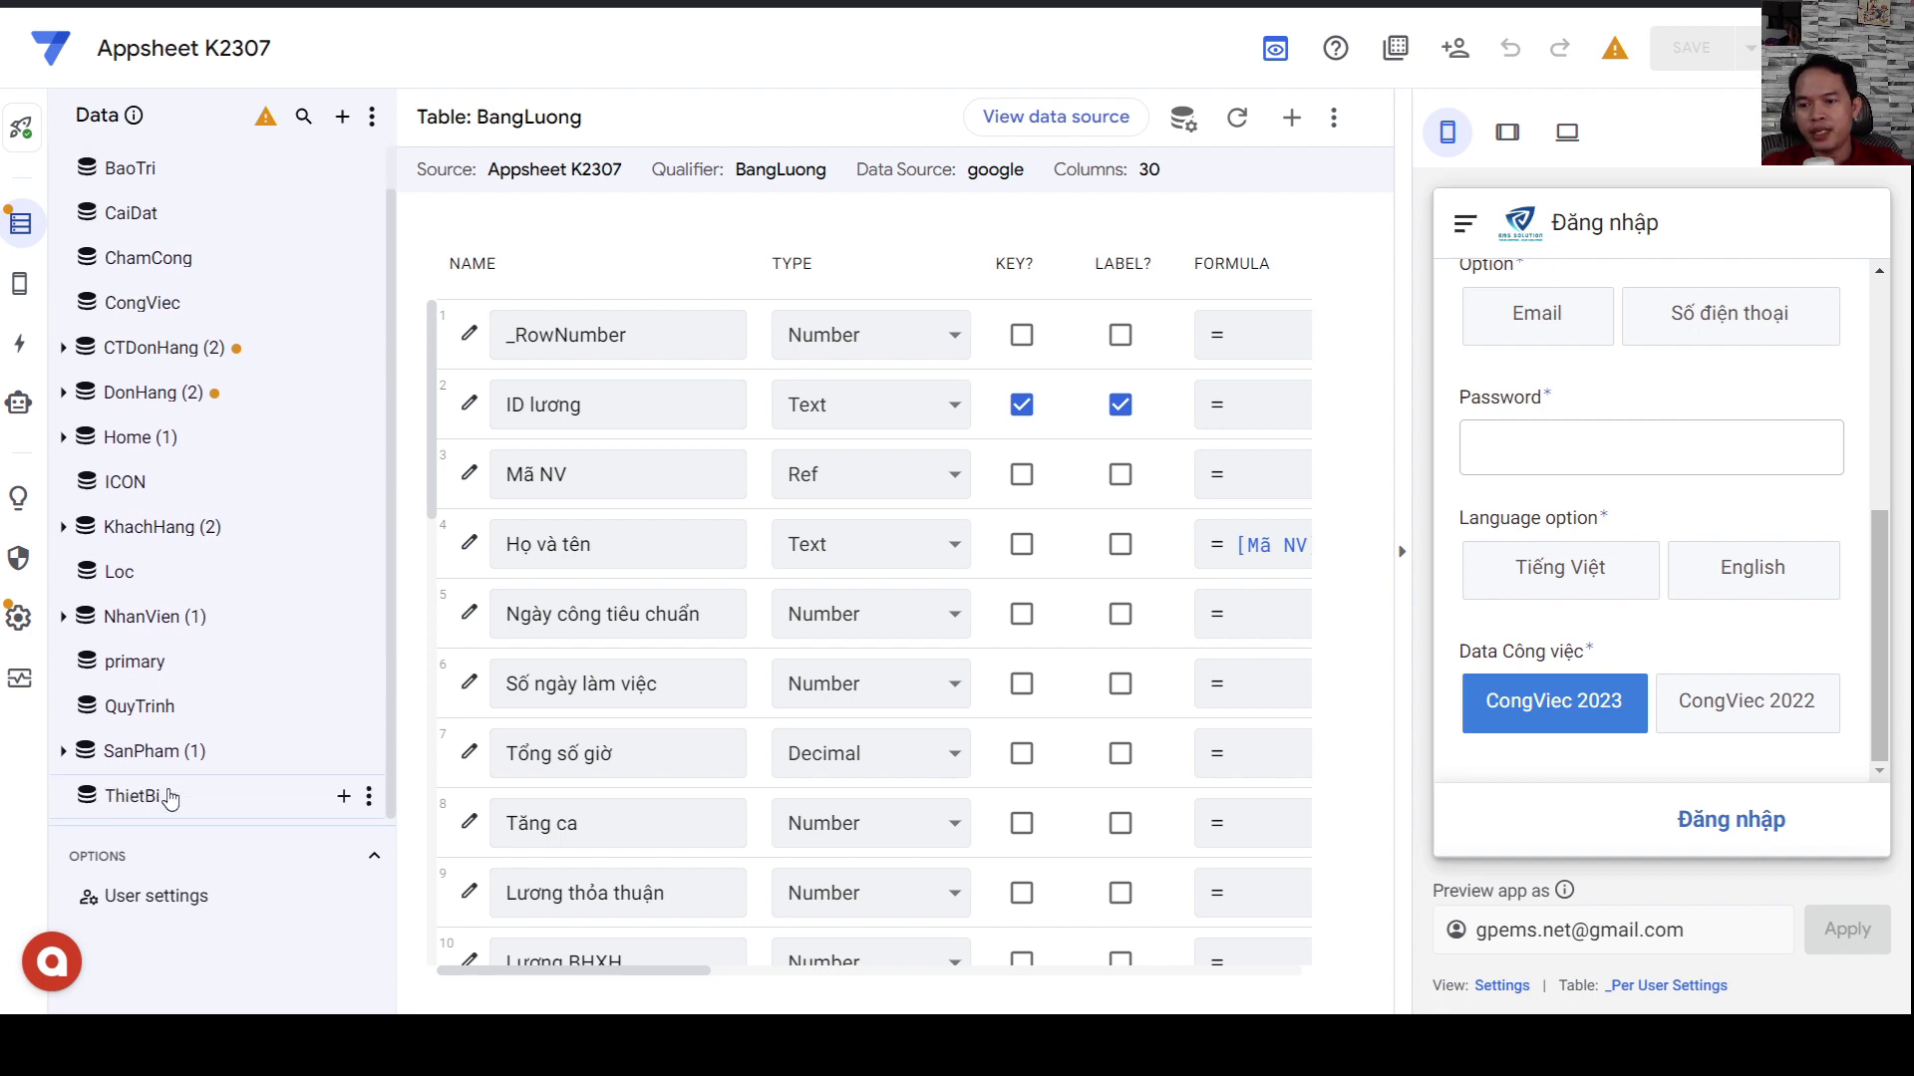
click(169, 796)
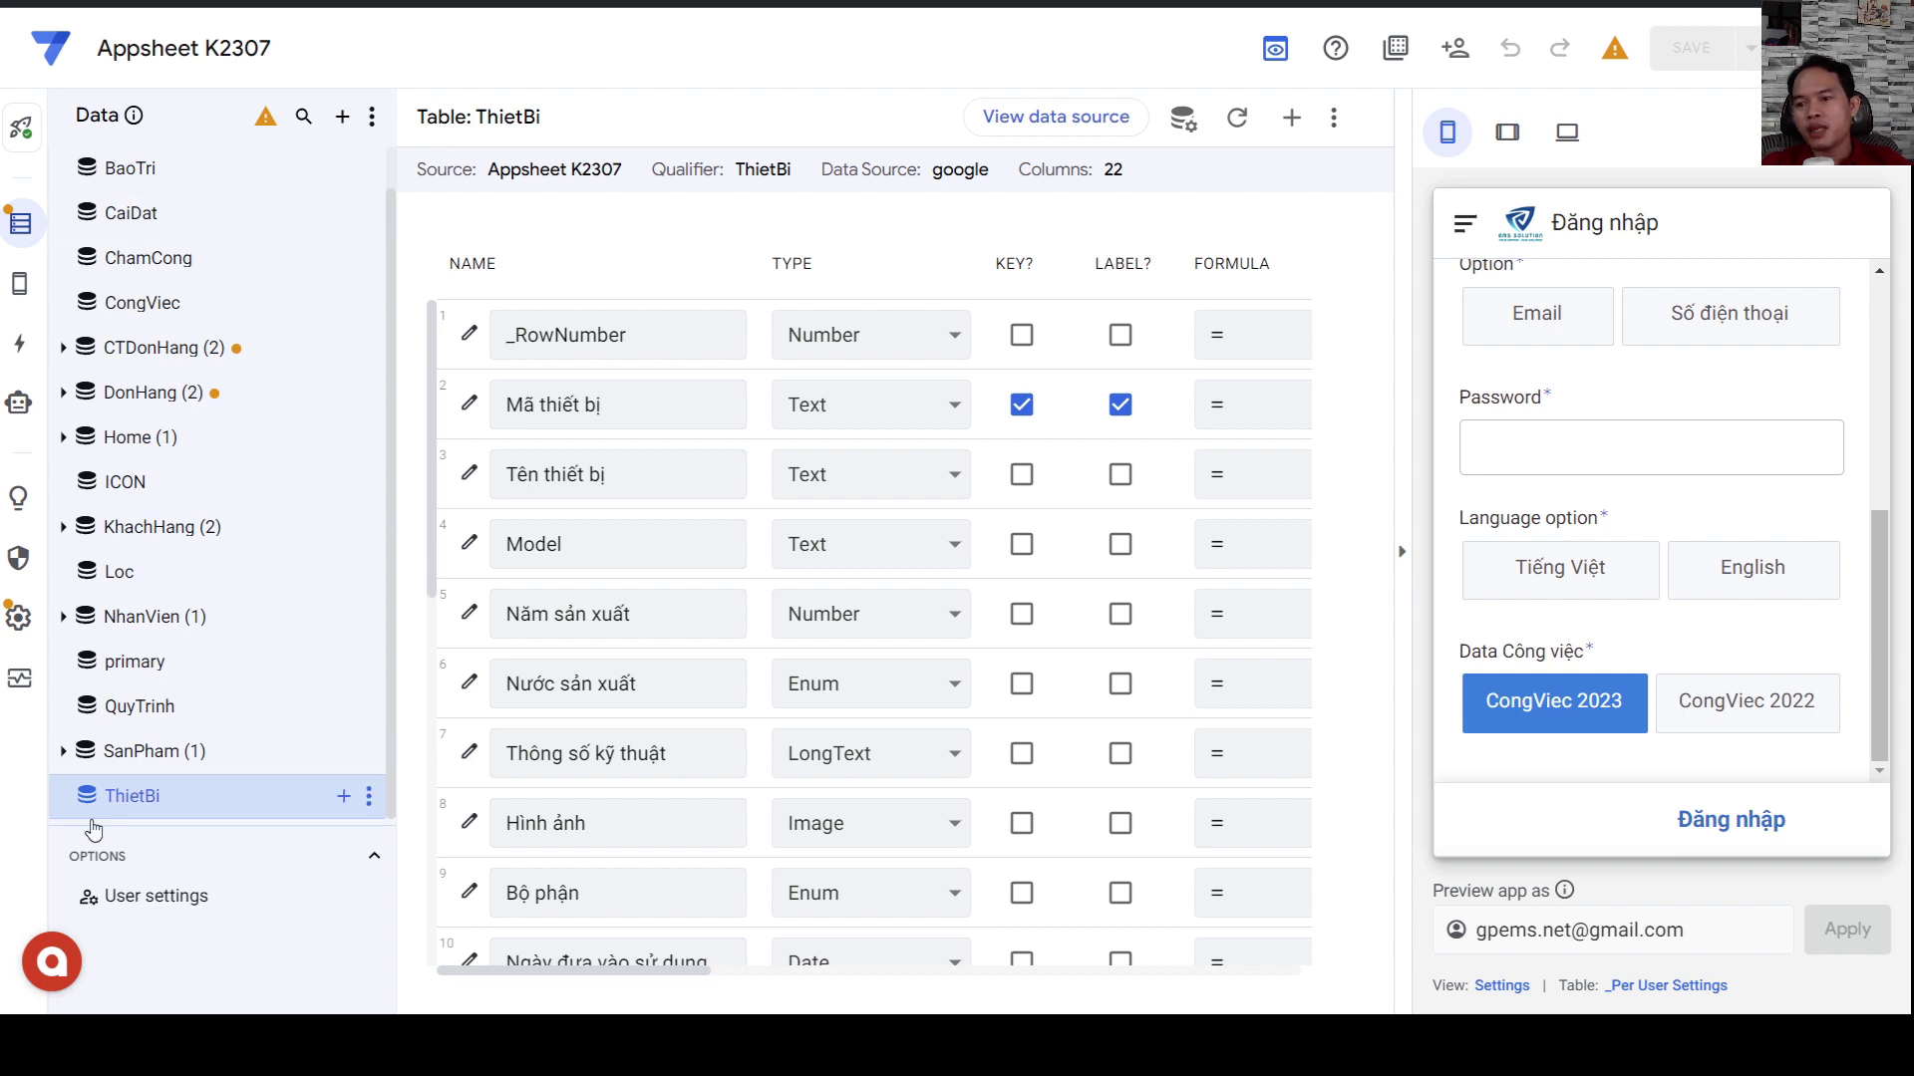
scroll(180, 559, up, 1)
scroll(193, 334, down, 1)
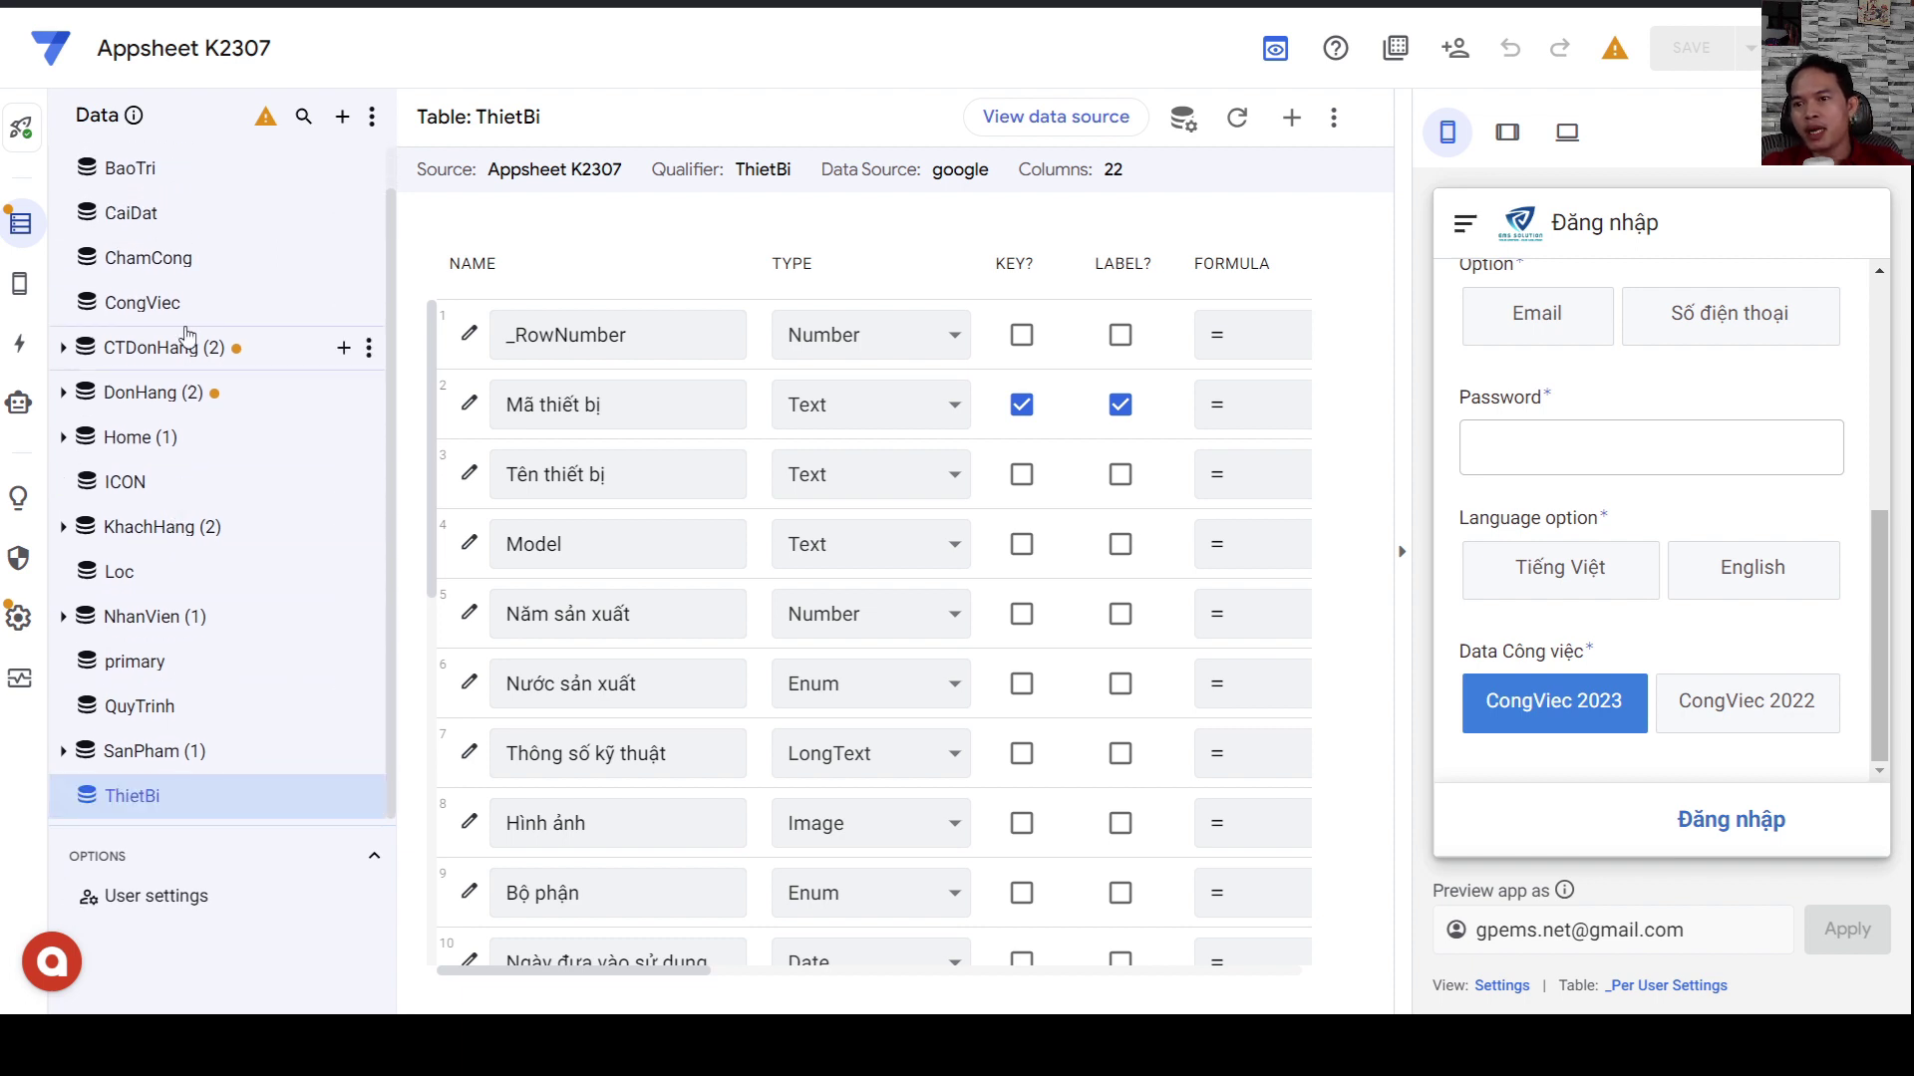
click(157, 186)
click(157, 186)
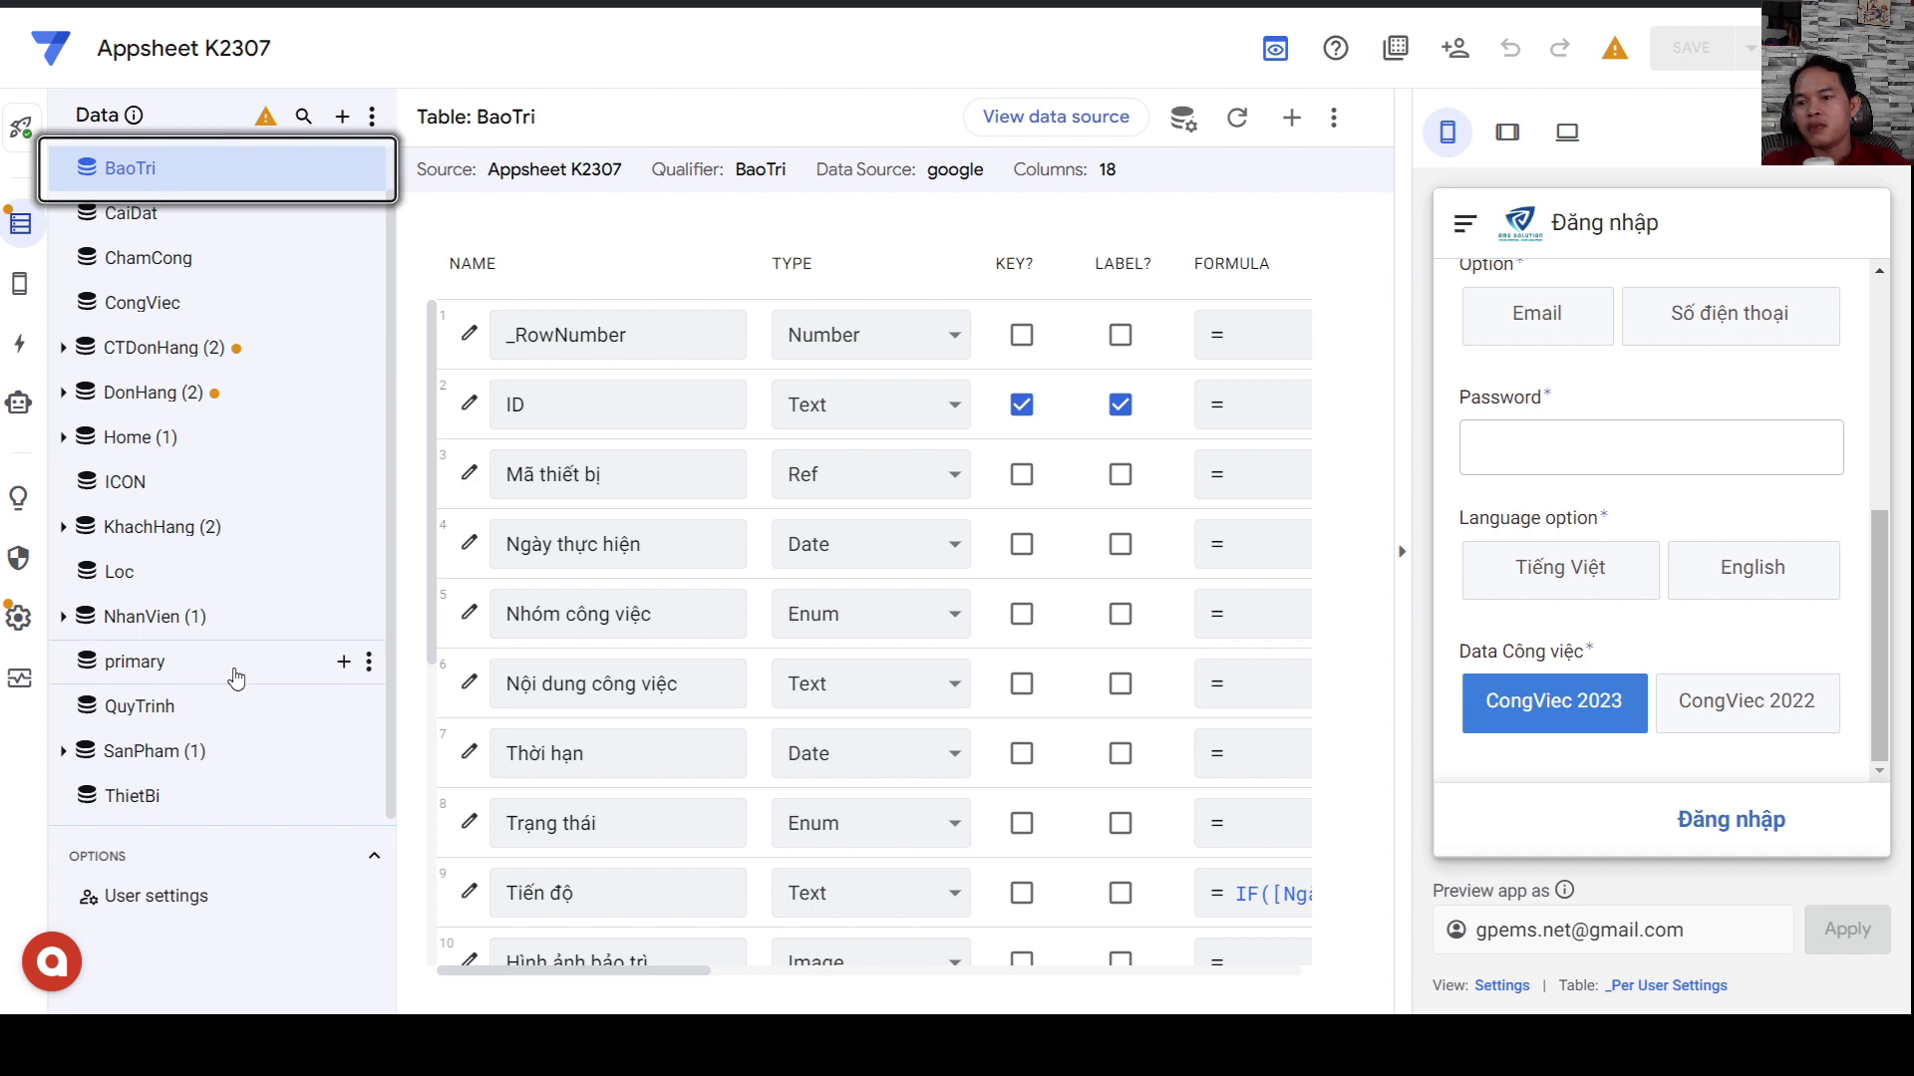
click(154, 803)
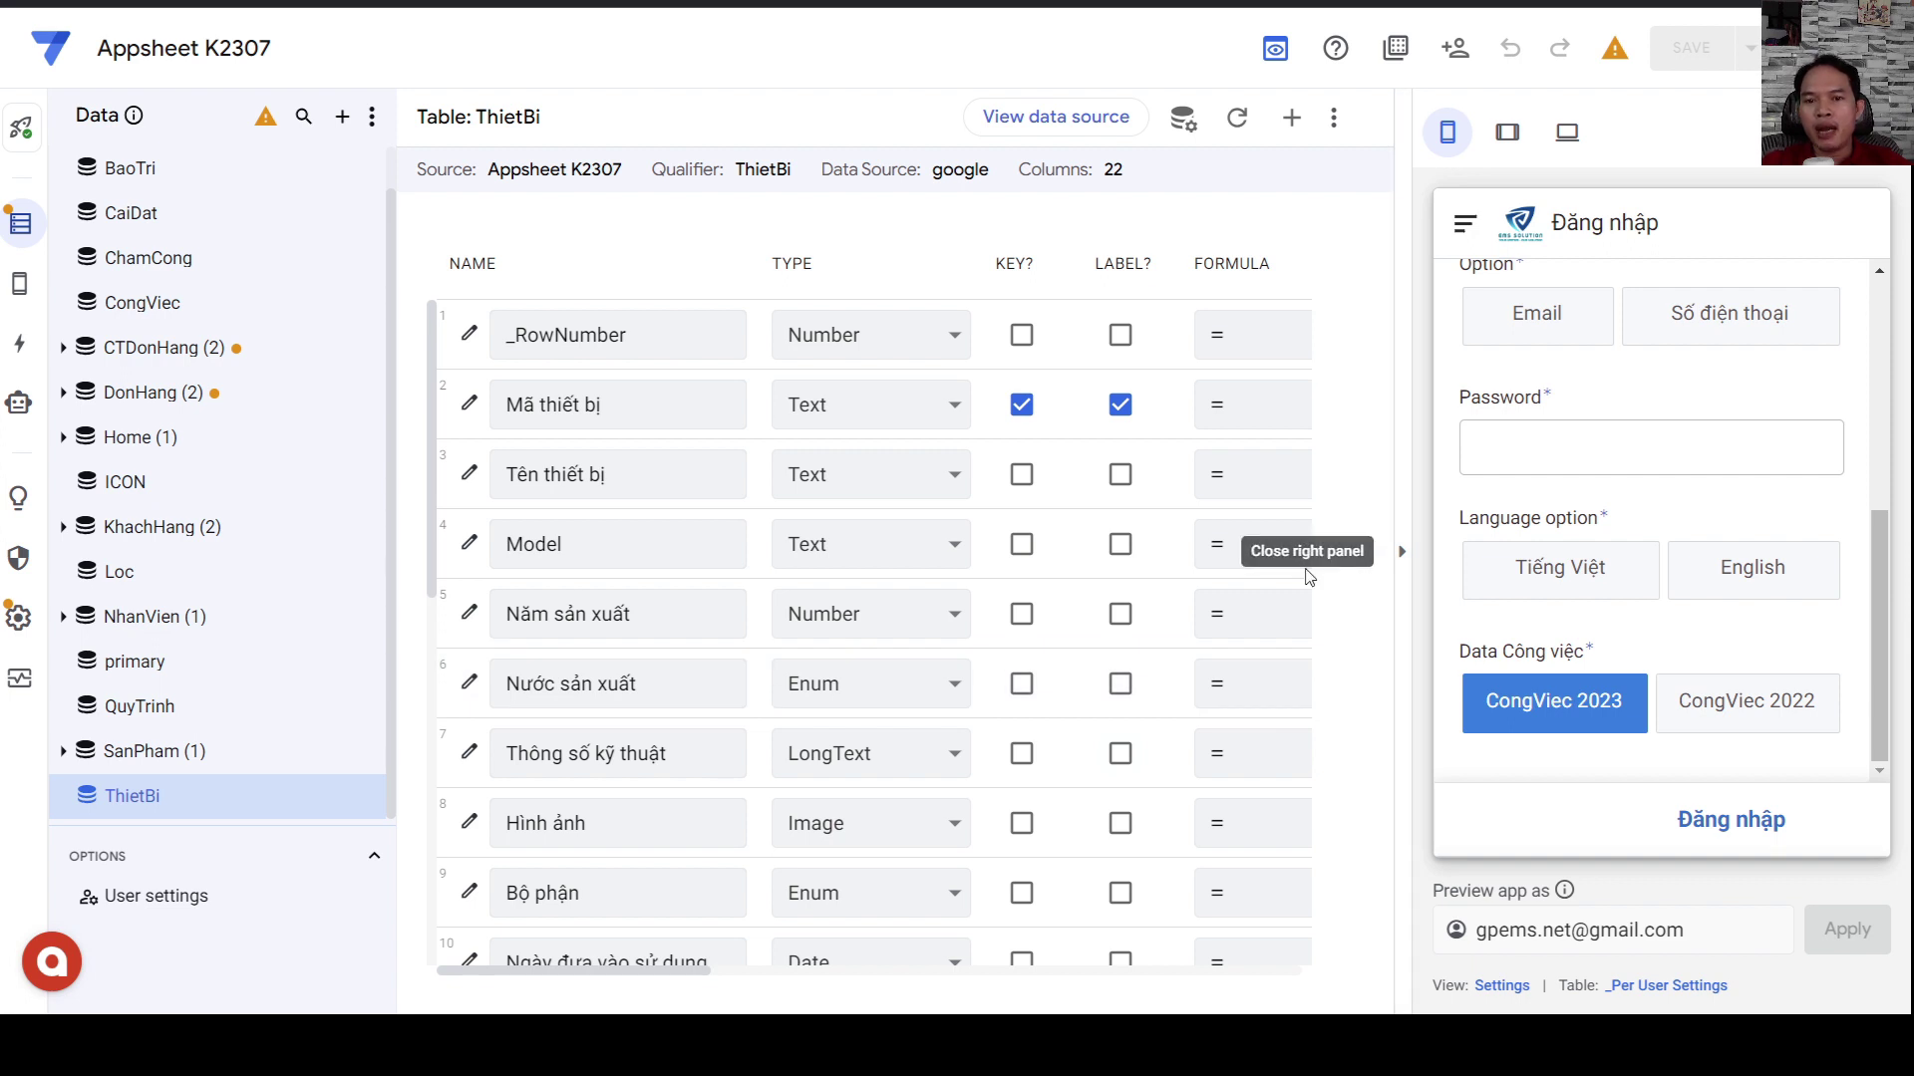
scroll(823, 563, down, 3)
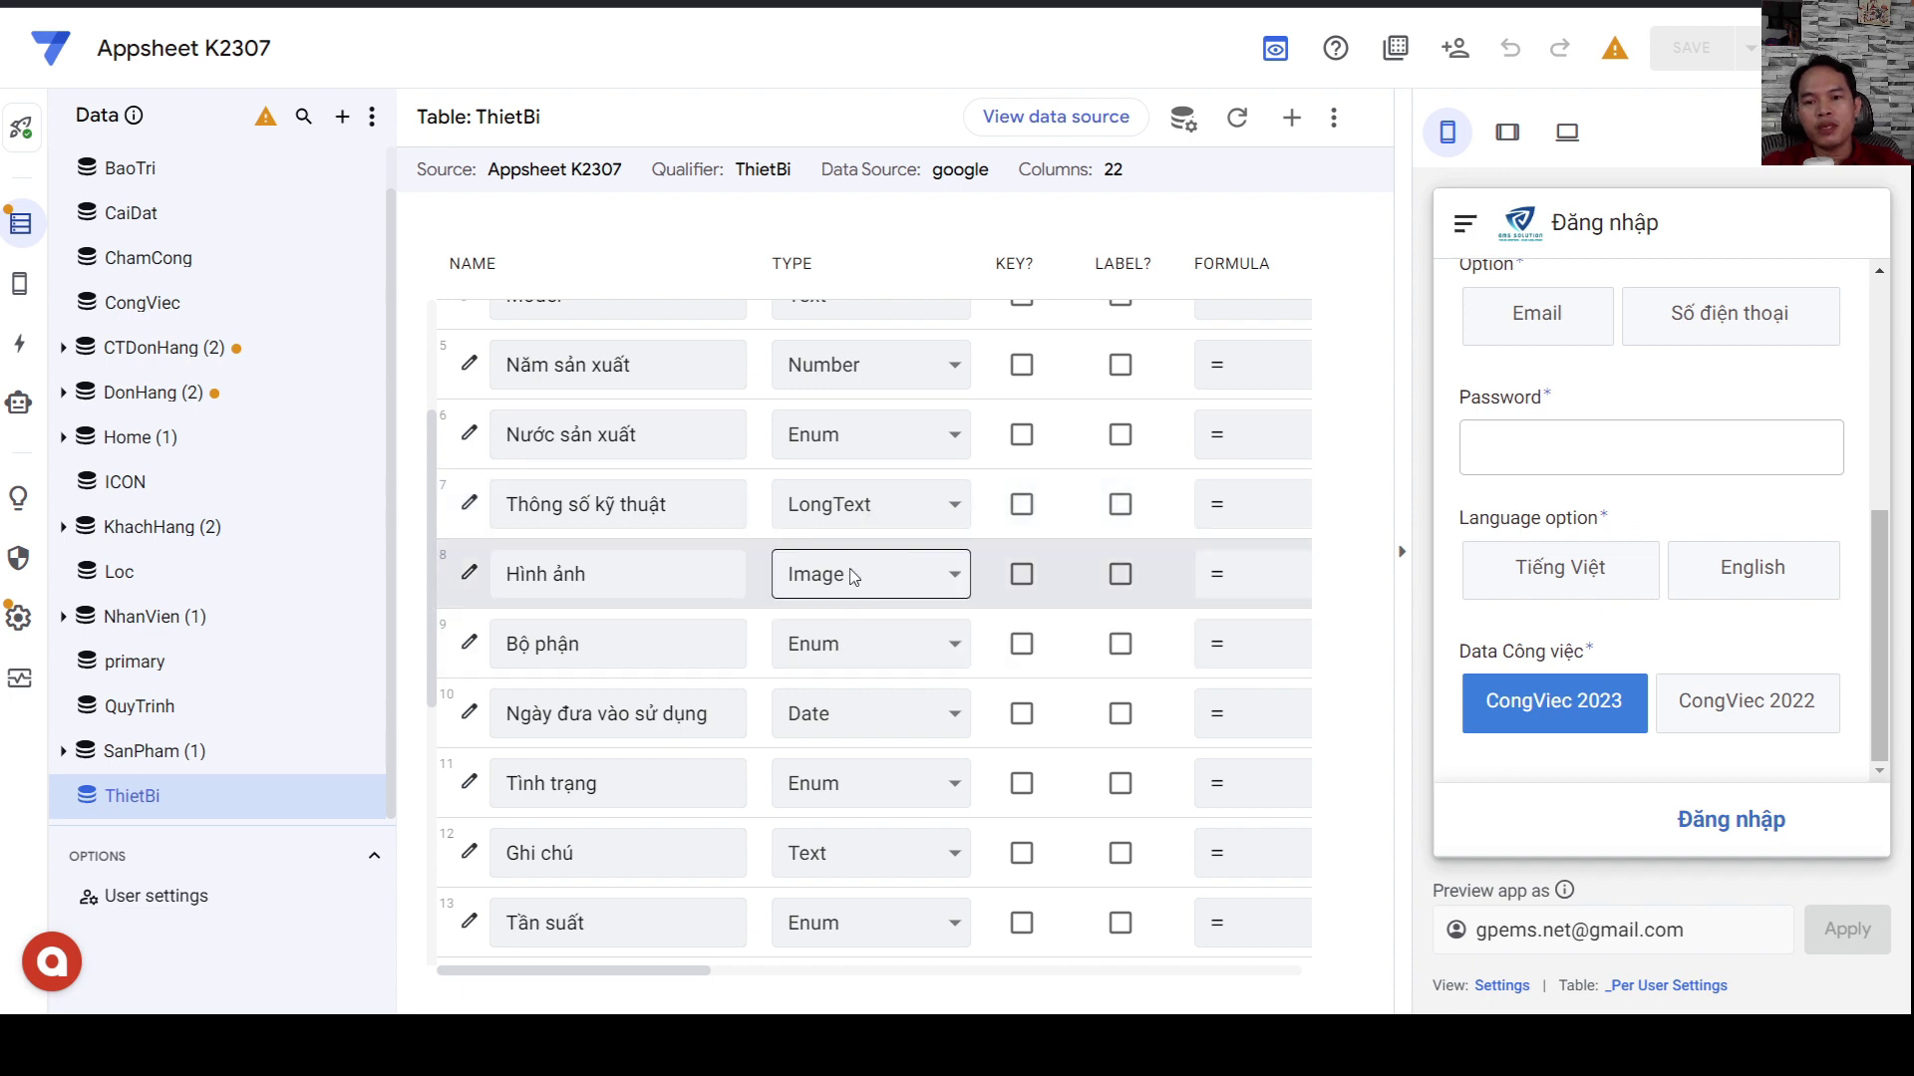
scroll(1007, 372, up, 3)
click(1401, 551)
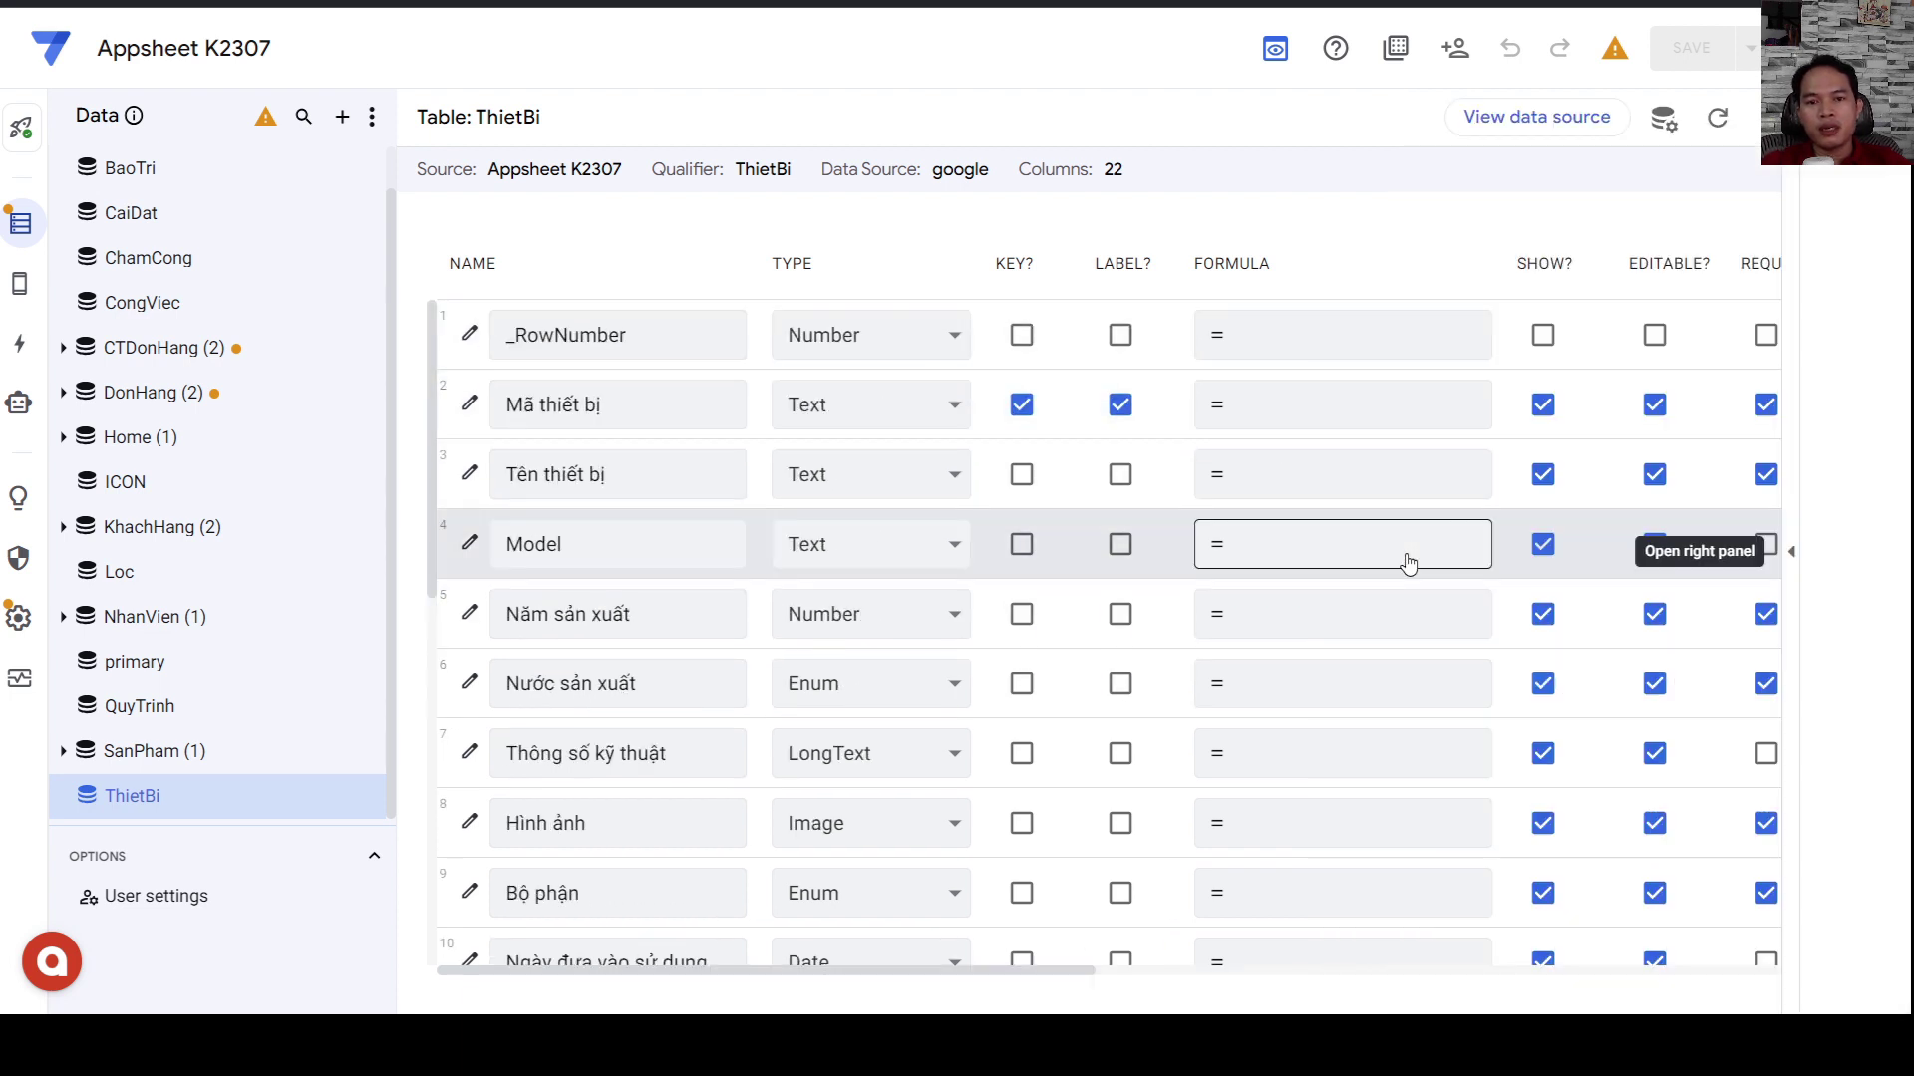
scroll(1600, 480, right, 2)
scroll(1601, 479, right, 2)
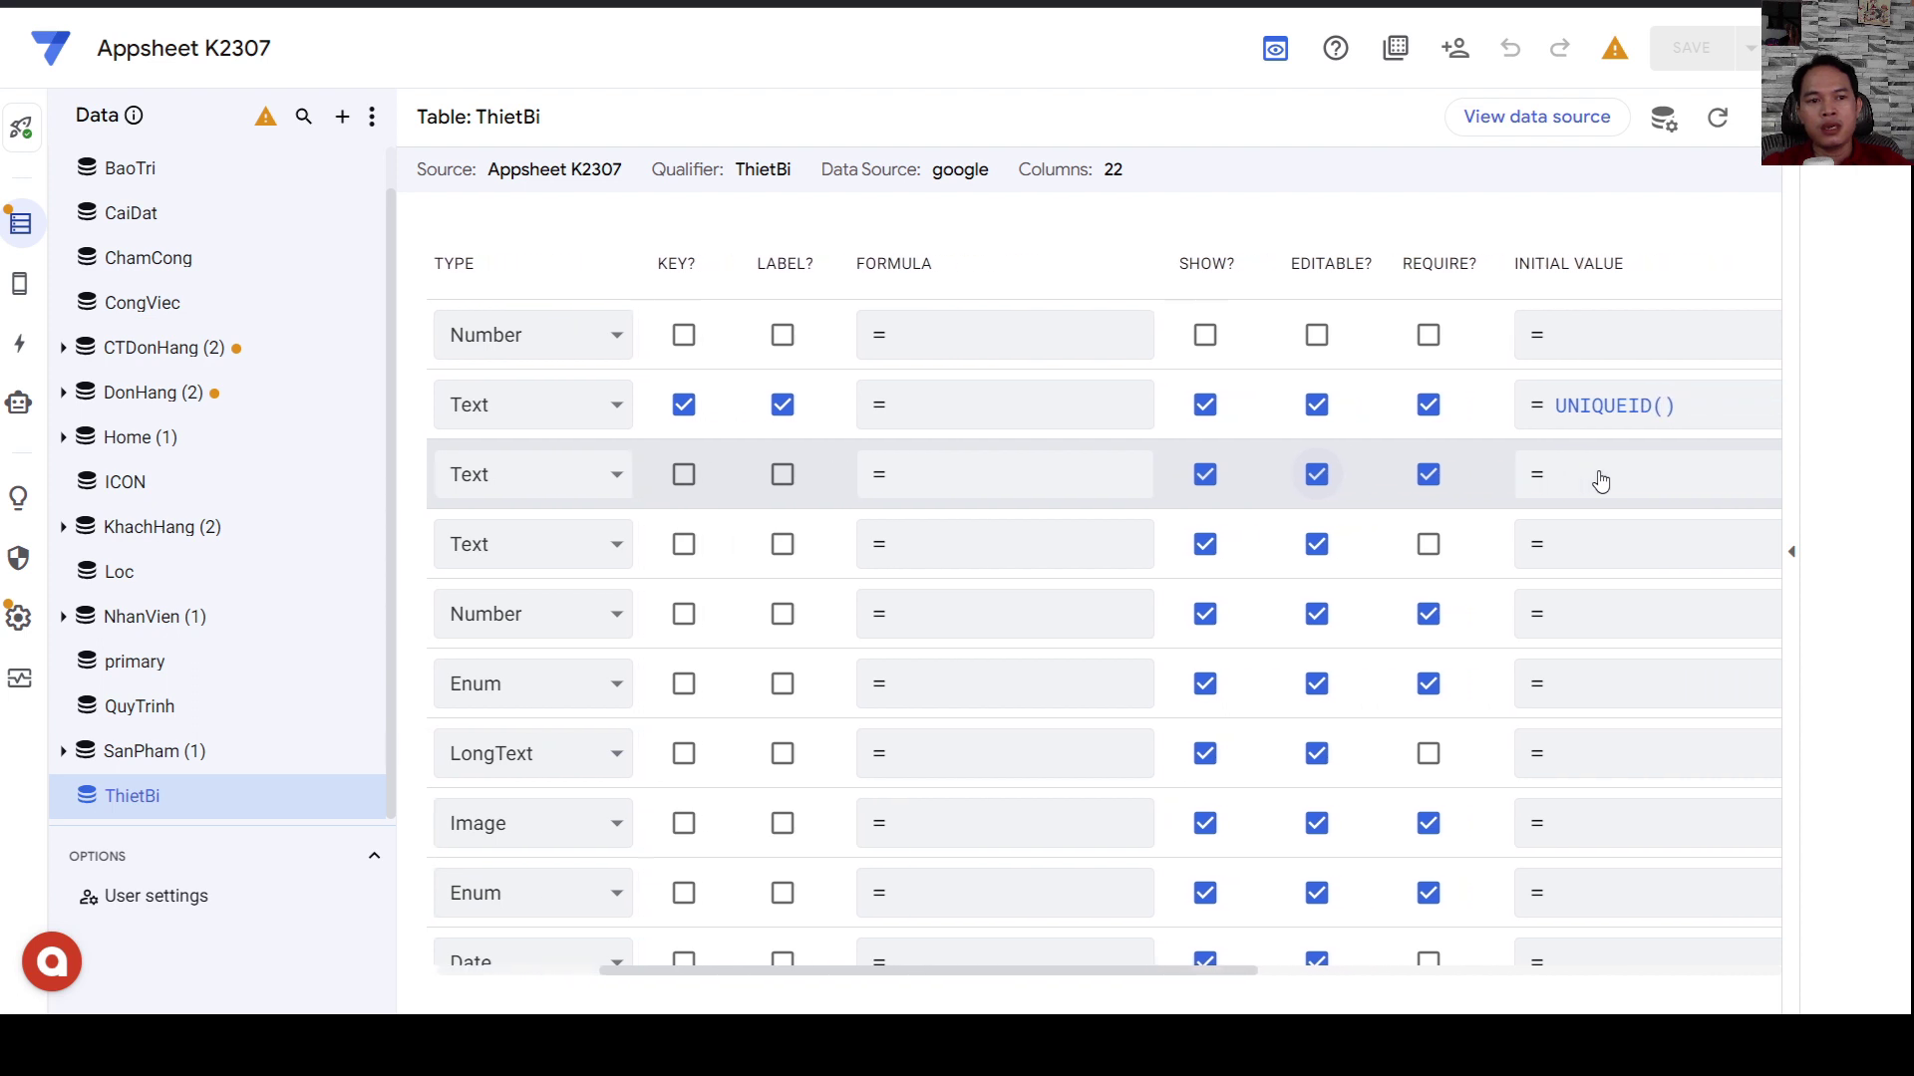
scroll(1603, 478, left, 2)
scroll(1609, 417, left, 2)
scroll(1610, 439, right, 2)
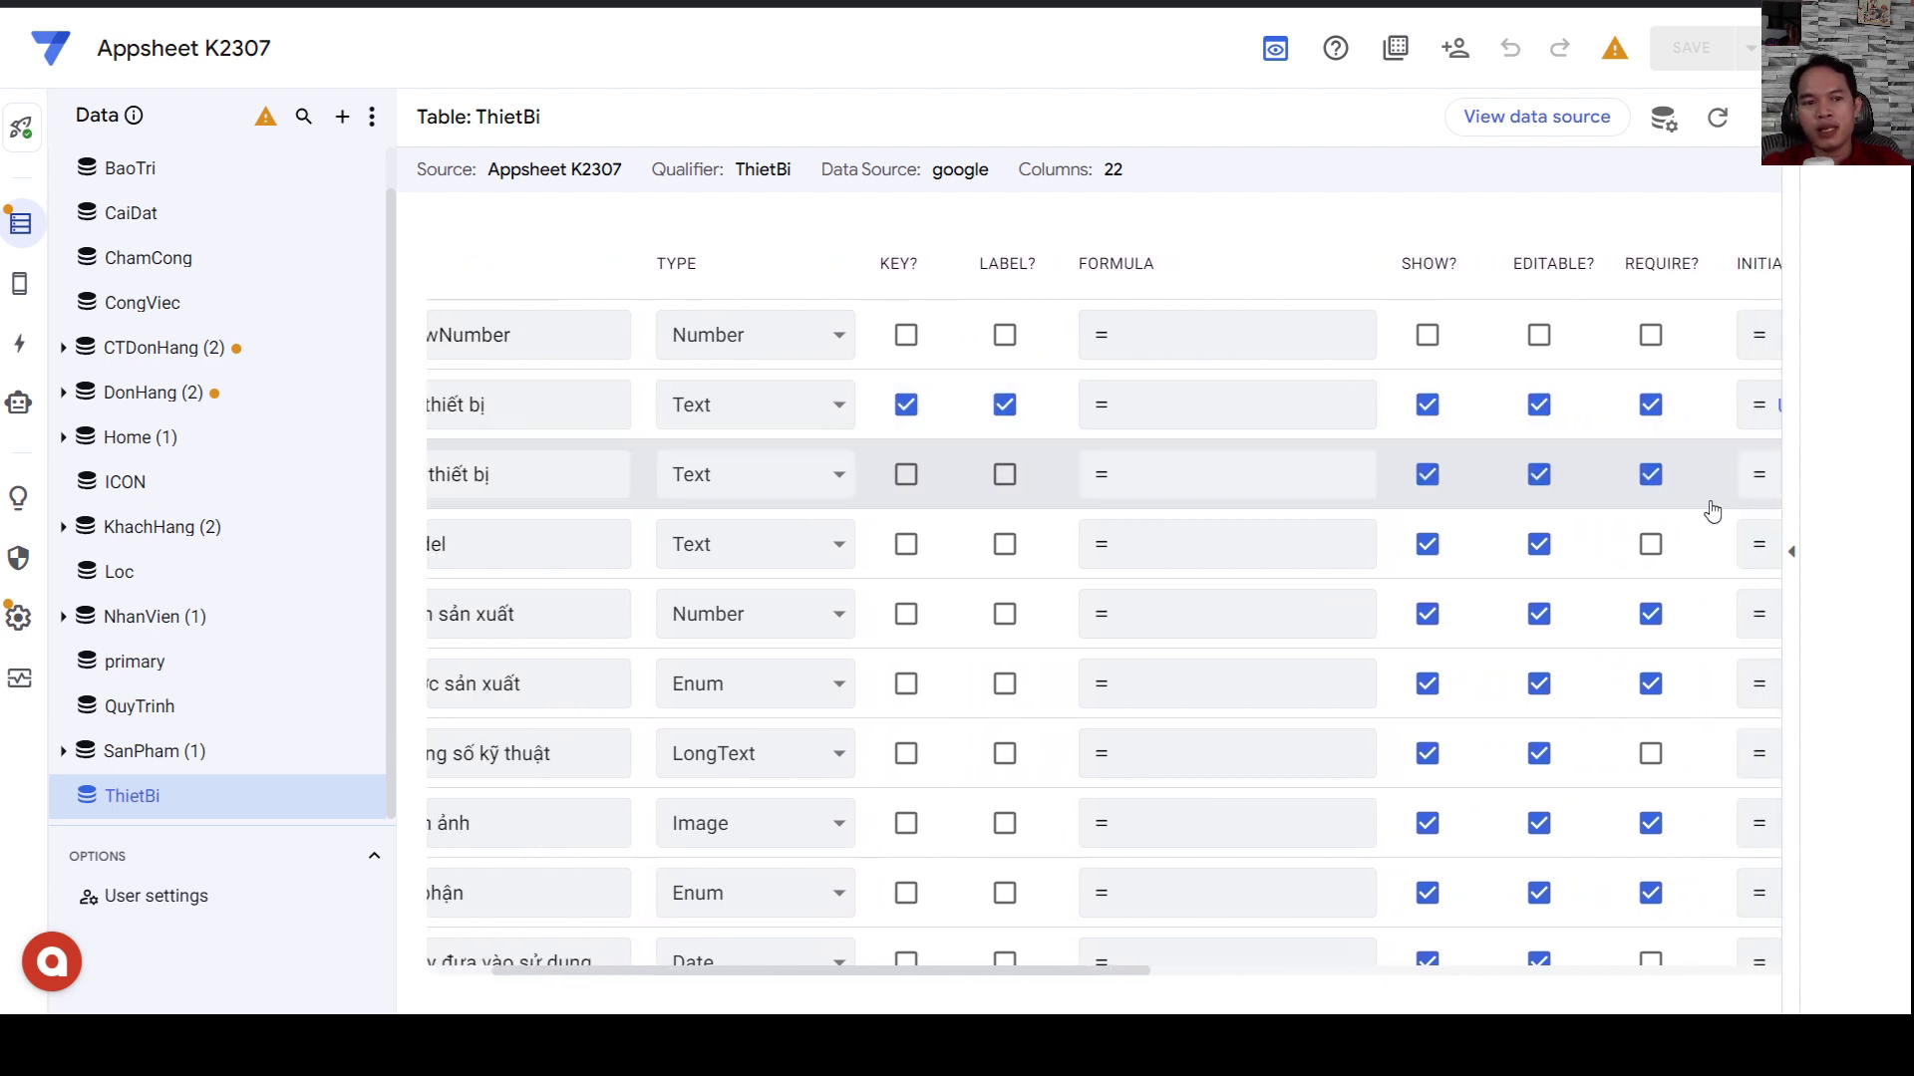
scroll(1584, 598, down, 1)
scroll(1572, 661, down, 5)
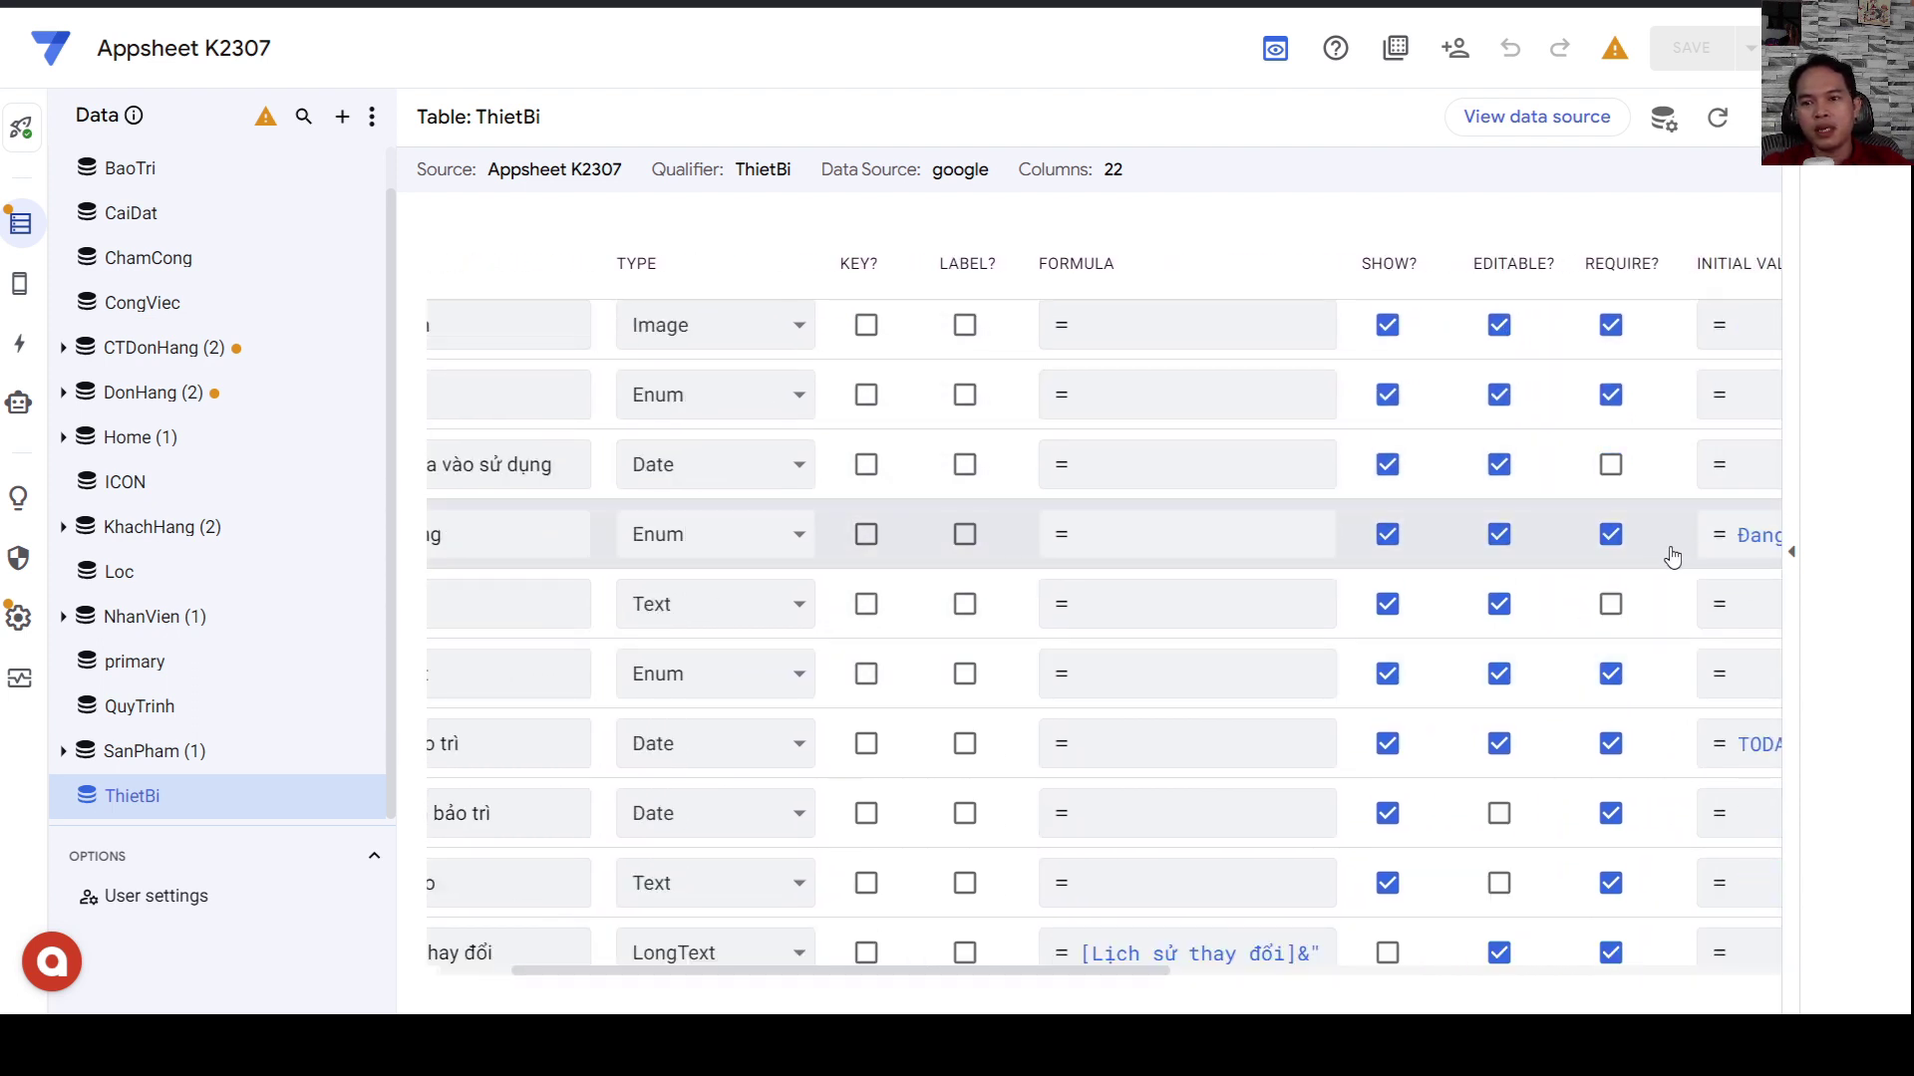
scroll(1674, 555, left, 2)
scroll(1715, 560, right, 3)
scroll(1675, 569, left, 2)
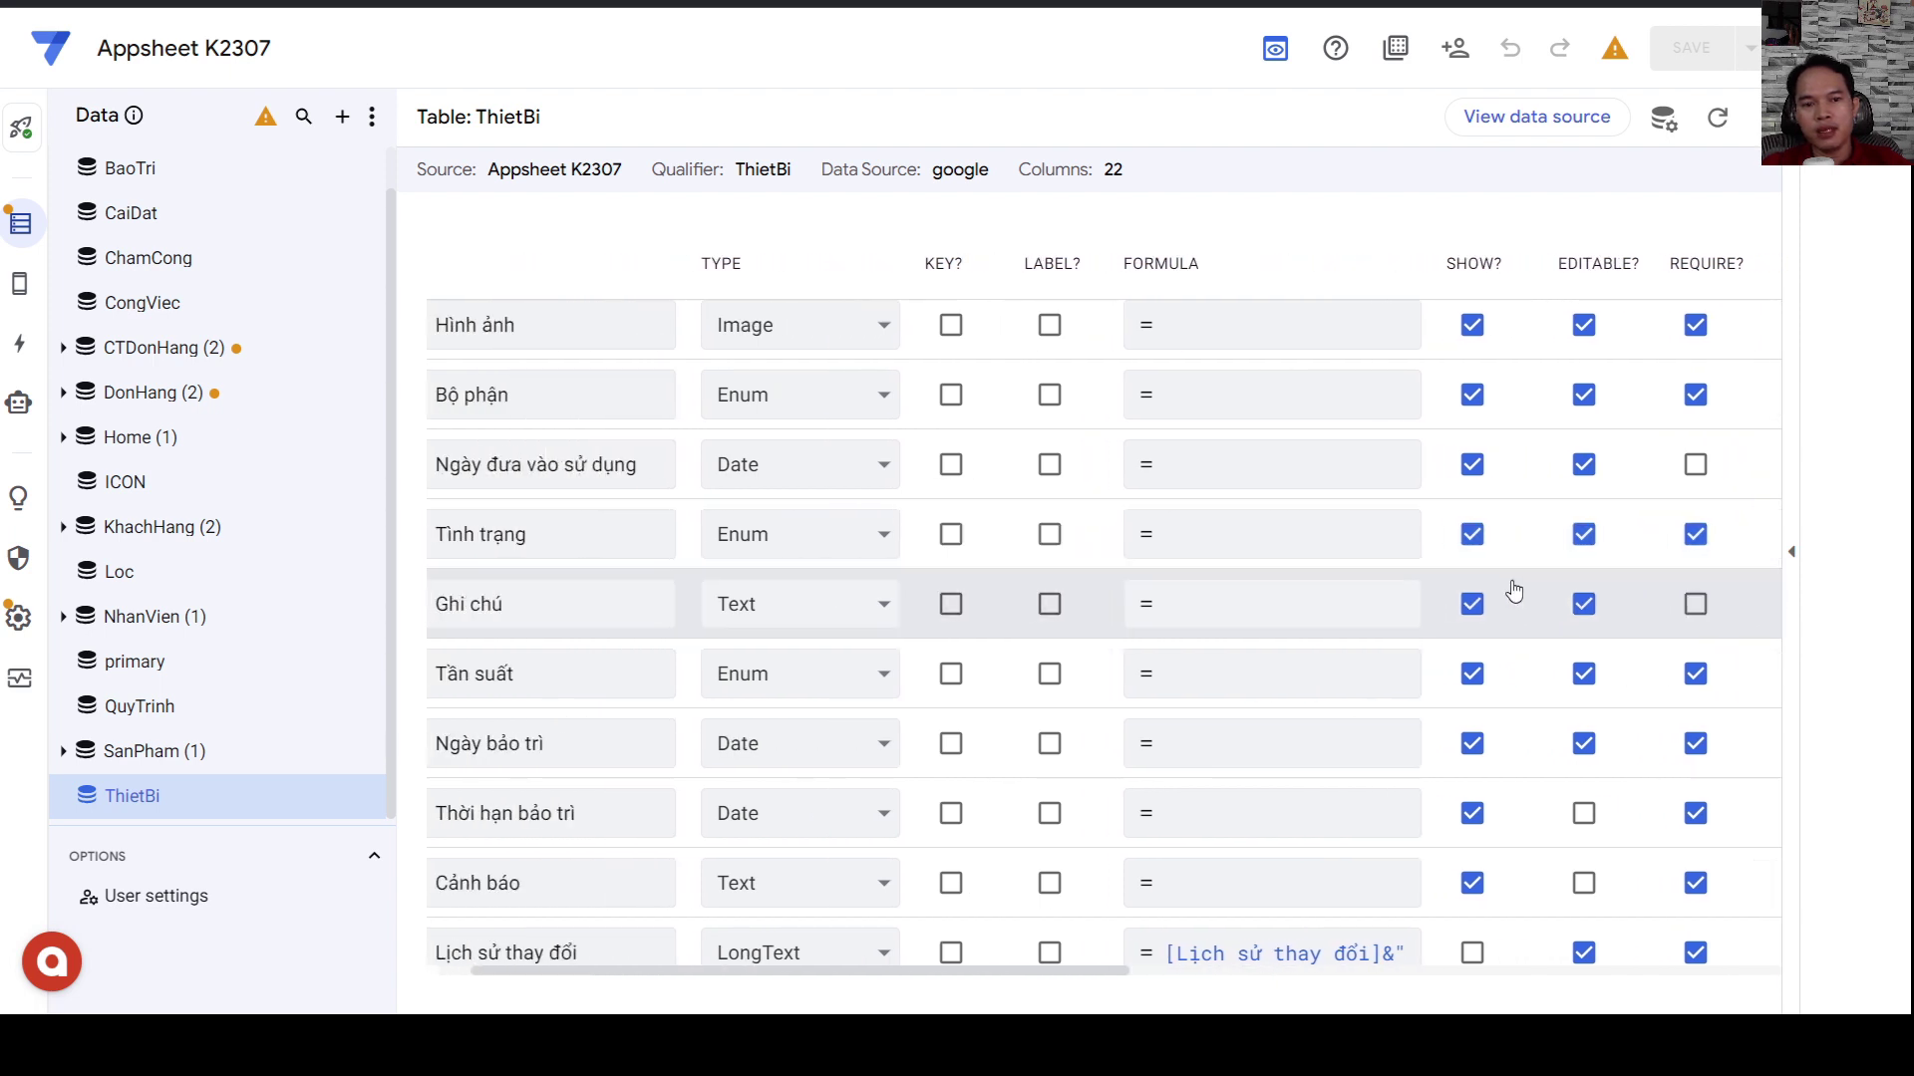
scroll(1505, 598, down, 1)
scroll(1474, 649, down, 2)
scroll(1475, 665, down, 1)
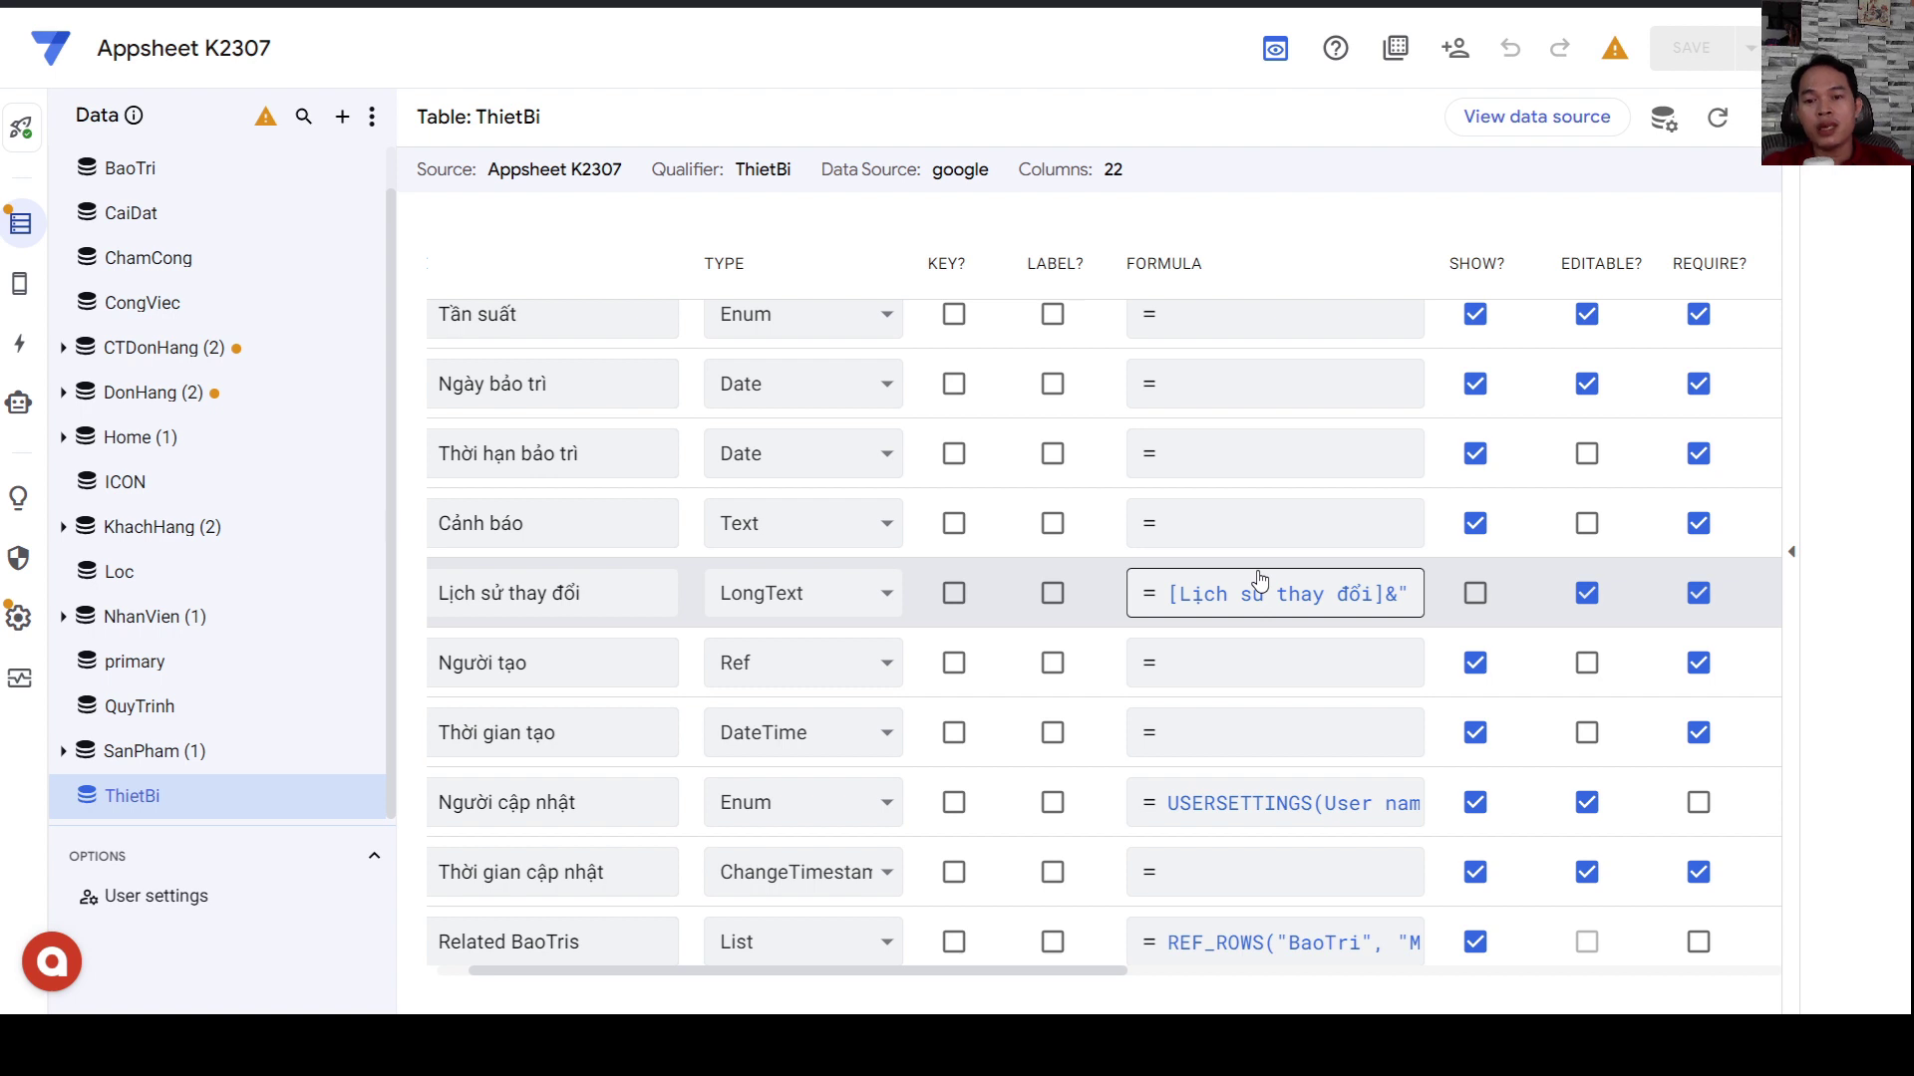
Change the Người tạo column's type to Enum
click(758, 678)
scroll(758, 349, down, 1)
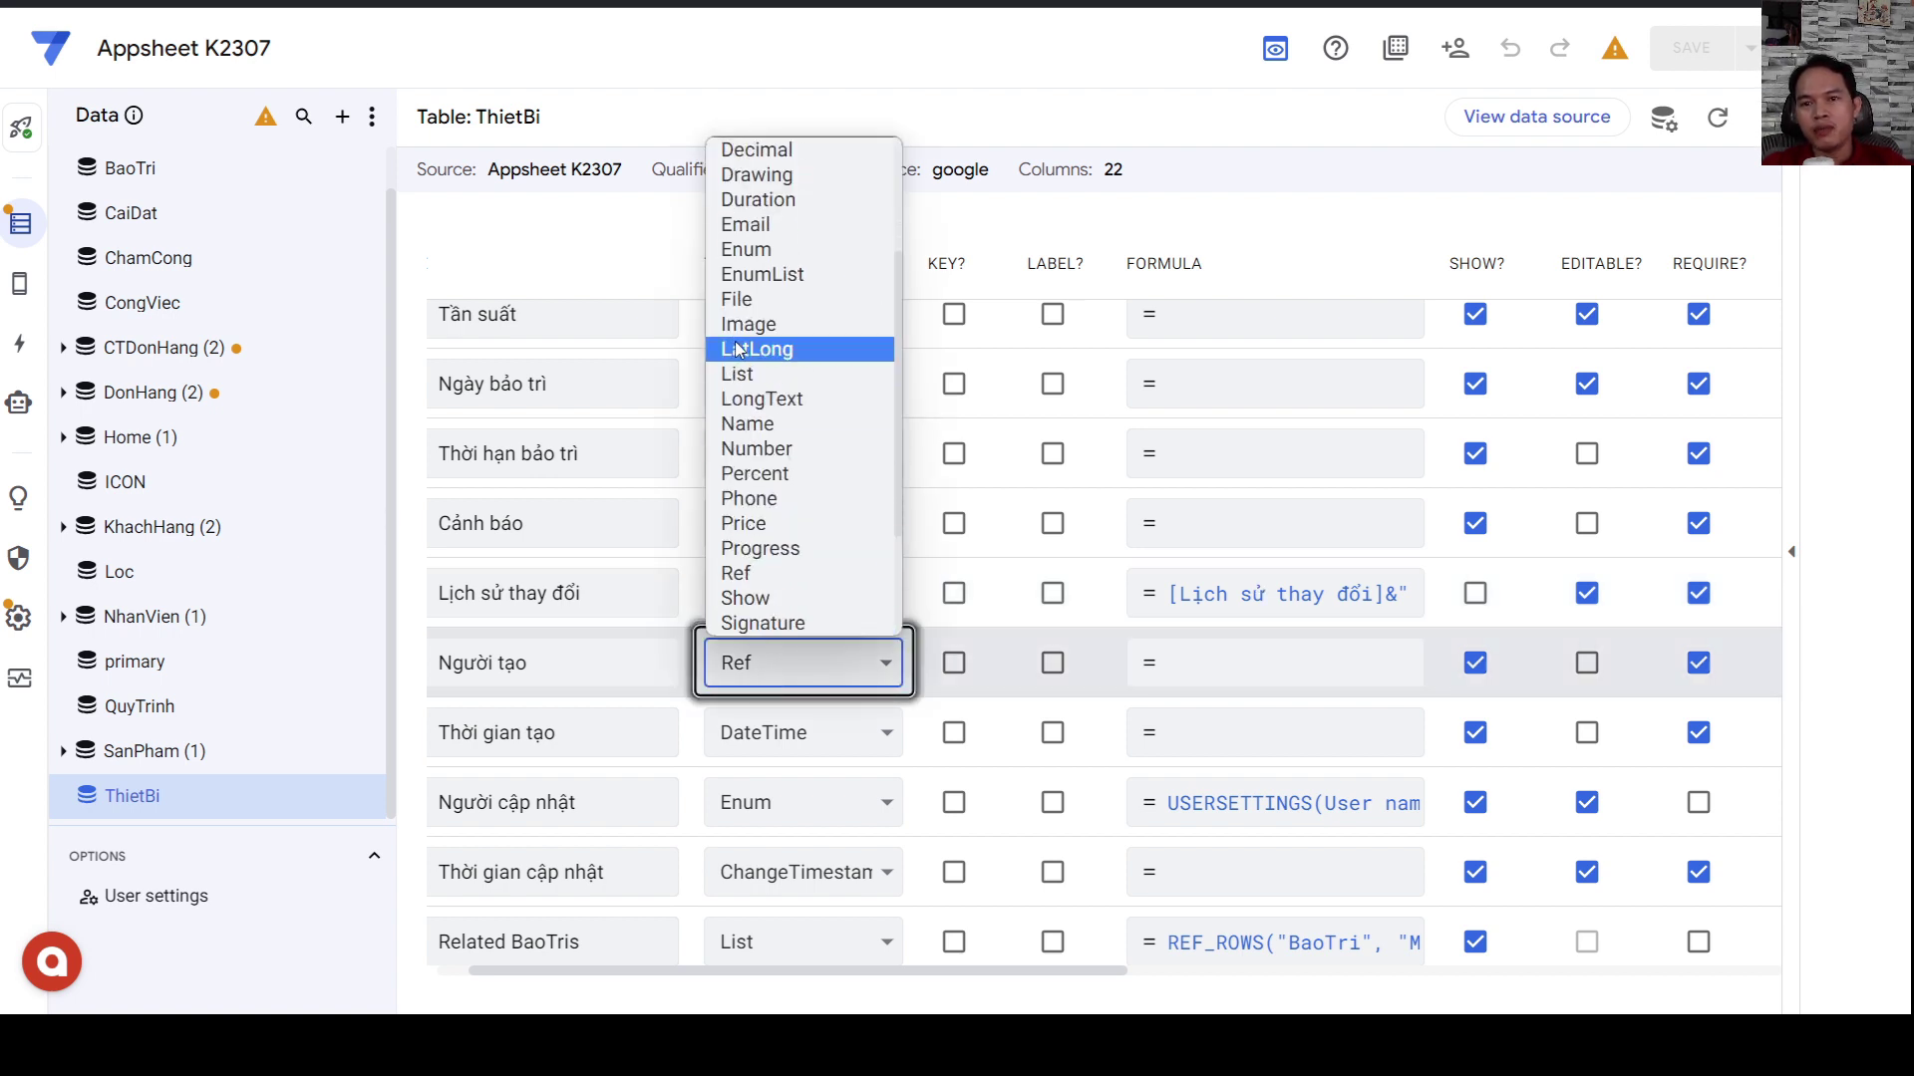
click(755, 250)
scroll(594, 669, left, 1)
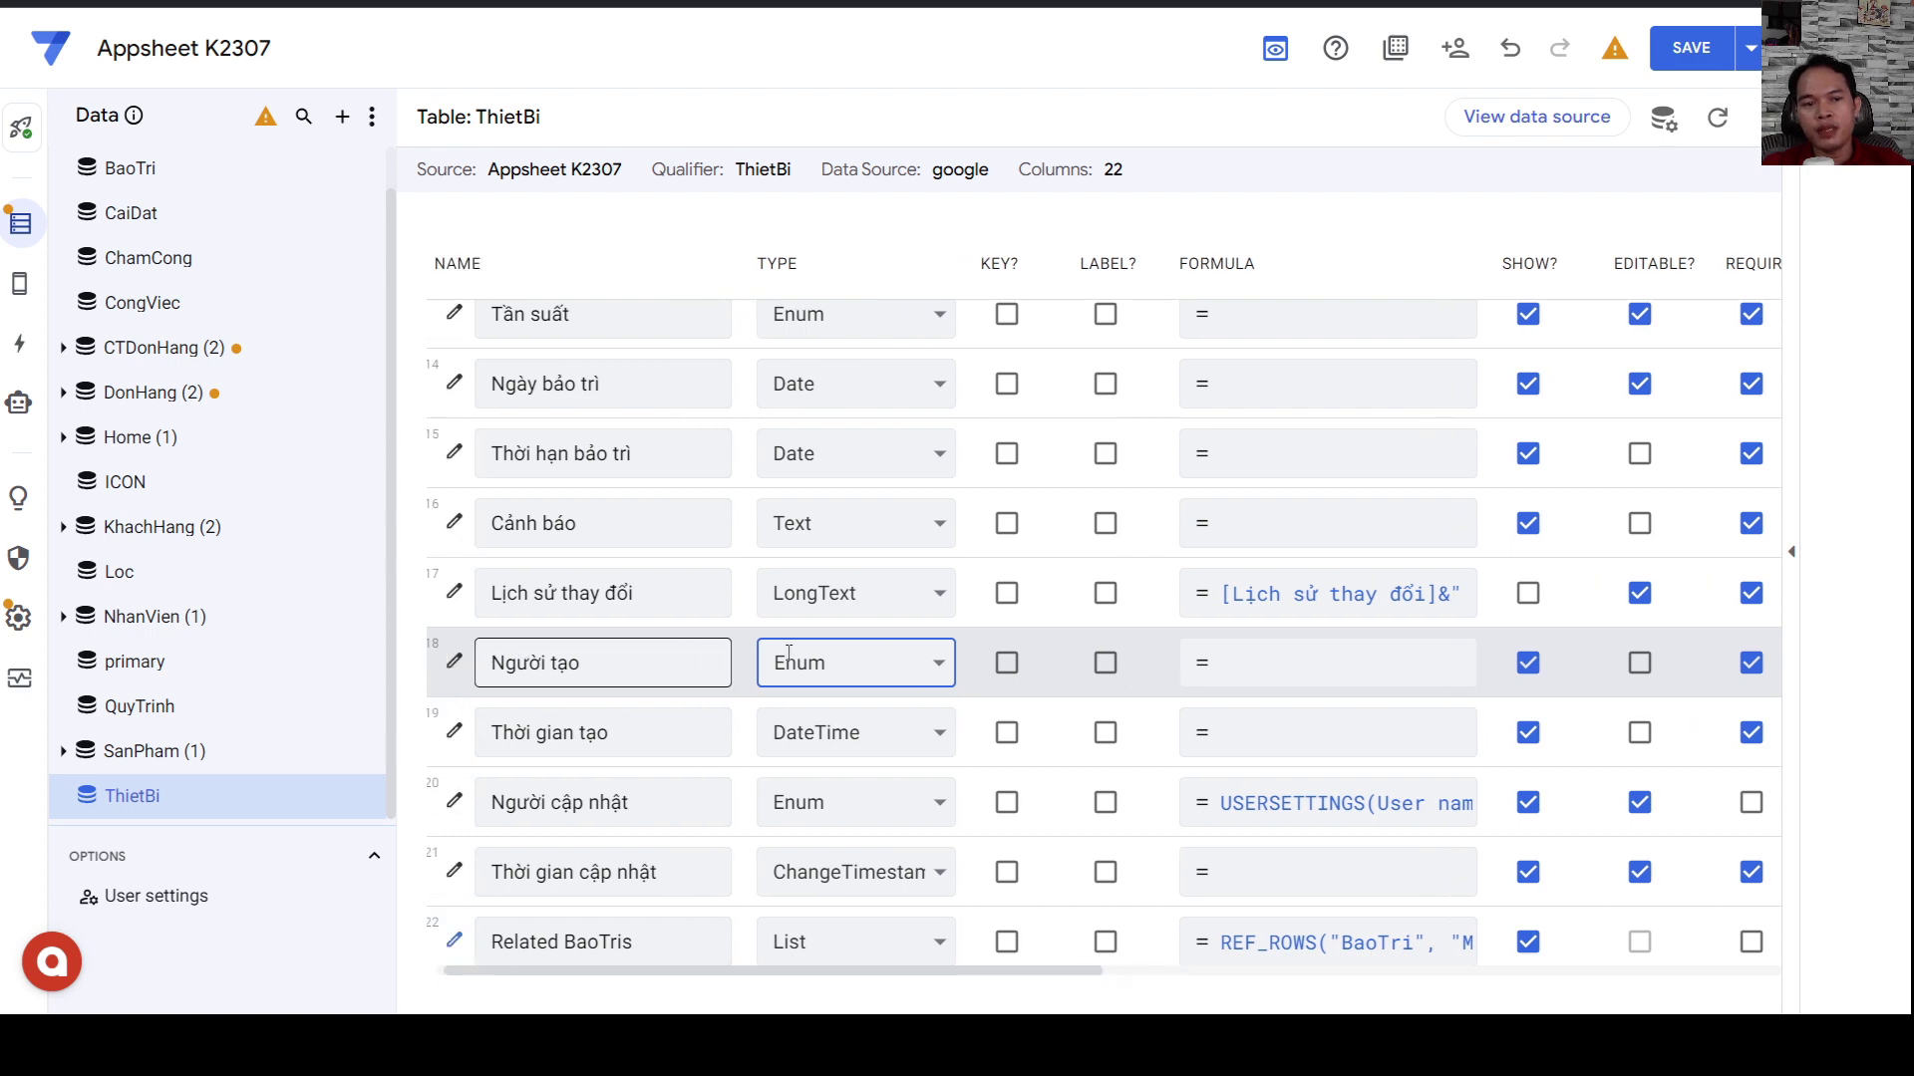
scroll(558, 669, right, 2)
scroll(518, 672, left, 2)
Give the Enum a Ref base type referencing the NhanVien table, then save the app
click(466, 663)
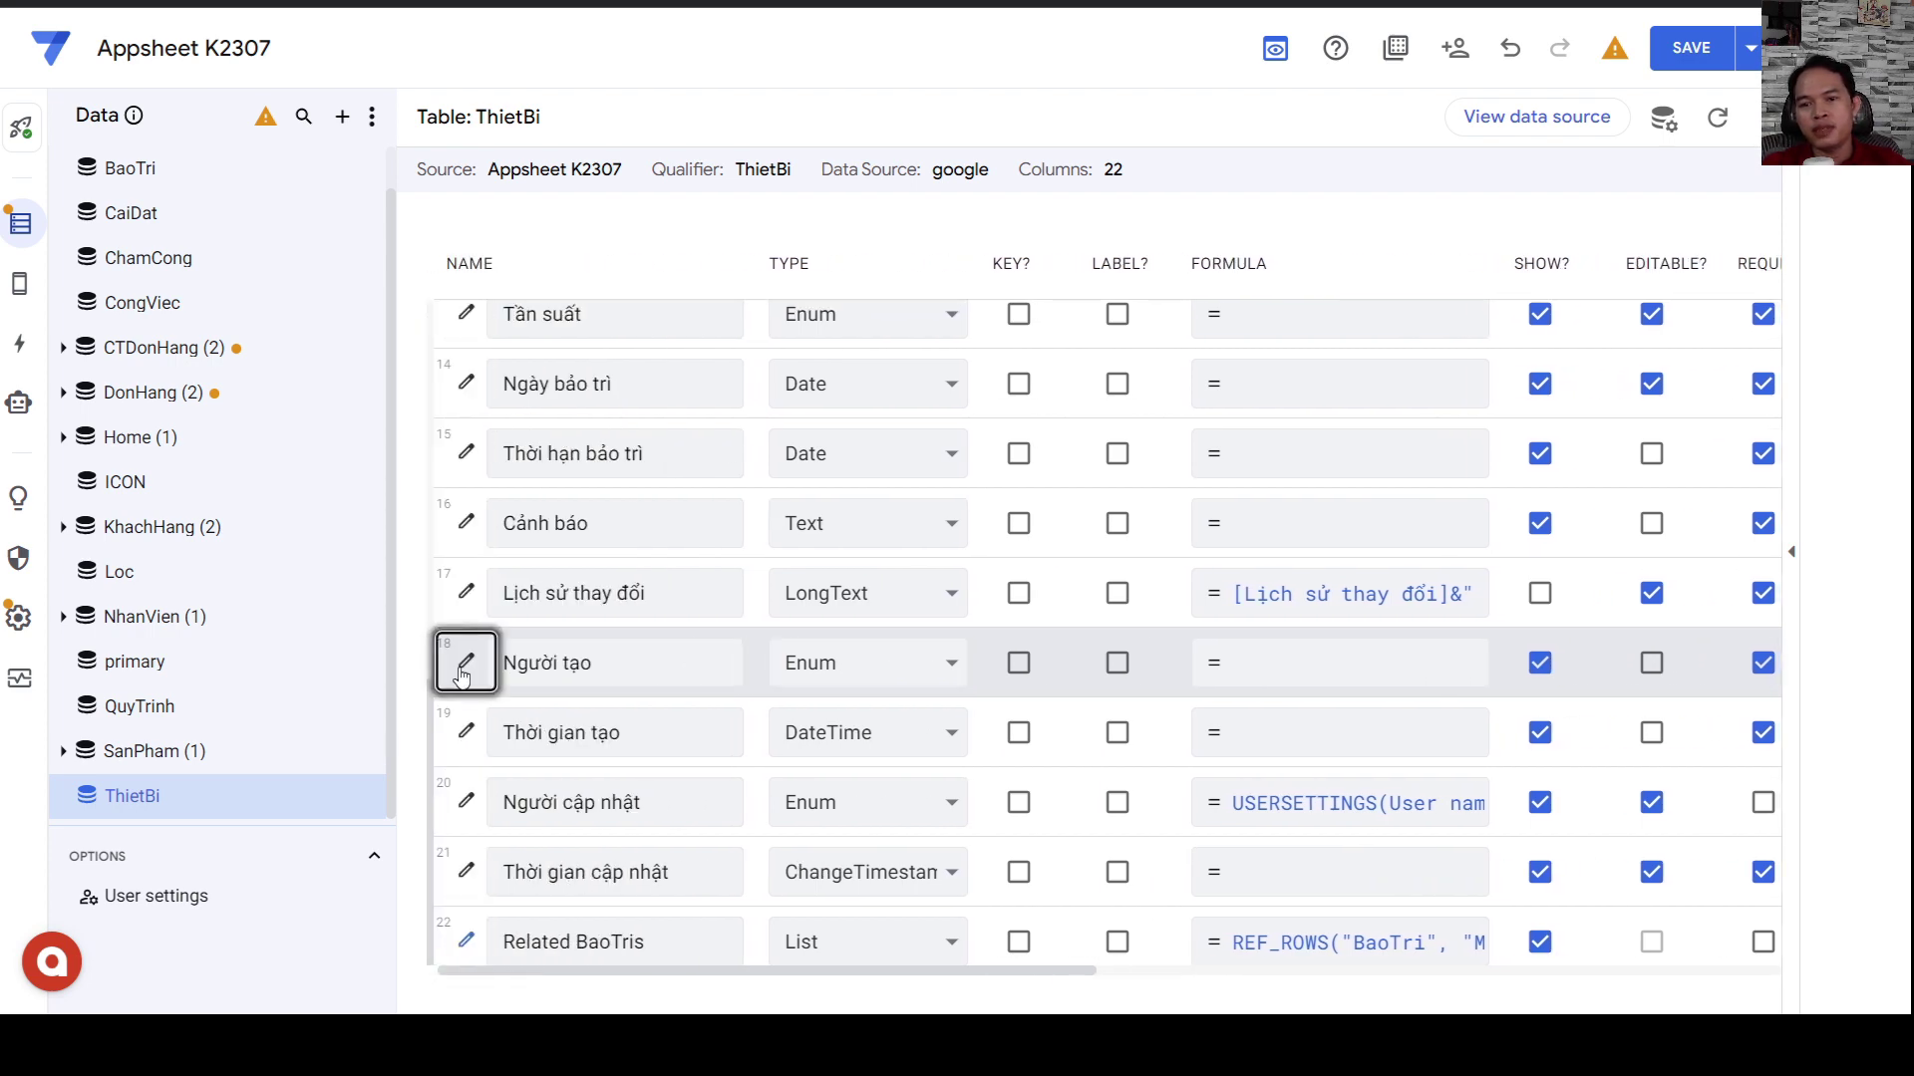
scroll(1367, 611, down, 3)
click(1043, 466)
text(ref)
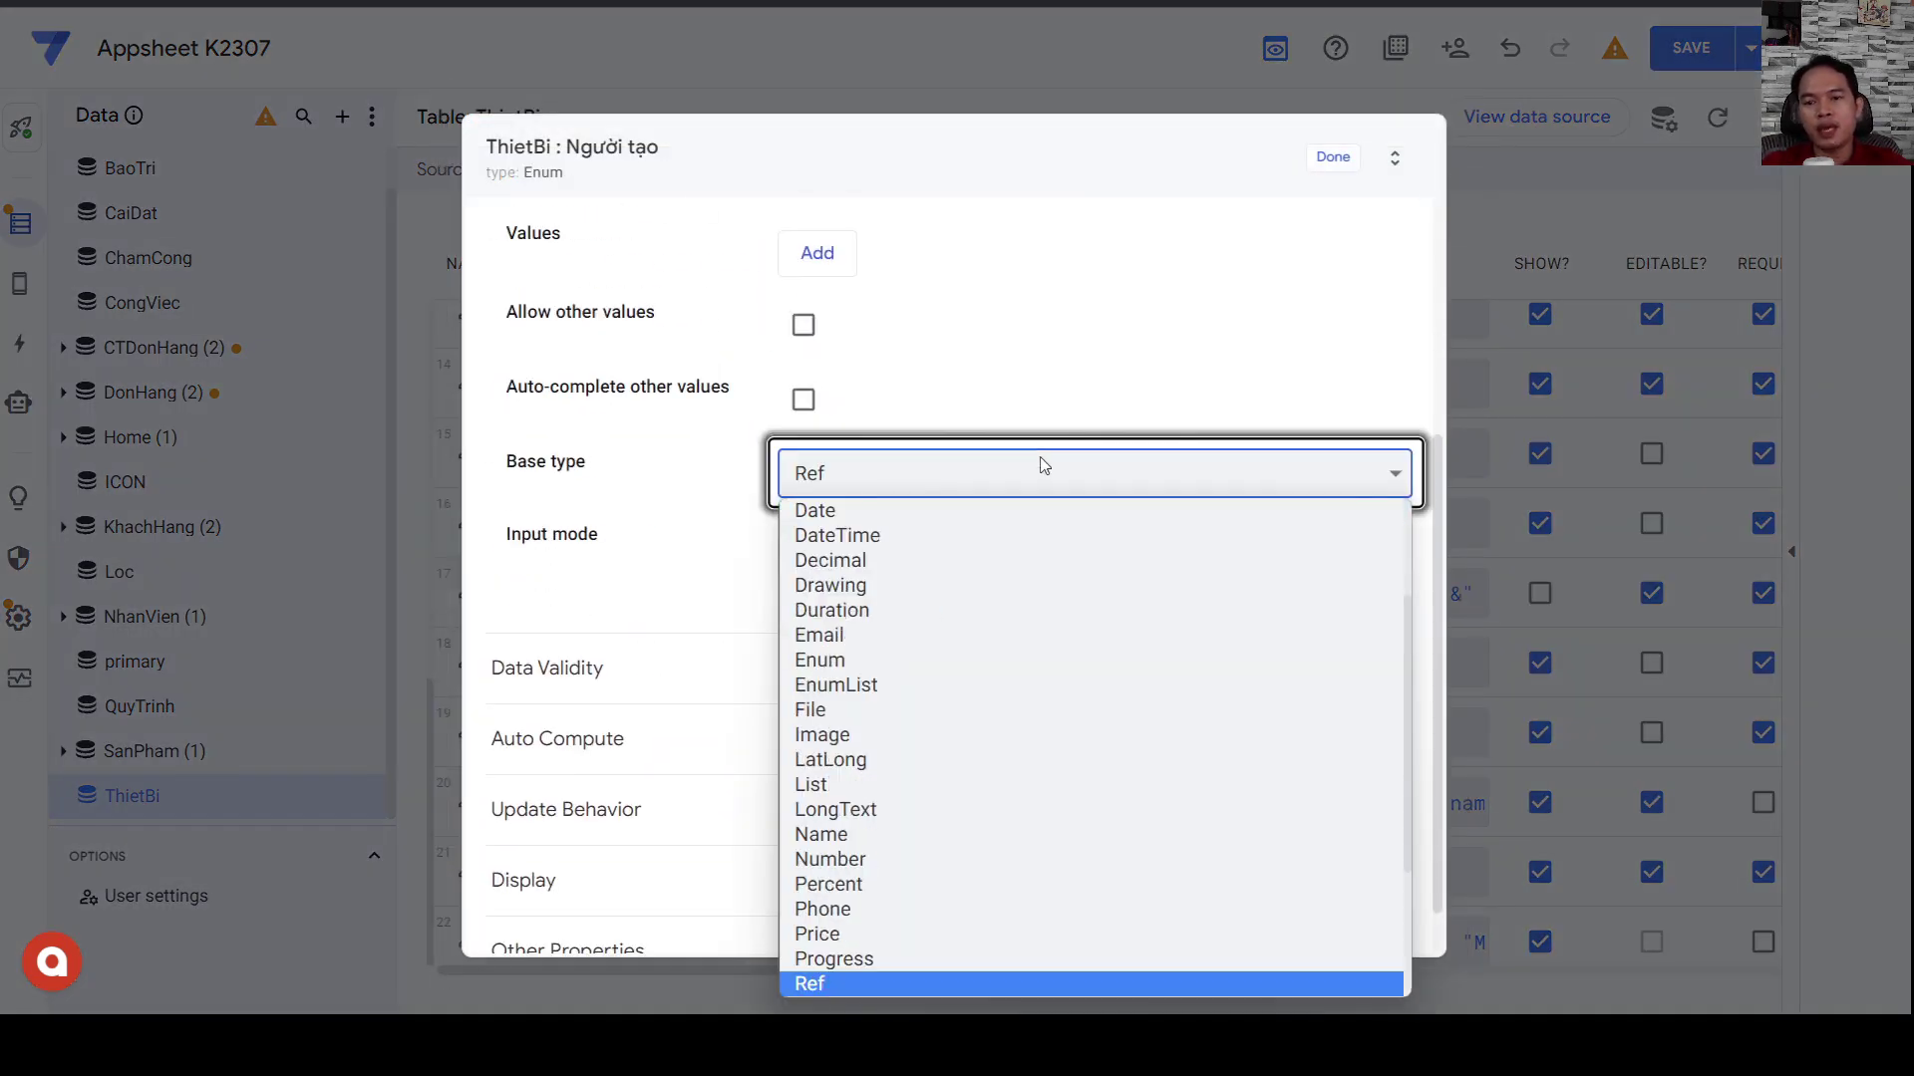
key(Return)
click(937, 623)
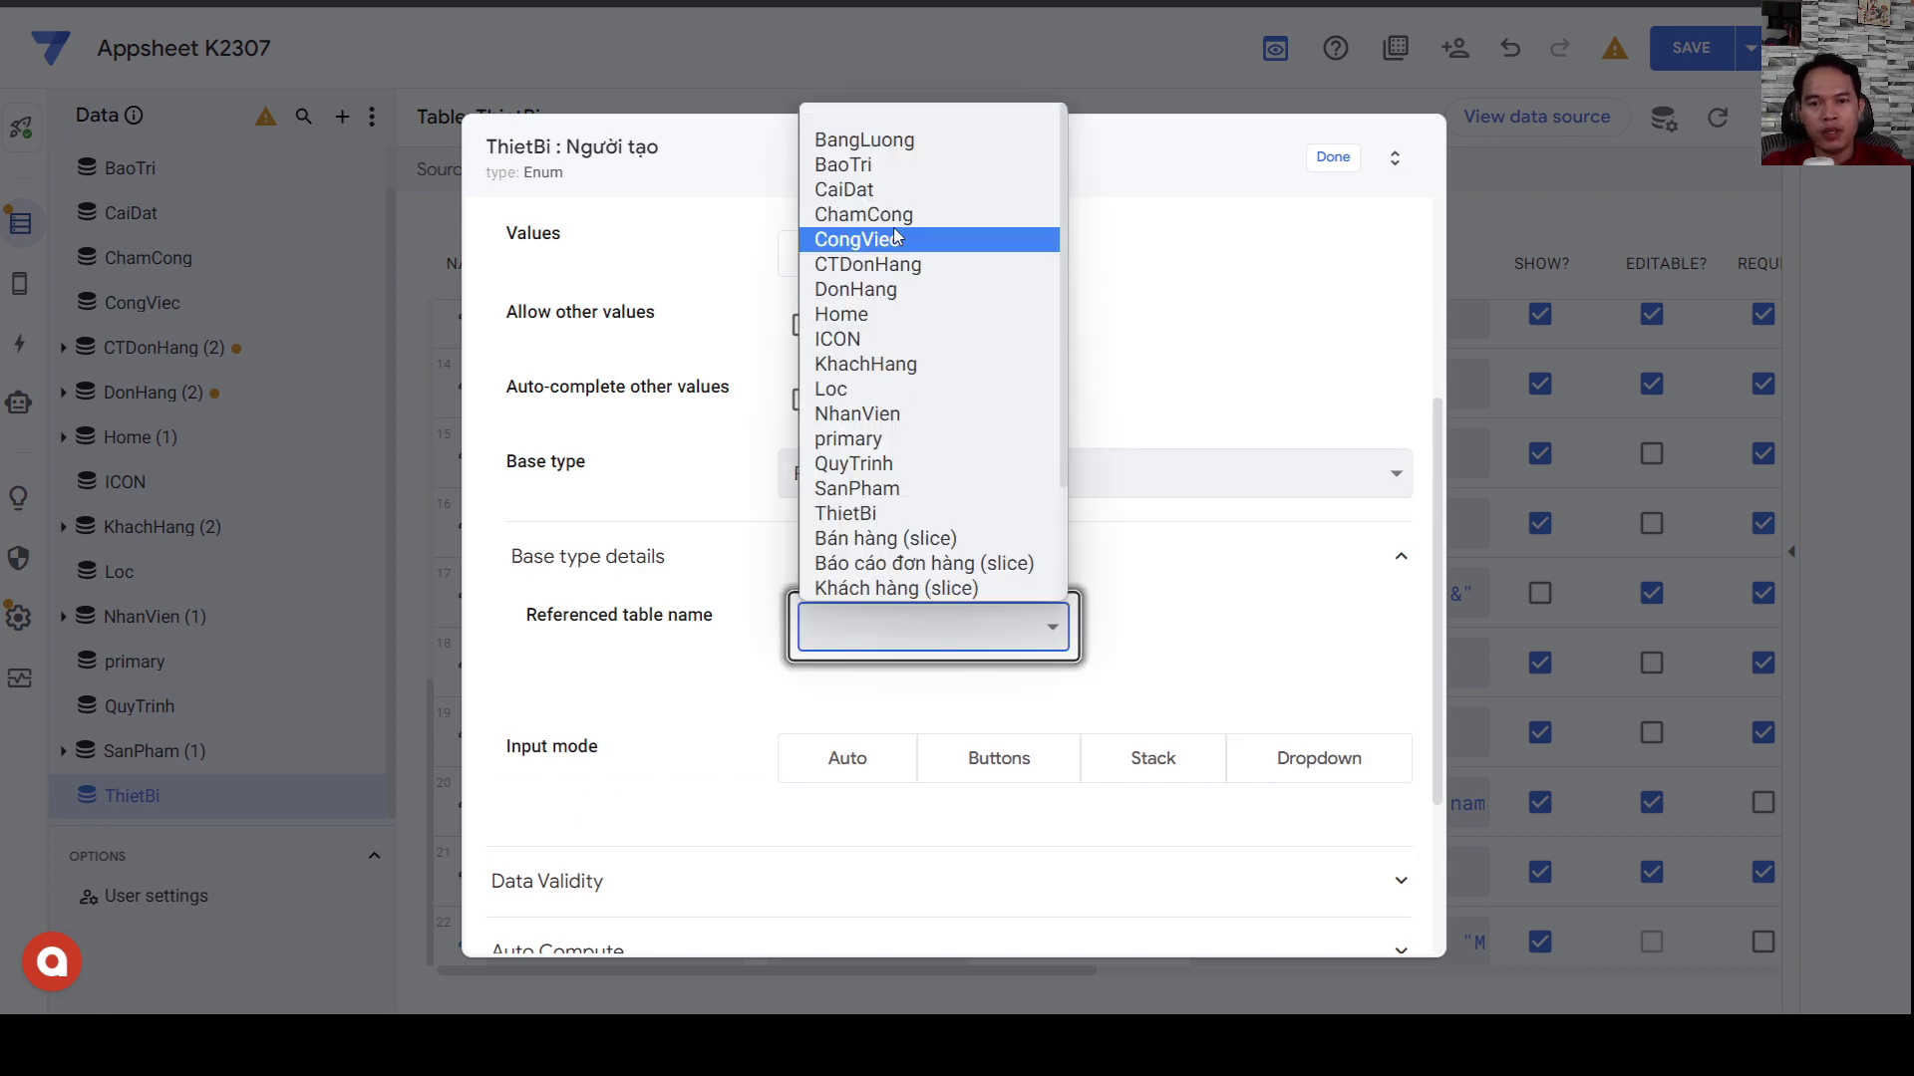
click(887, 414)
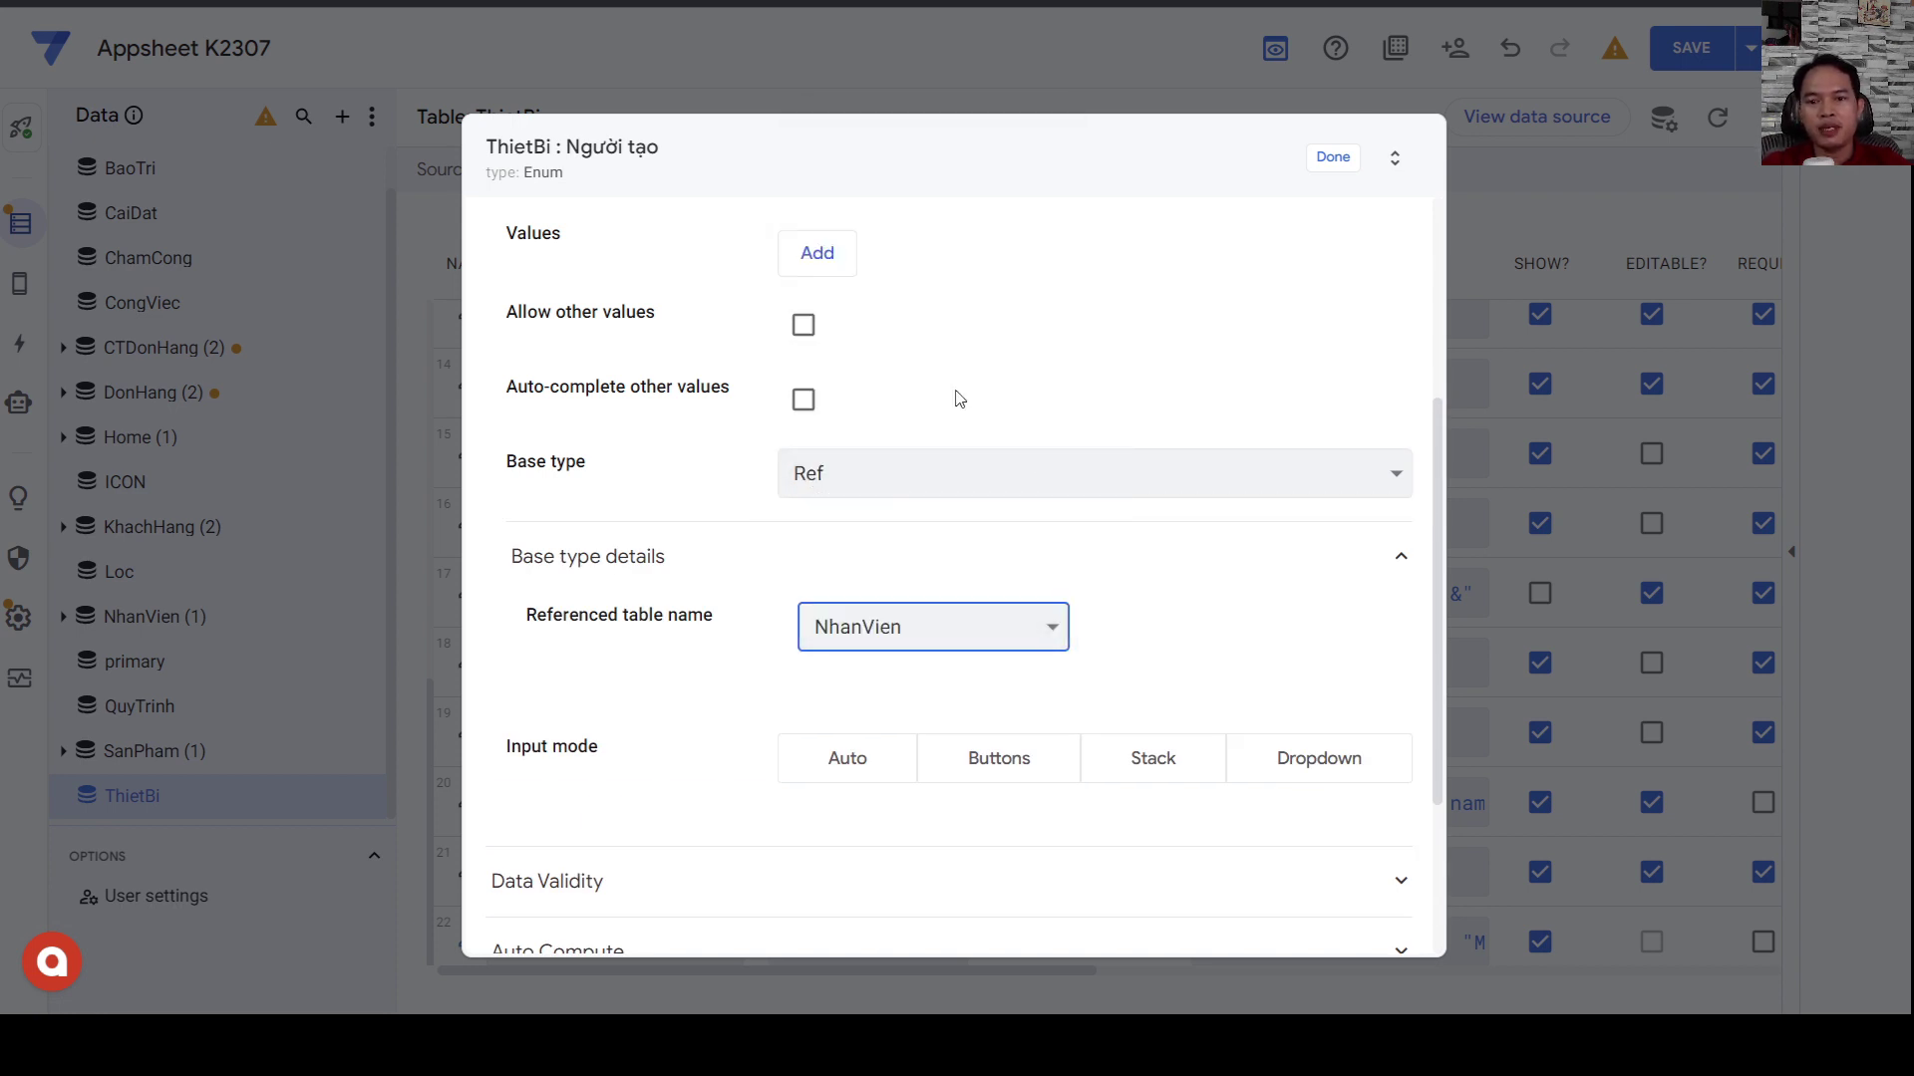
click(1333, 160)
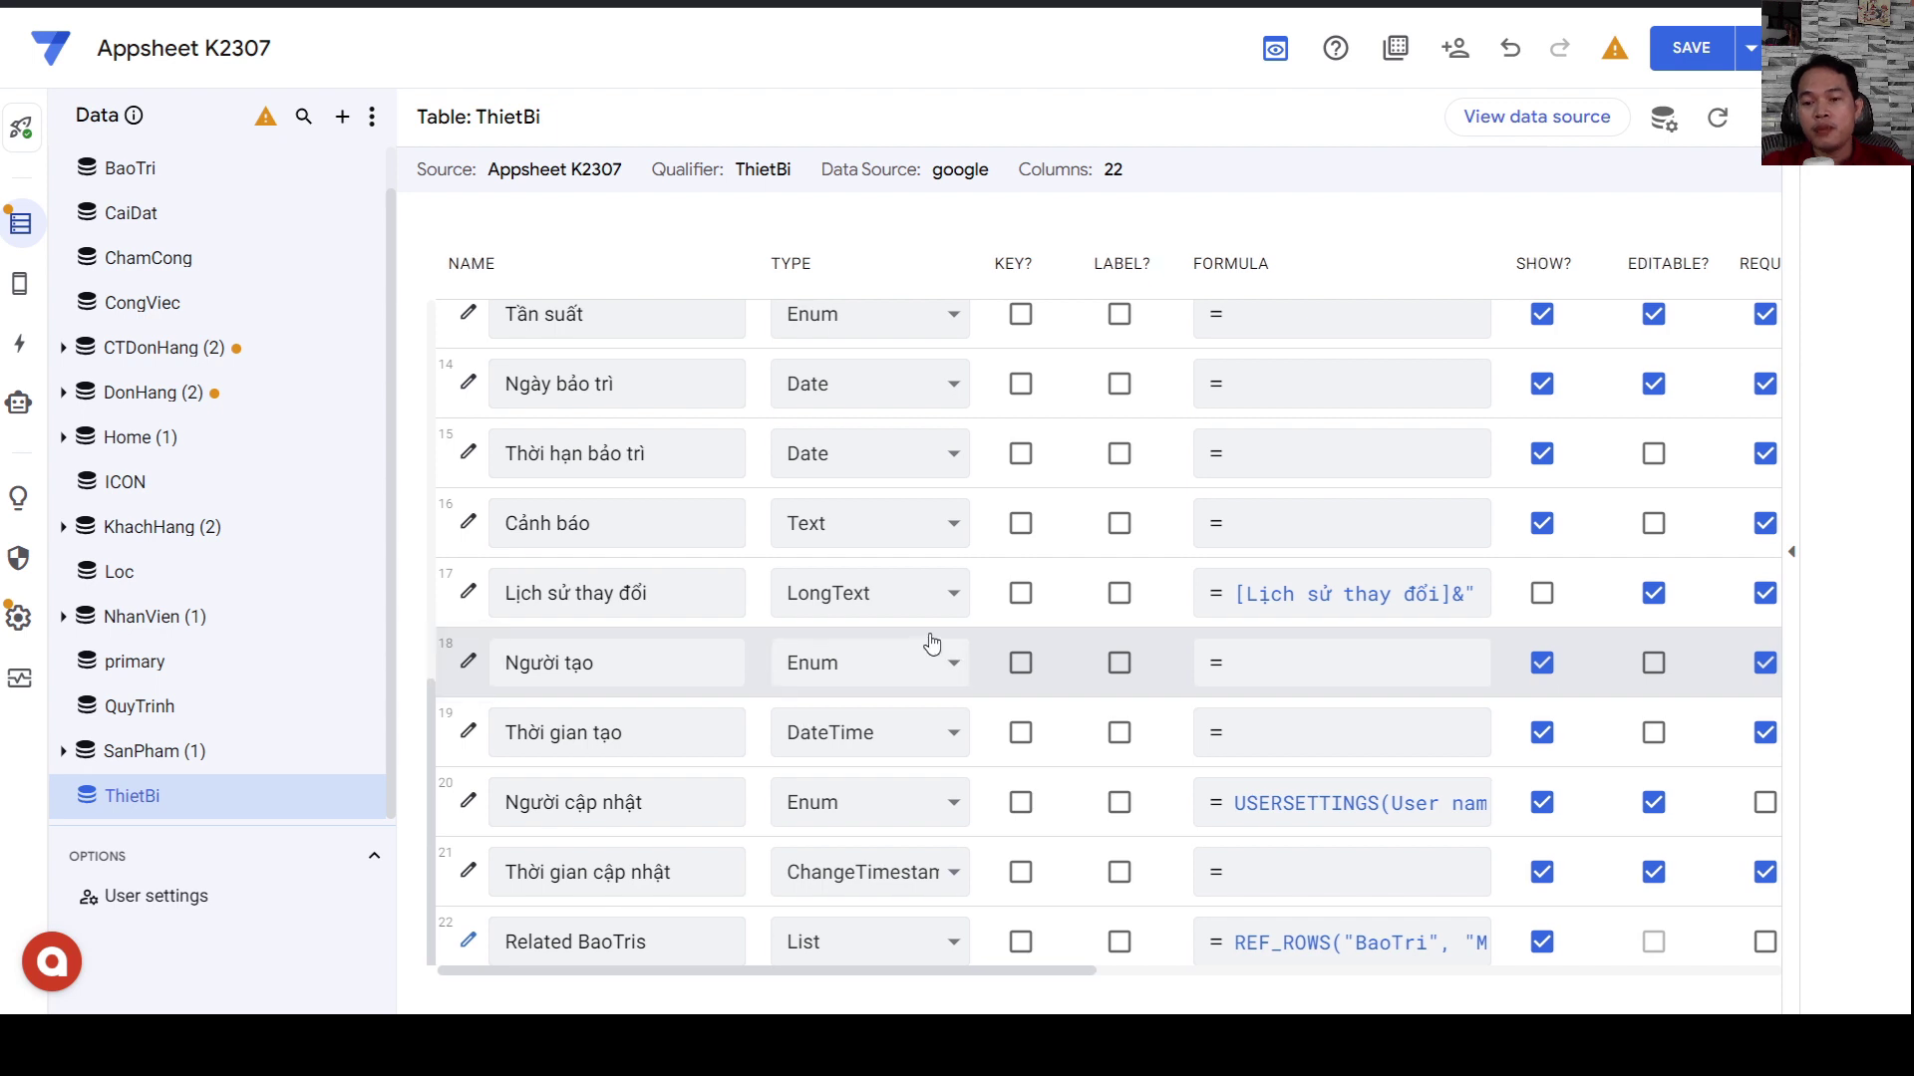
scroll(875, 465, up, 3)
scroll(875, 465, up, 3)
scroll(875, 469, up, 2)
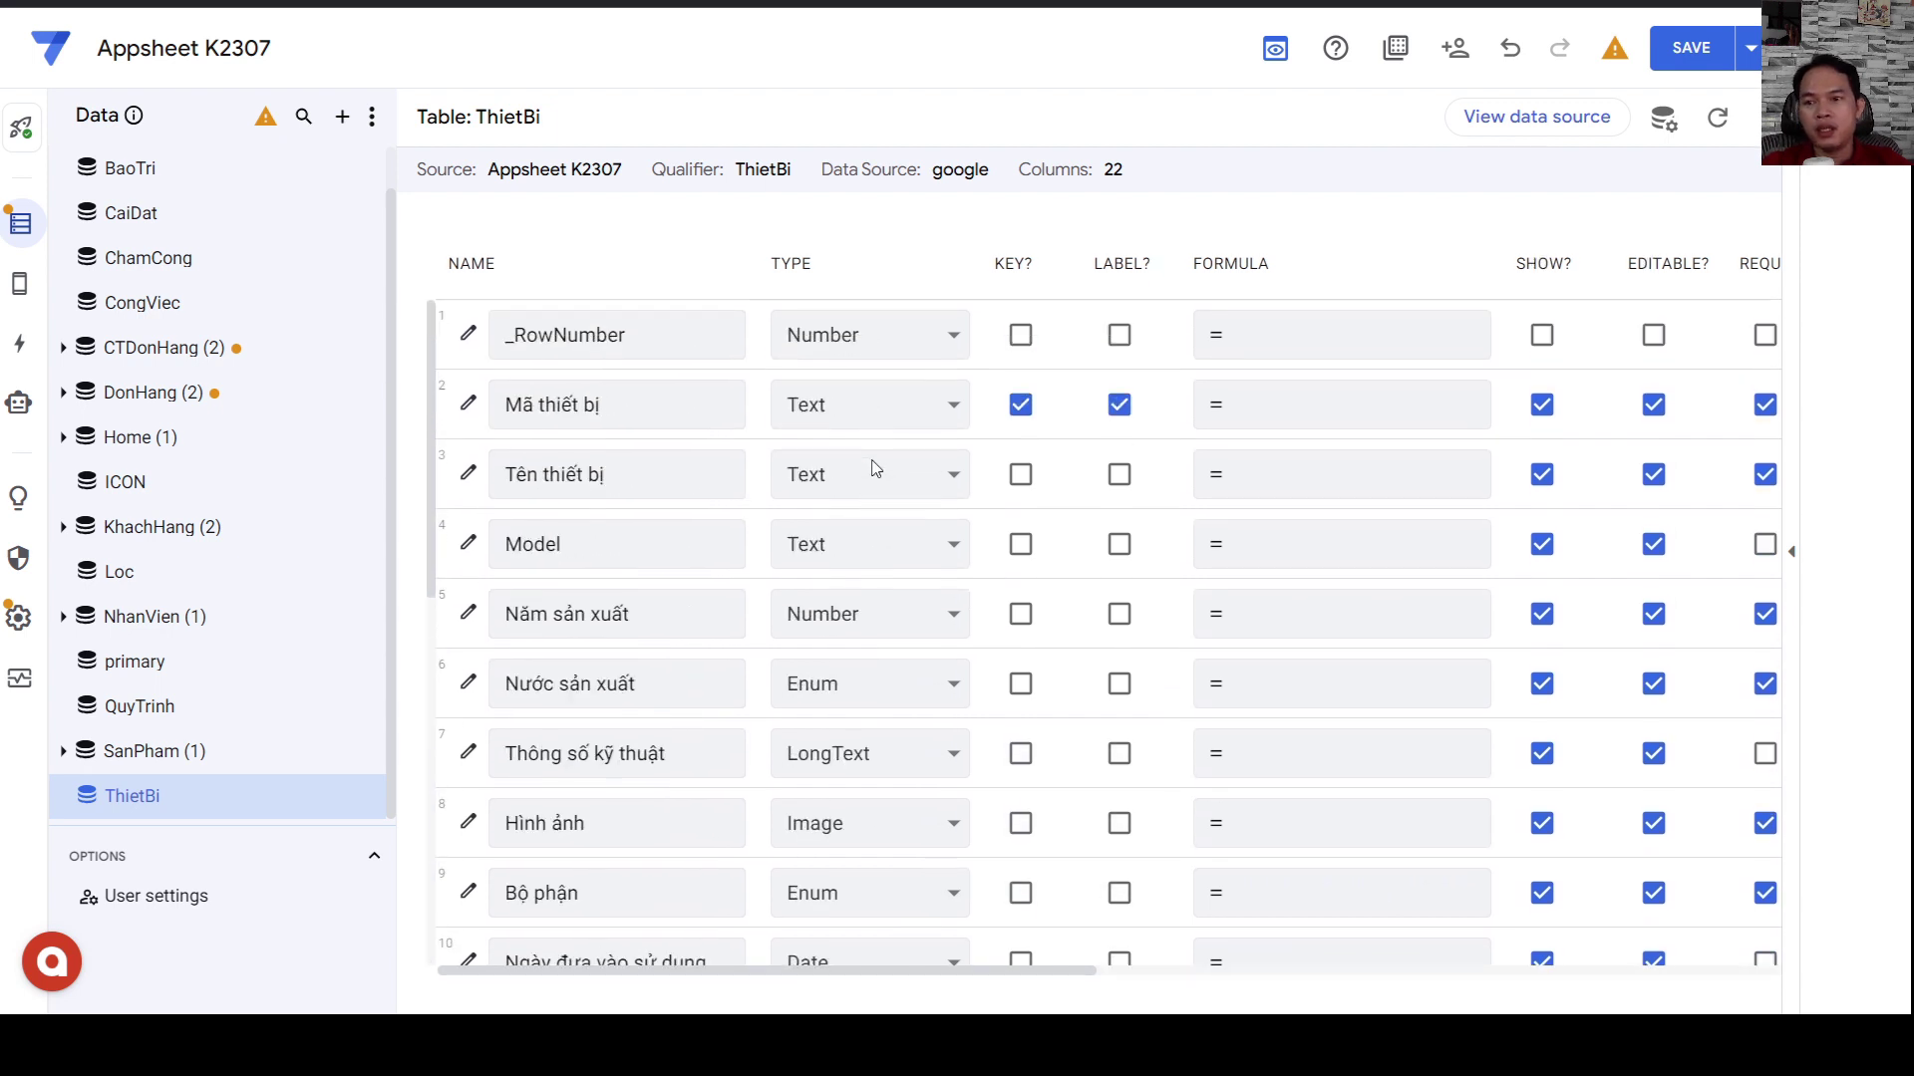
click(1664, 58)
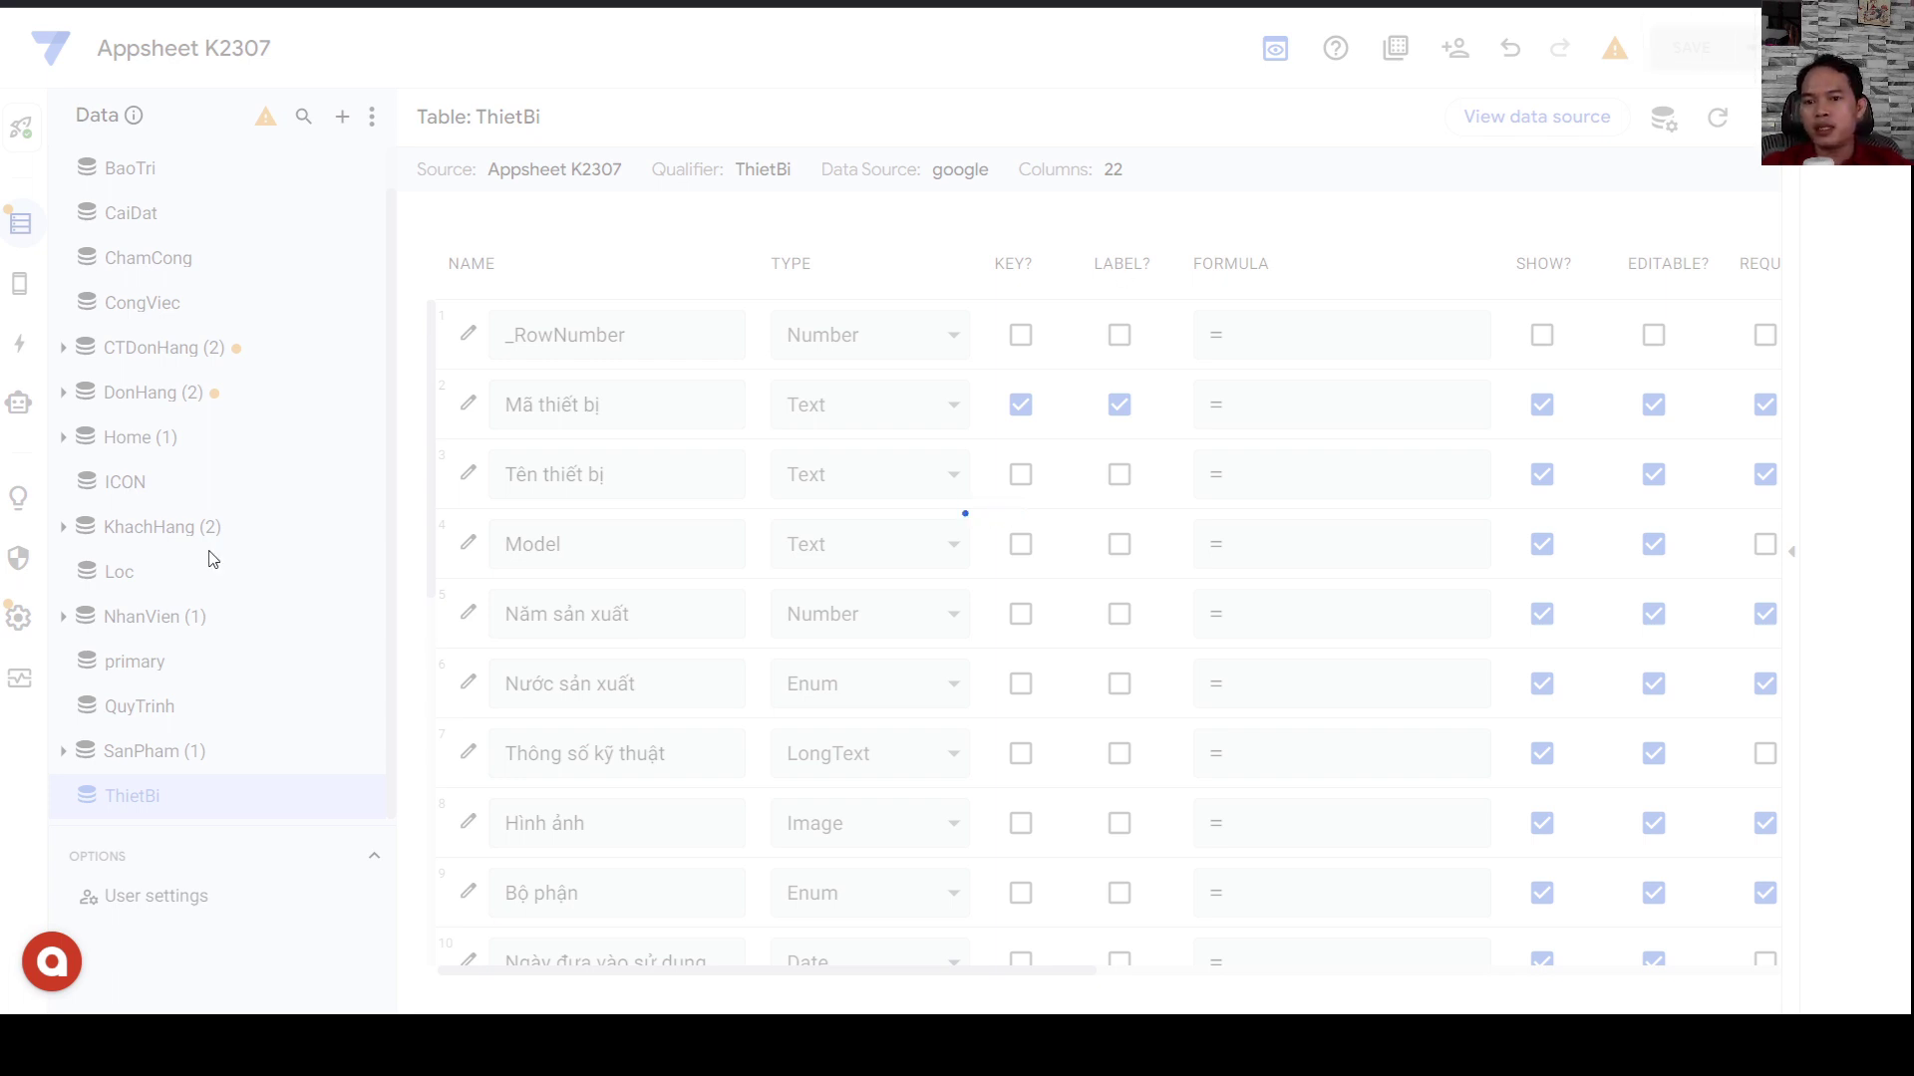
Open the Thiết bị view's settings and show that view in the app preview
click(19, 284)
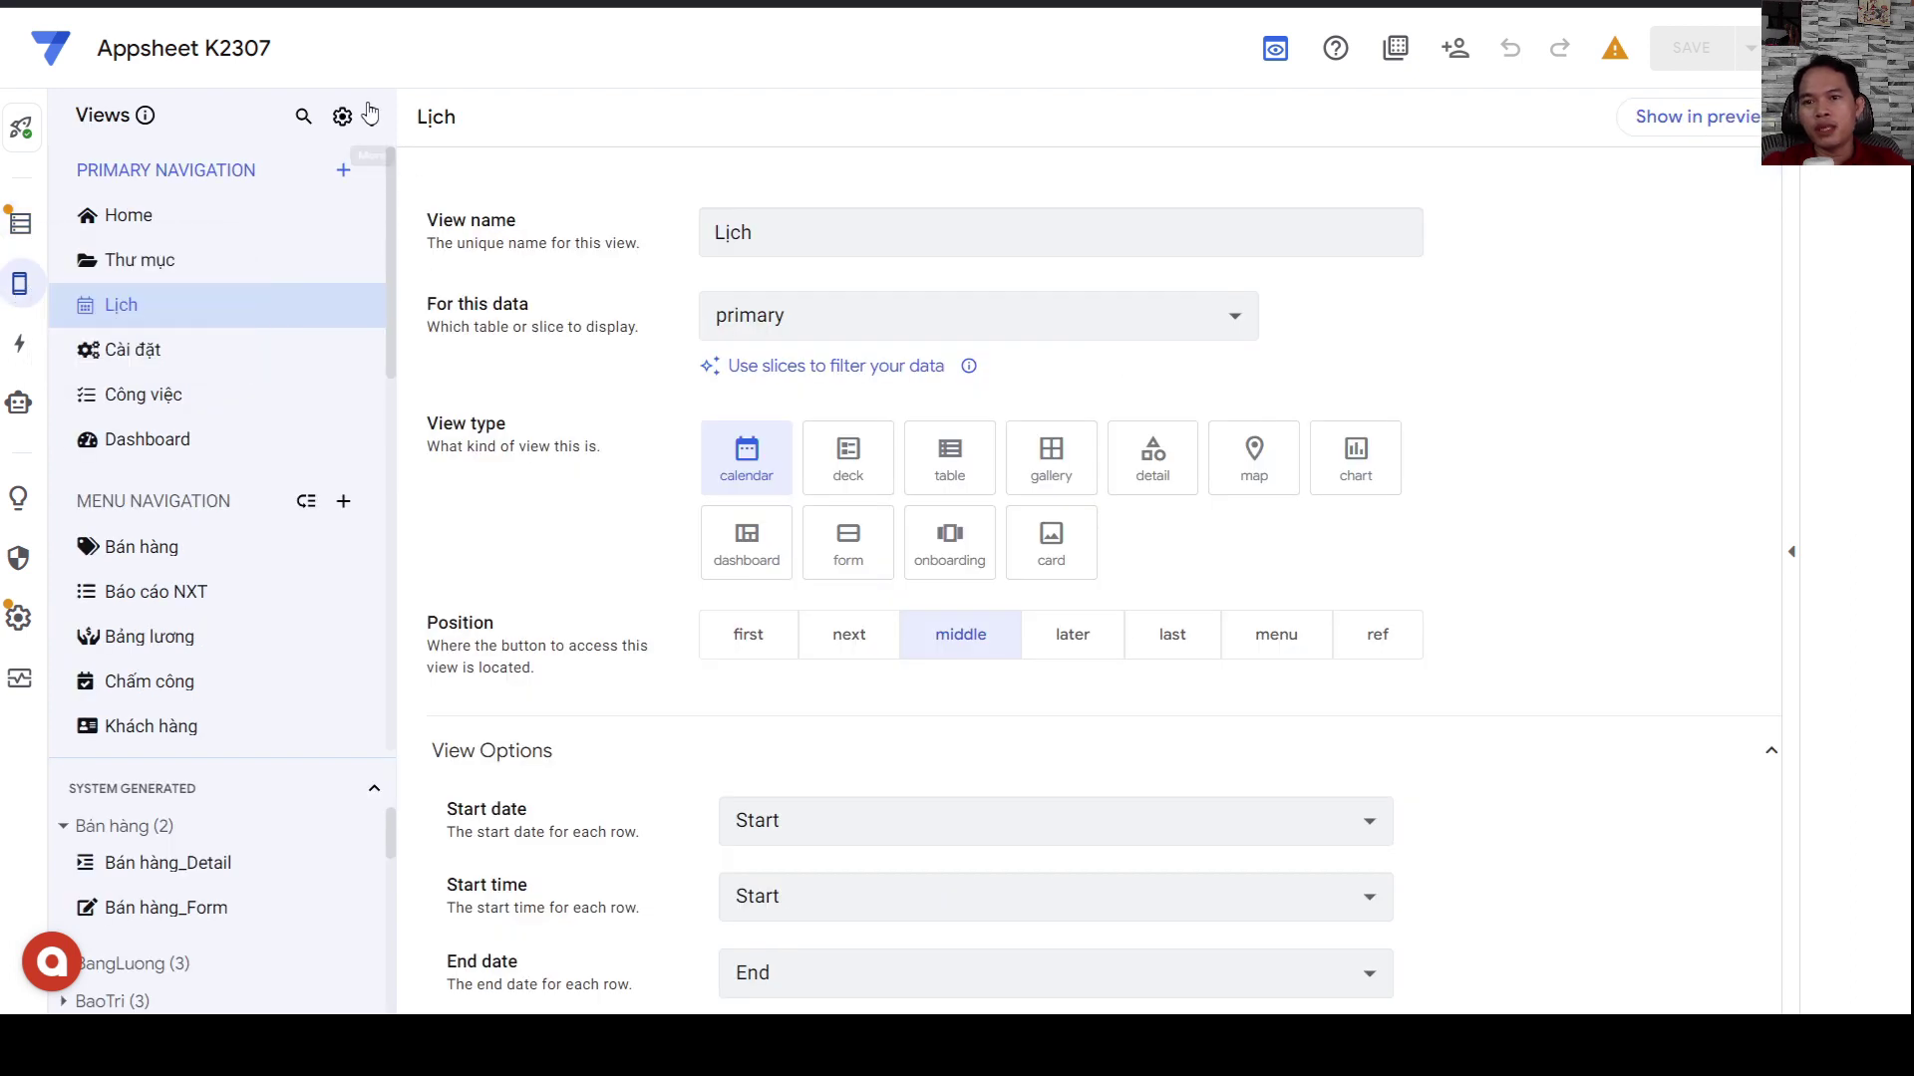
scroll(239, 628, down, 2)
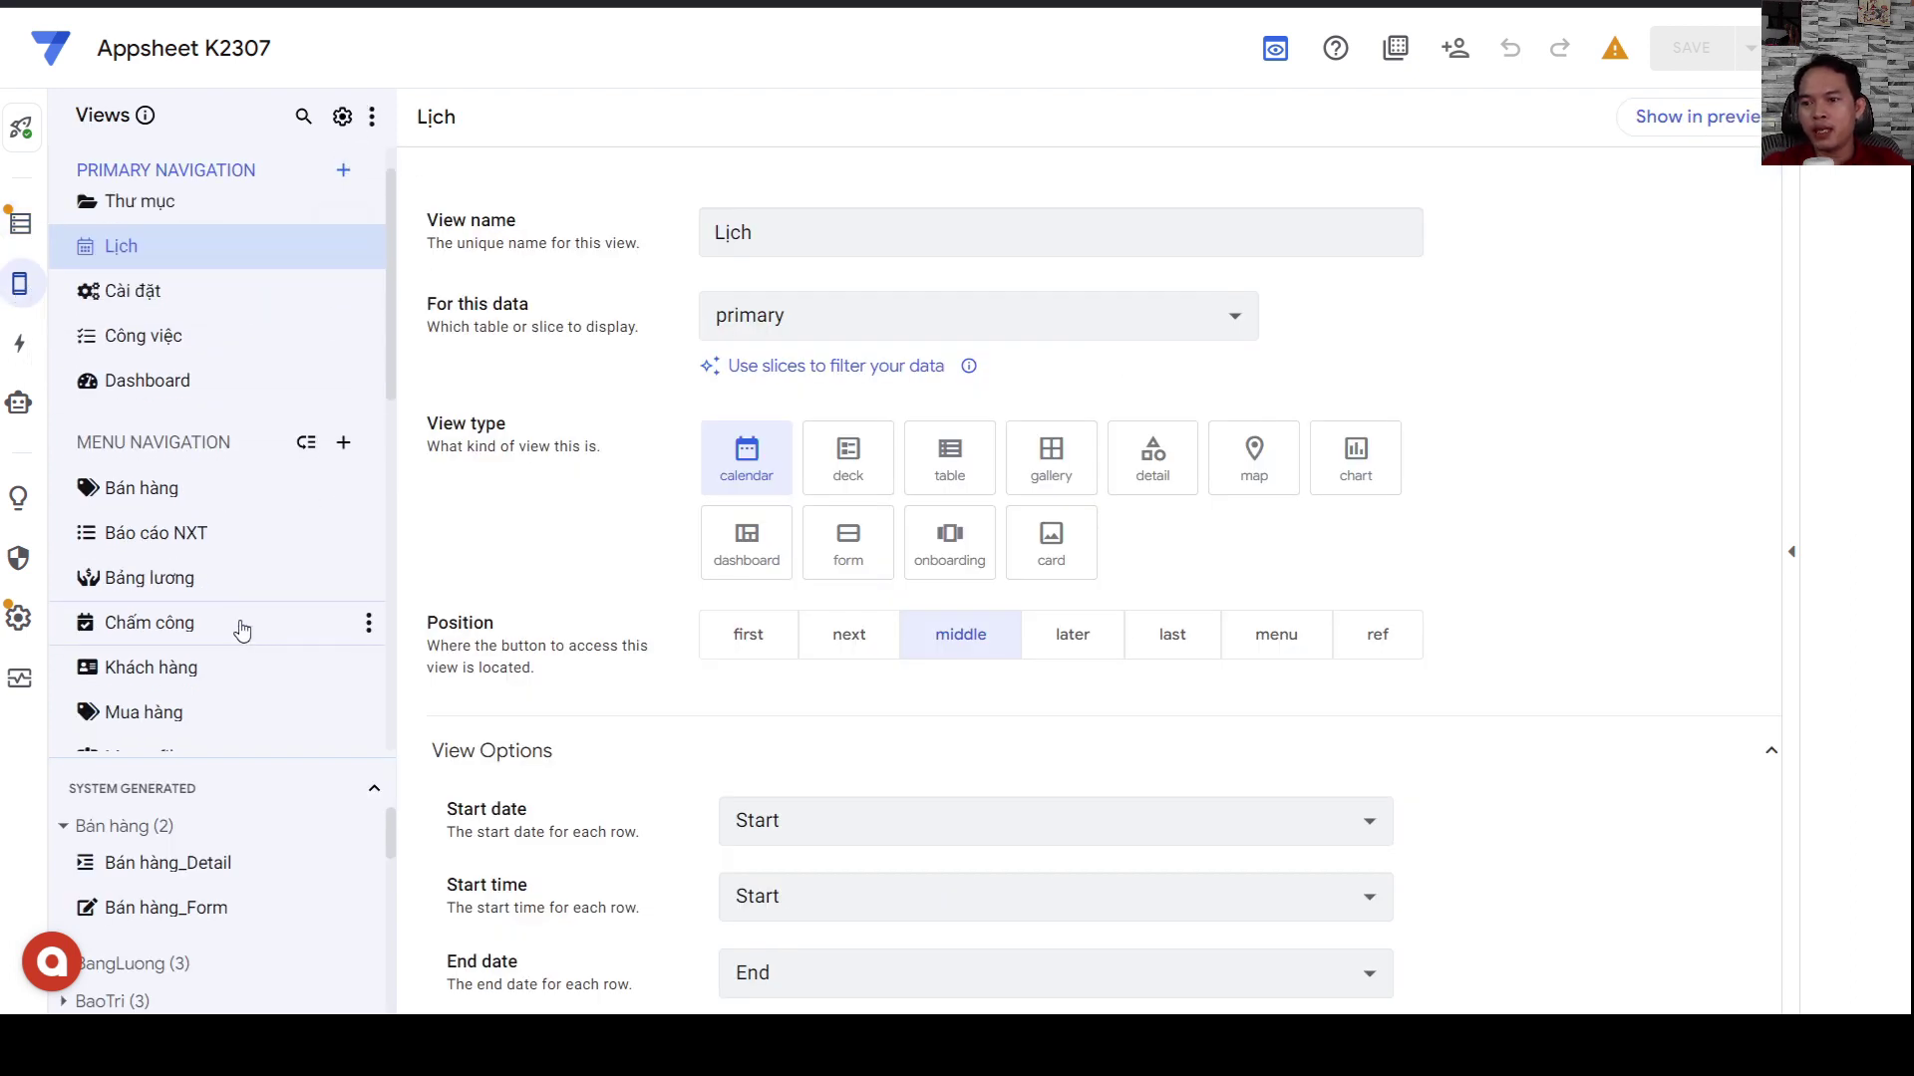
scroll(240, 628, down, 3)
scroll(239, 633, down, 1)
scroll(240, 633, down, 1)
scroll(239, 628, down, 2)
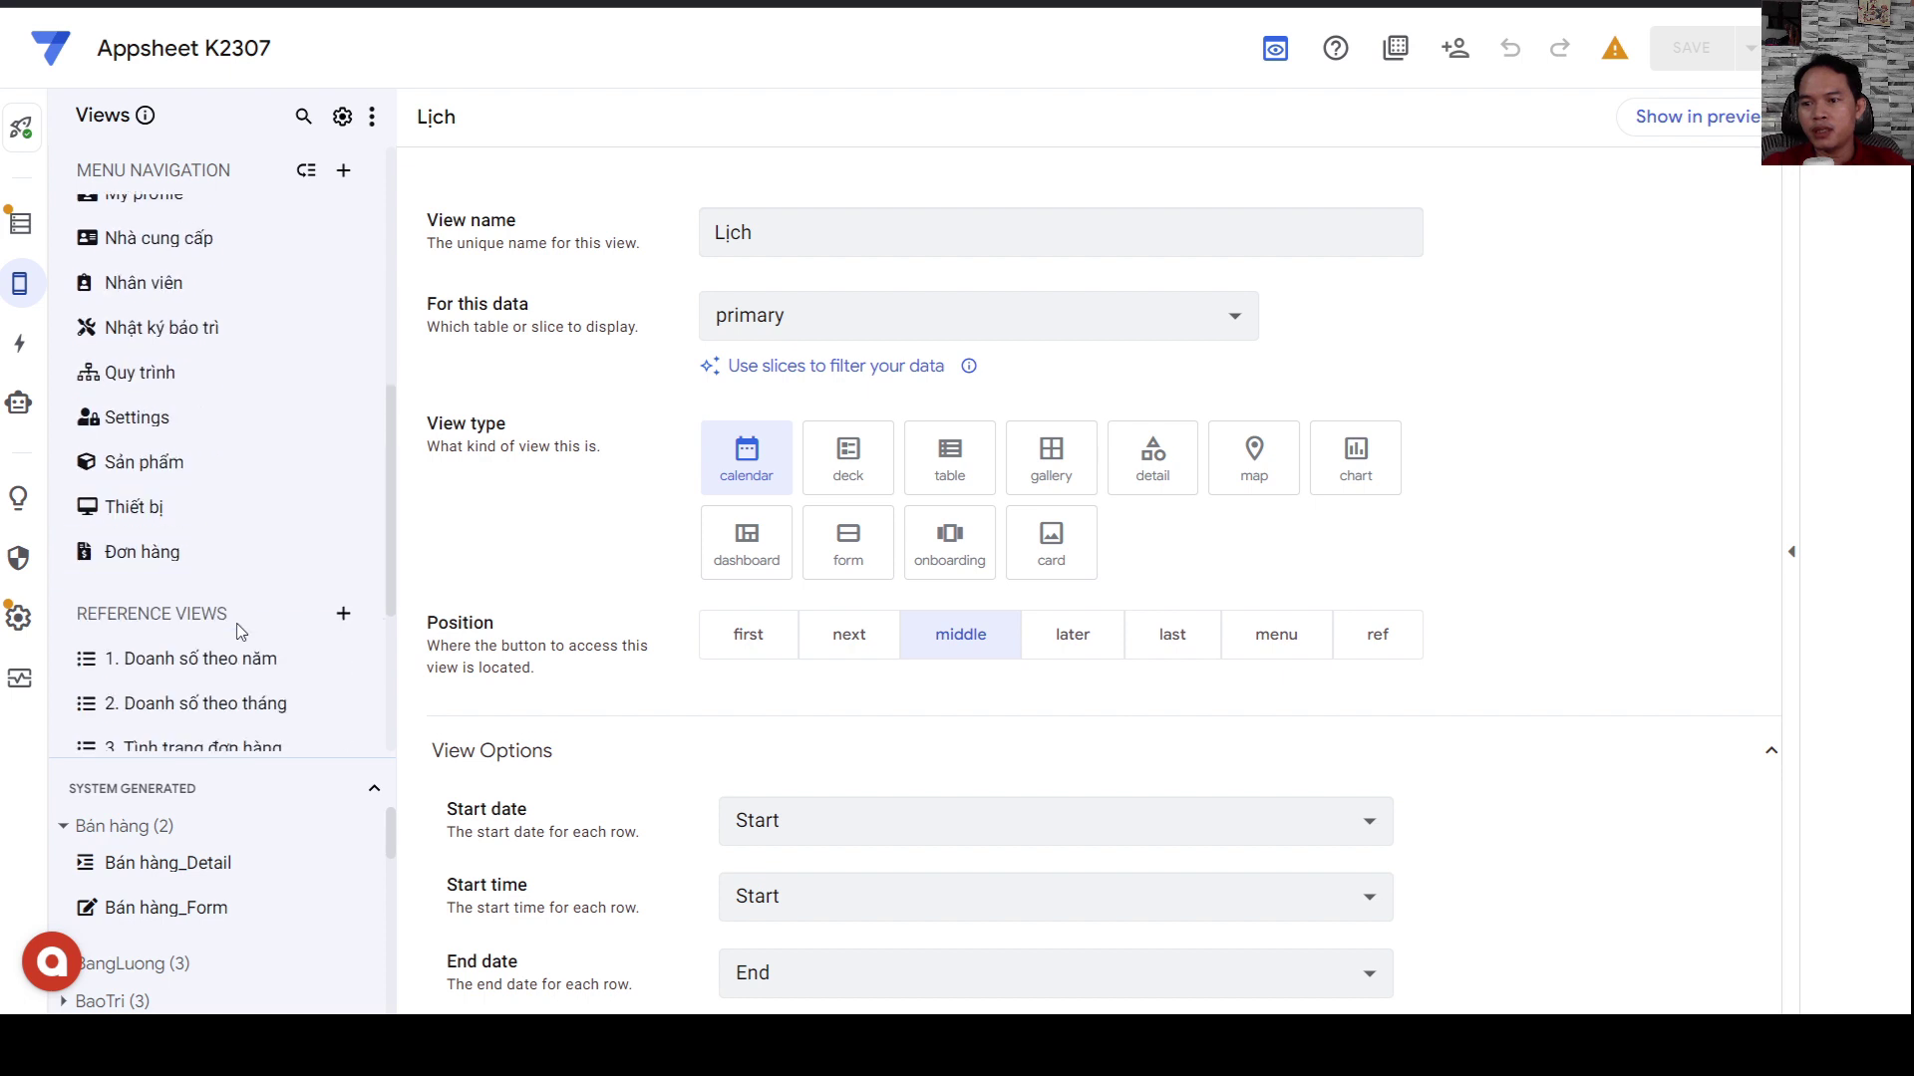
click(181, 514)
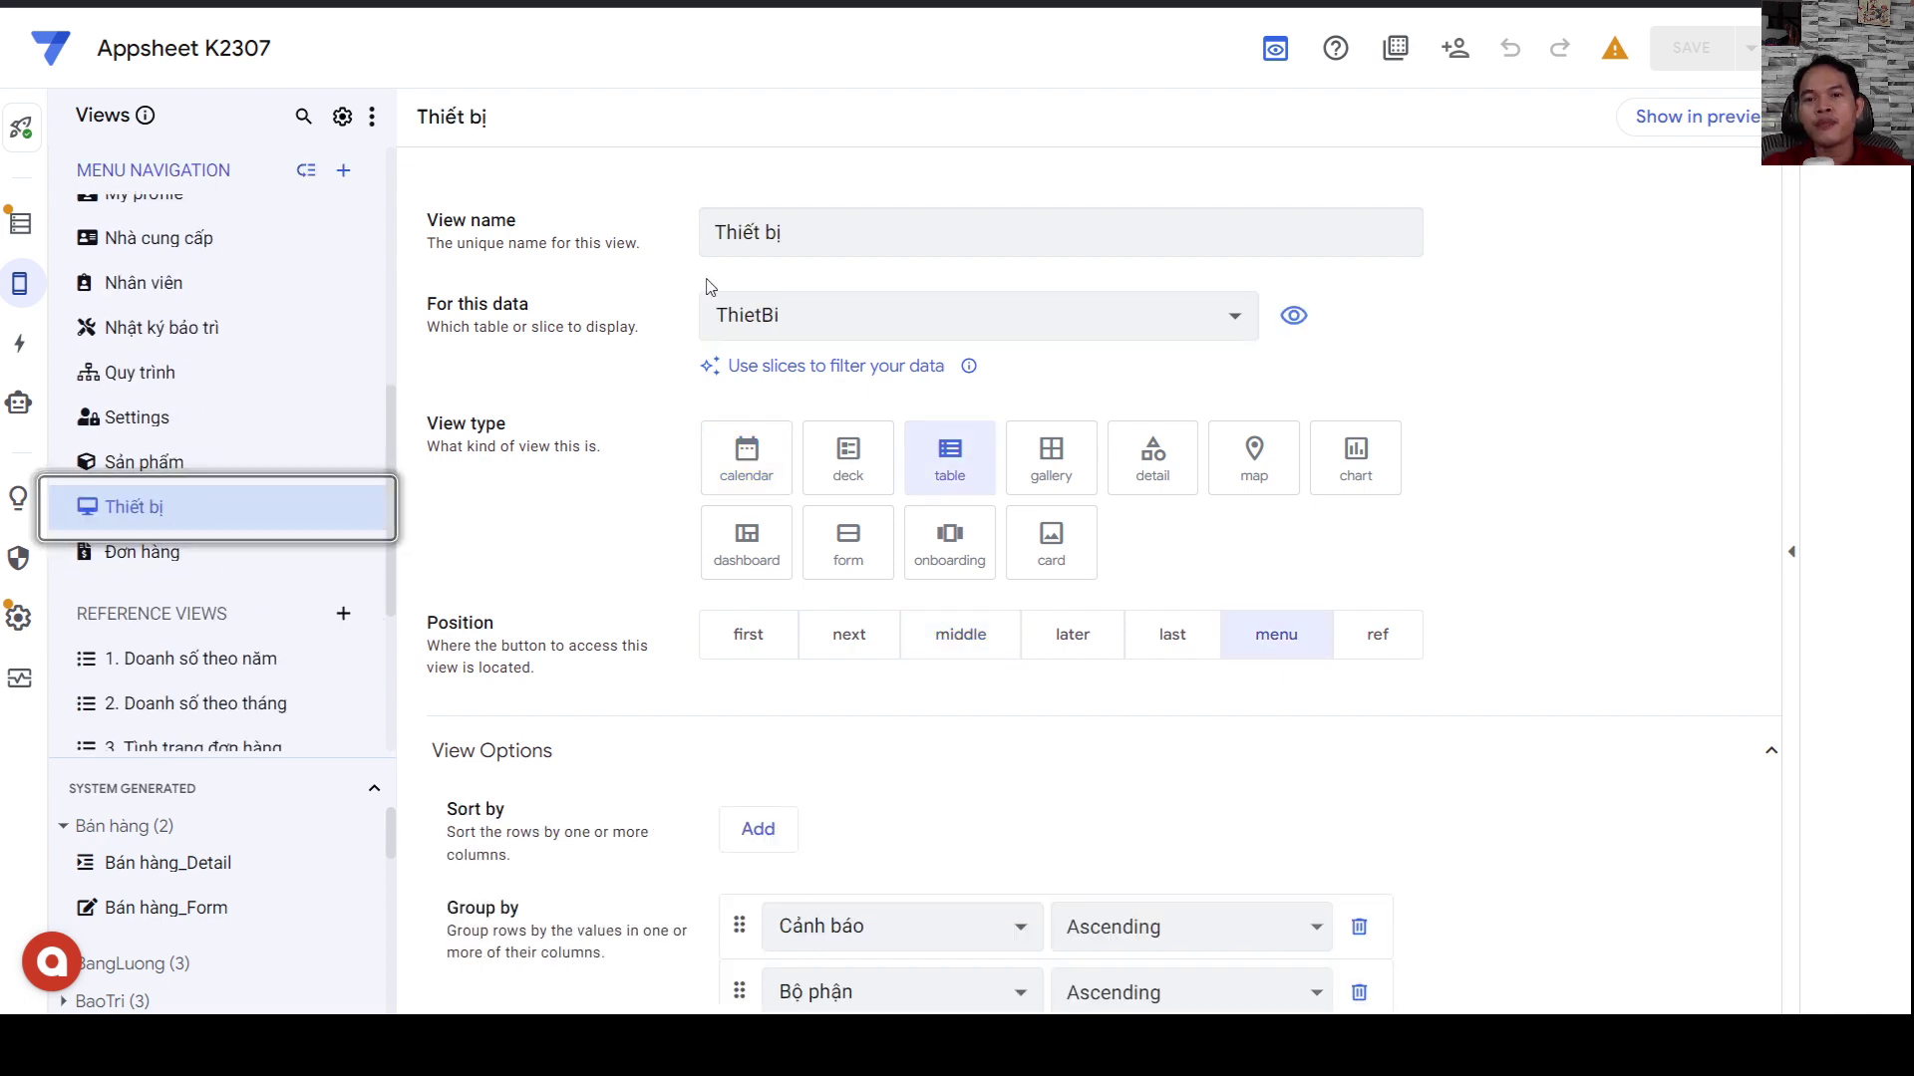
drag(431, 305, 533, 312)
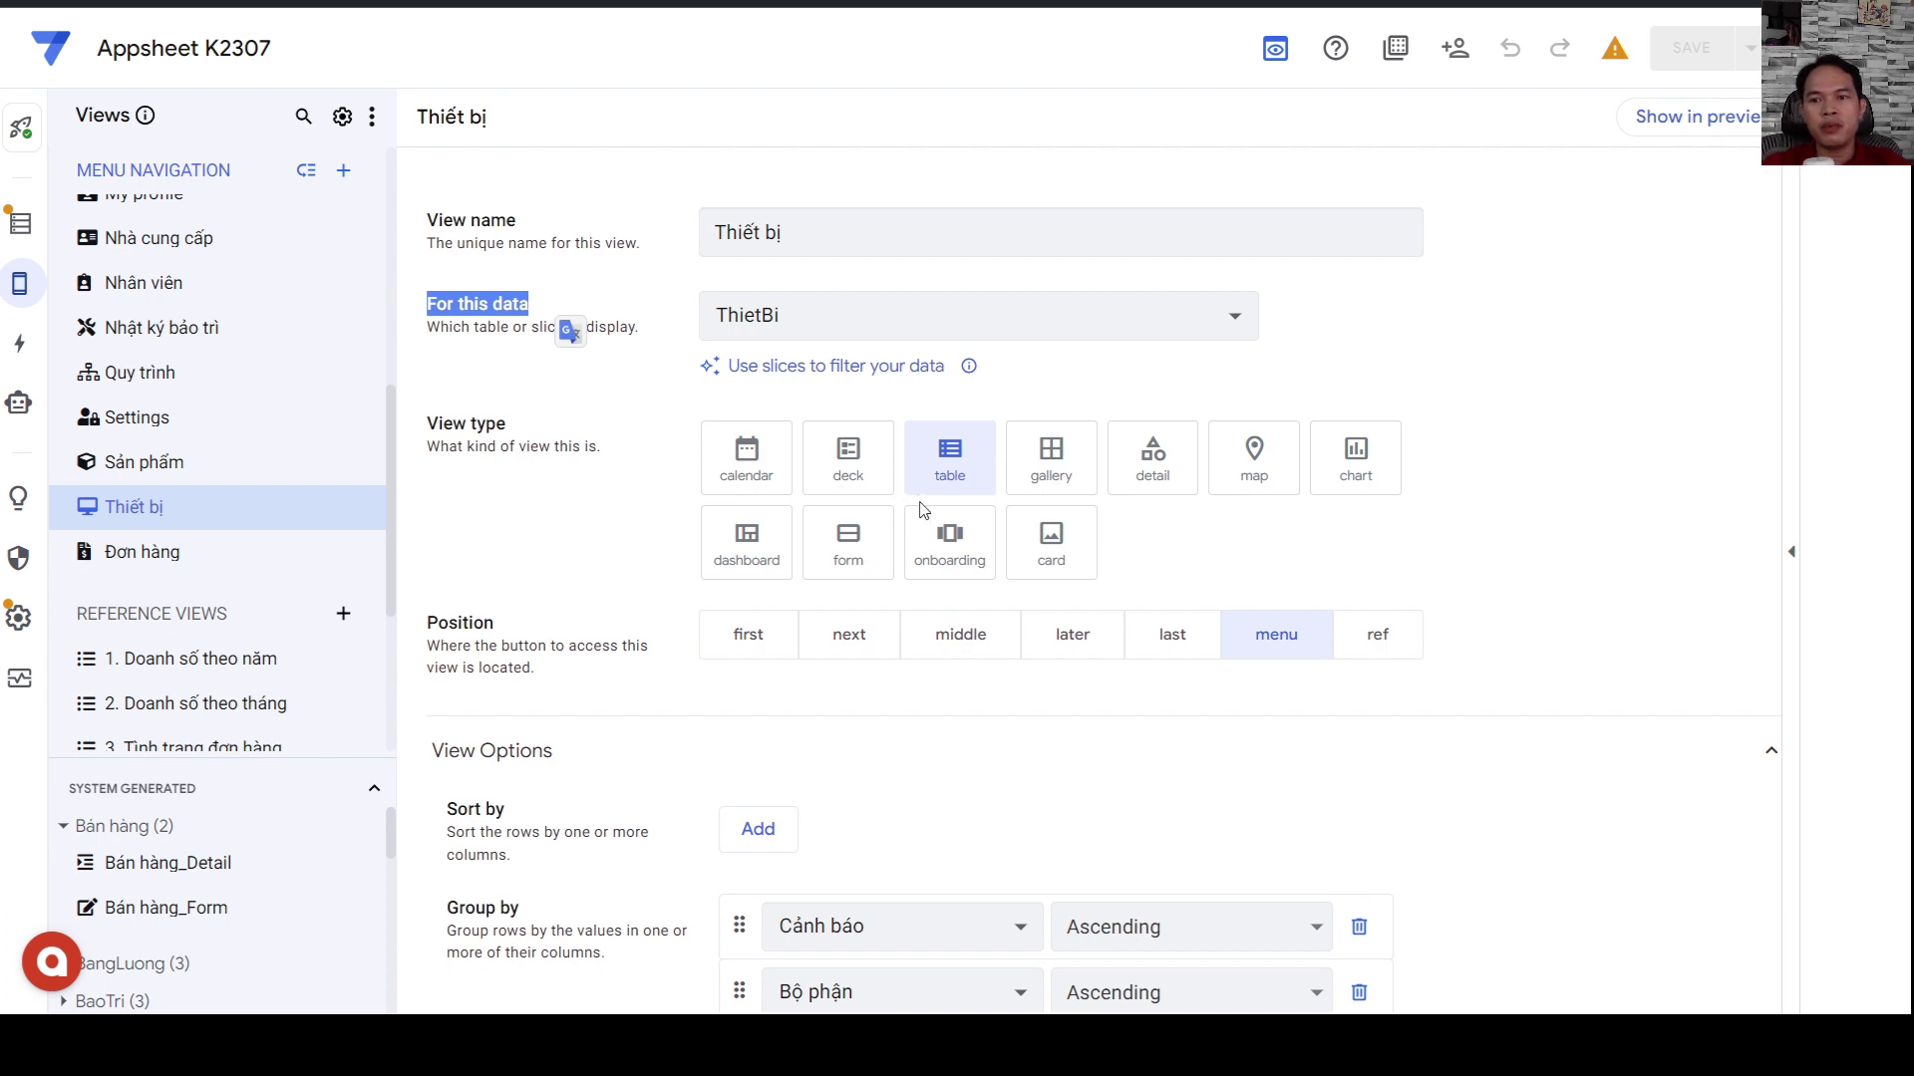
click(1789, 550)
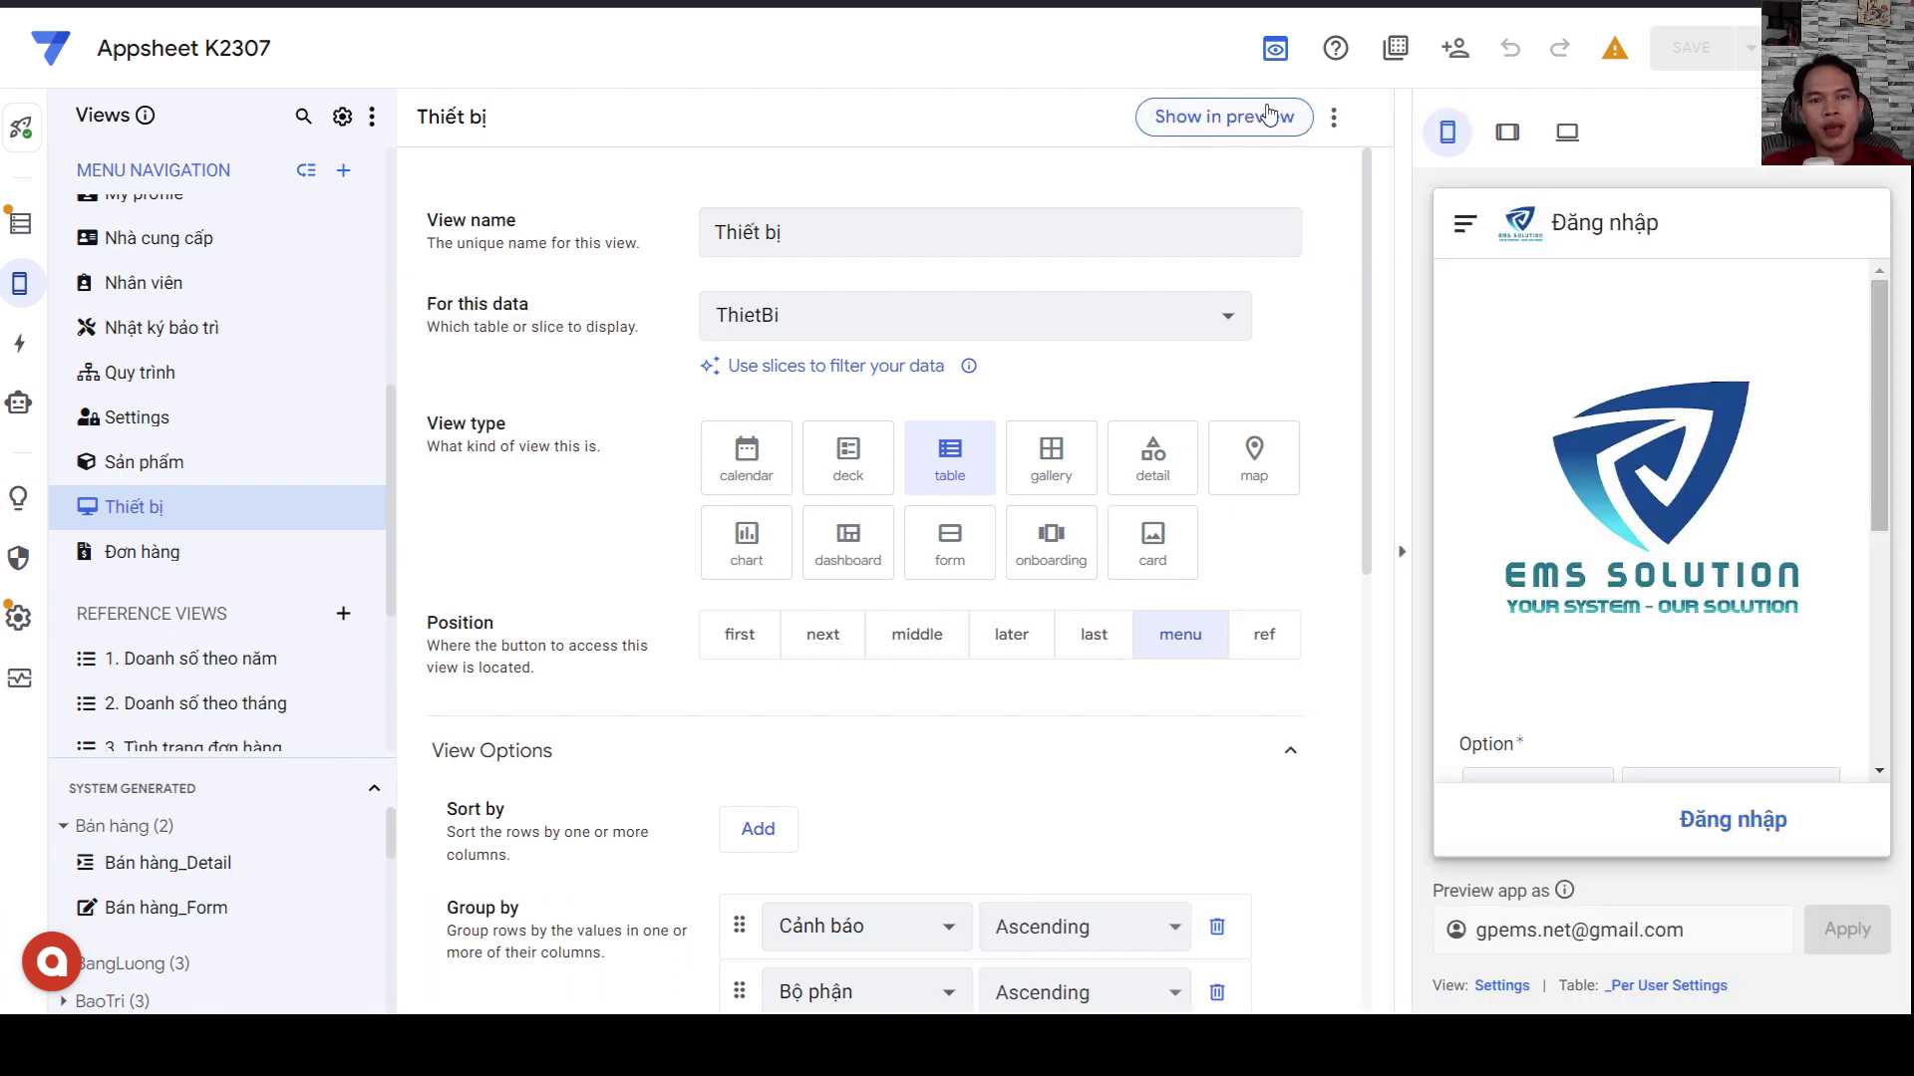
click(1216, 119)
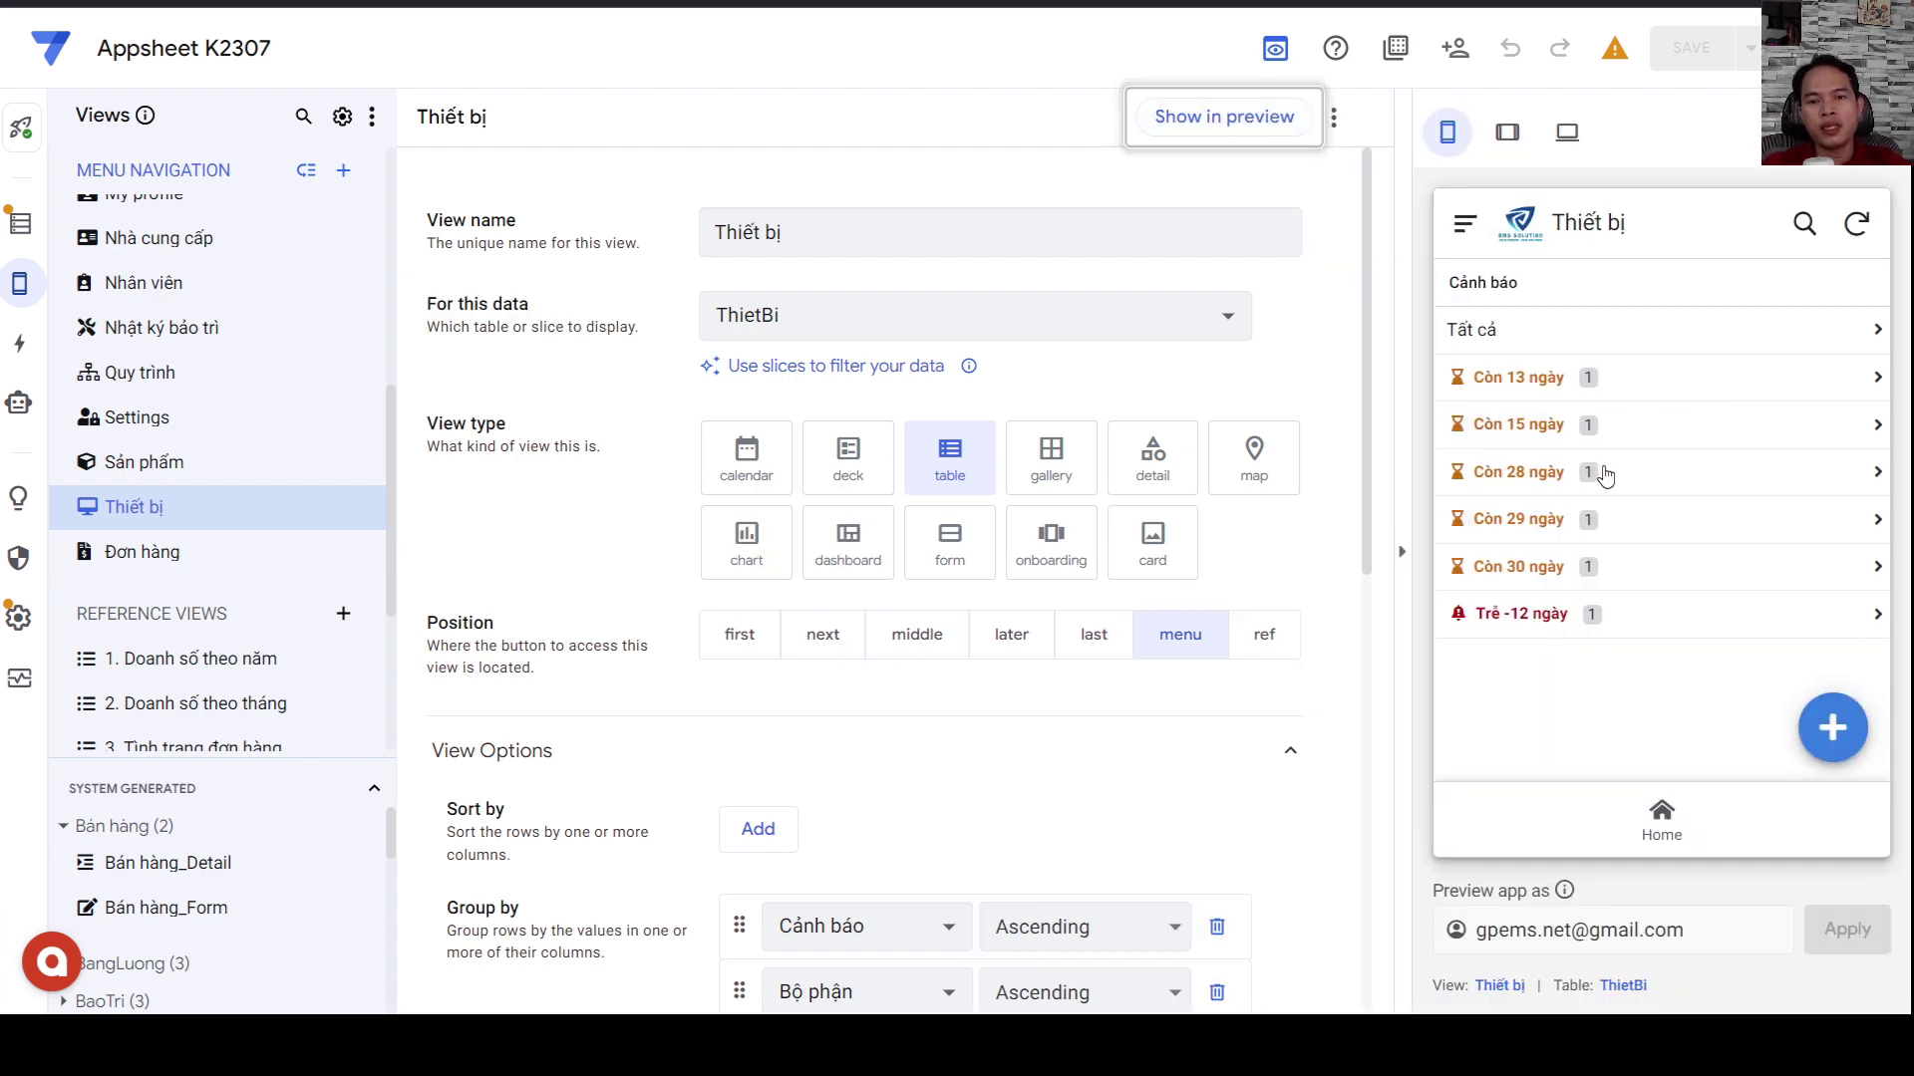
Keep the view grouped by Cảnh báo first, then Bộ phận
scroll(807, 537, down, 3)
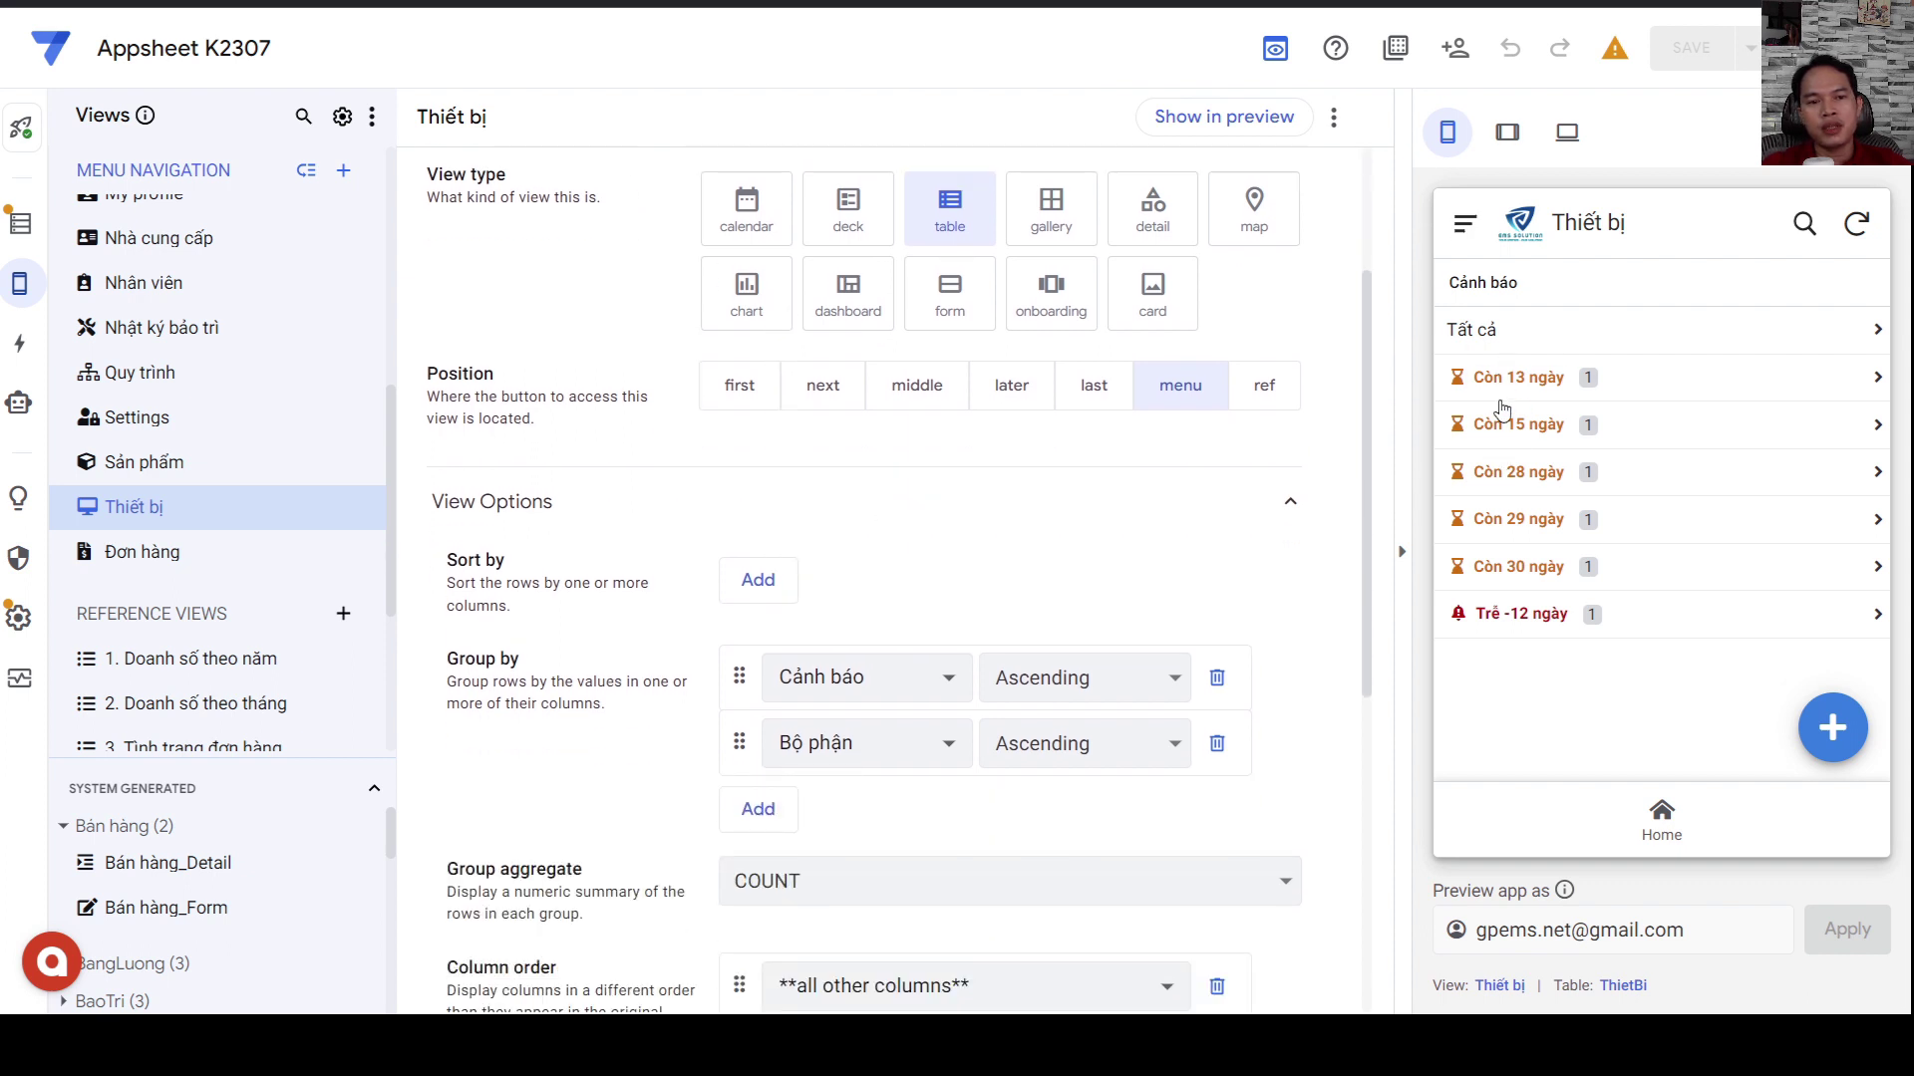
scroll(996, 605, down, 2)
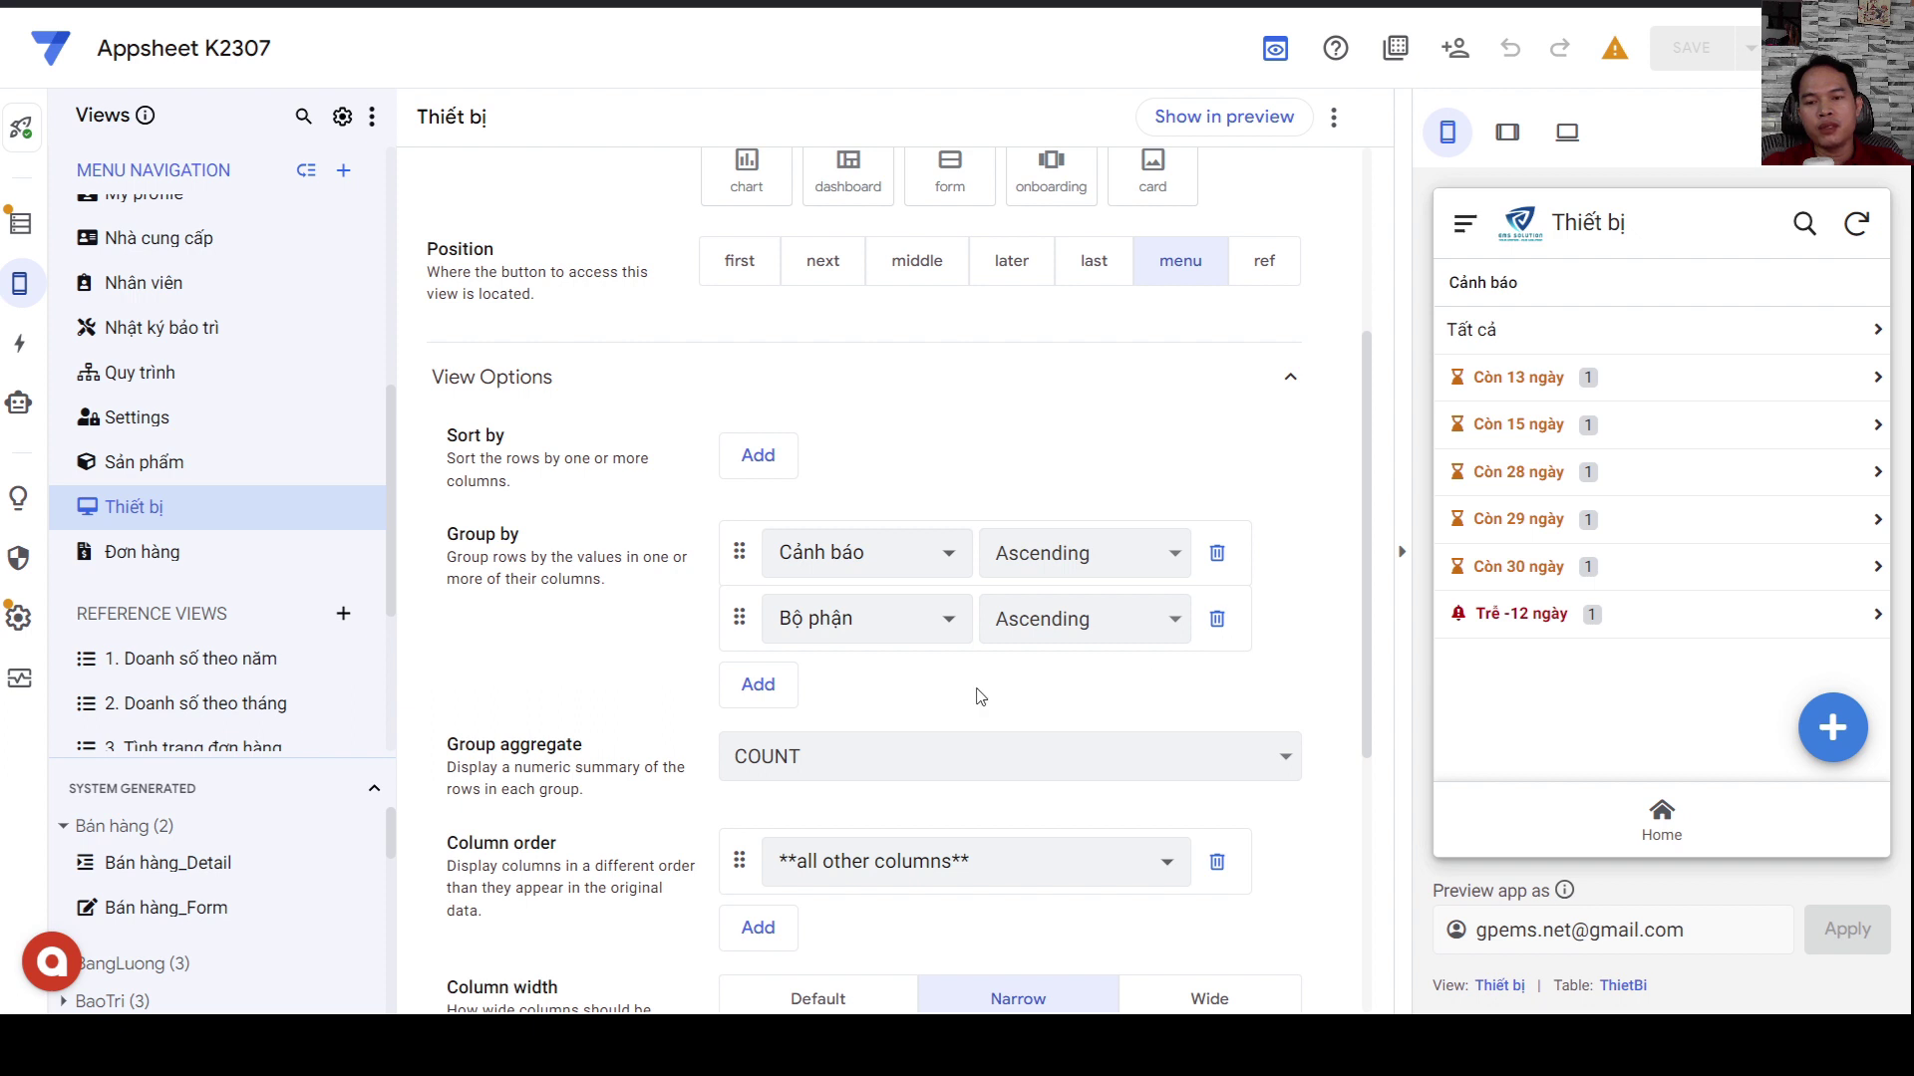
scroll(980, 695, down, 2)
drag(739, 494, 738, 428)
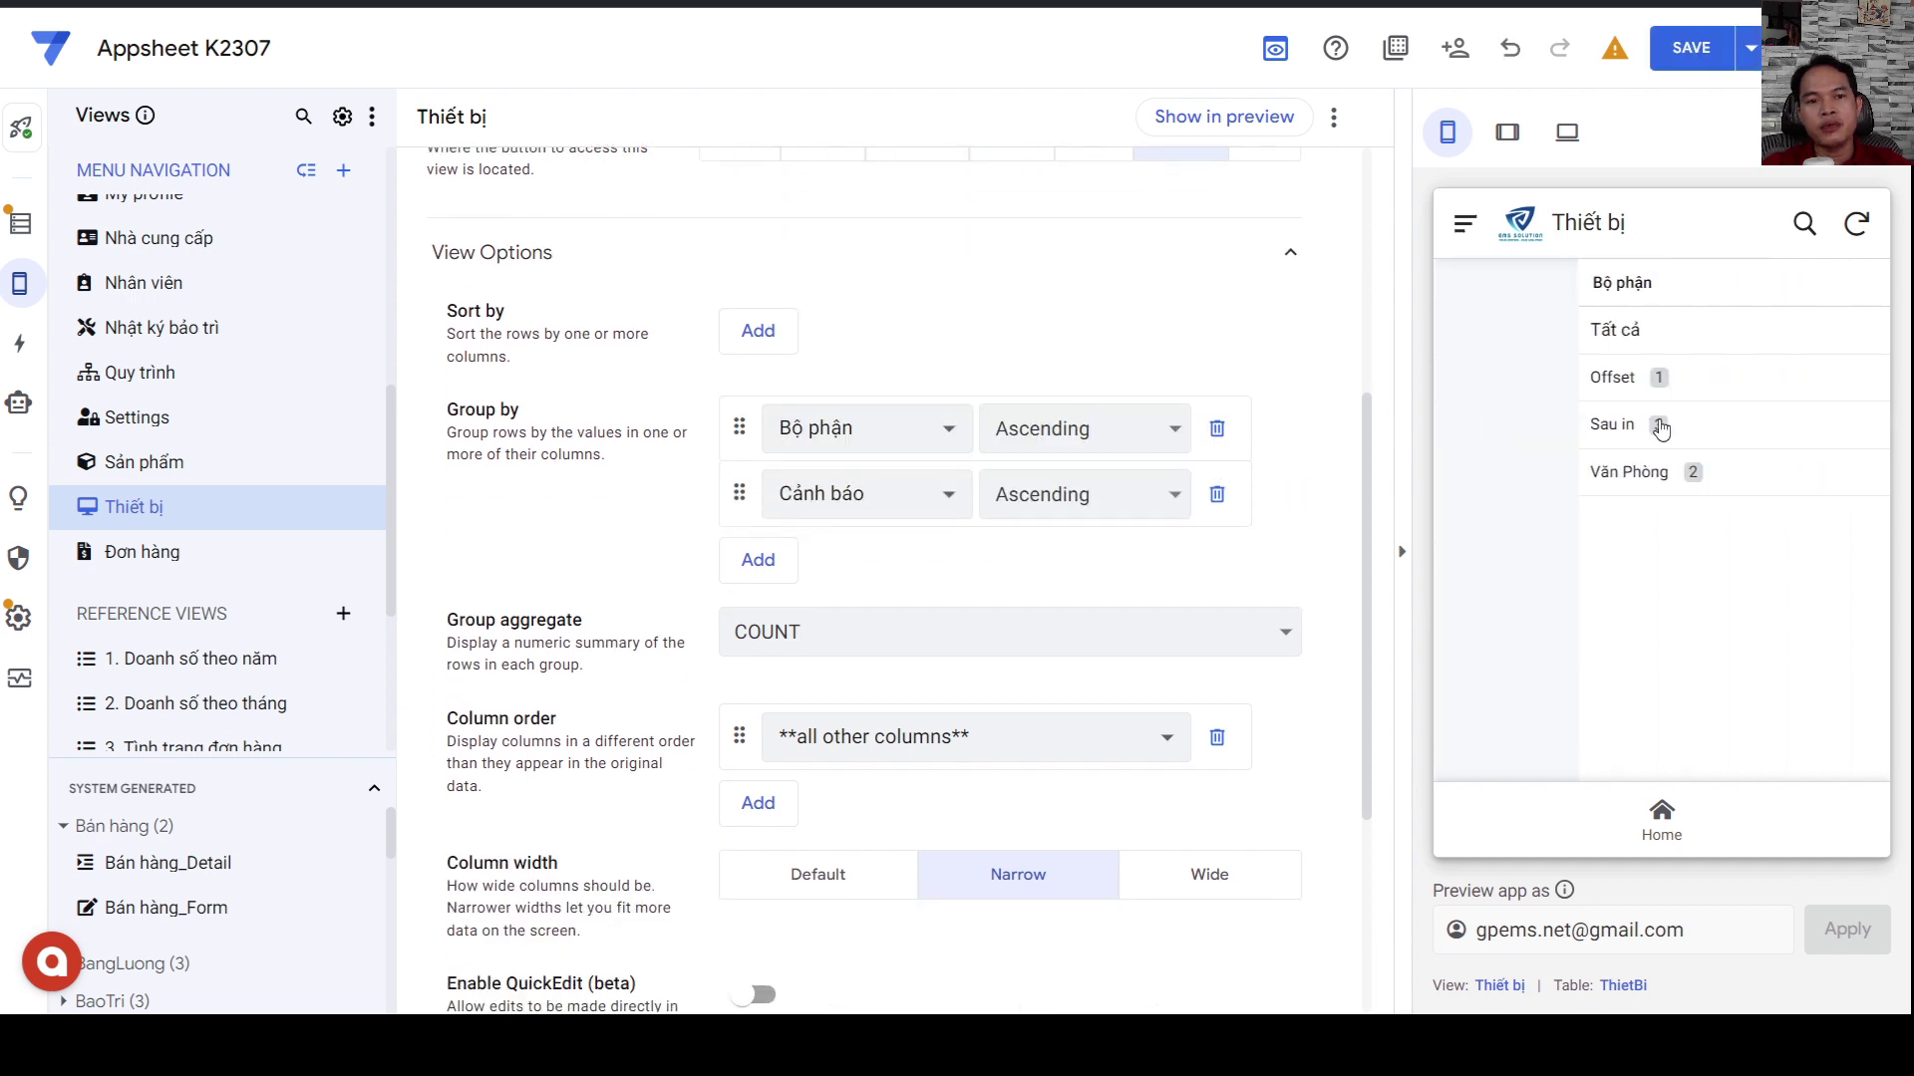
drag(739, 428, 743, 498)
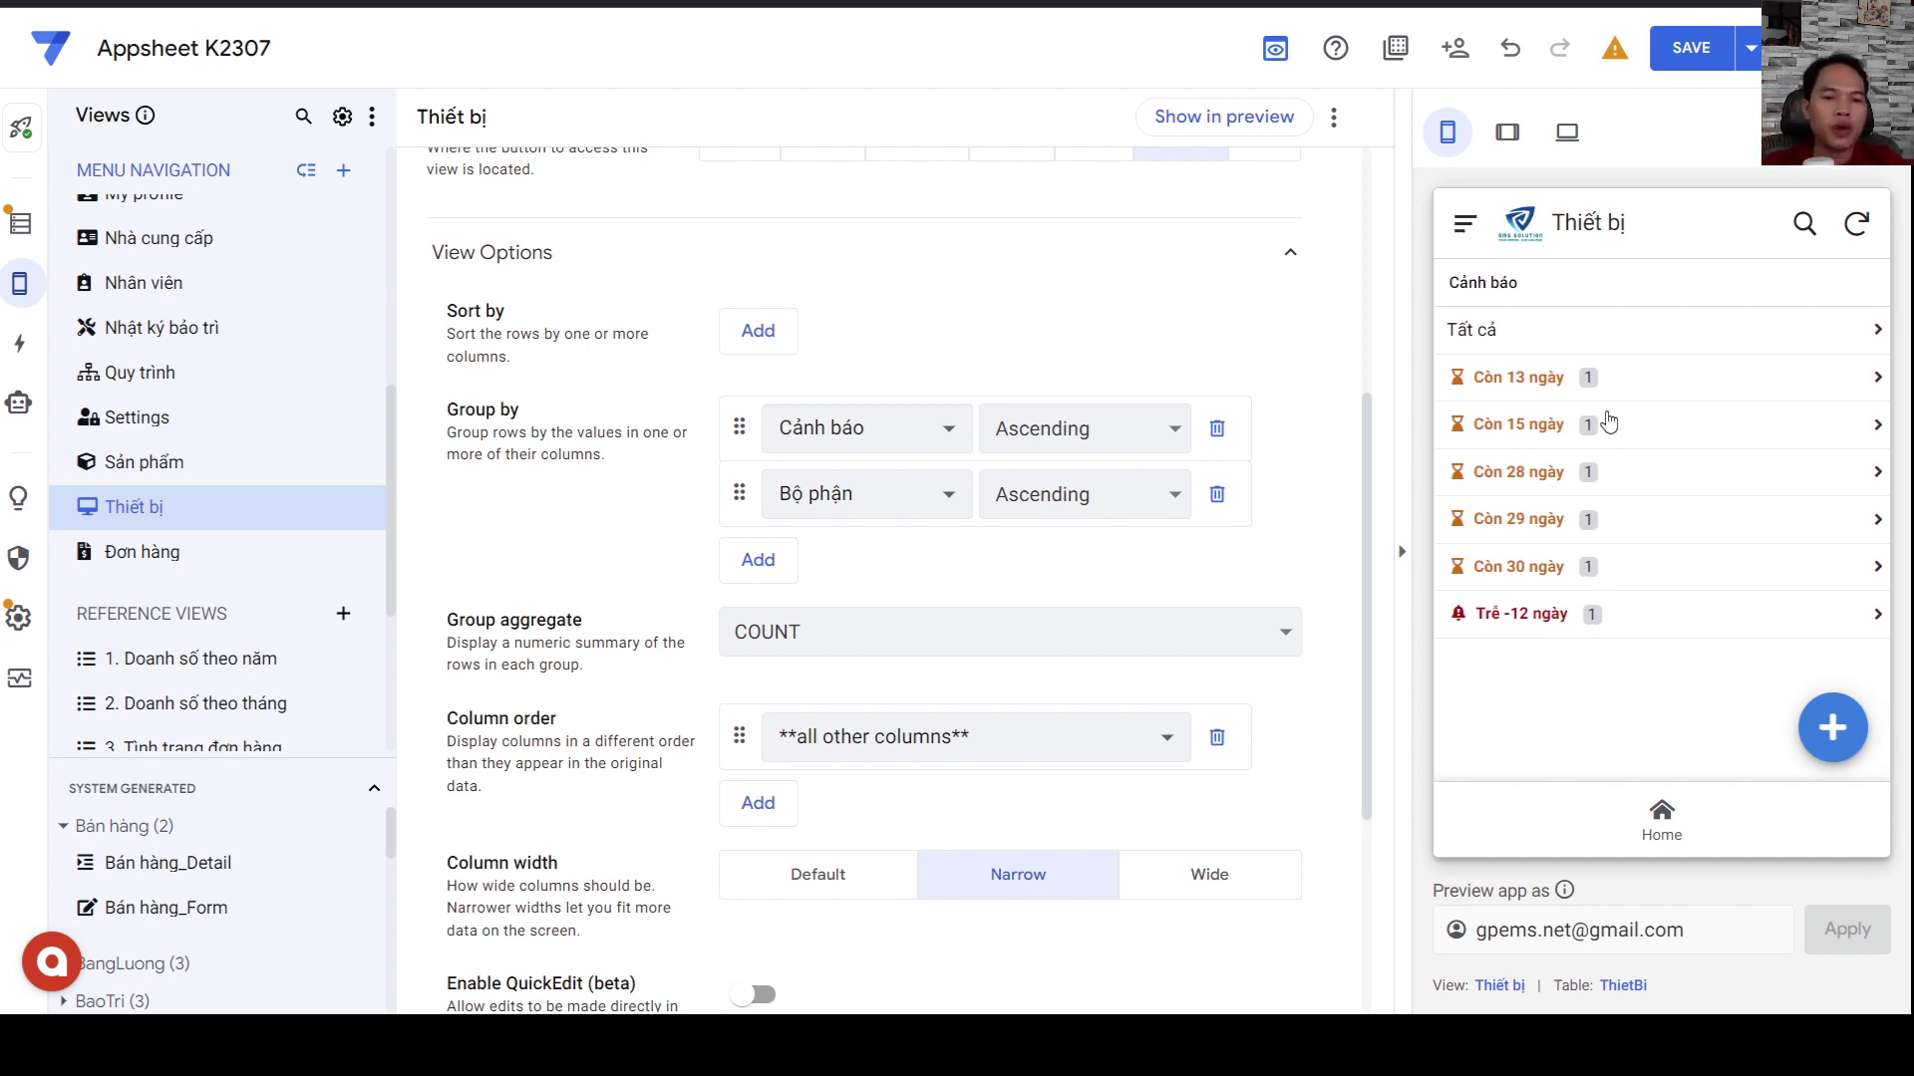
Expand the view's Display section down to its Icon, Display name and Show if fields
scroll(673, 659, down, 1)
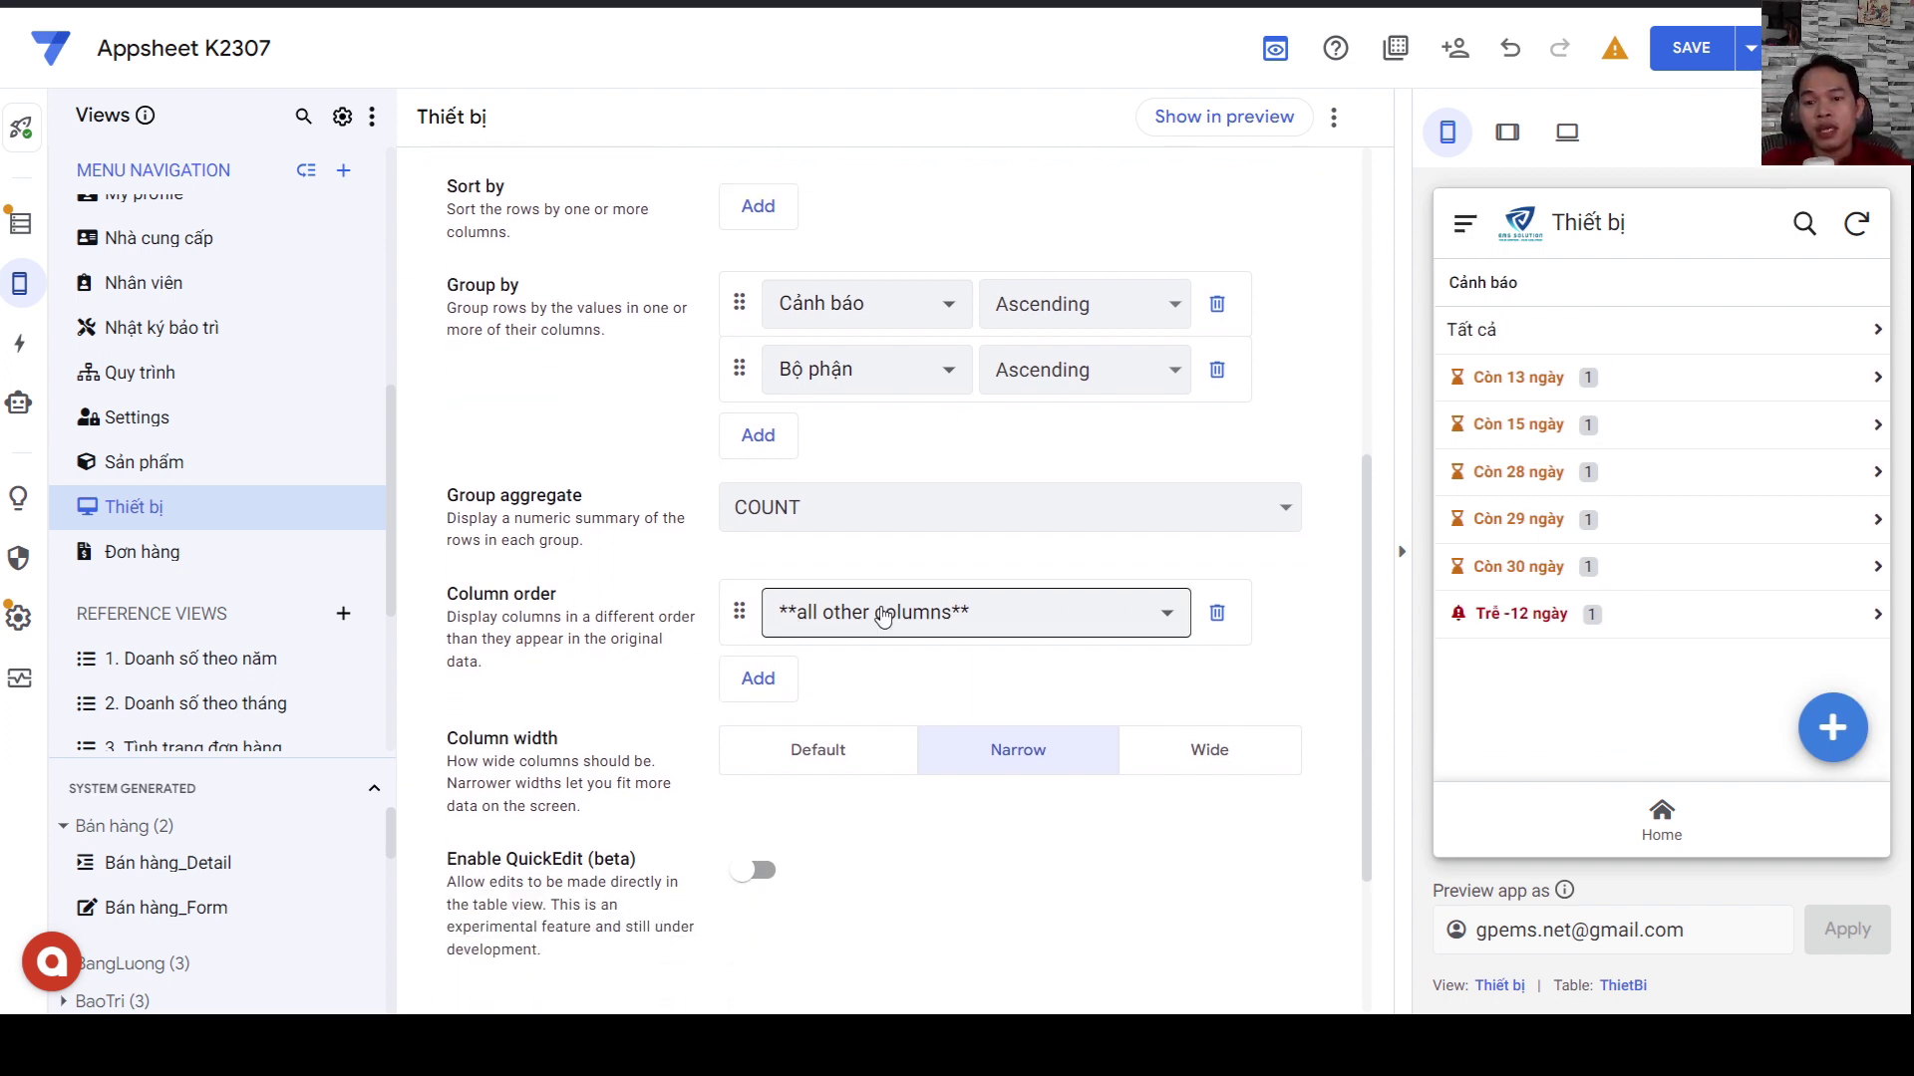
scroll(902, 664, down, 2)
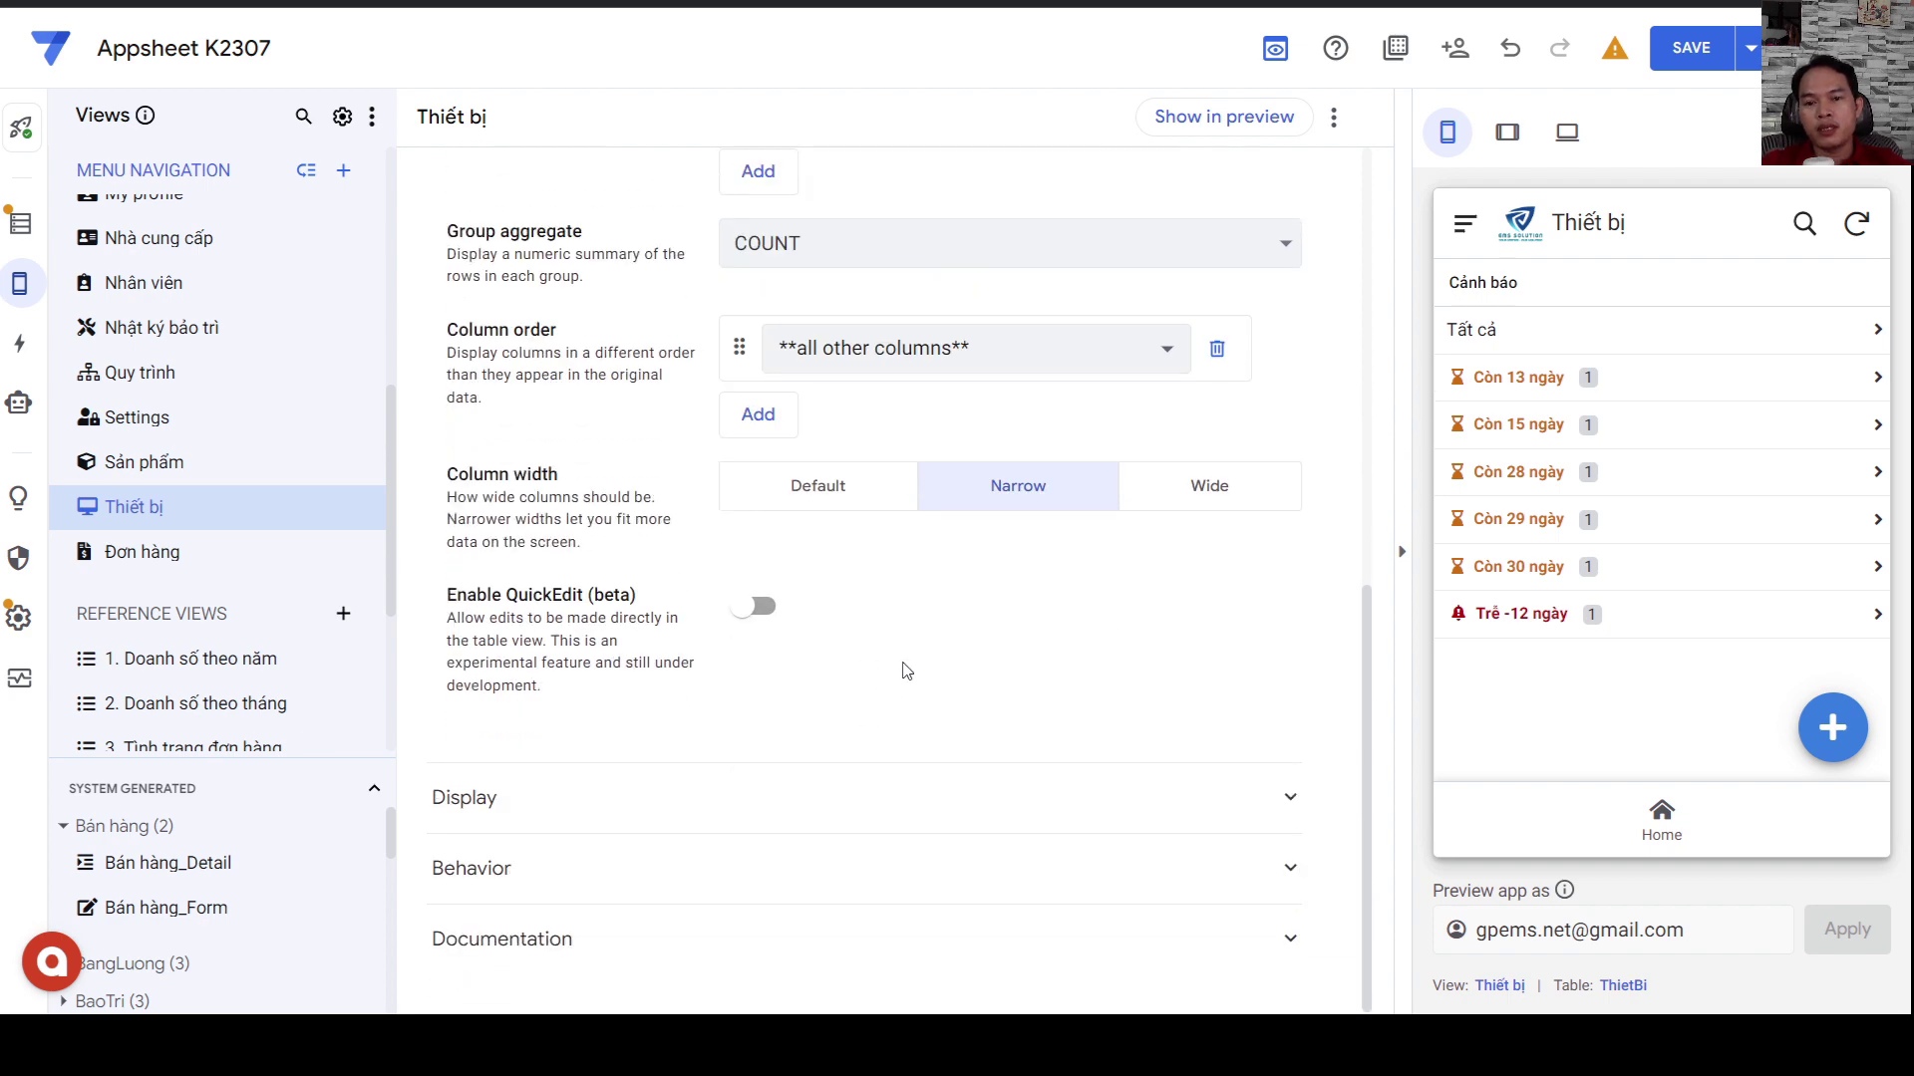
scroll(902, 667, up, 4)
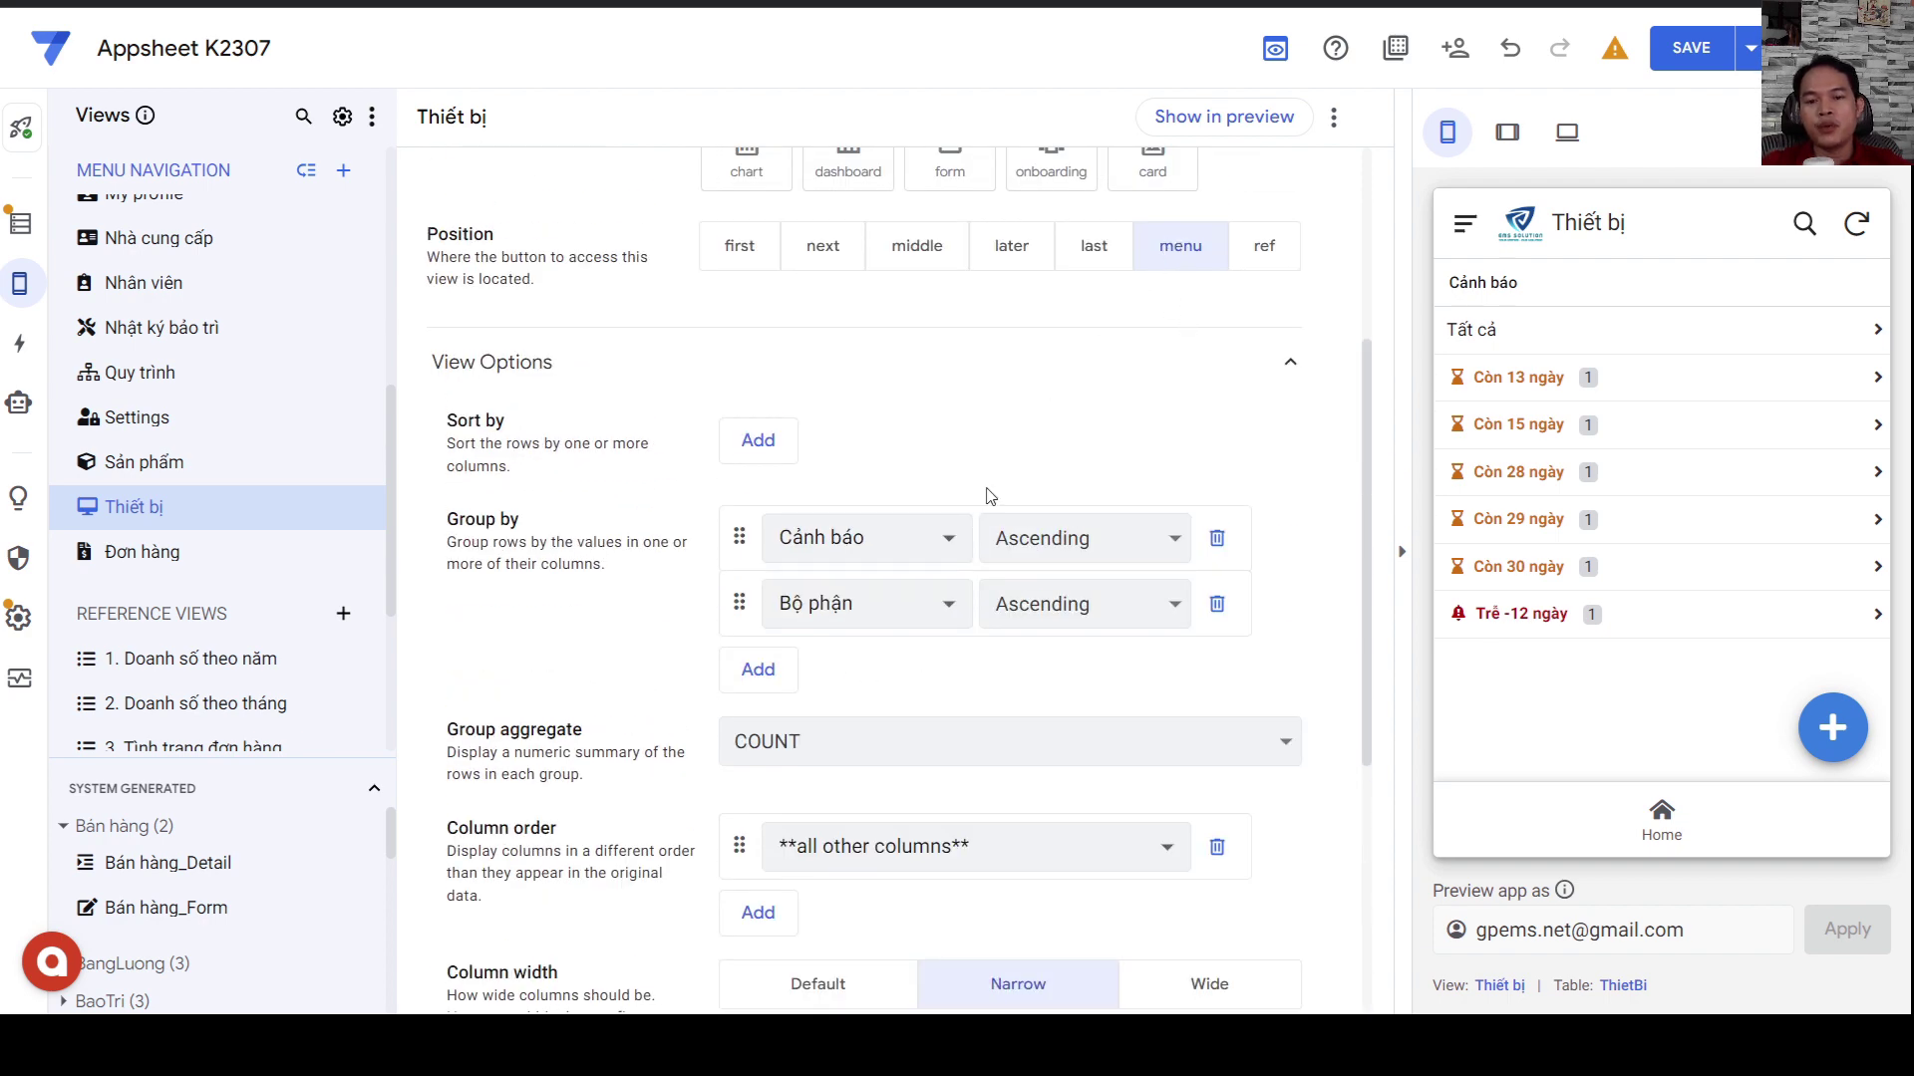
scroll(990, 495, down, 3)
scroll(897, 637, down, 1)
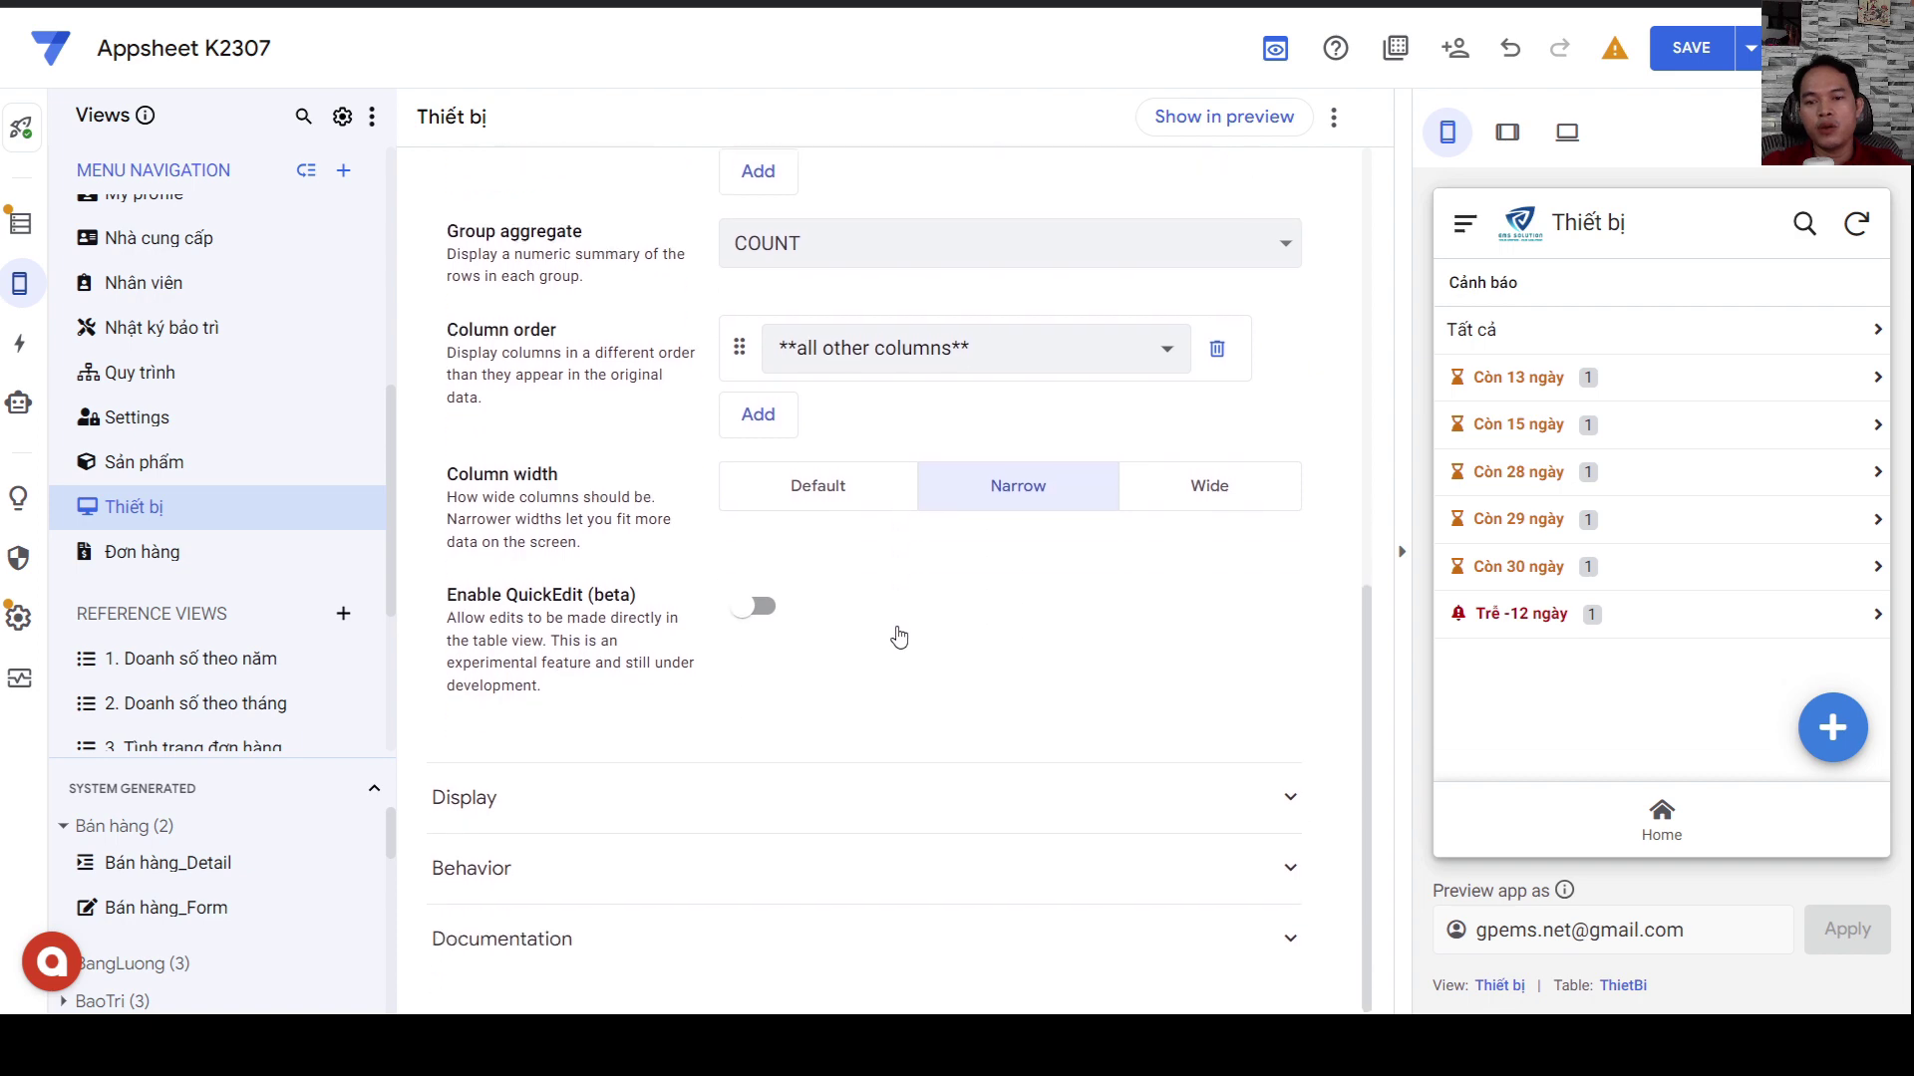
scroll(940, 613, up, 3)
scroll(940, 614, up, 2)
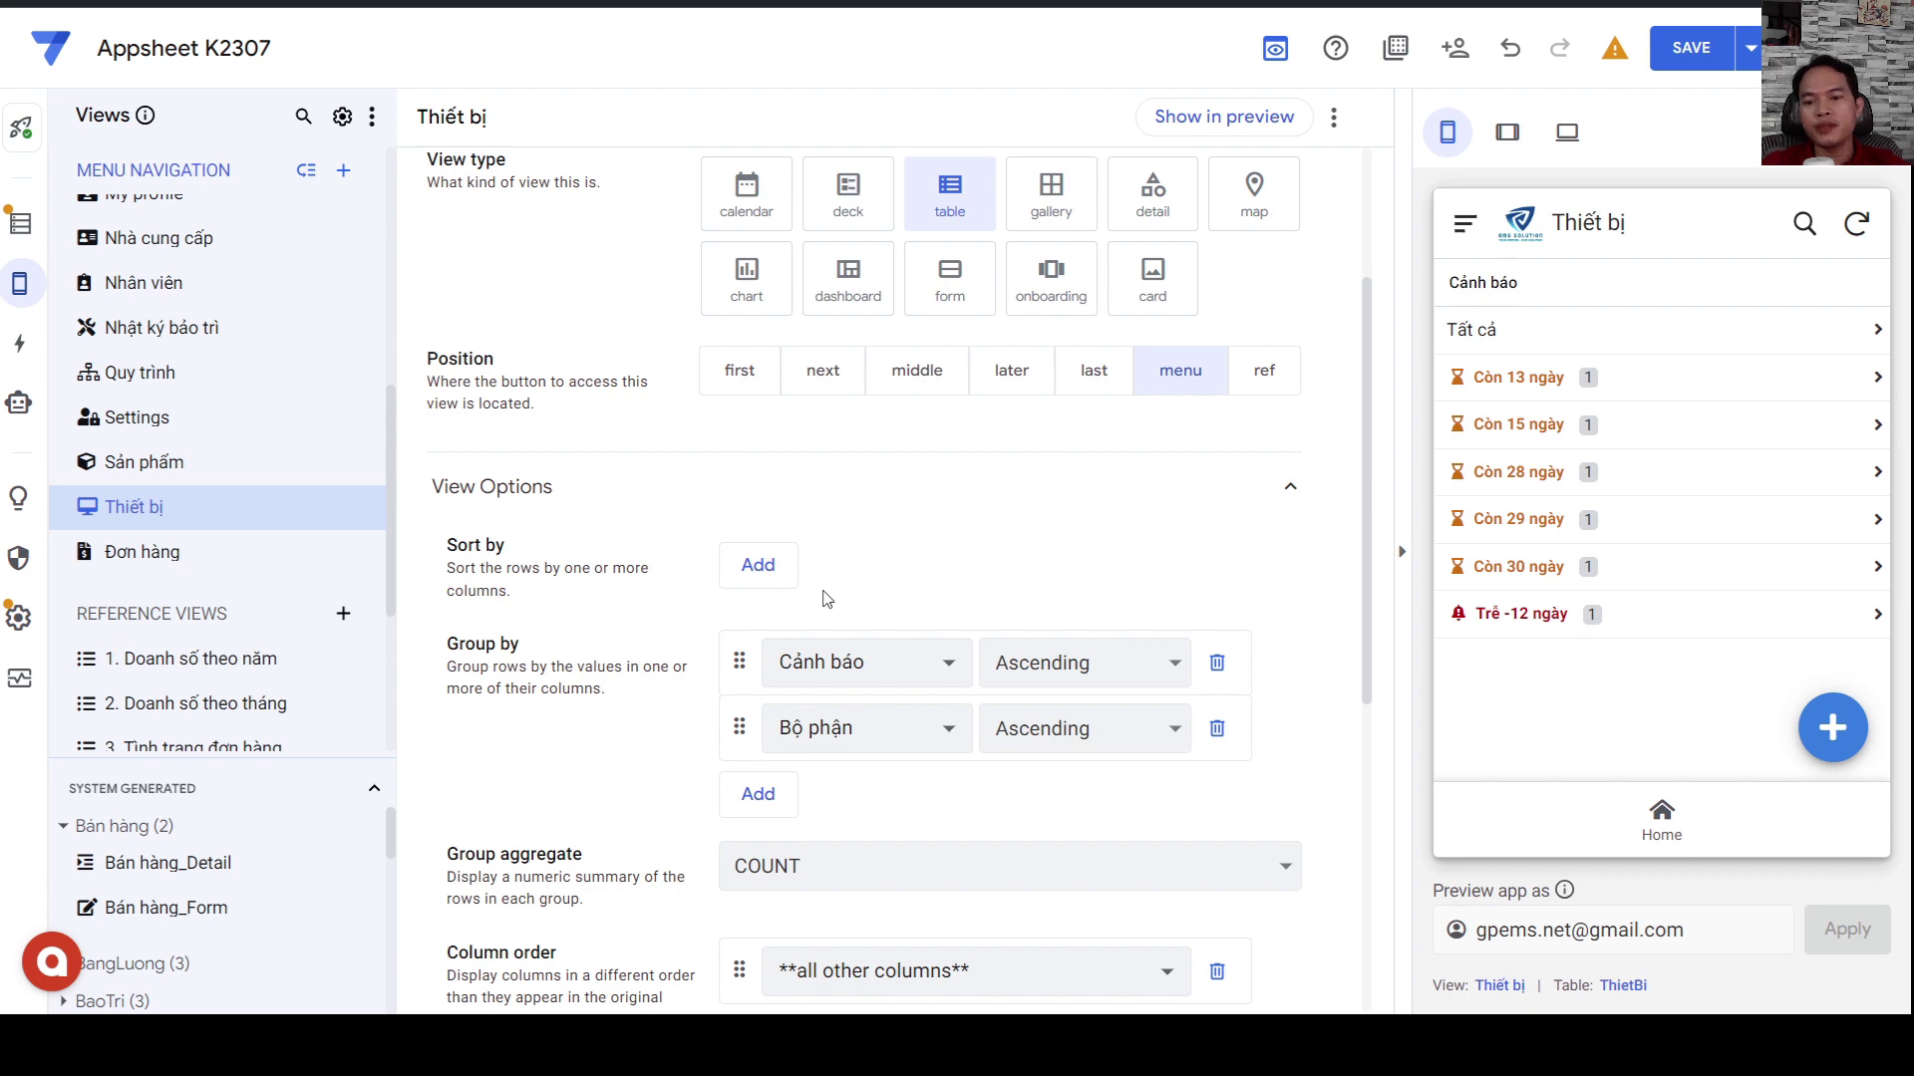
scroll(827, 598, down, 5)
click(736, 795)
scroll(825, 707, down, 2)
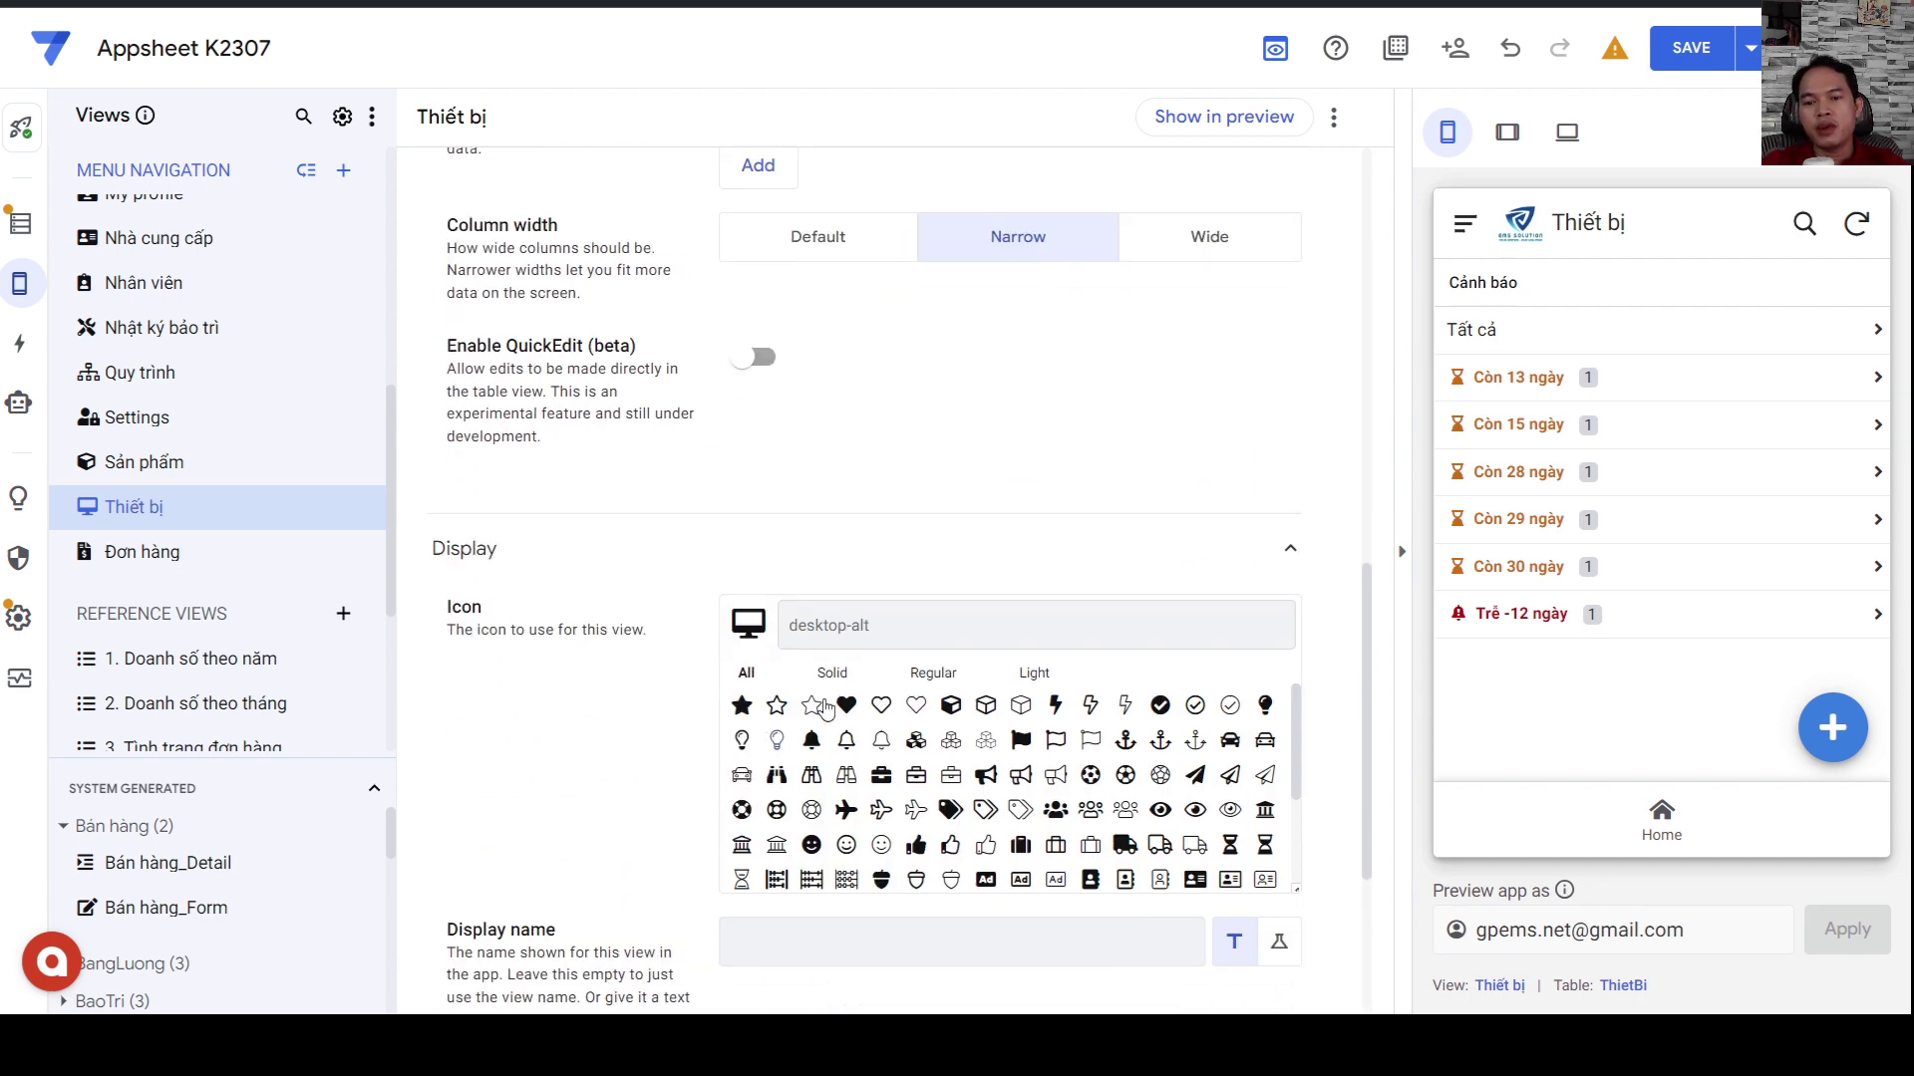
scroll(904, 649, down, 3)
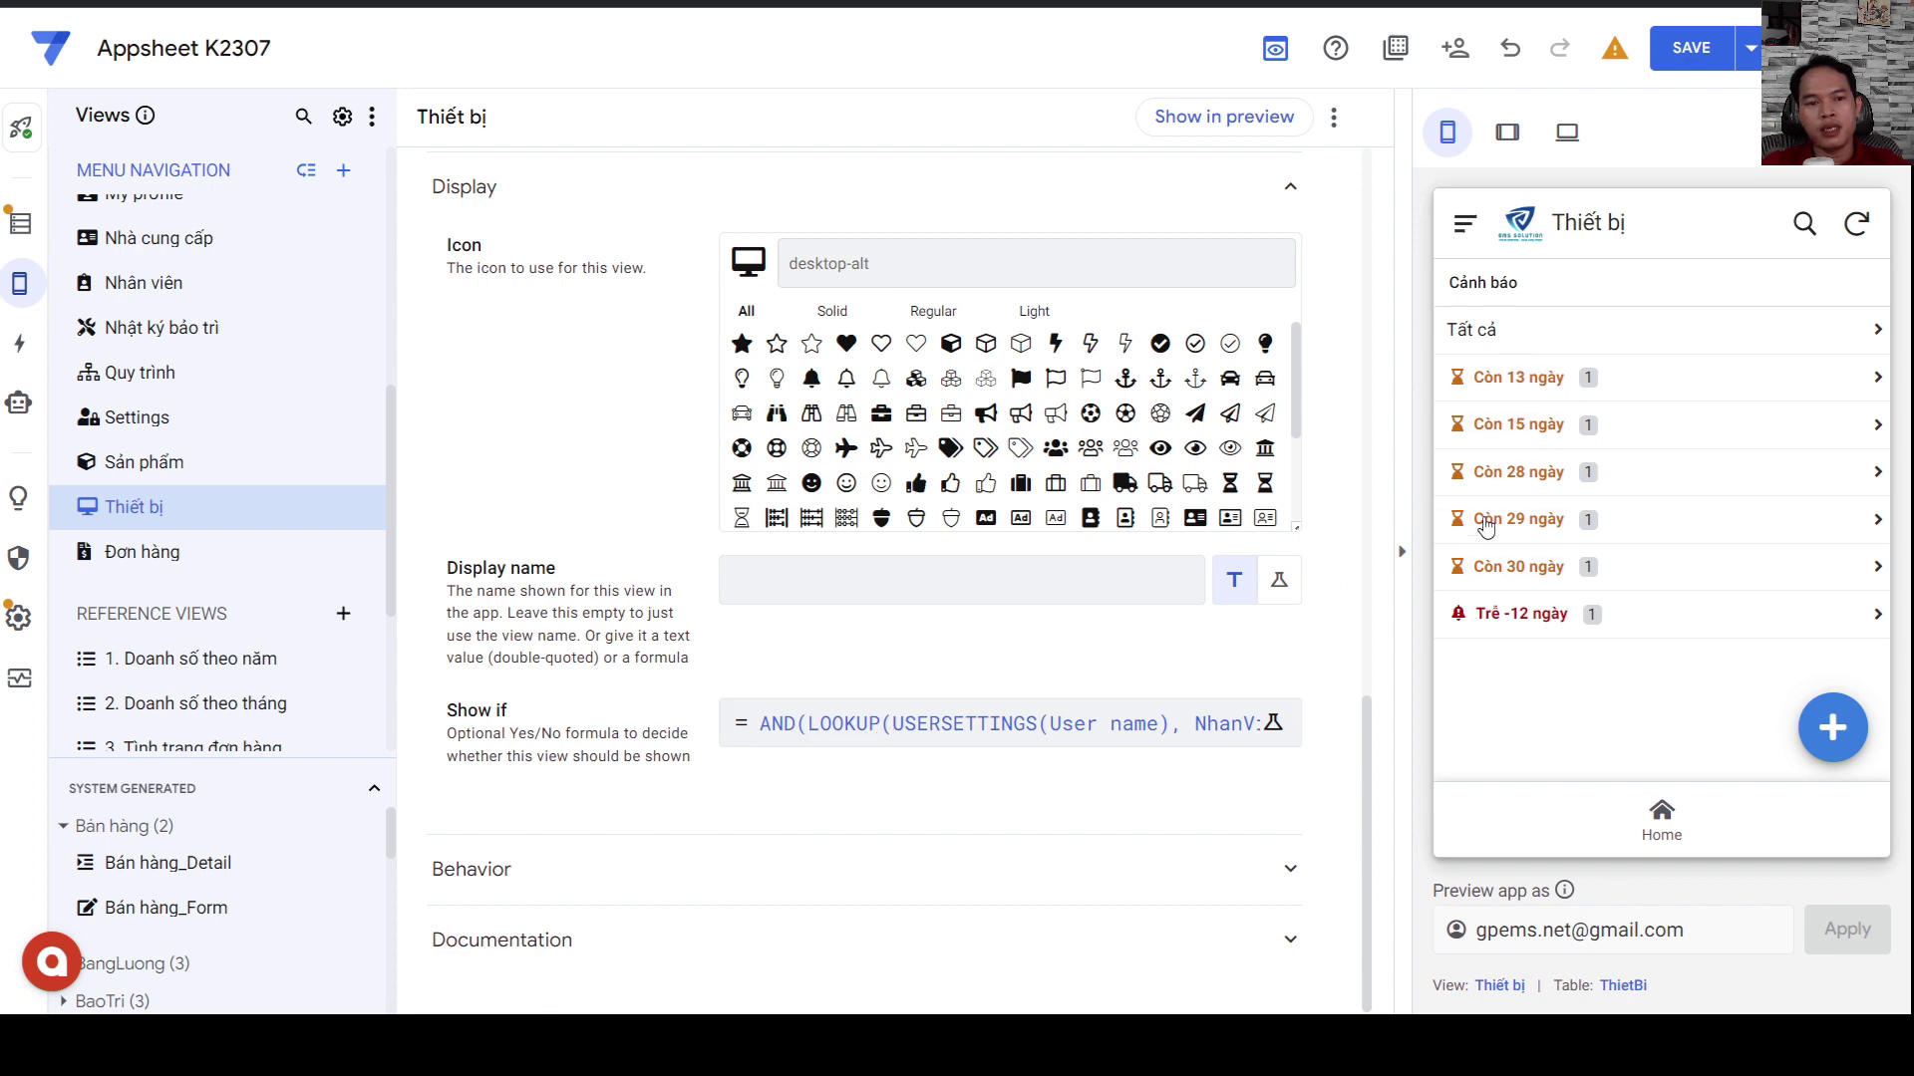
Save the app, then open the Thêm thiết bị add-device form in the preview and scroll through it
click(1678, 47)
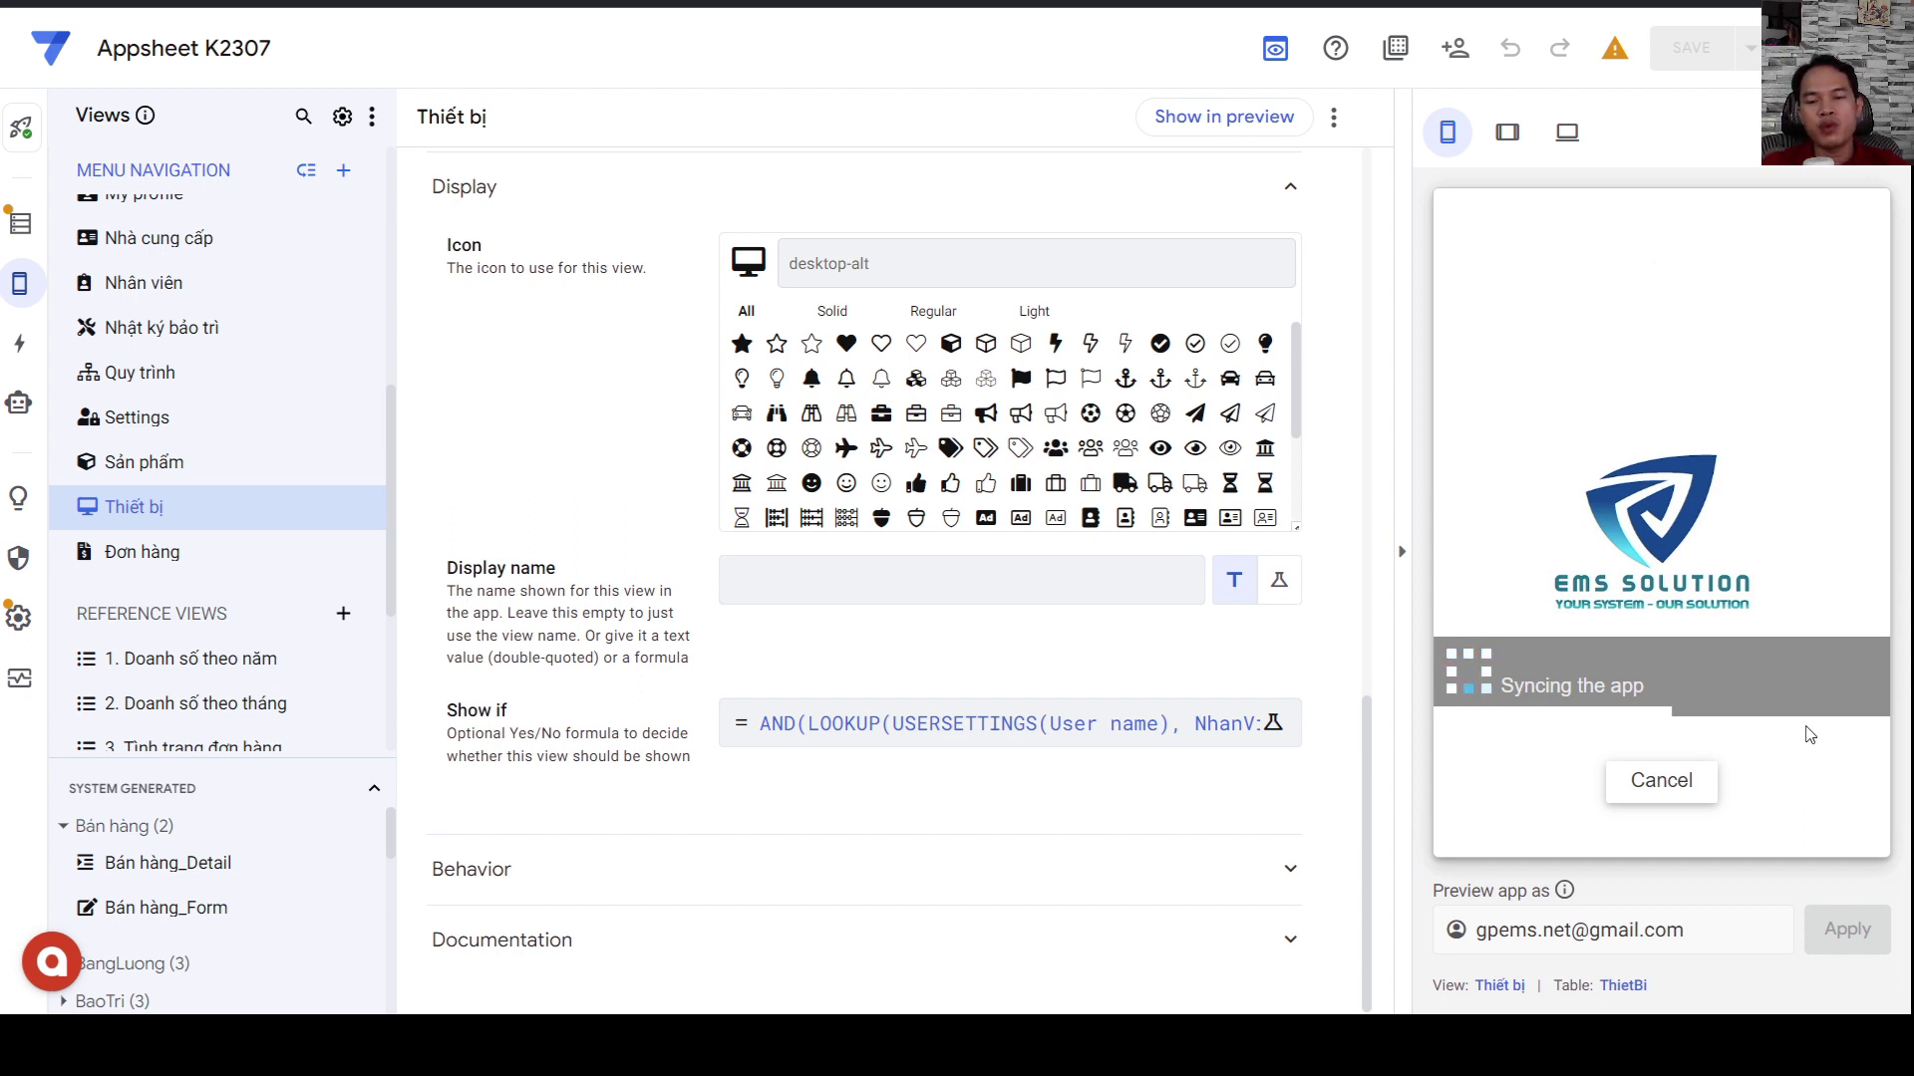
click(1824, 727)
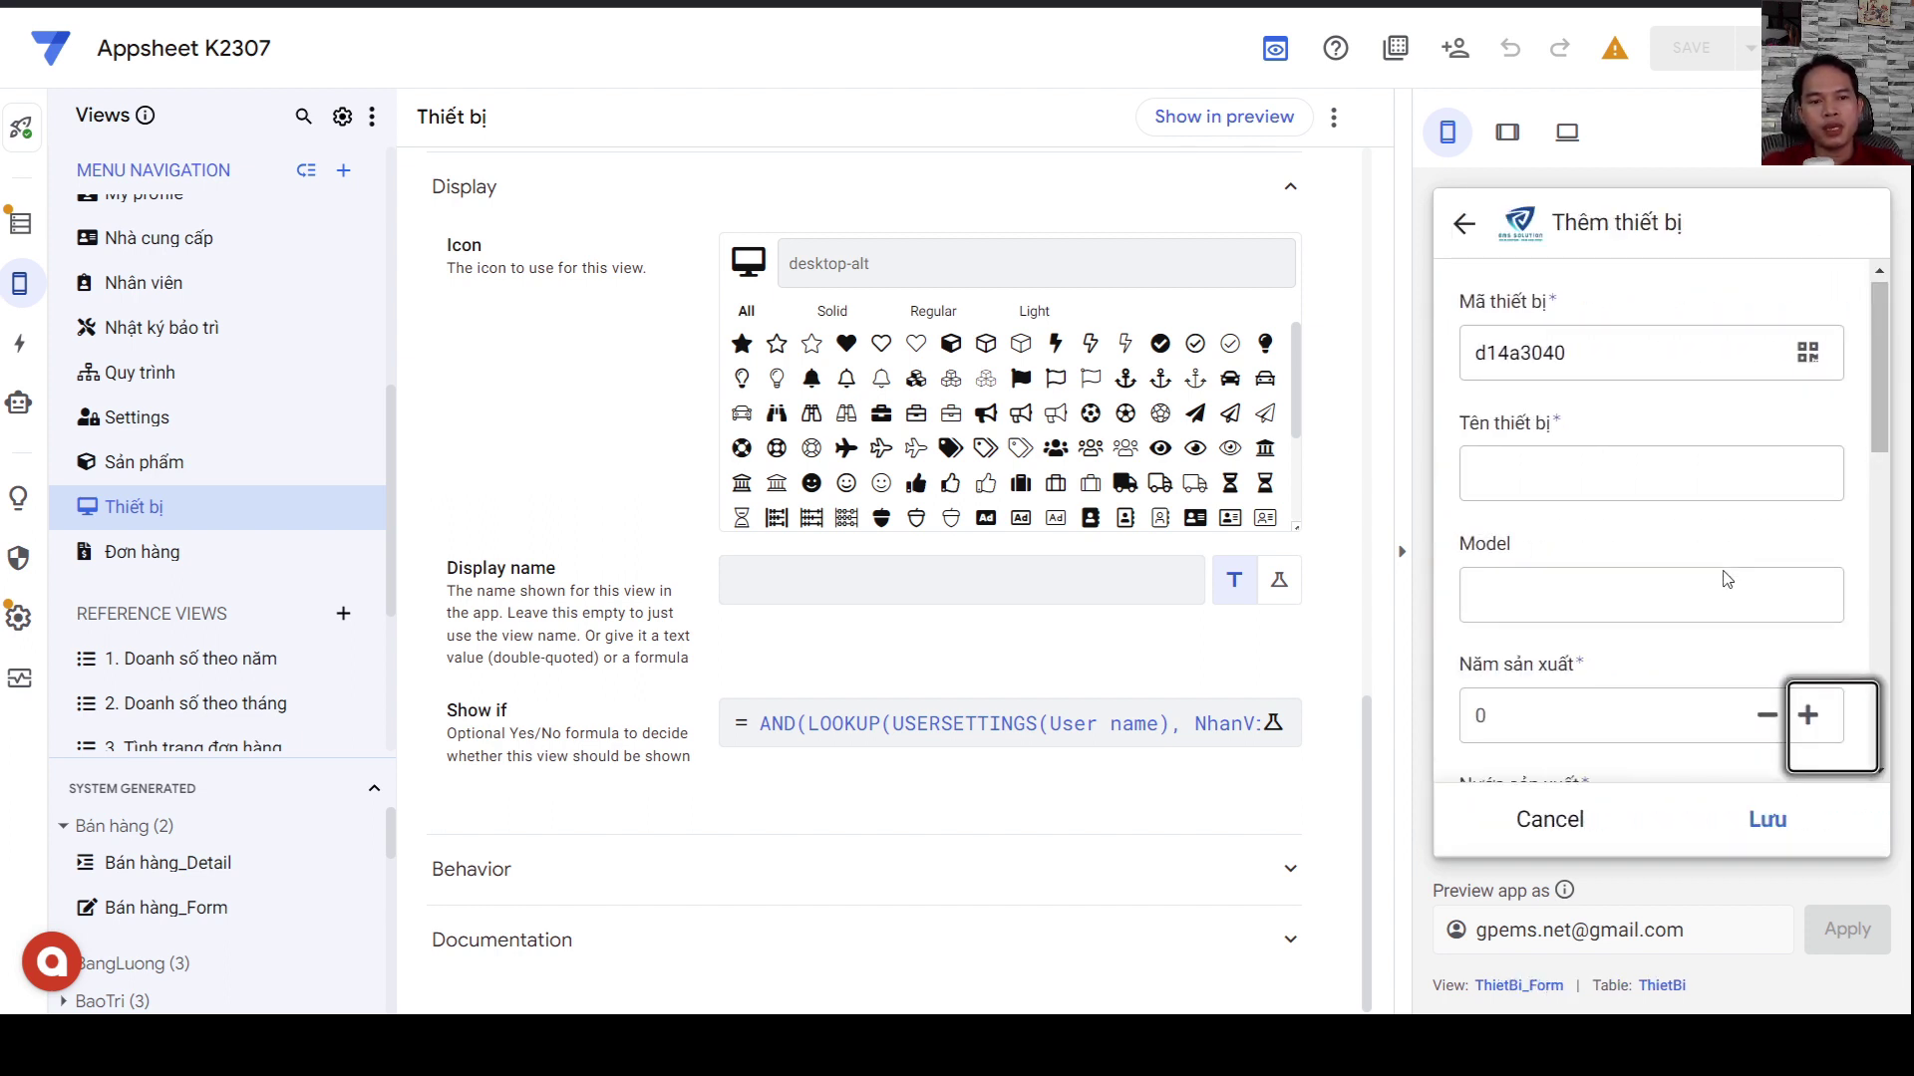
scroll(1727, 579, down, 5)
scroll(1727, 579, down, 5)
scroll(1726, 579, up, 2)
scroll(1726, 579, up, 5)
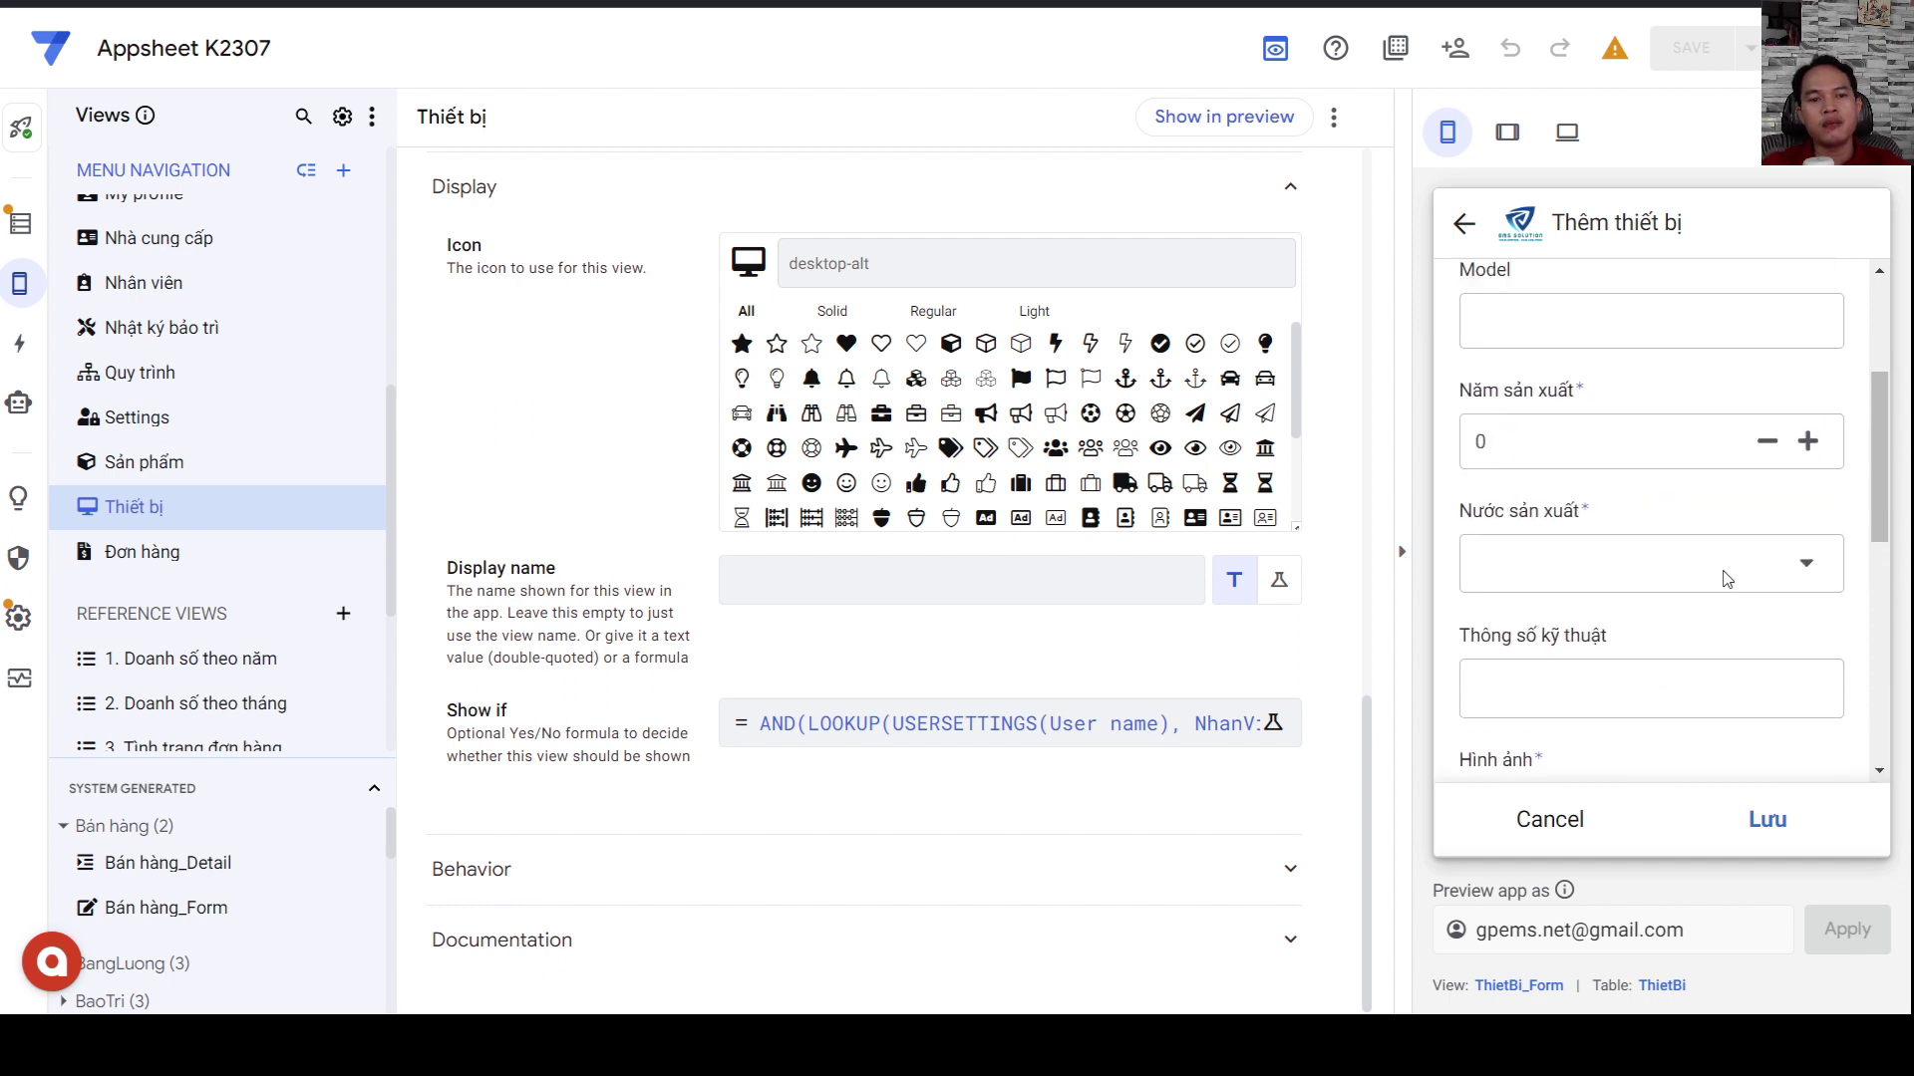
scroll(1727, 579, up, 3)
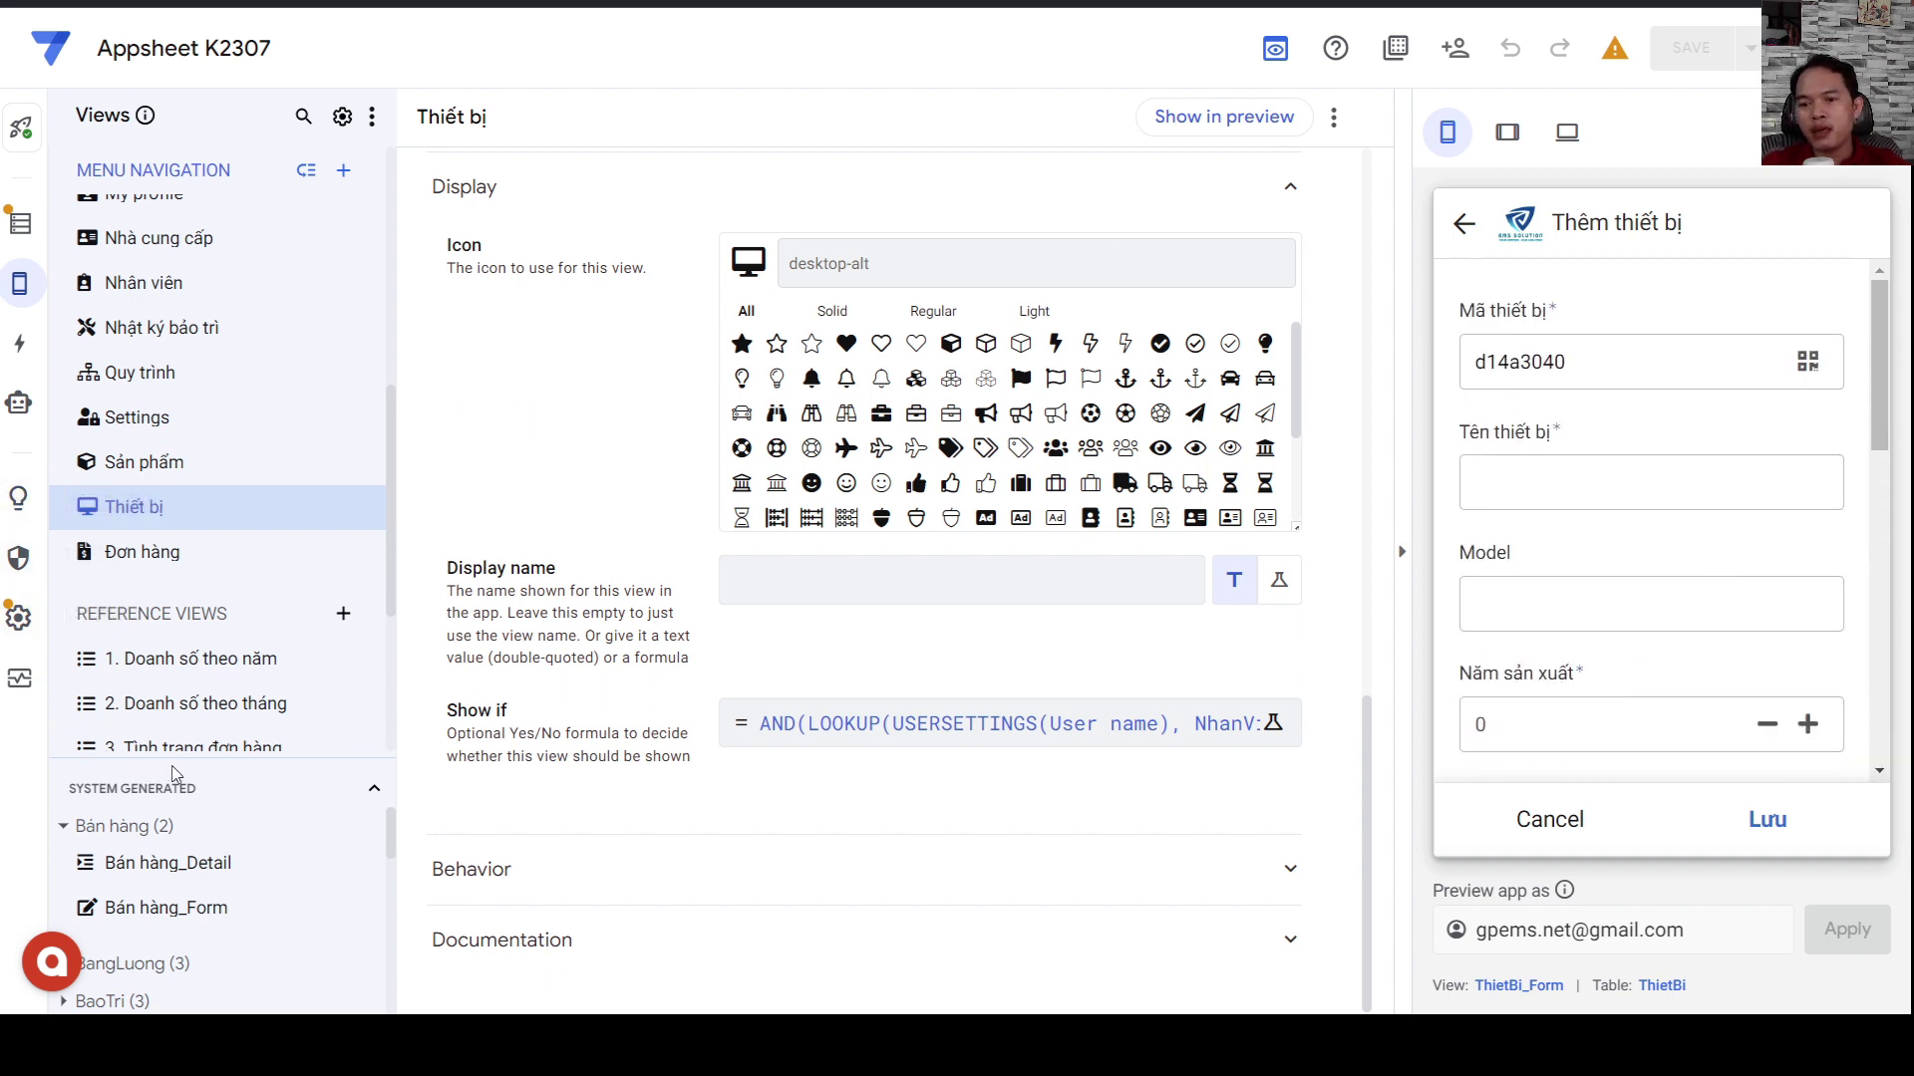
Close the preview form, review ThietBi_Form's column order under System Generated, and preview that form
click(1562, 840)
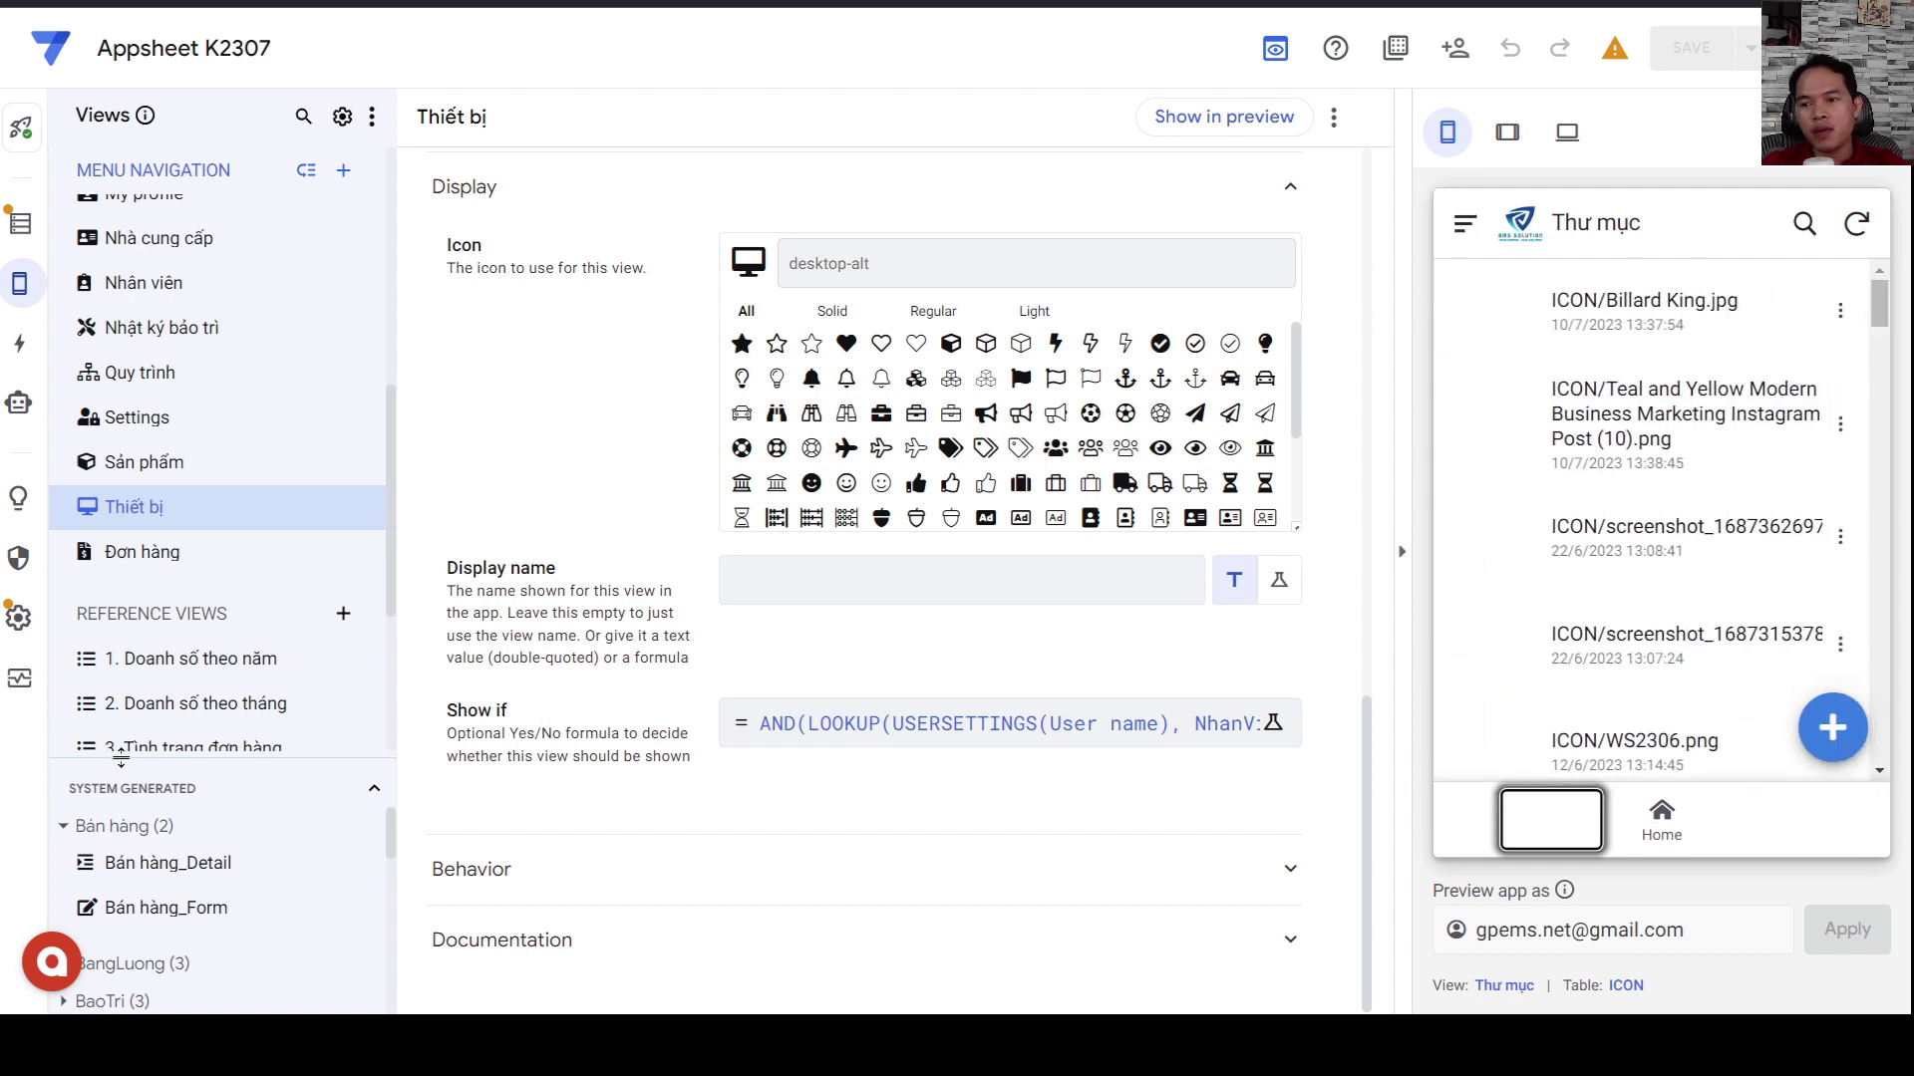
drag(121, 761, 121, 502)
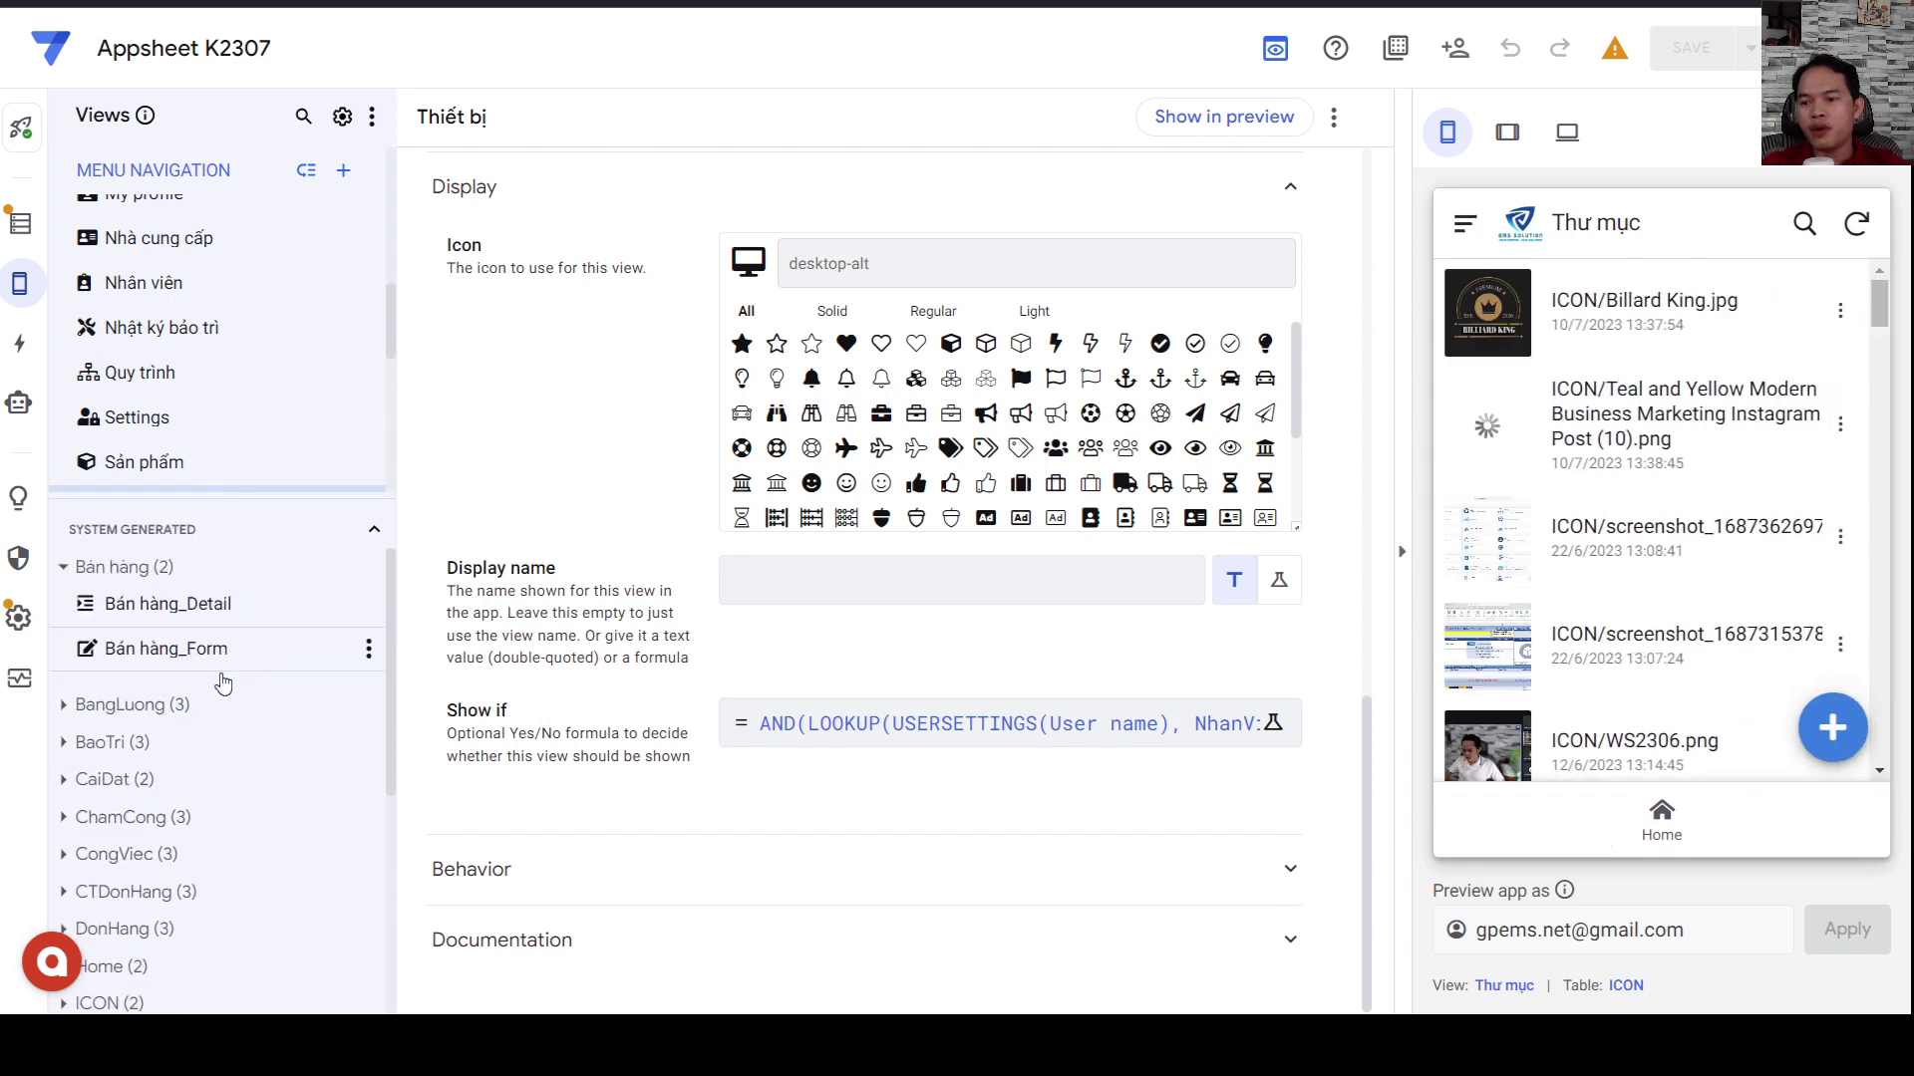
click(69, 578)
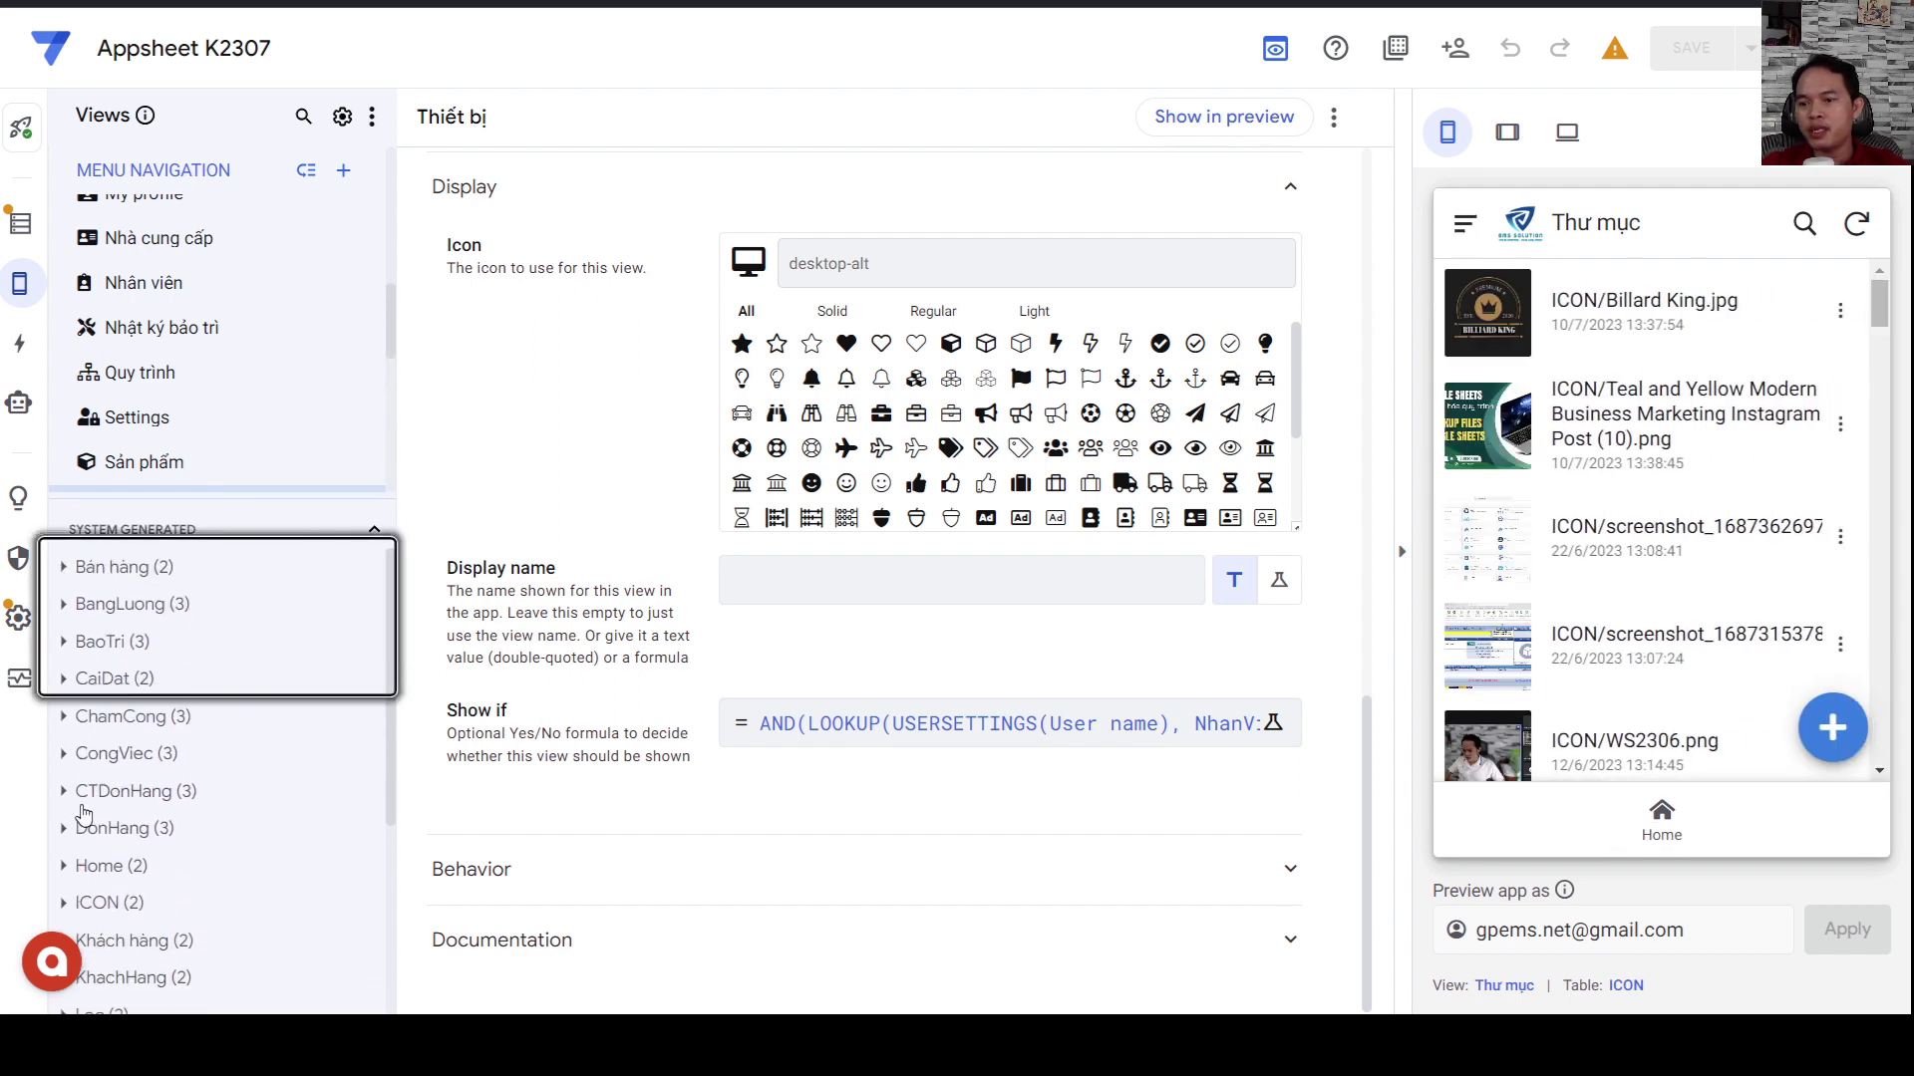
scroll(102, 788, down, 3)
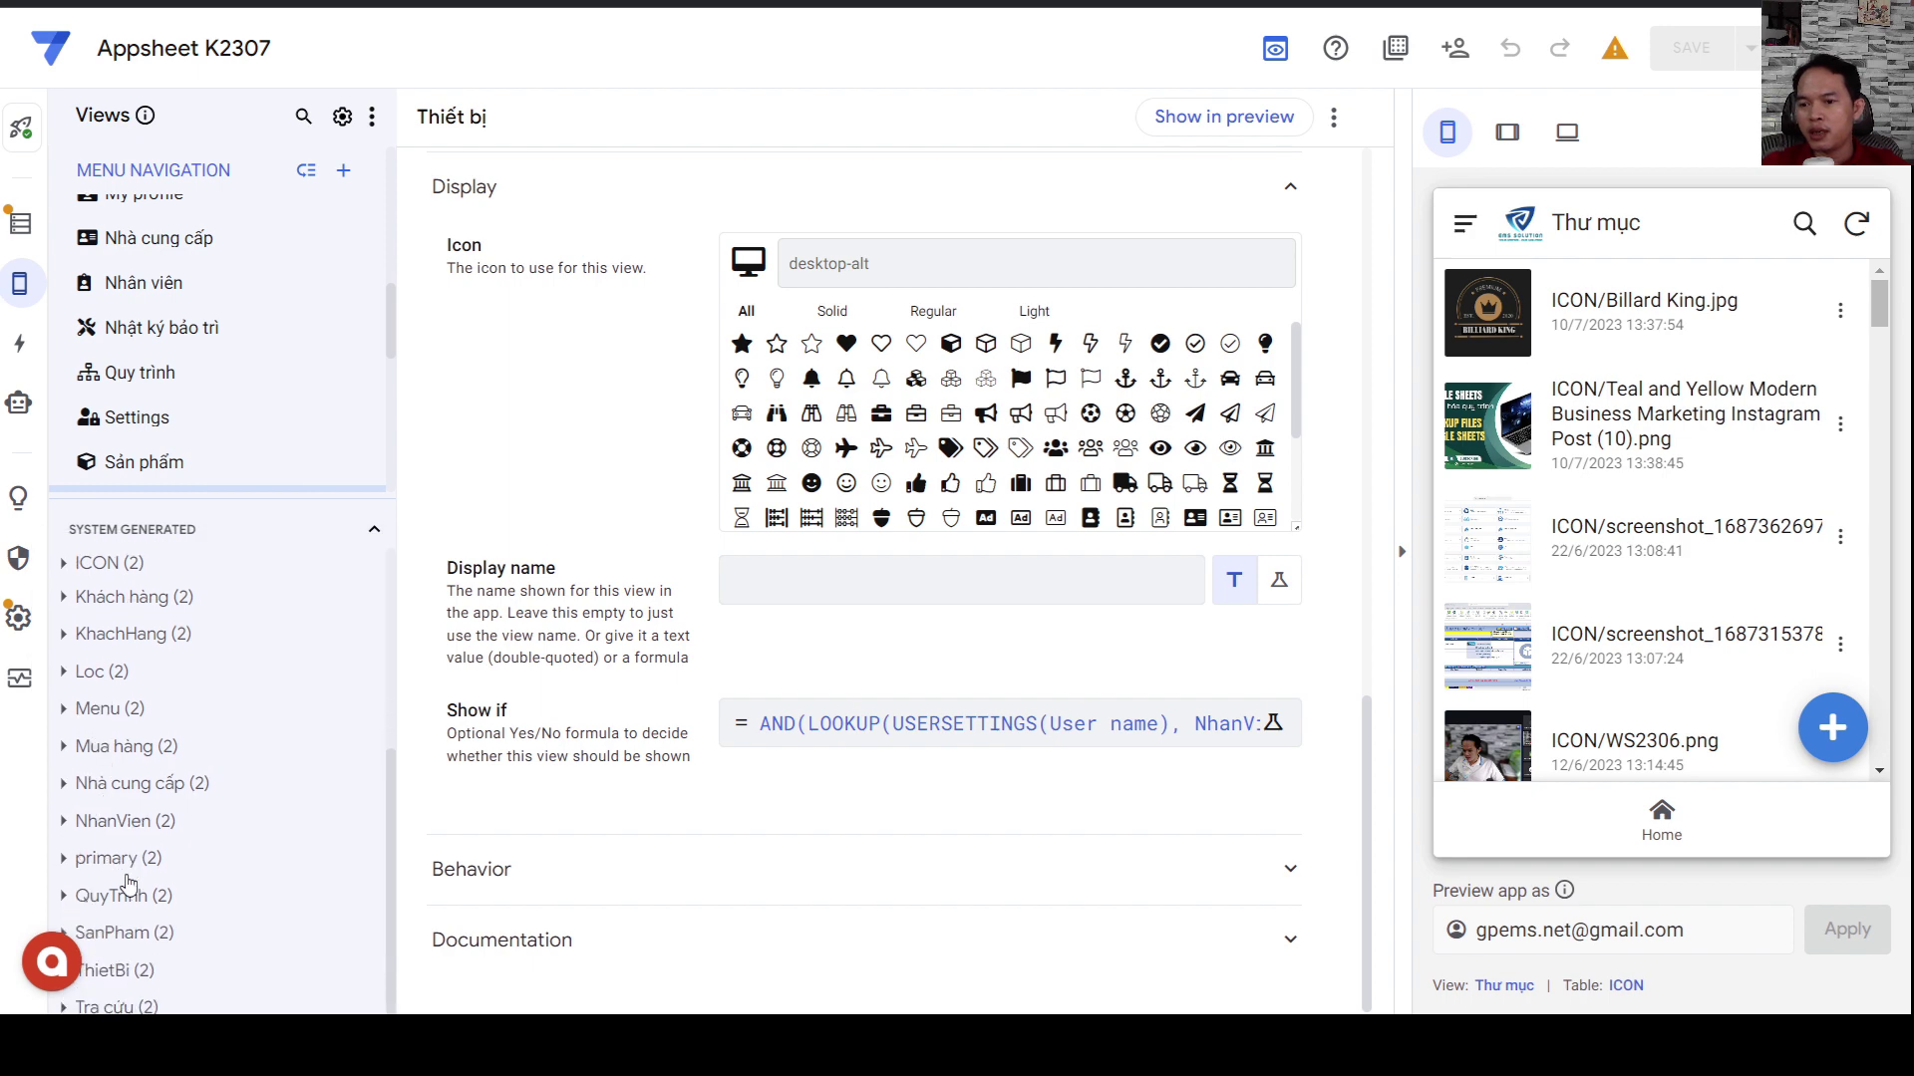
click(121, 972)
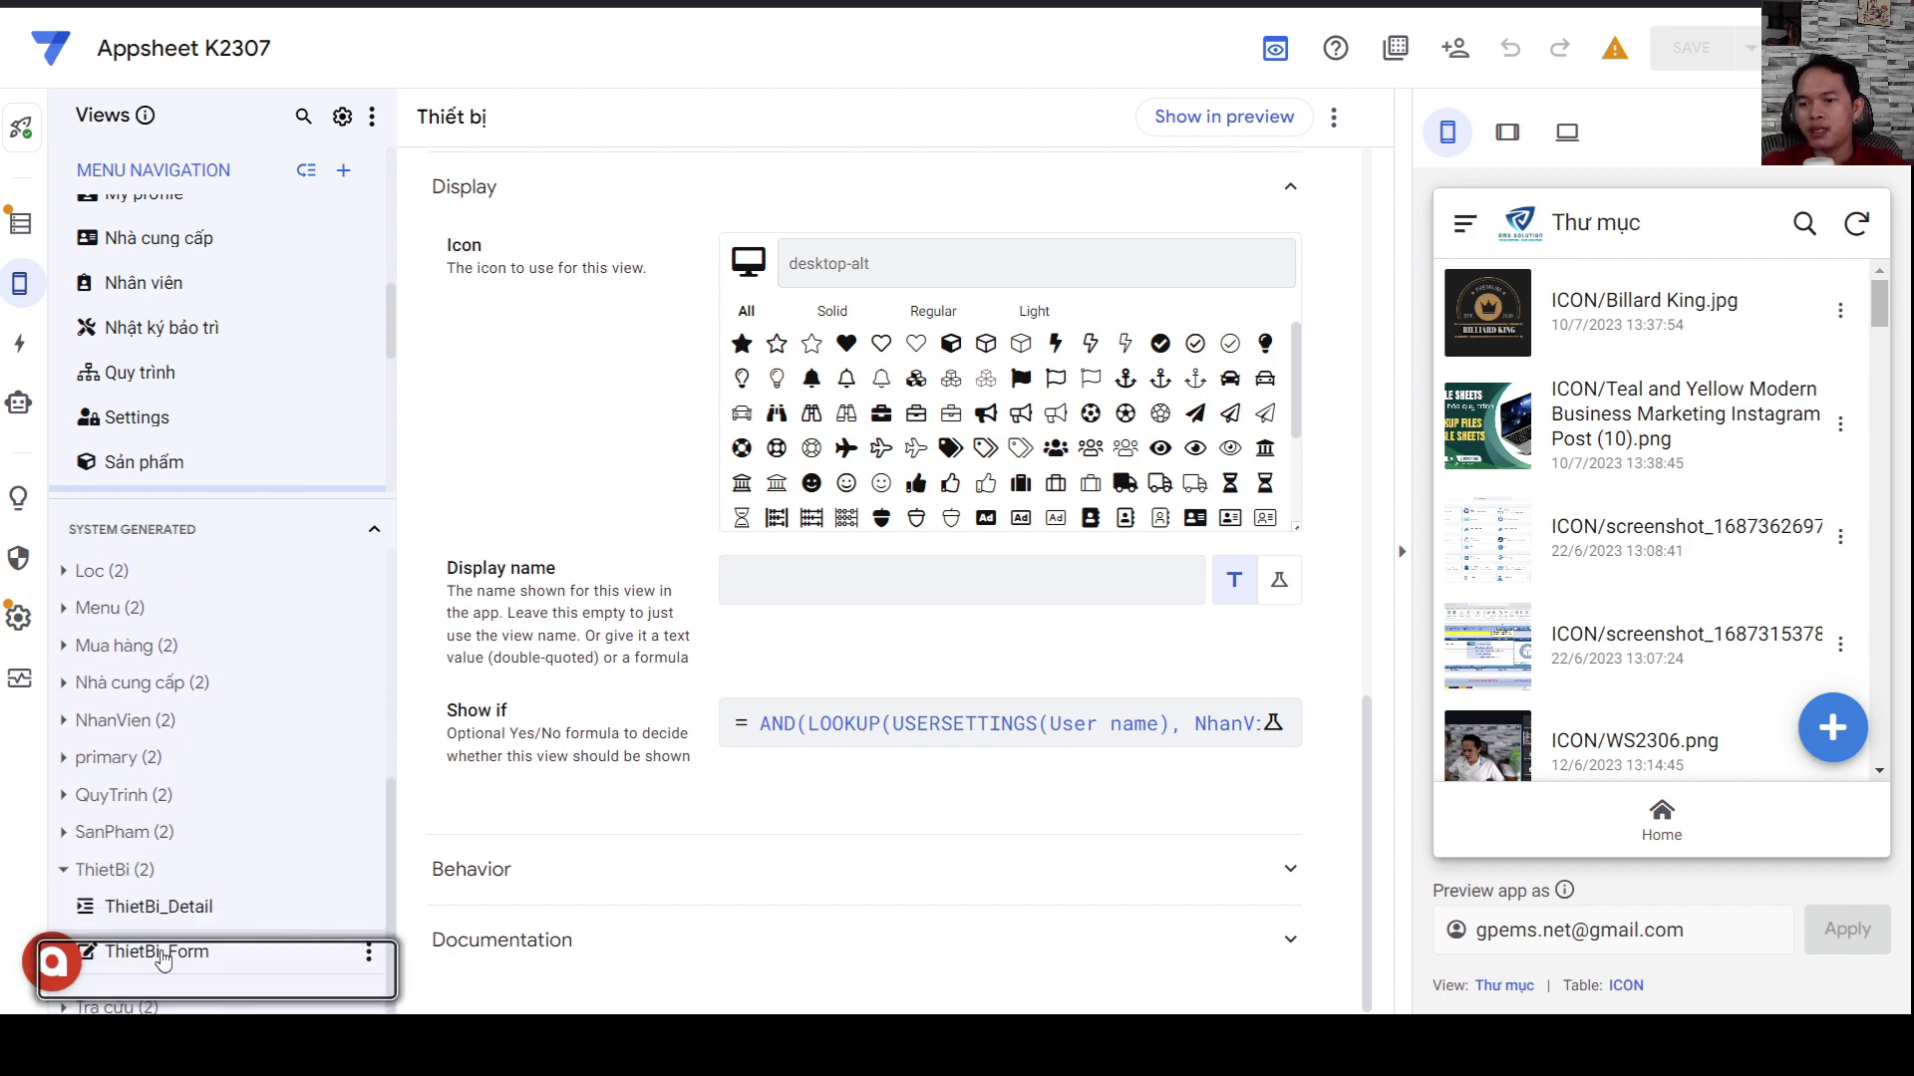
scroll(905, 431, up, 5)
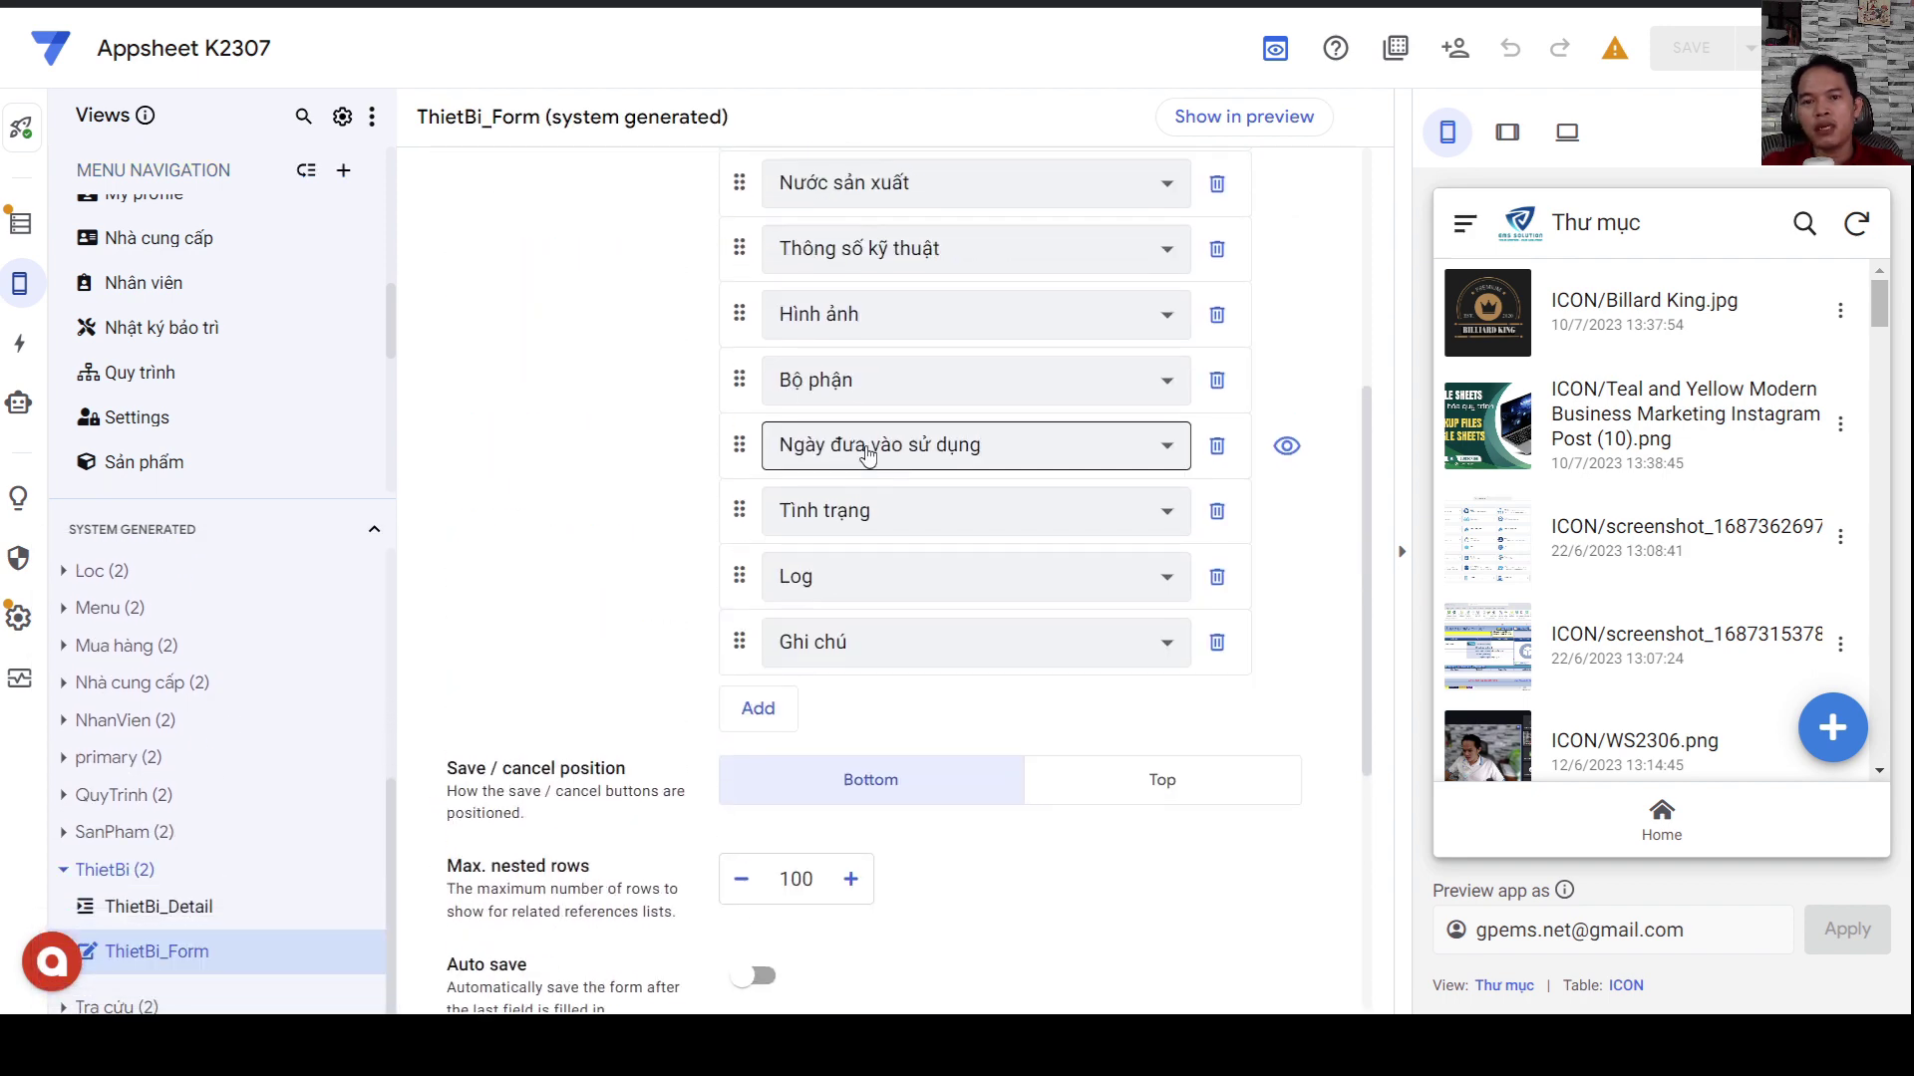
scroll(905, 432, up, 5)
scroll(905, 432, down, 3)
scroll(897, 426, up, 2)
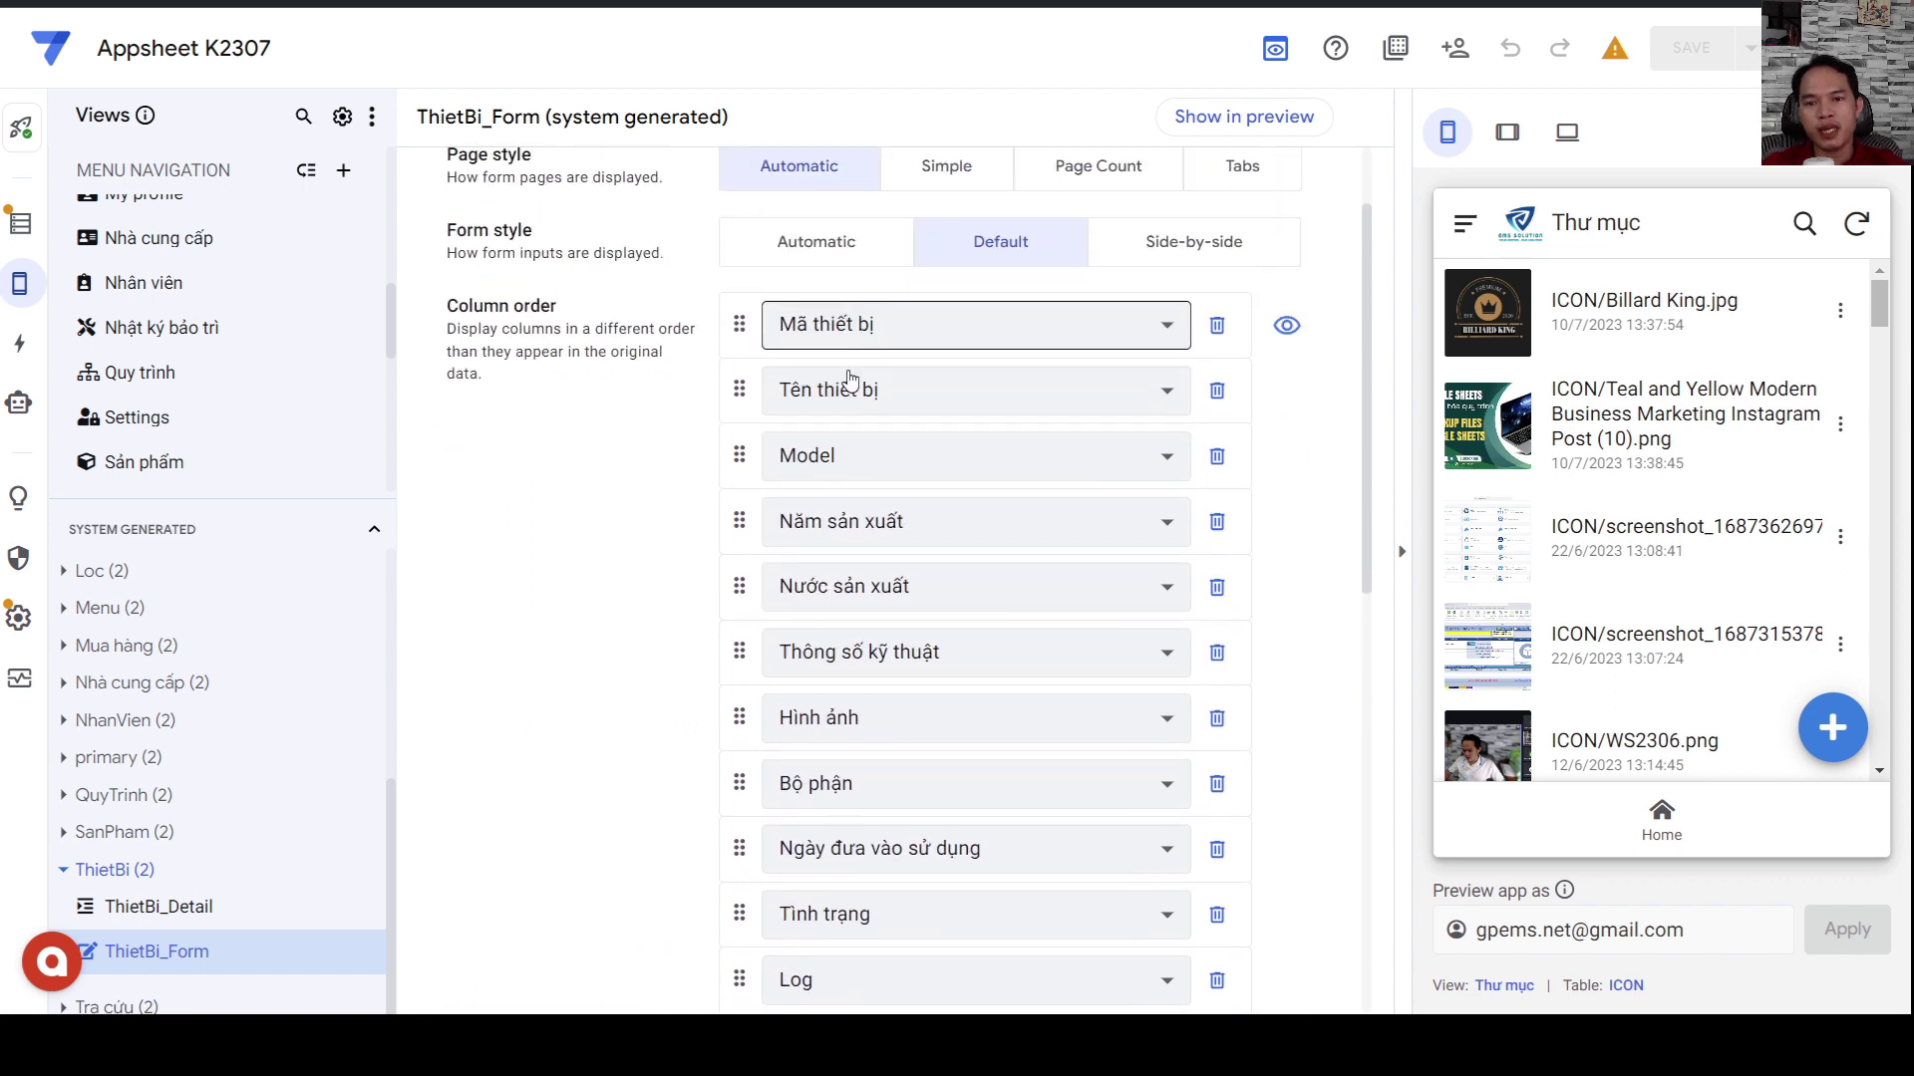
mouse_move(971, 182)
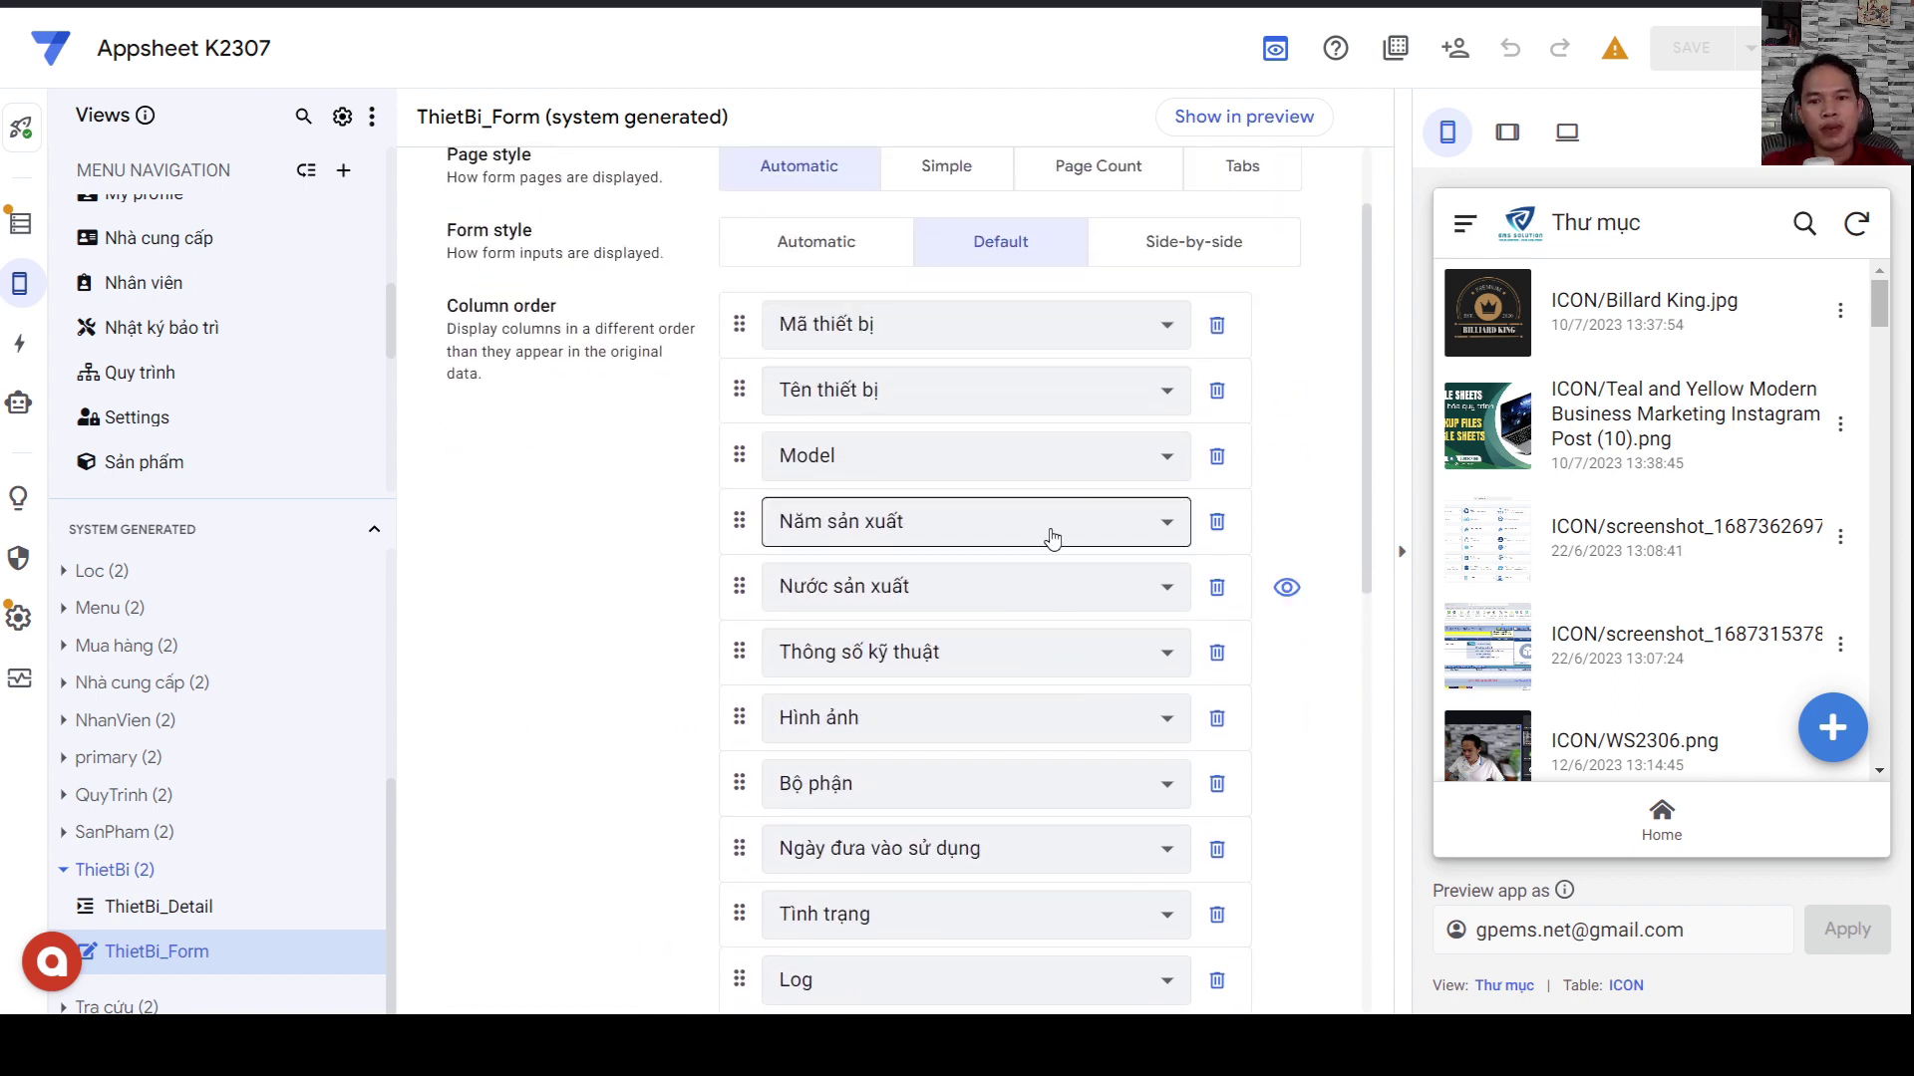
click(1232, 130)
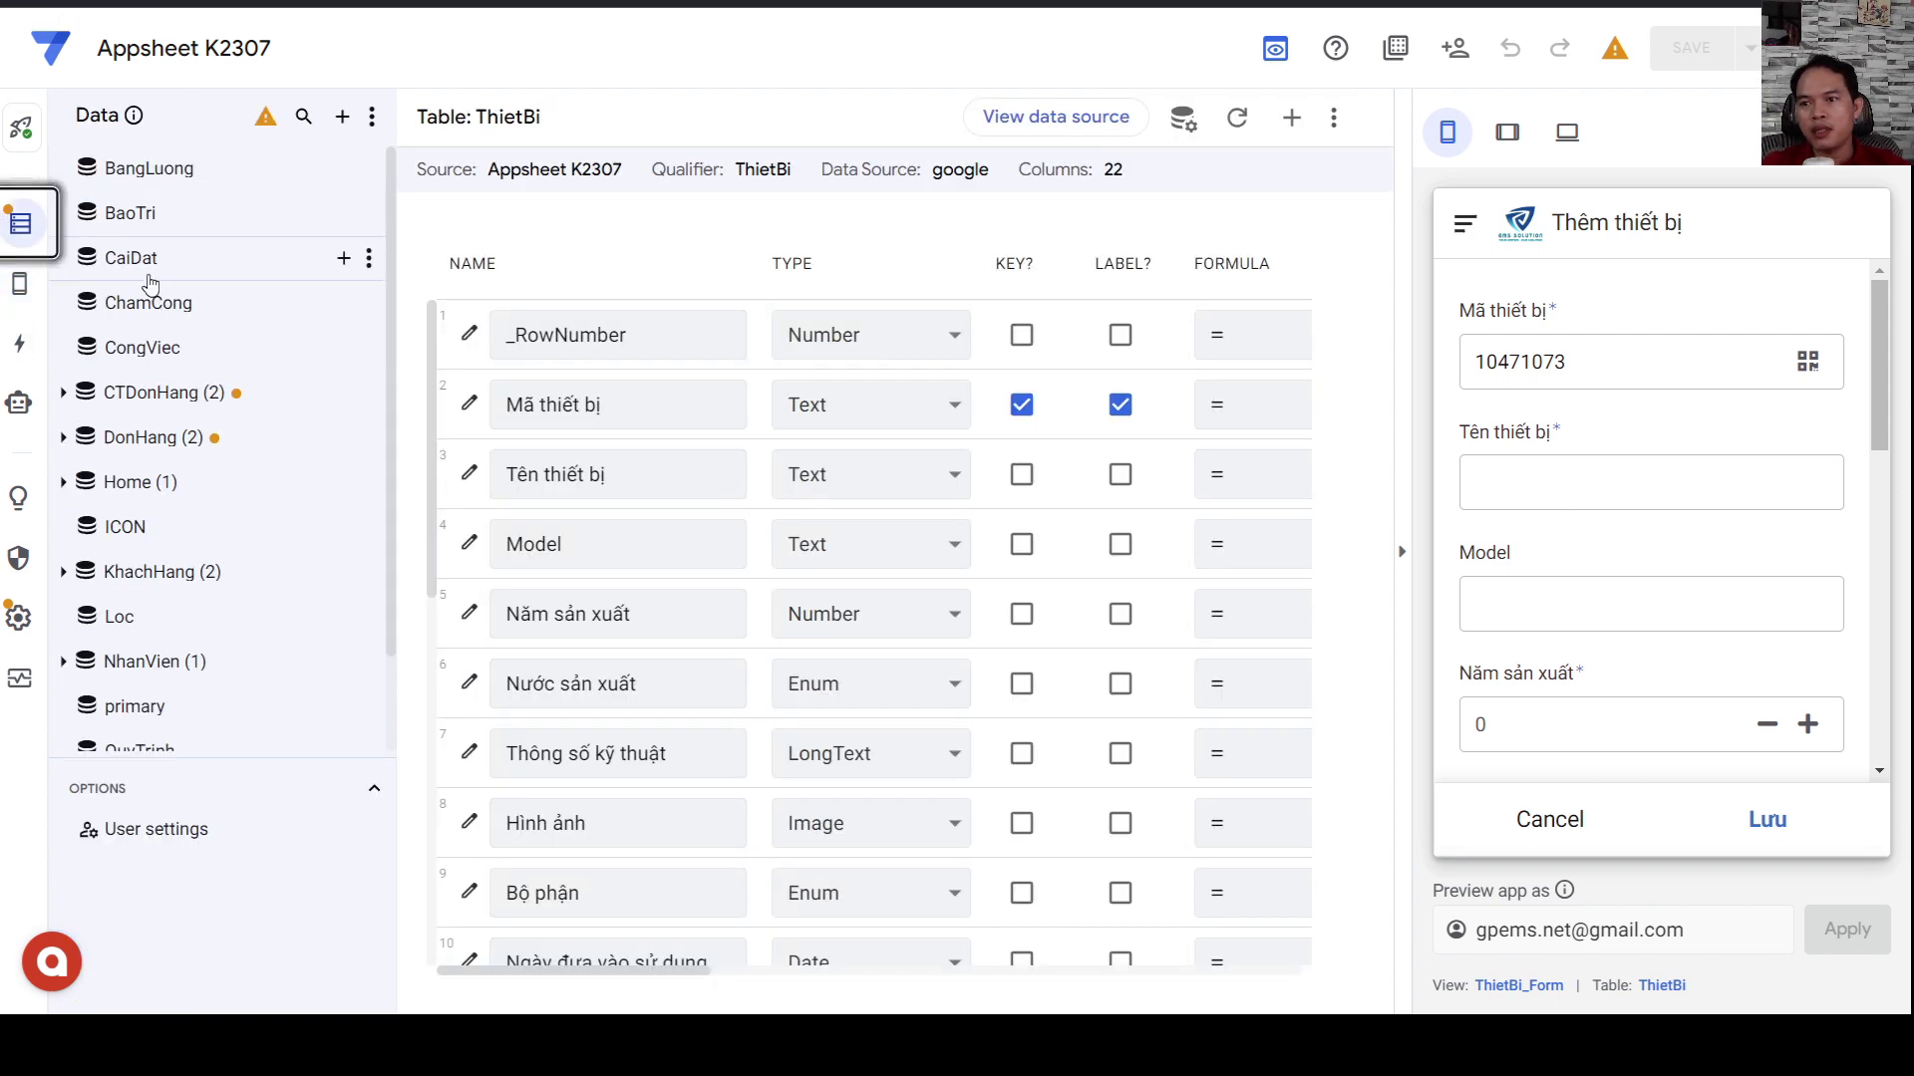
Check that BaoTri's Mã thiết bị column references the ThietBi table, then go back to Views
click(121, 210)
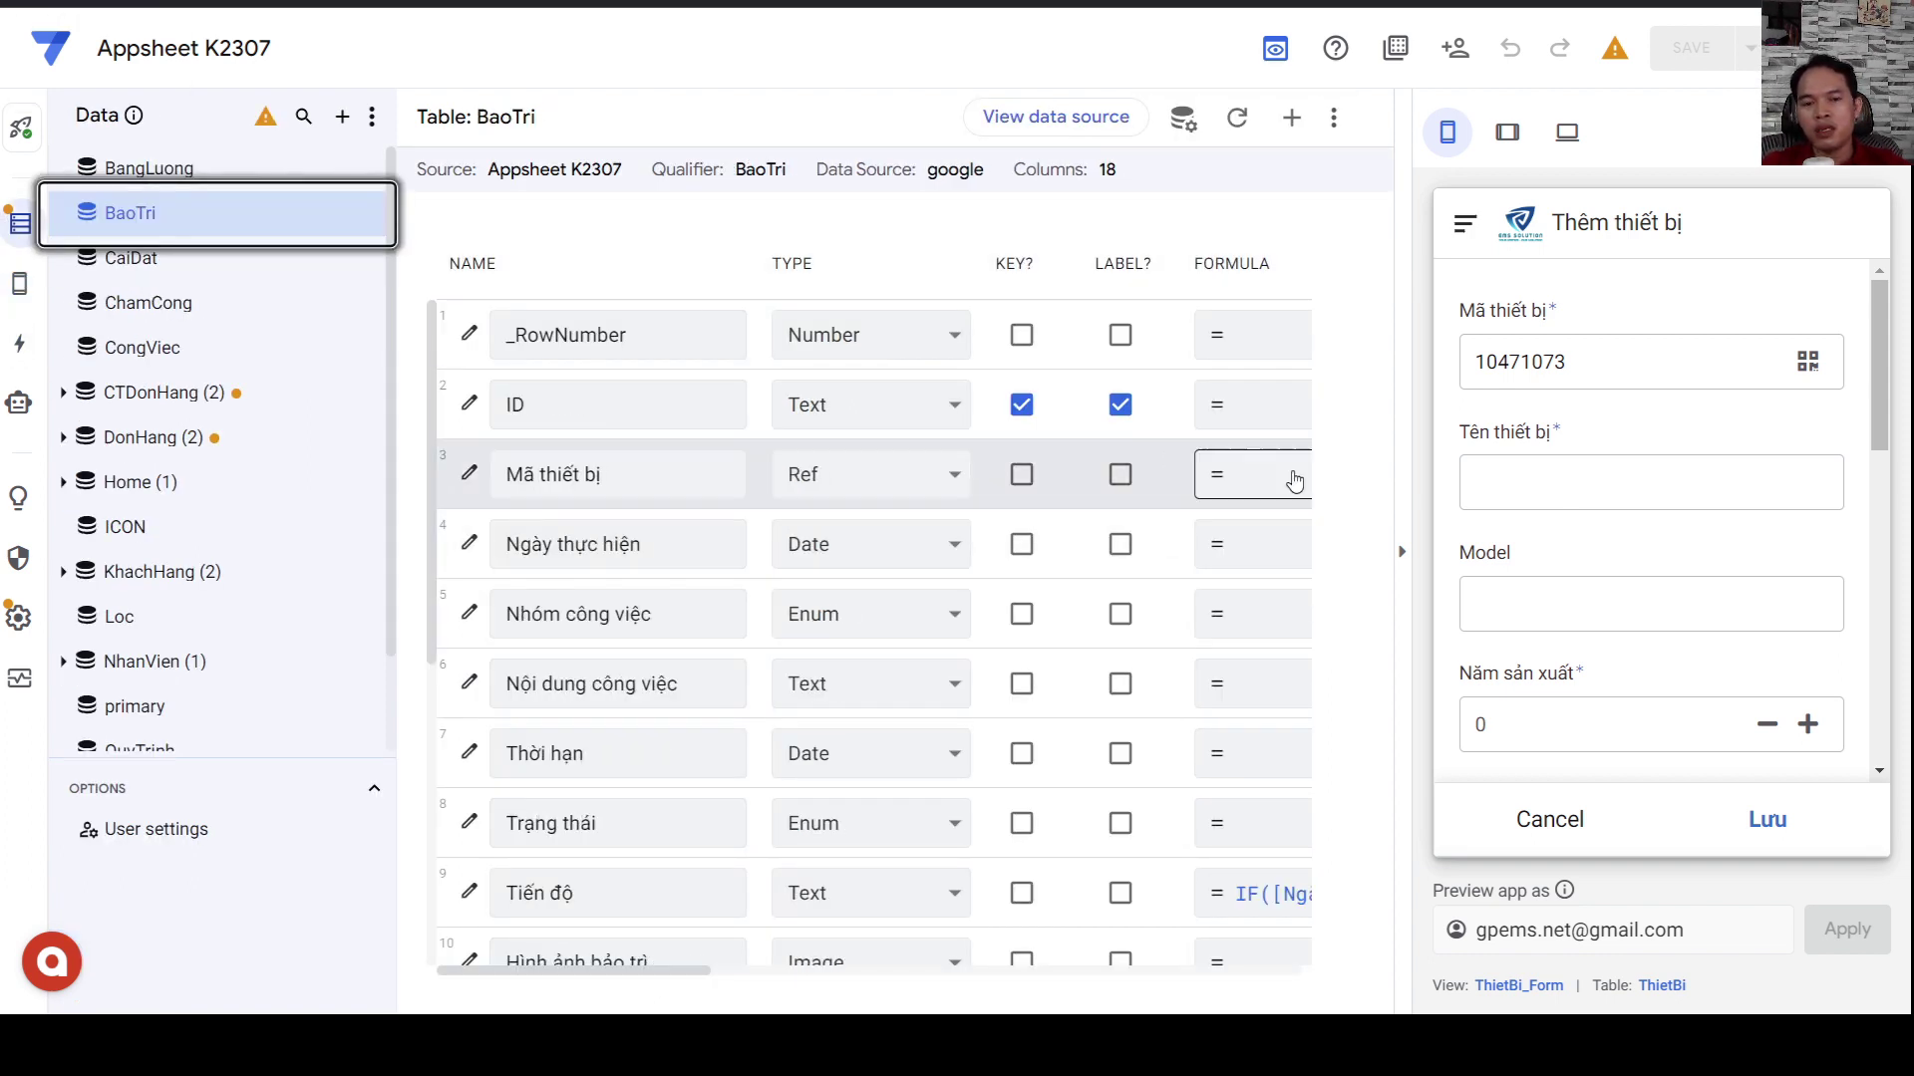
click(1402, 552)
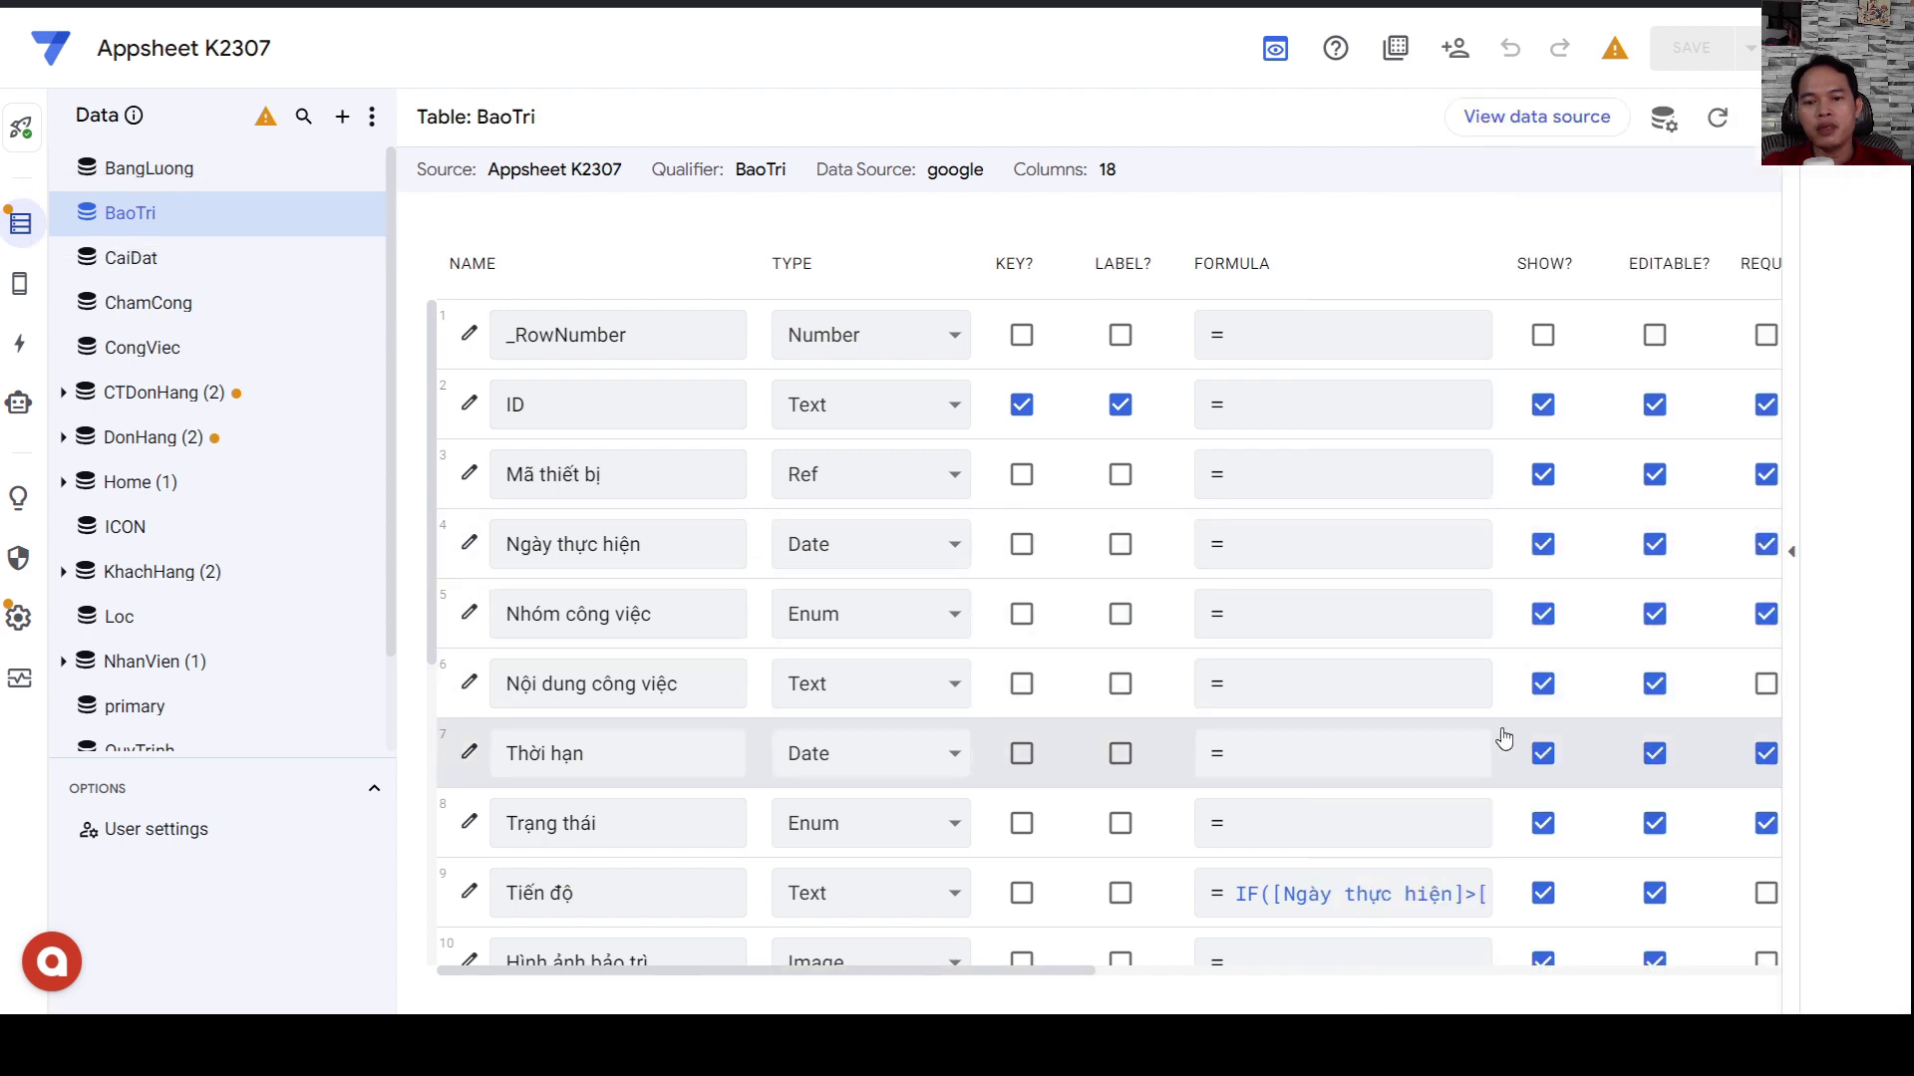
scroll(1495, 735, down, 3)
scroll(1495, 734, up, 3)
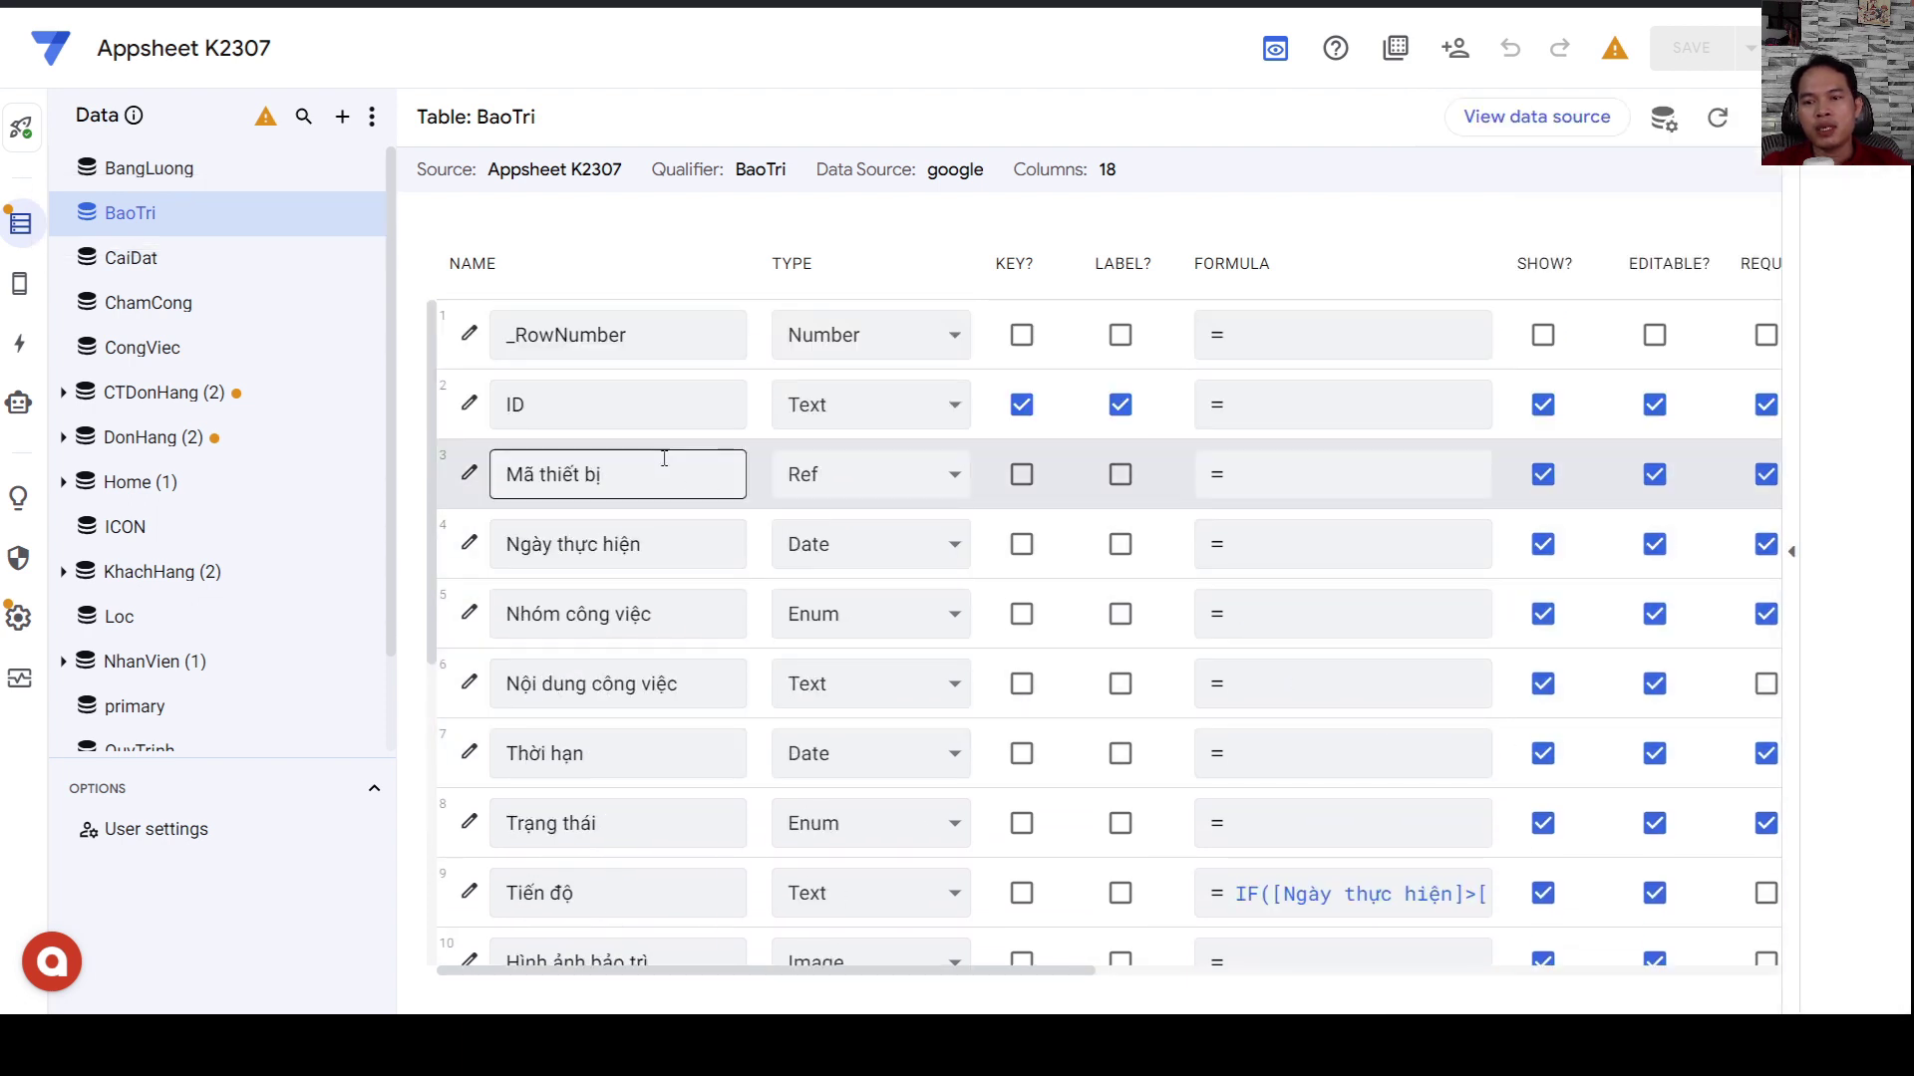
drag(637, 464, 509, 469)
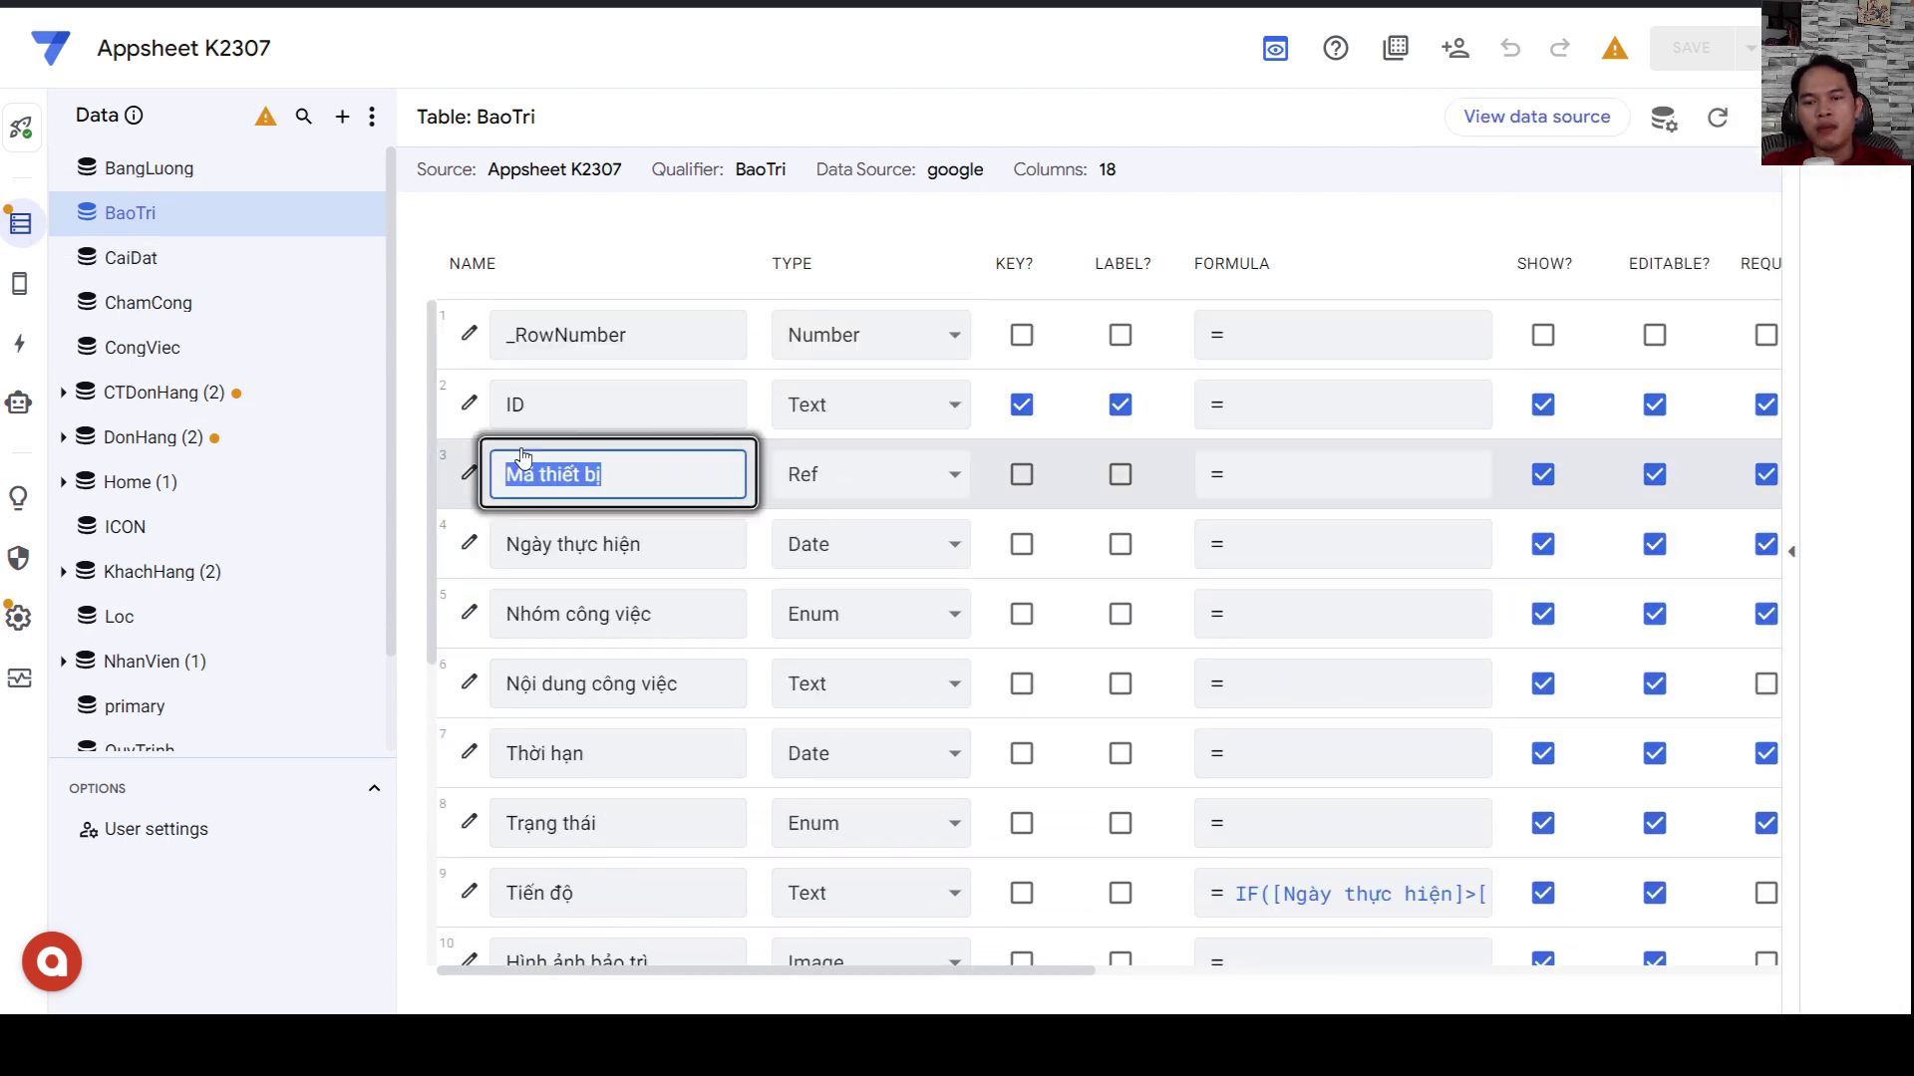
click(460, 480)
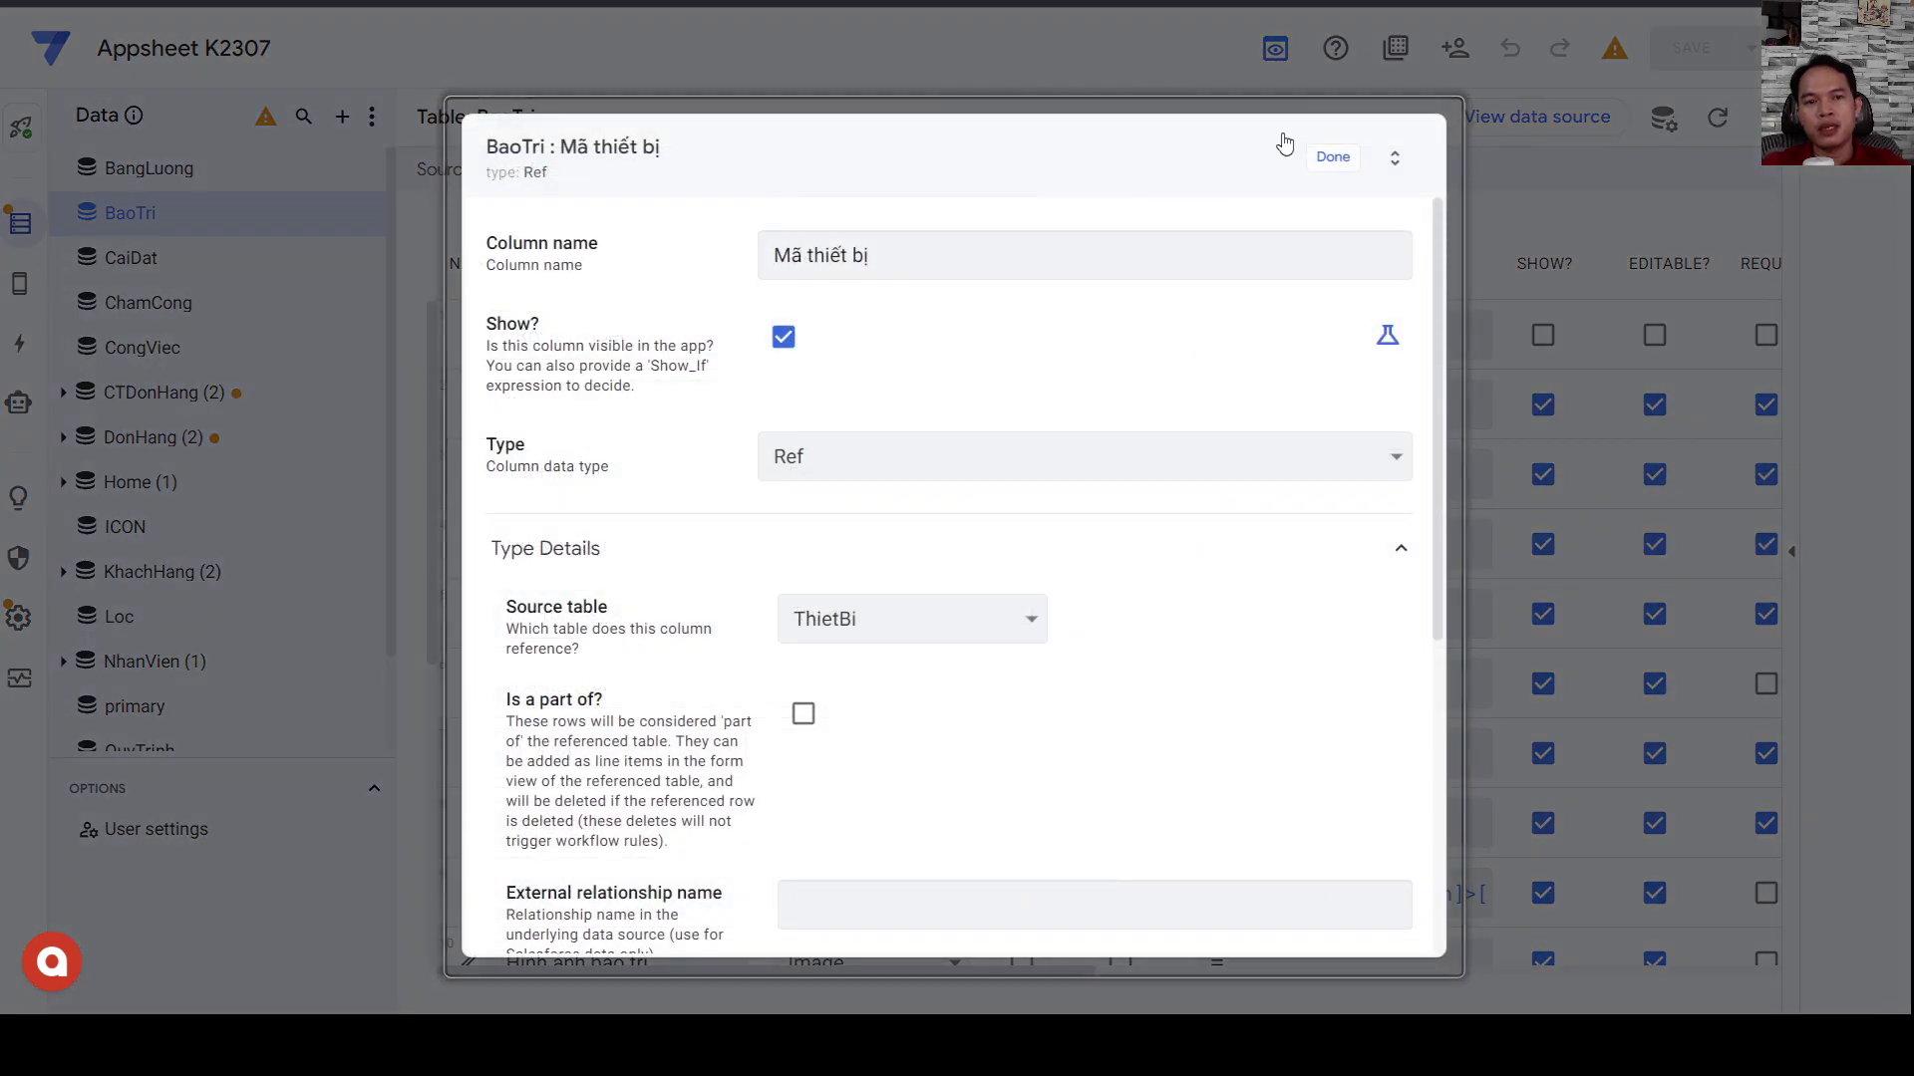
click(1324, 156)
scroll(1349, 458, down, 2)
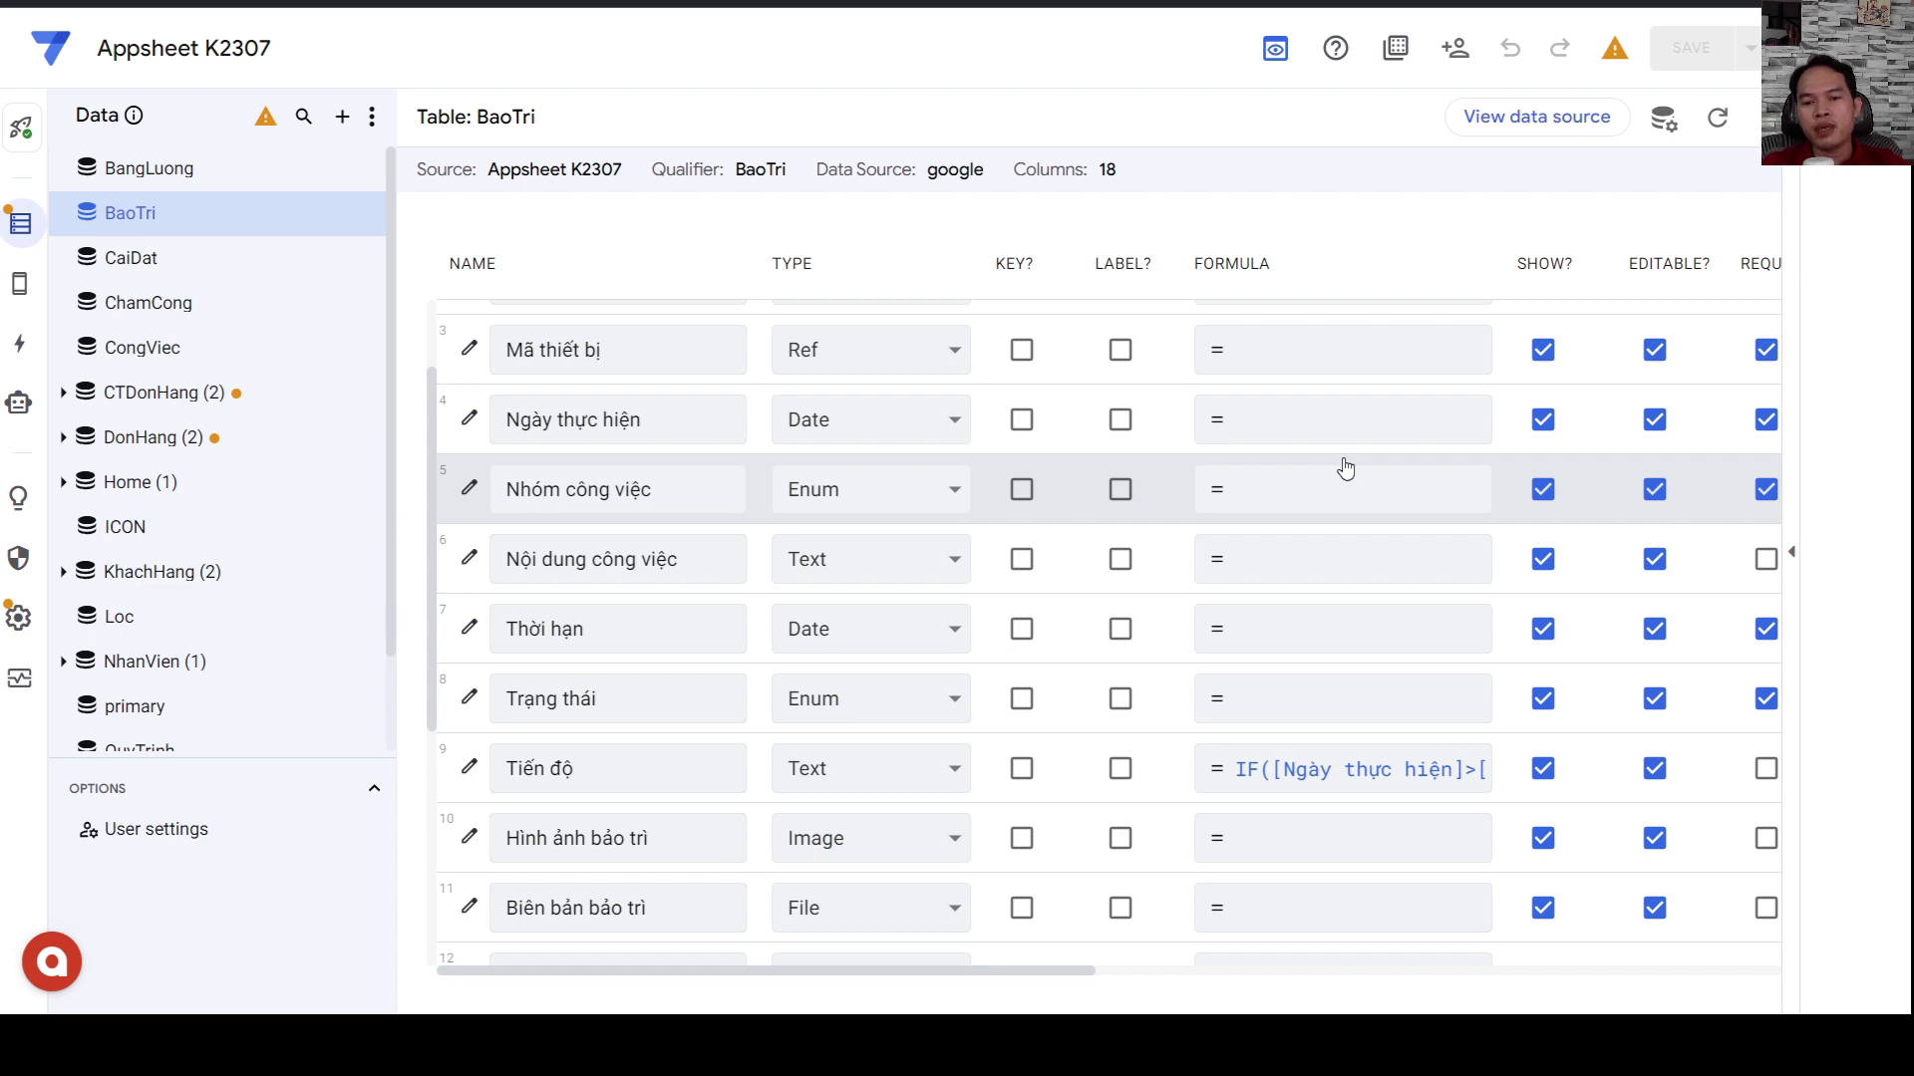
mouse_move(165, 392)
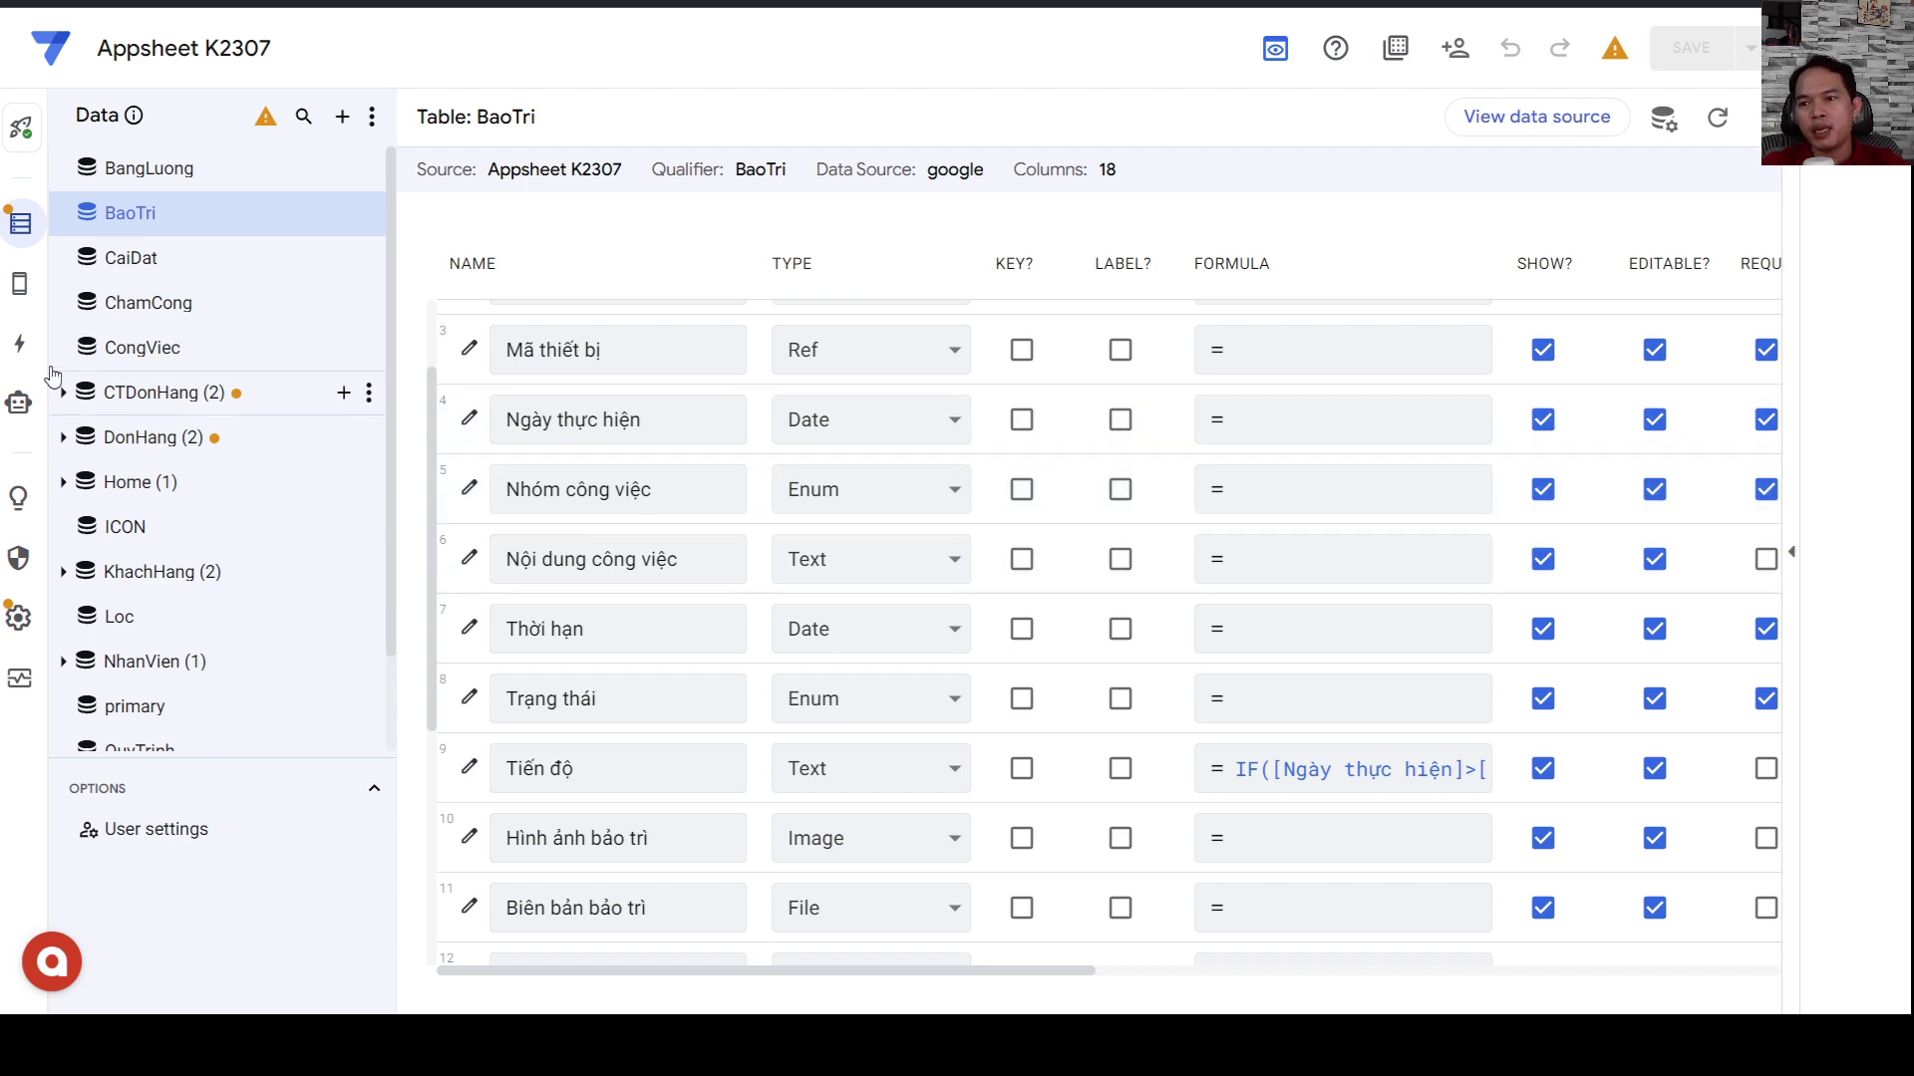
click(134, 279)
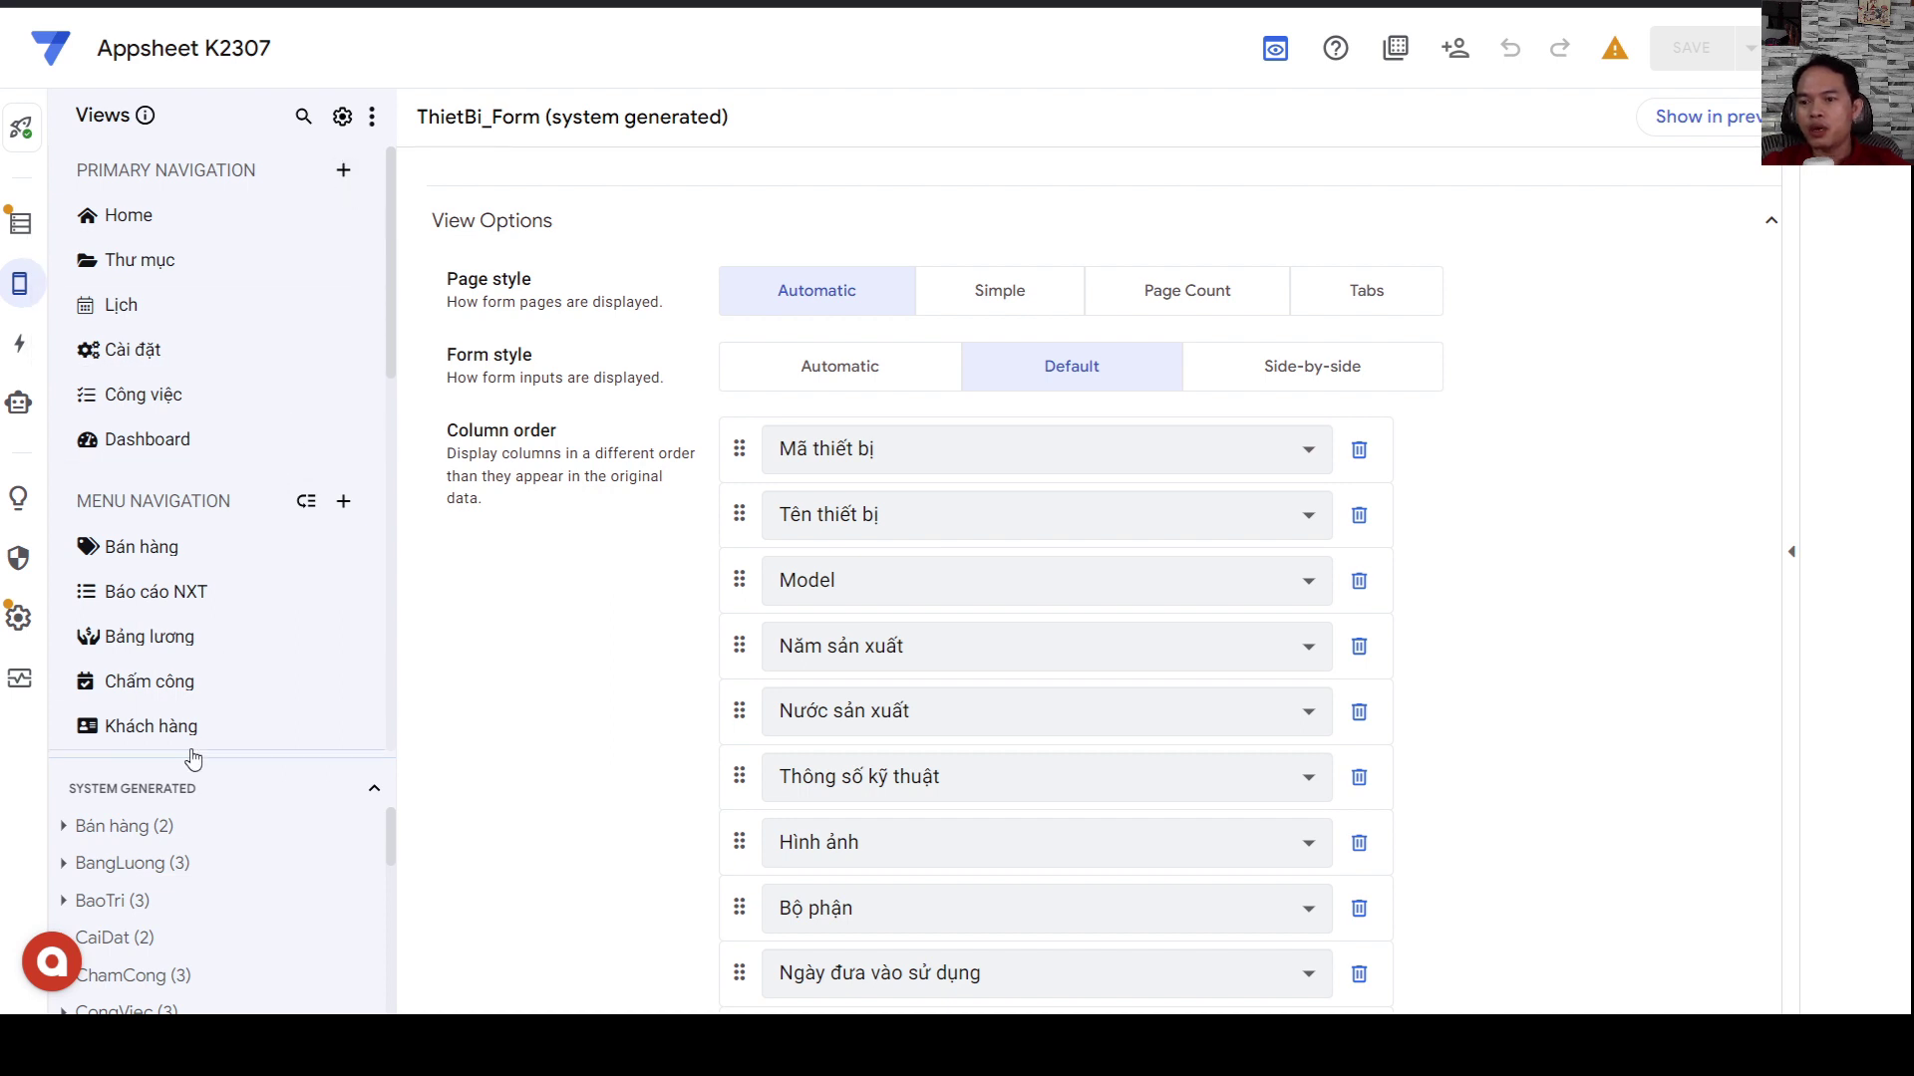
Group the Nhật ký bảo trì view by Ngày thực hiện descending, then Trạng thái, with COUNT aggregates
drag(215, 735, 289, 578)
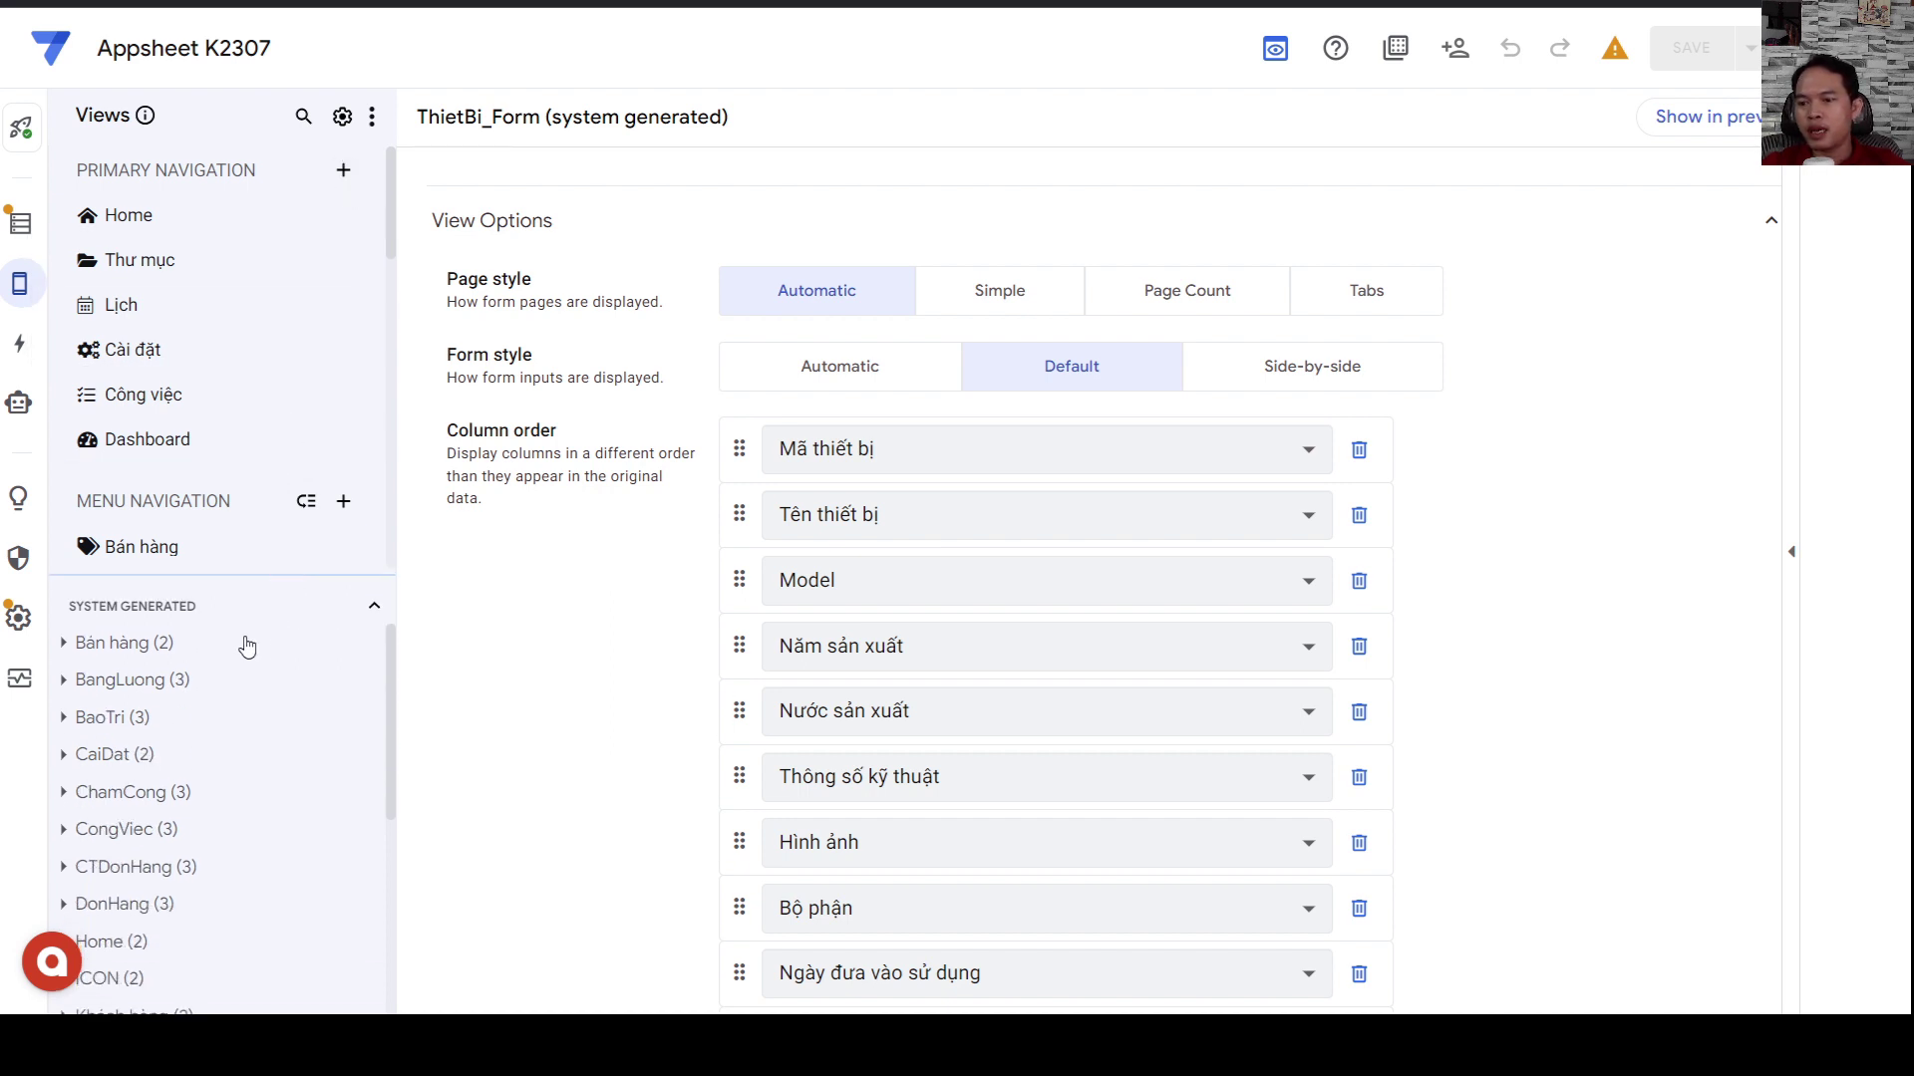
click(170, 719)
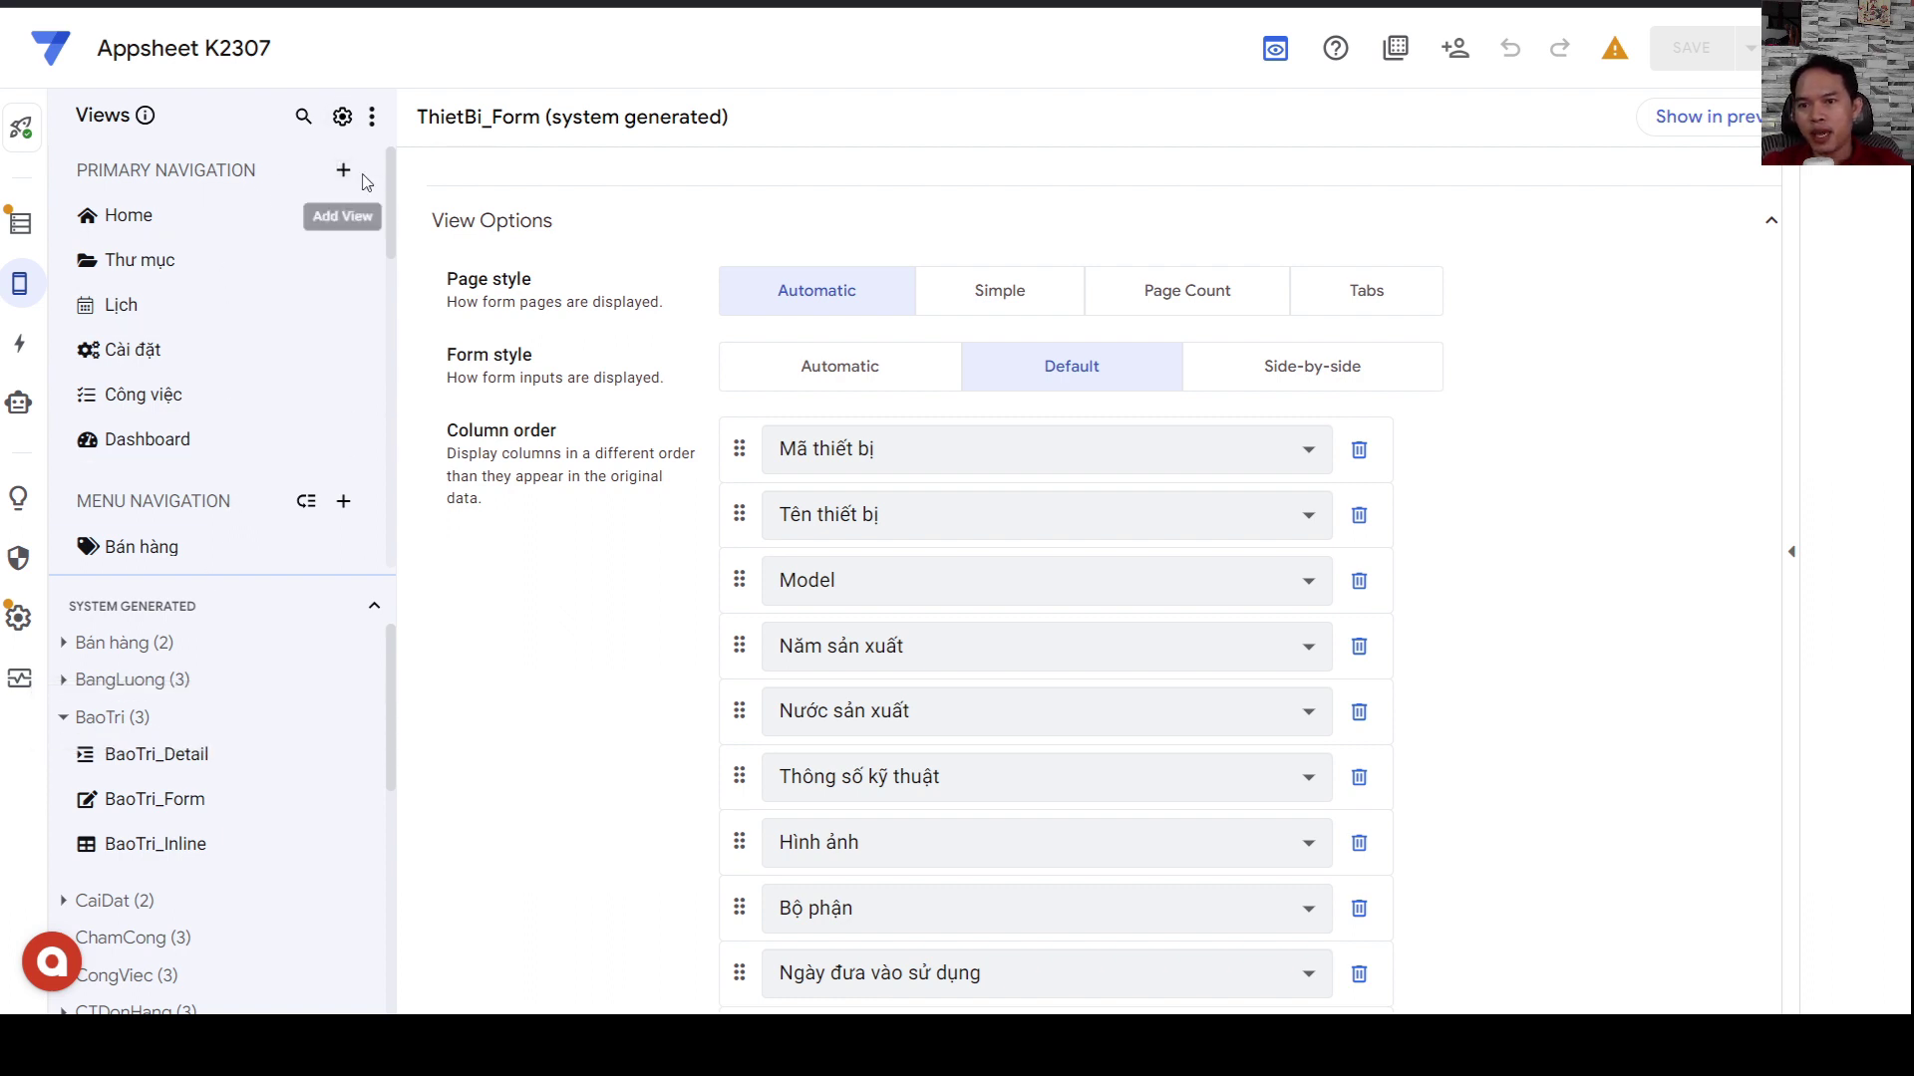
scroll(265, 358, down, 3)
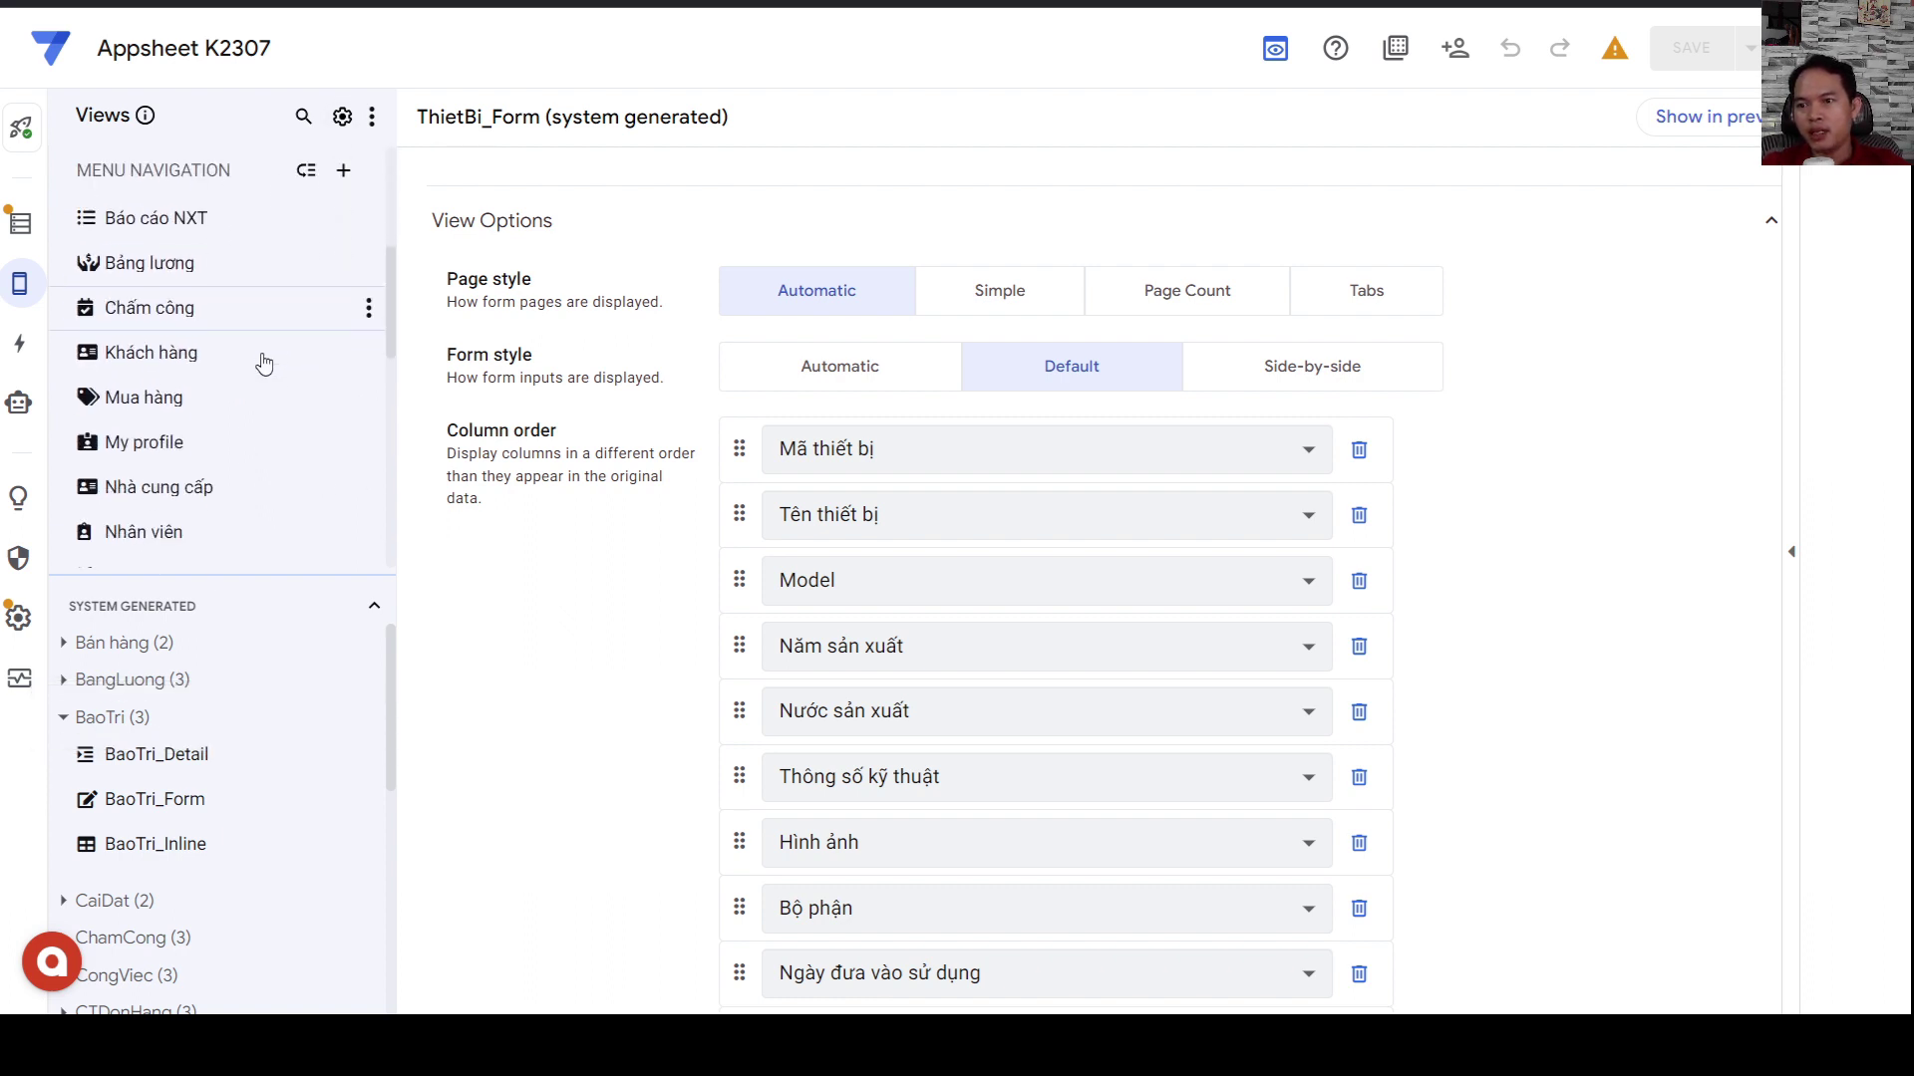
scroll(262, 363, down, 3)
scroll(257, 363, down, 2)
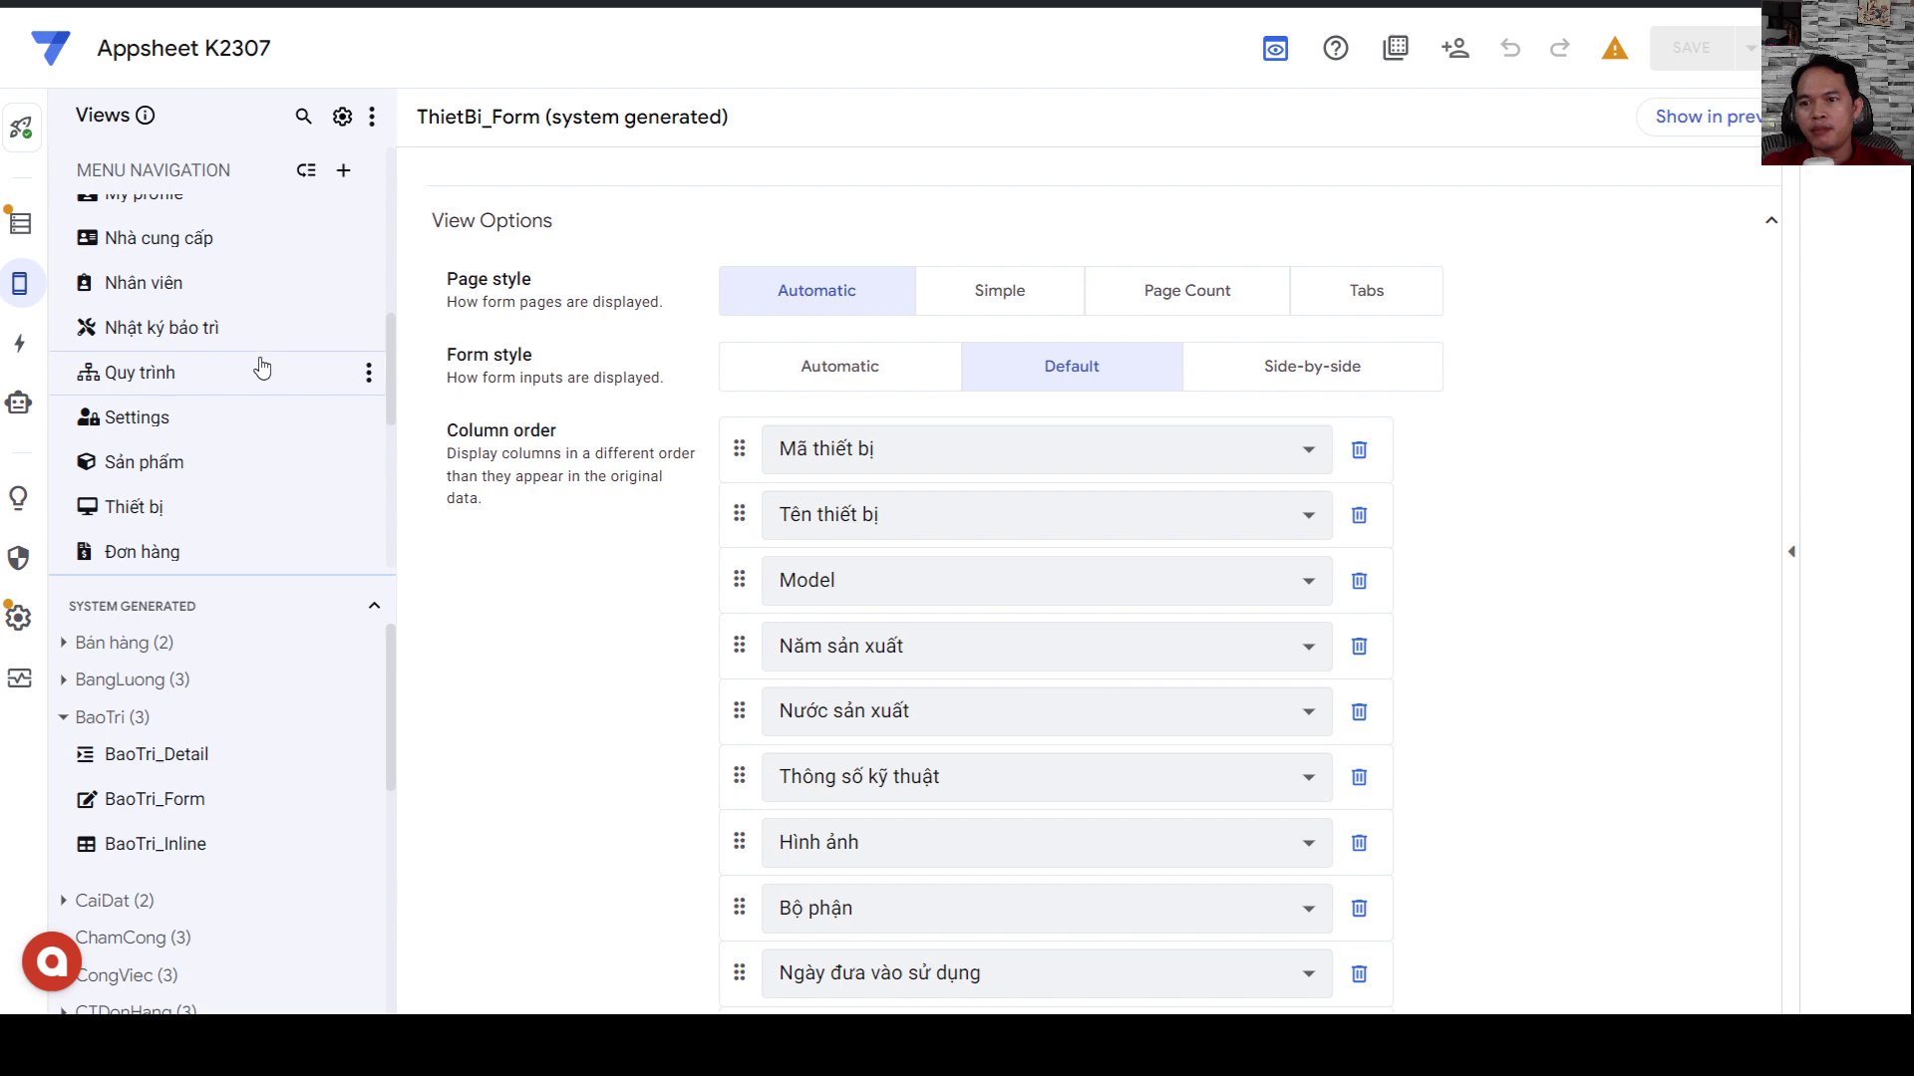
click(183, 332)
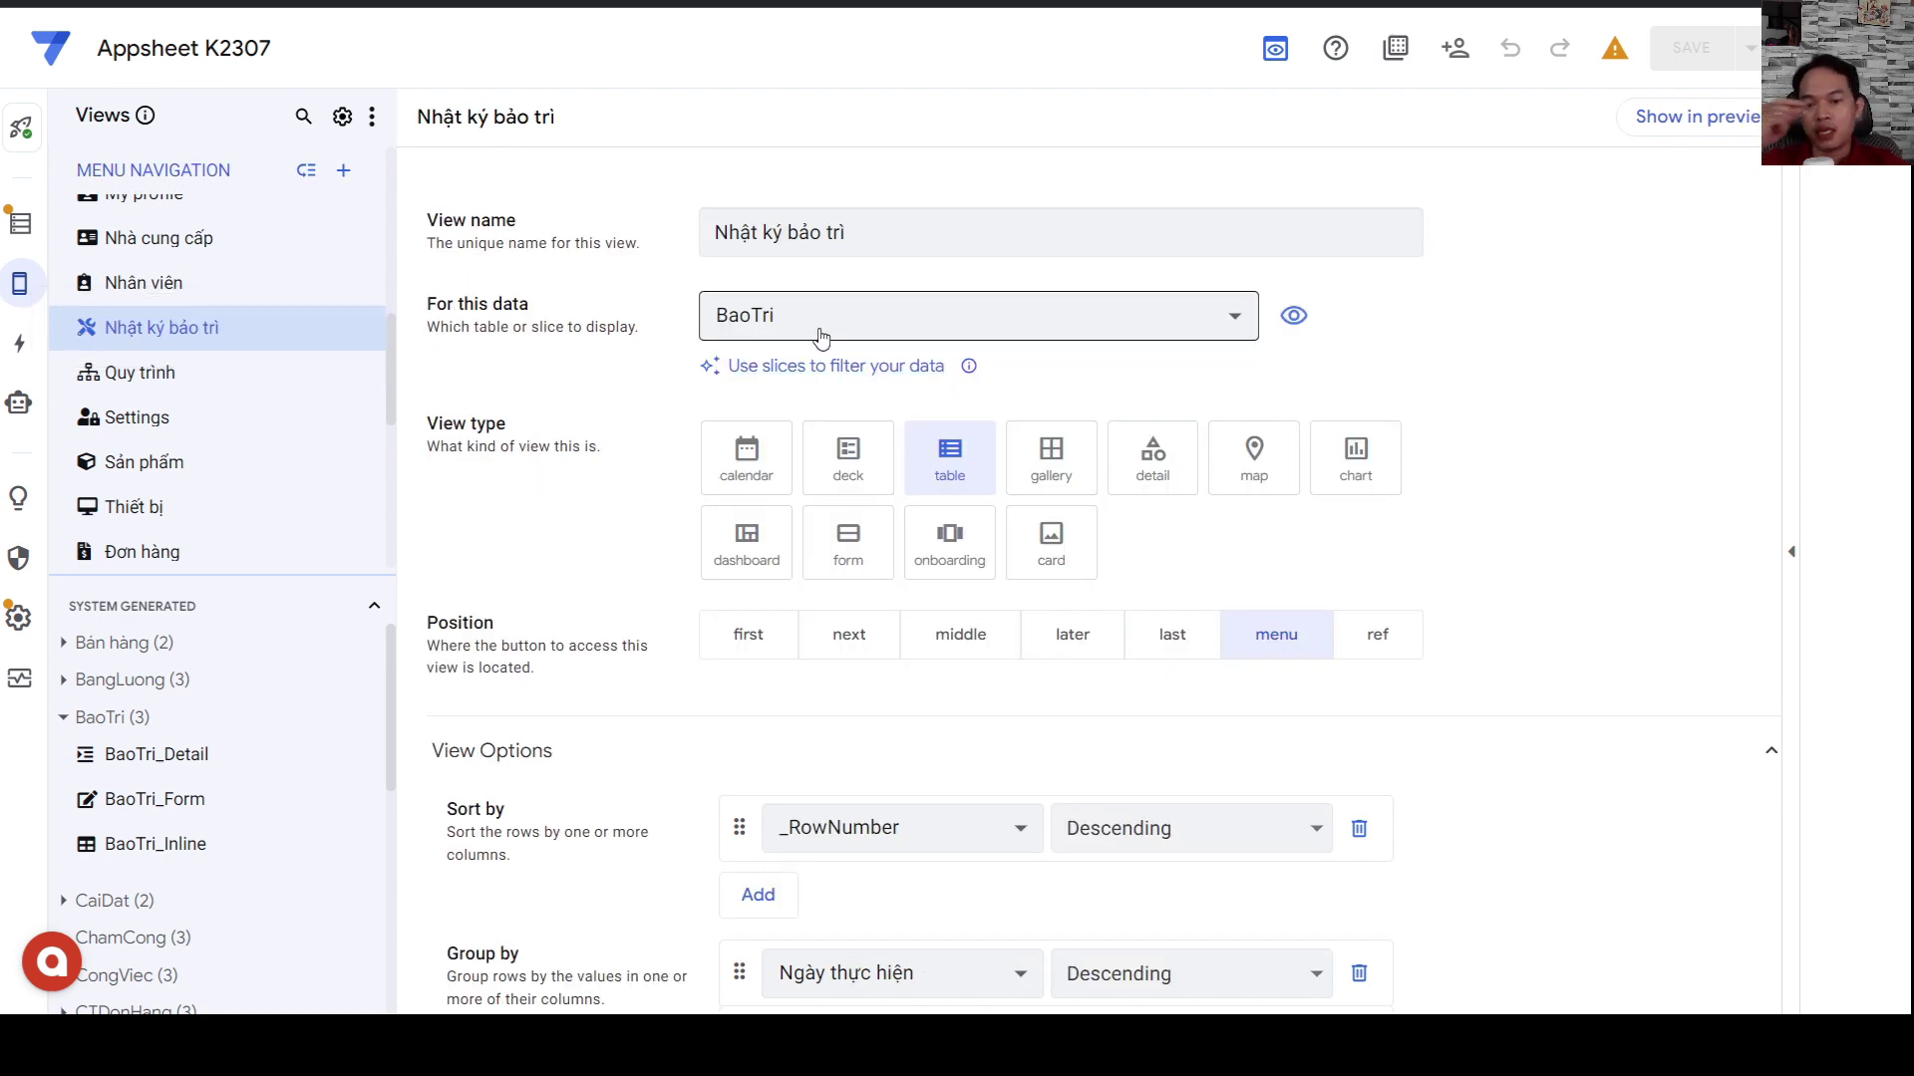
scroll(817, 323, down, 3)
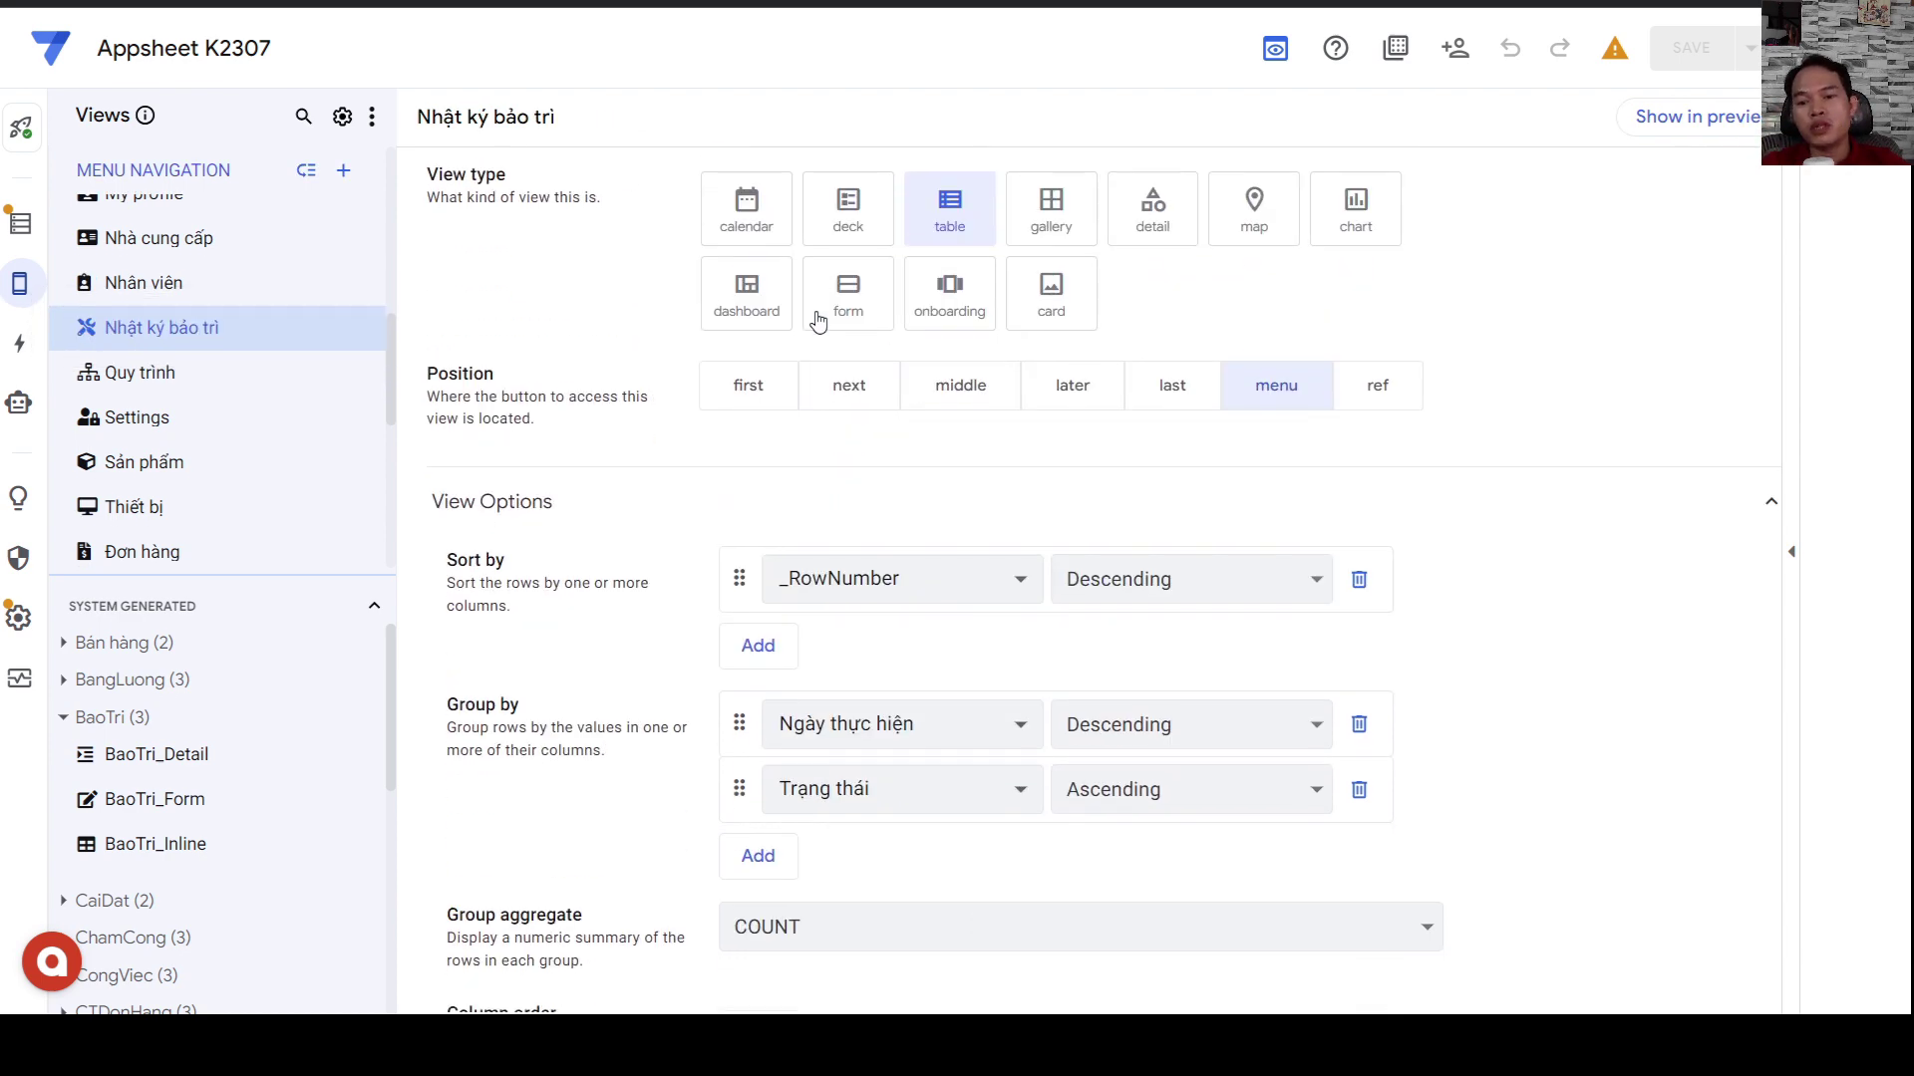
mouse_move(901, 972)
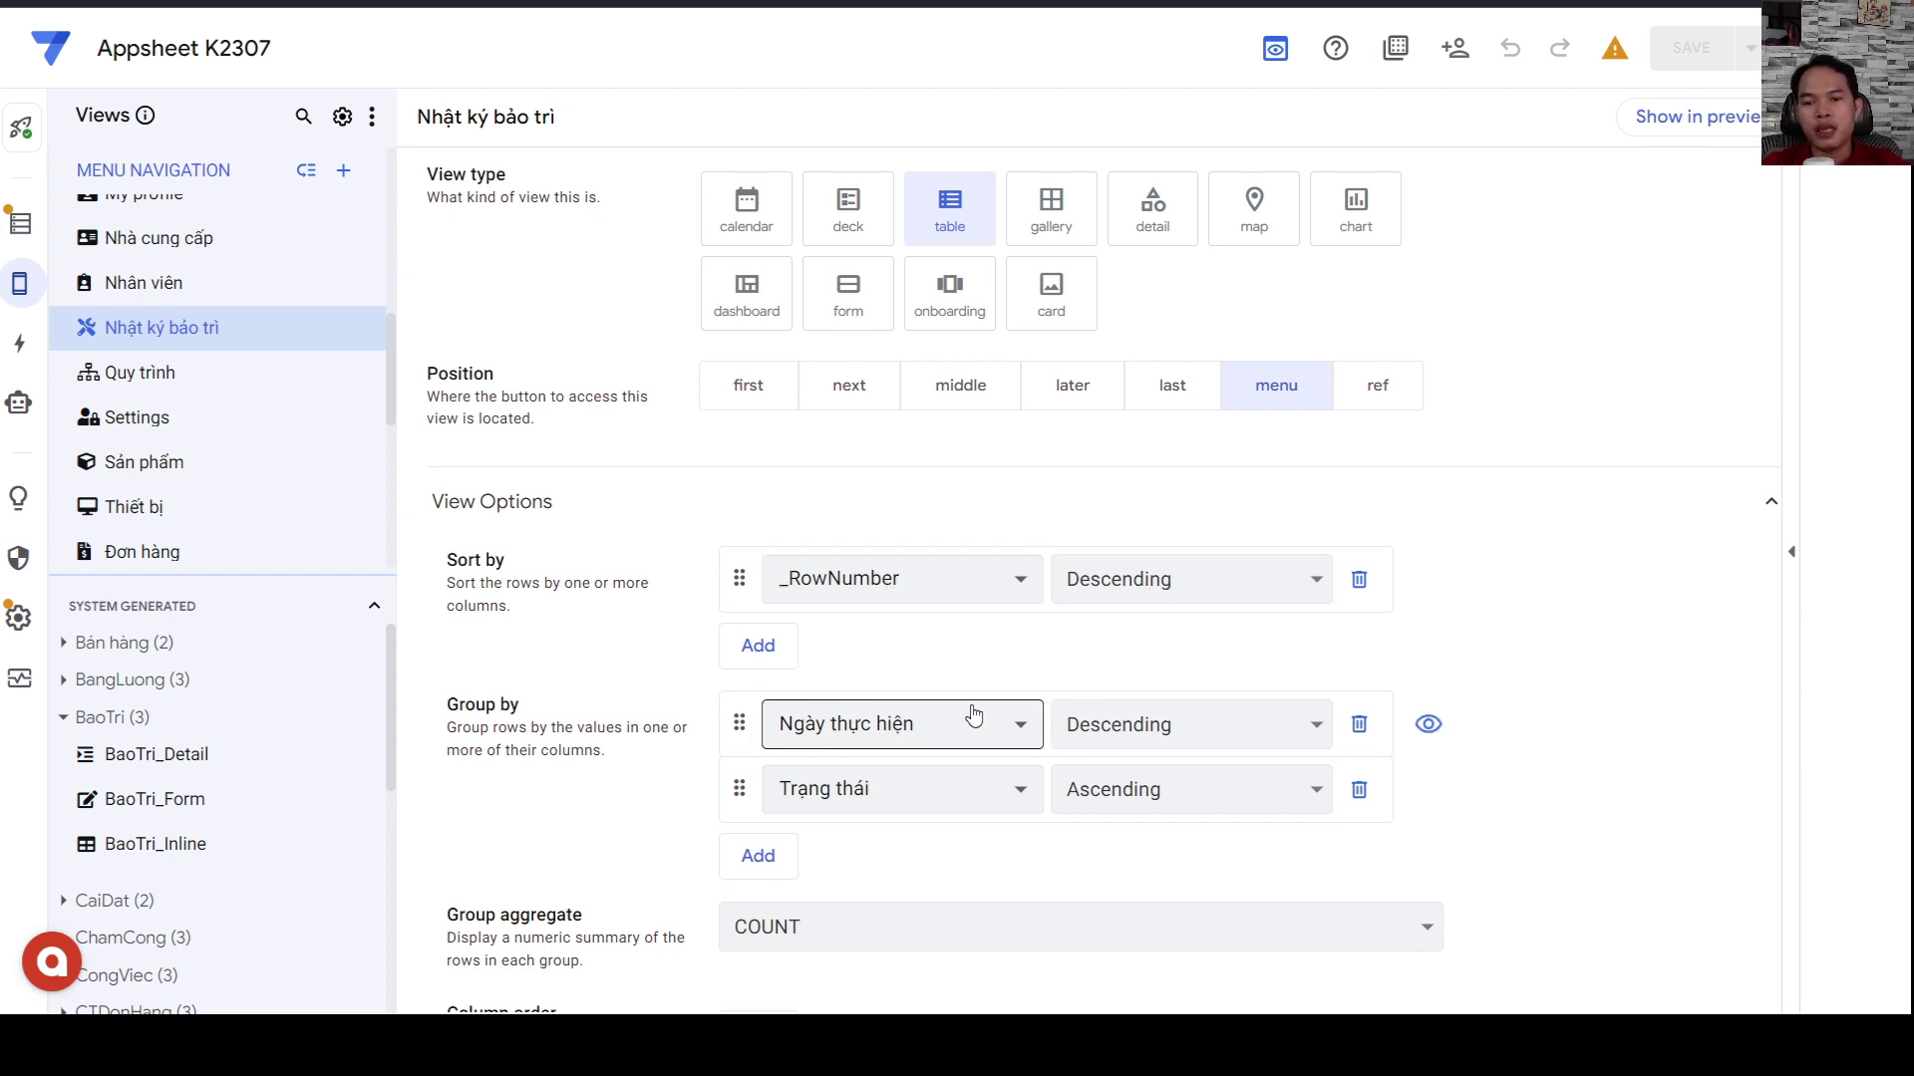
scroll(850, 770, down, 1)
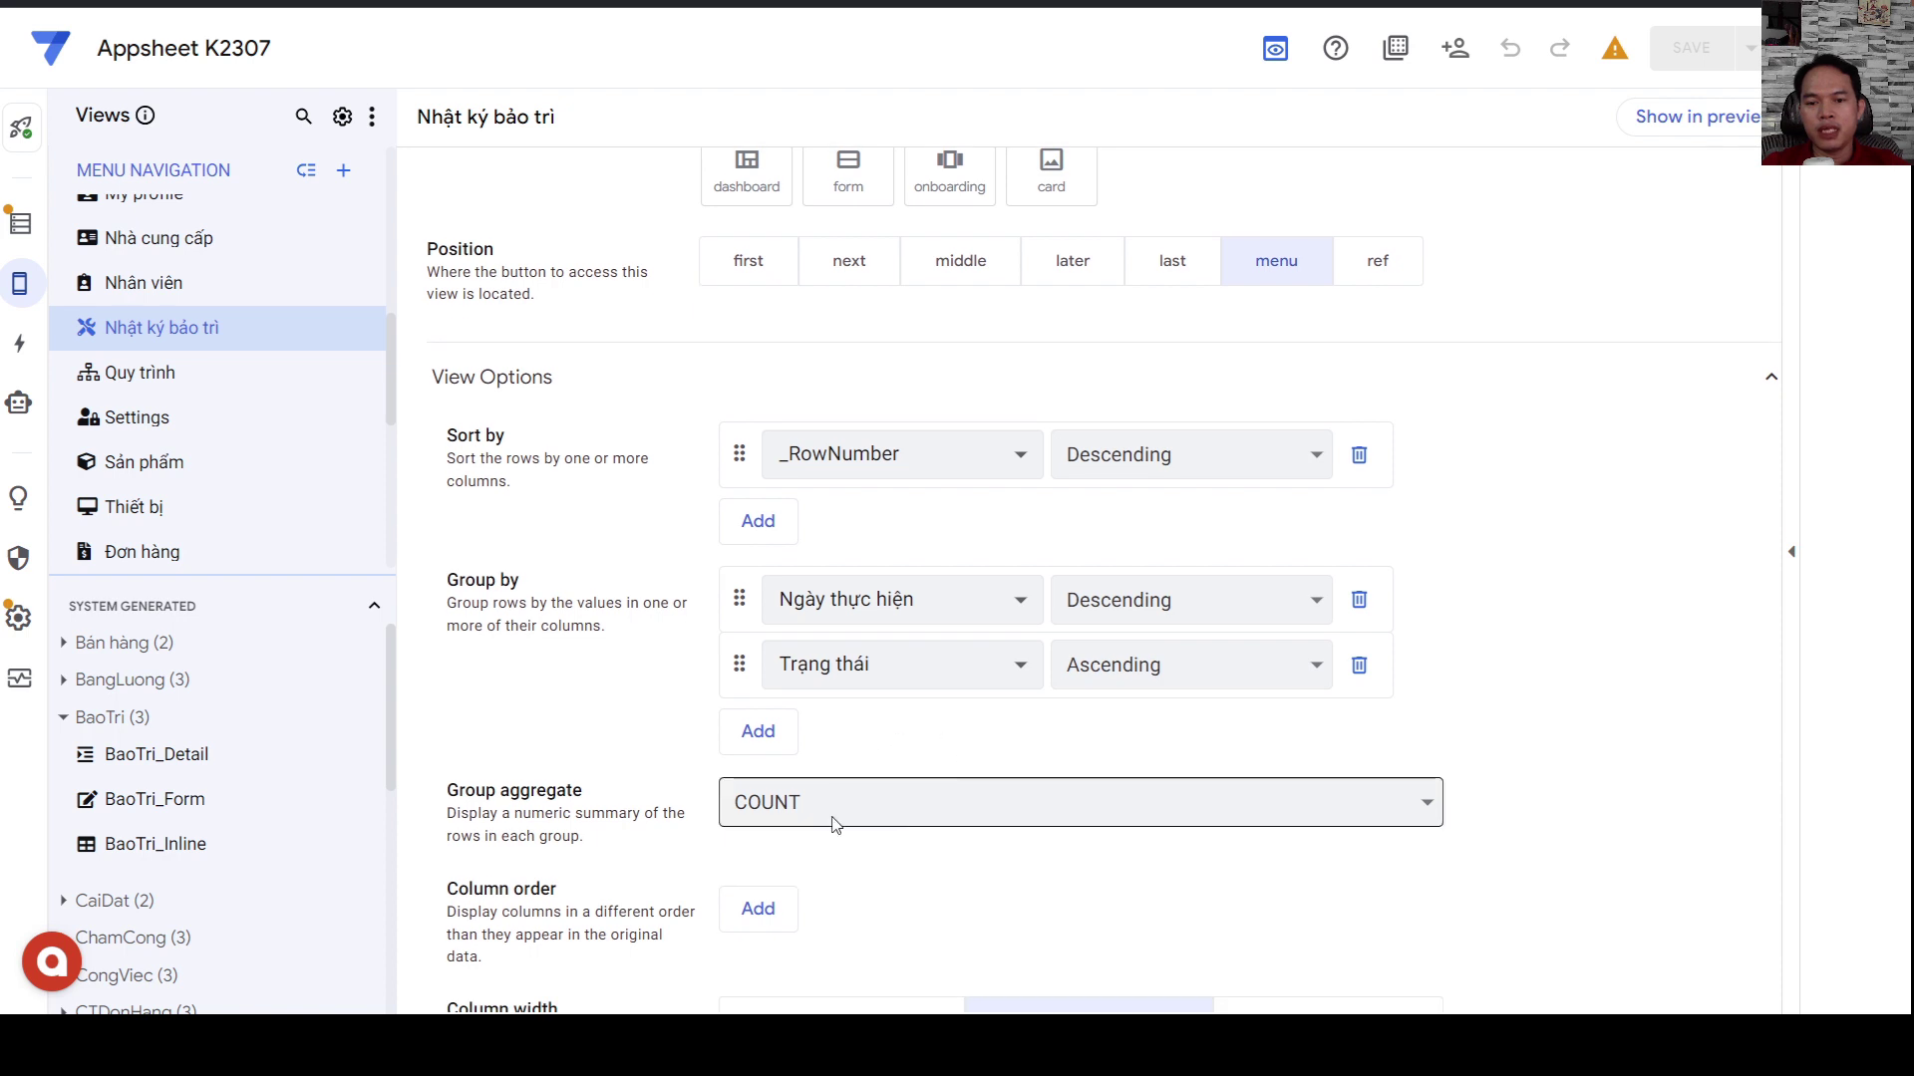
click(1675, 124)
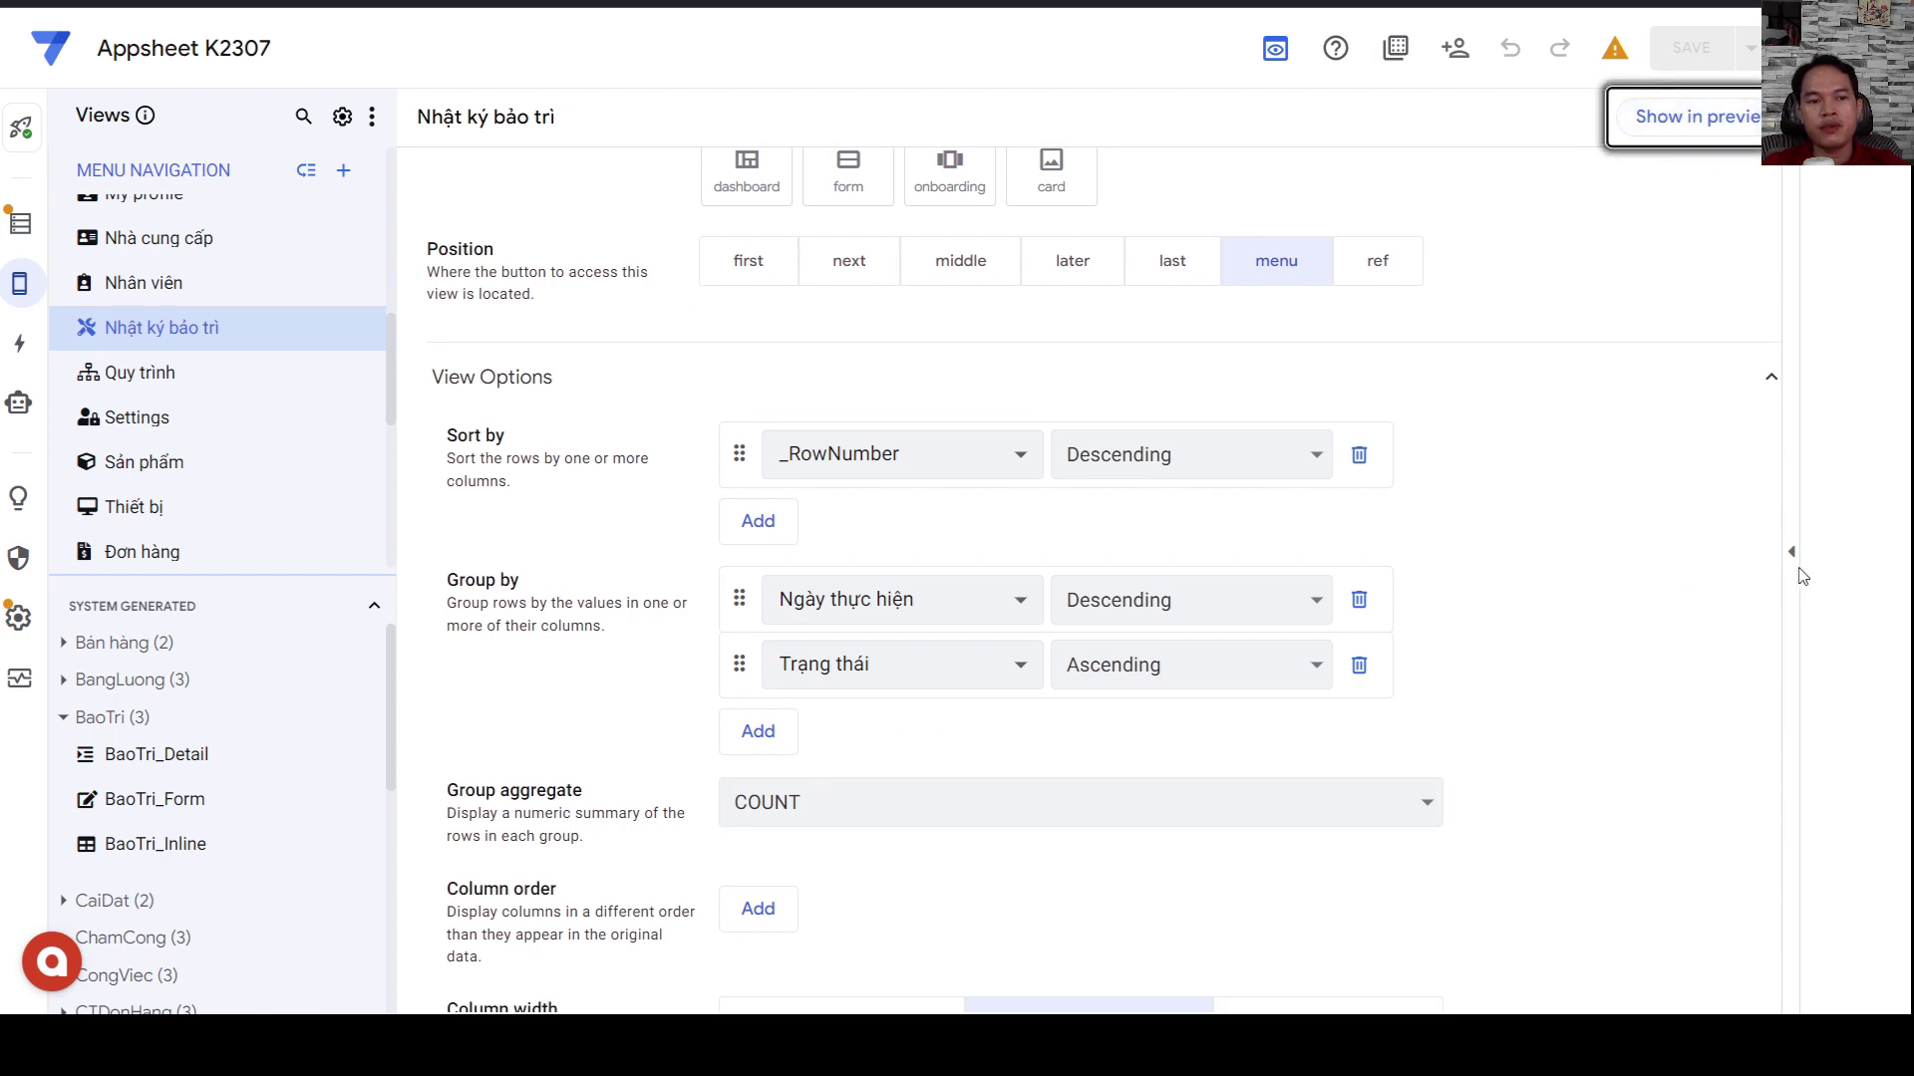
click(1791, 551)
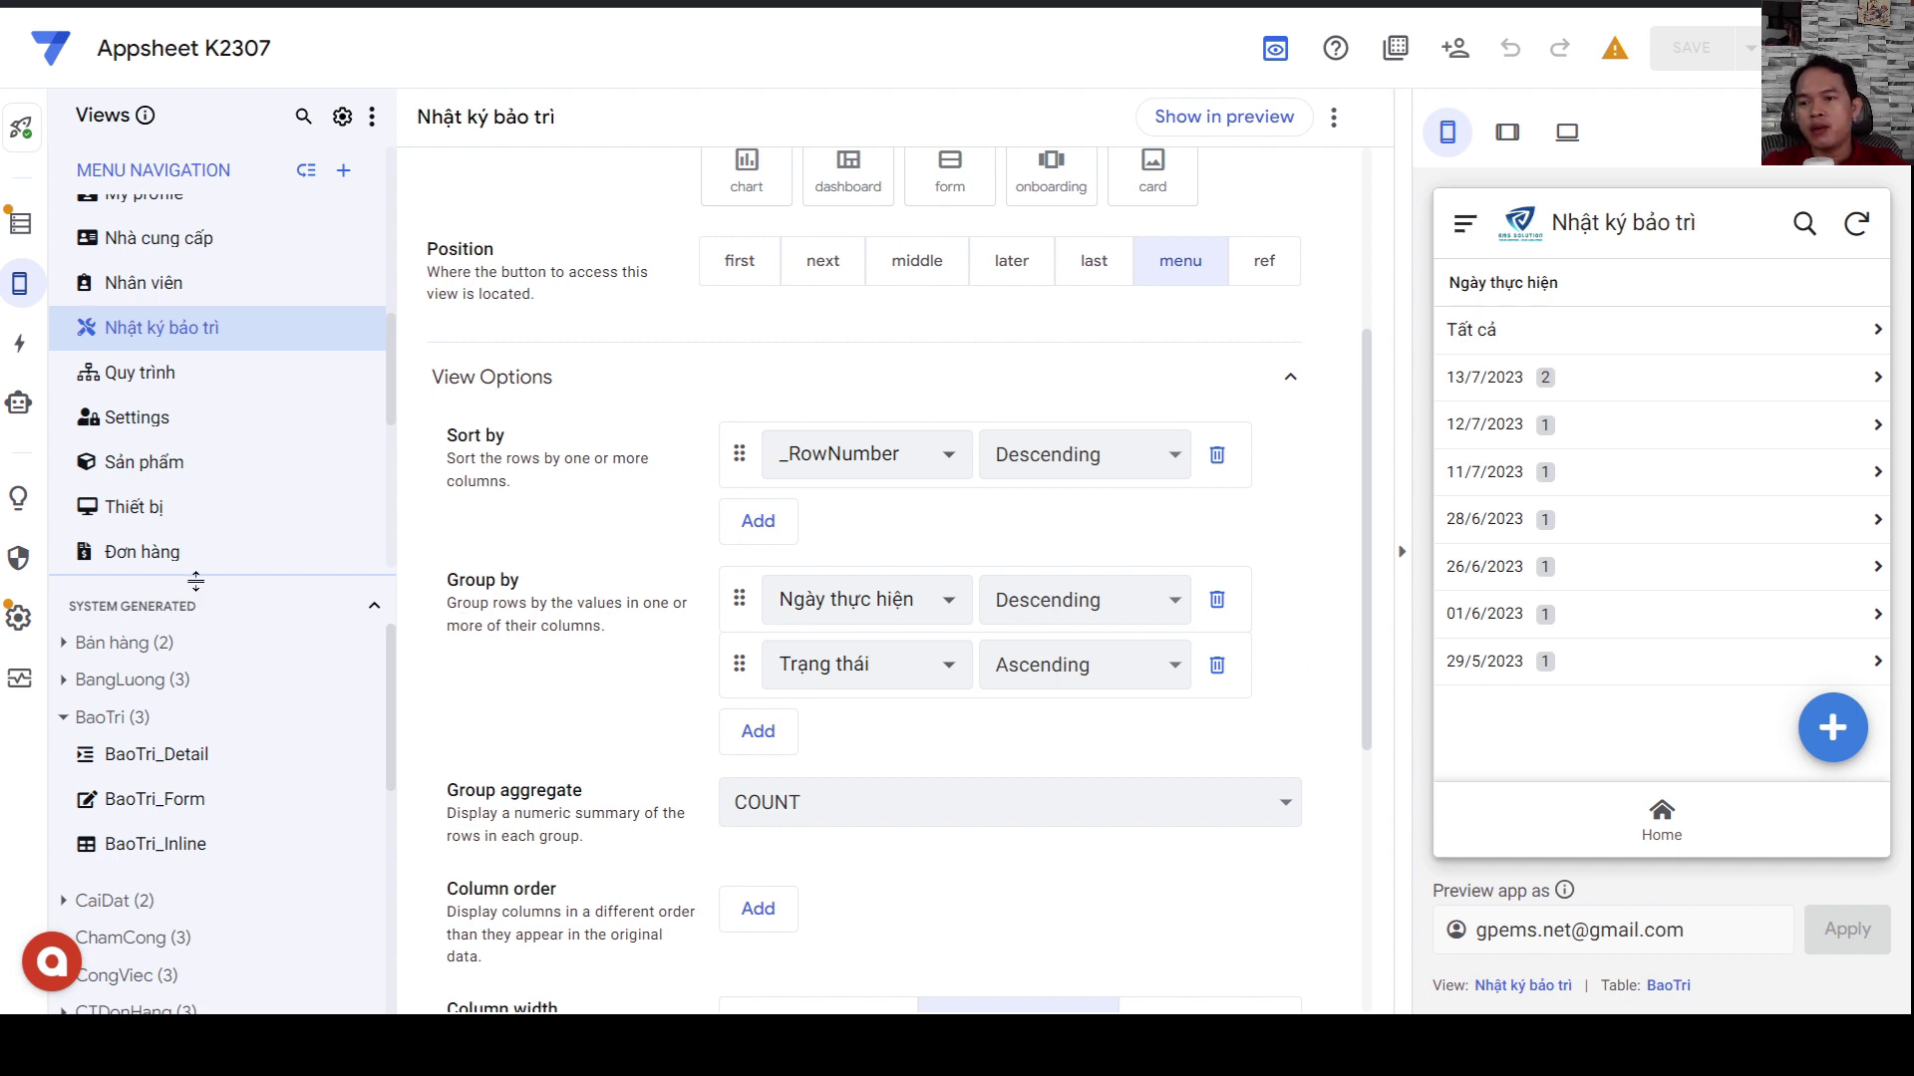
Preview a blank BaoTri_Form entry form, then switch the editor to the app's Actions list
drag(196, 581, 195, 493)
click(184, 712)
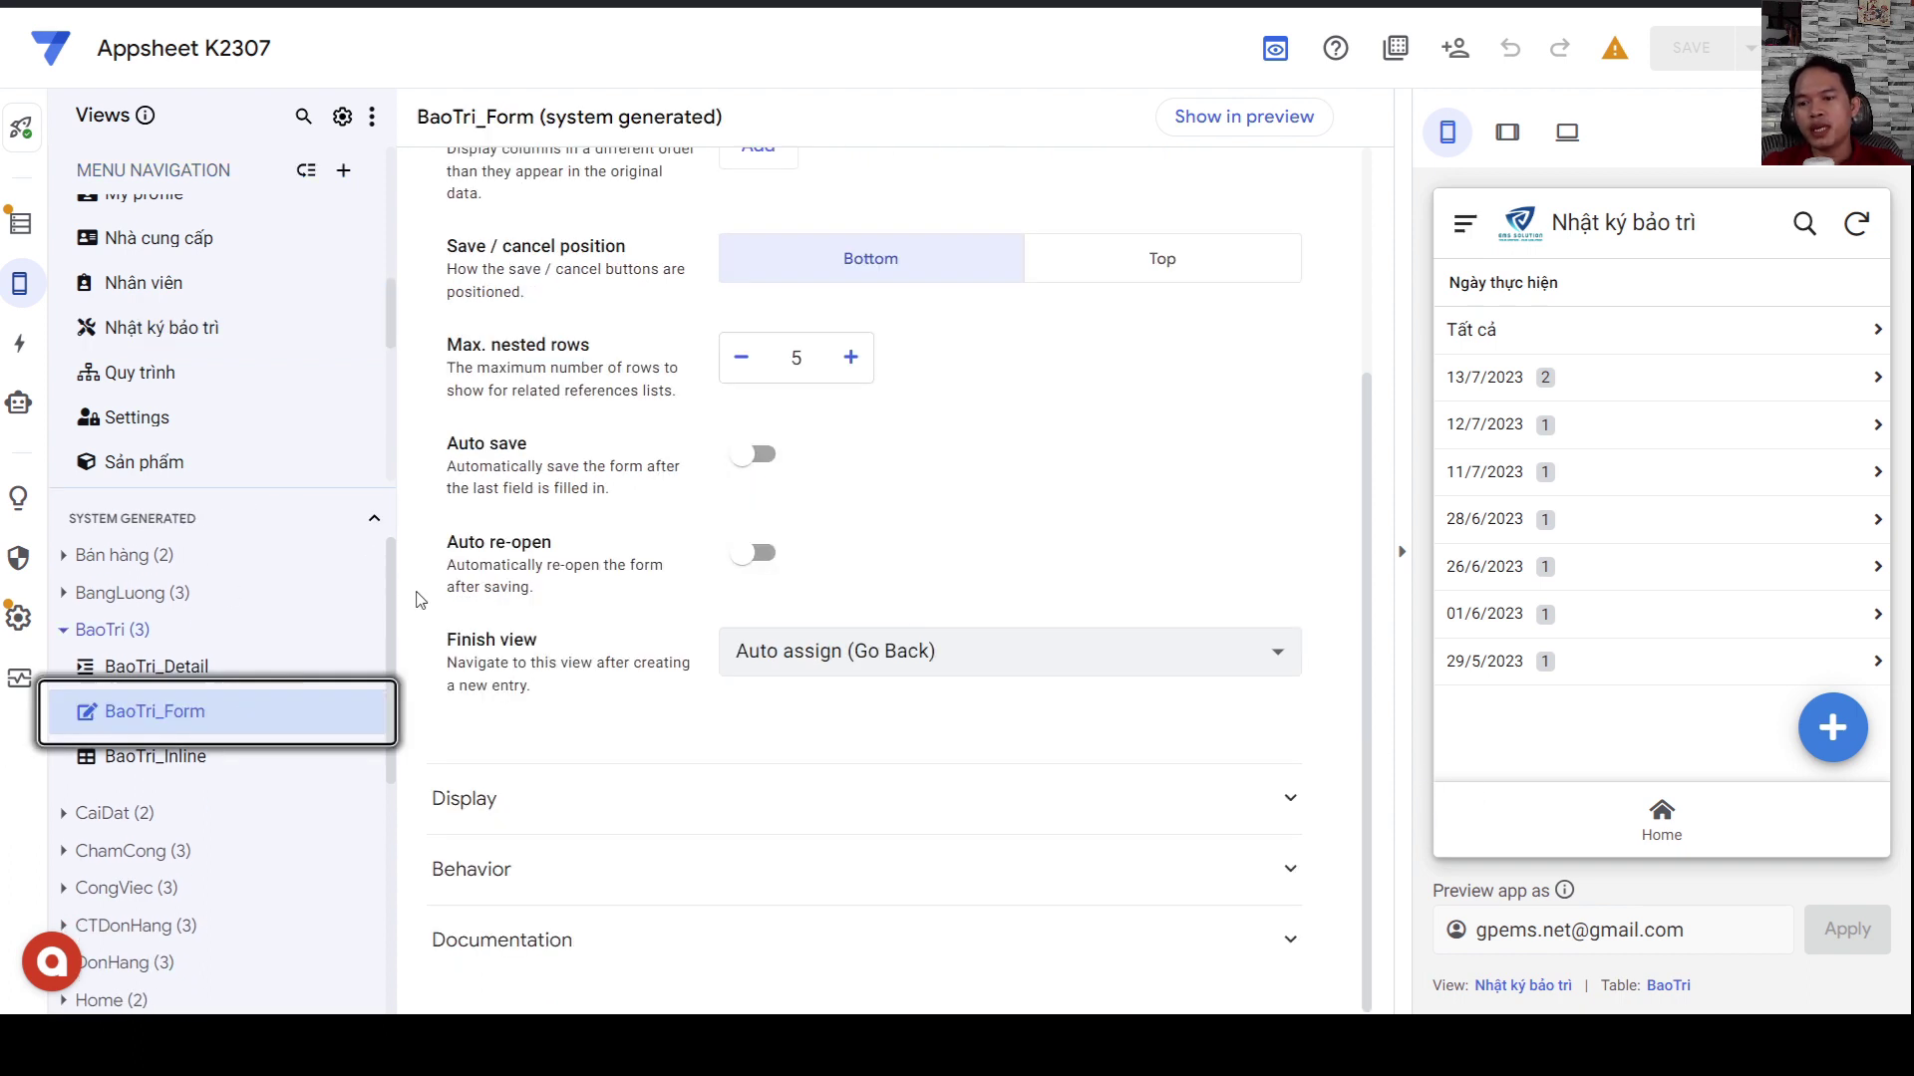
scroll(755, 519, up, 3)
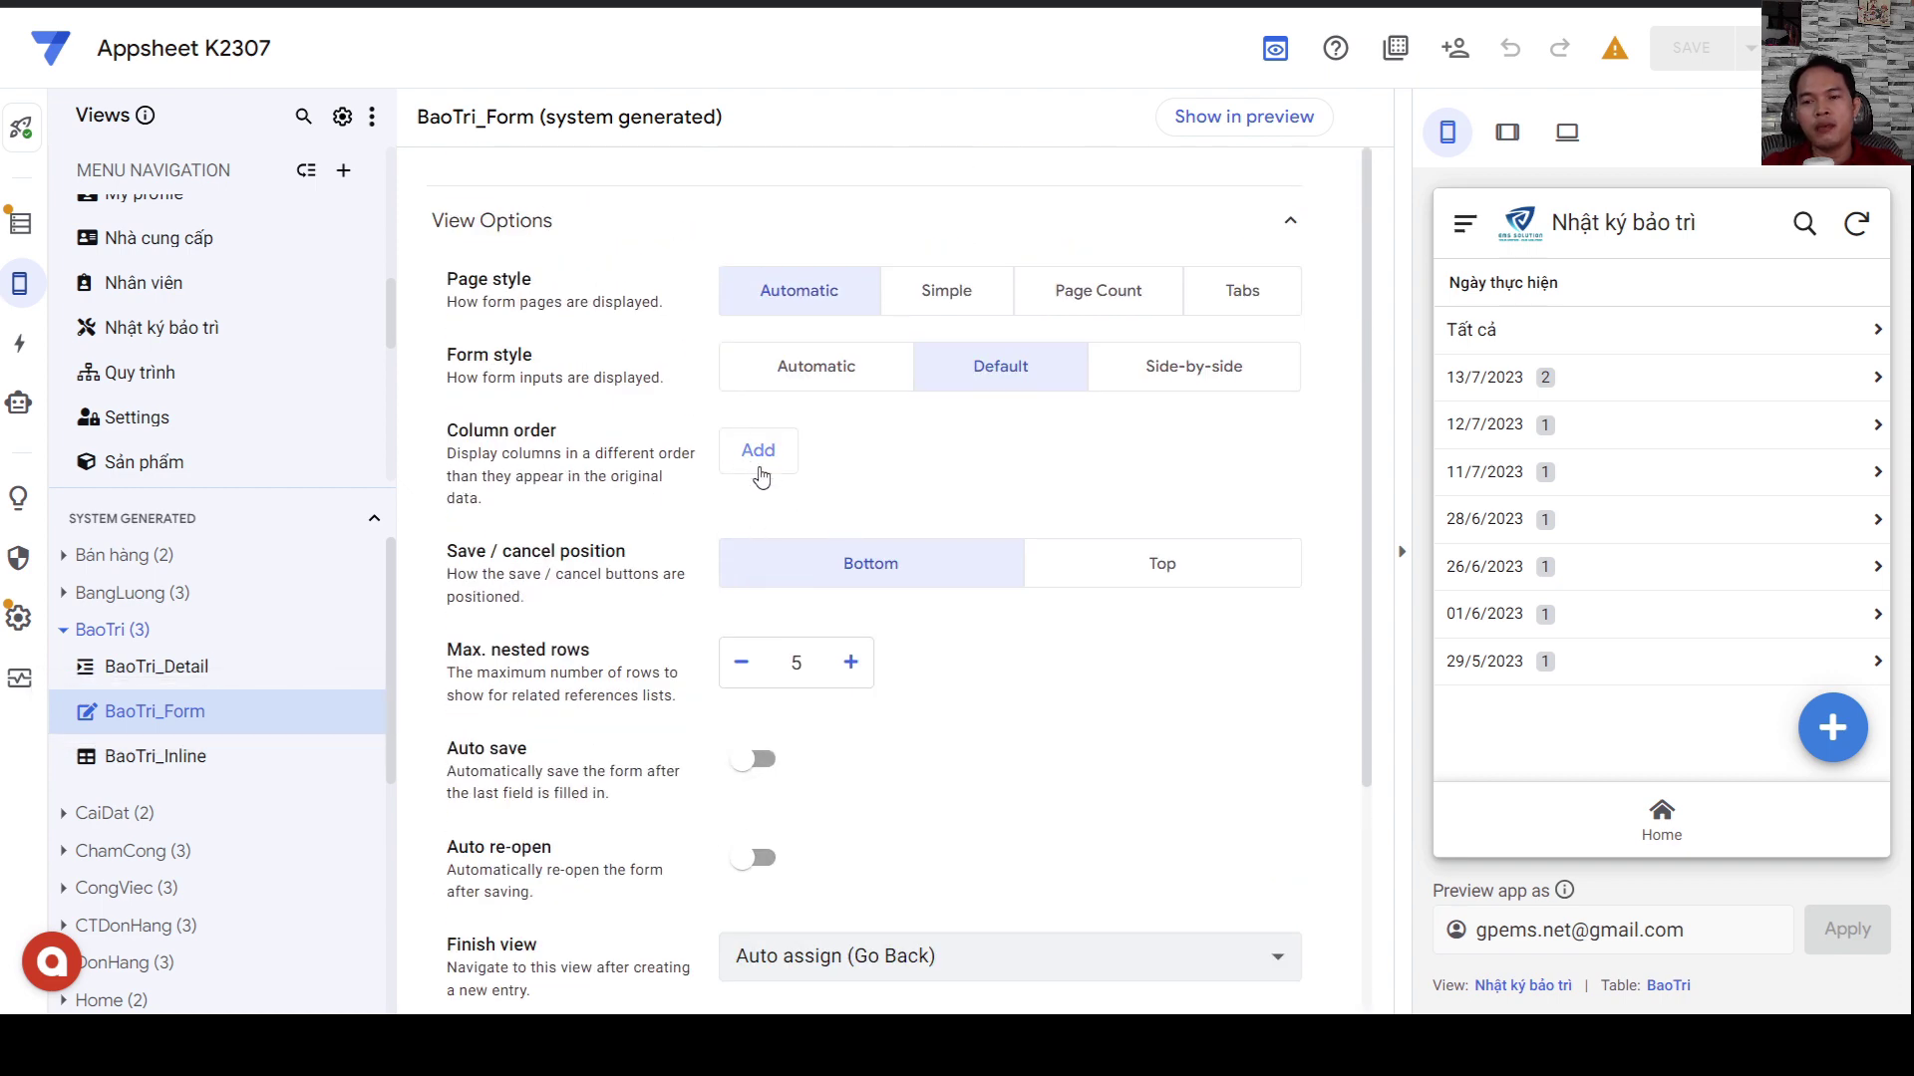
click(1817, 729)
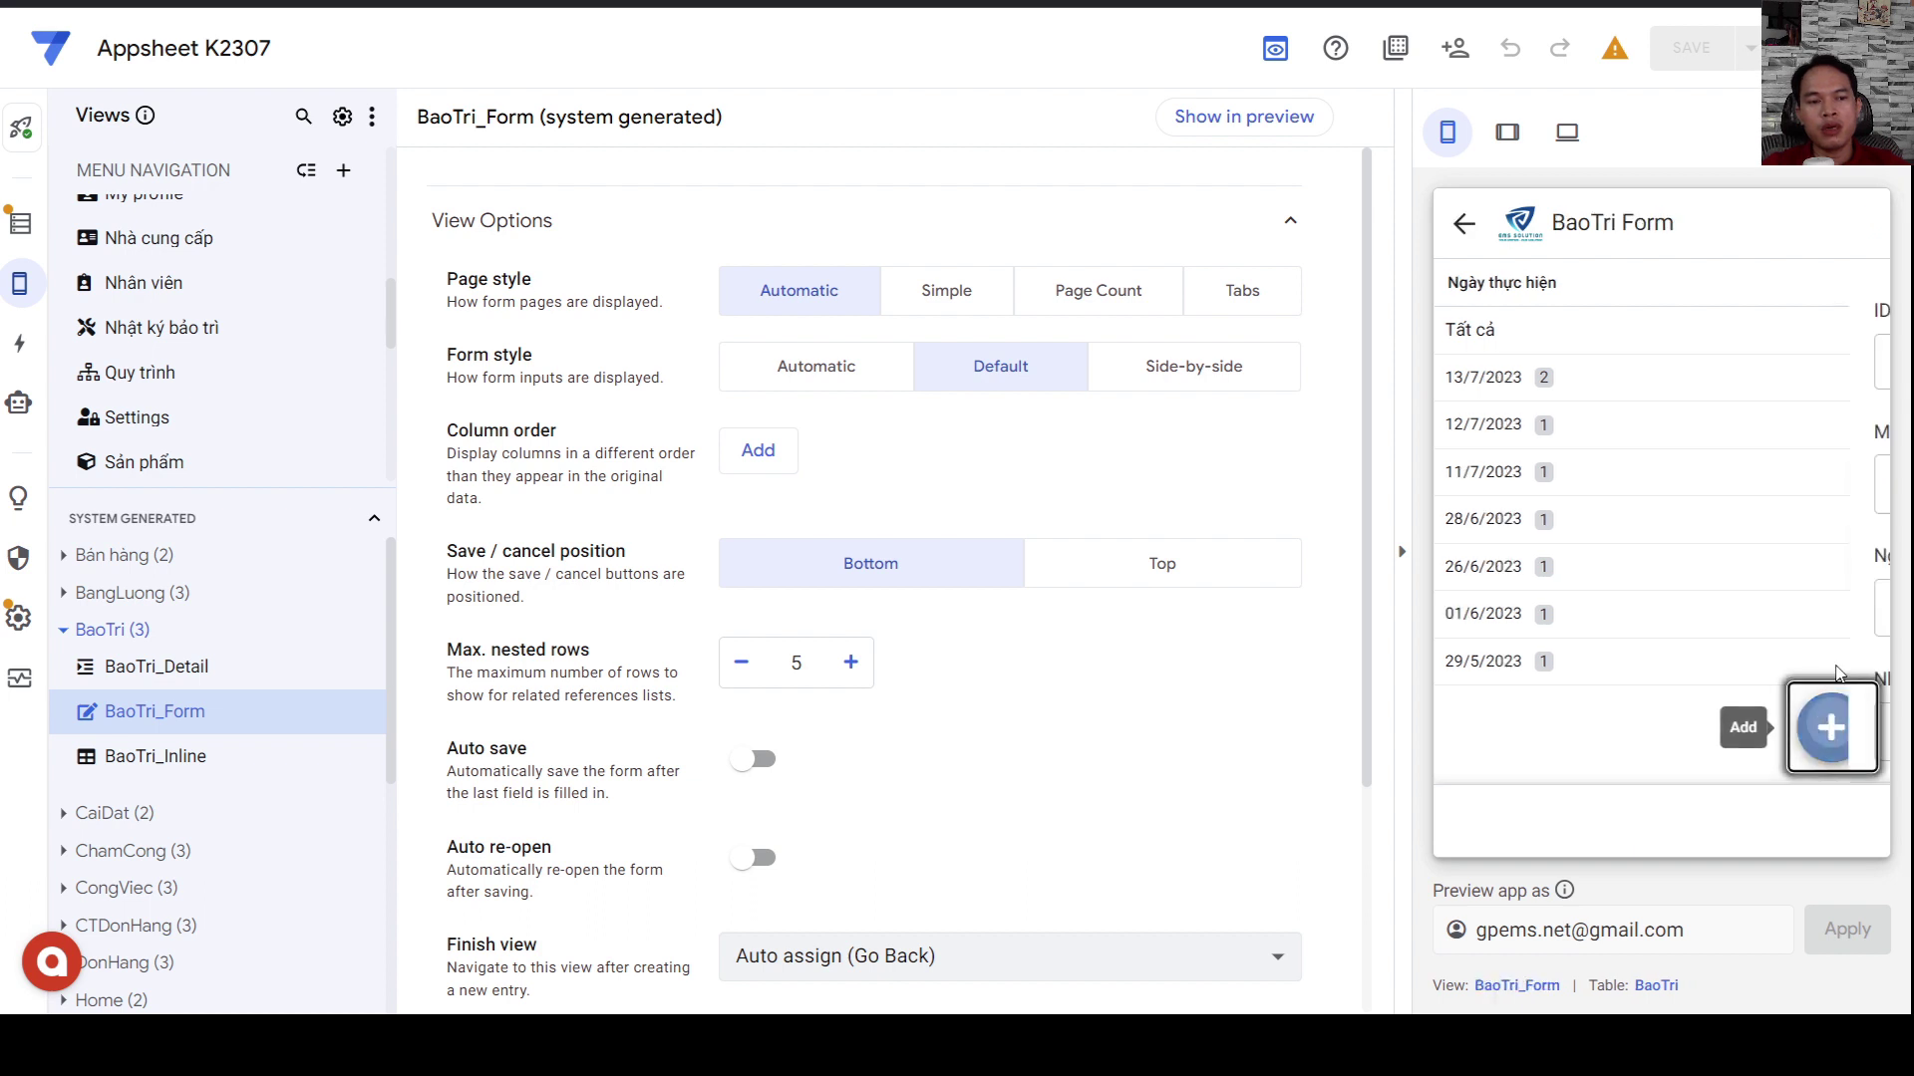
scroll(1694, 499, down, 5)
scroll(1672, 569, down, 5)
scroll(1672, 570, down, 3)
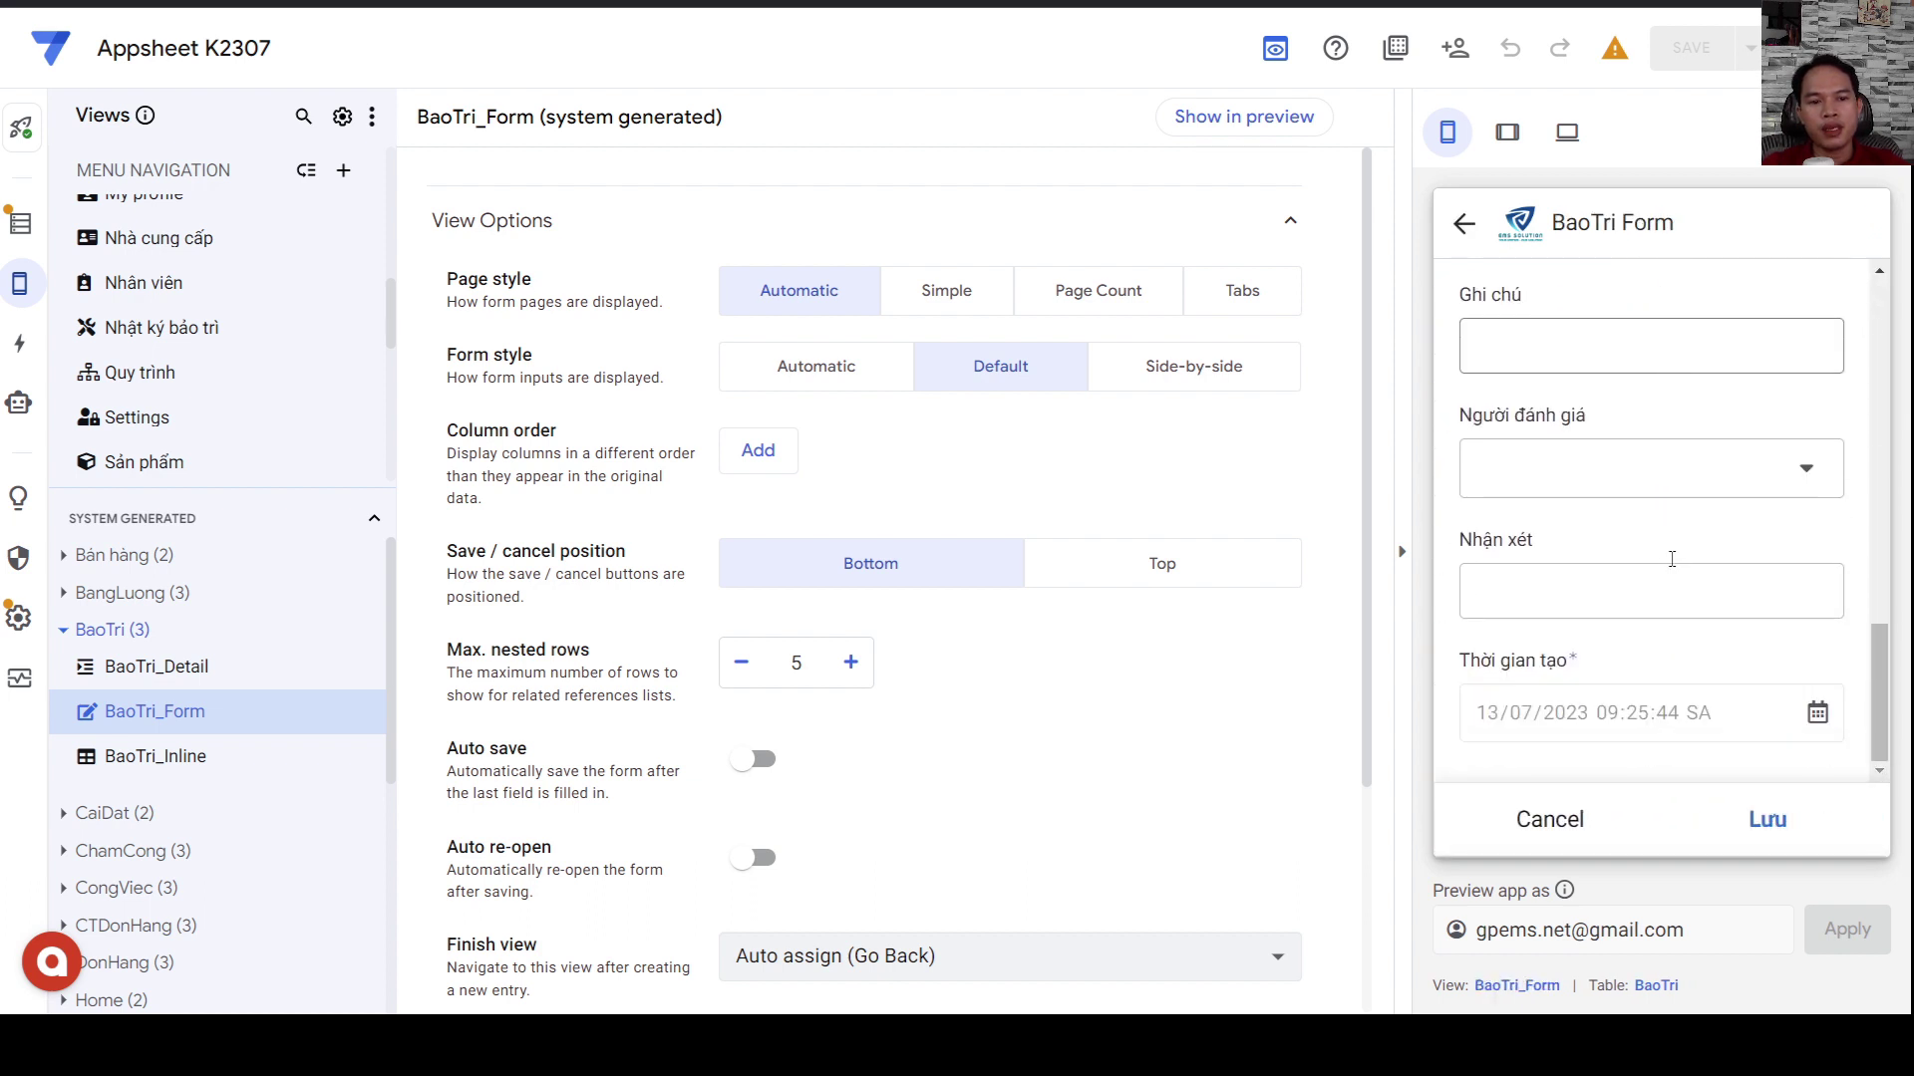
scroll(1671, 569, up, 5)
scroll(1673, 566, up, 5)
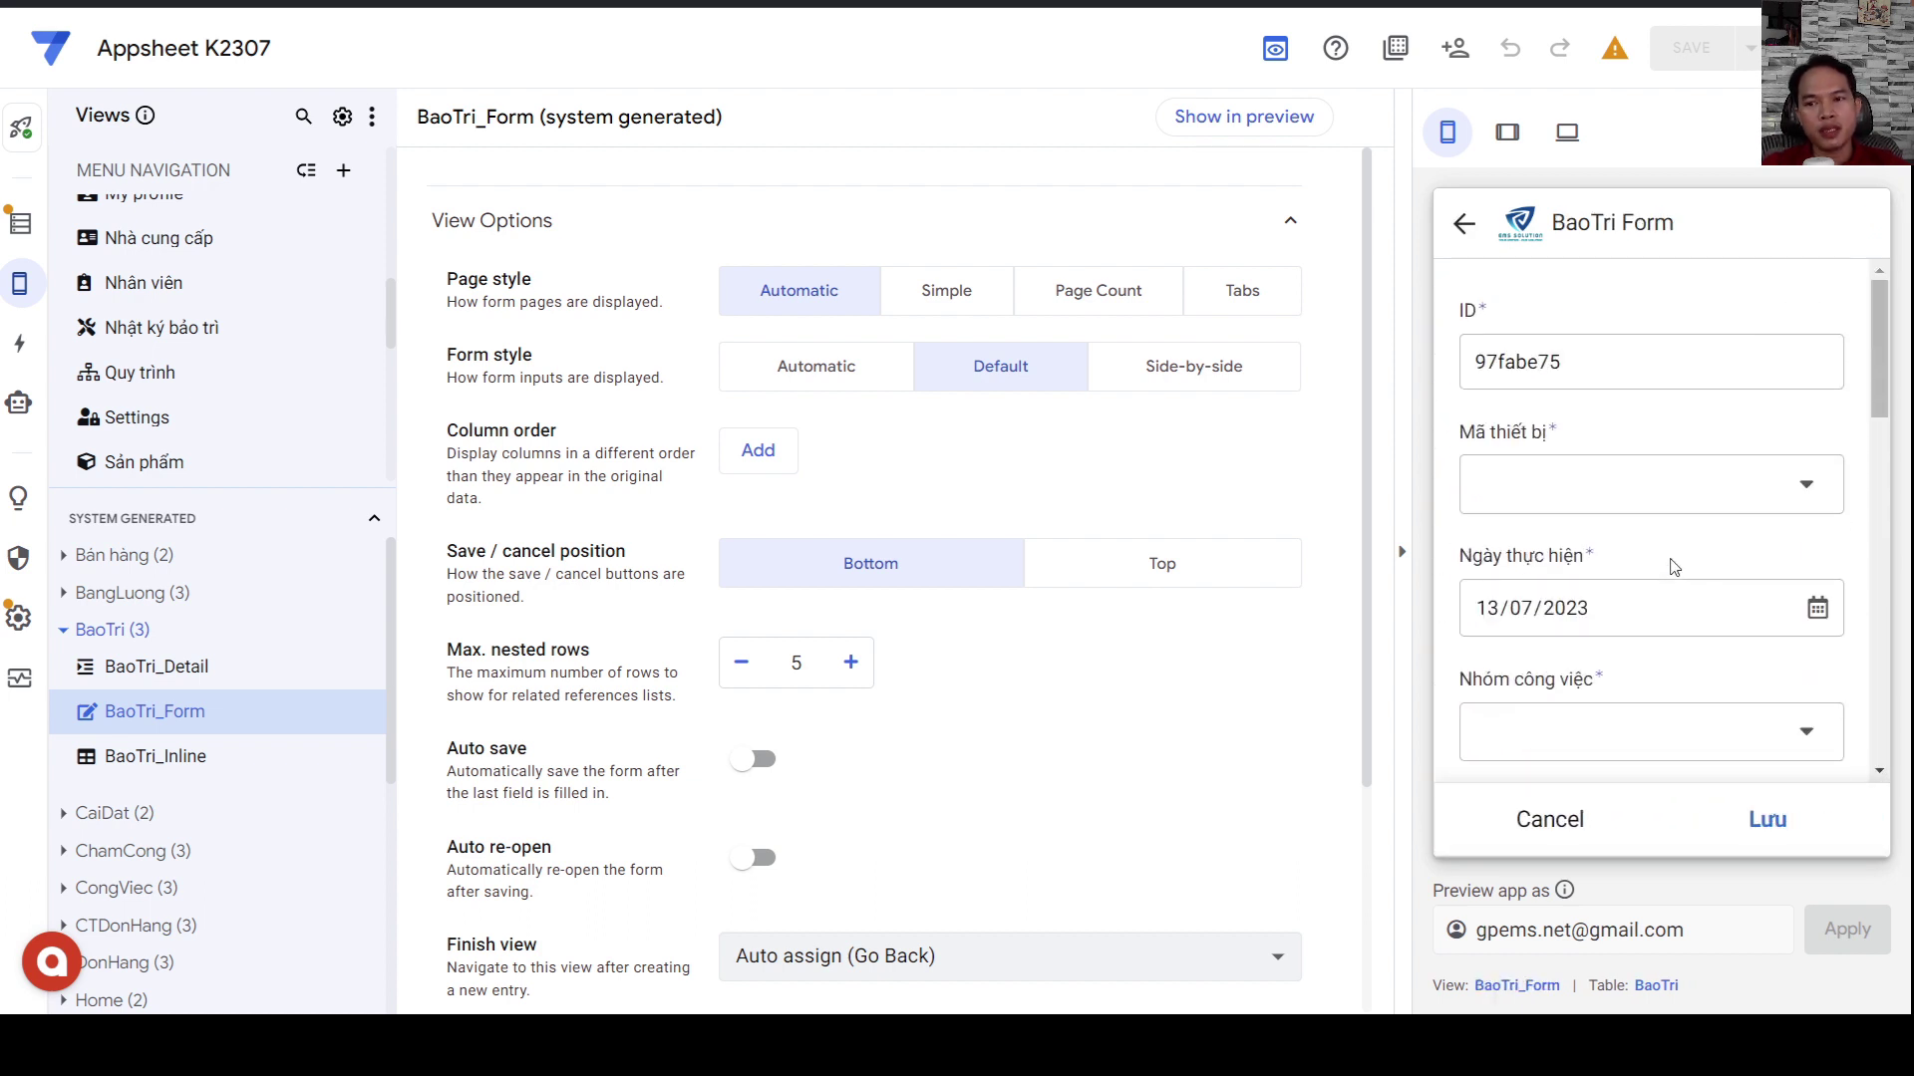
scroll(308, 371, up, 5)
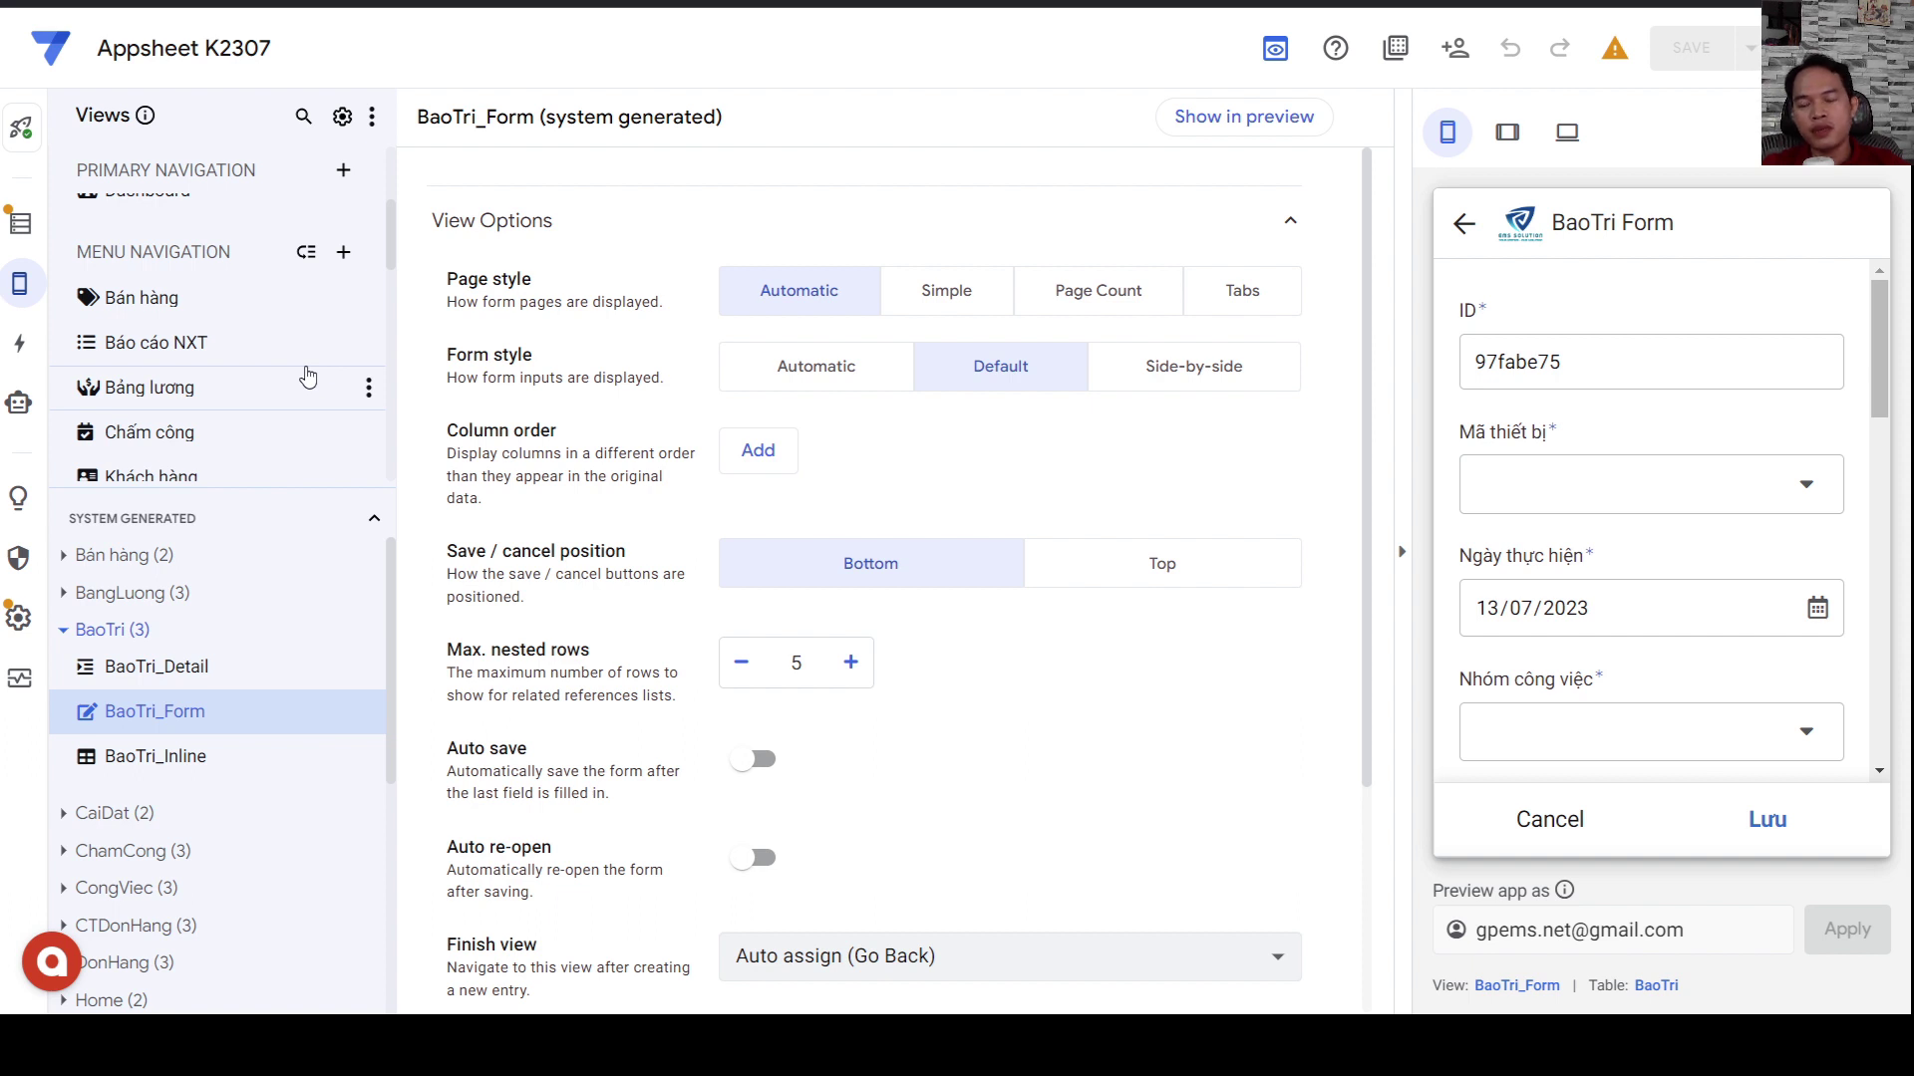
click(10, 354)
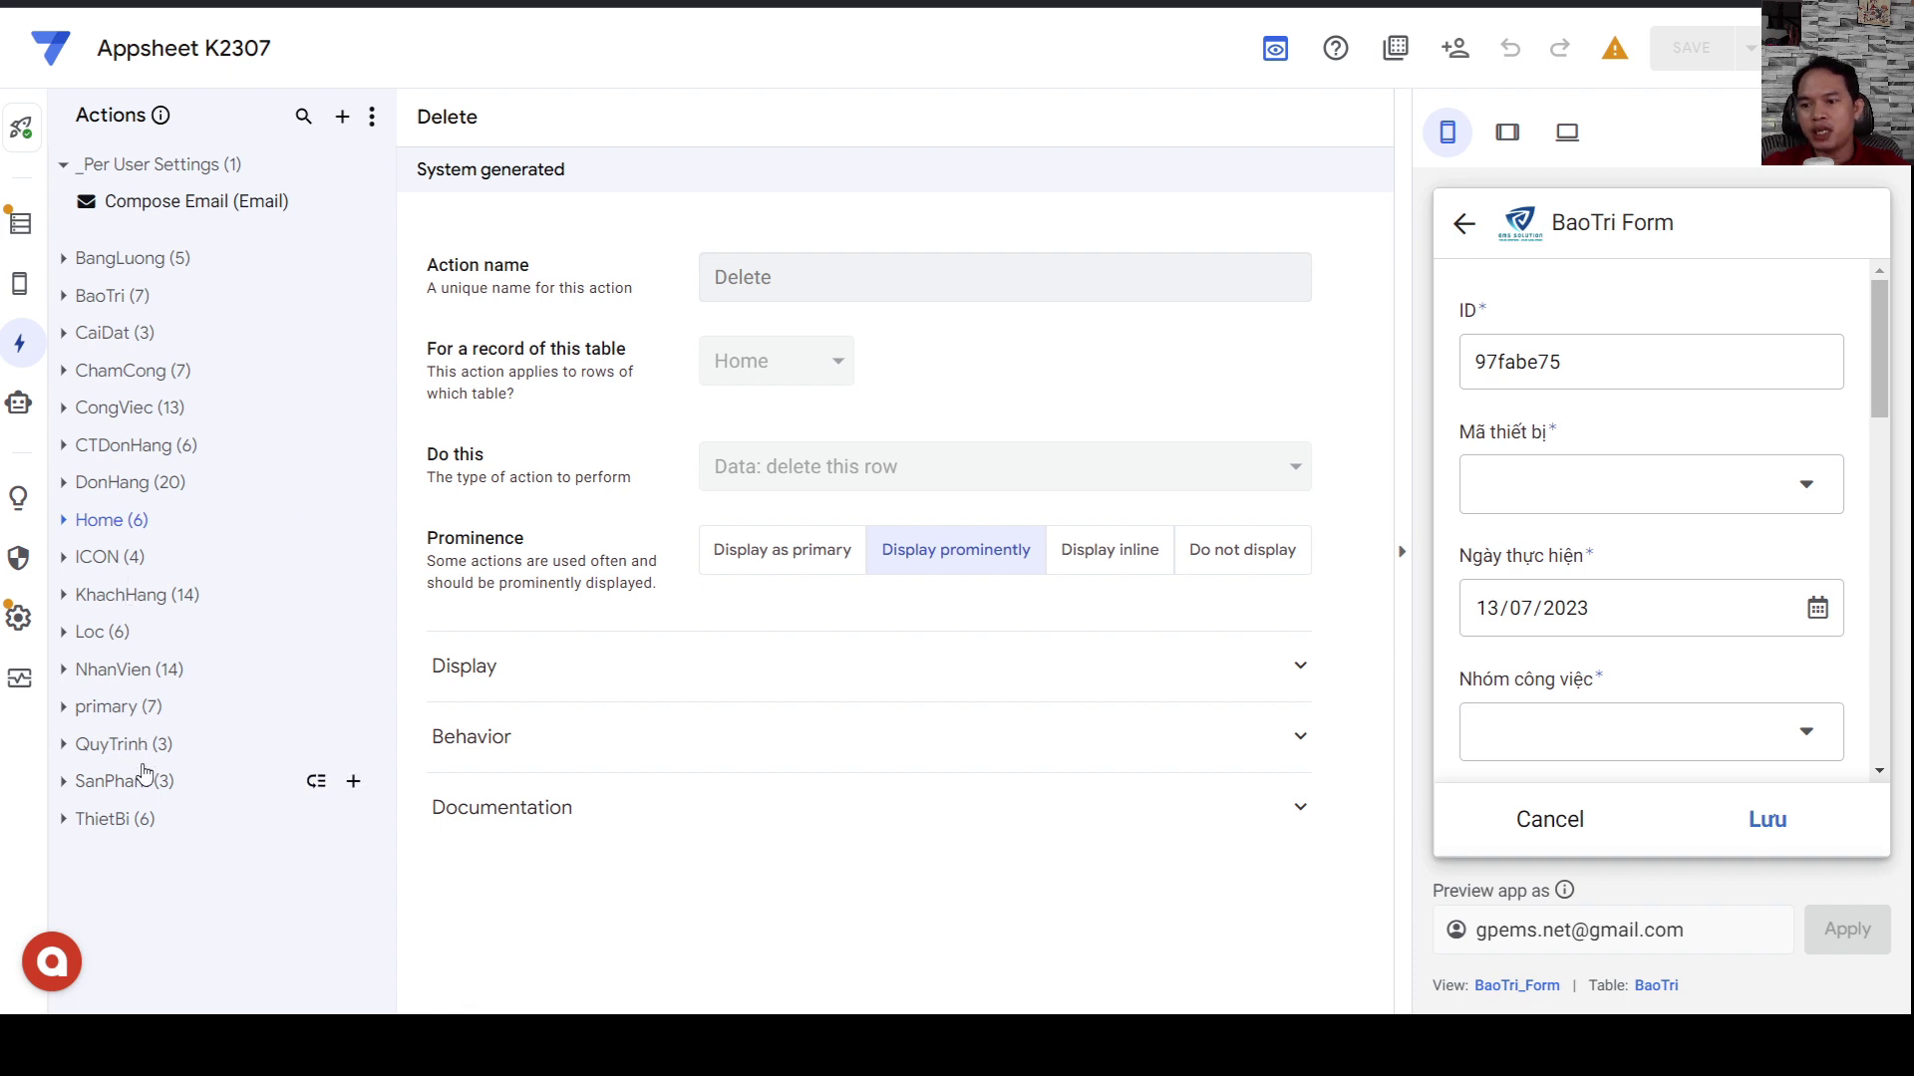
Open ThietBi's '1. Thêm nhật ký bảo trì' action and keep Nhóm công việc as 'Bảo trì định kỳ'
click(137, 818)
scroll(296, 485, down, 1)
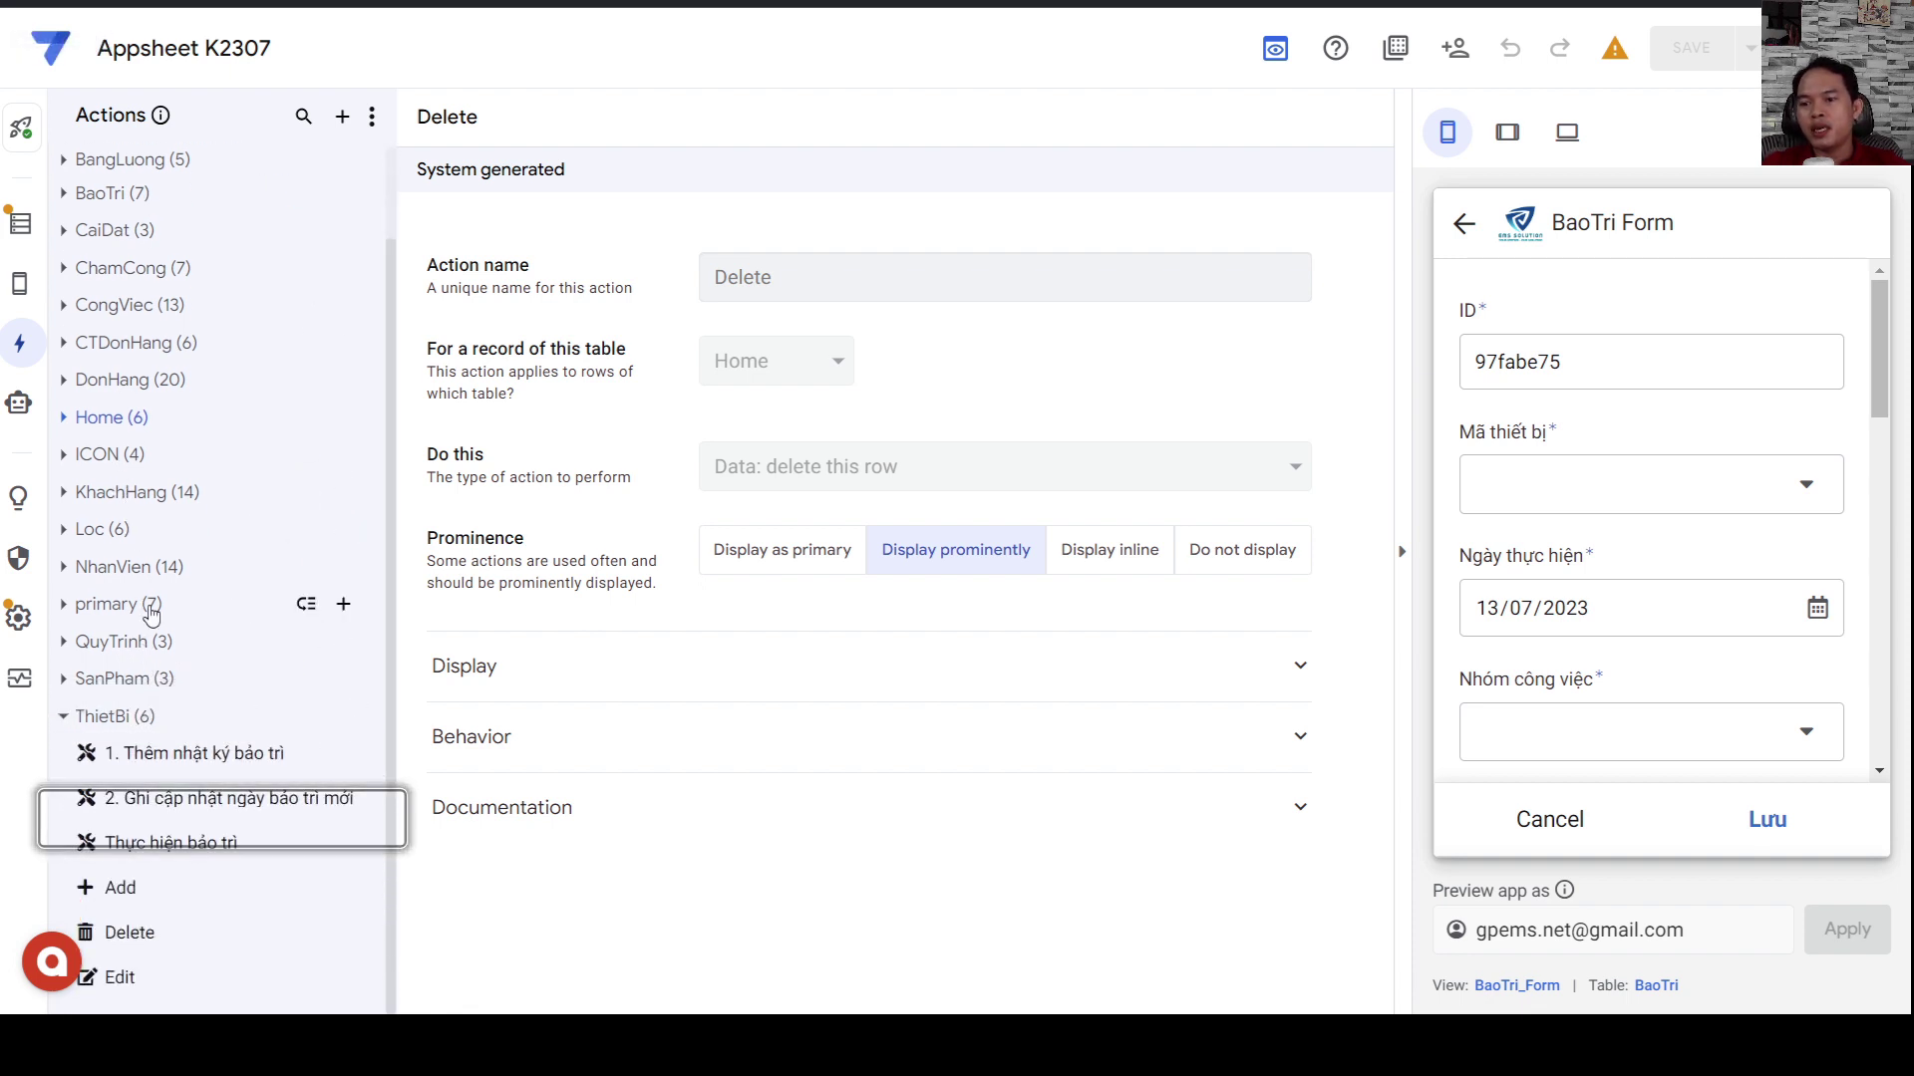
click(178, 779)
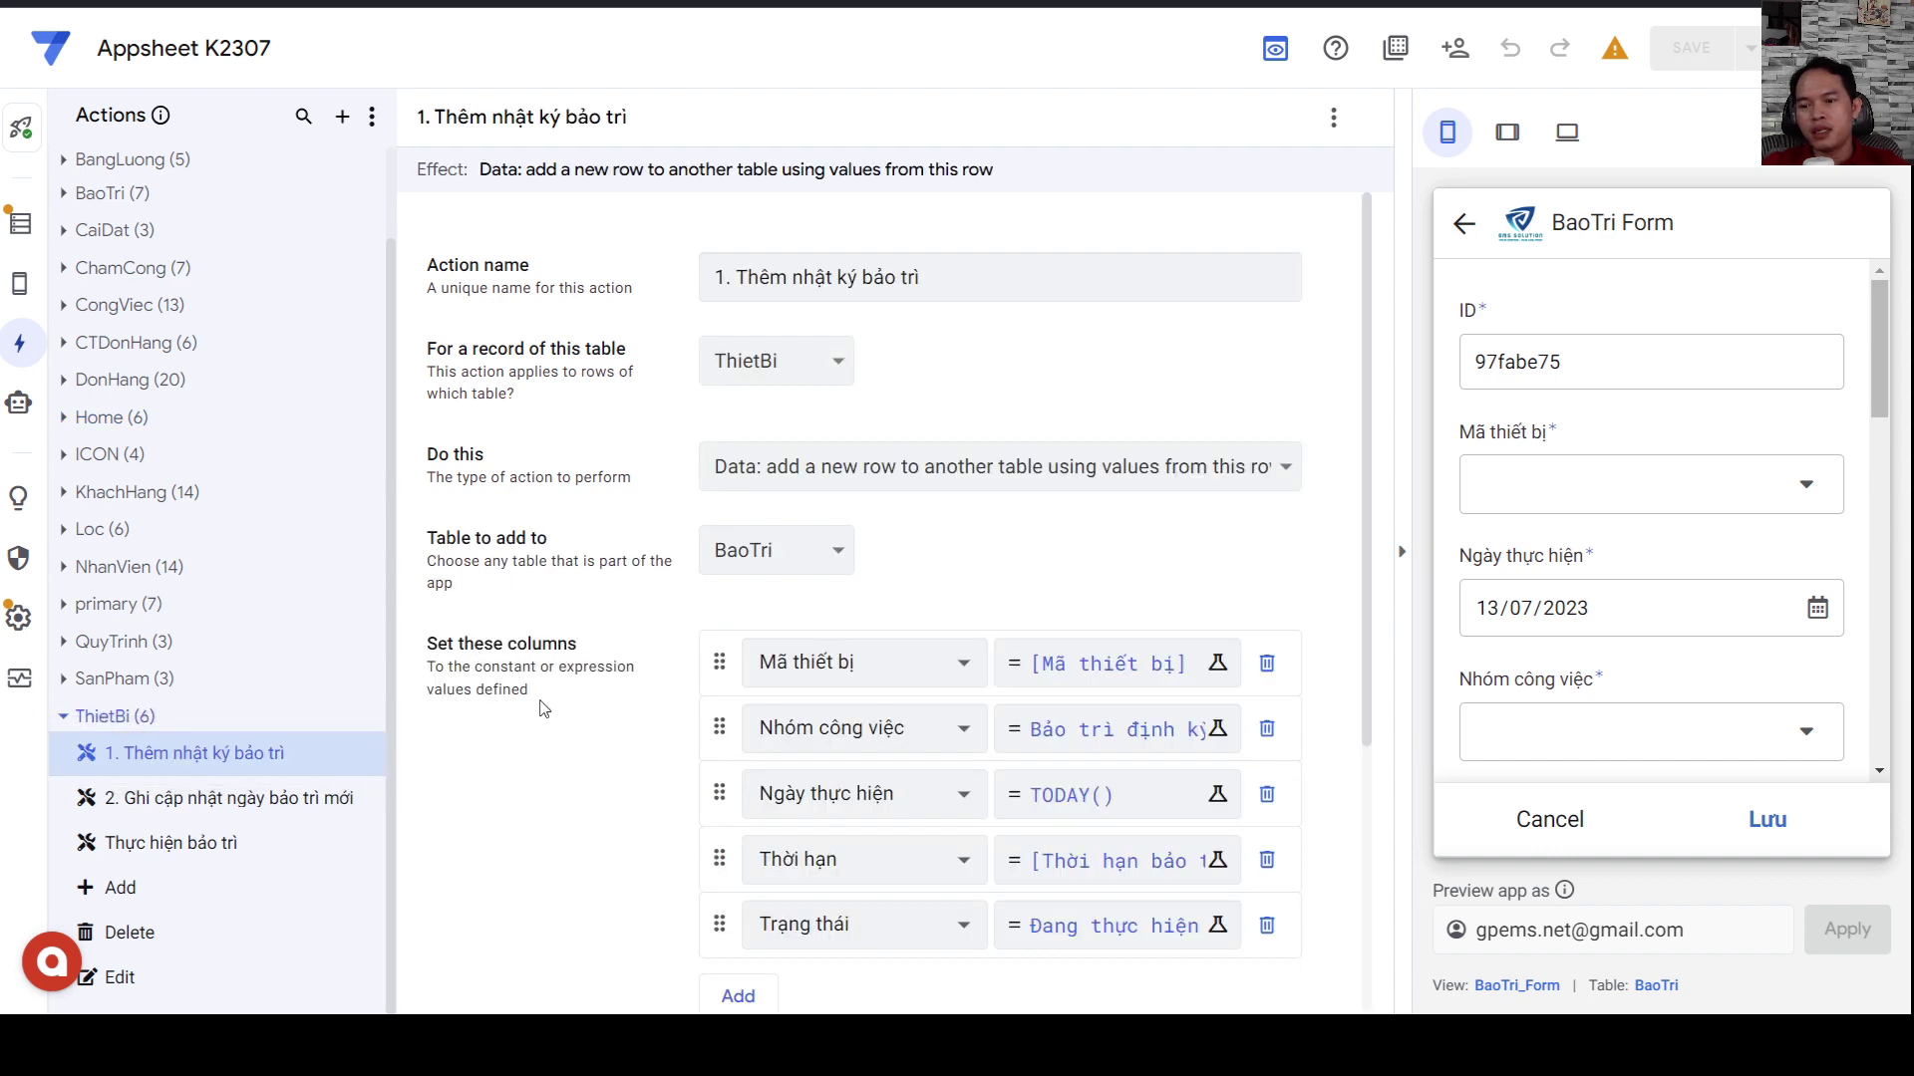
scroll(565, 663, down, 1)
scroll(565, 663, up, 1)
scroll(1113, 535, down, 1)
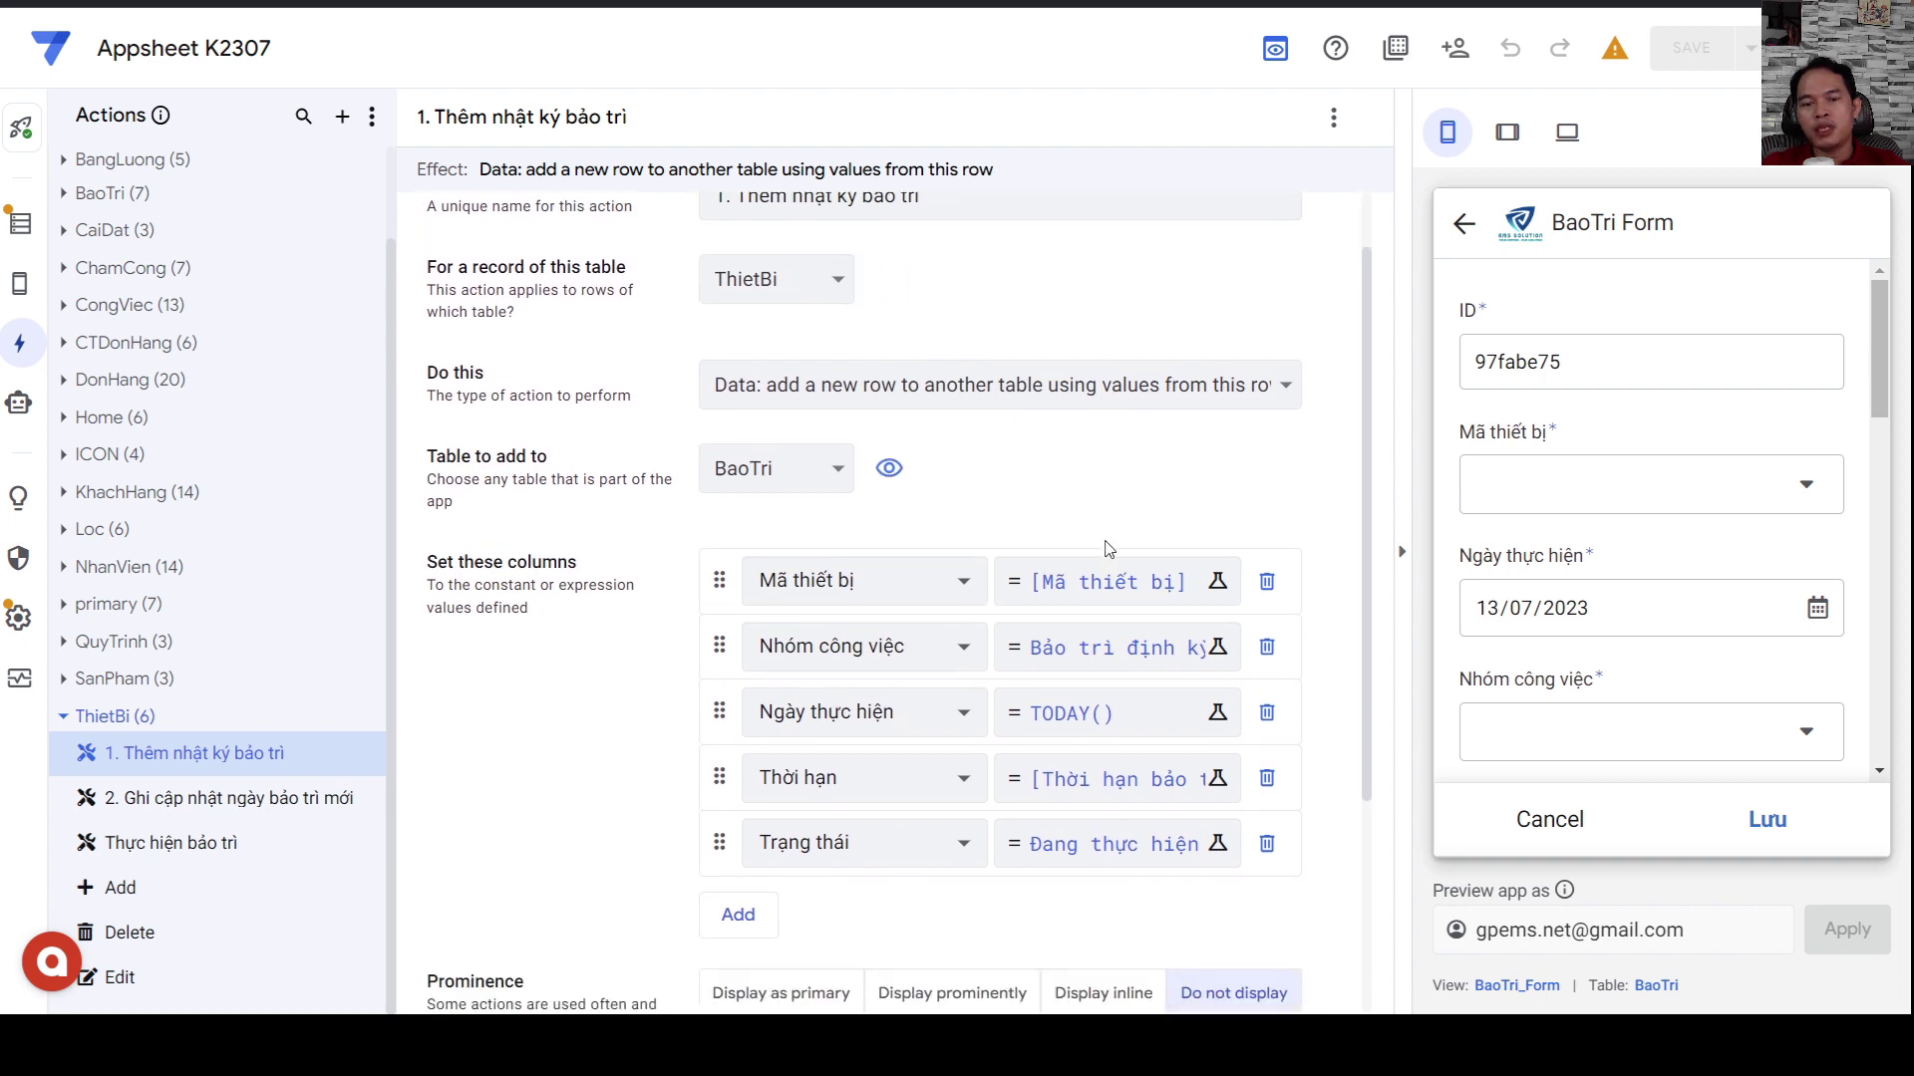
scroll(1045, 430, up, 1)
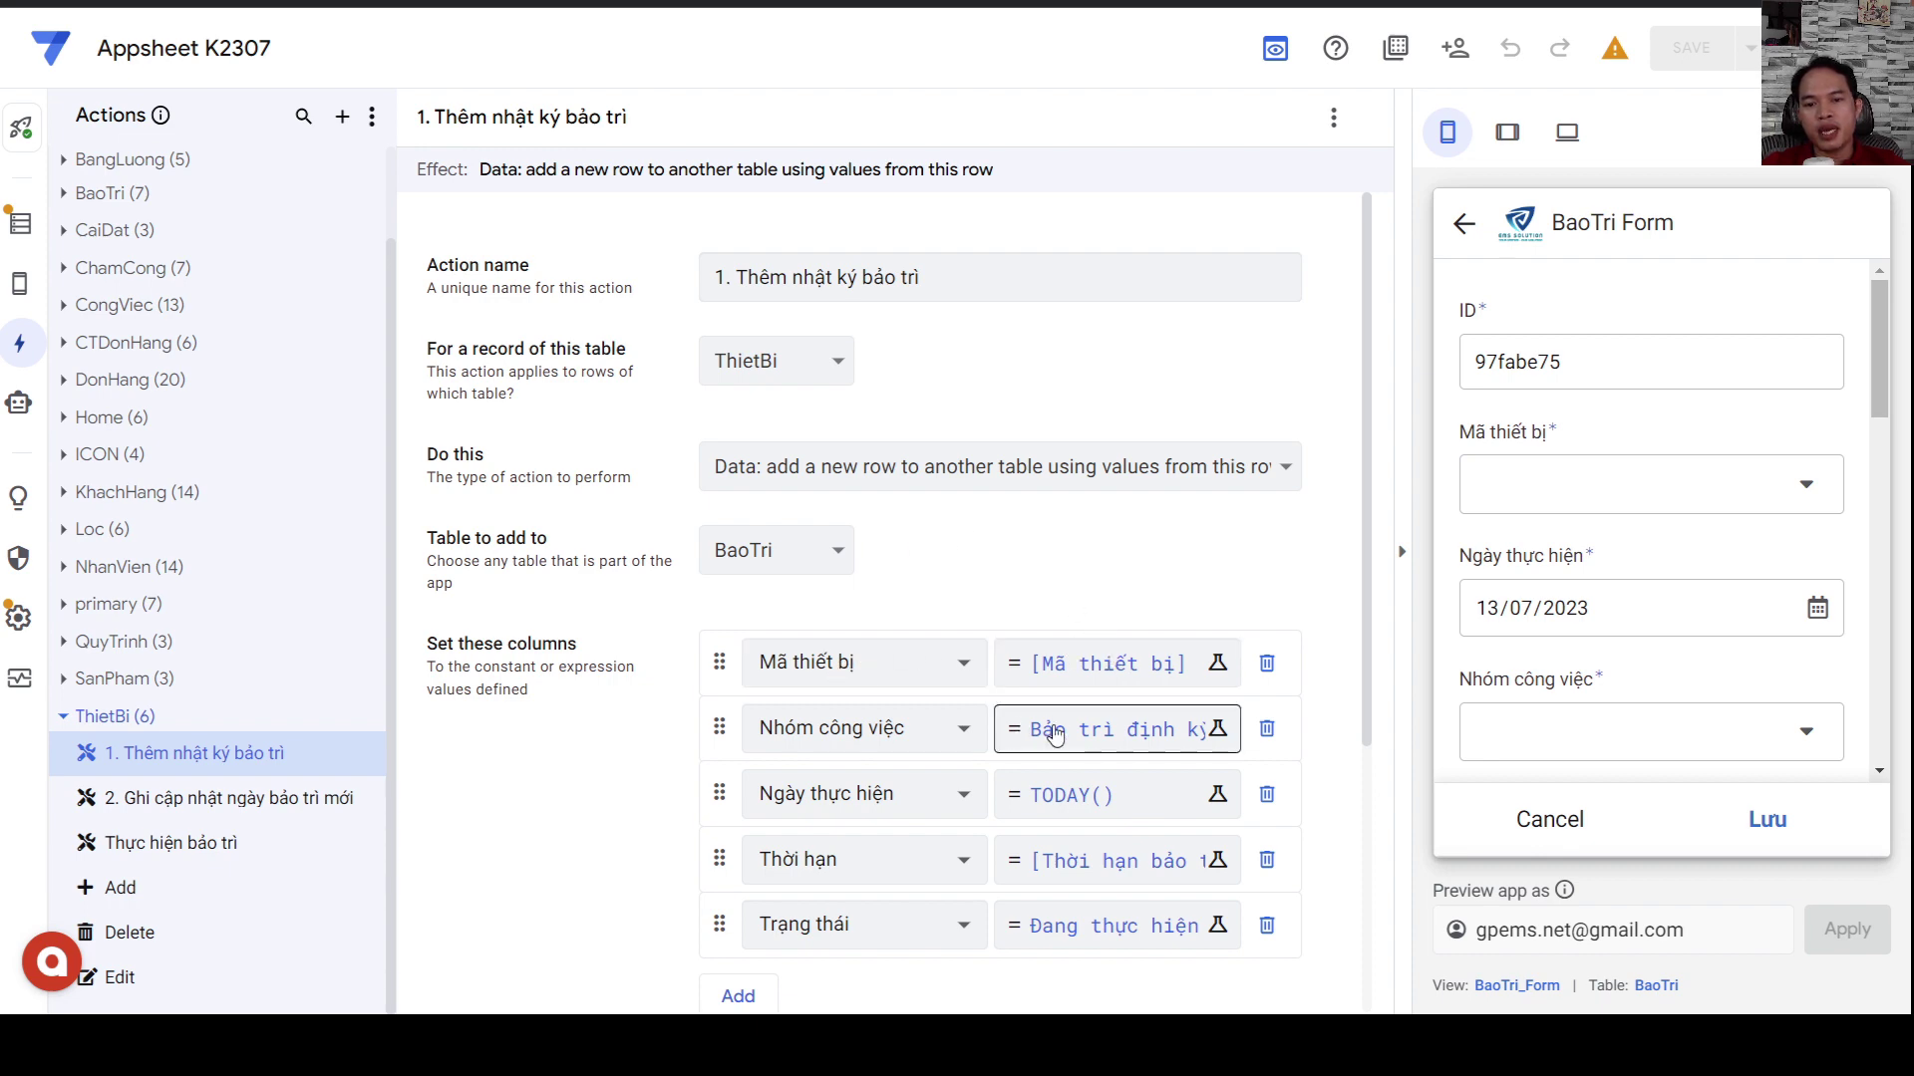
click(1096, 729)
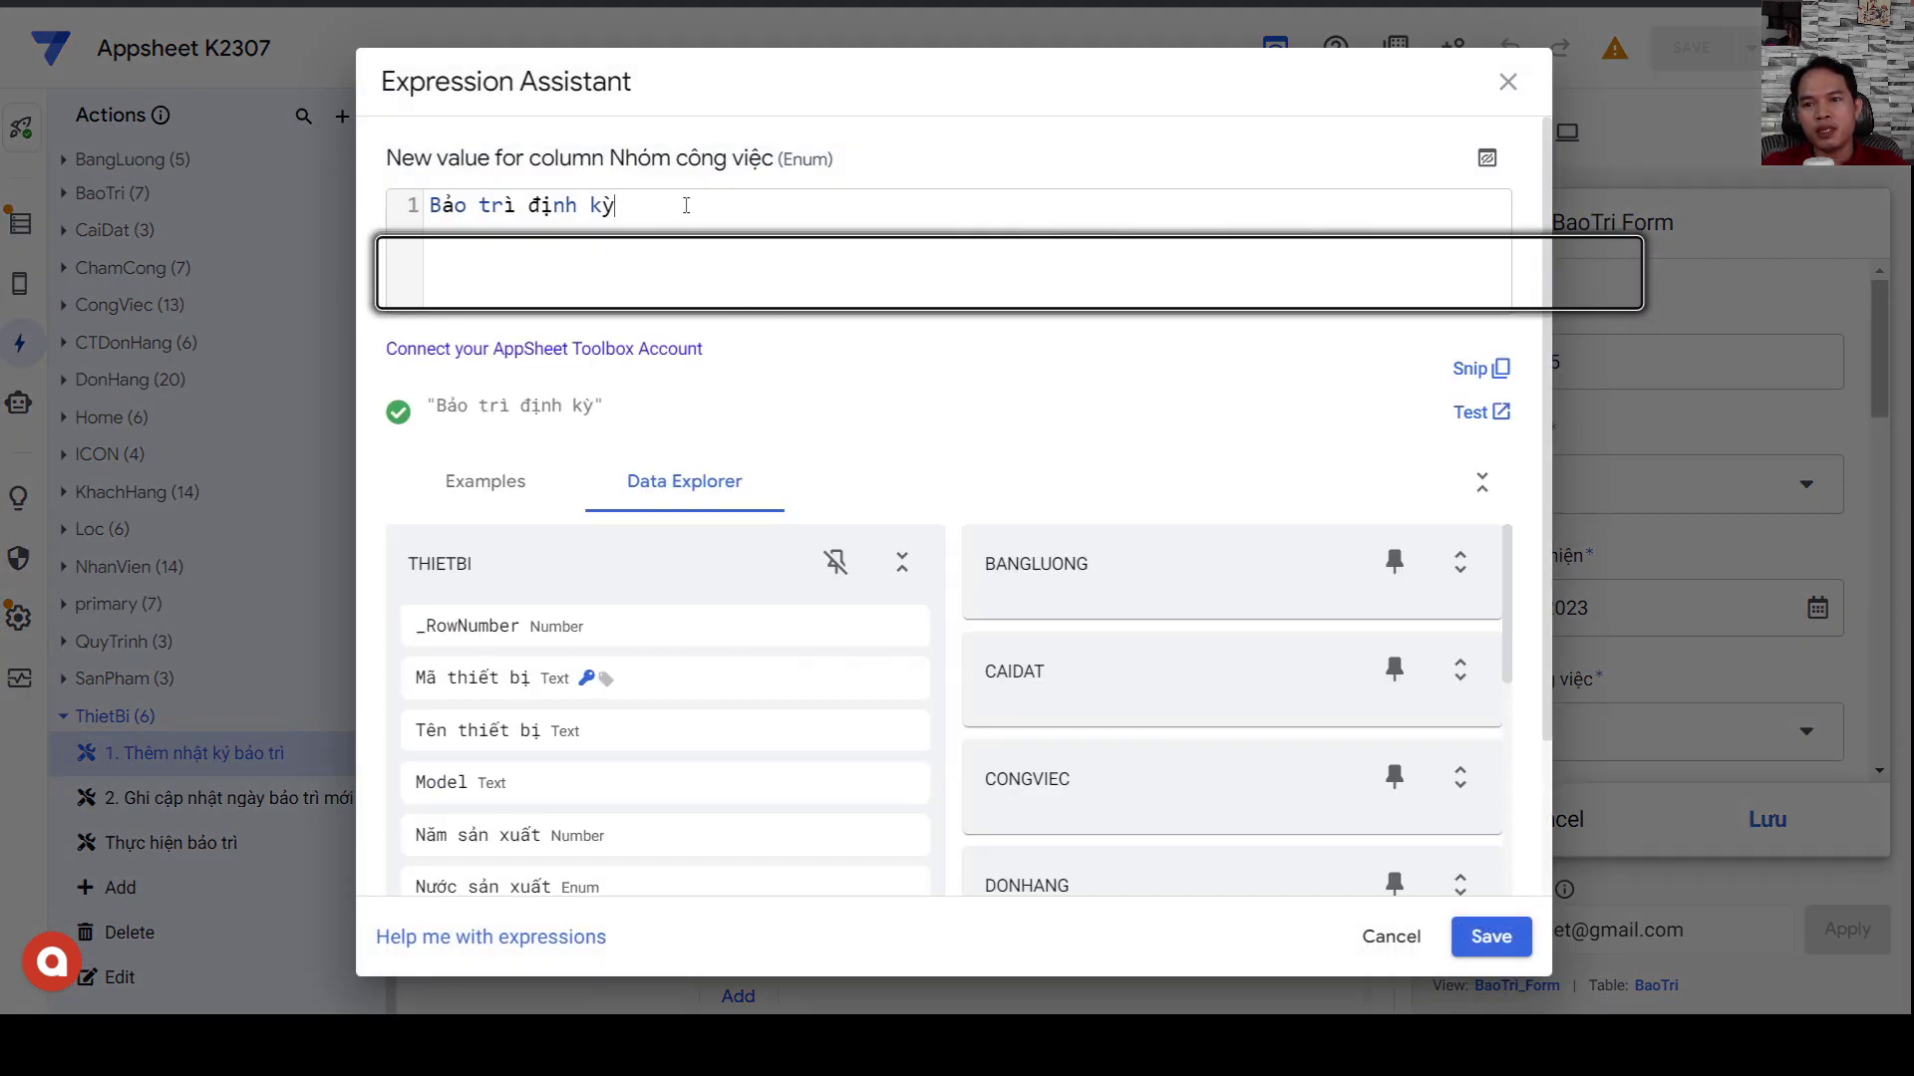
click(1489, 934)
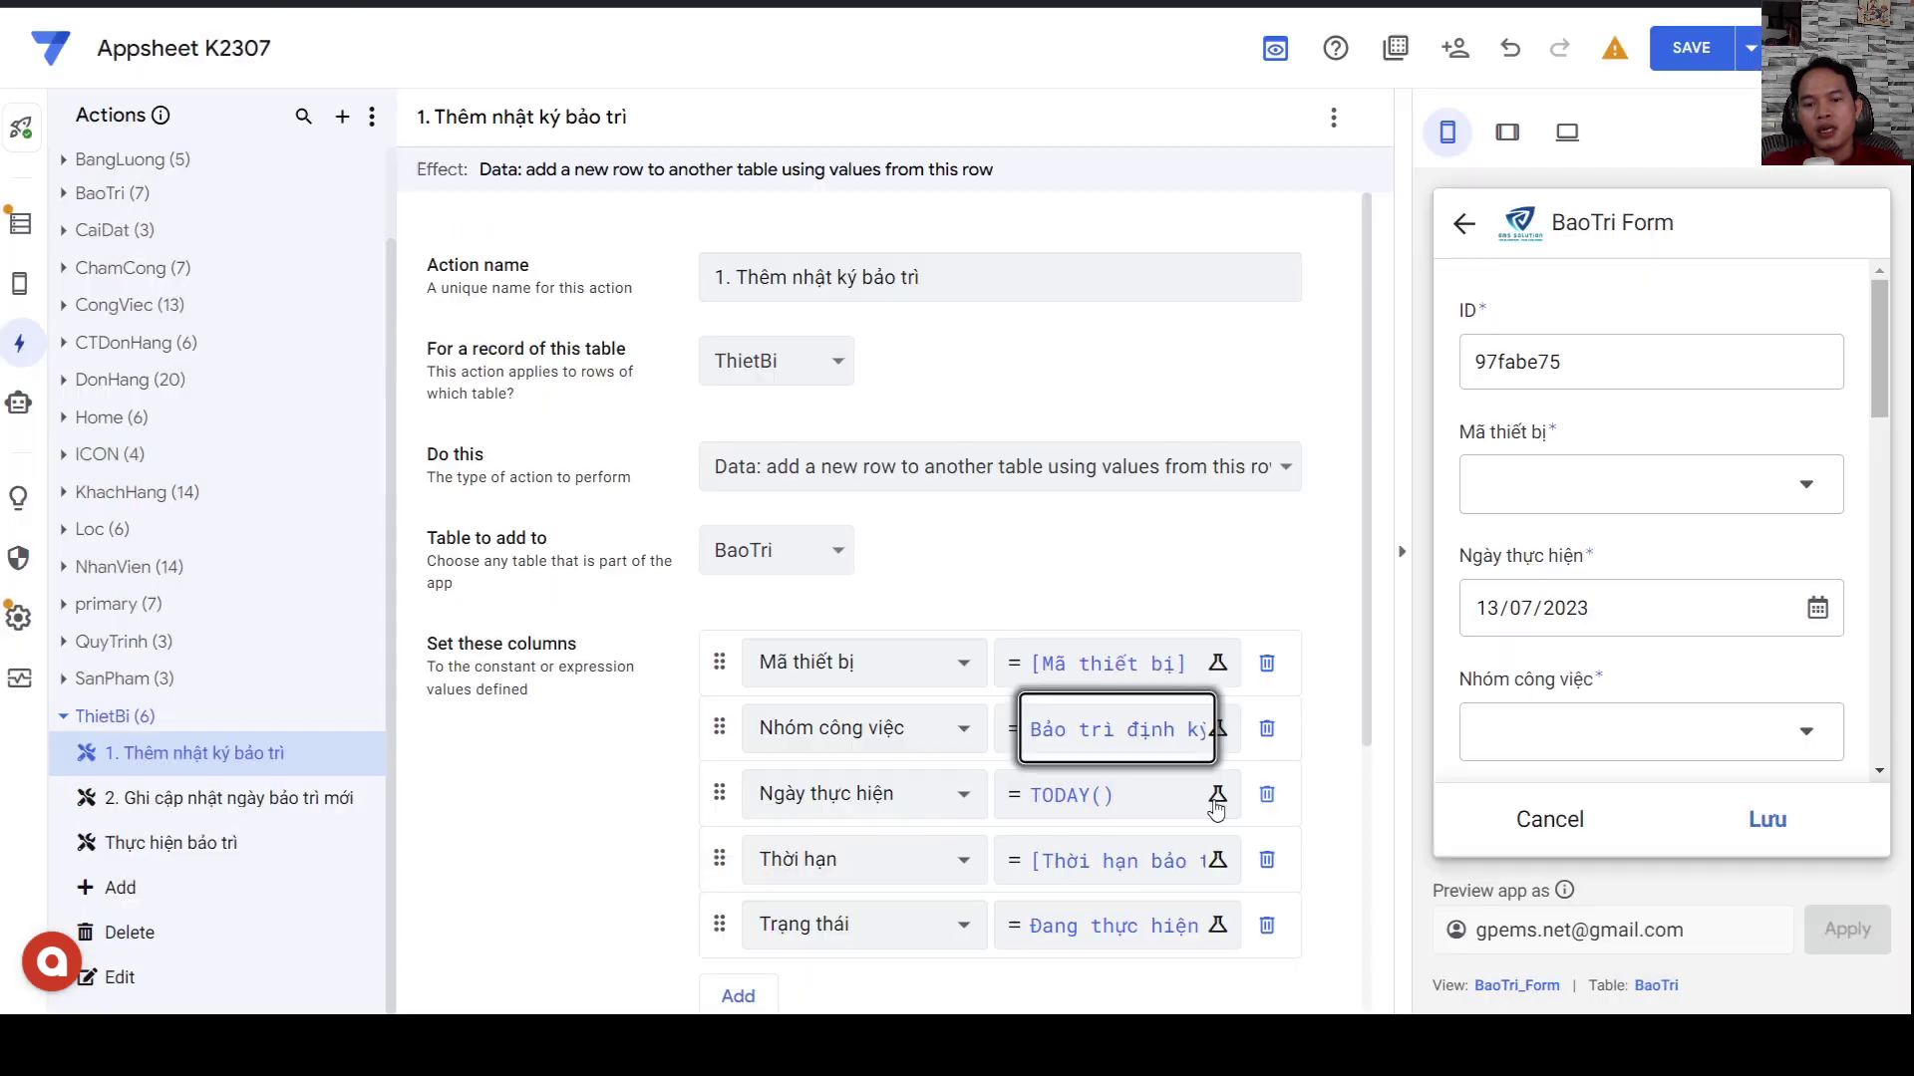
scroll(1116, 808, down, 1)
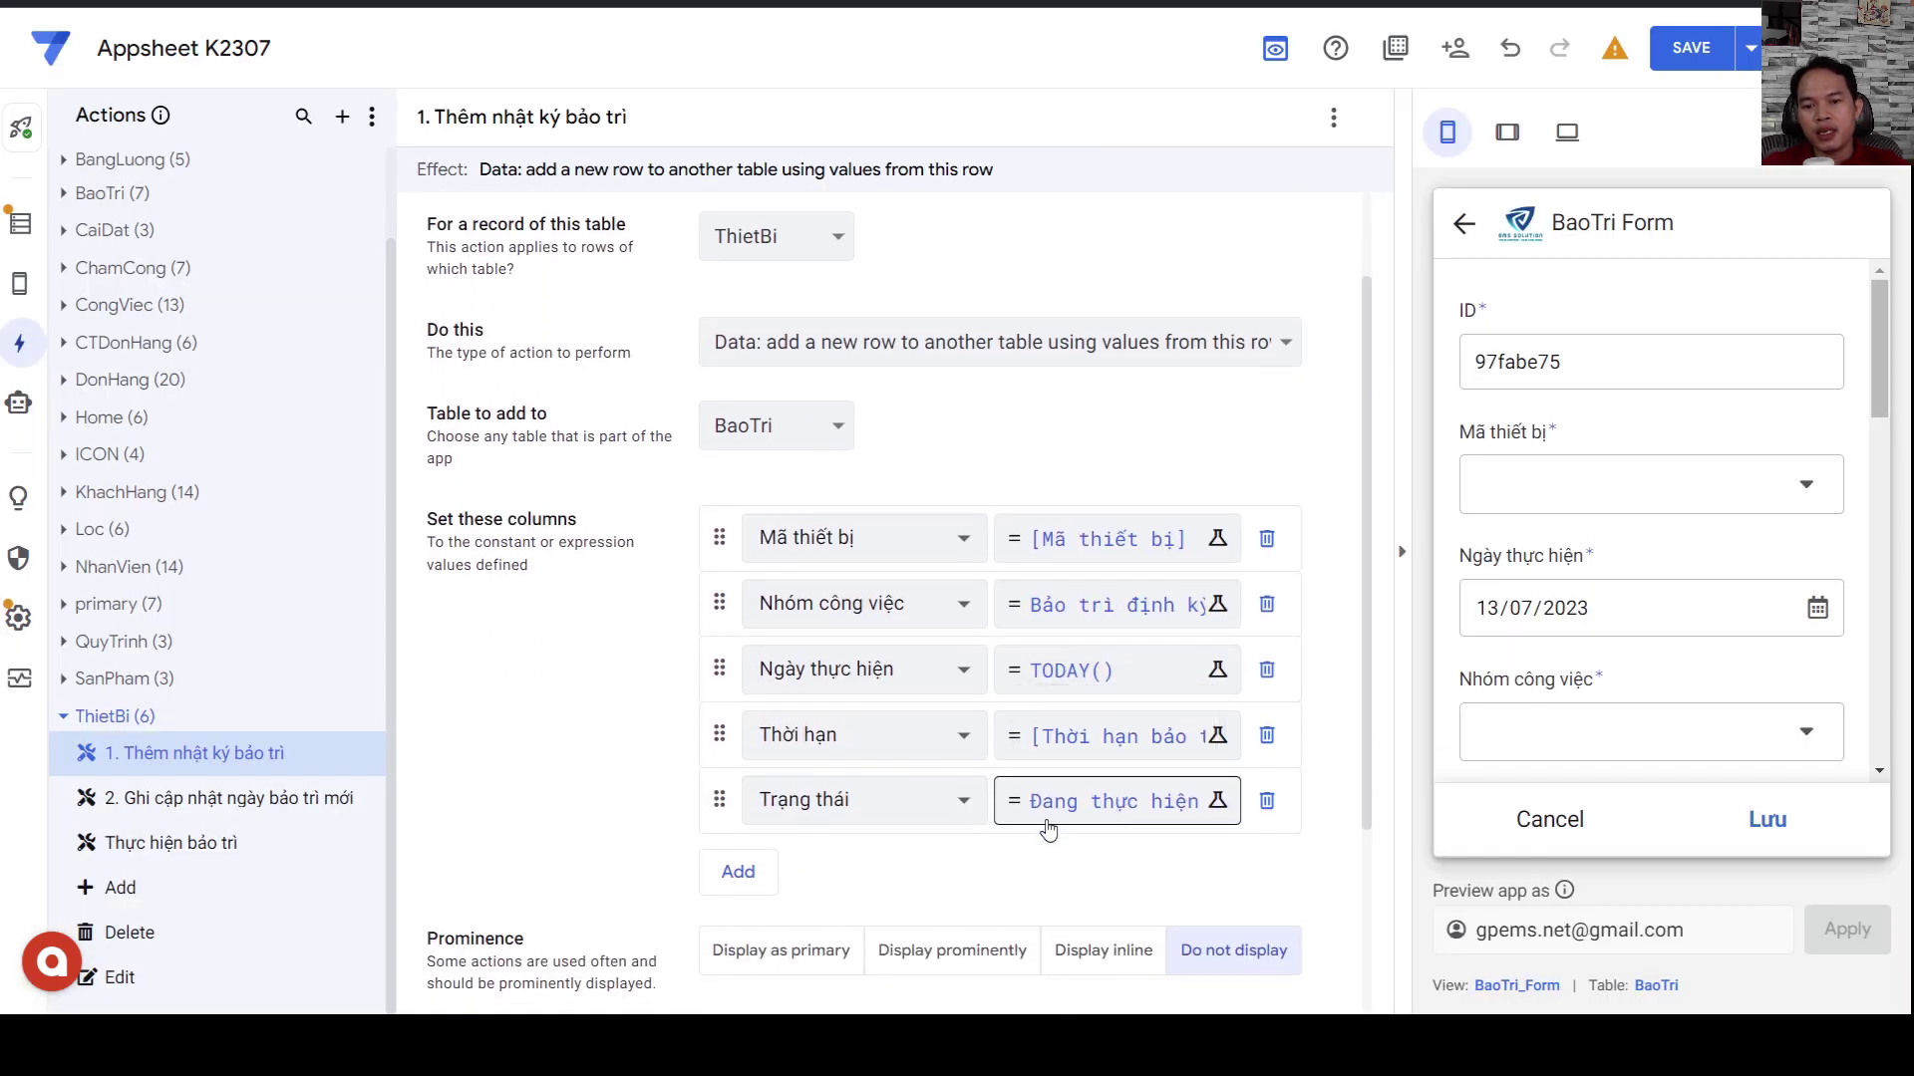
Add a third column assignment to the action, targeting Nội dung công việc
click(719, 869)
drag(718, 869, 817, 678)
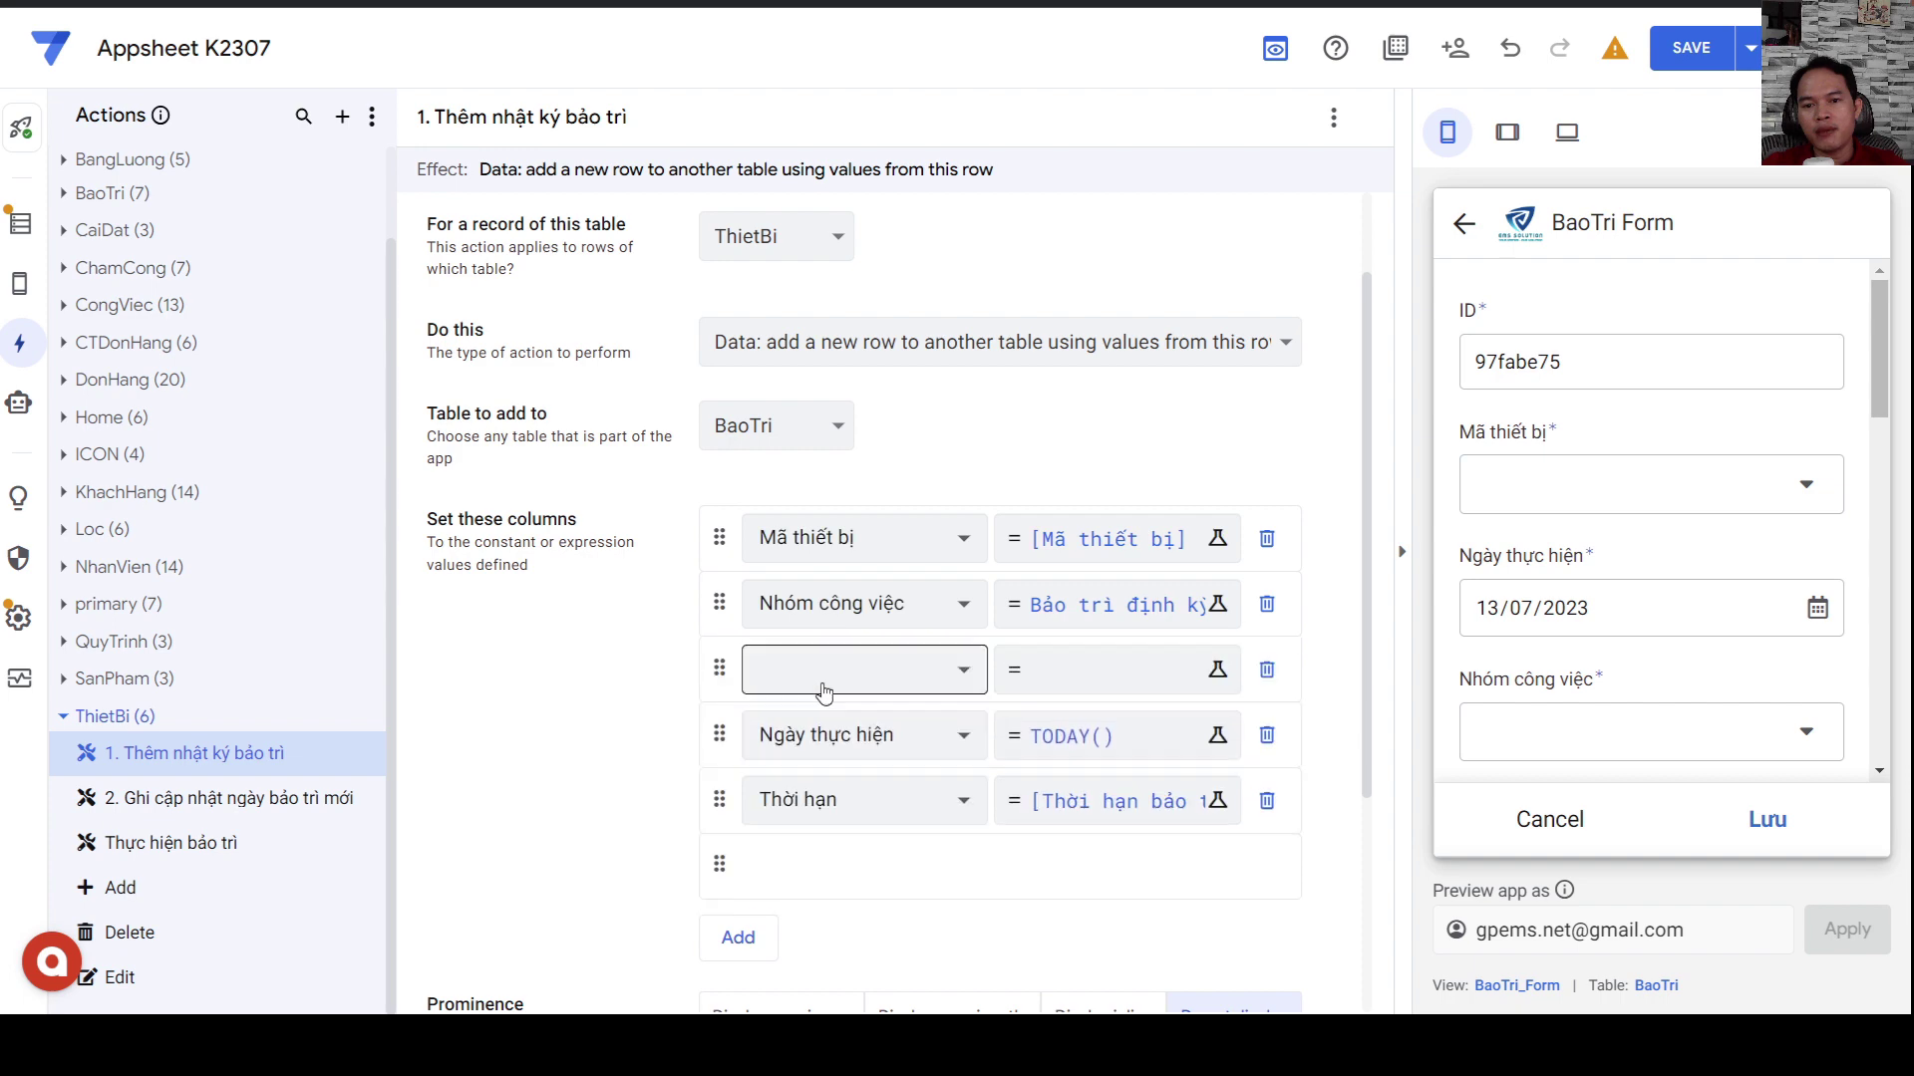
click(868, 669)
click(879, 663)
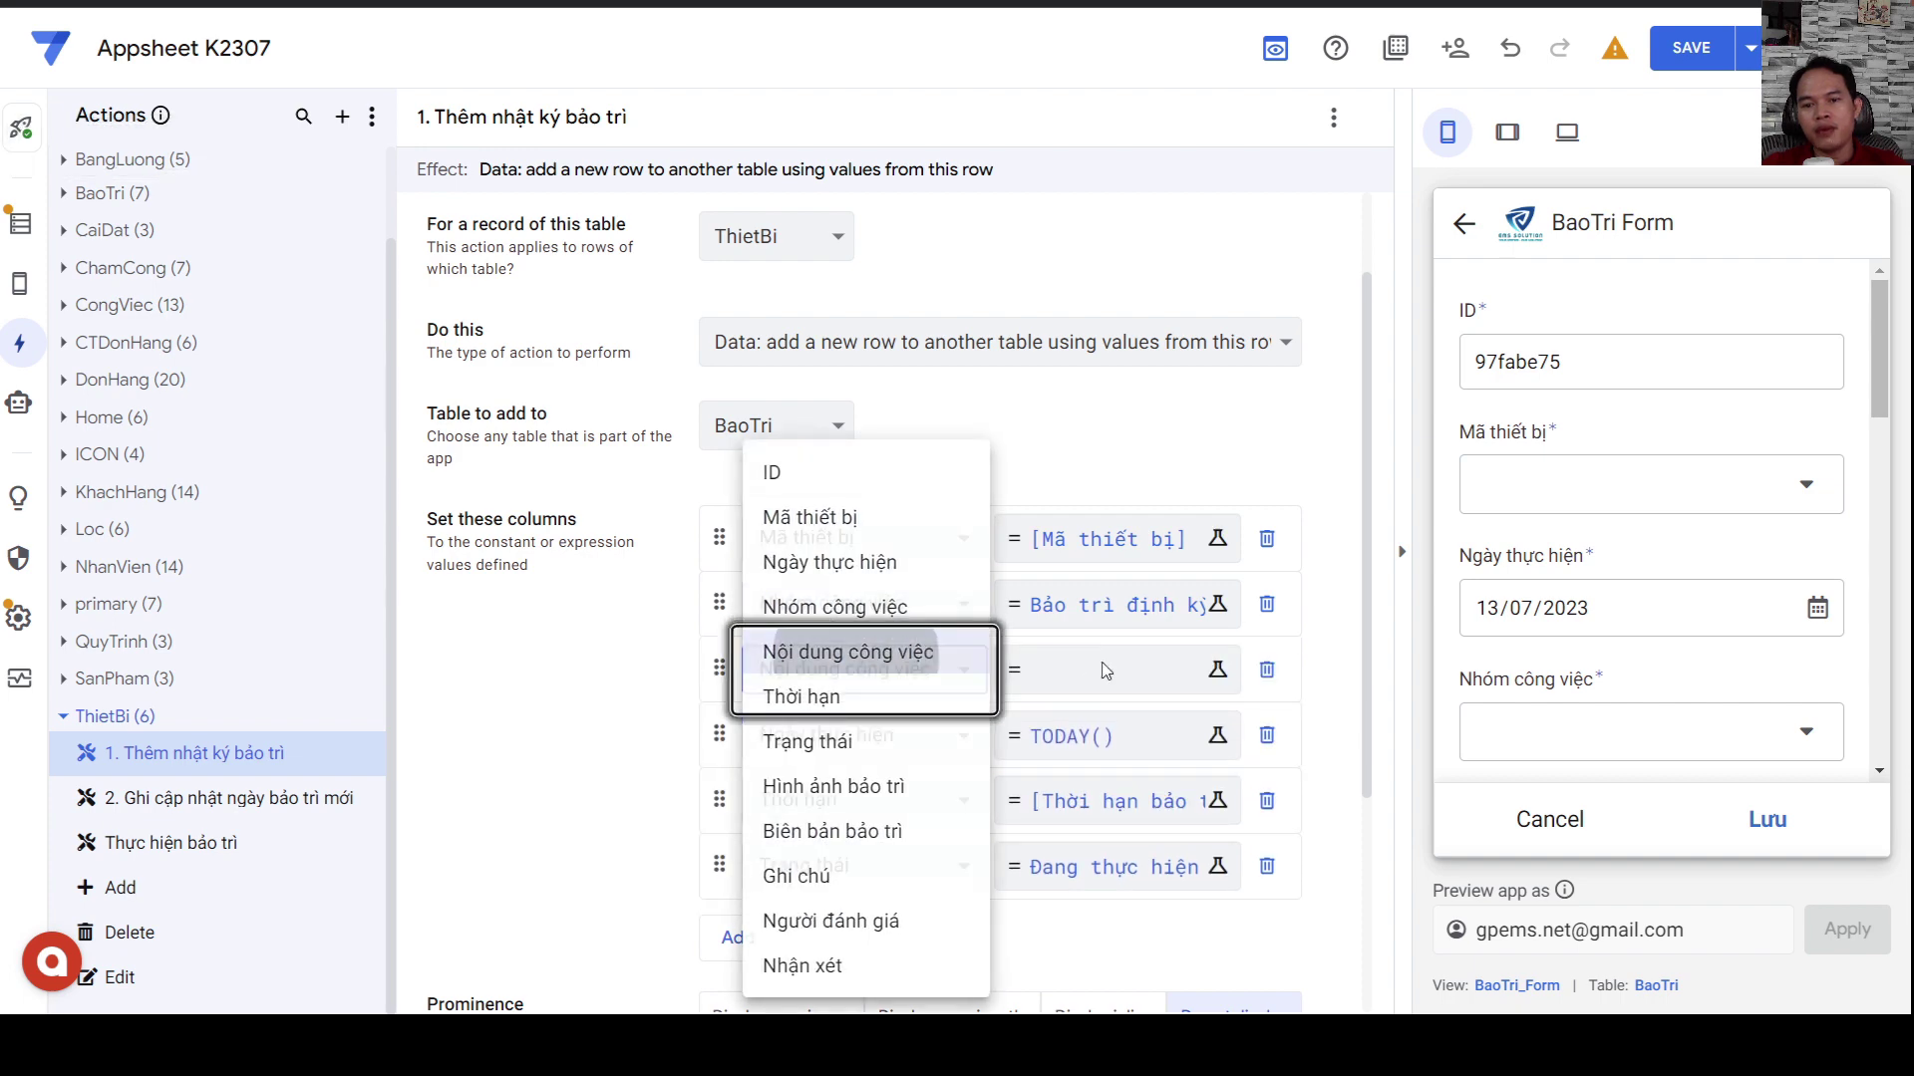
click(1105, 669)
Set Nội dung công việc to 'Bảo trì định kỳ' & [Tần suất] & TEXT([Thời hạn bảo trì], "dd/mm/yyyy")
text("B)
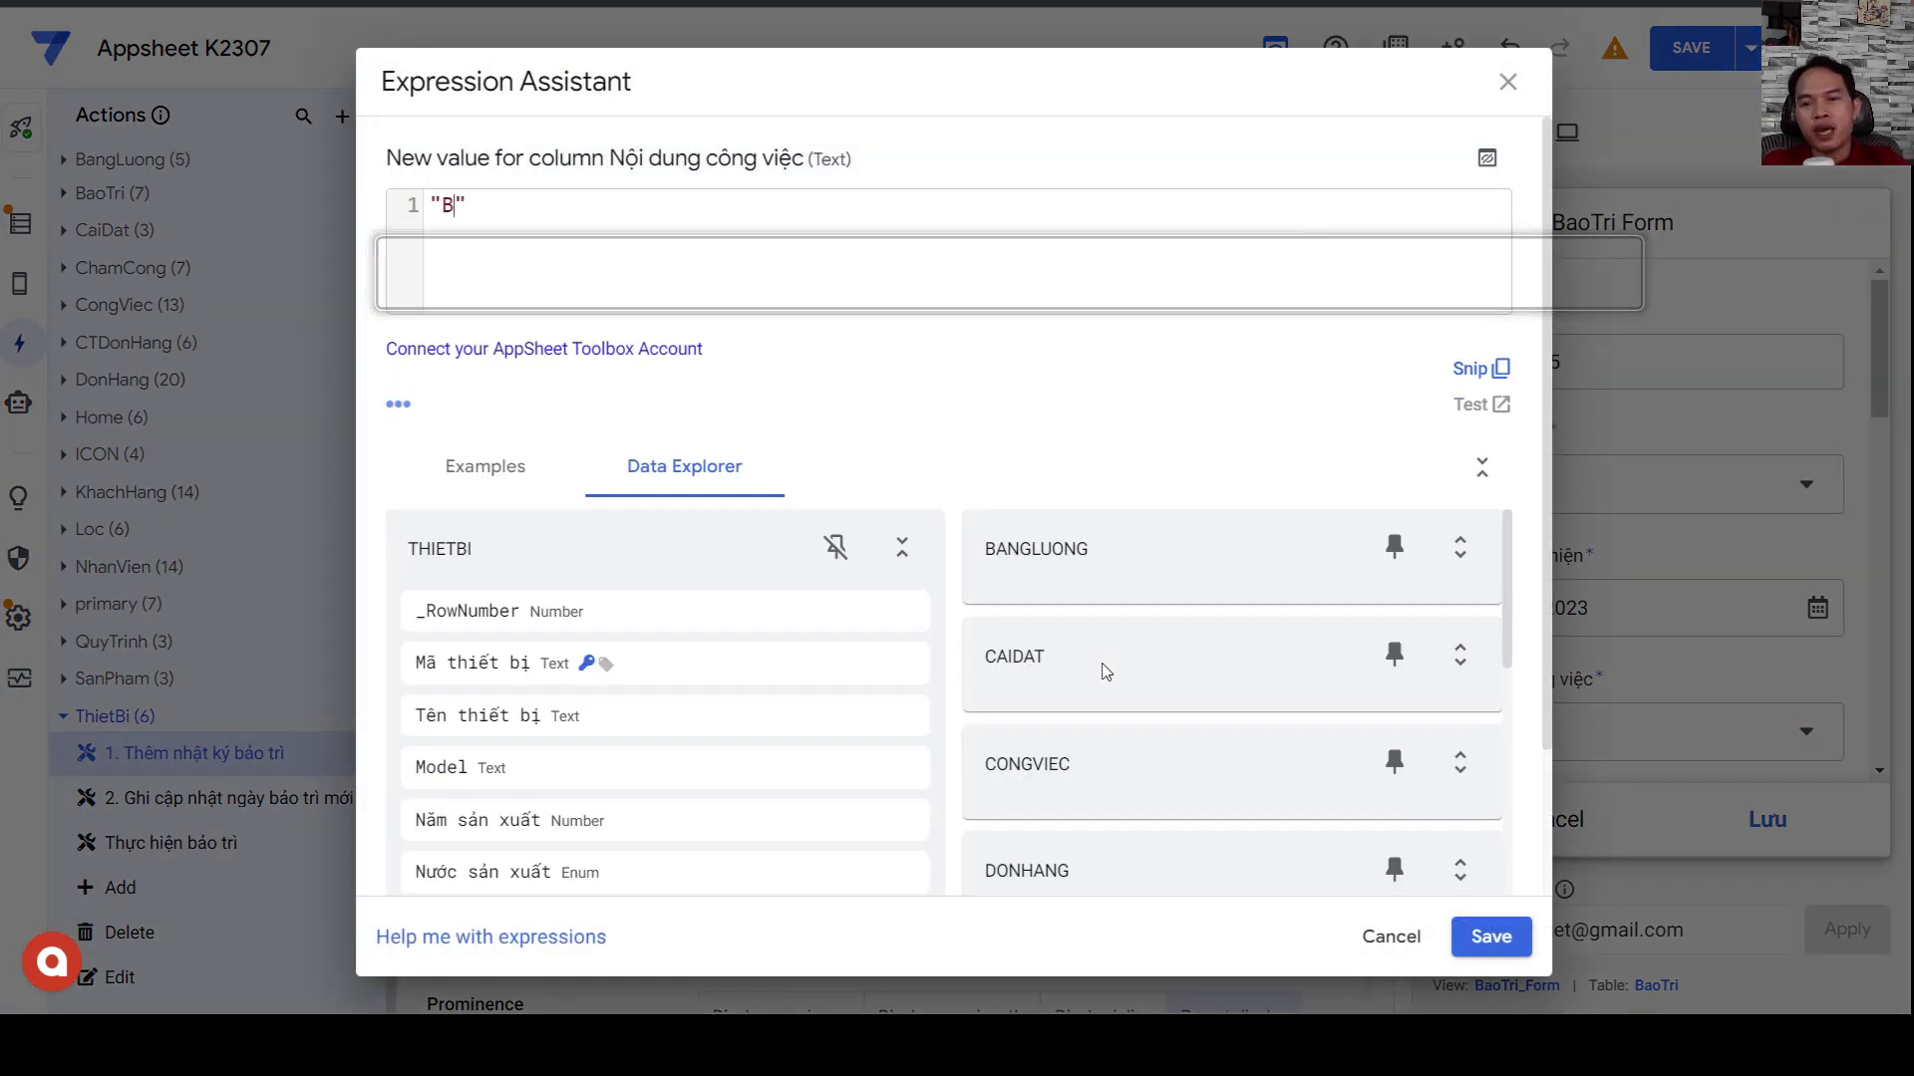
text(ảo trì th)
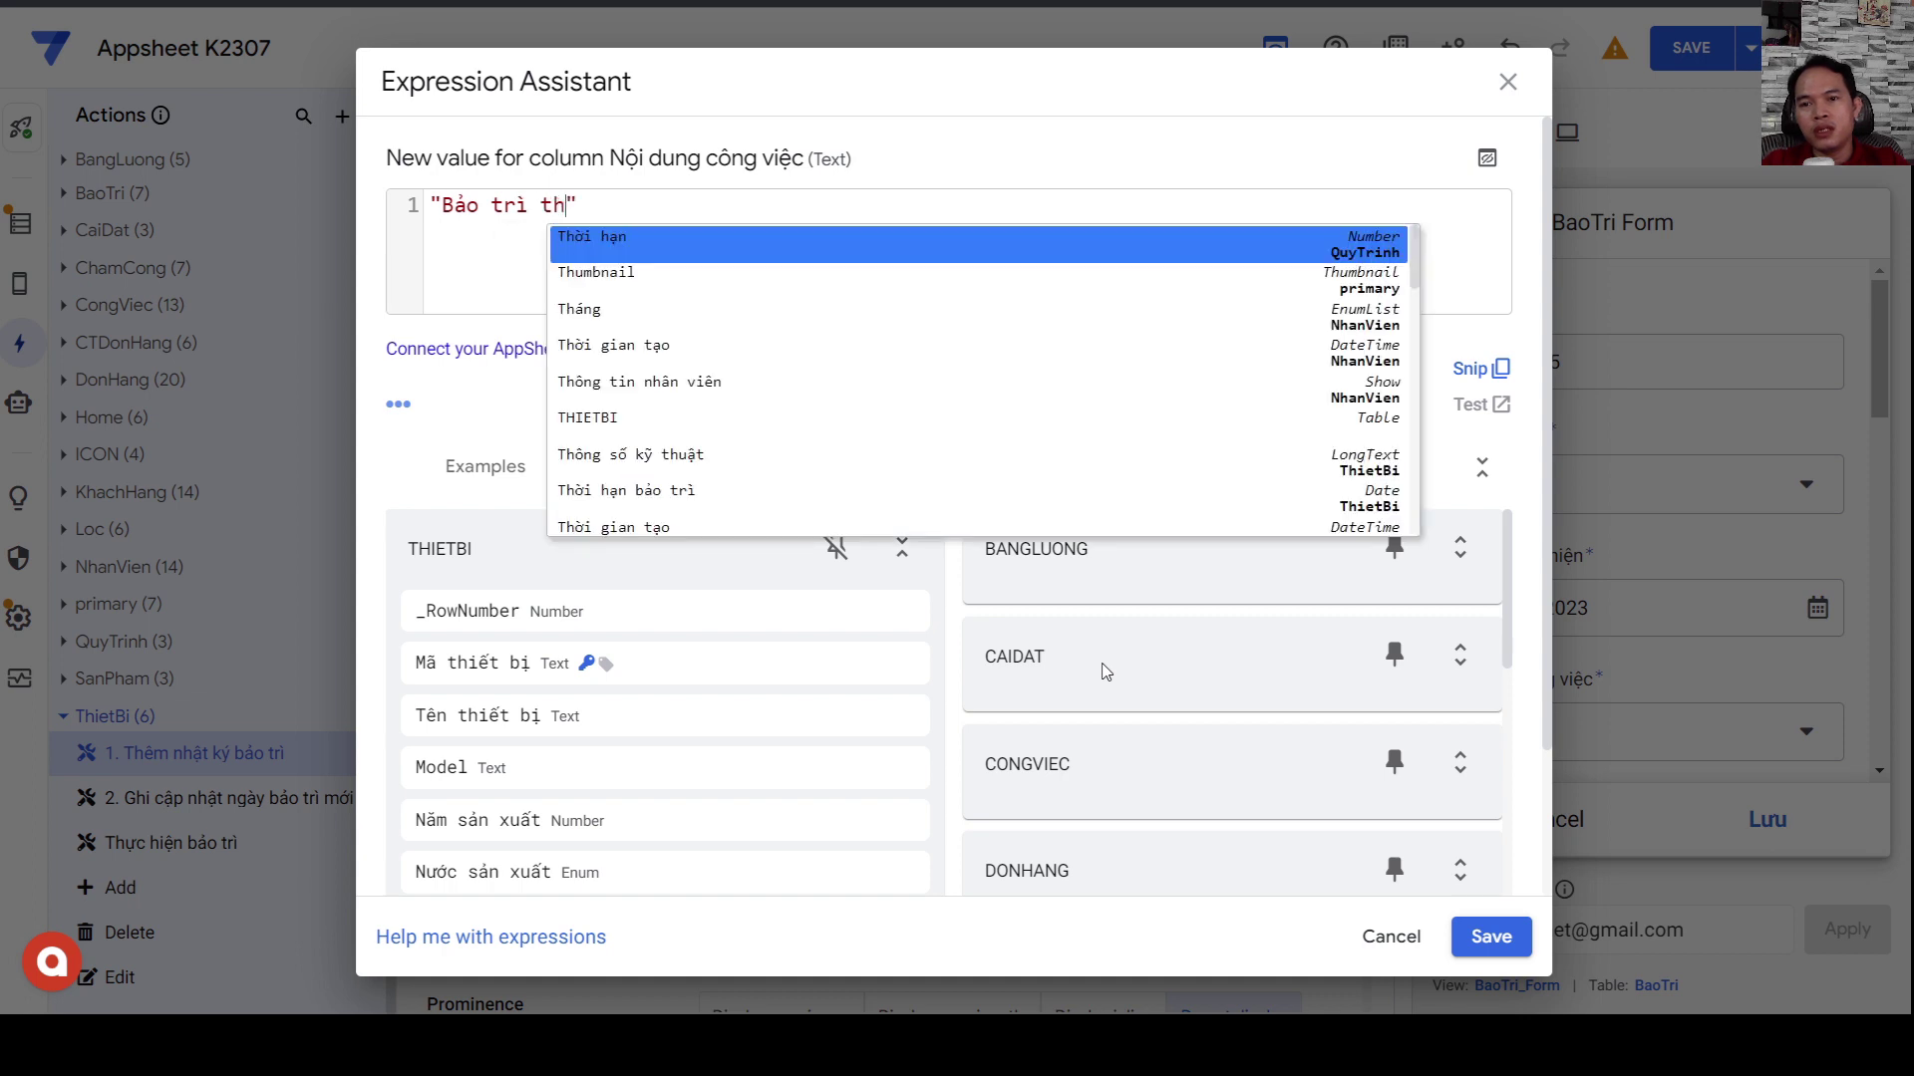
key(BackSpace)
key(BackSpace)
text(đ)
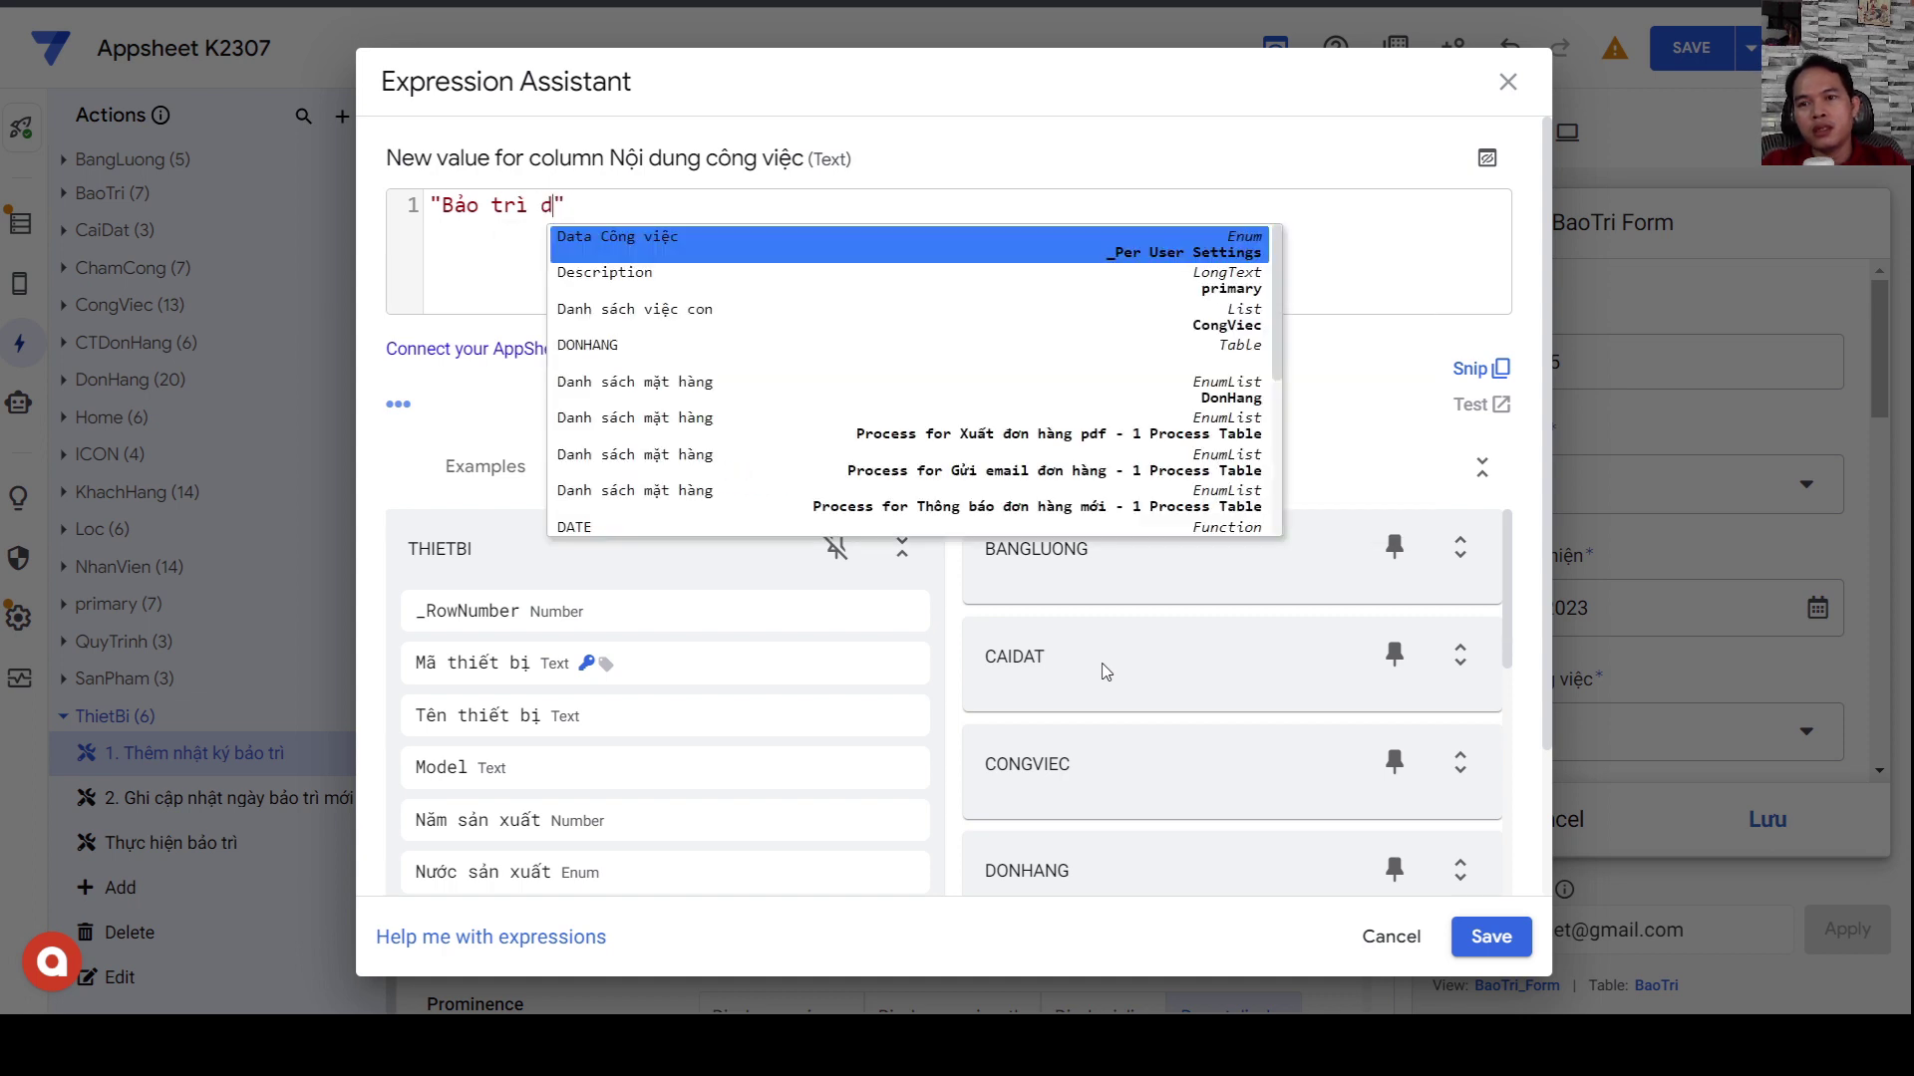
text(ình kỳ )
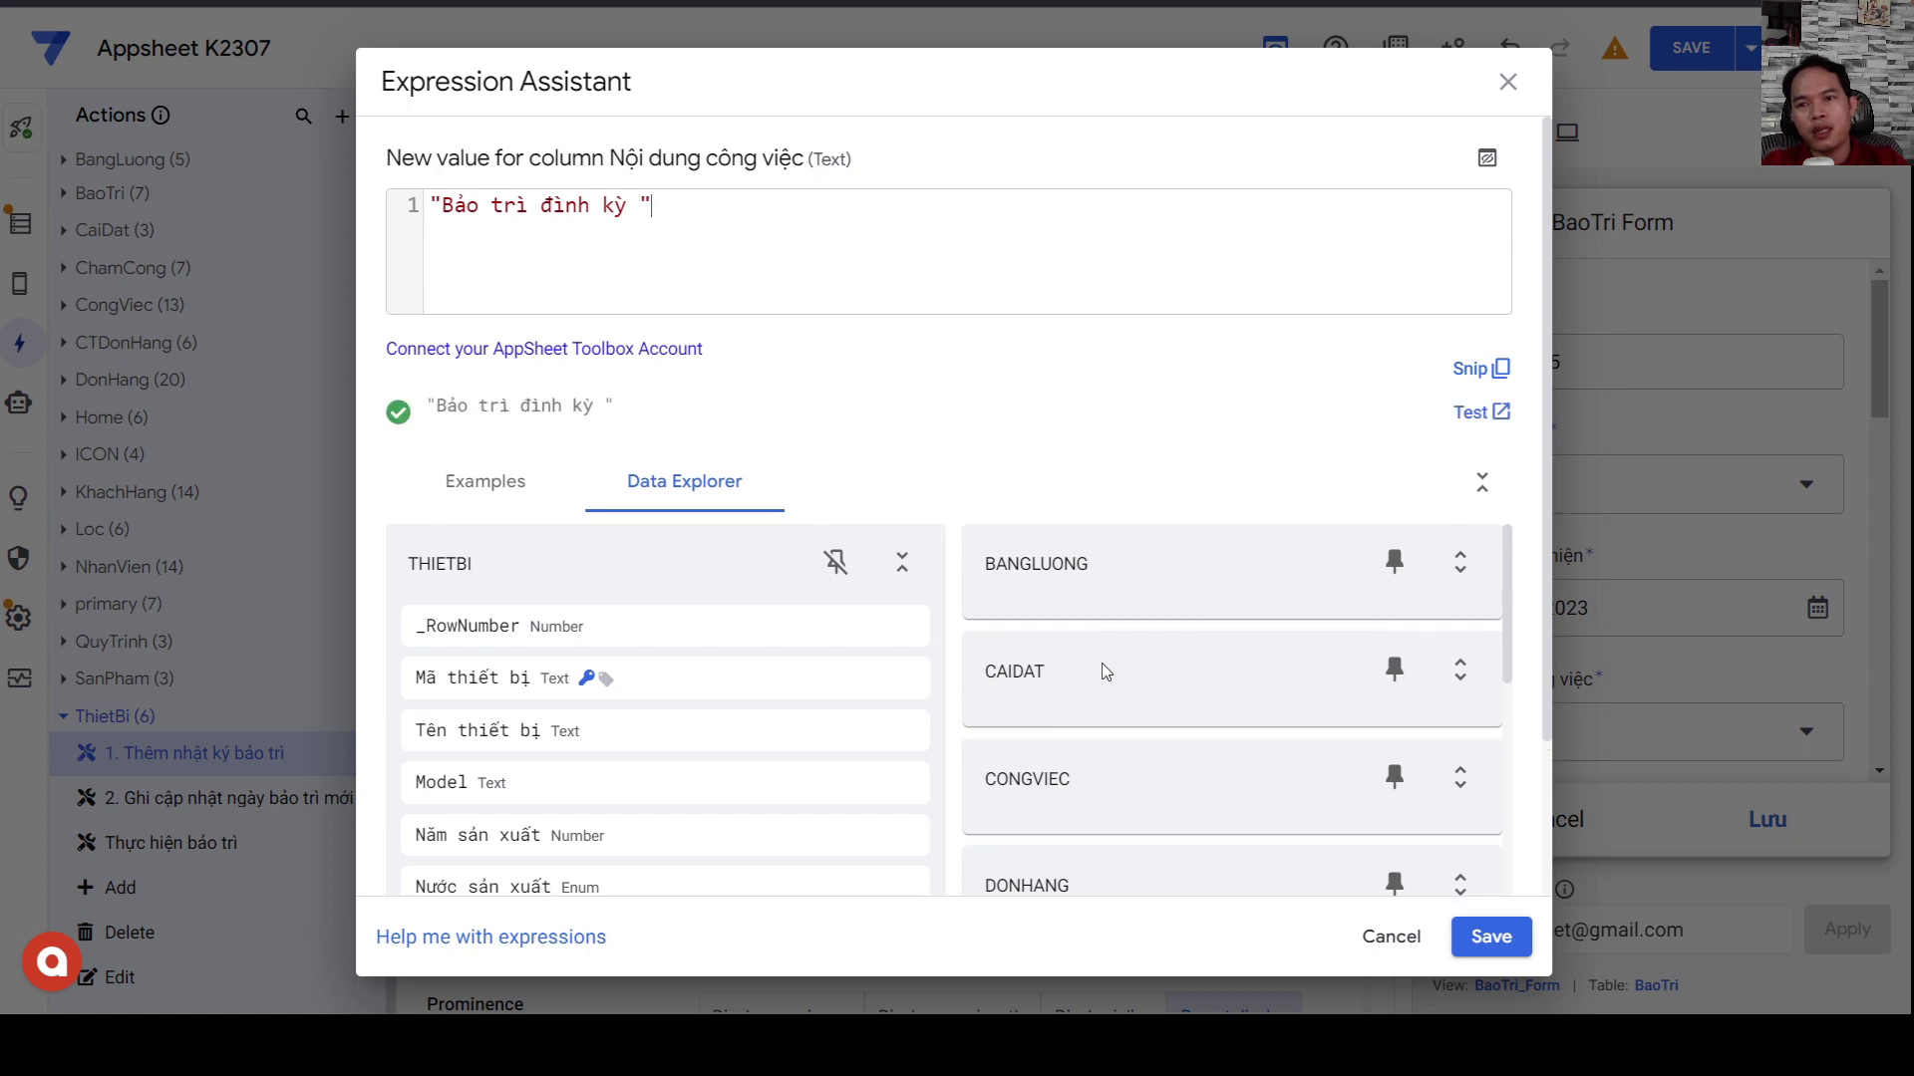
text(&[Tầ)
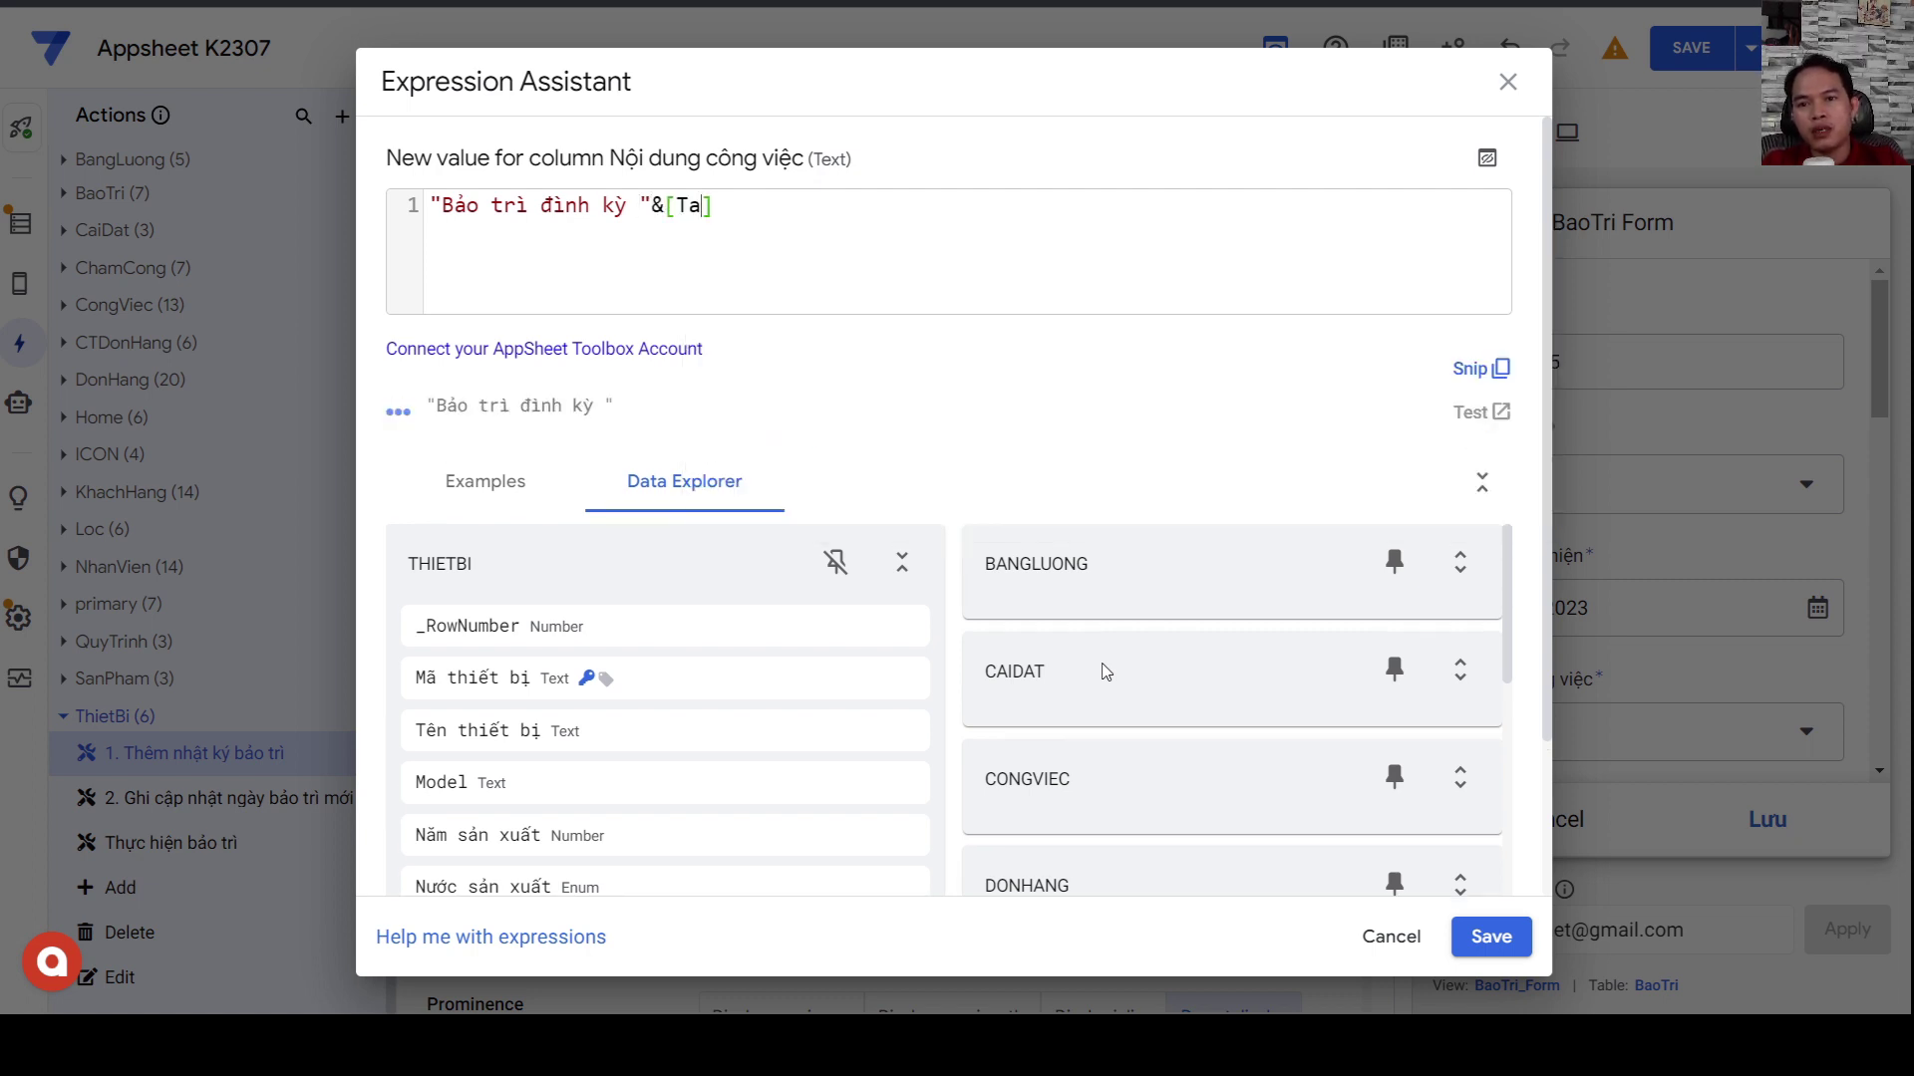
text(n suaất)
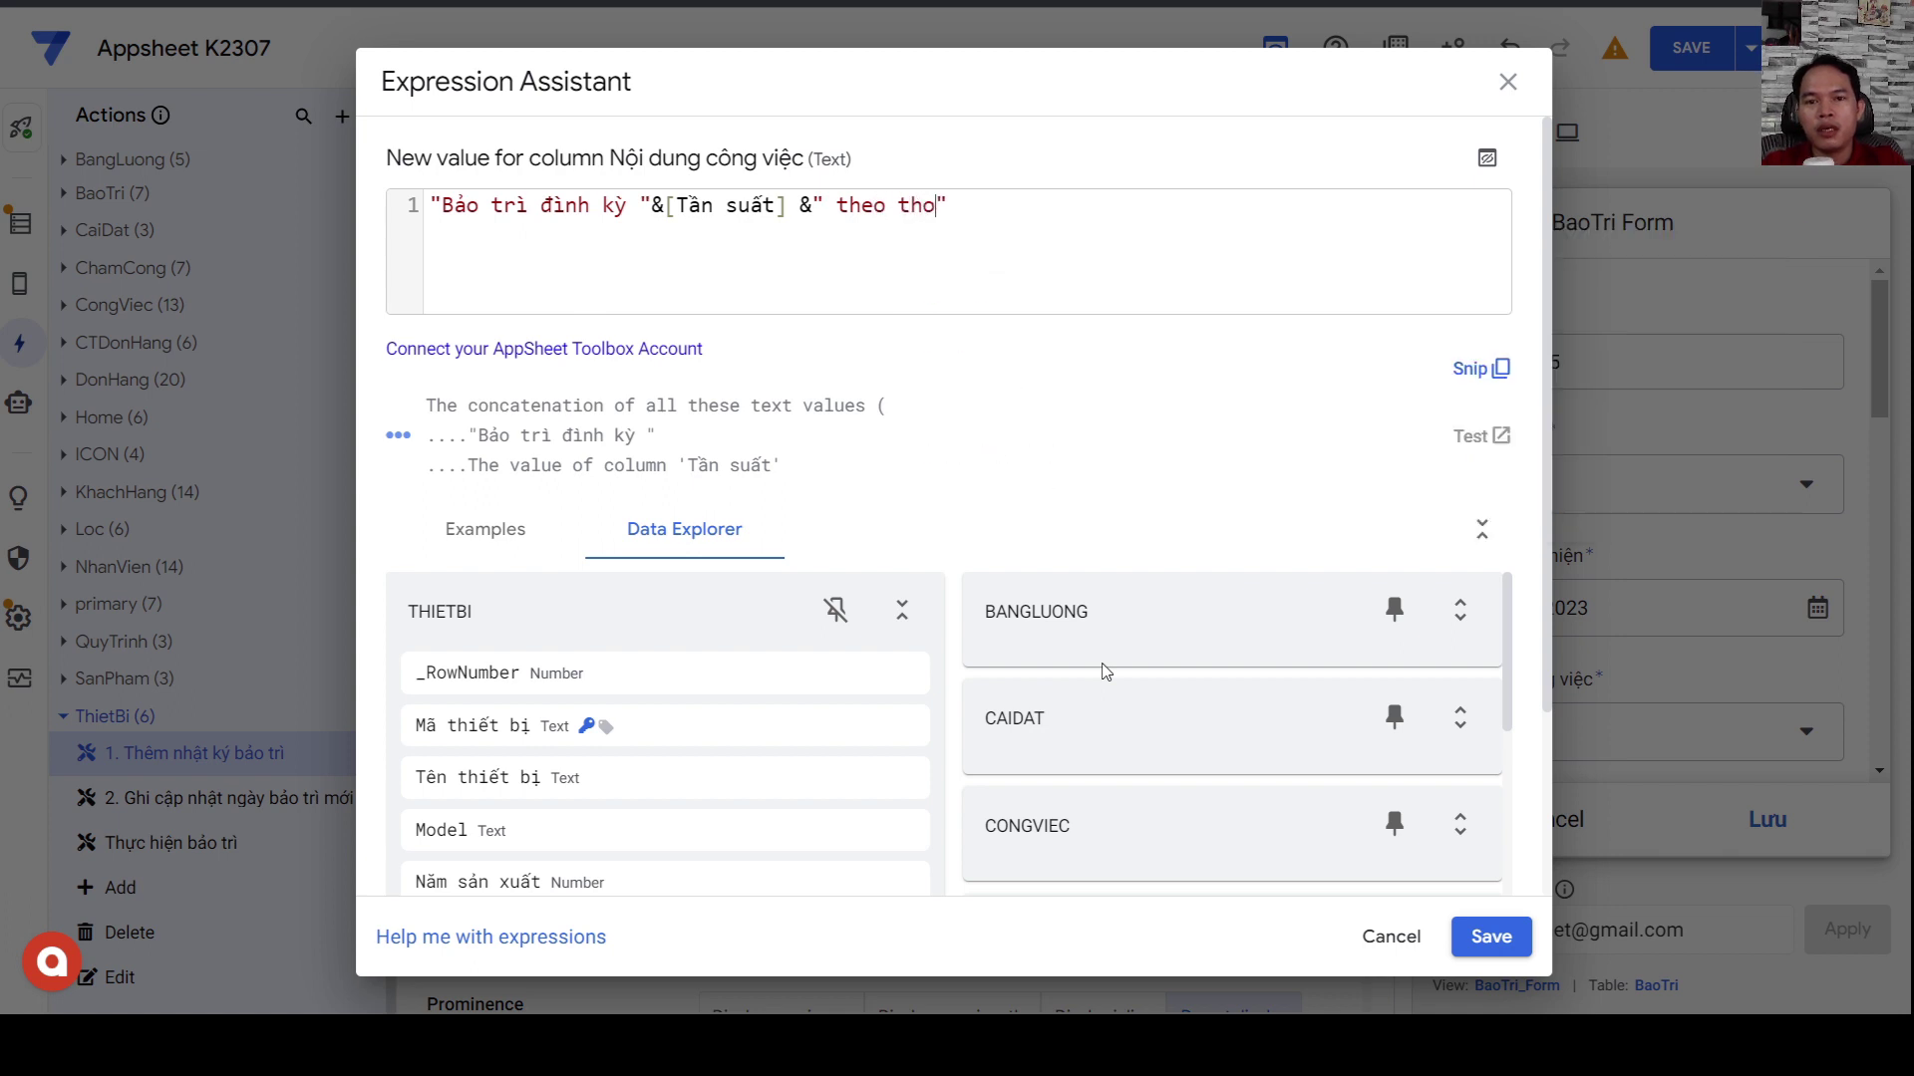
text( ời gi)
key(BackSpace)
key(BackSpace)
text(hạn)
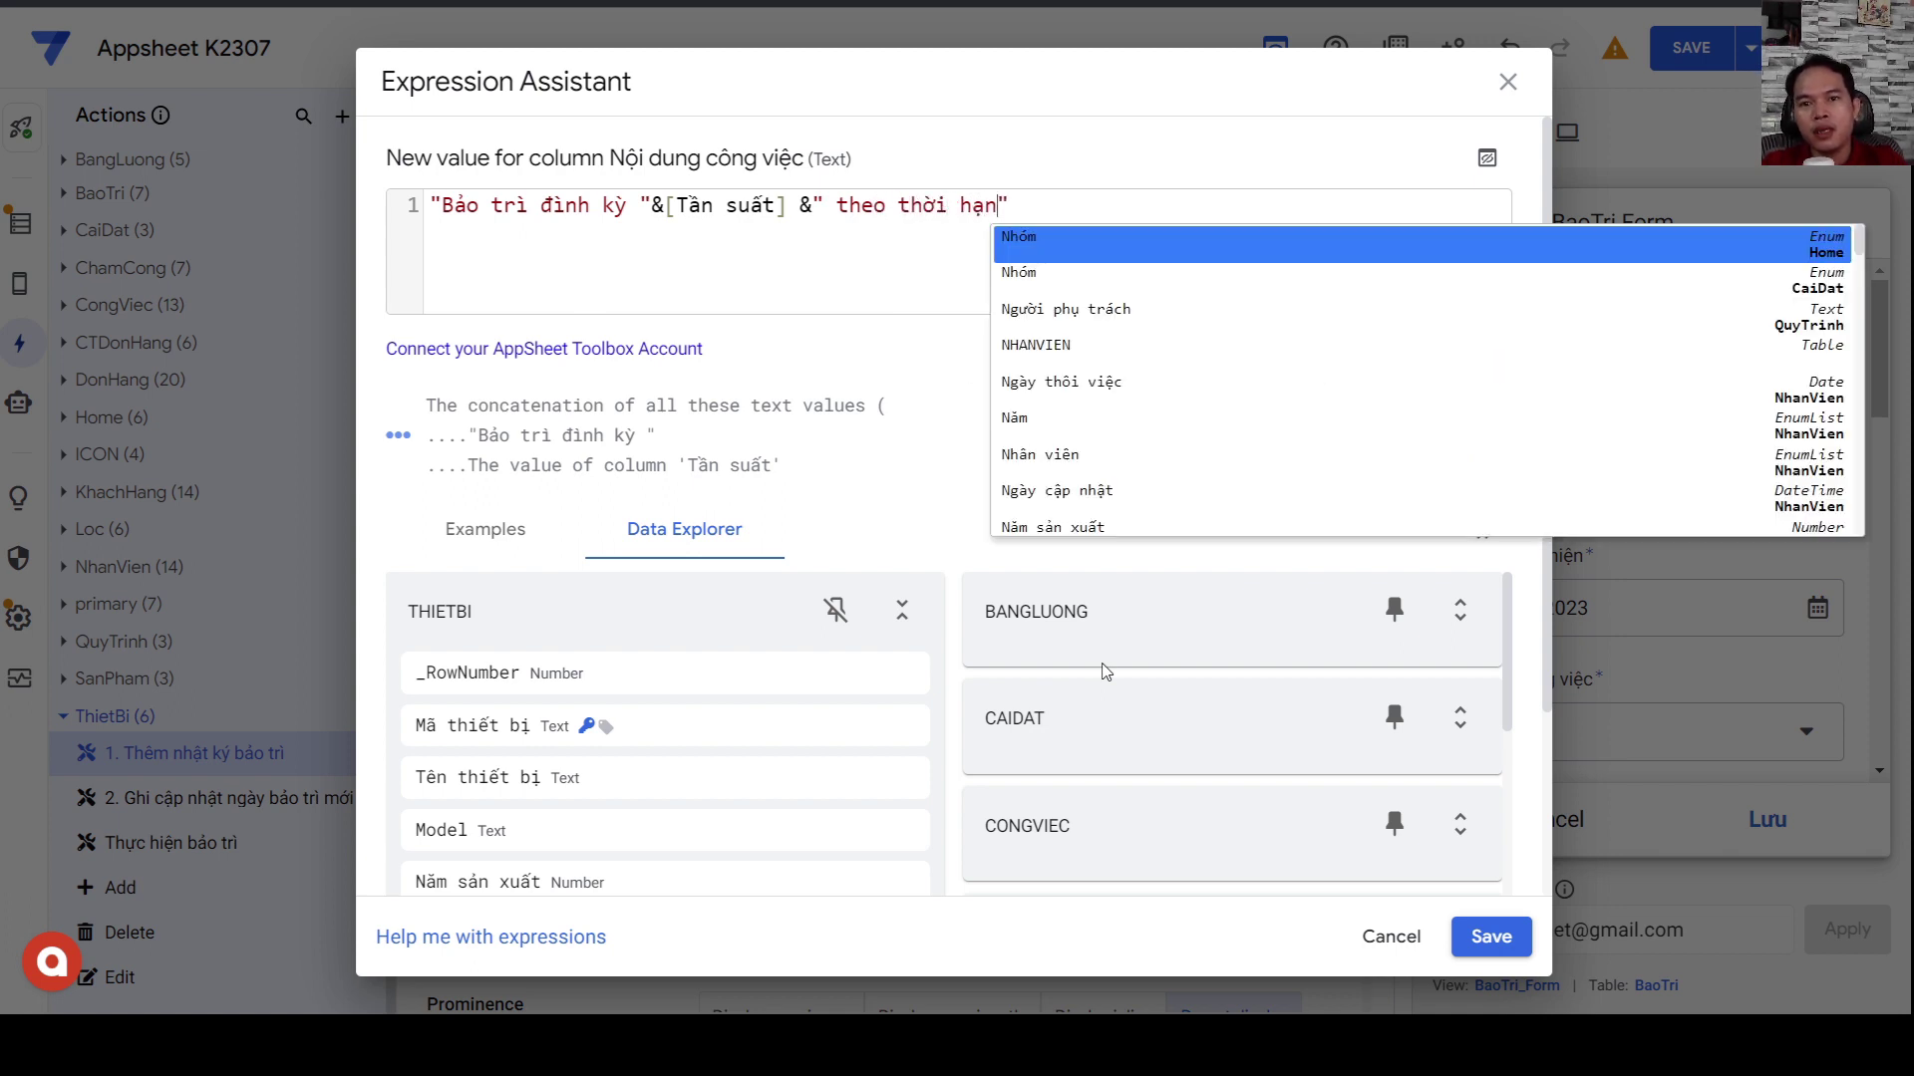
text( "te)
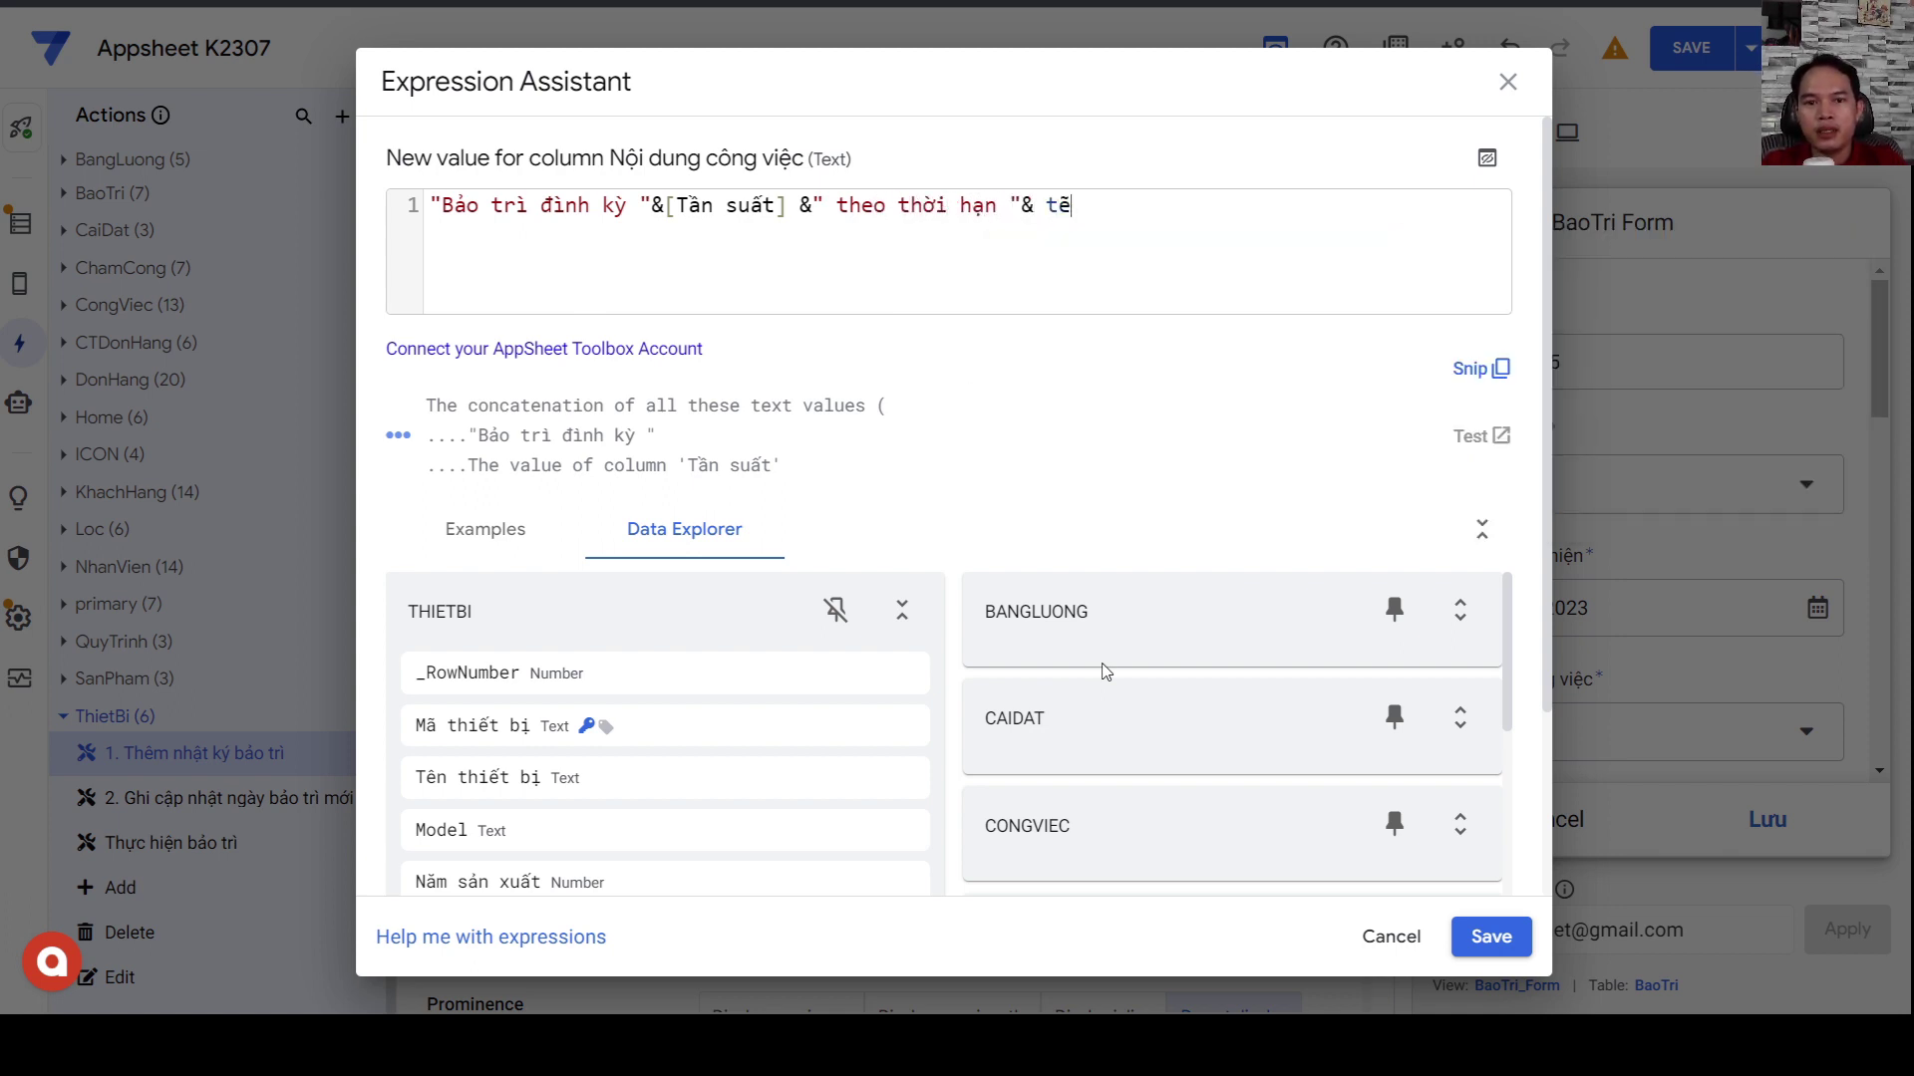
text(x)
key(Return)
text([)
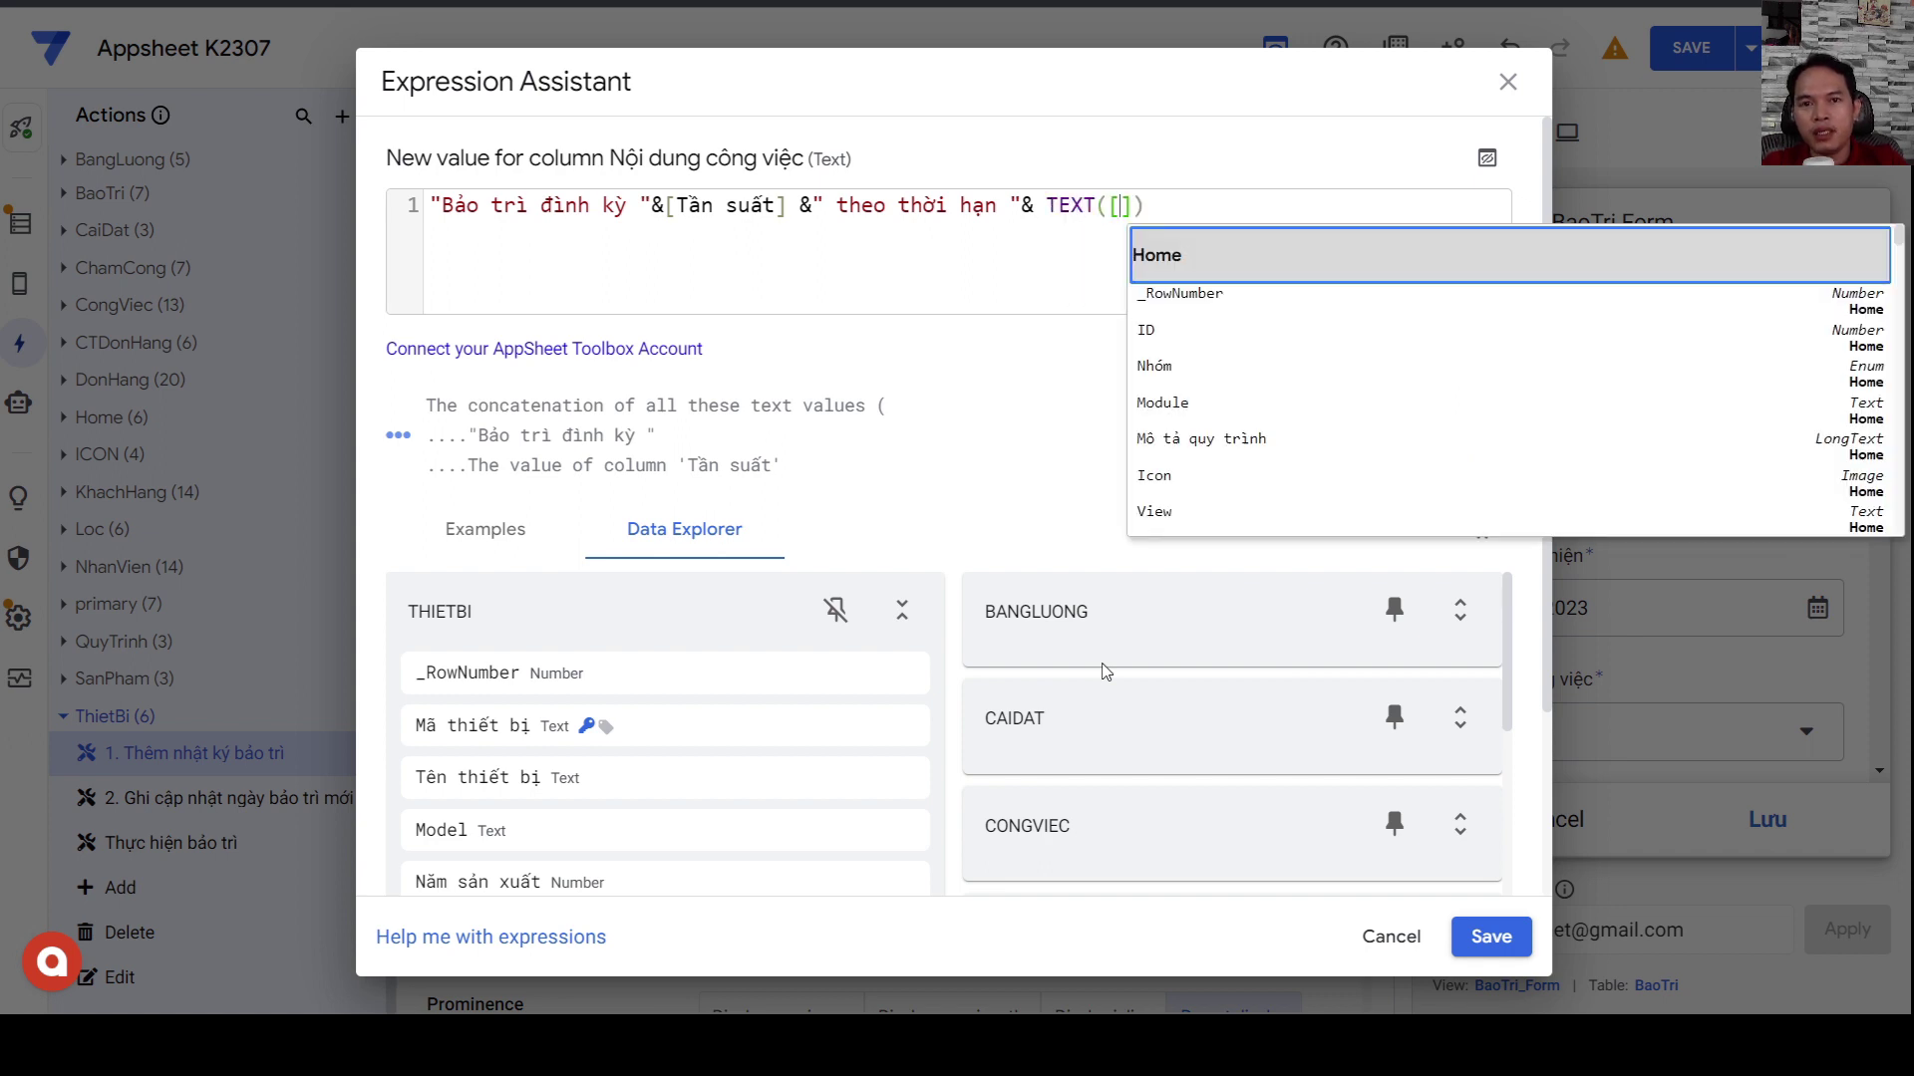
text(Thời gian)
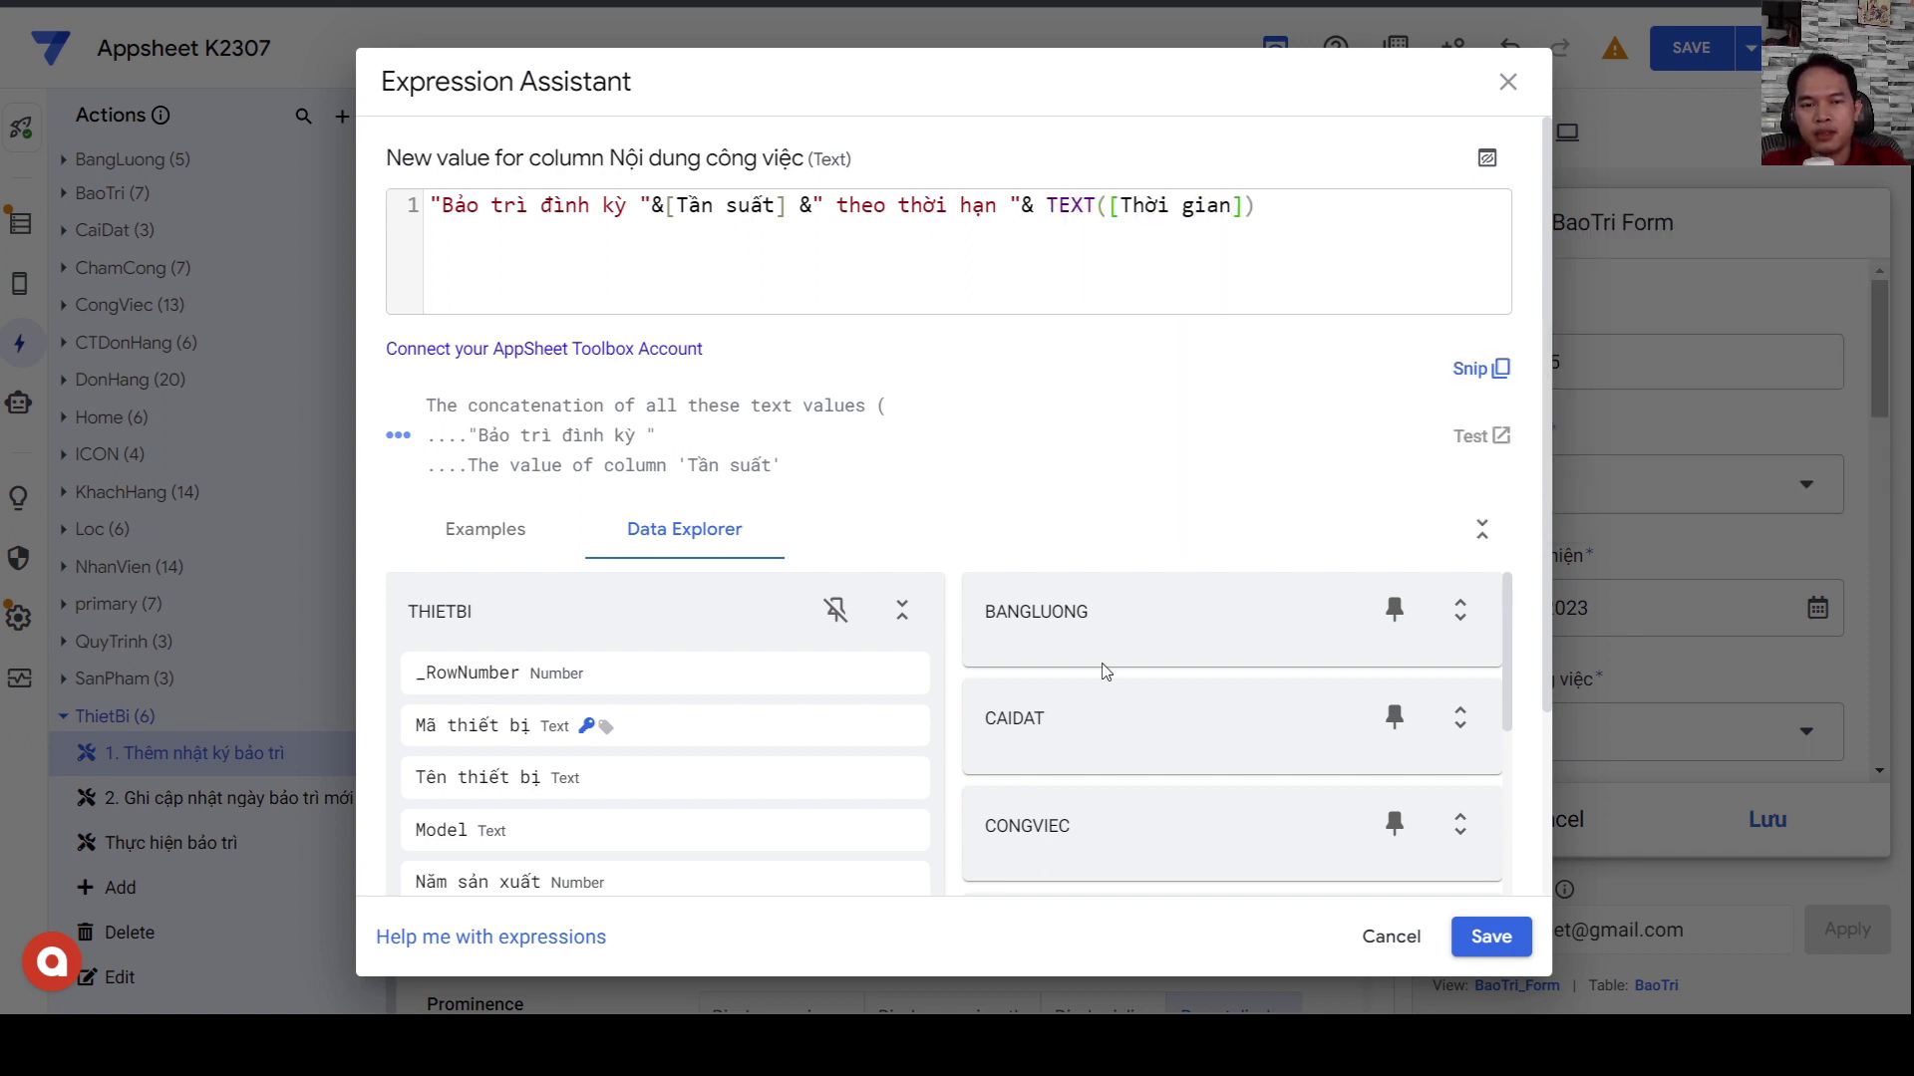
key(BackSpace)
key(BackSpace)
key(BackSpace)
text(hạn)
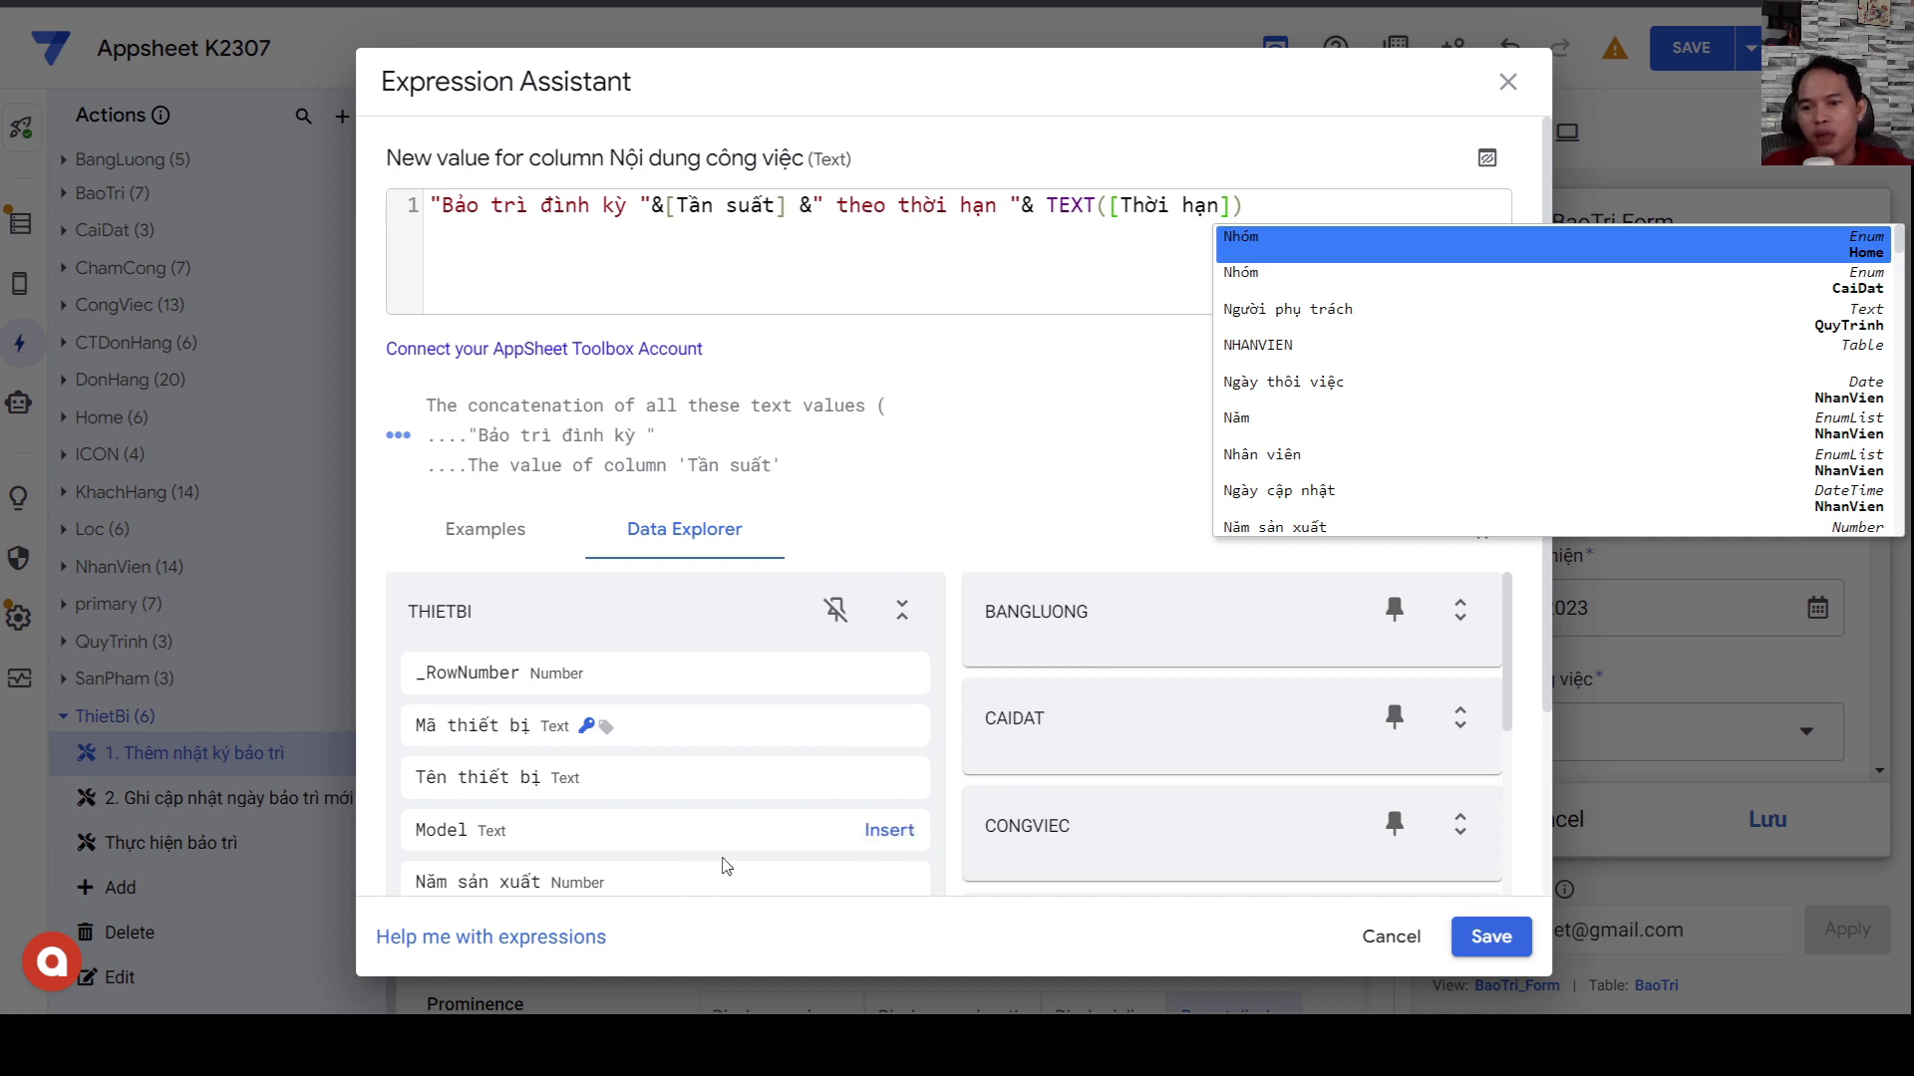
scroll(728, 865, down, 4)
scroll(657, 870, down, 3)
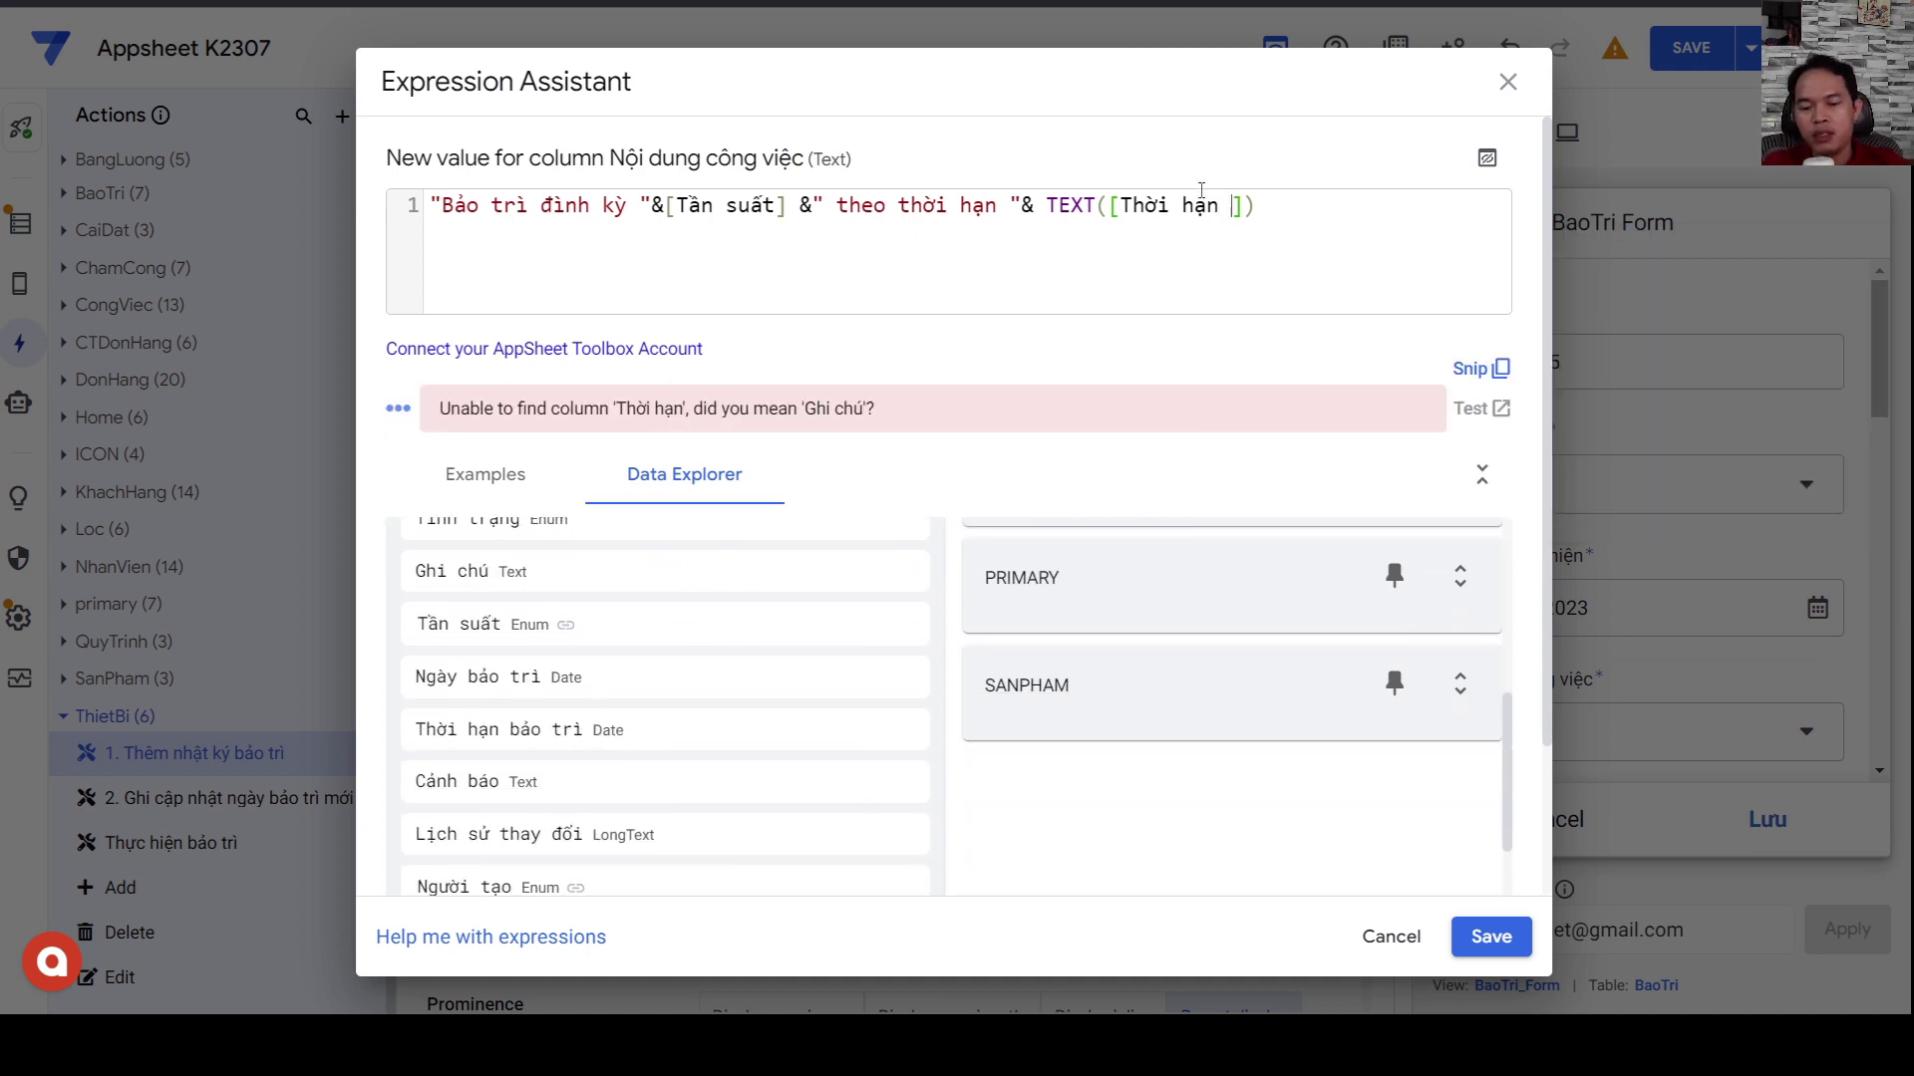
text(bảo trì])
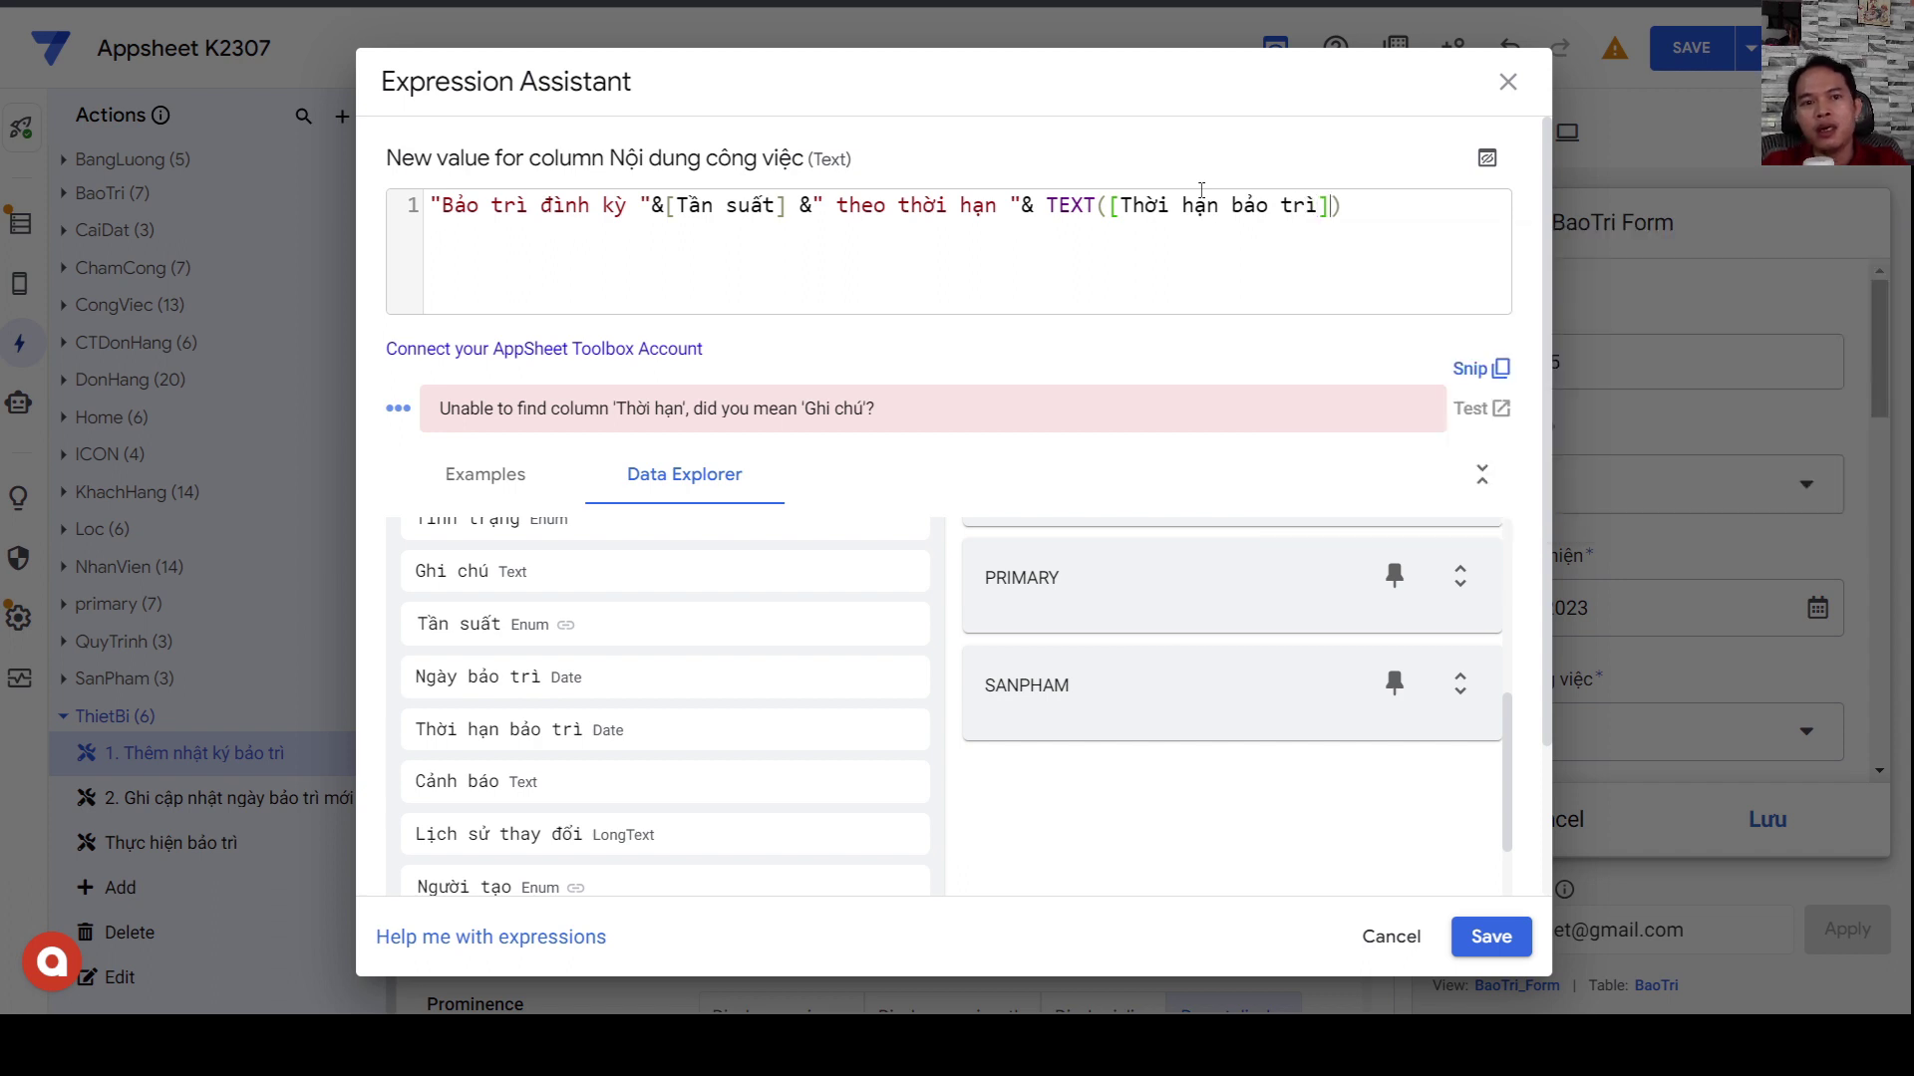
text(, "dd)
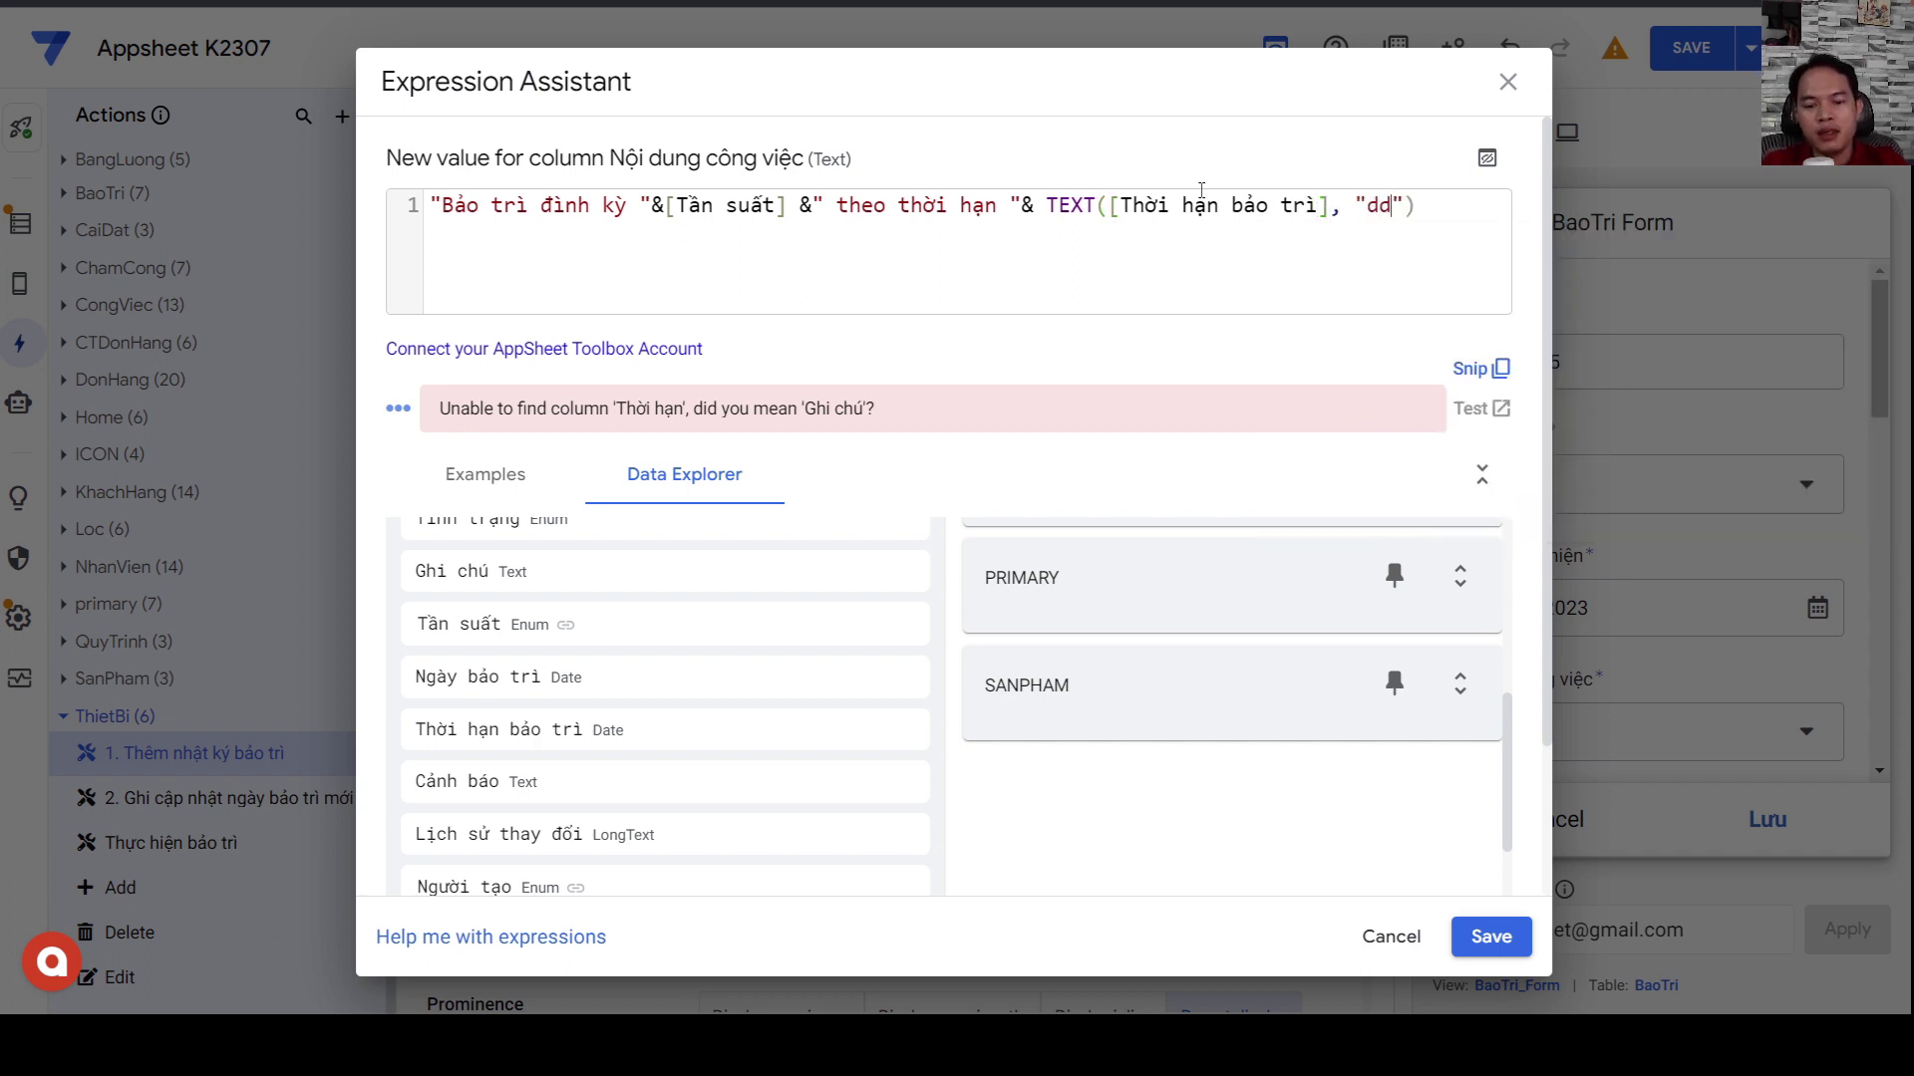
text(/mm/yyyy)
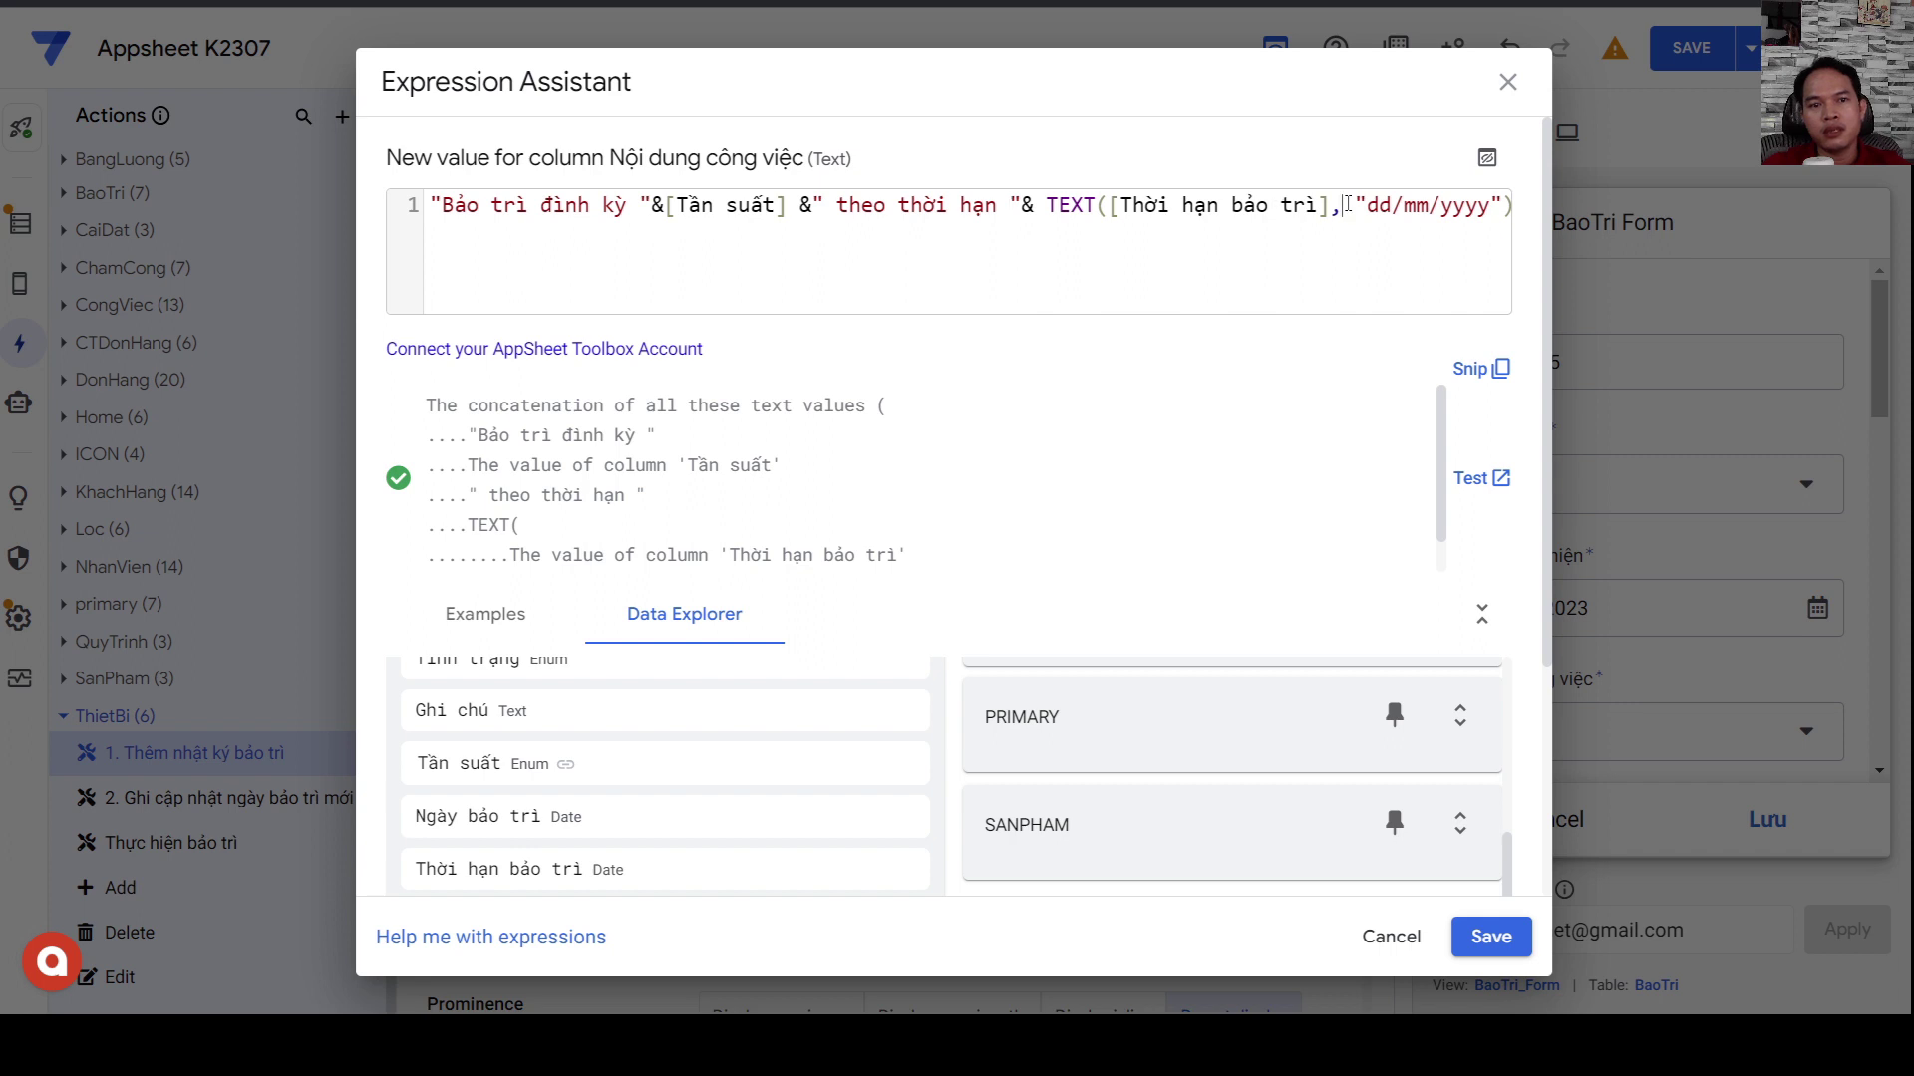
drag(1360, 204, 1520, 227)
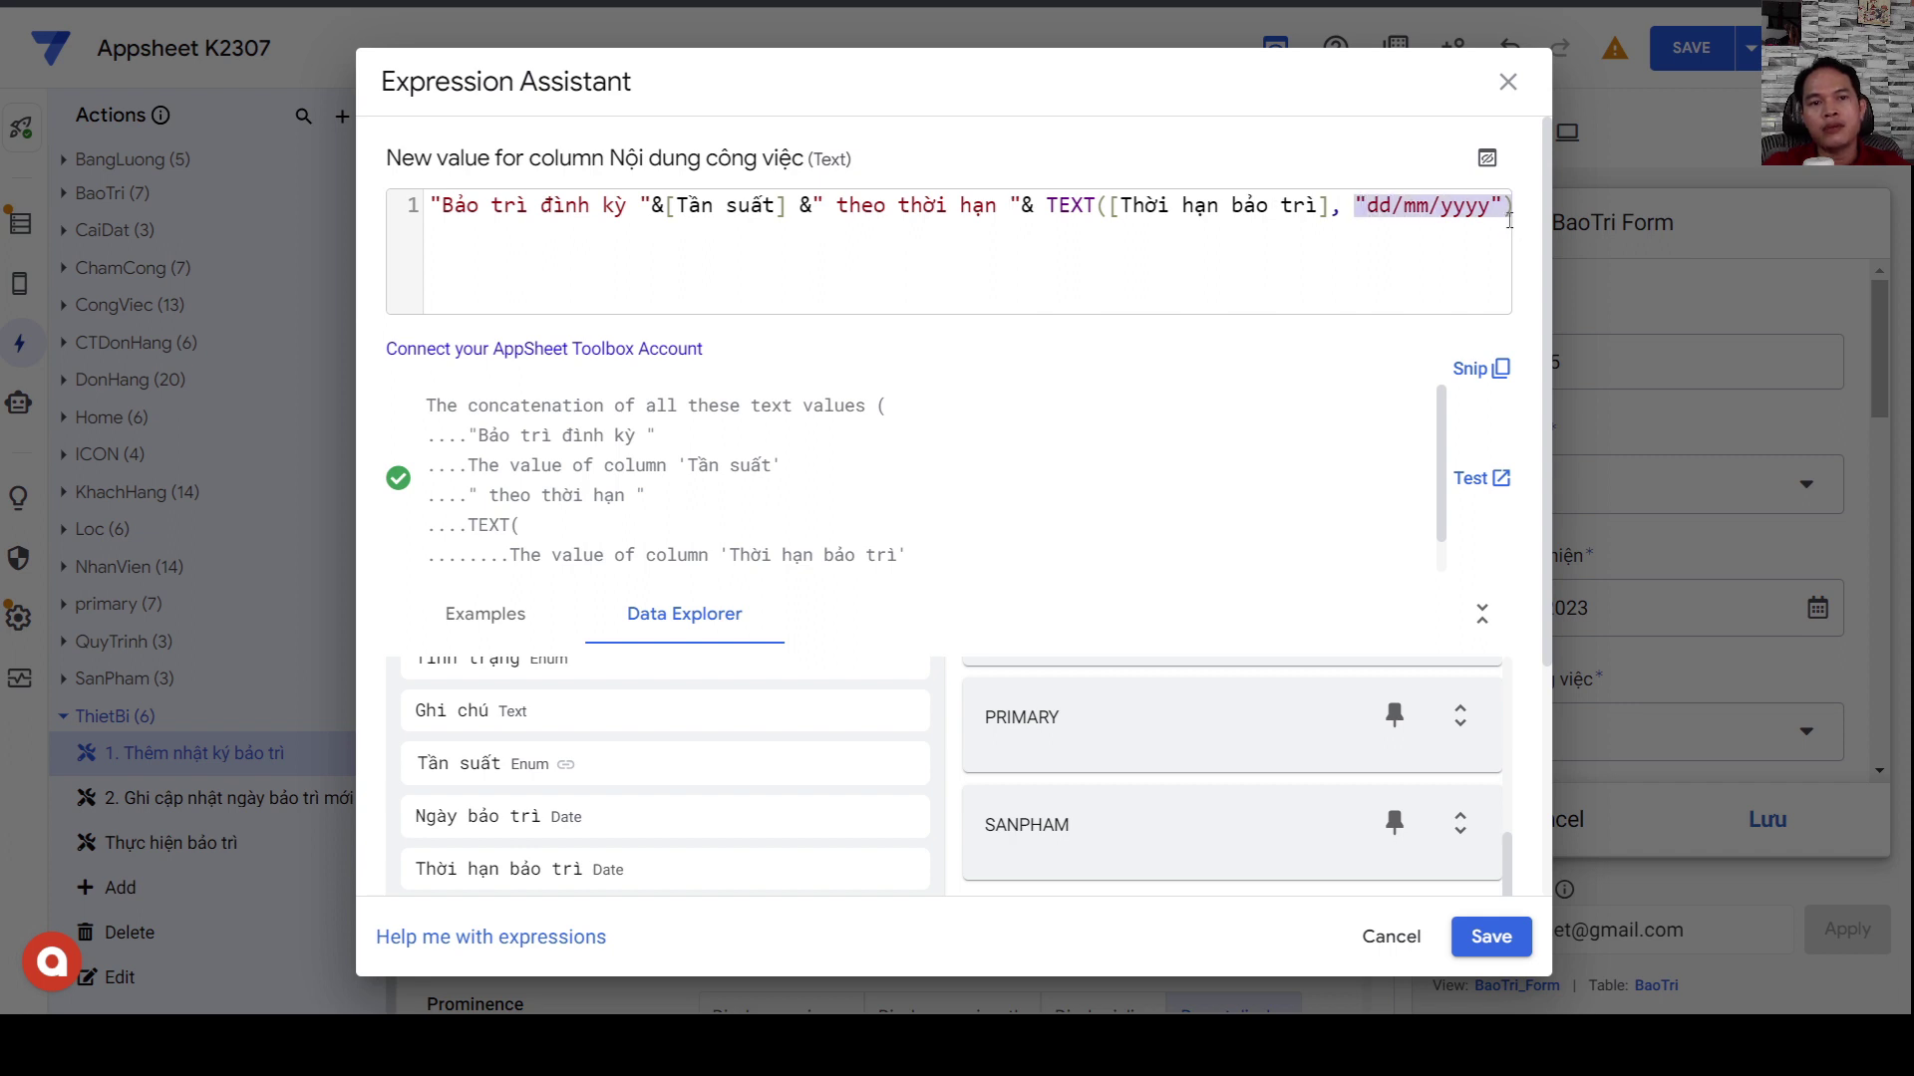
drag(1045, 207, 1458, 233)
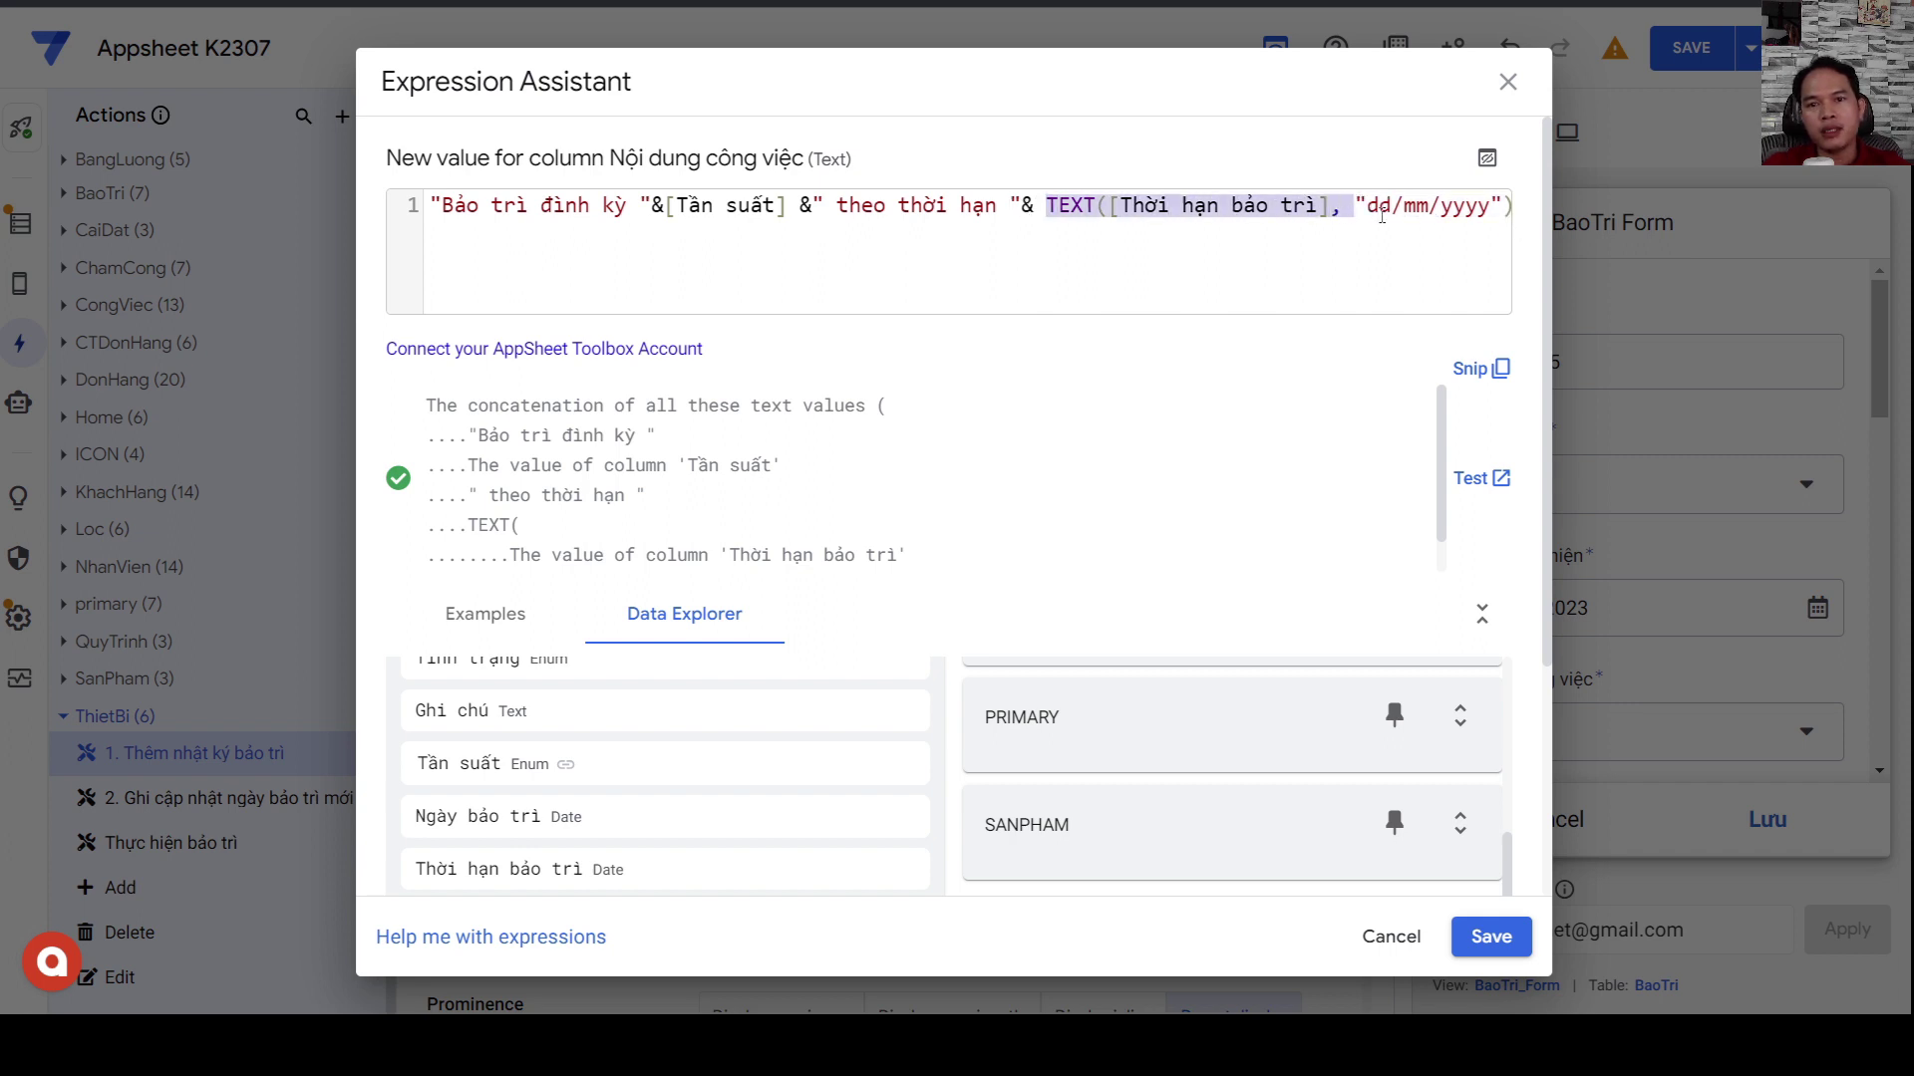
click(1491, 937)
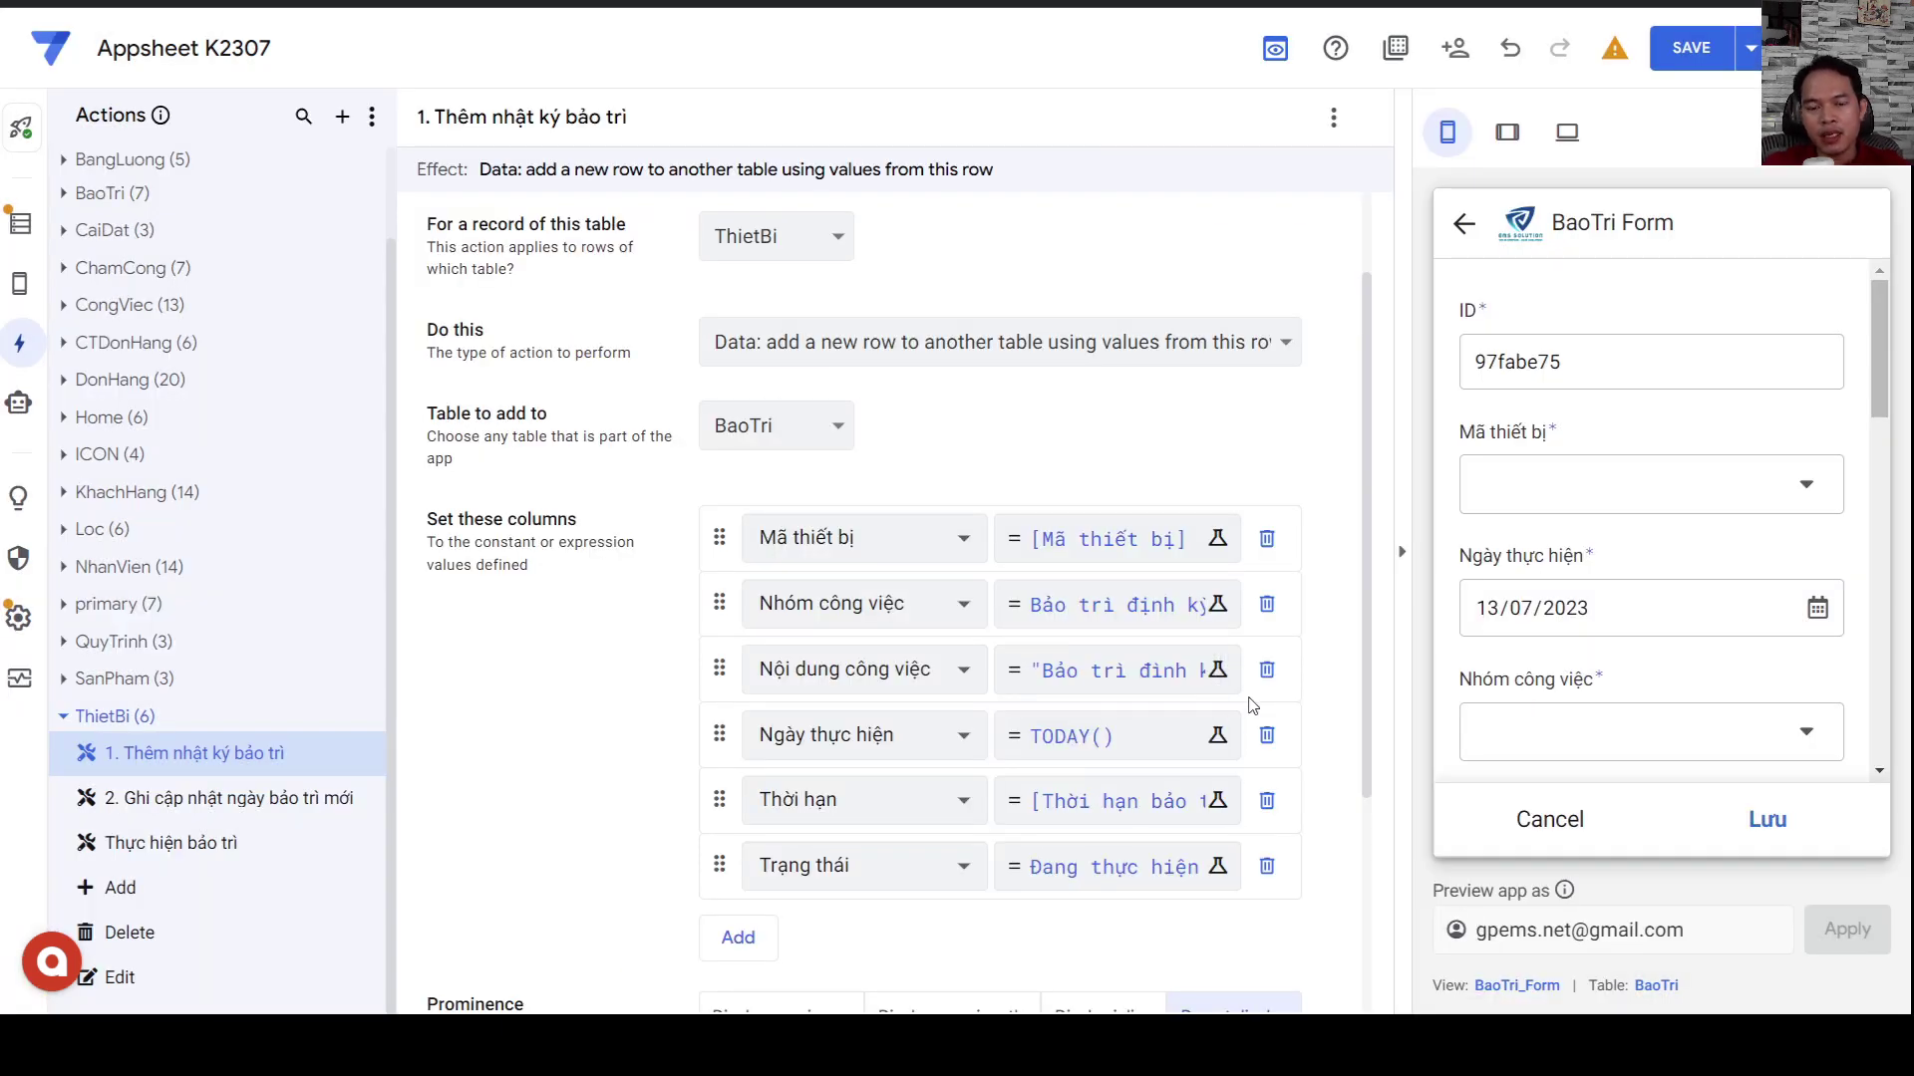
Confirm the Thời hạn column stays mapped to [Thời hạn bảo trì]
click(1183, 807)
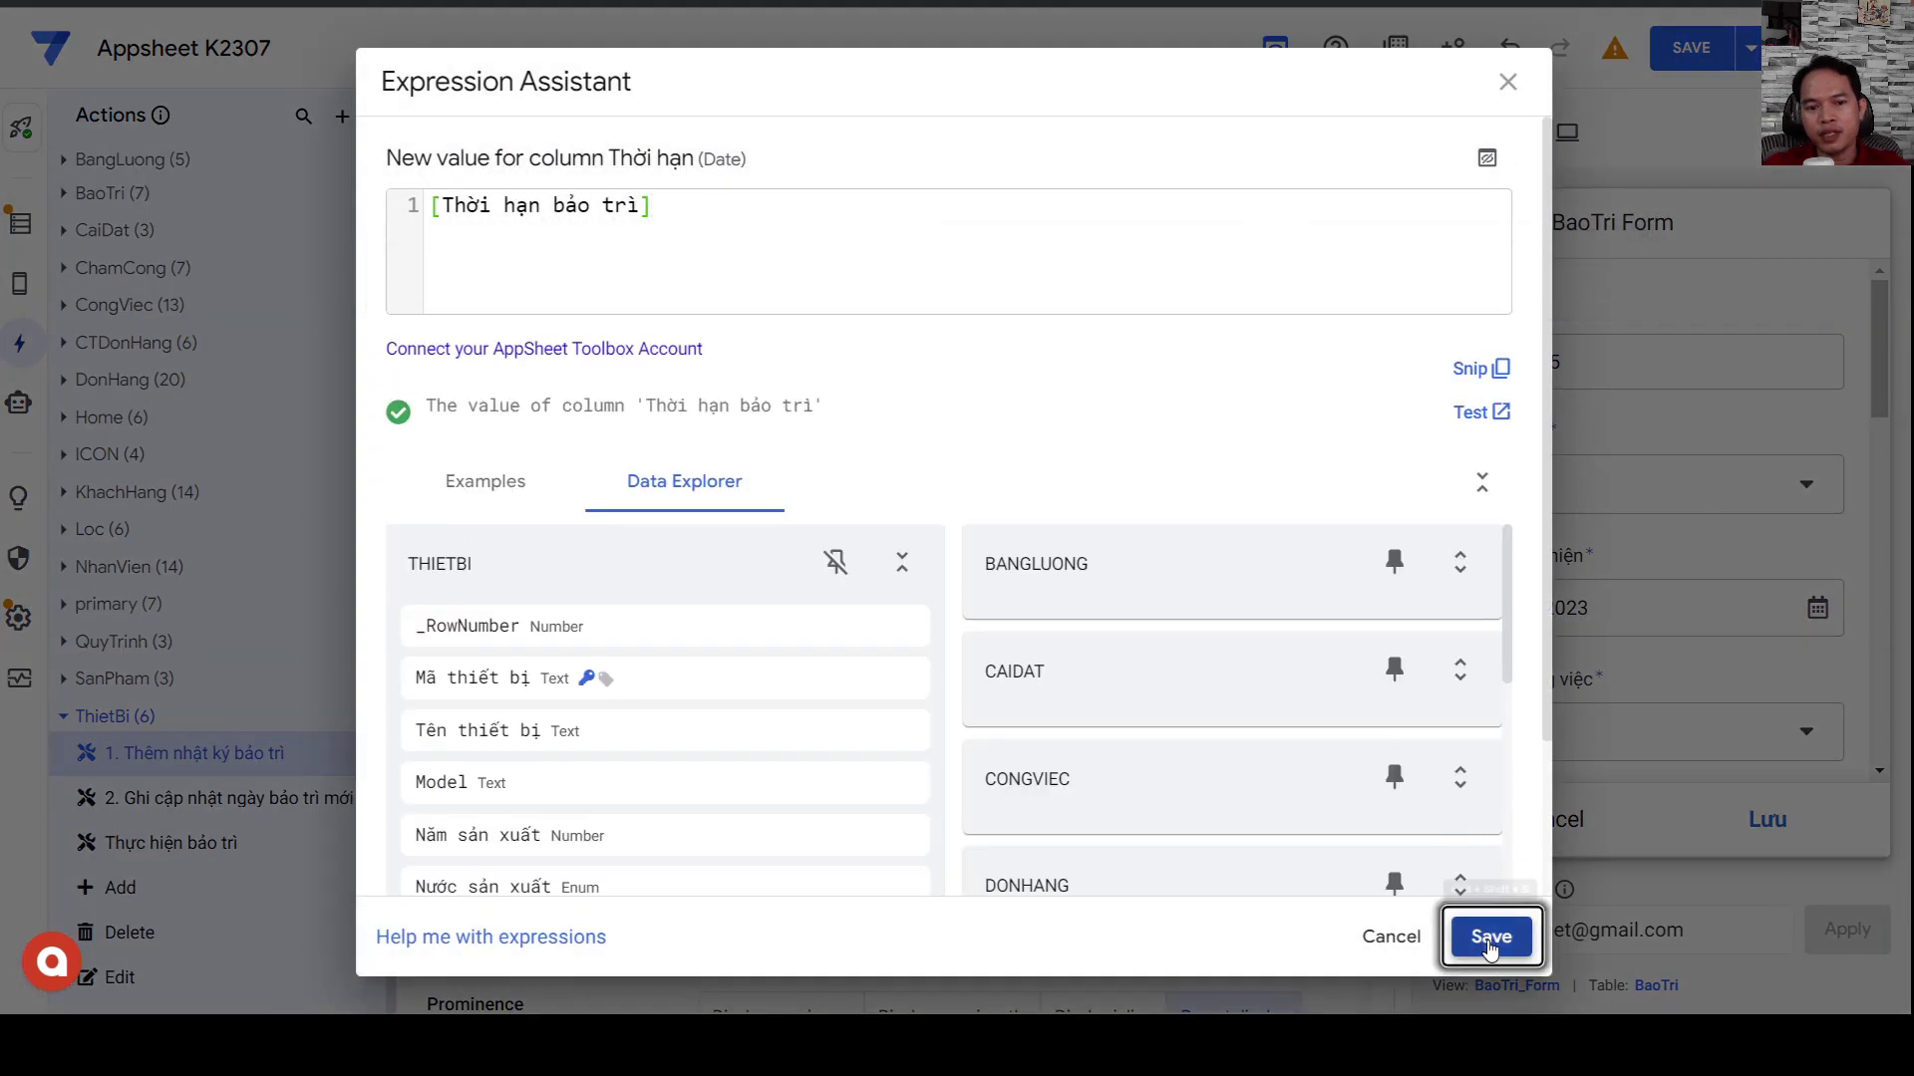
click(1490, 942)
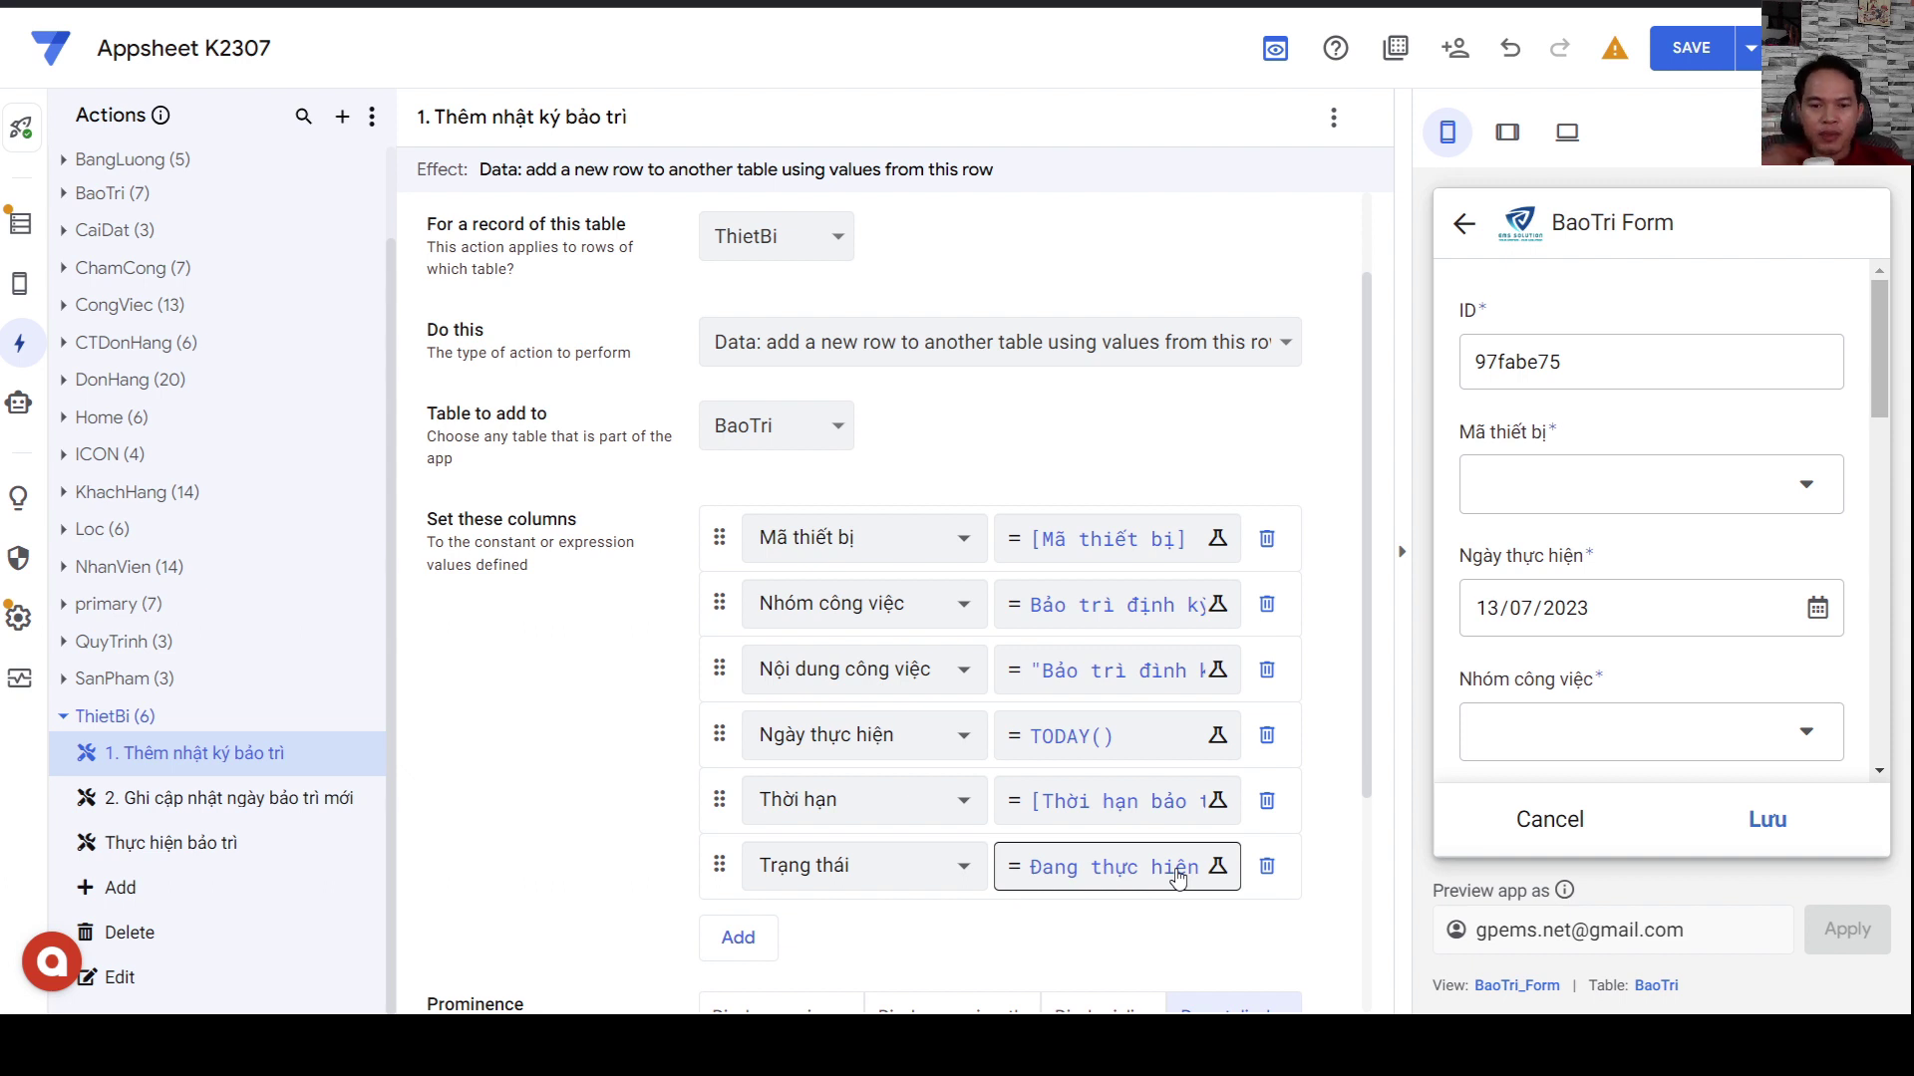
click(790, 805)
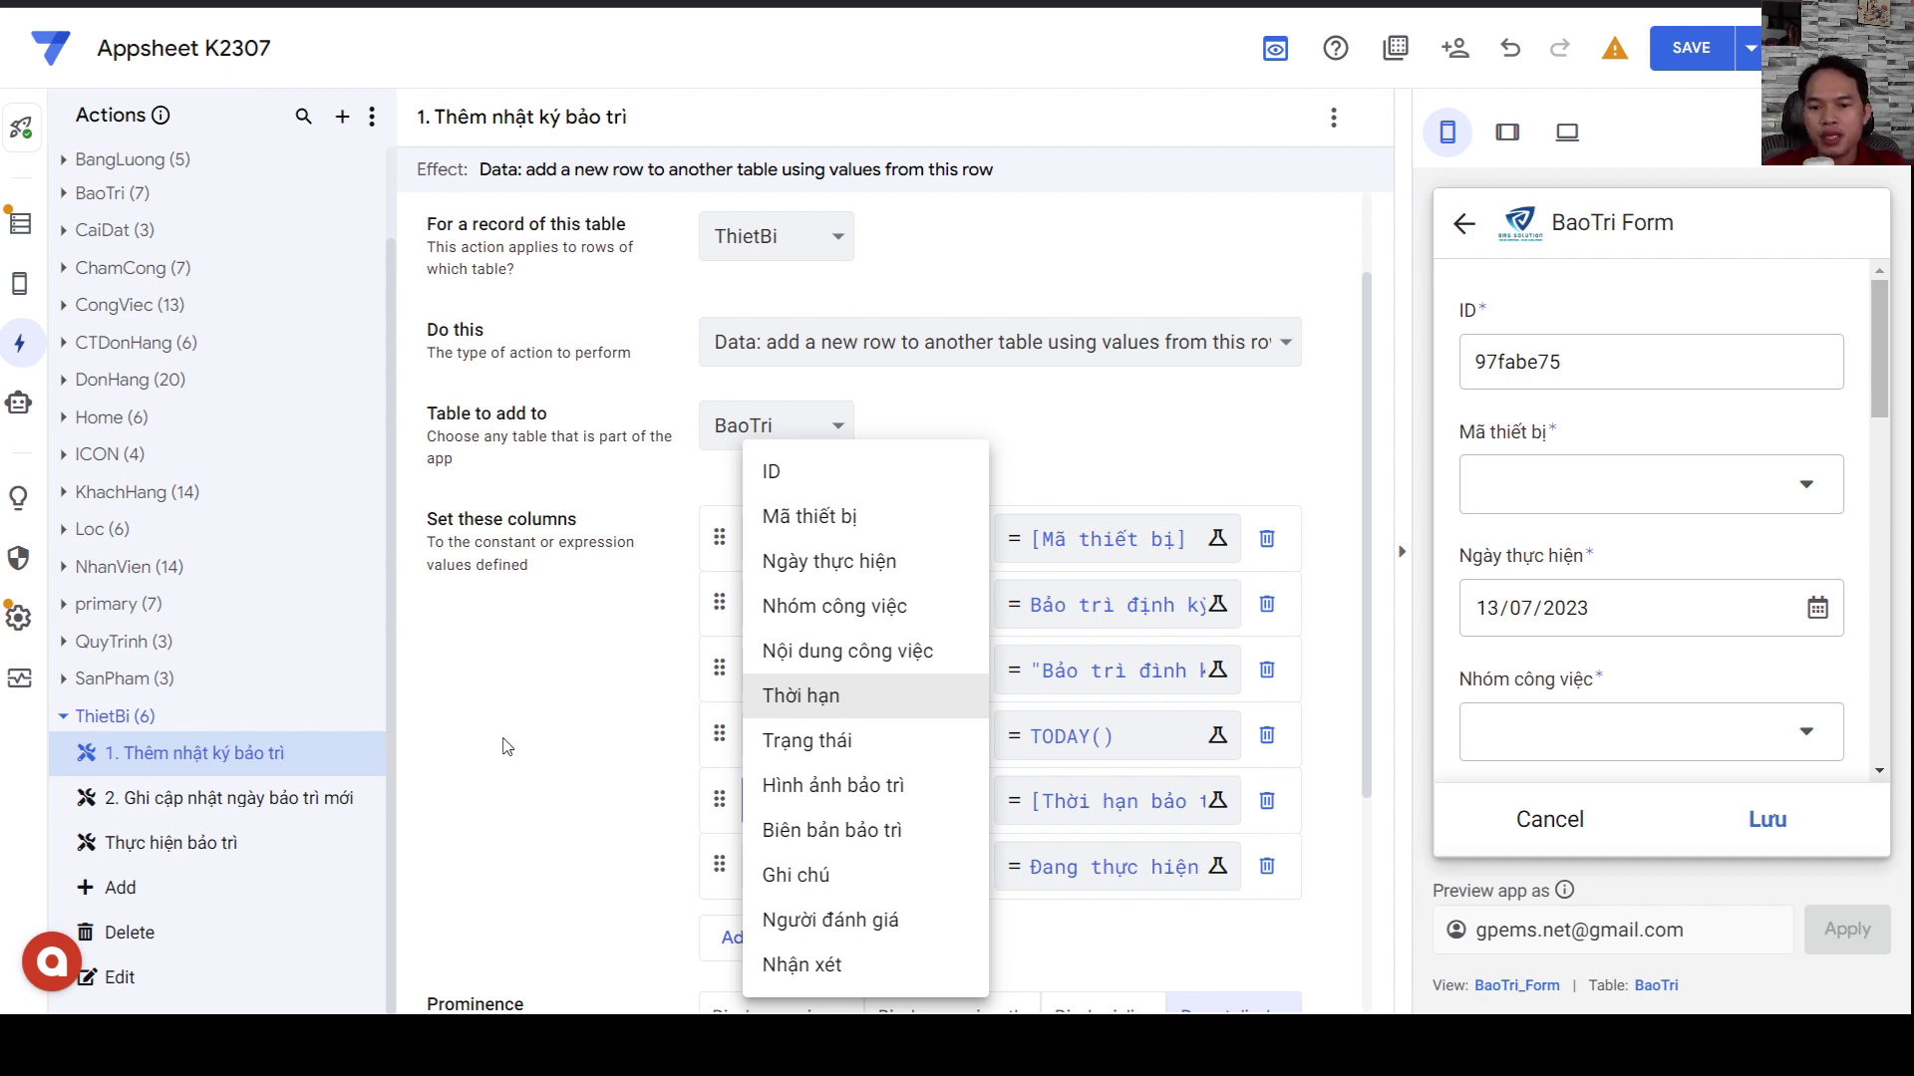
click(528, 773)
scroll(554, 781, down, 3)
scroll(558, 781, down, 1)
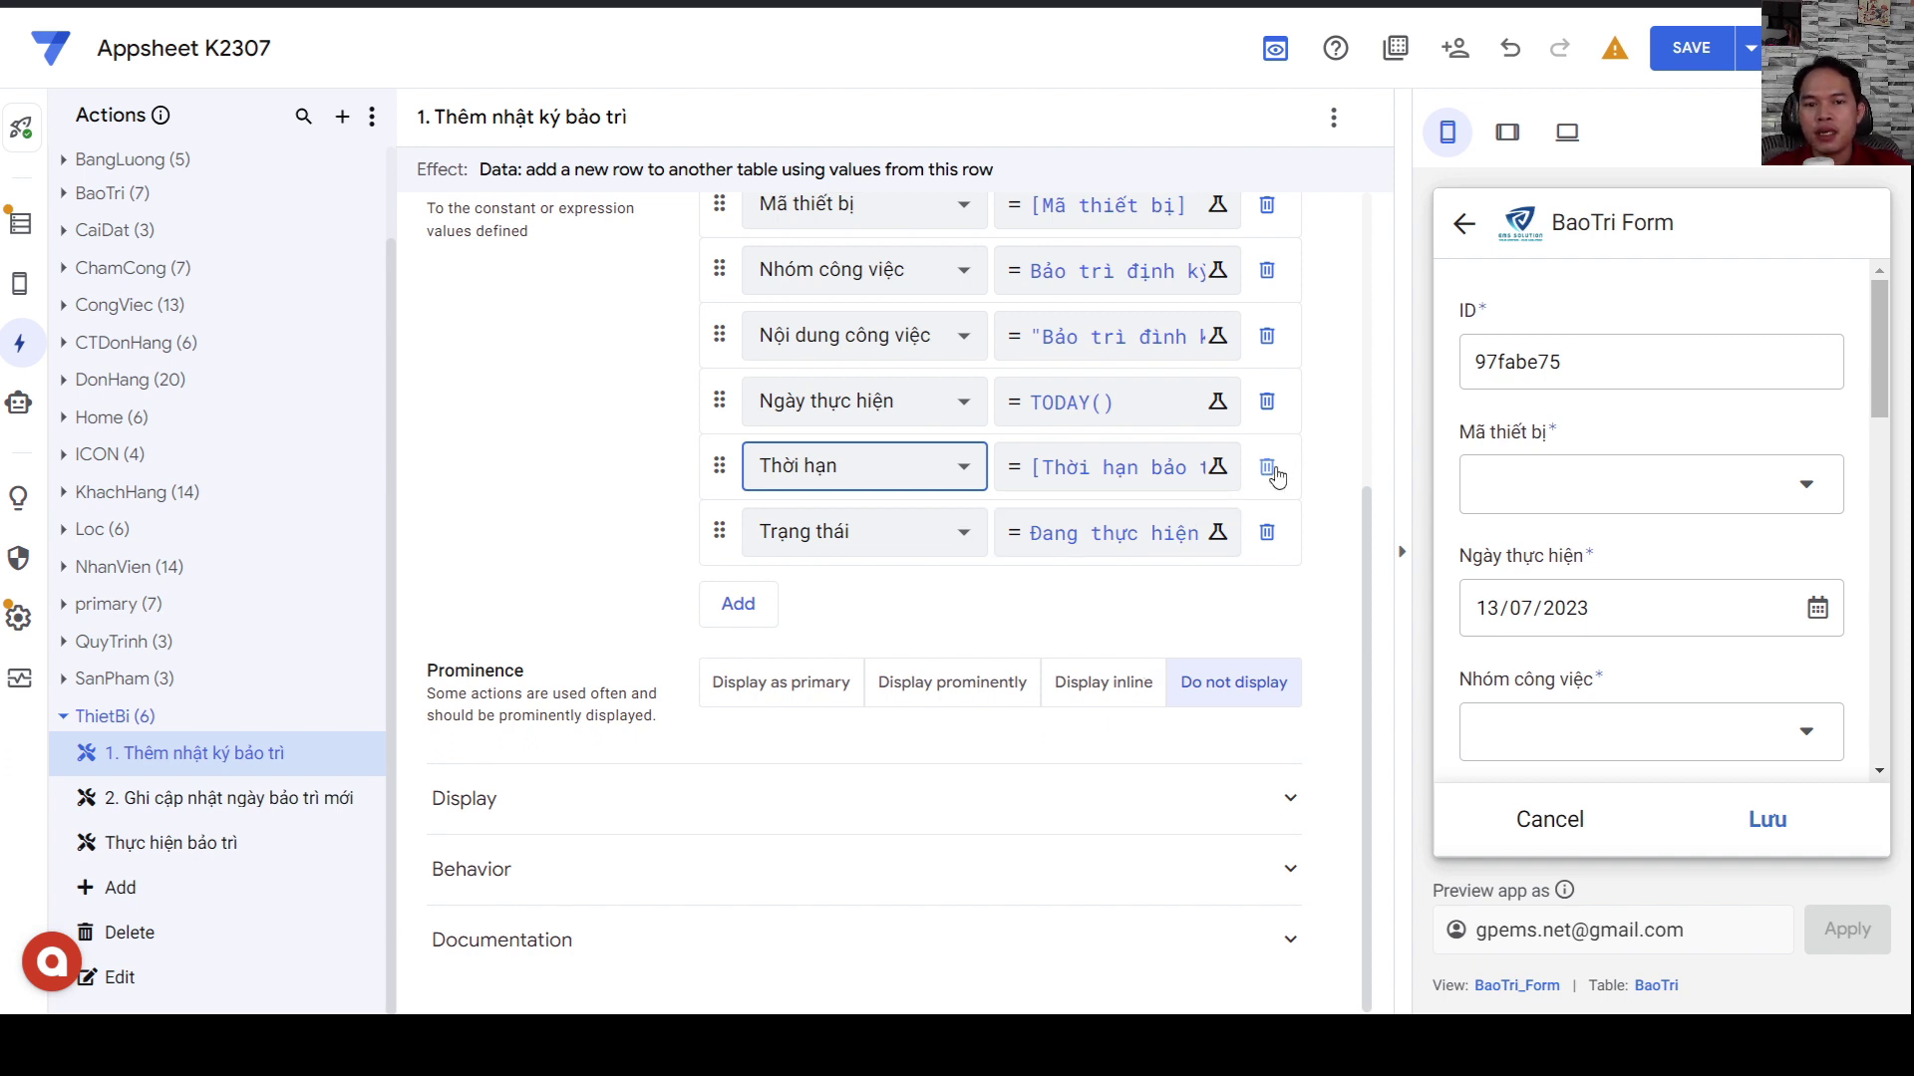
Delete and restore the Thời hạn mapping, recheck its formula, and expand the Behavior settings
click(1268, 468)
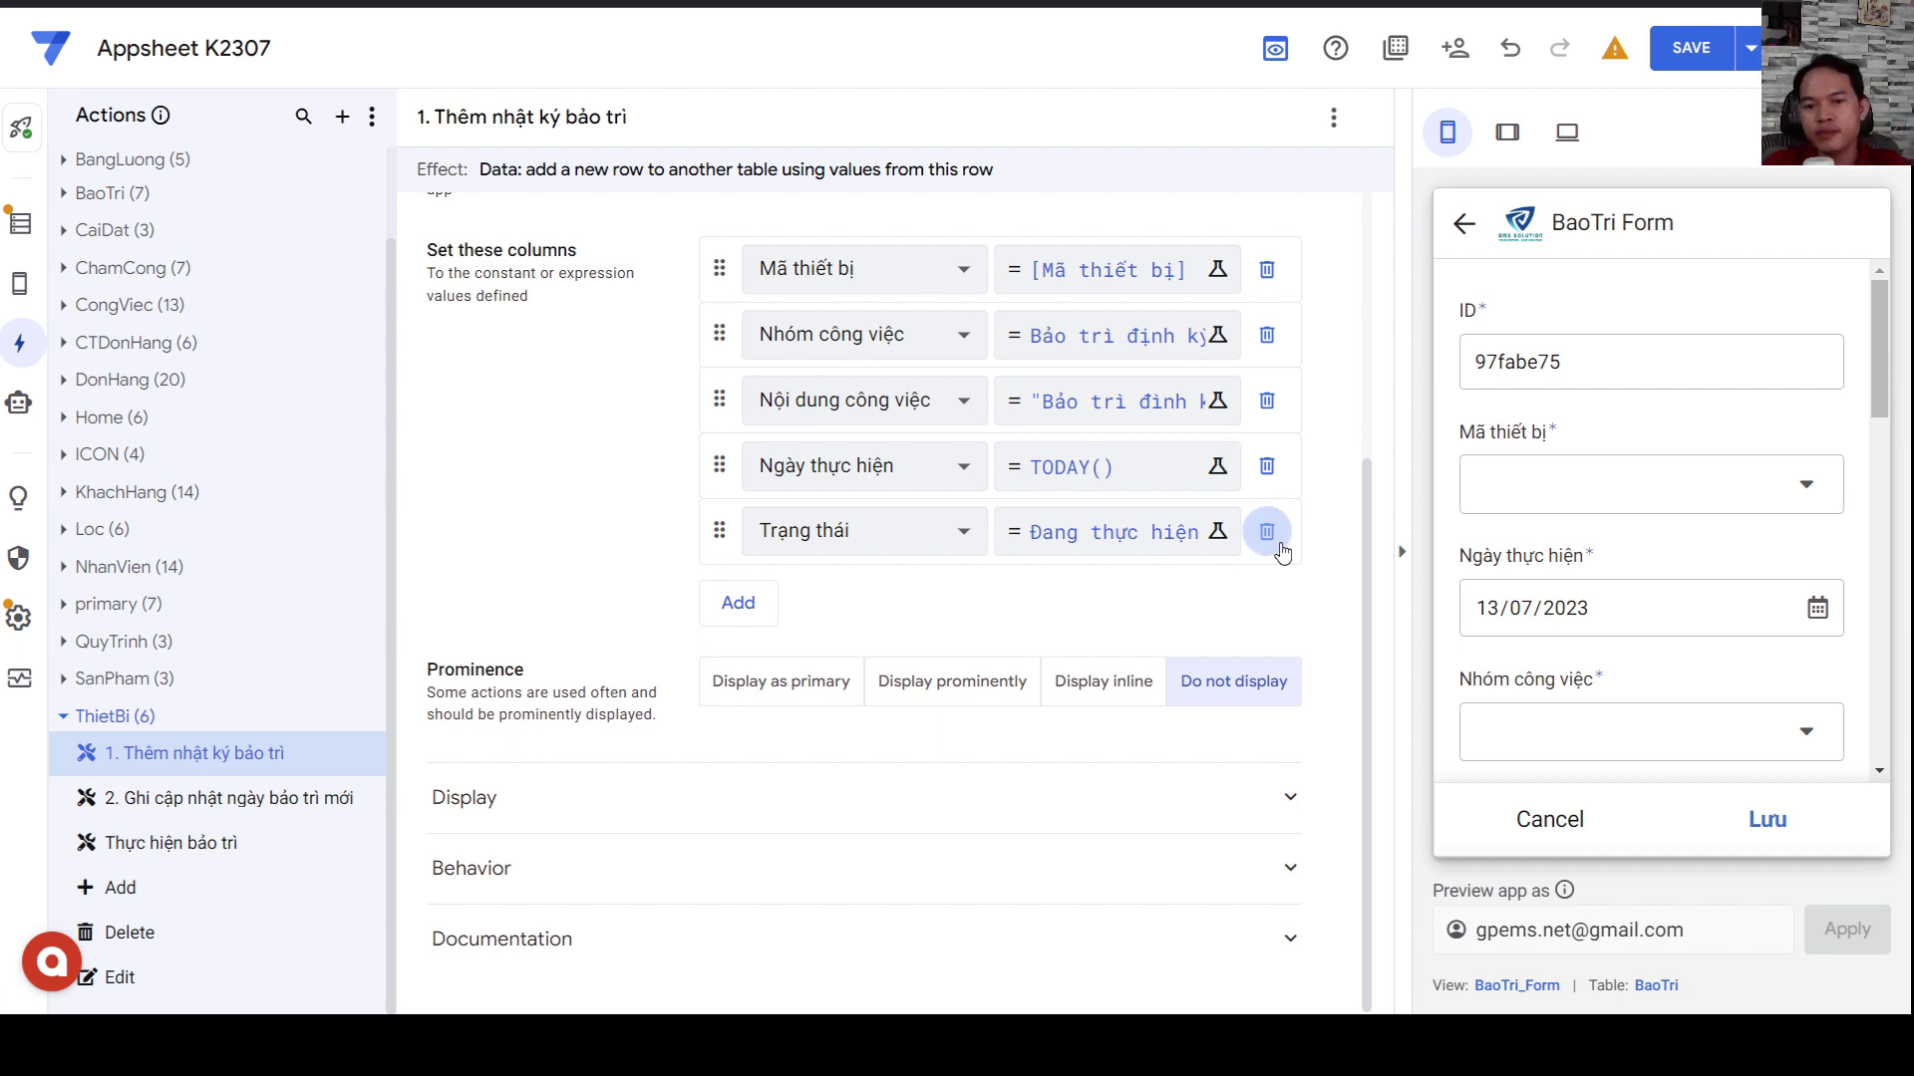
key(ctrl+z)
click(1162, 471)
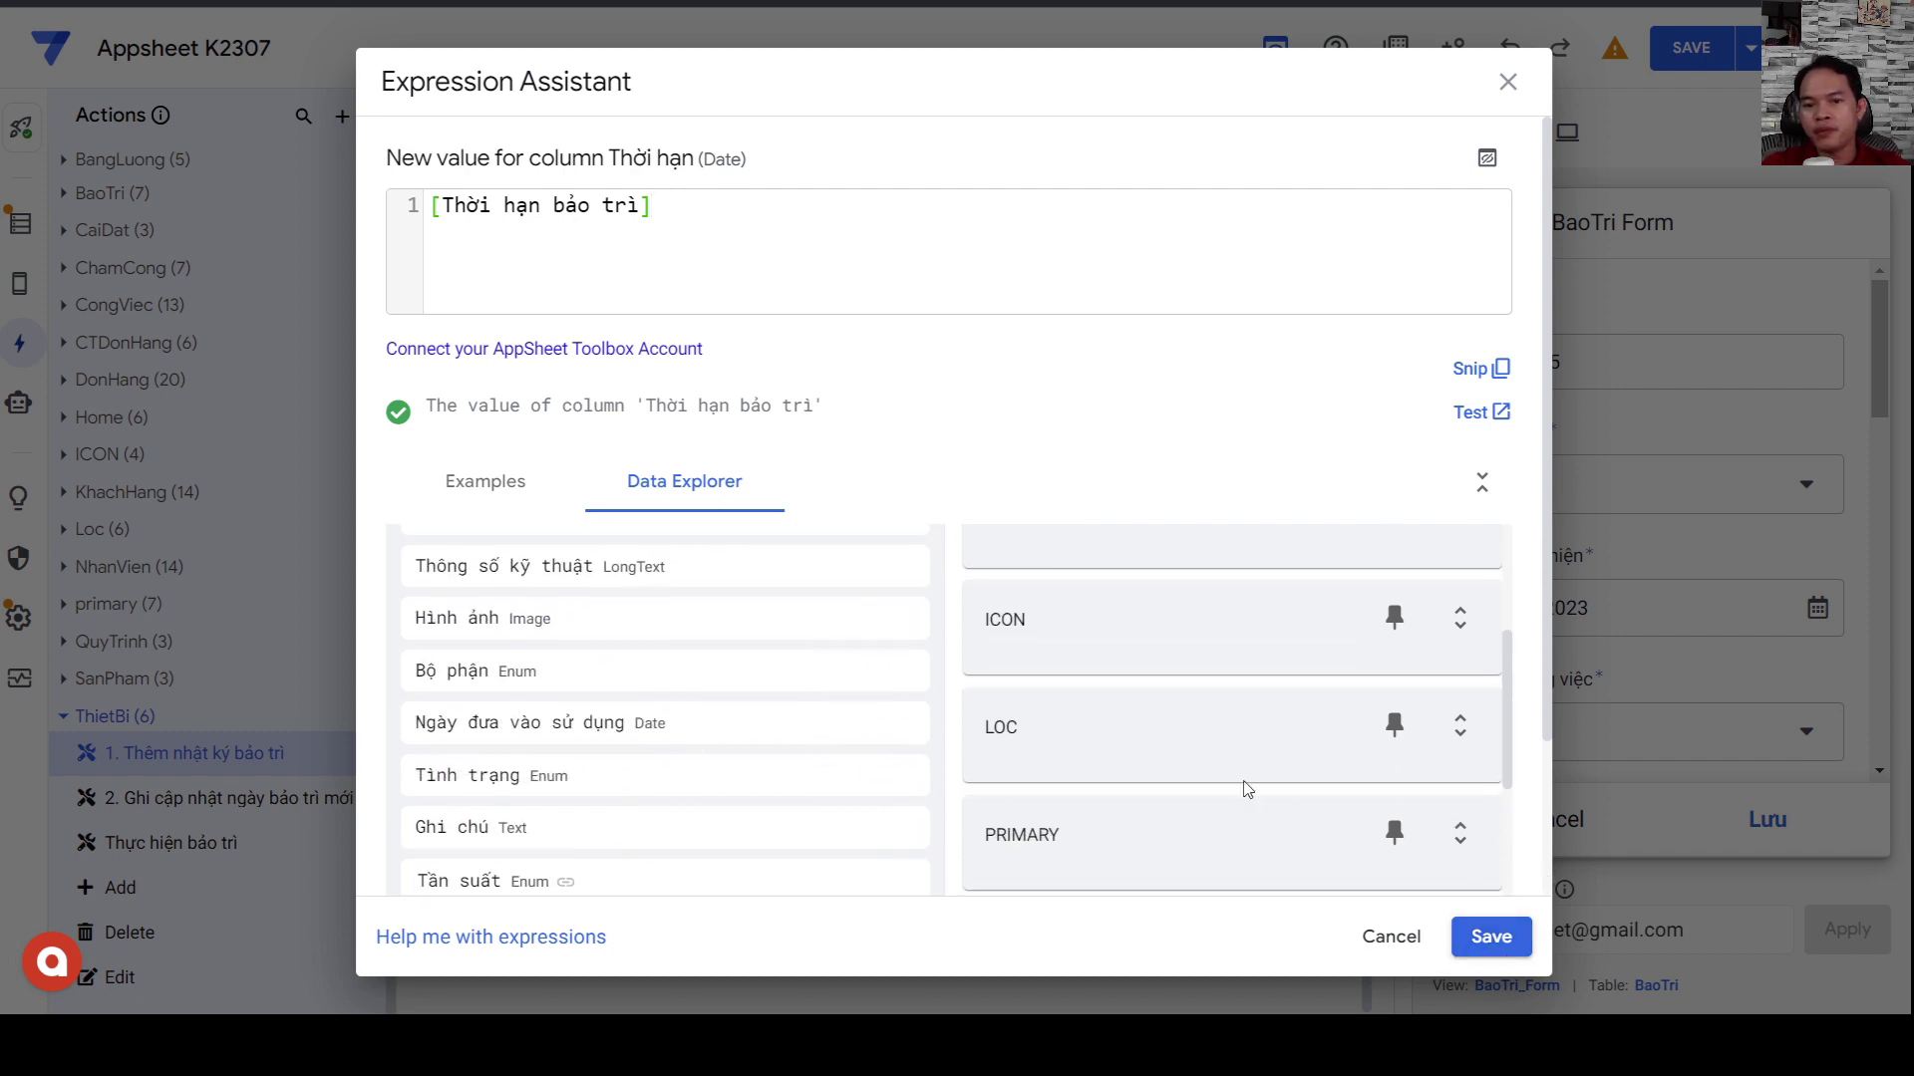
click(1491, 937)
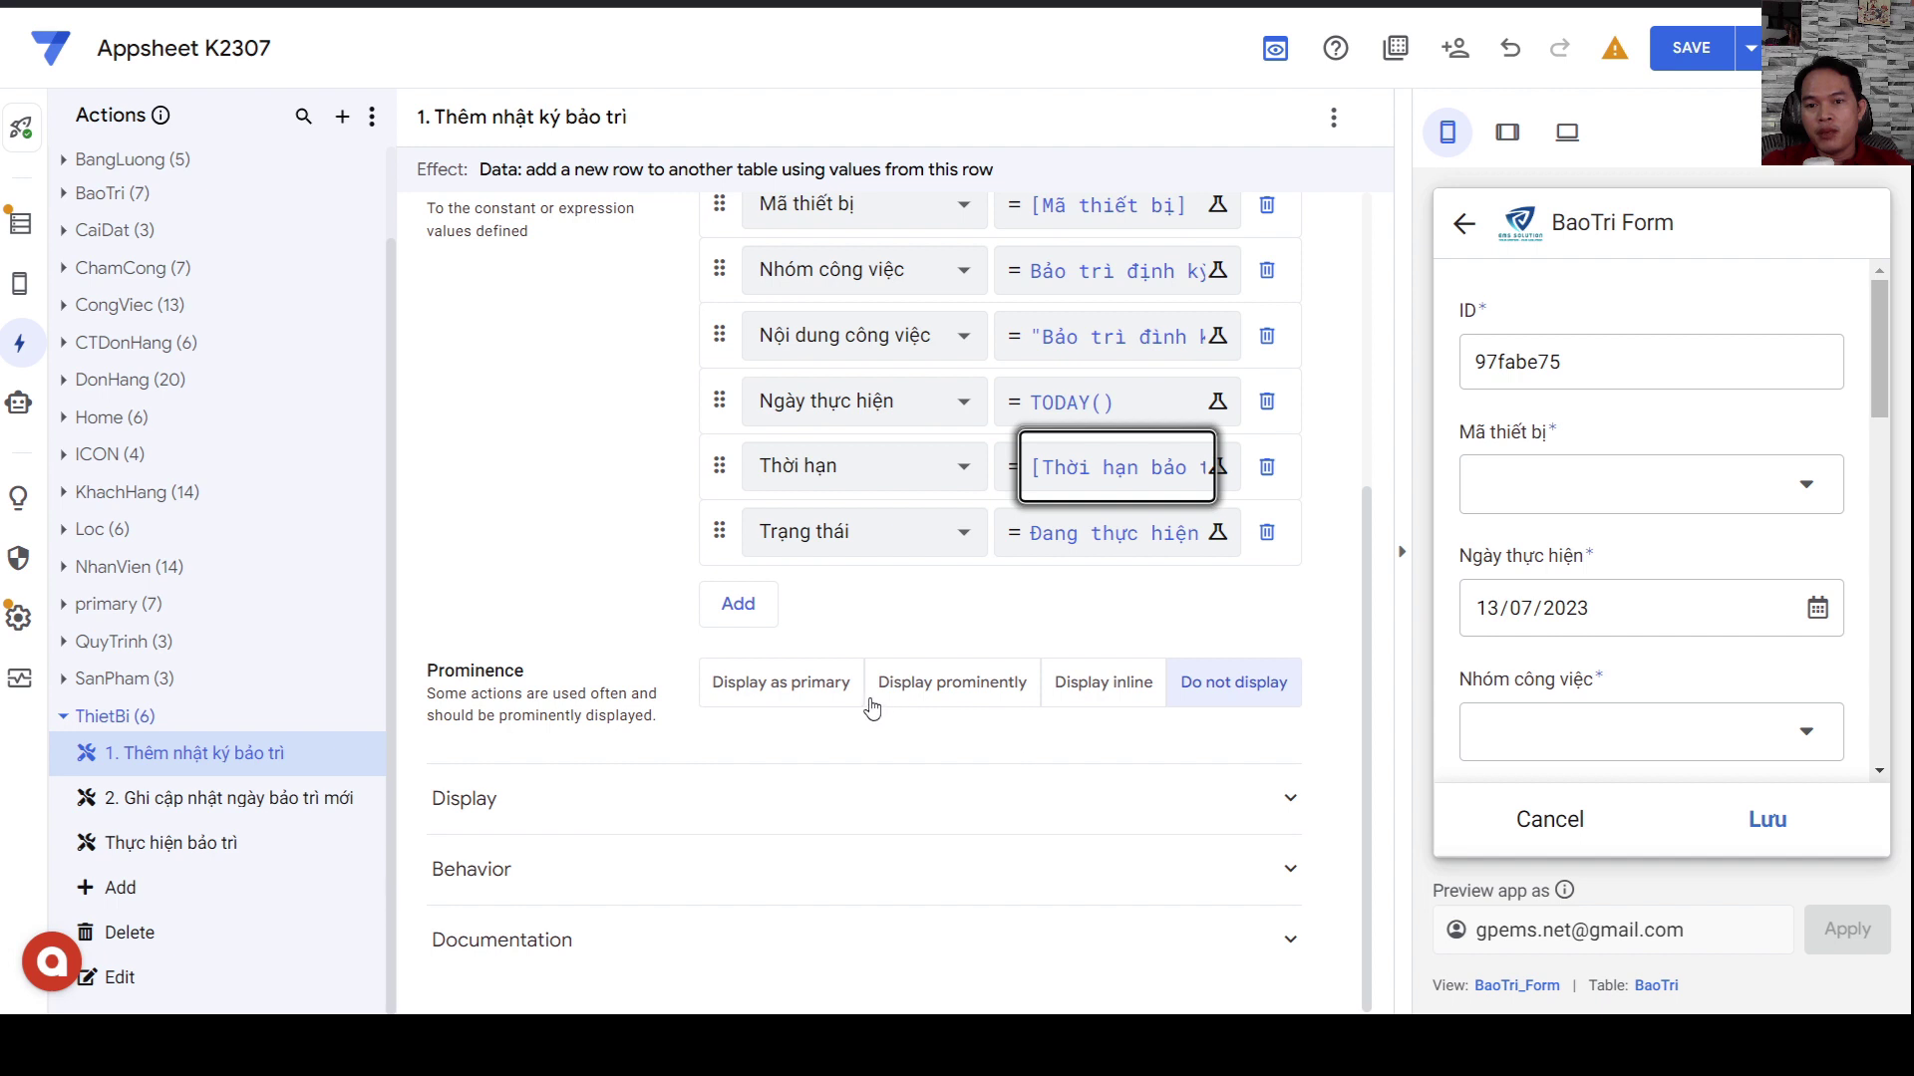
scroll(872, 708, up, 1)
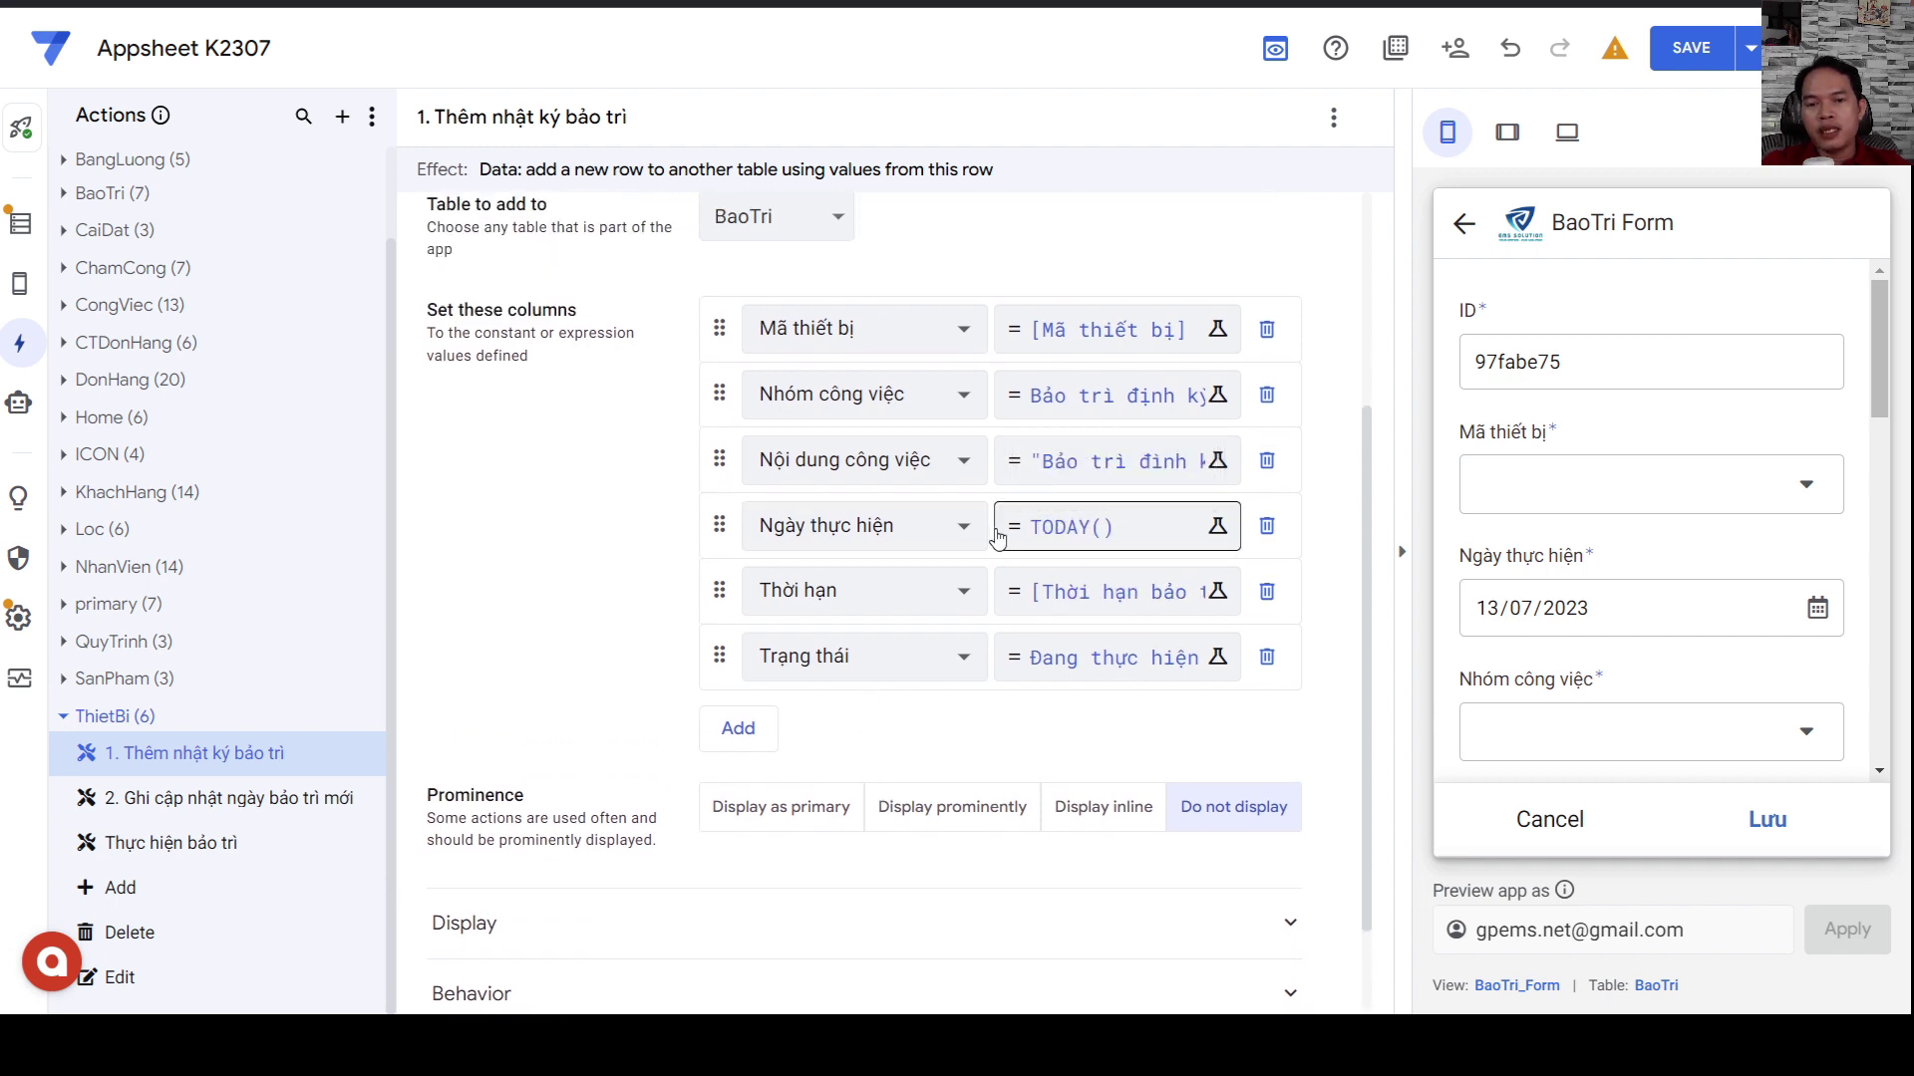
scroll(1116, 539, up, 1)
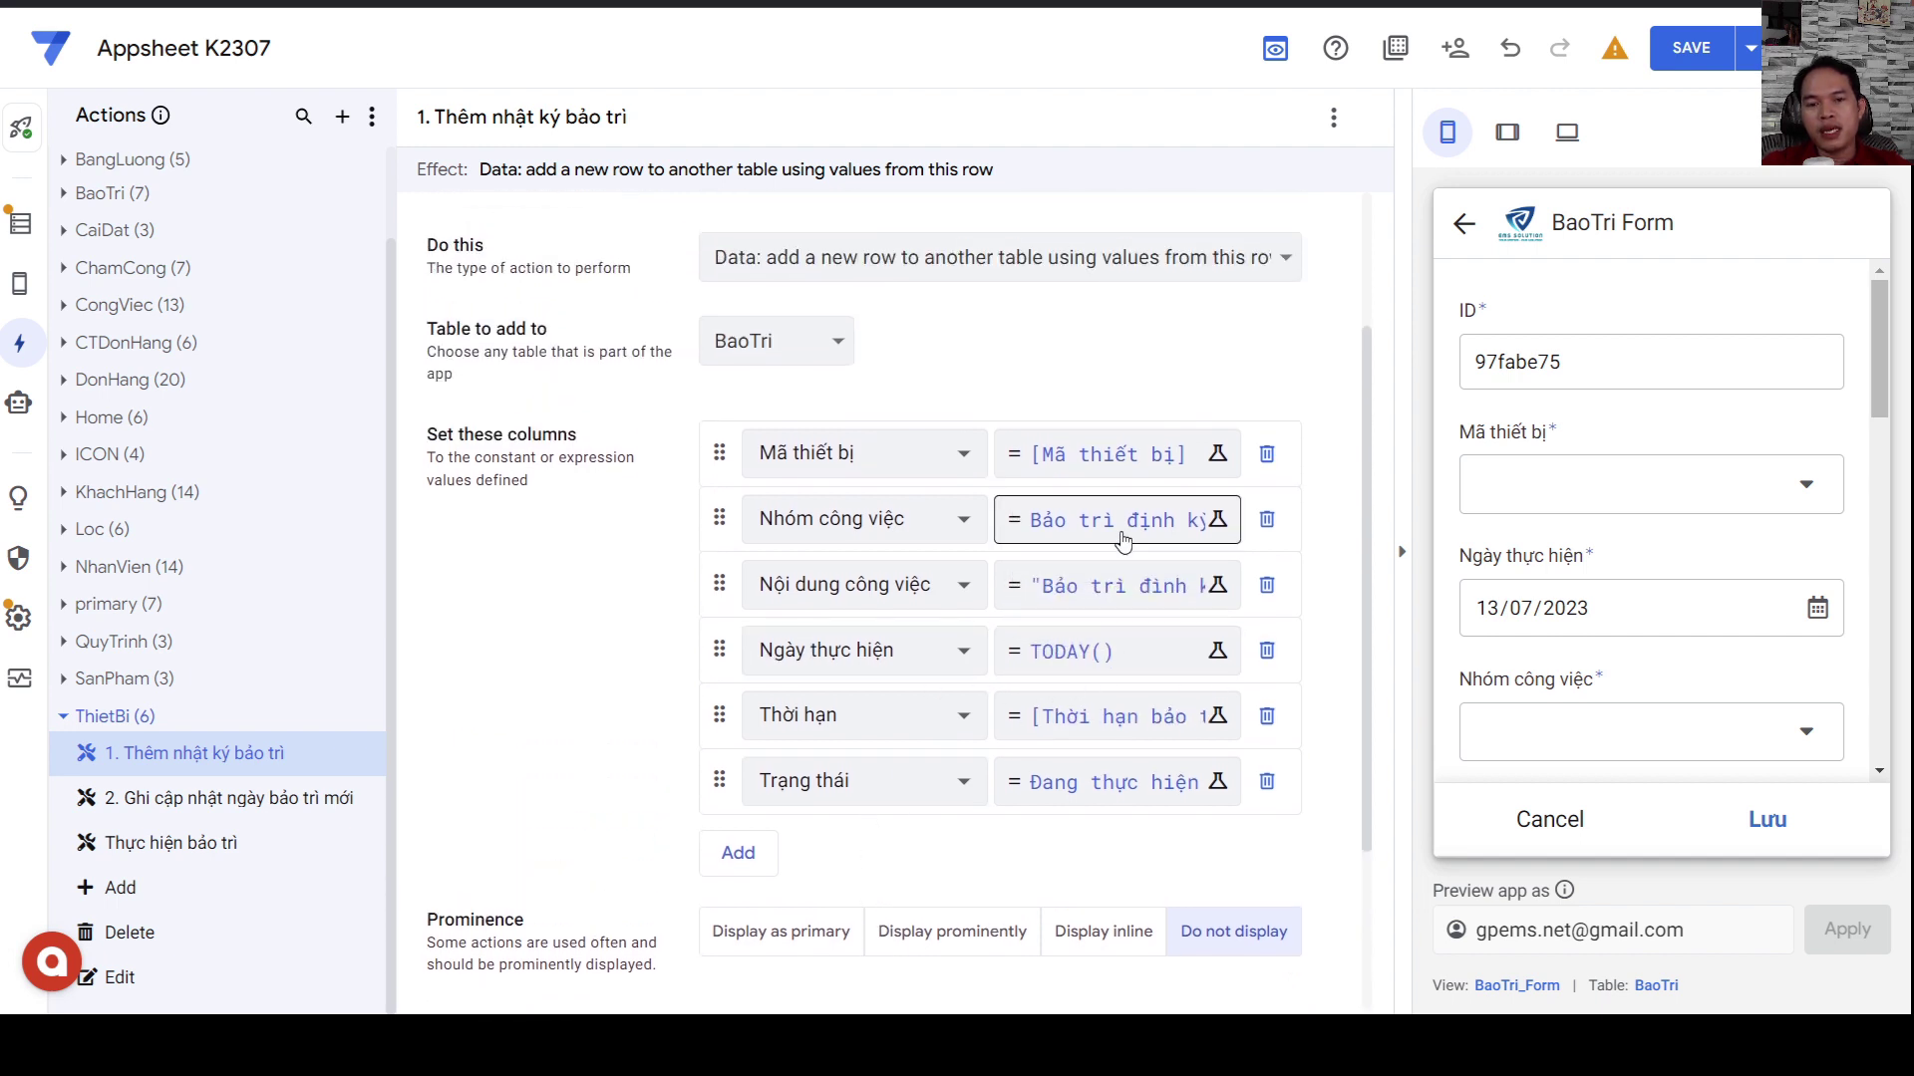
scroll(817, 717, down, 2)
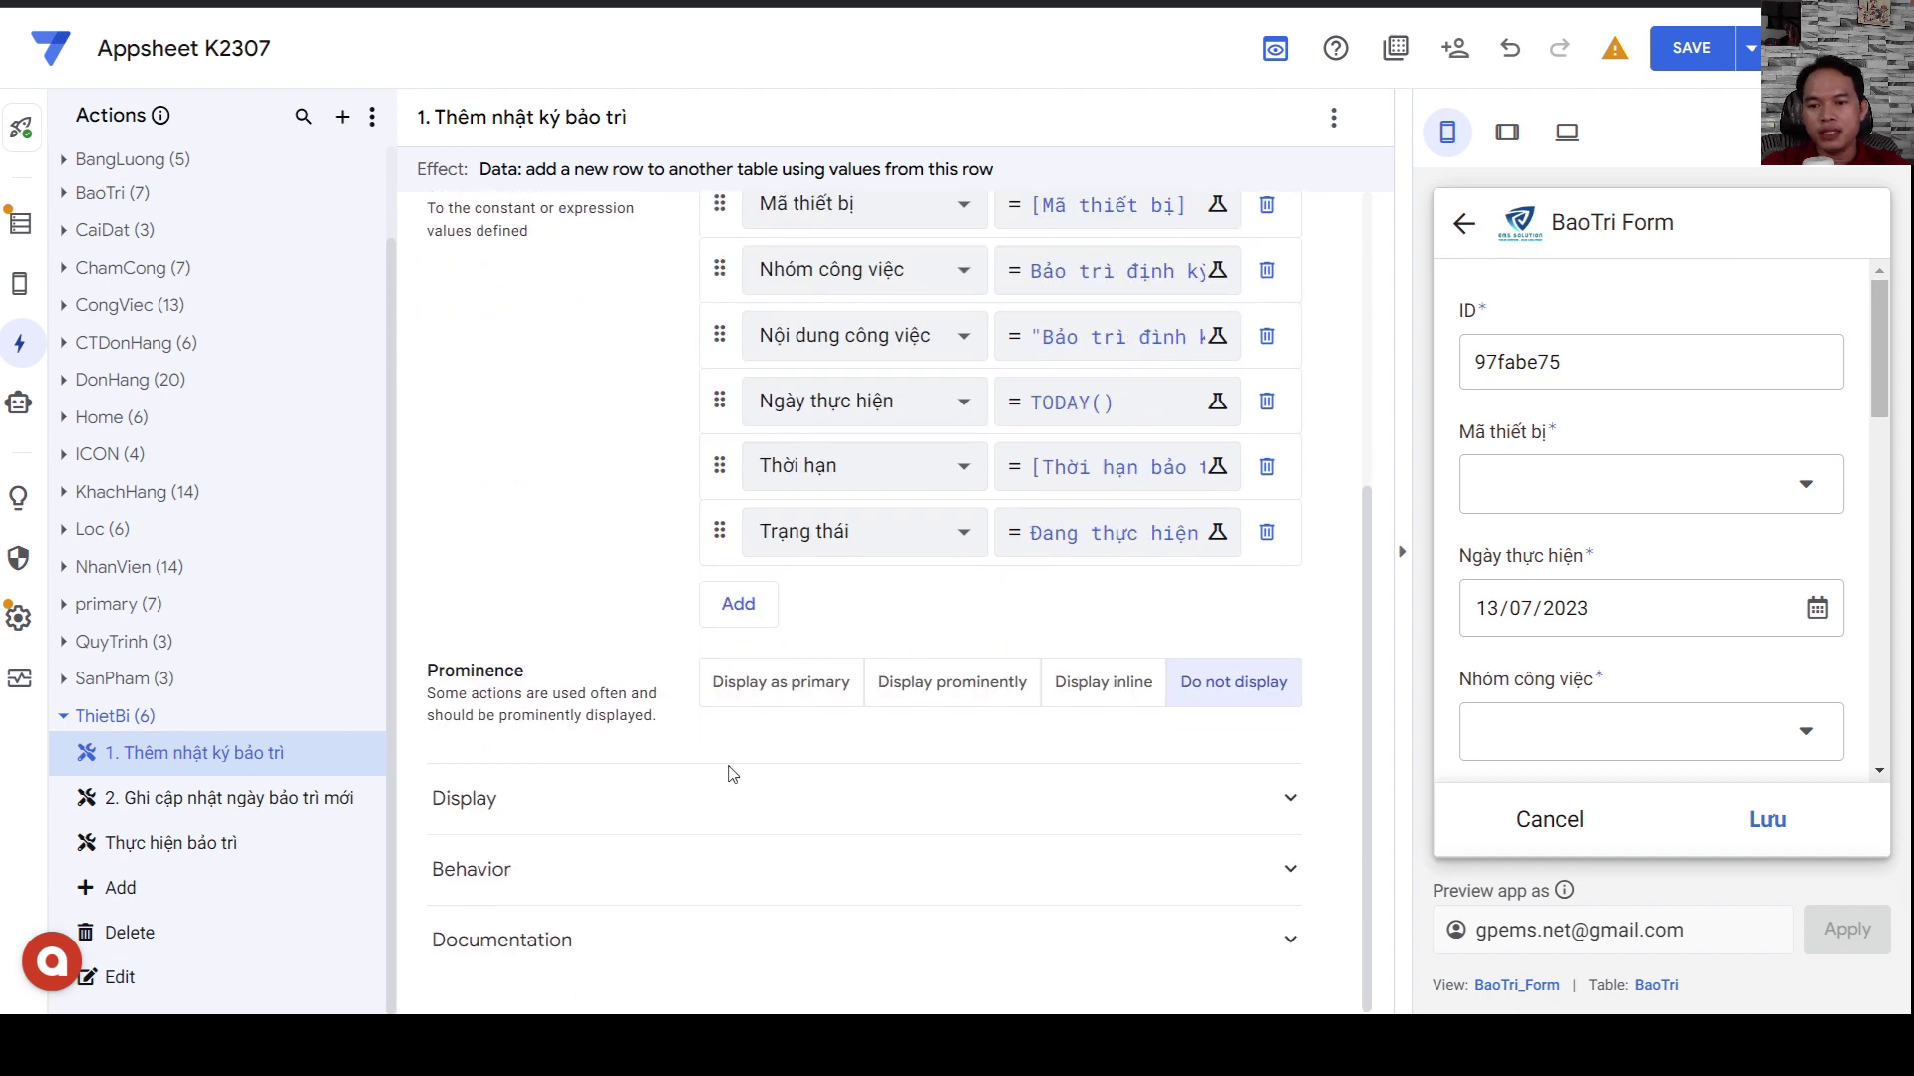
click(646, 895)
Review action 2, then open Thực hiện bảo trì's condition [thời hạn bảo trì]<=TODAY()+3 for editing
scroll(706, 827, down, 2)
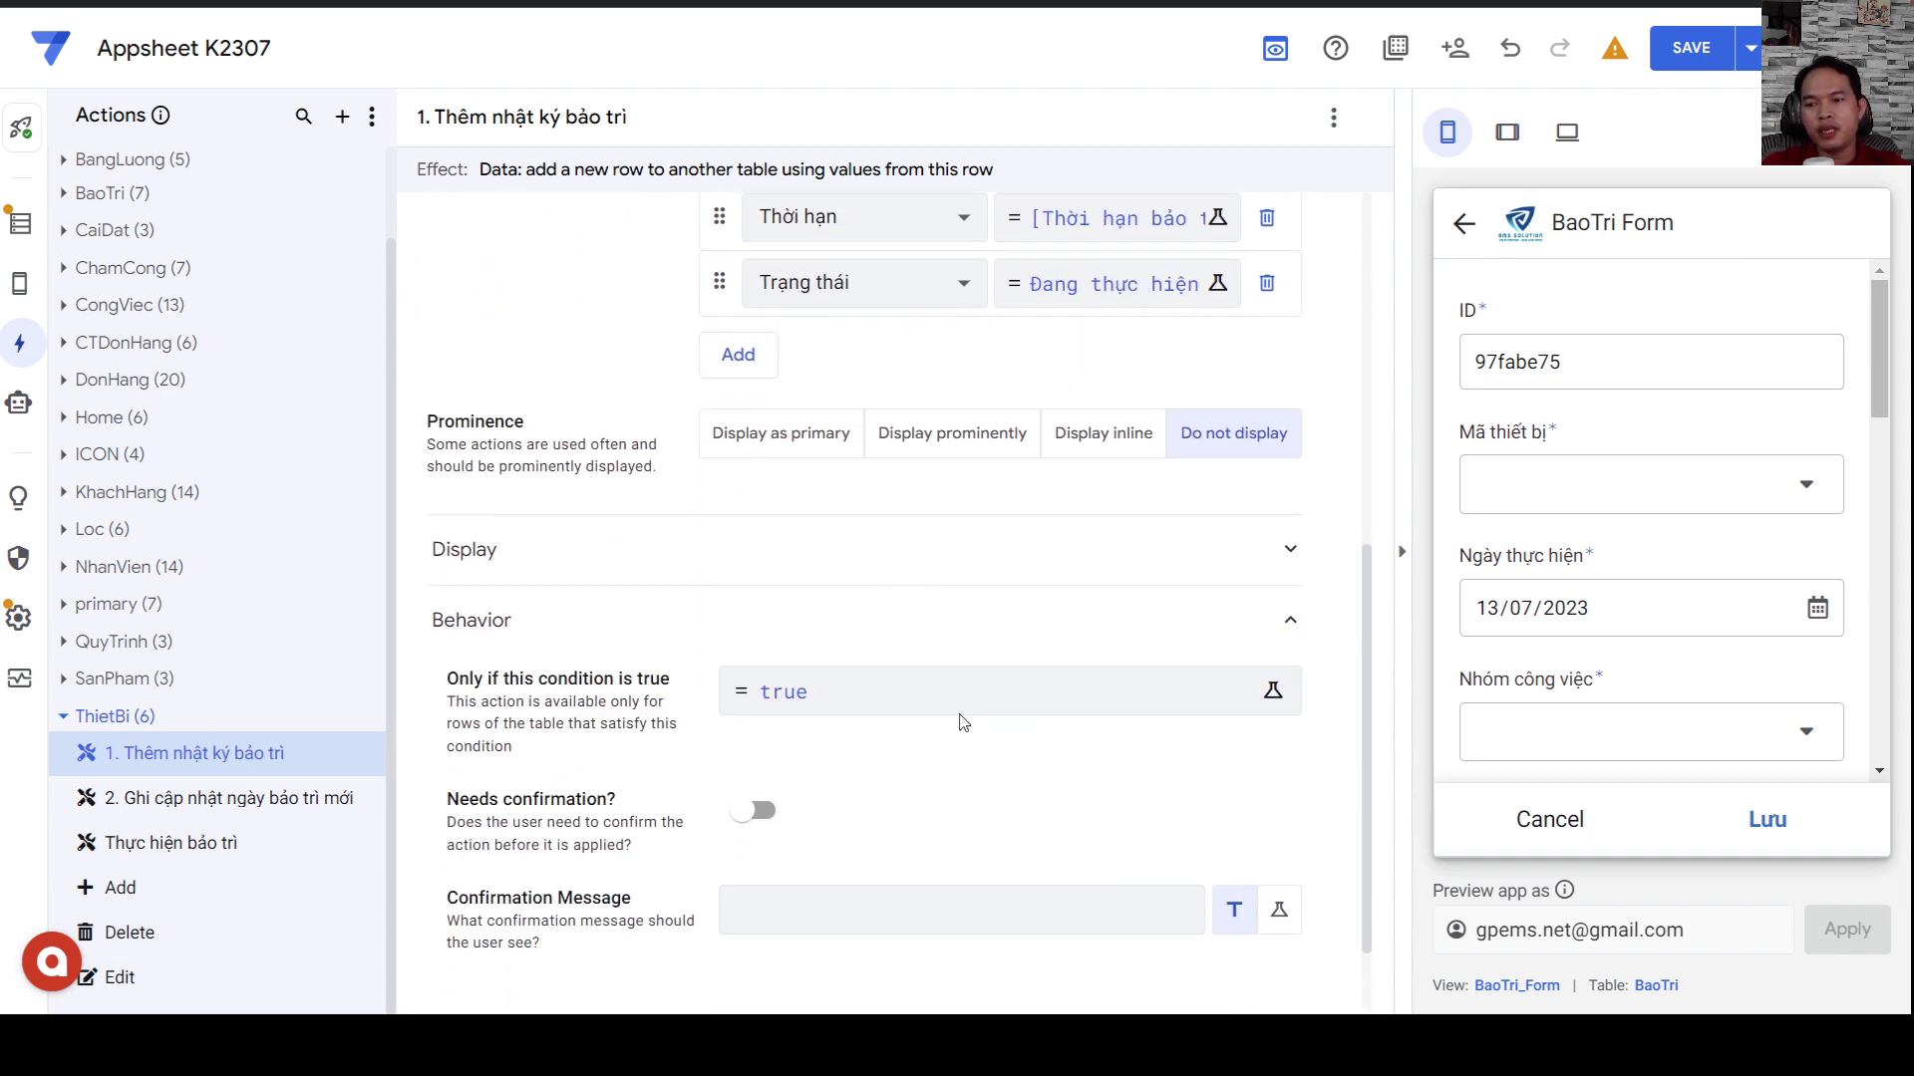
click(297, 807)
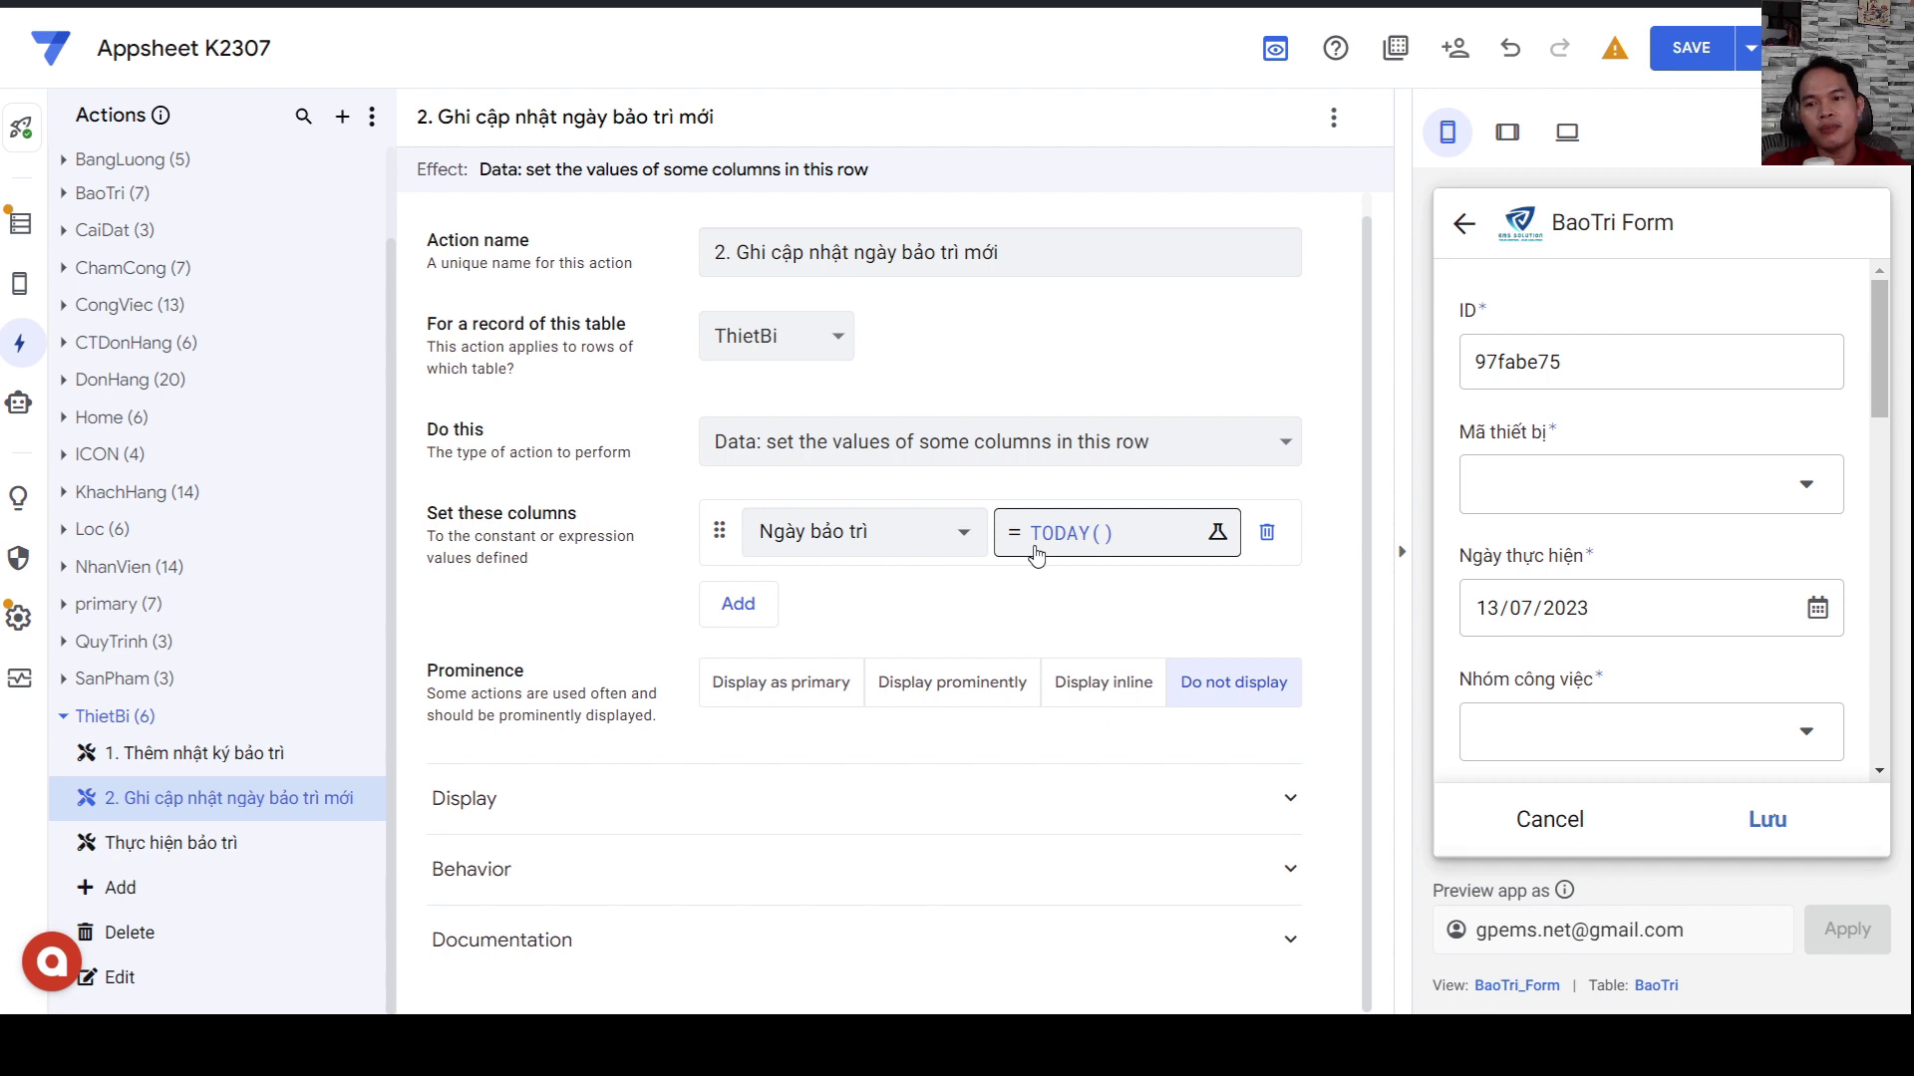
click(180, 842)
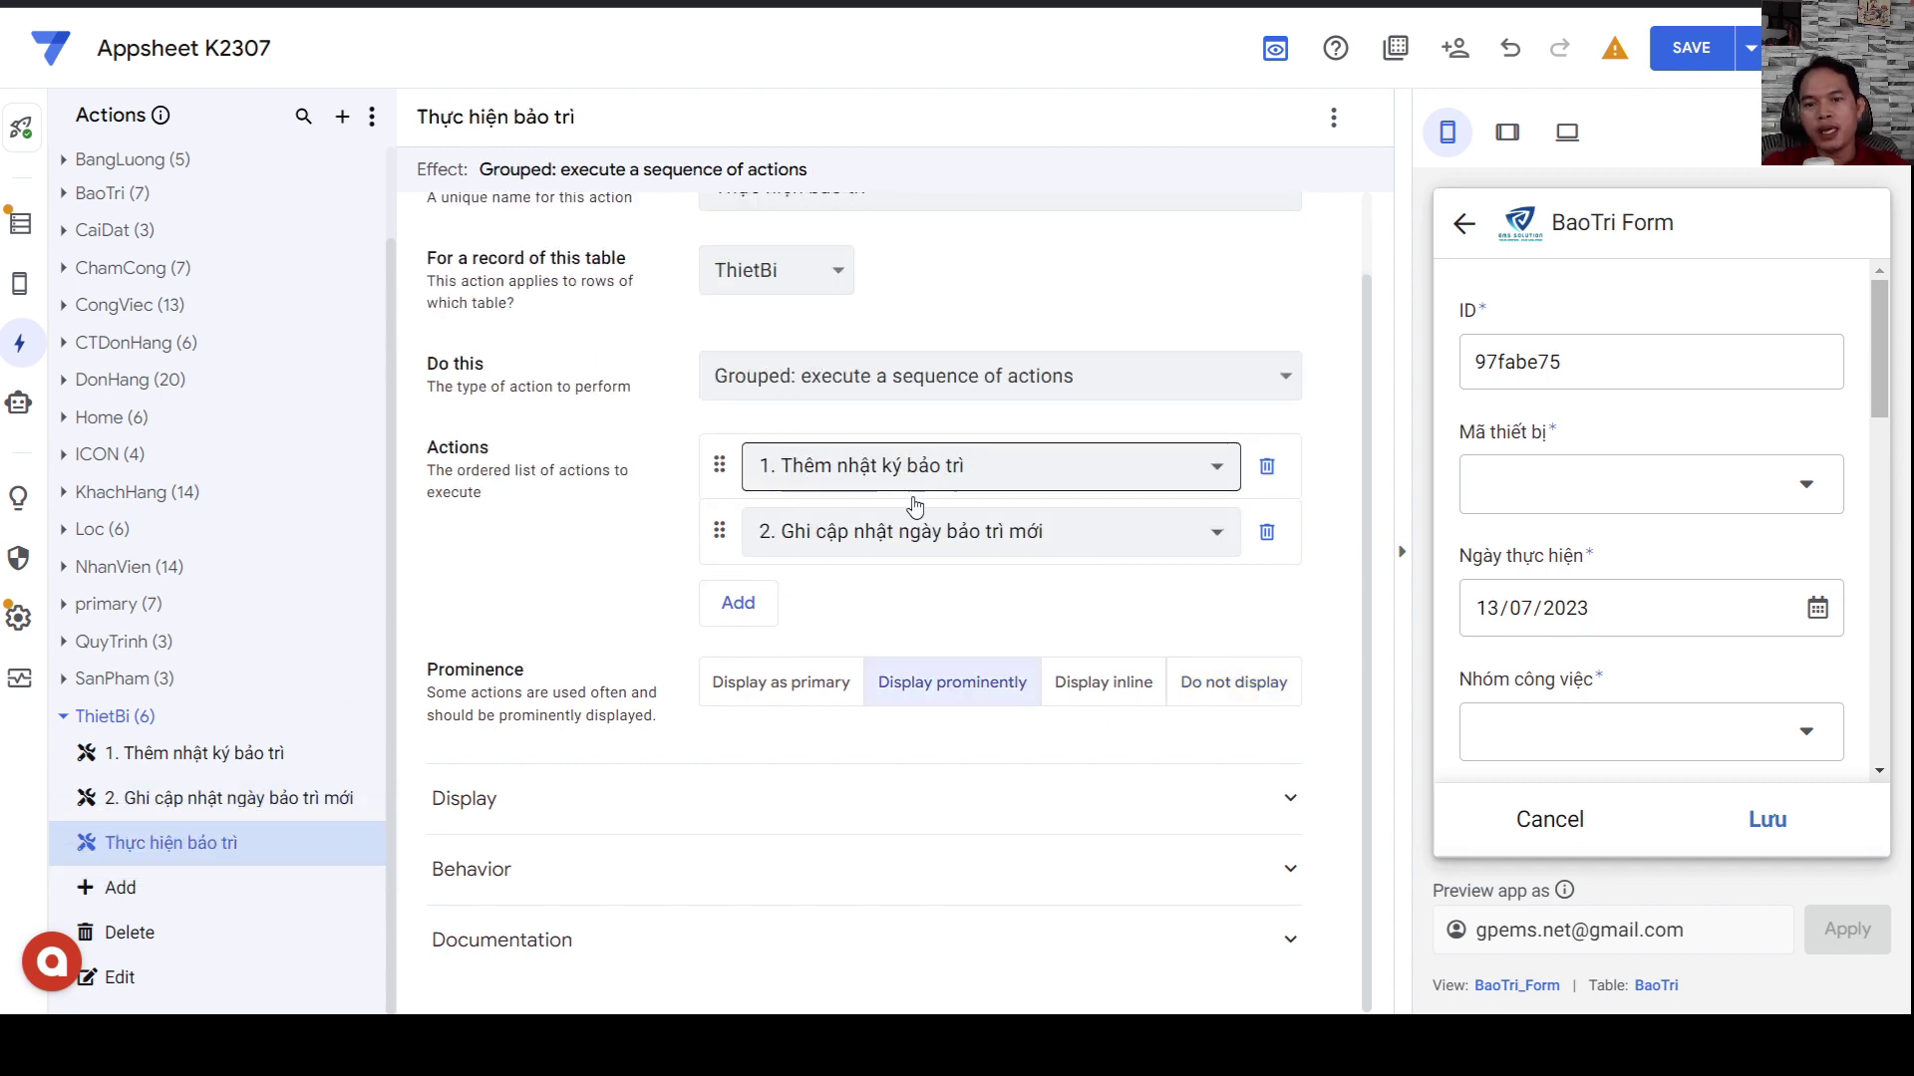
click(676, 881)
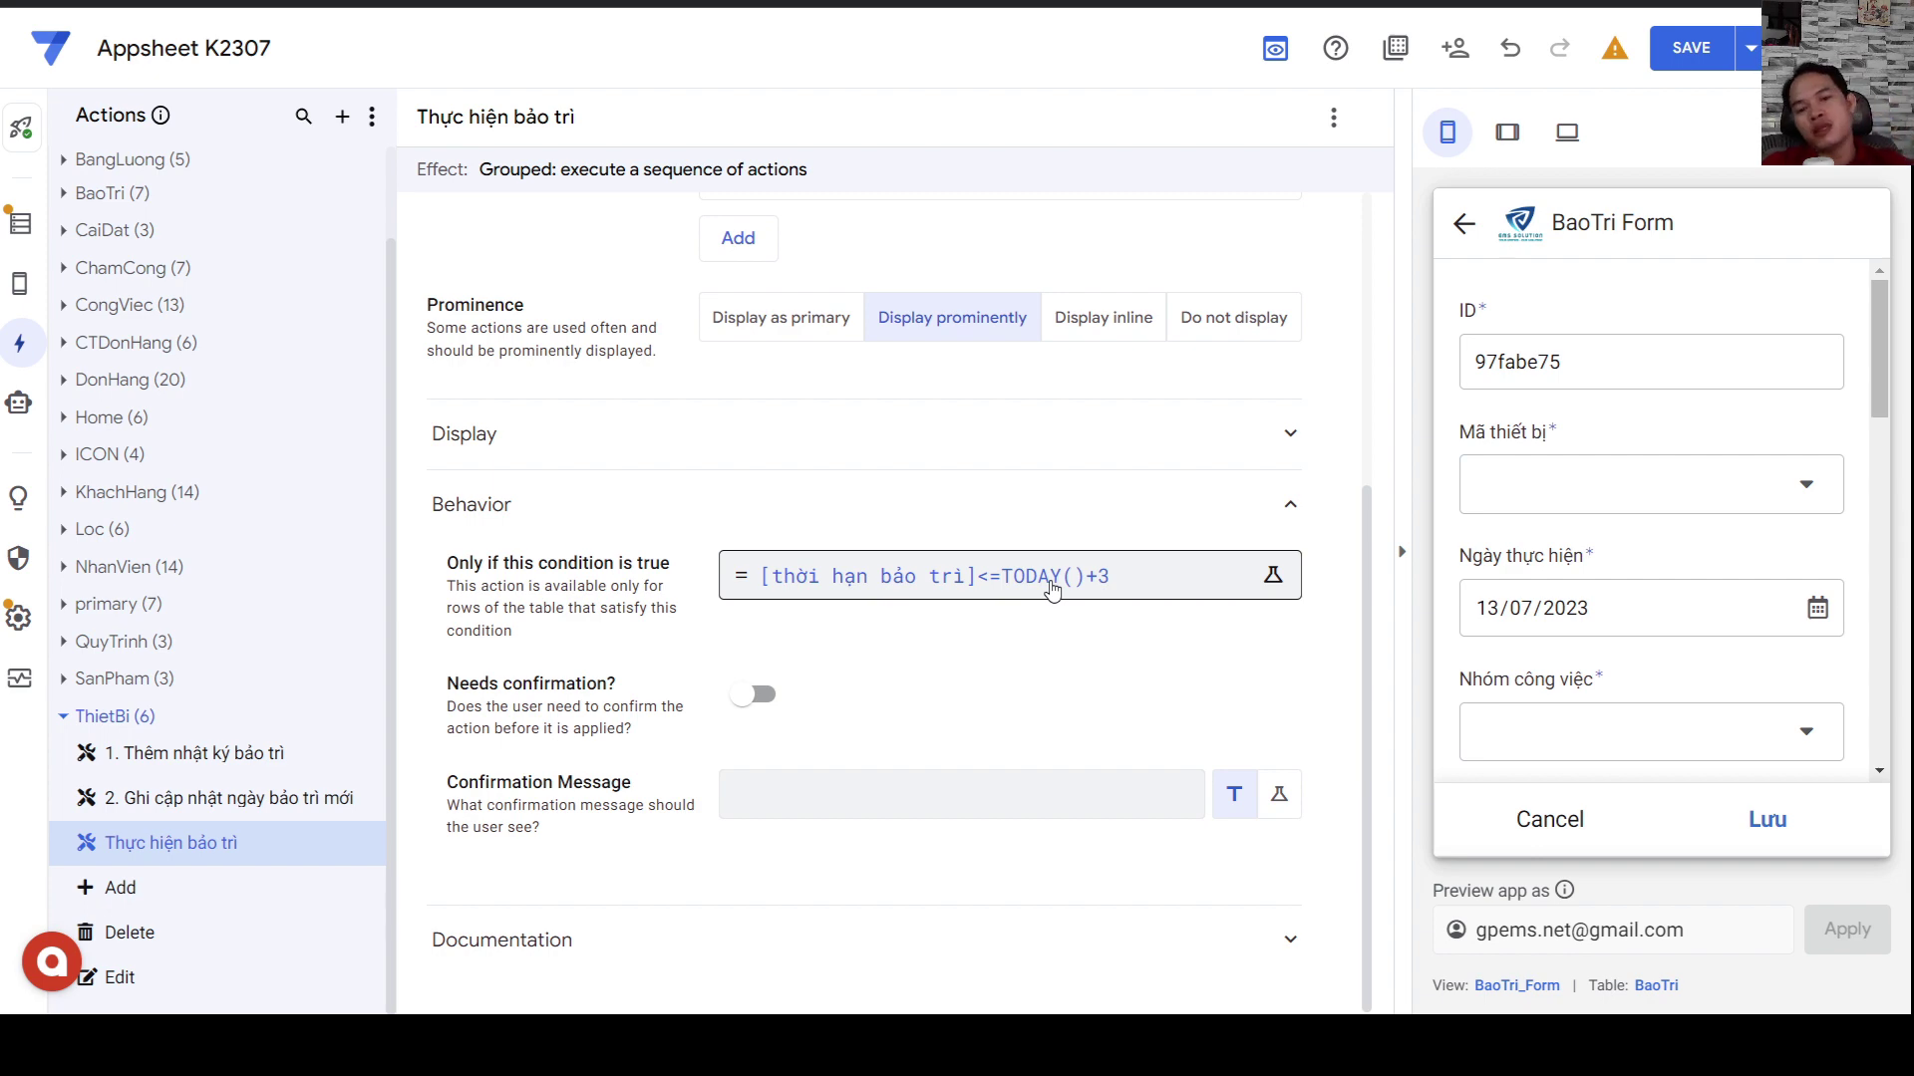
click(1044, 585)
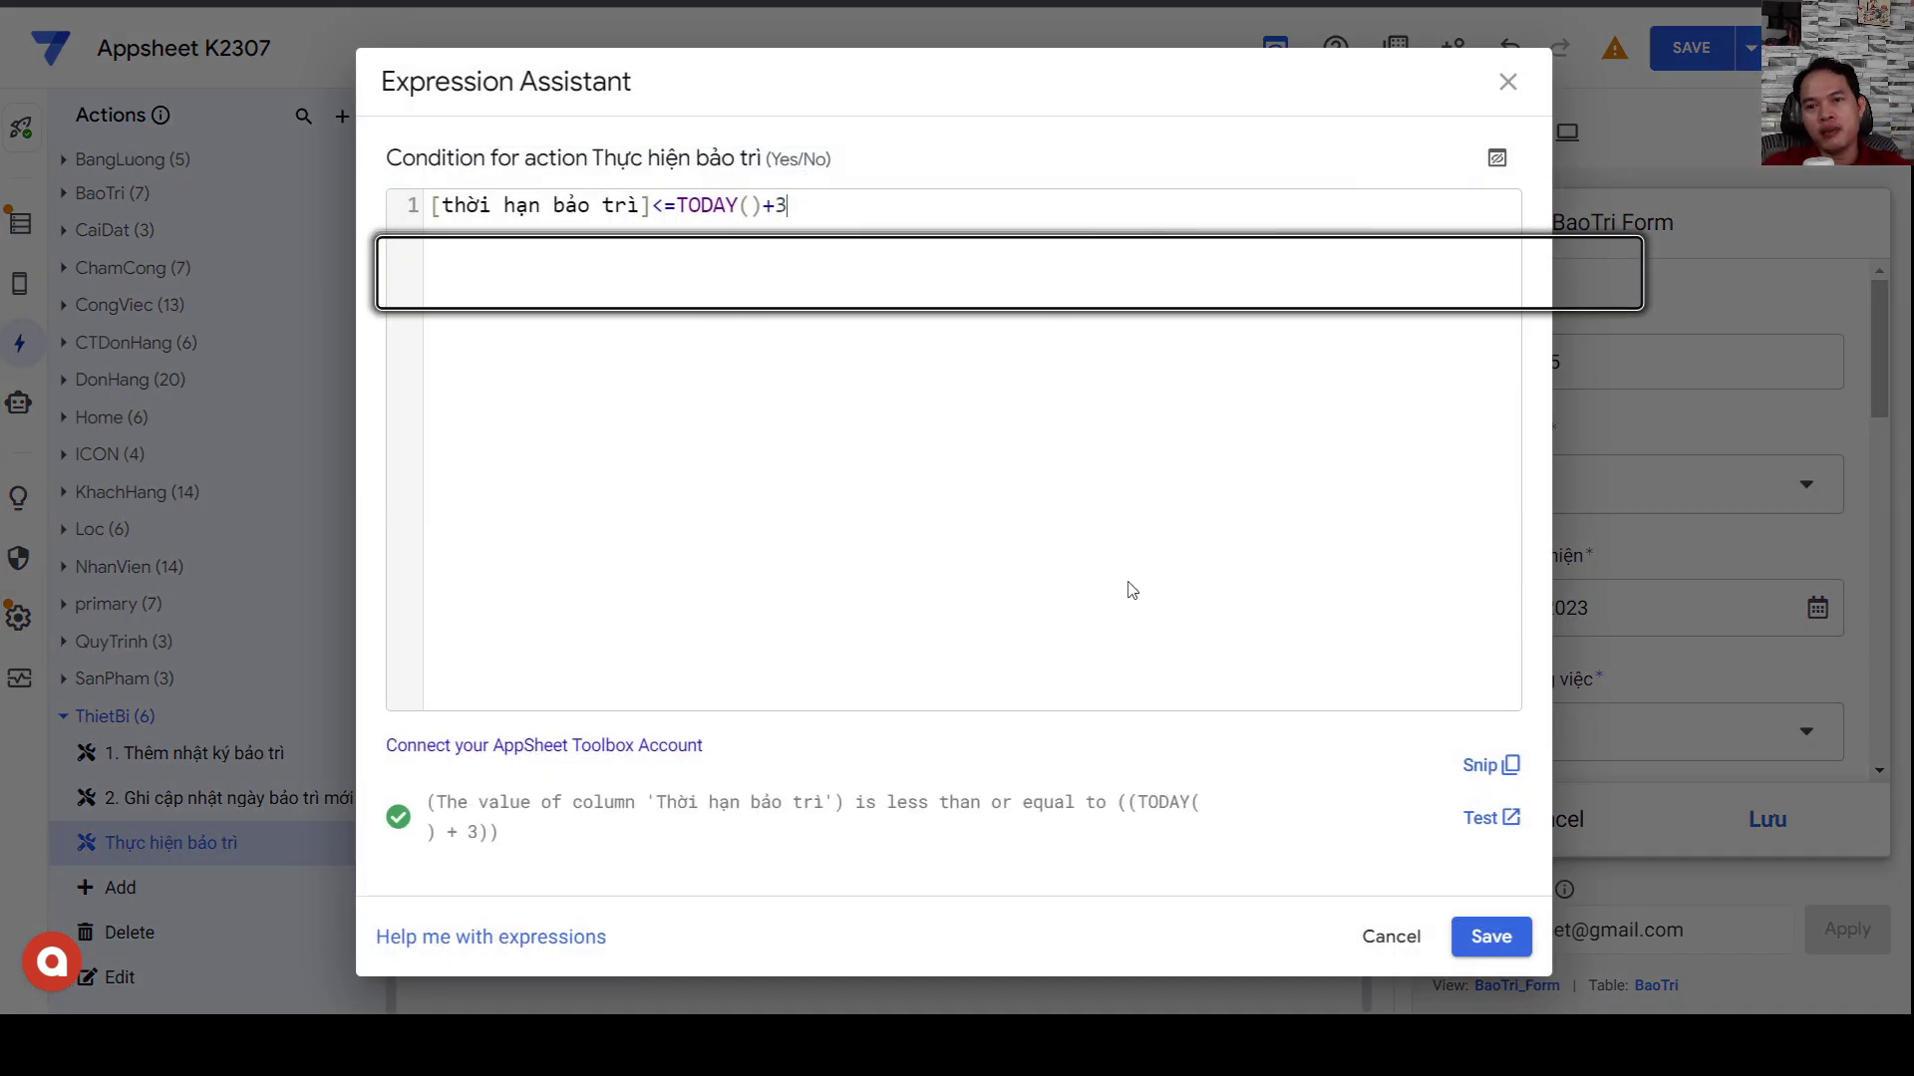
Save the [thời hạn bảo trì]<=TODAY()+3 condition and save the app to show the Nhật ký bảo trì log
click(1479, 952)
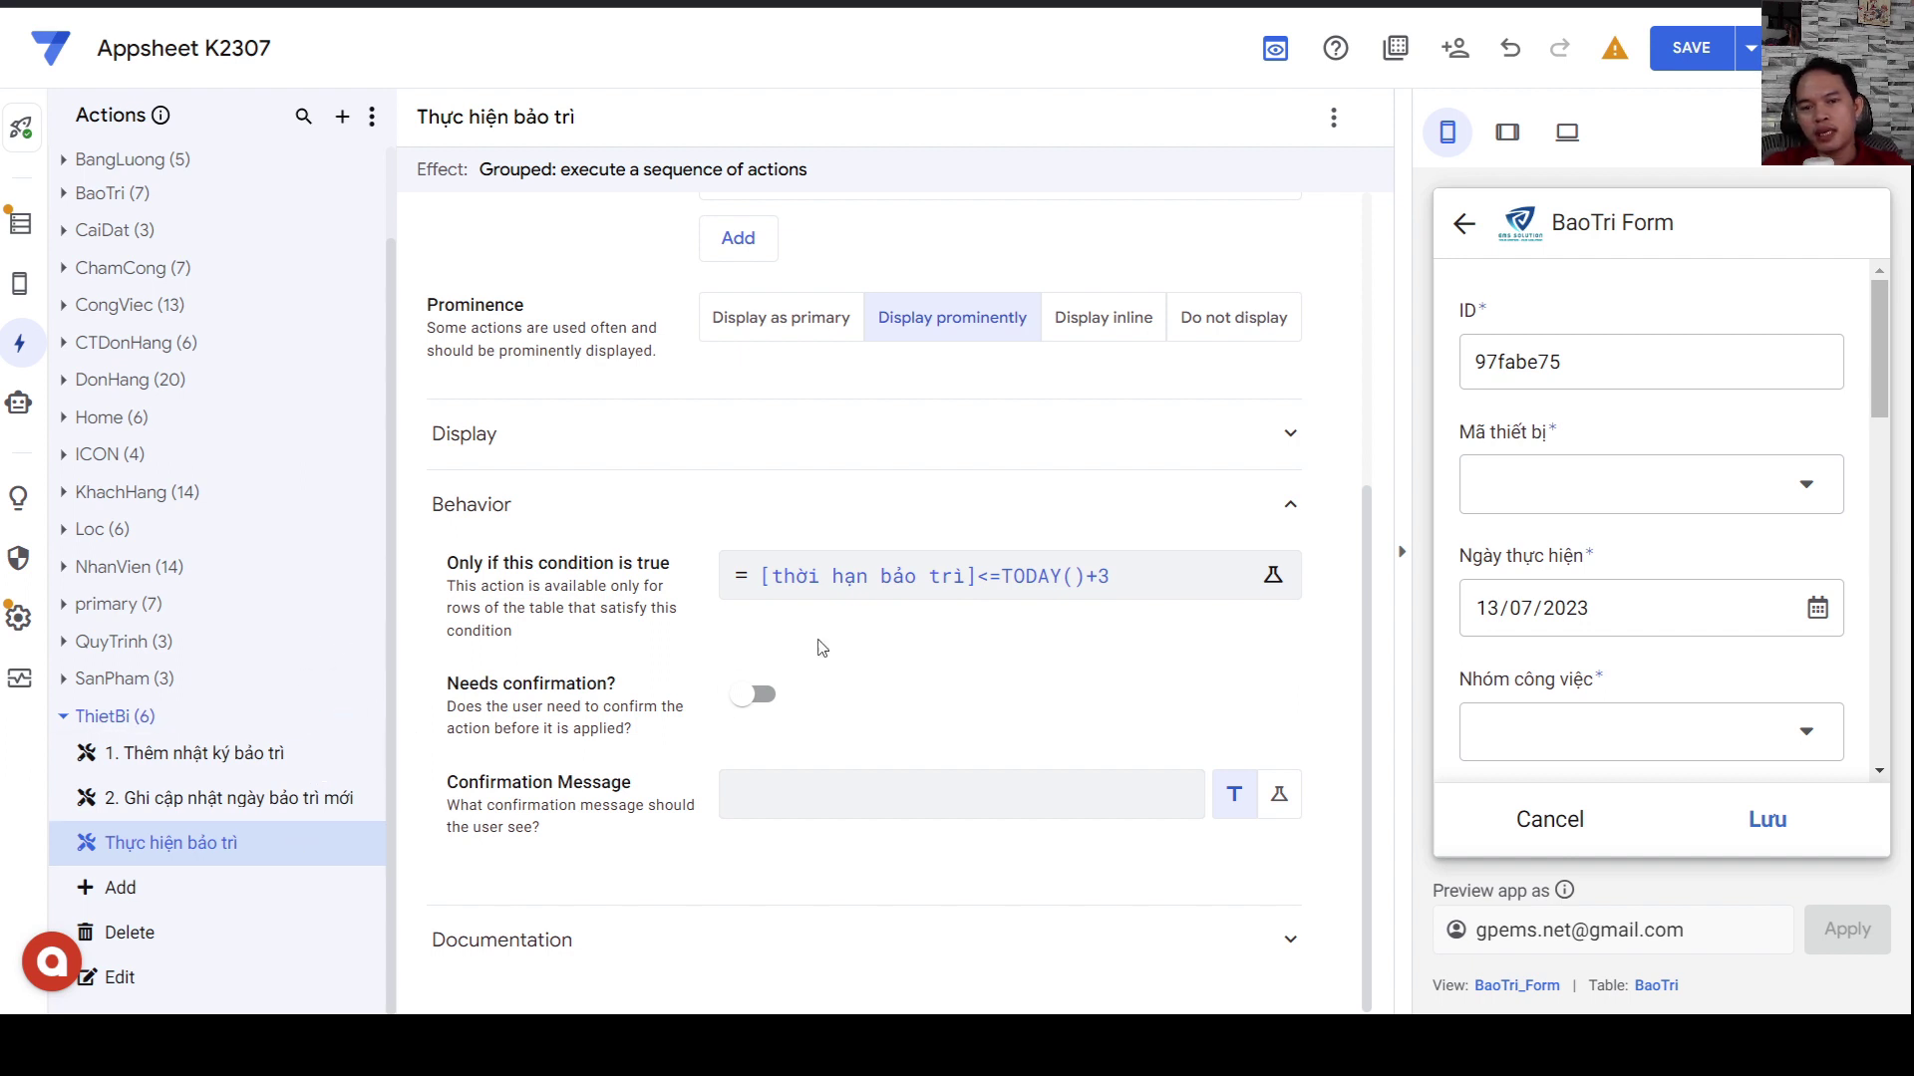
scroll(821, 648, up, 4)
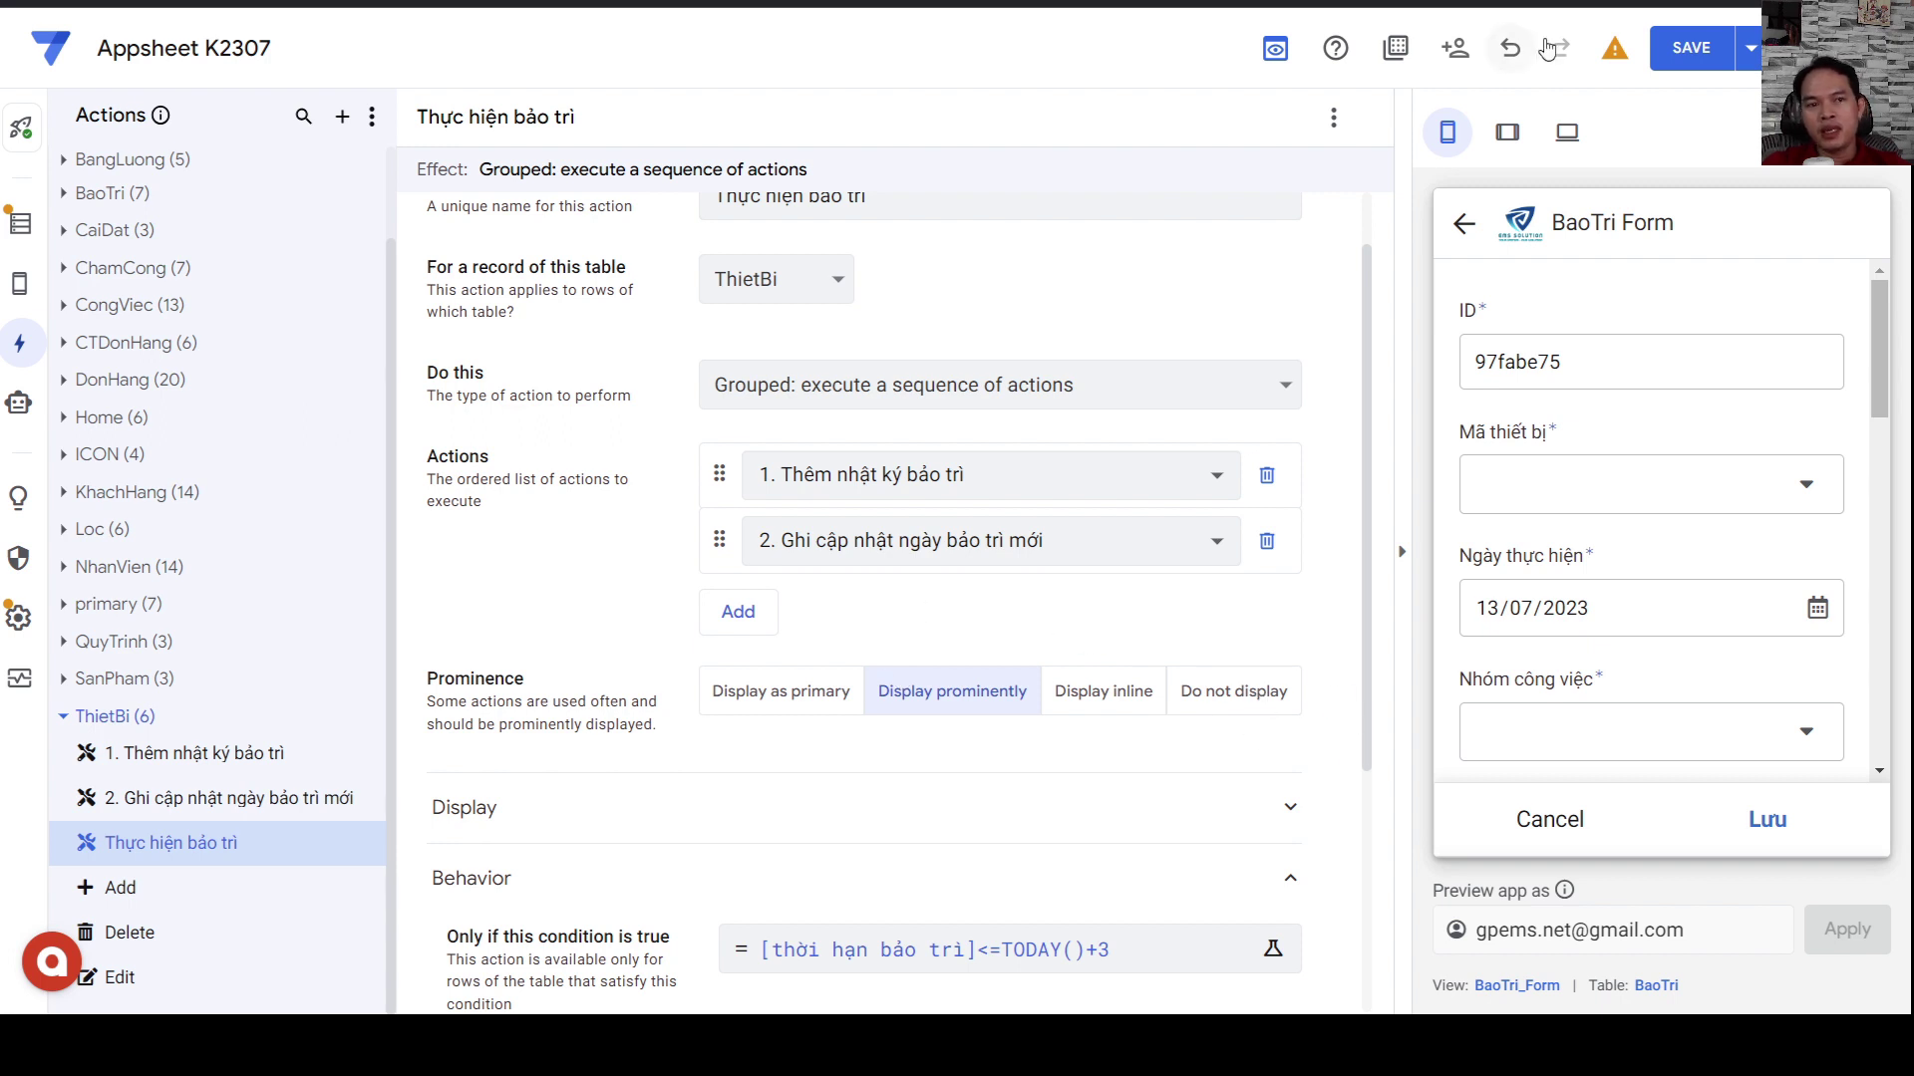
click(1691, 48)
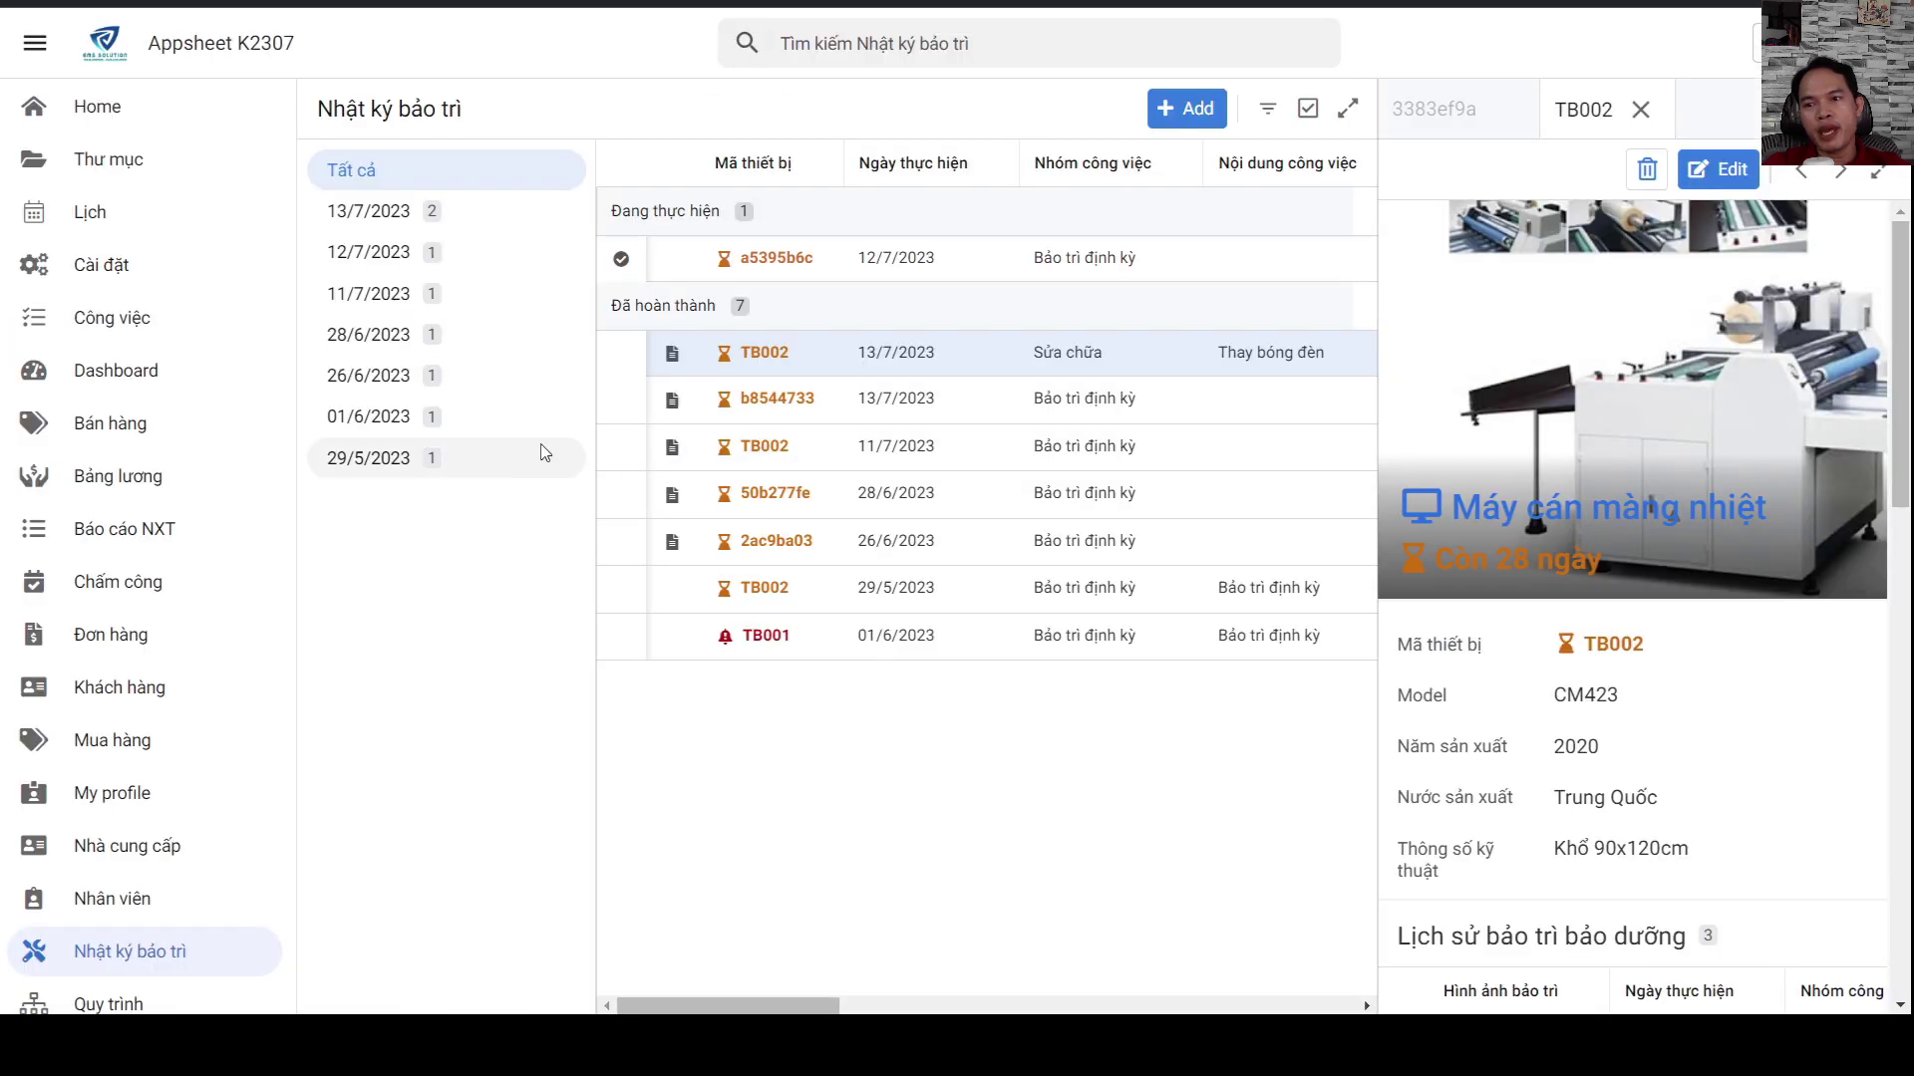
Open device TB001 from the Thiết bị list filtered to Trễ -12 ngày
scroll(149, 688, down, 3)
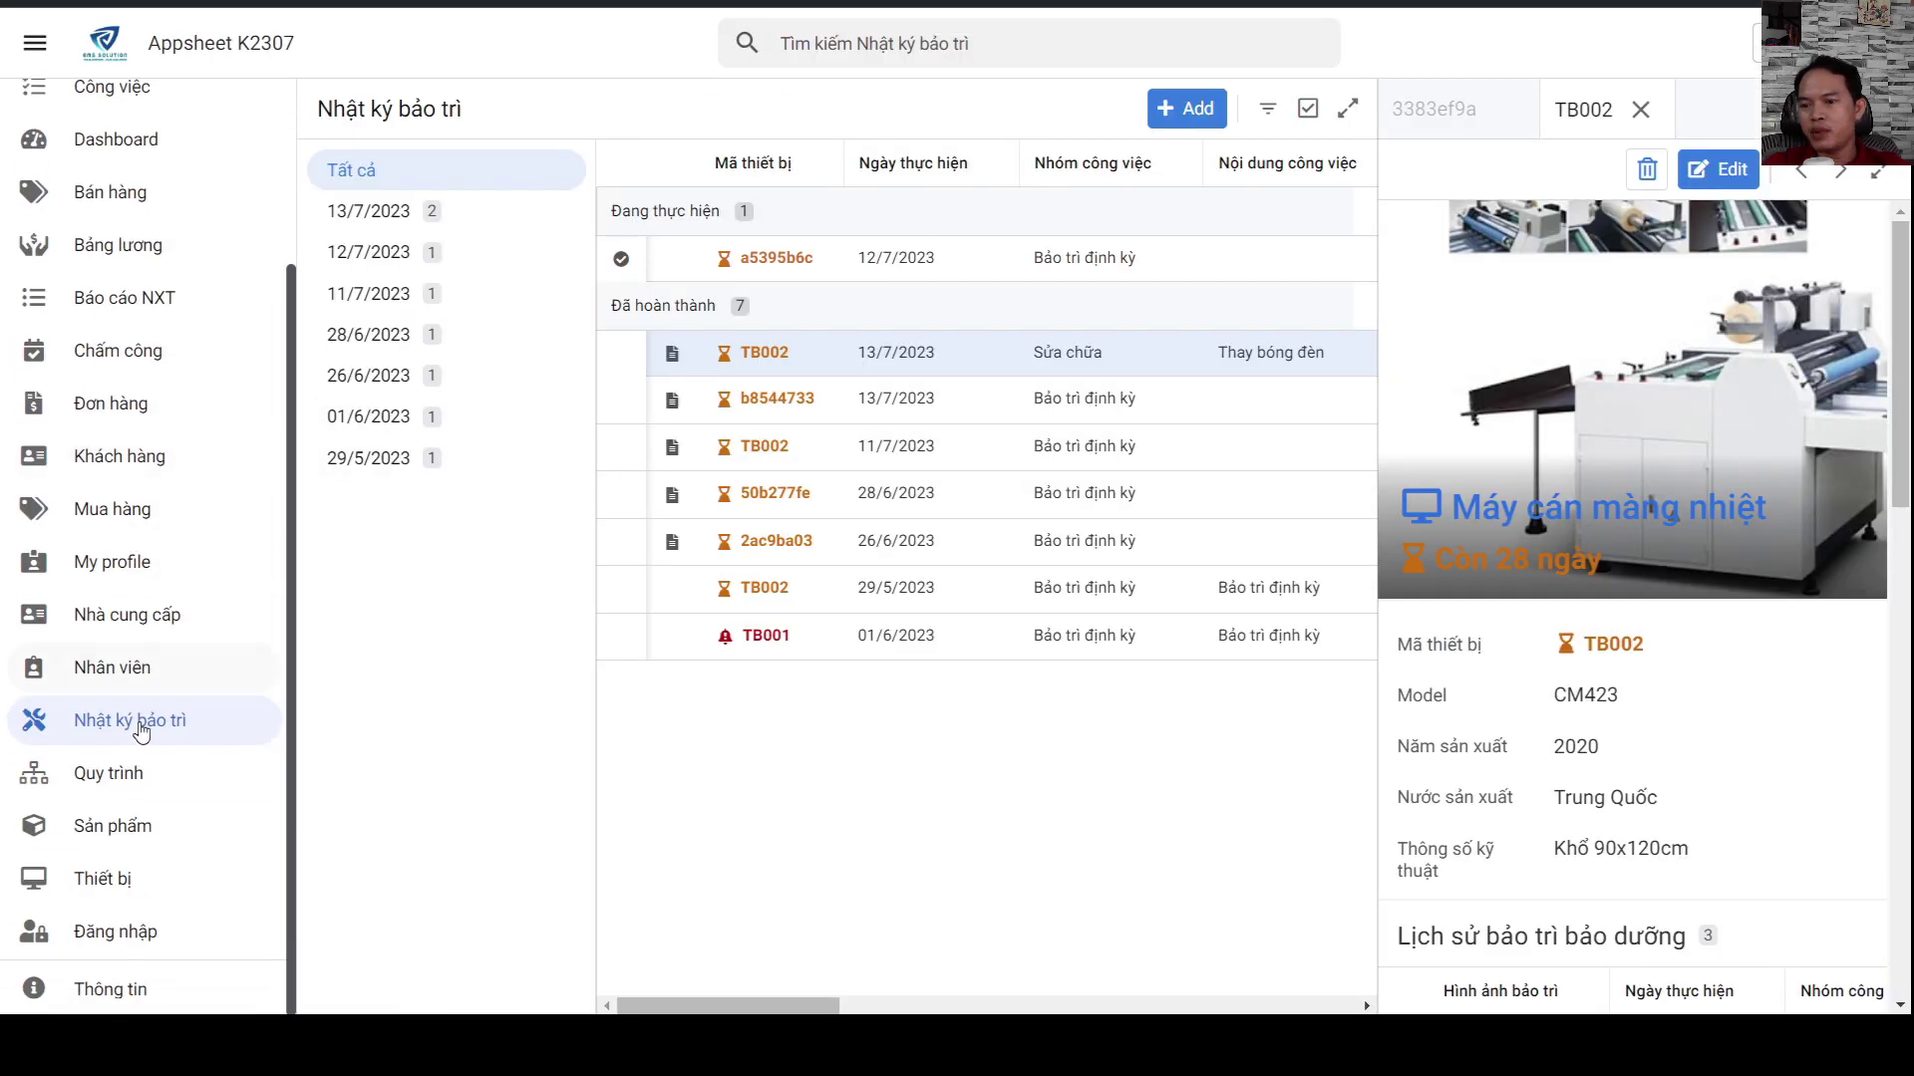
click(145, 873)
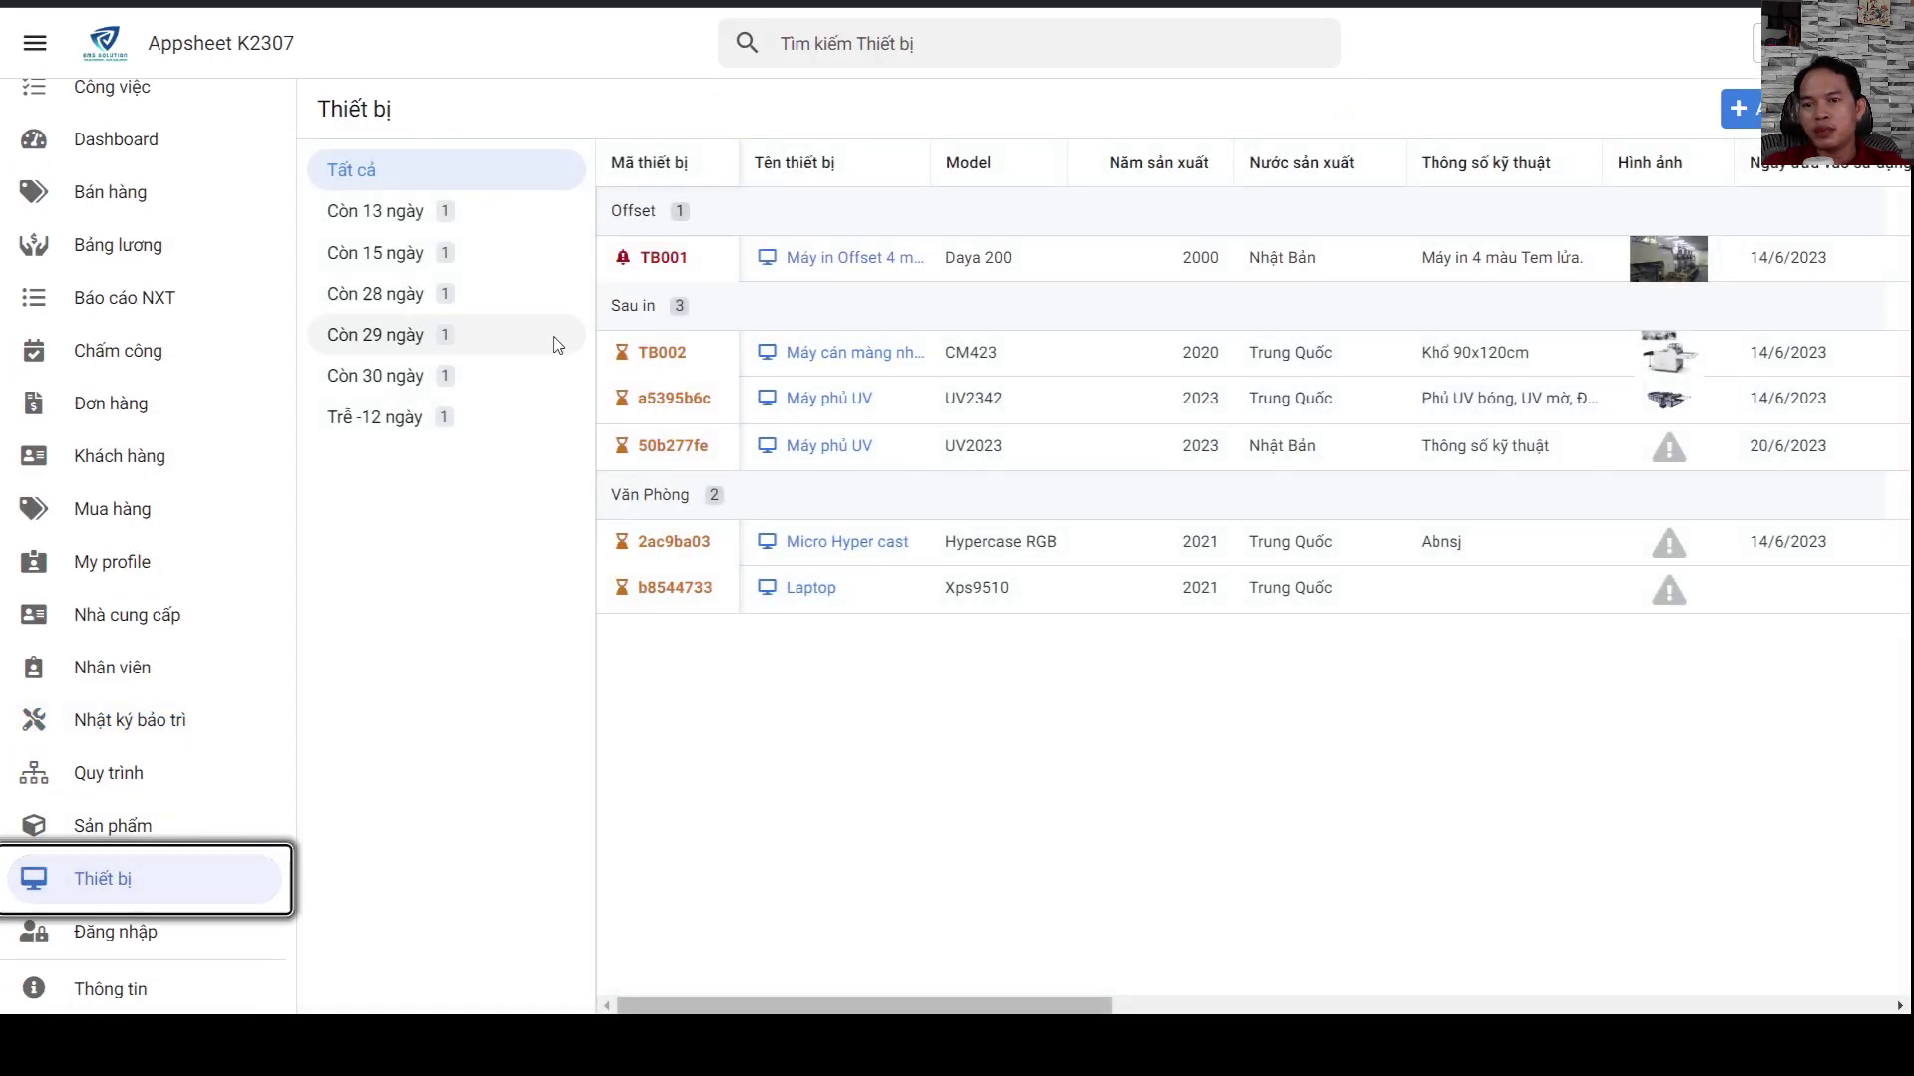
click(458, 418)
click(983, 255)
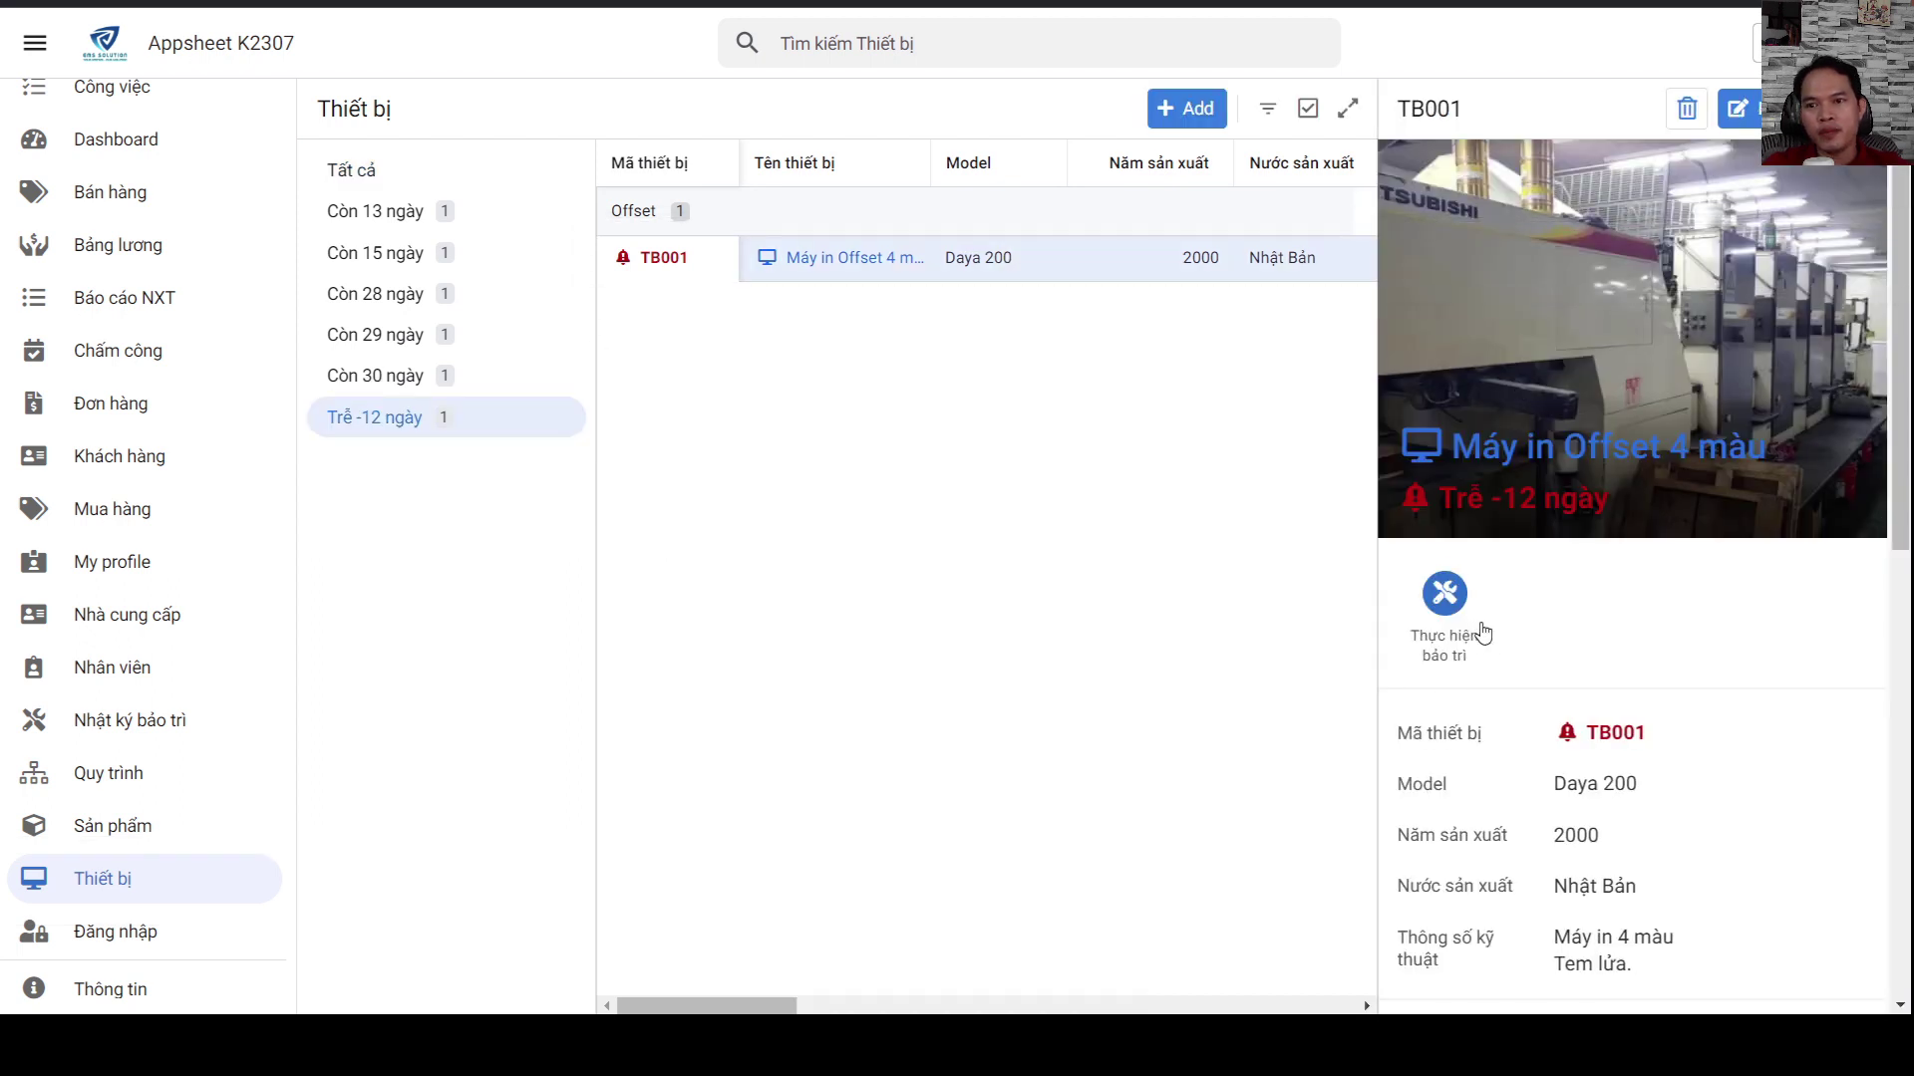
Run 'Thực hiện bảo trì' on TB001 to add a 13/7/2023 history entry, then reach its check icon
scroll(1530, 701, down, 3)
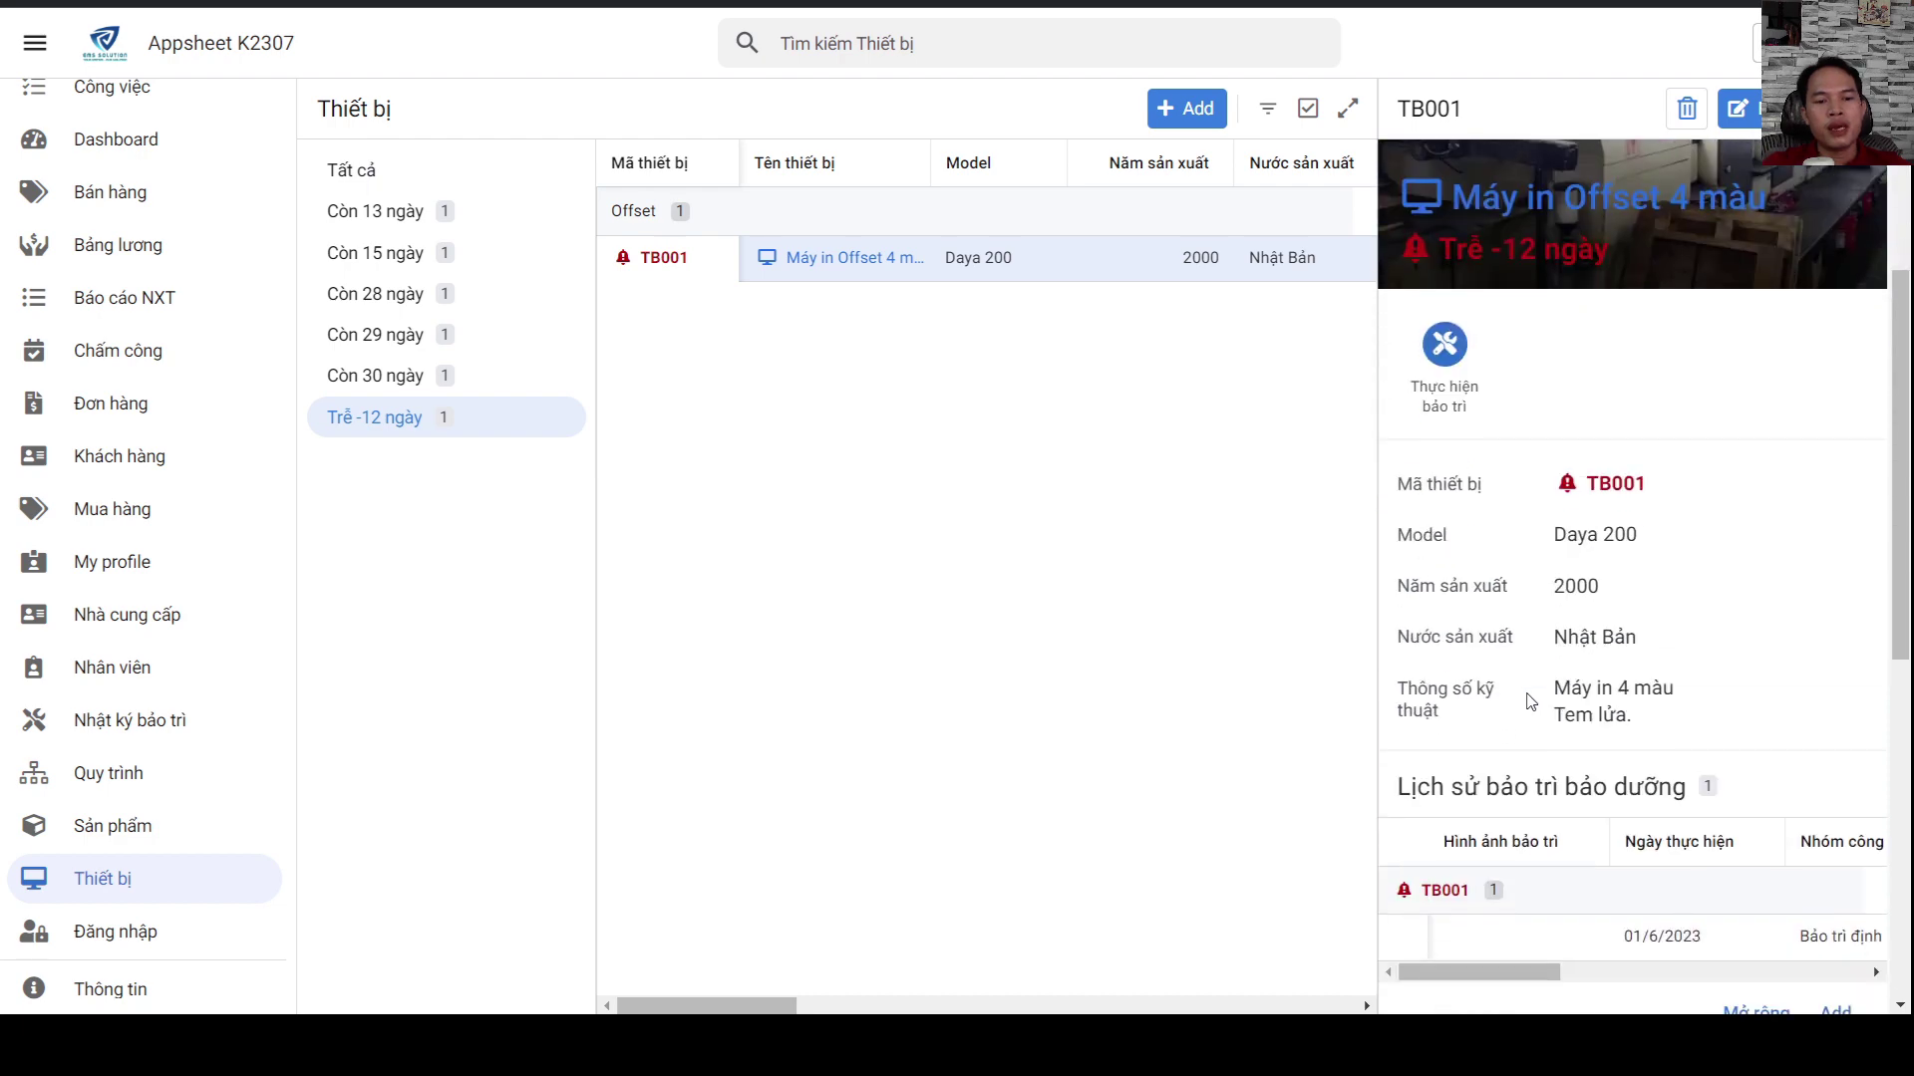
scroll(1530, 701, down, 2)
scroll(1440, 389, up, 4)
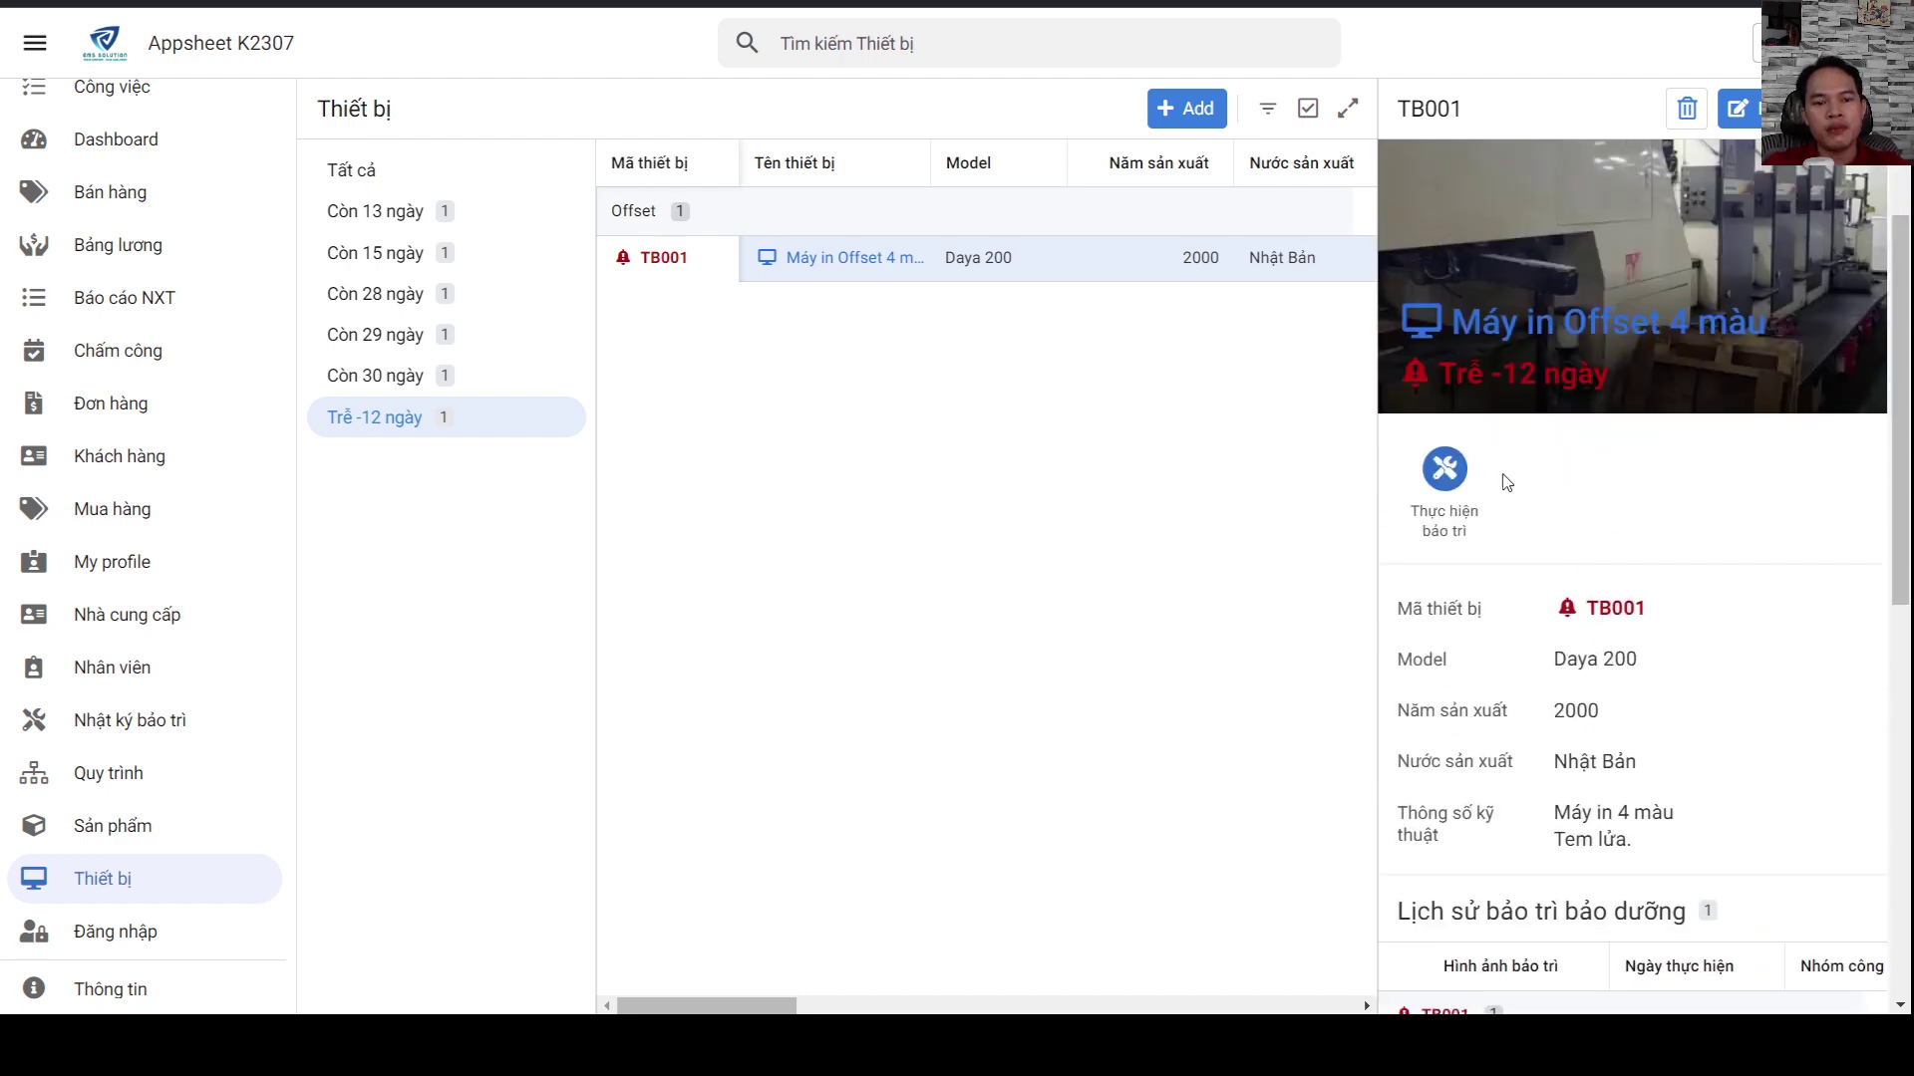
scroll(1506, 482, down, 5)
scroll(1564, 584, up, 4)
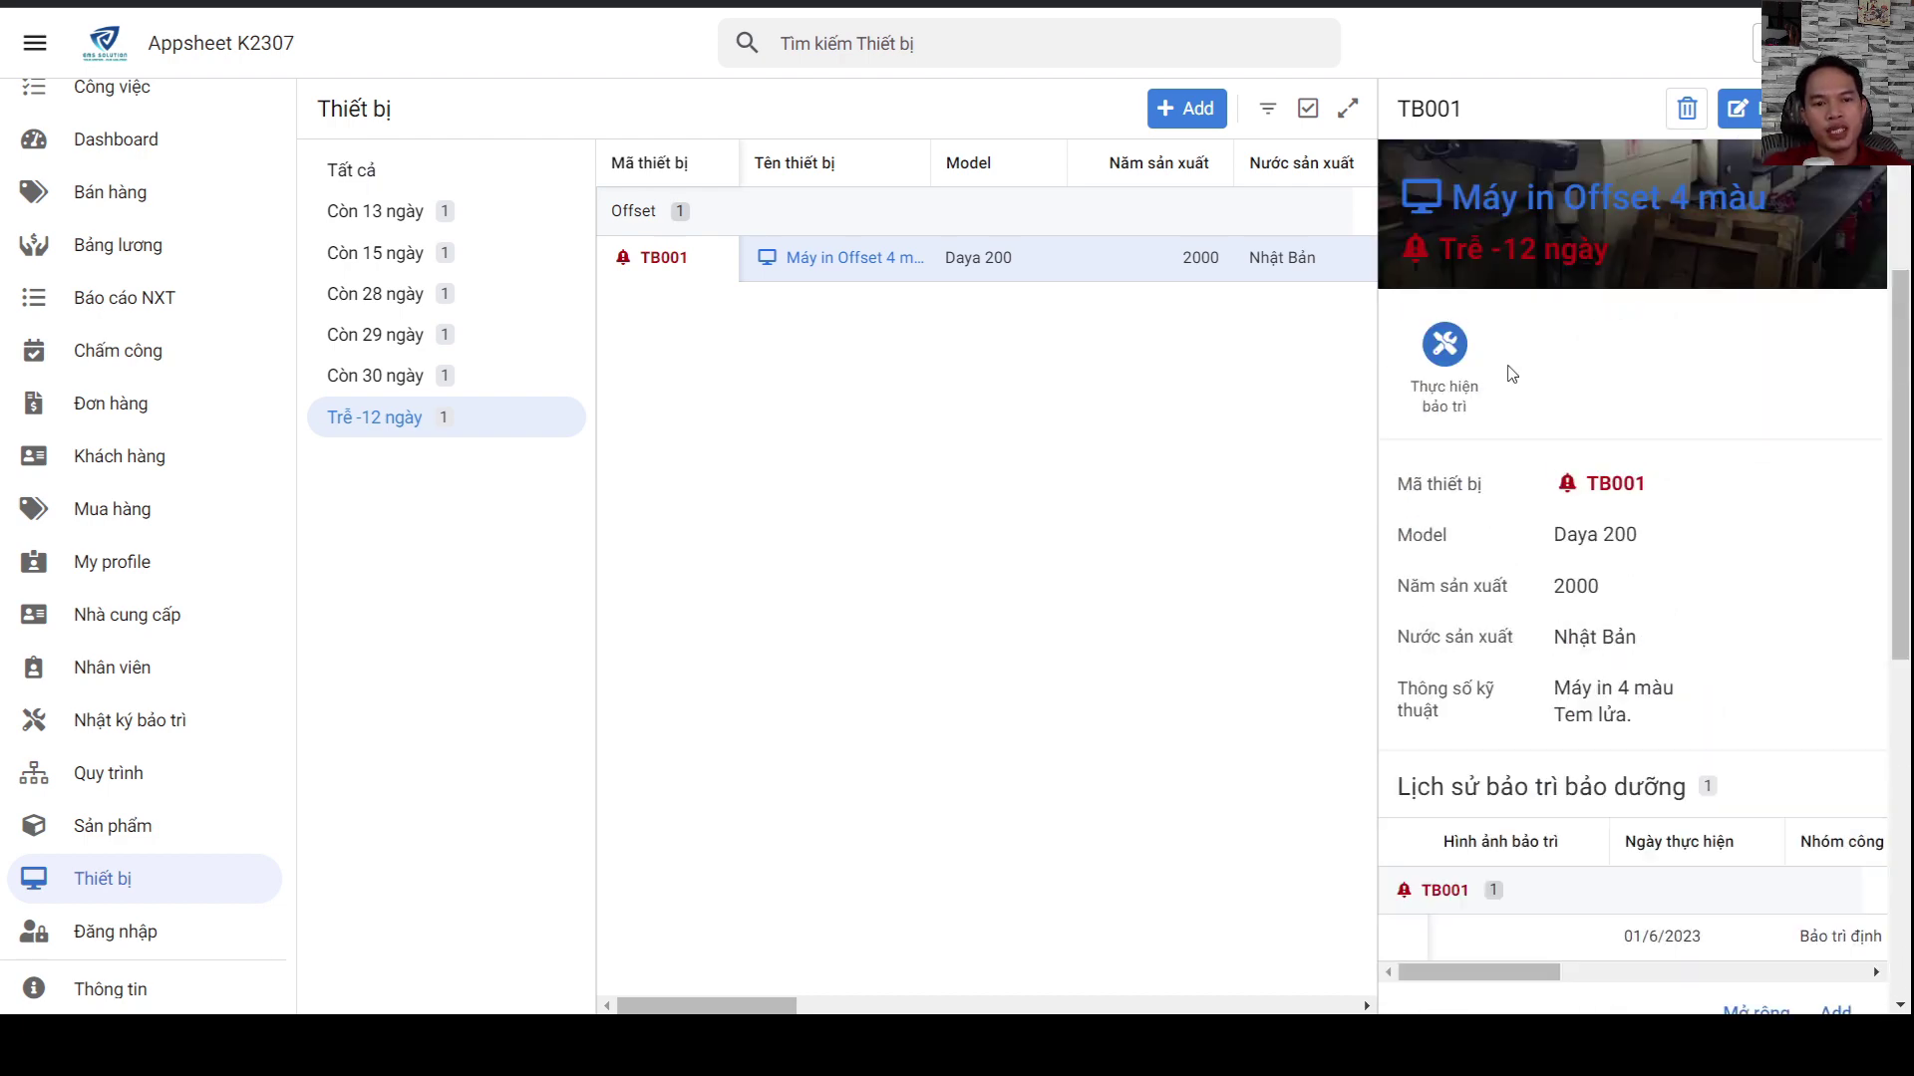
click(1444, 344)
scroll(1612, 613, down, 4)
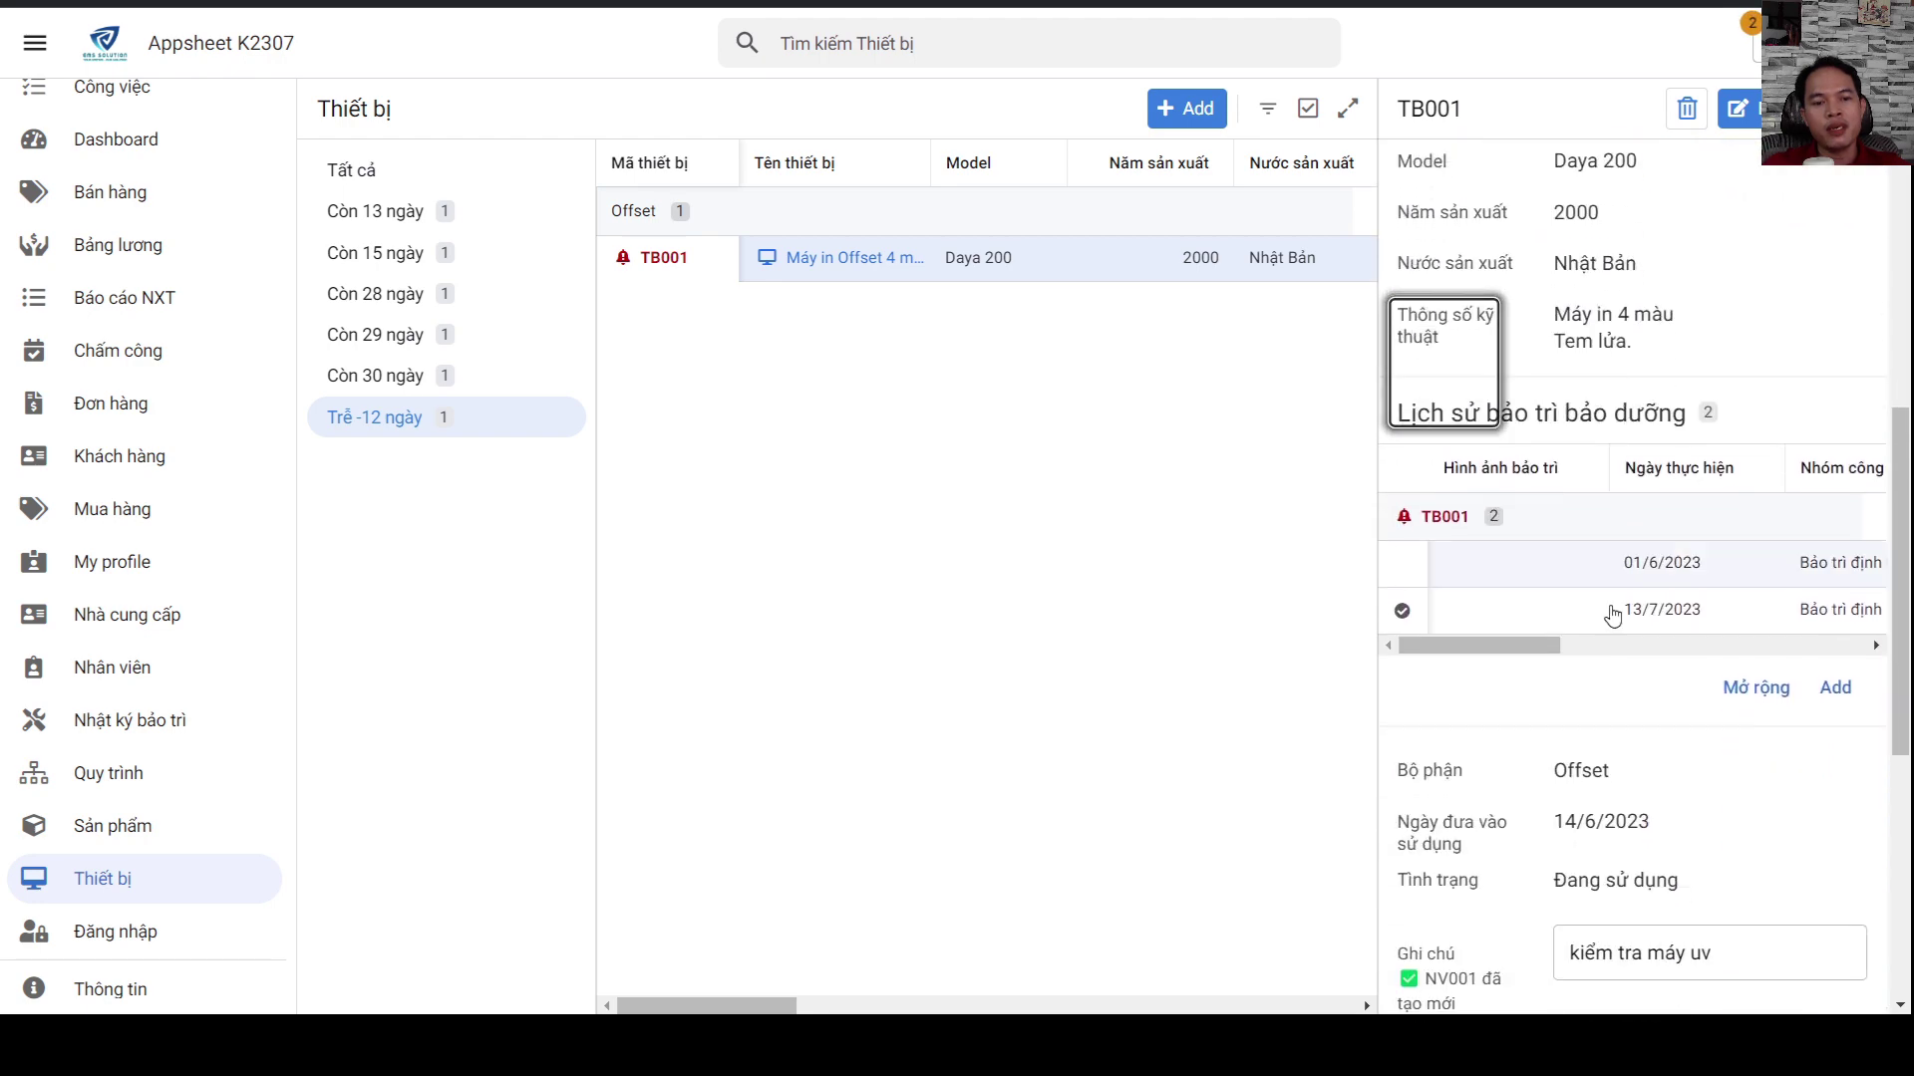
mouse_move(1452, 647)
mouse_down()
mouse_move(1562, 652)
mouse_move(1305, 660)
mouse_up()
Fill 'Hoàn thành BT 2' with the calendar image, reviewer Nhân viên 1 and remark ok, then save
click(1401, 610)
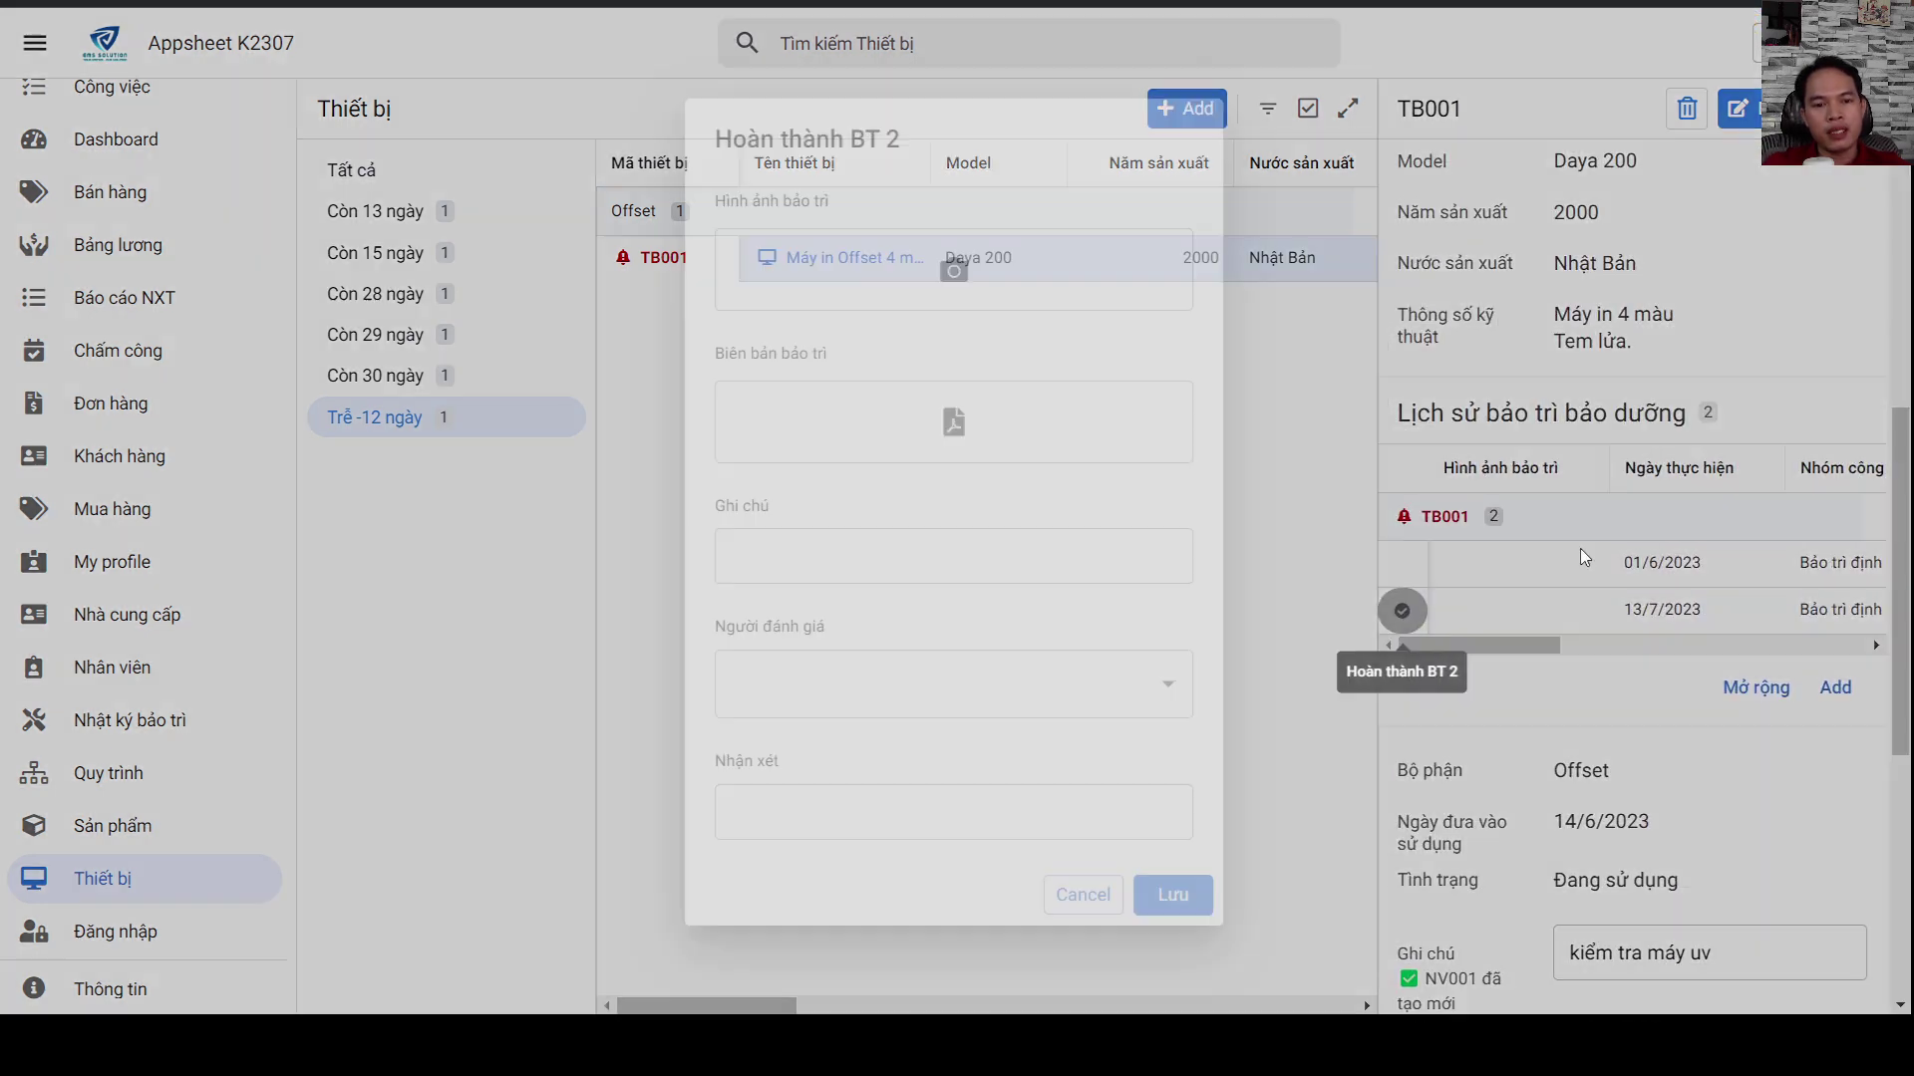
click(1084, 274)
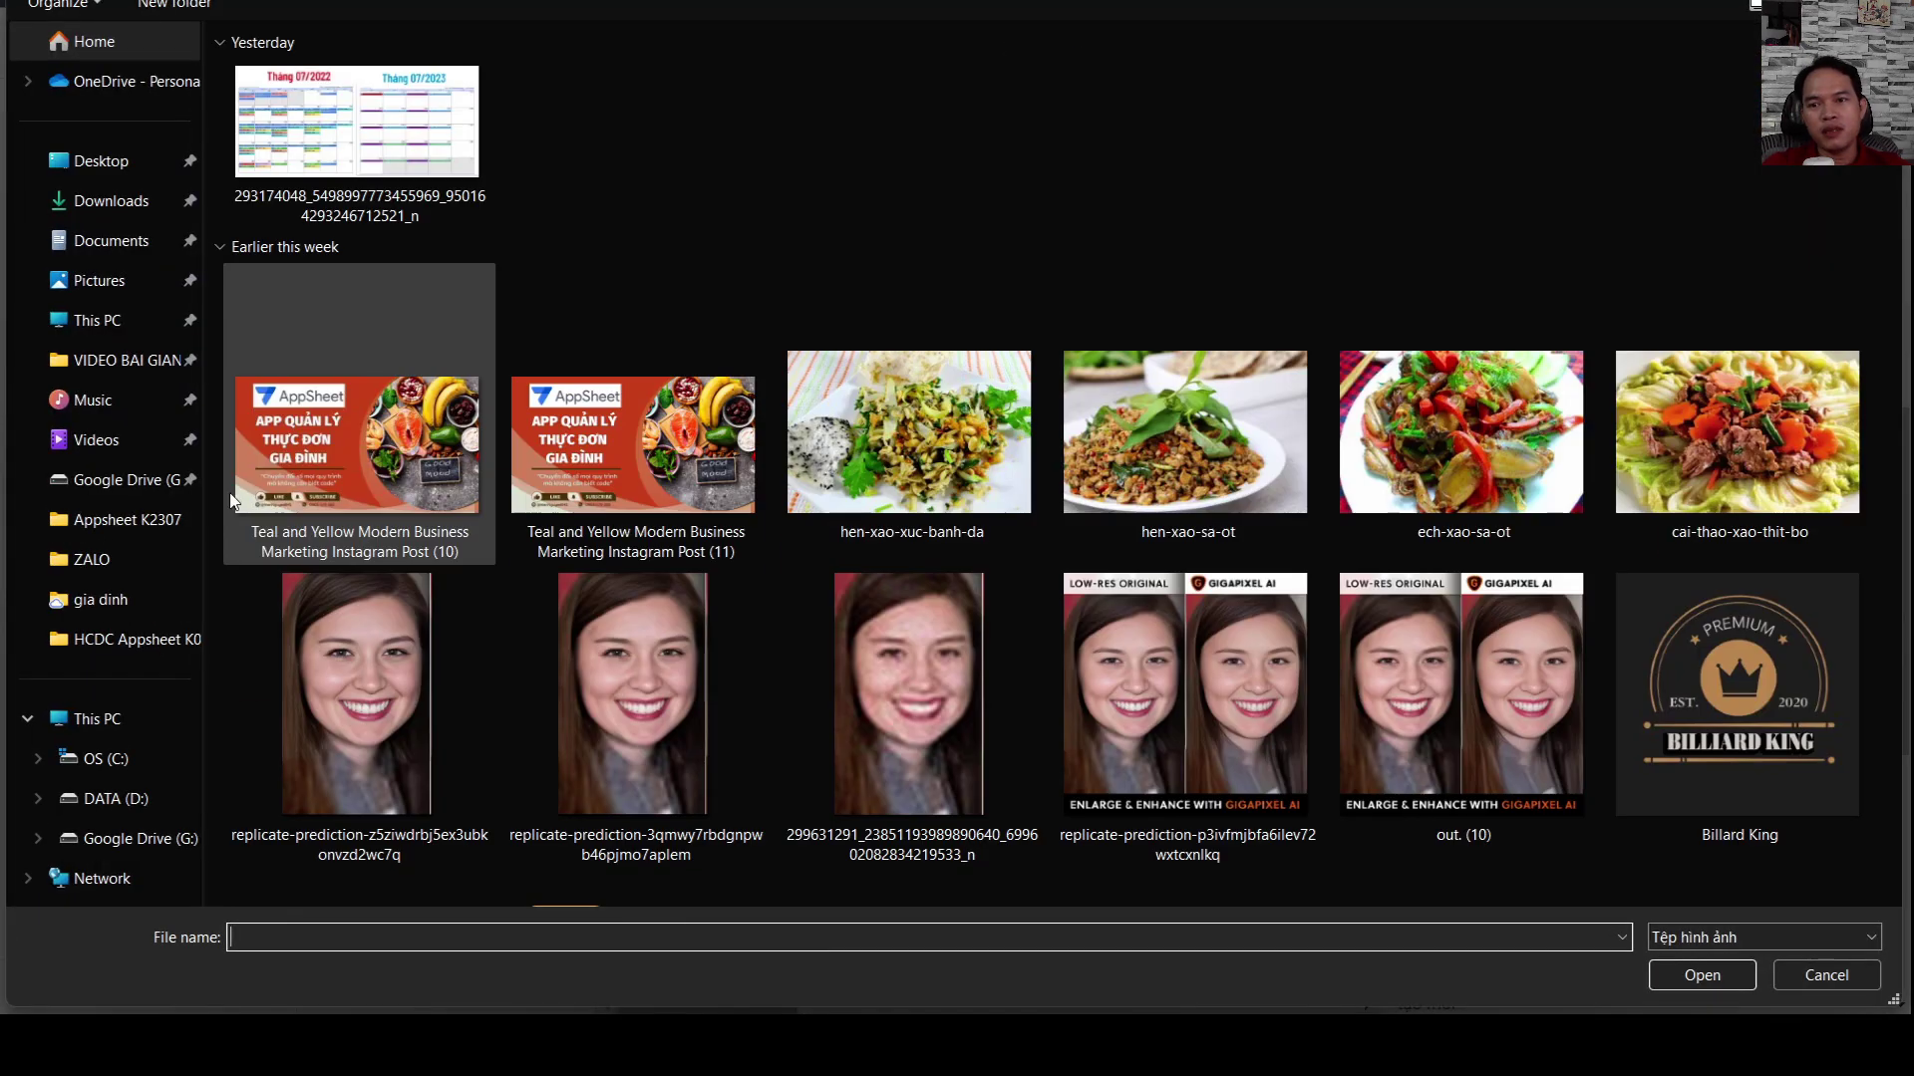
double_click(264, 179)
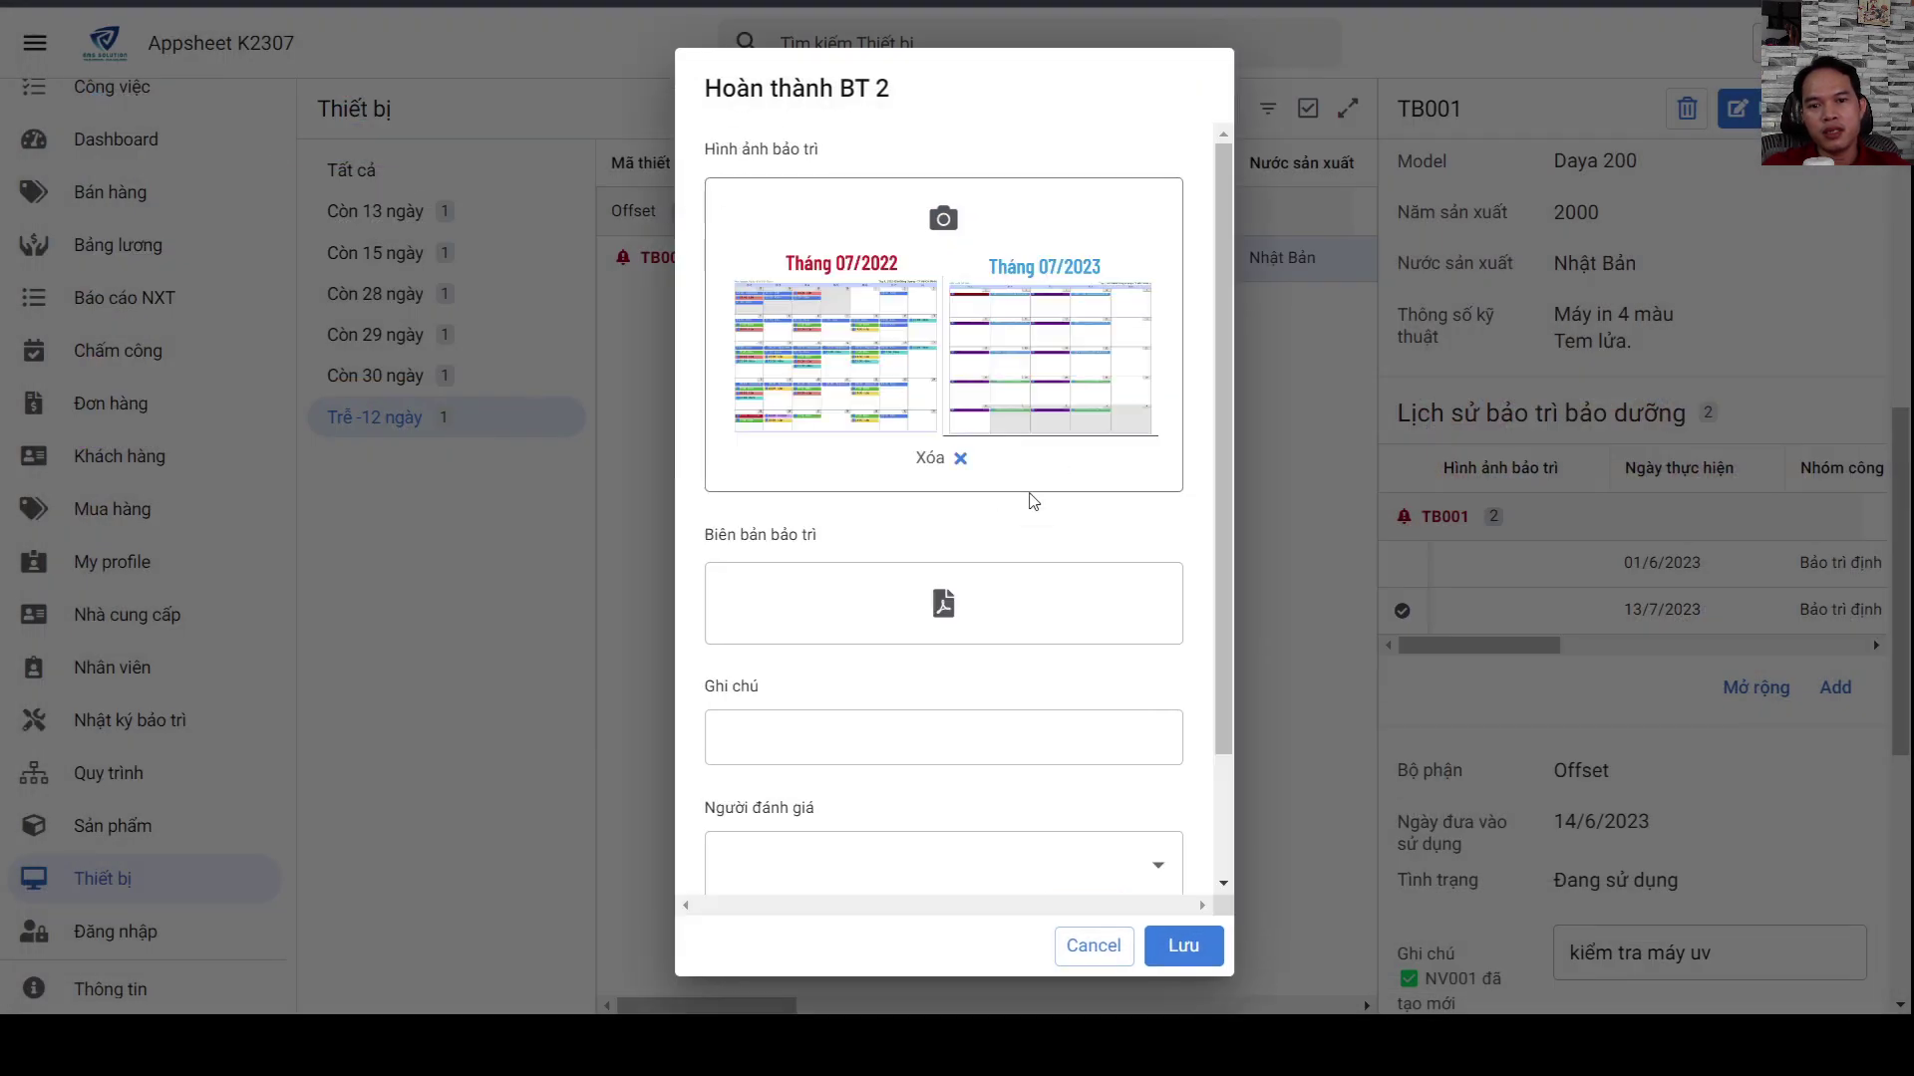
scroll(932, 728, down, 2)
click(932, 735)
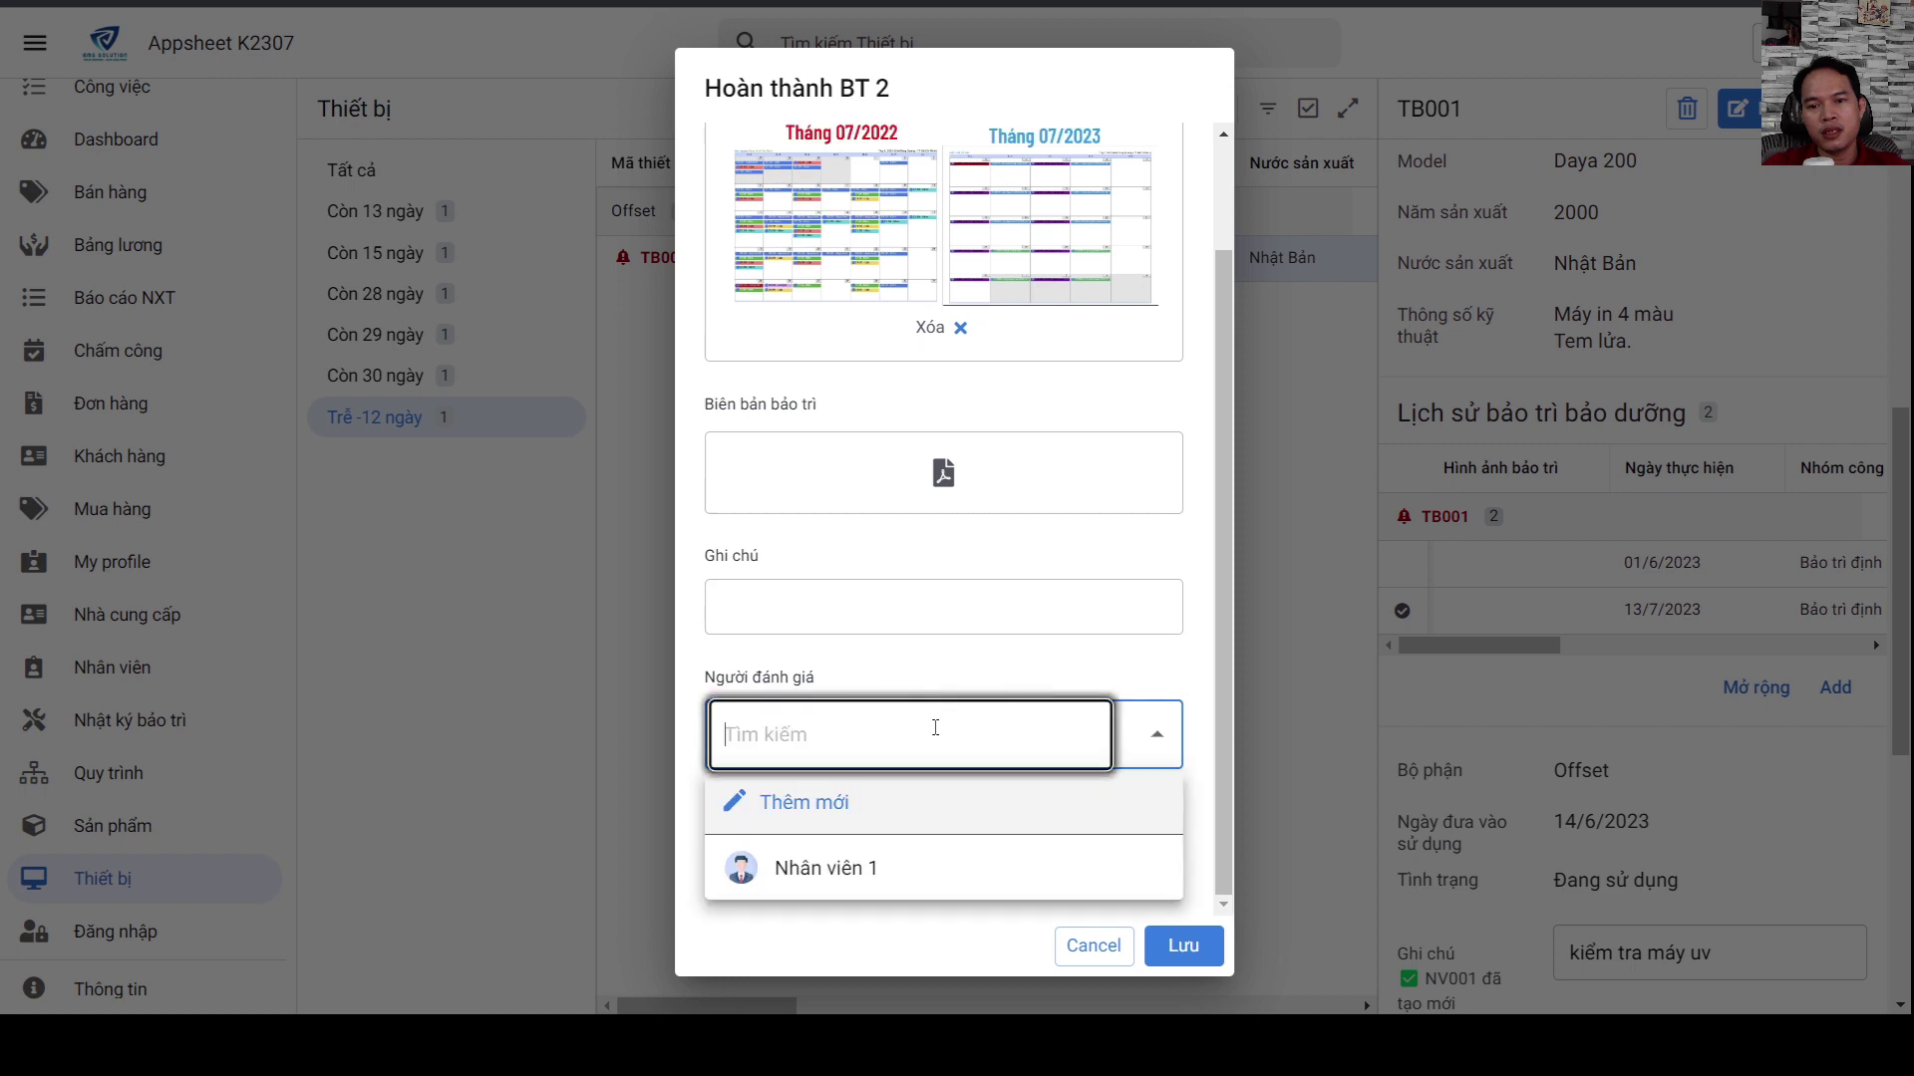
click(919, 868)
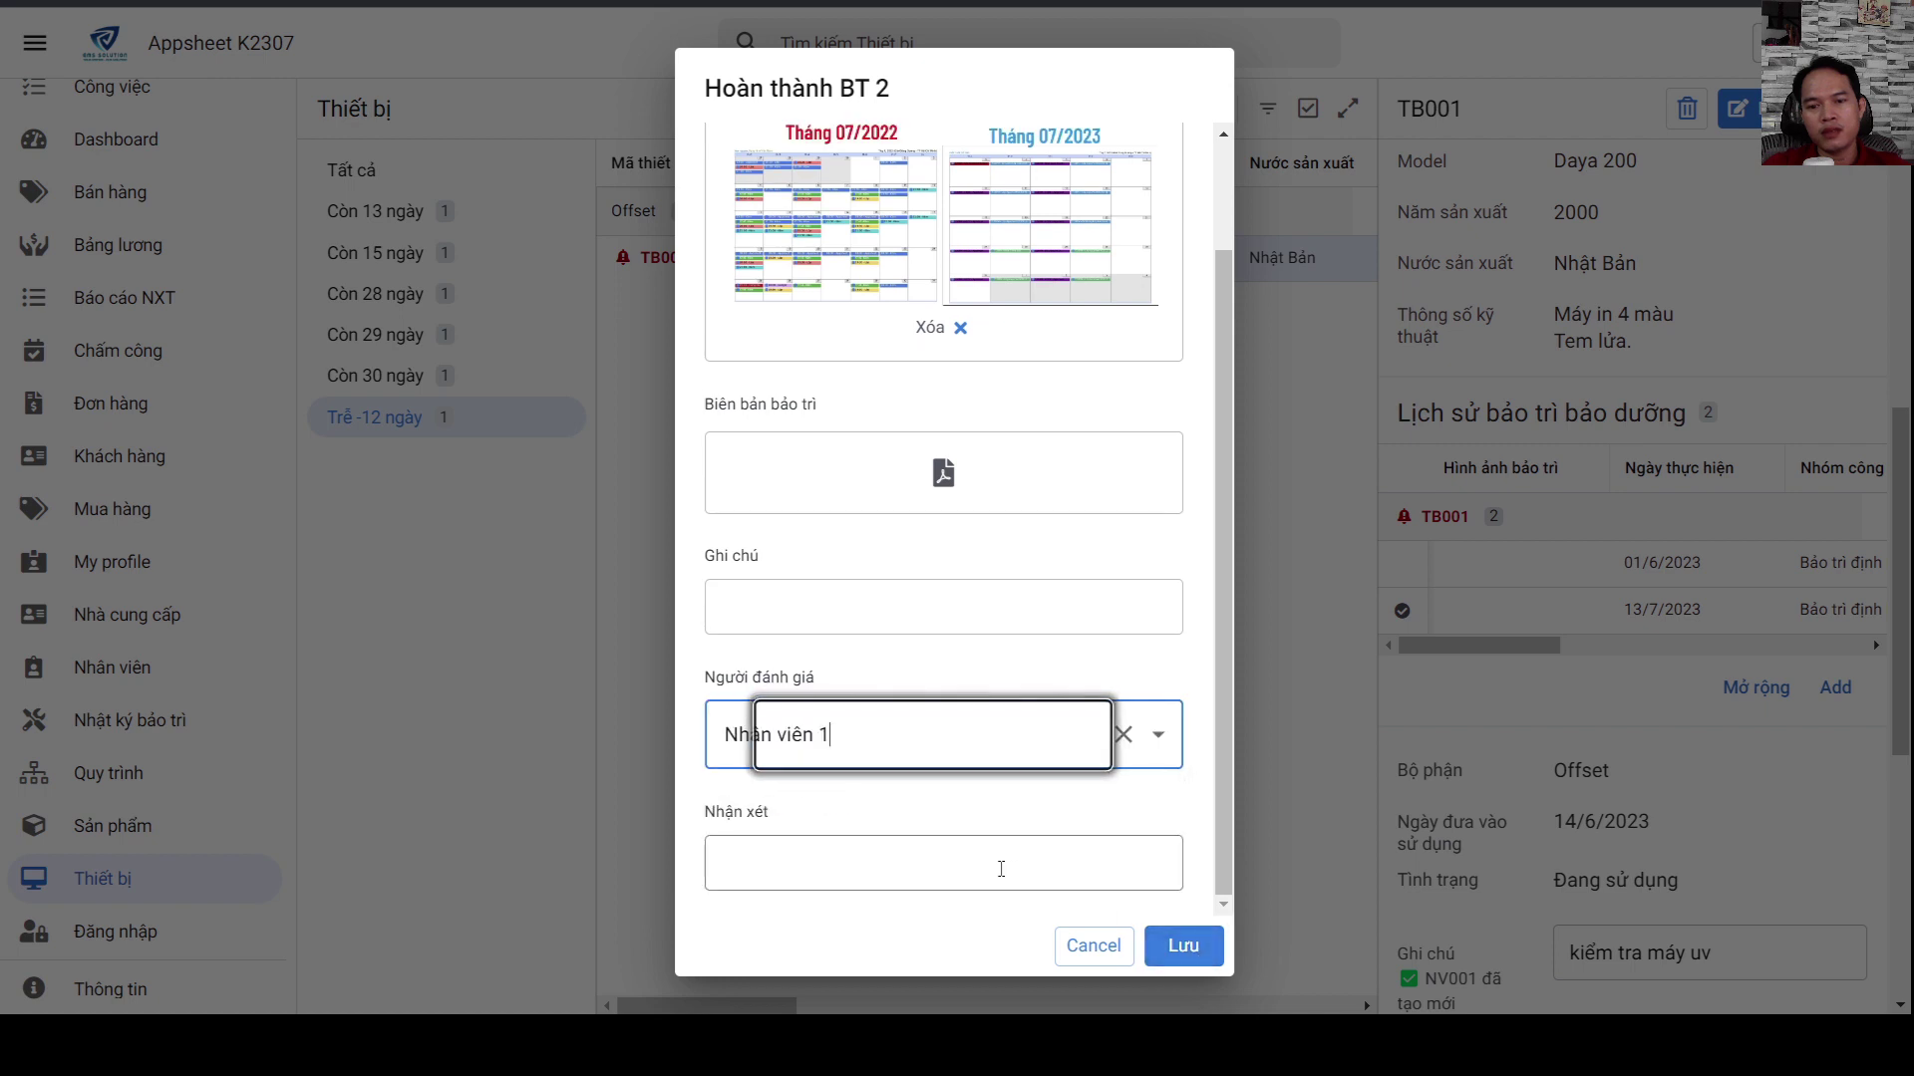
click(1000, 867)
text(dk)
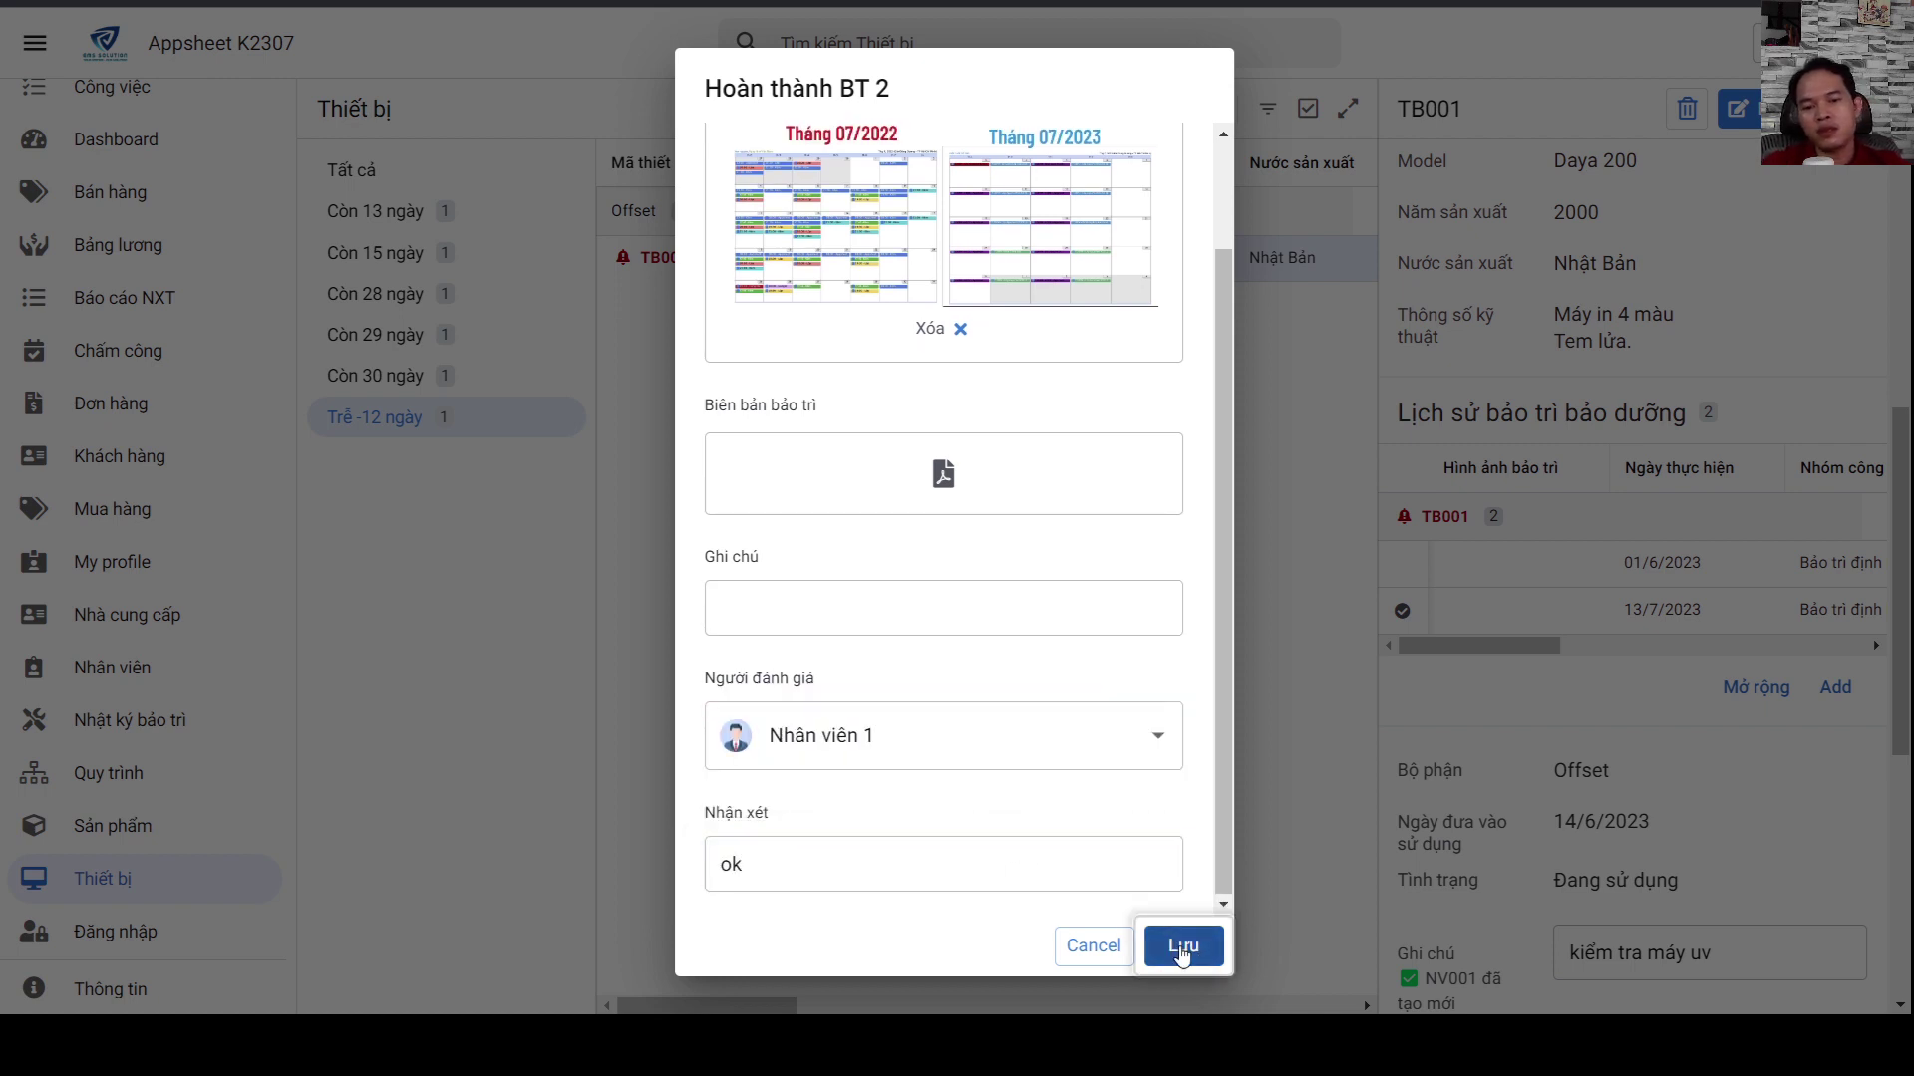
click(1183, 945)
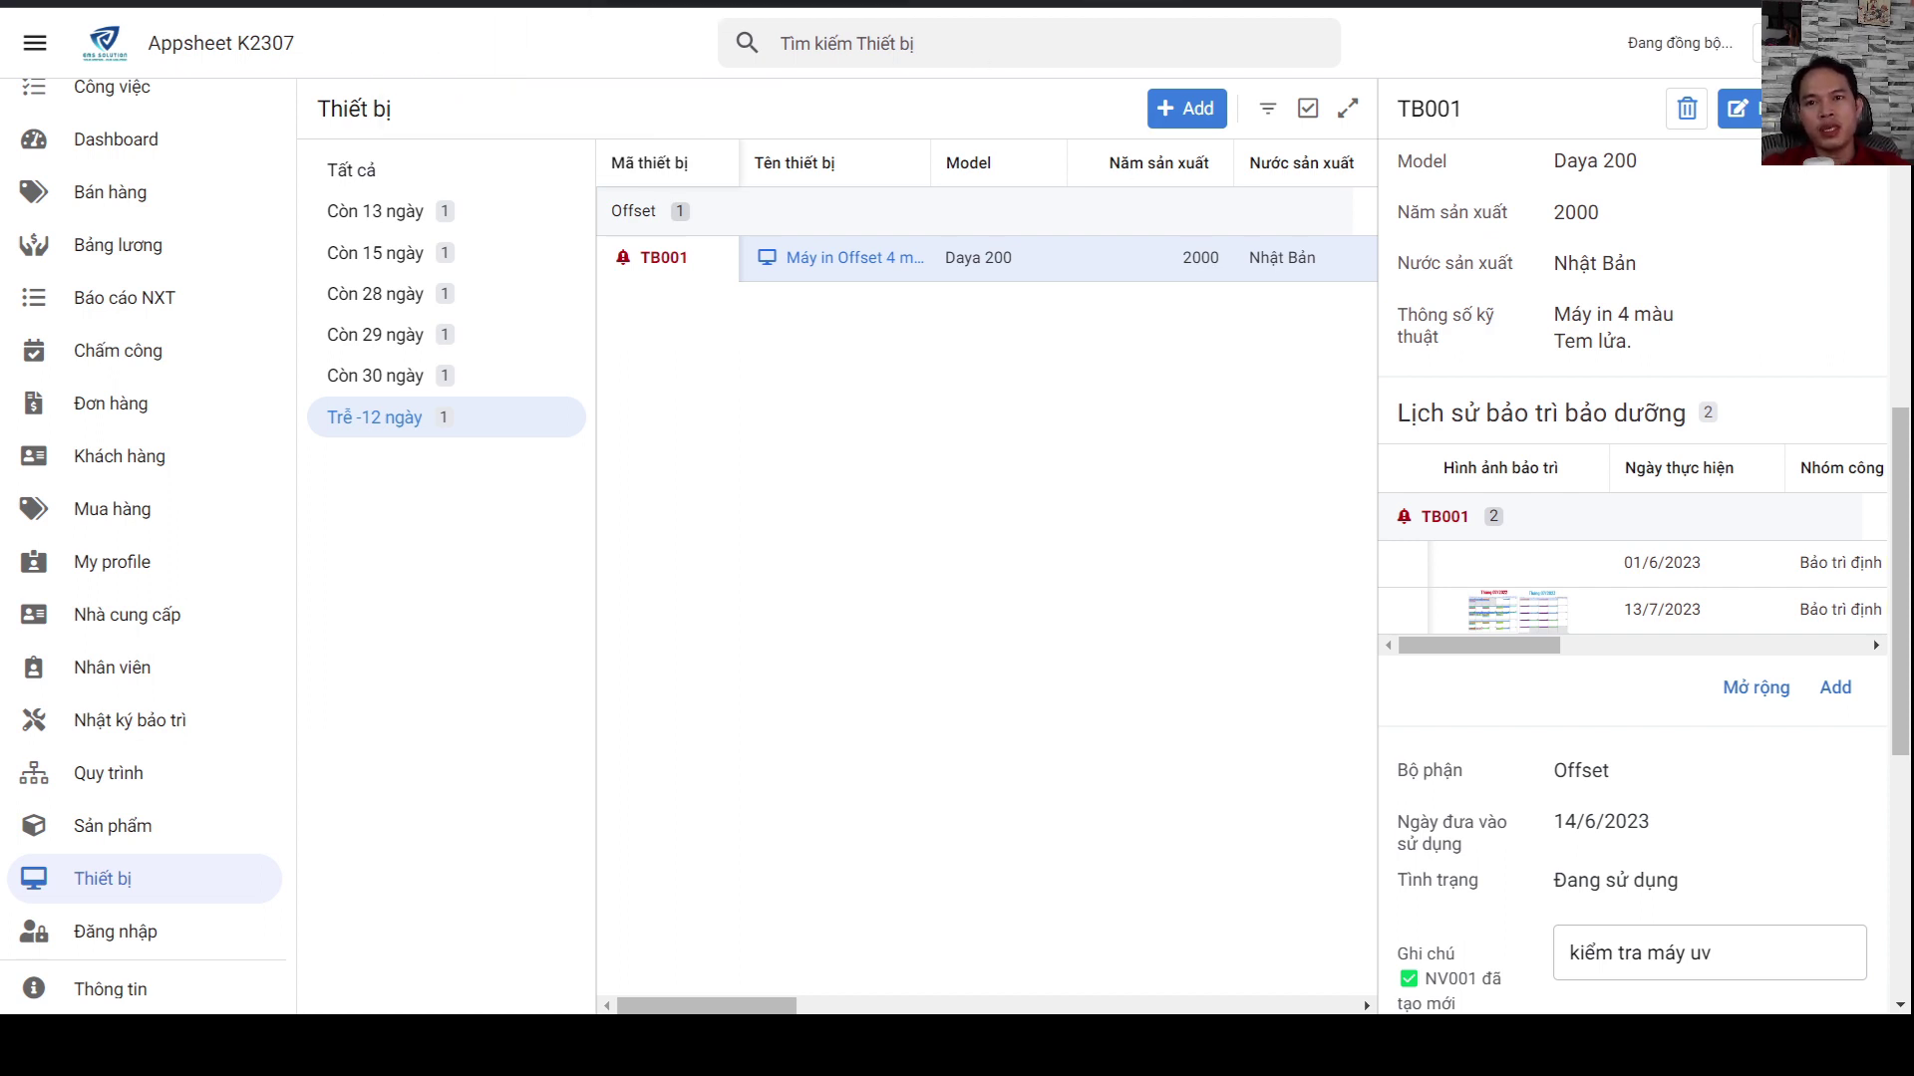
Show all equipment with the Tất cả filter, widen the table, zoom in, then return Home
click(445, 180)
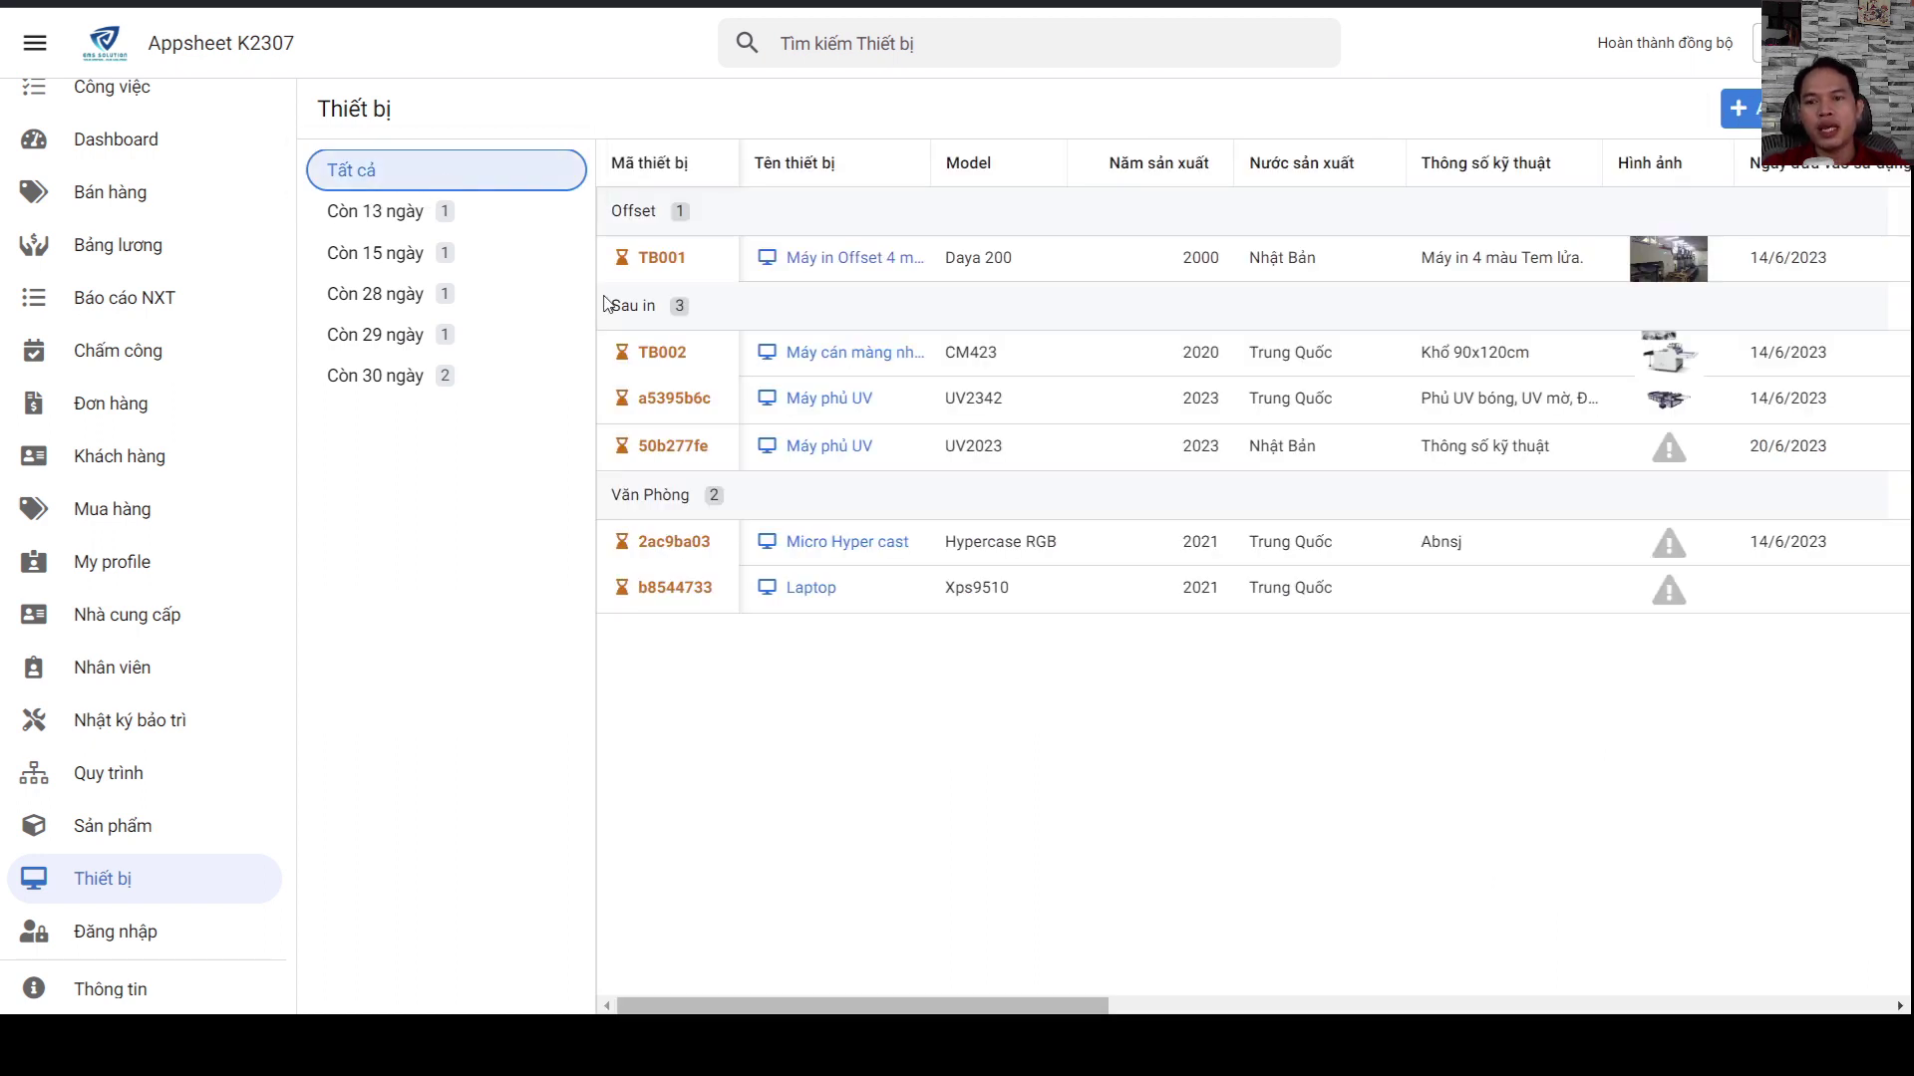
drag(598, 293, 541, 343)
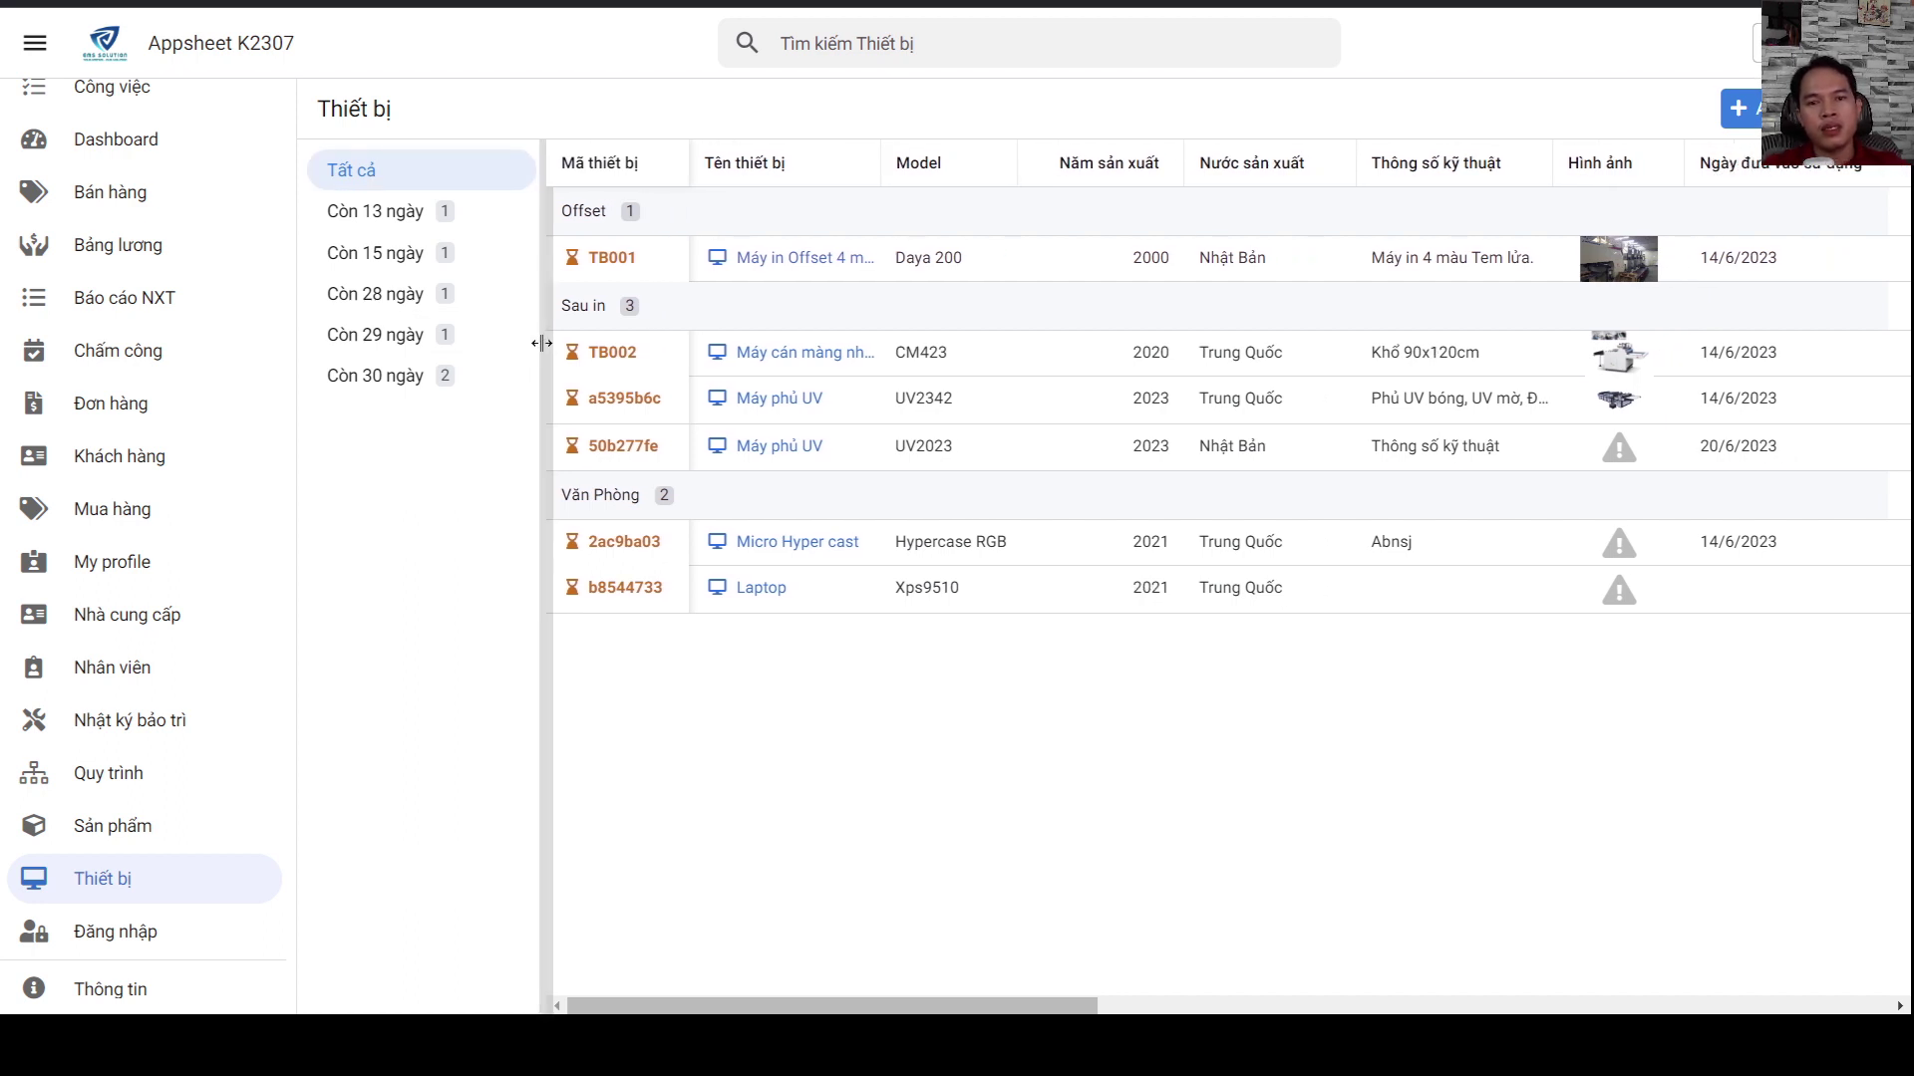
key(ctrl+plus)
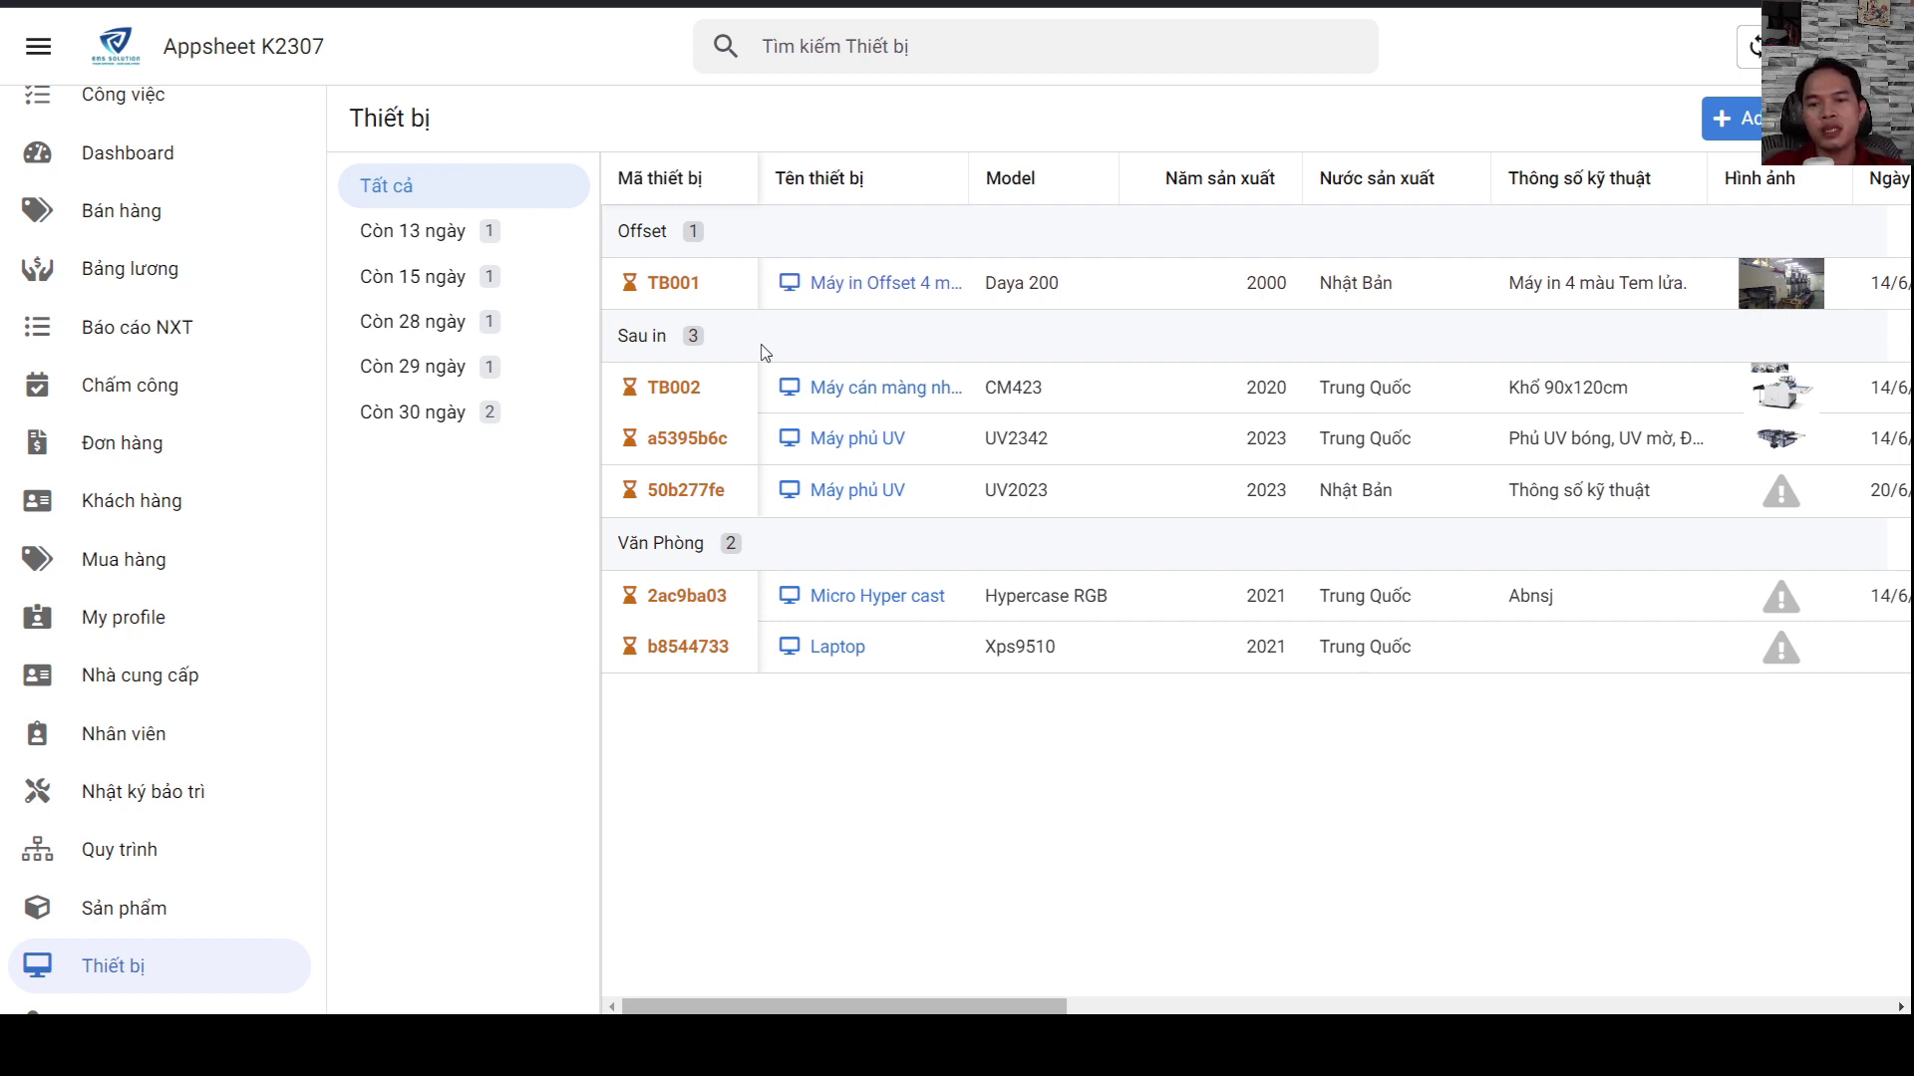
scroll(244, 529, up, 3)
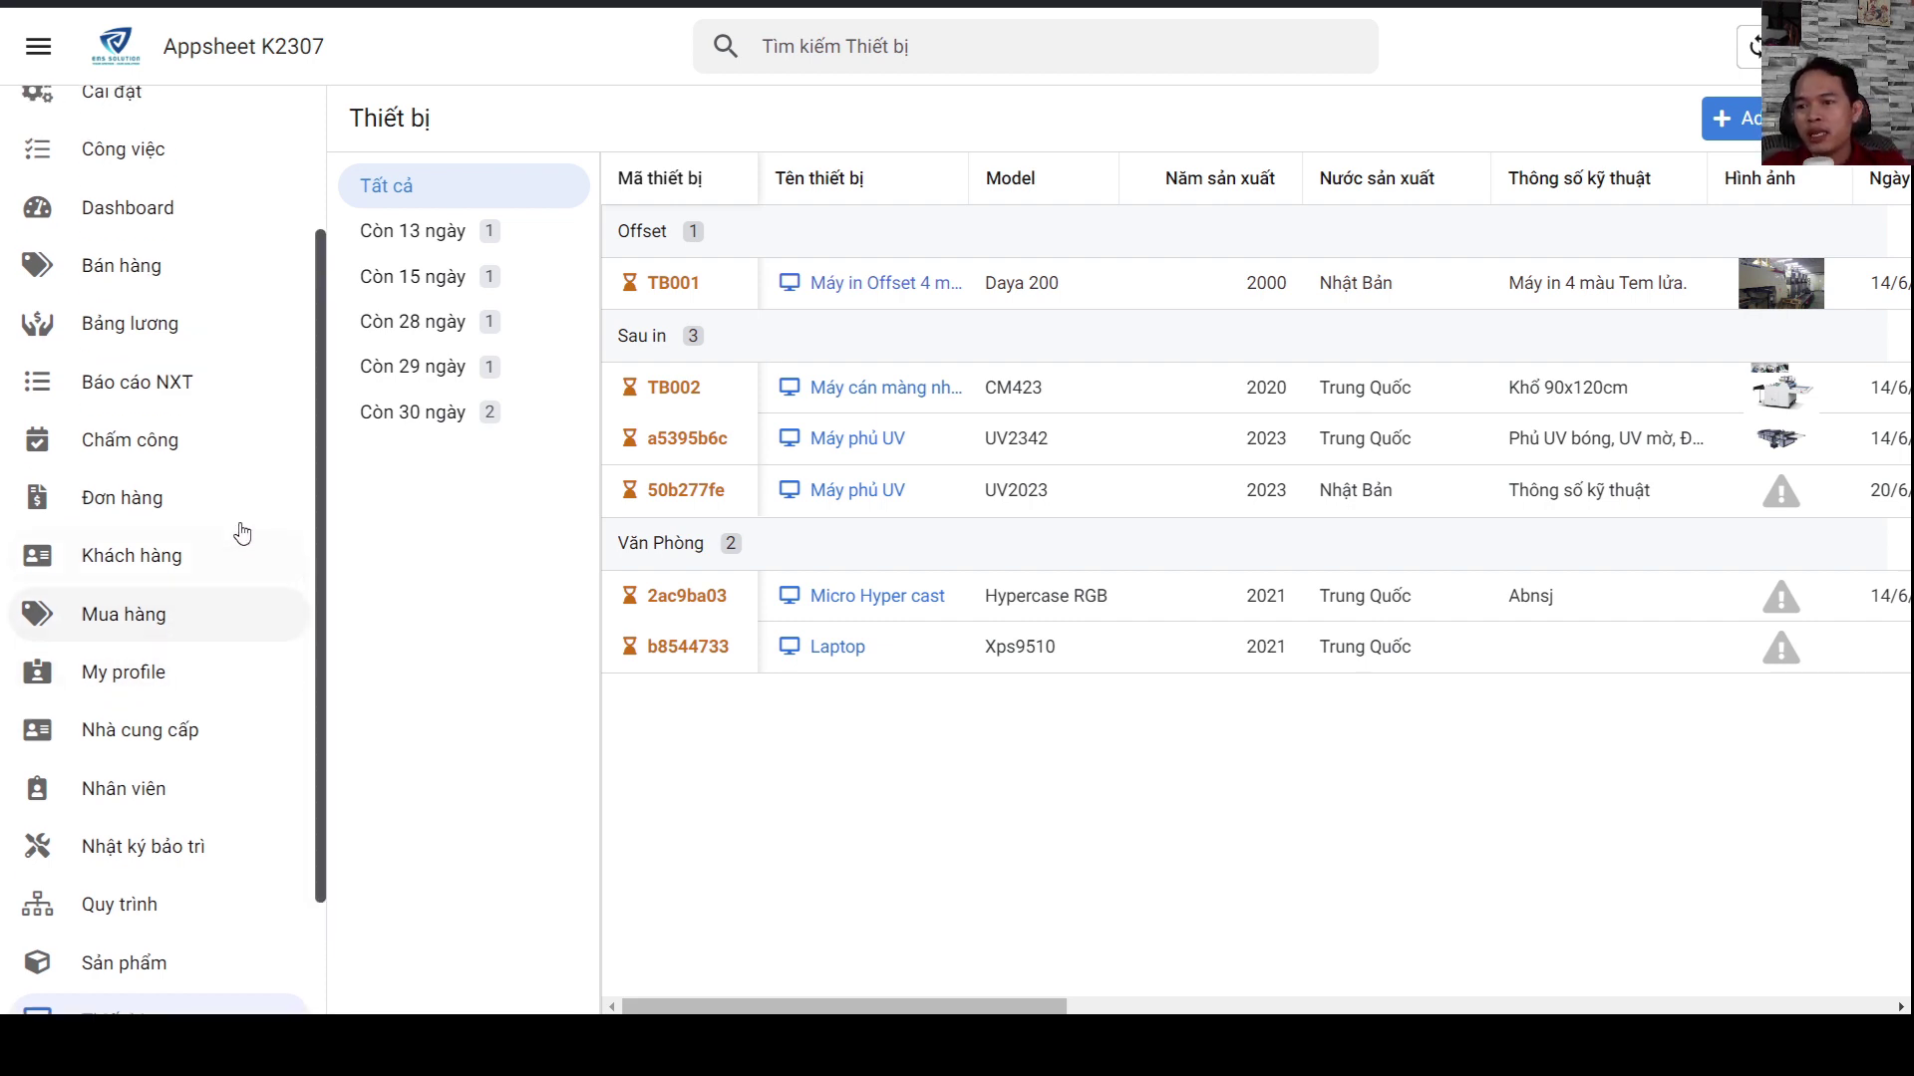
click(139, 124)
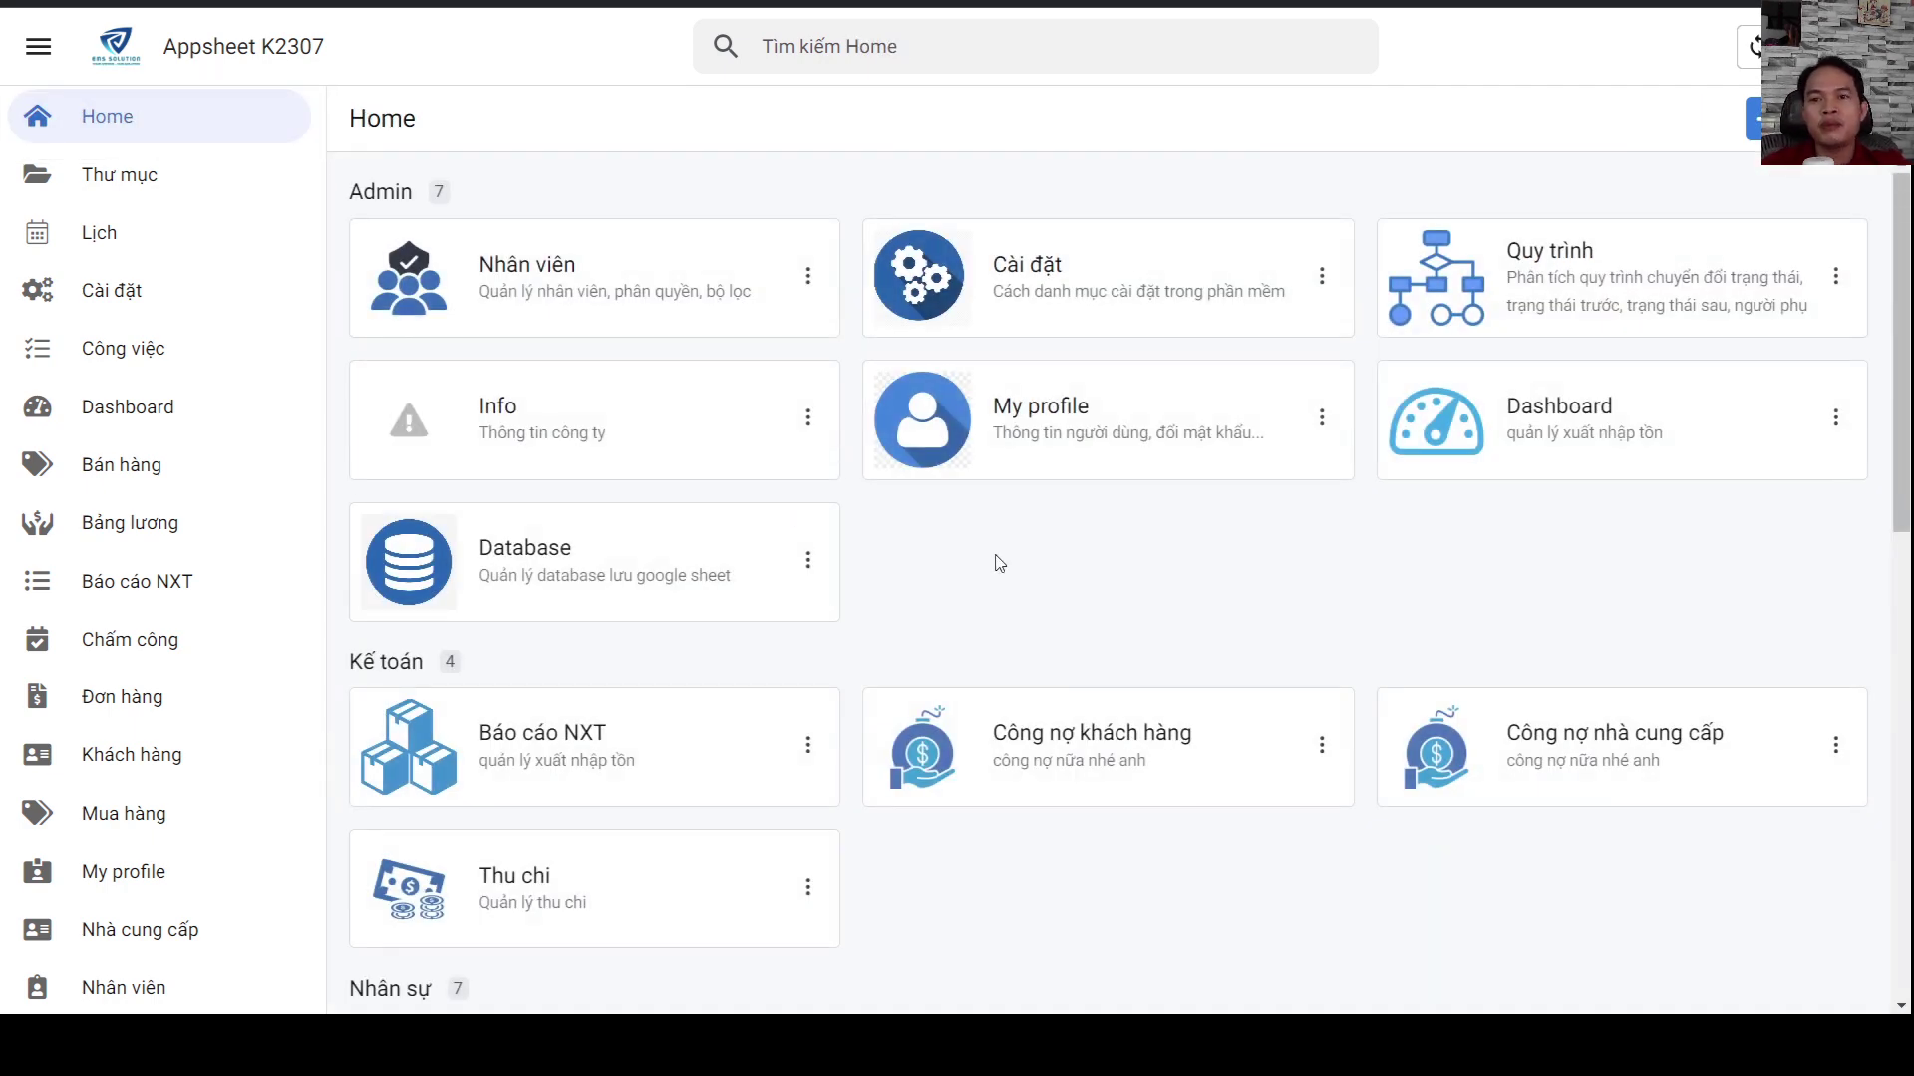
Zoom out and open the Đăng nhập login settings page from the sidebar
key(ctrl+minus)
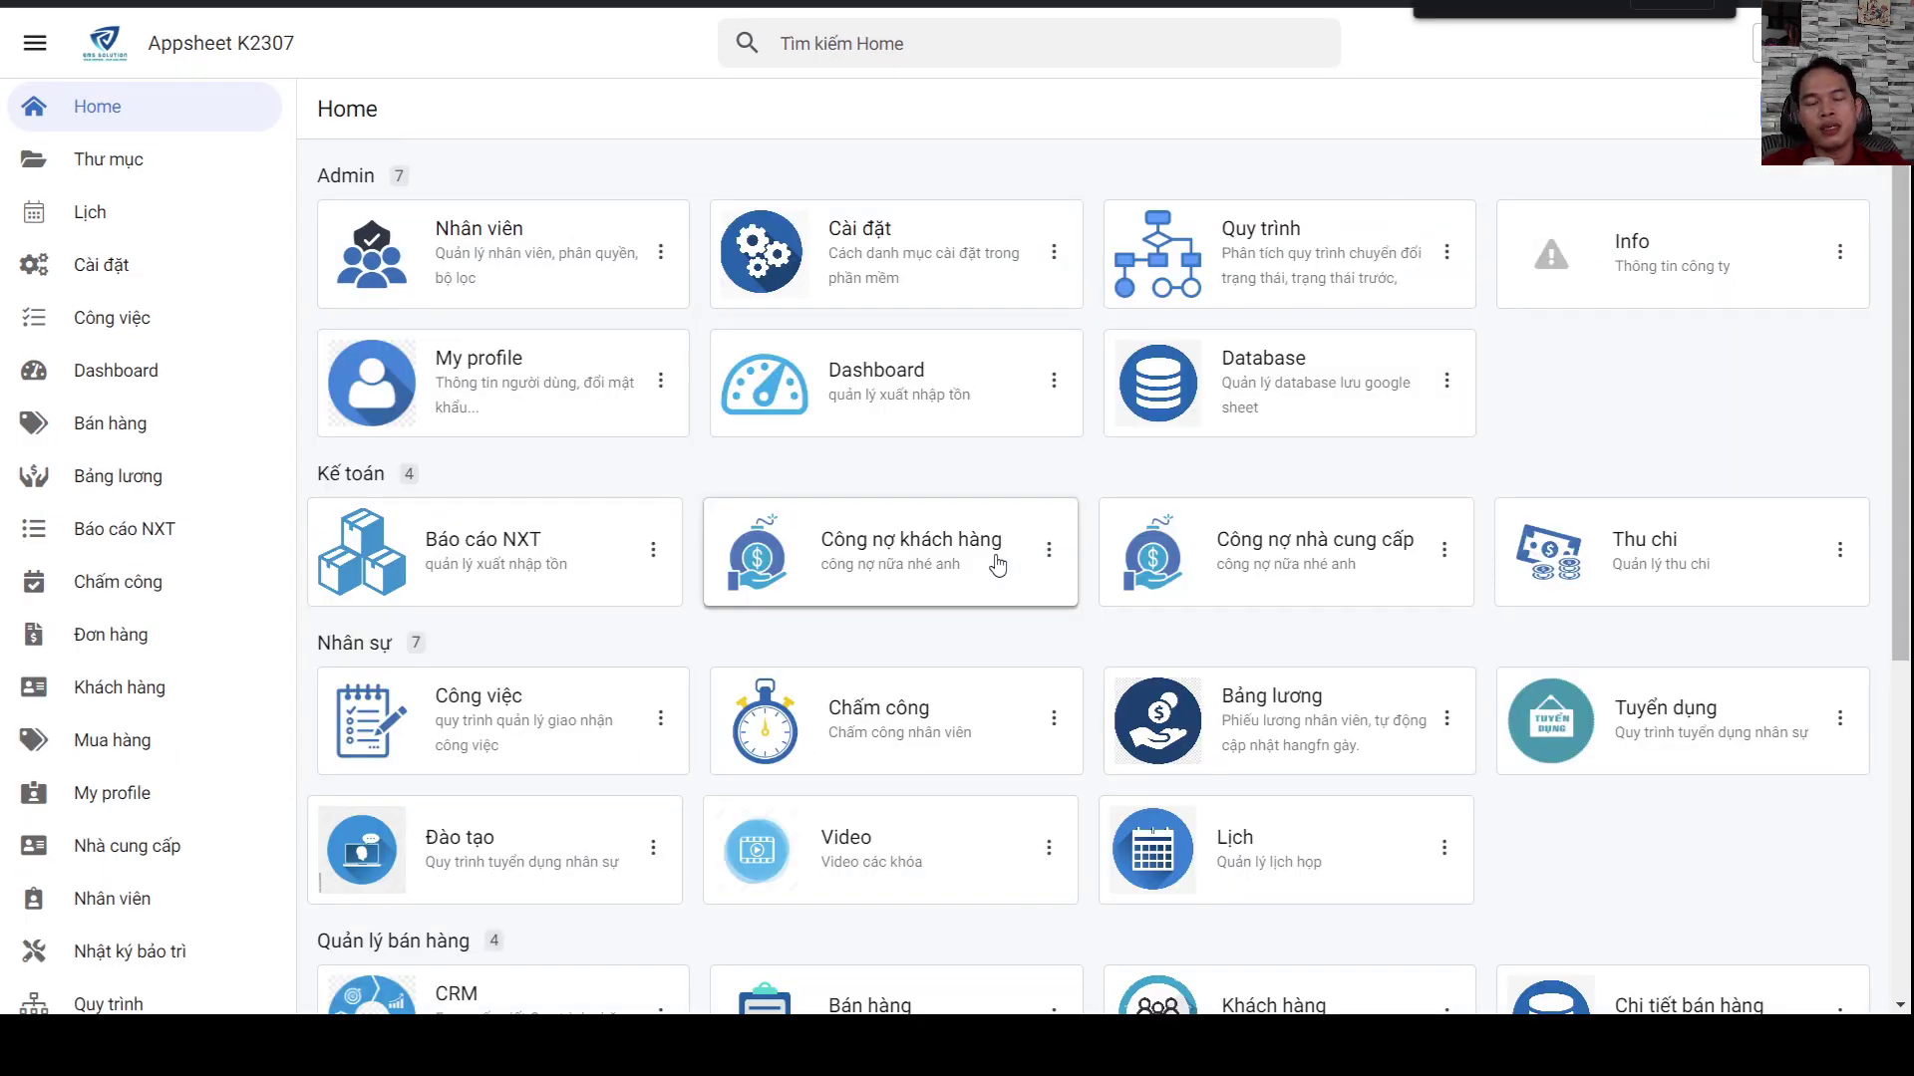
scroll(997, 565, down, 1)
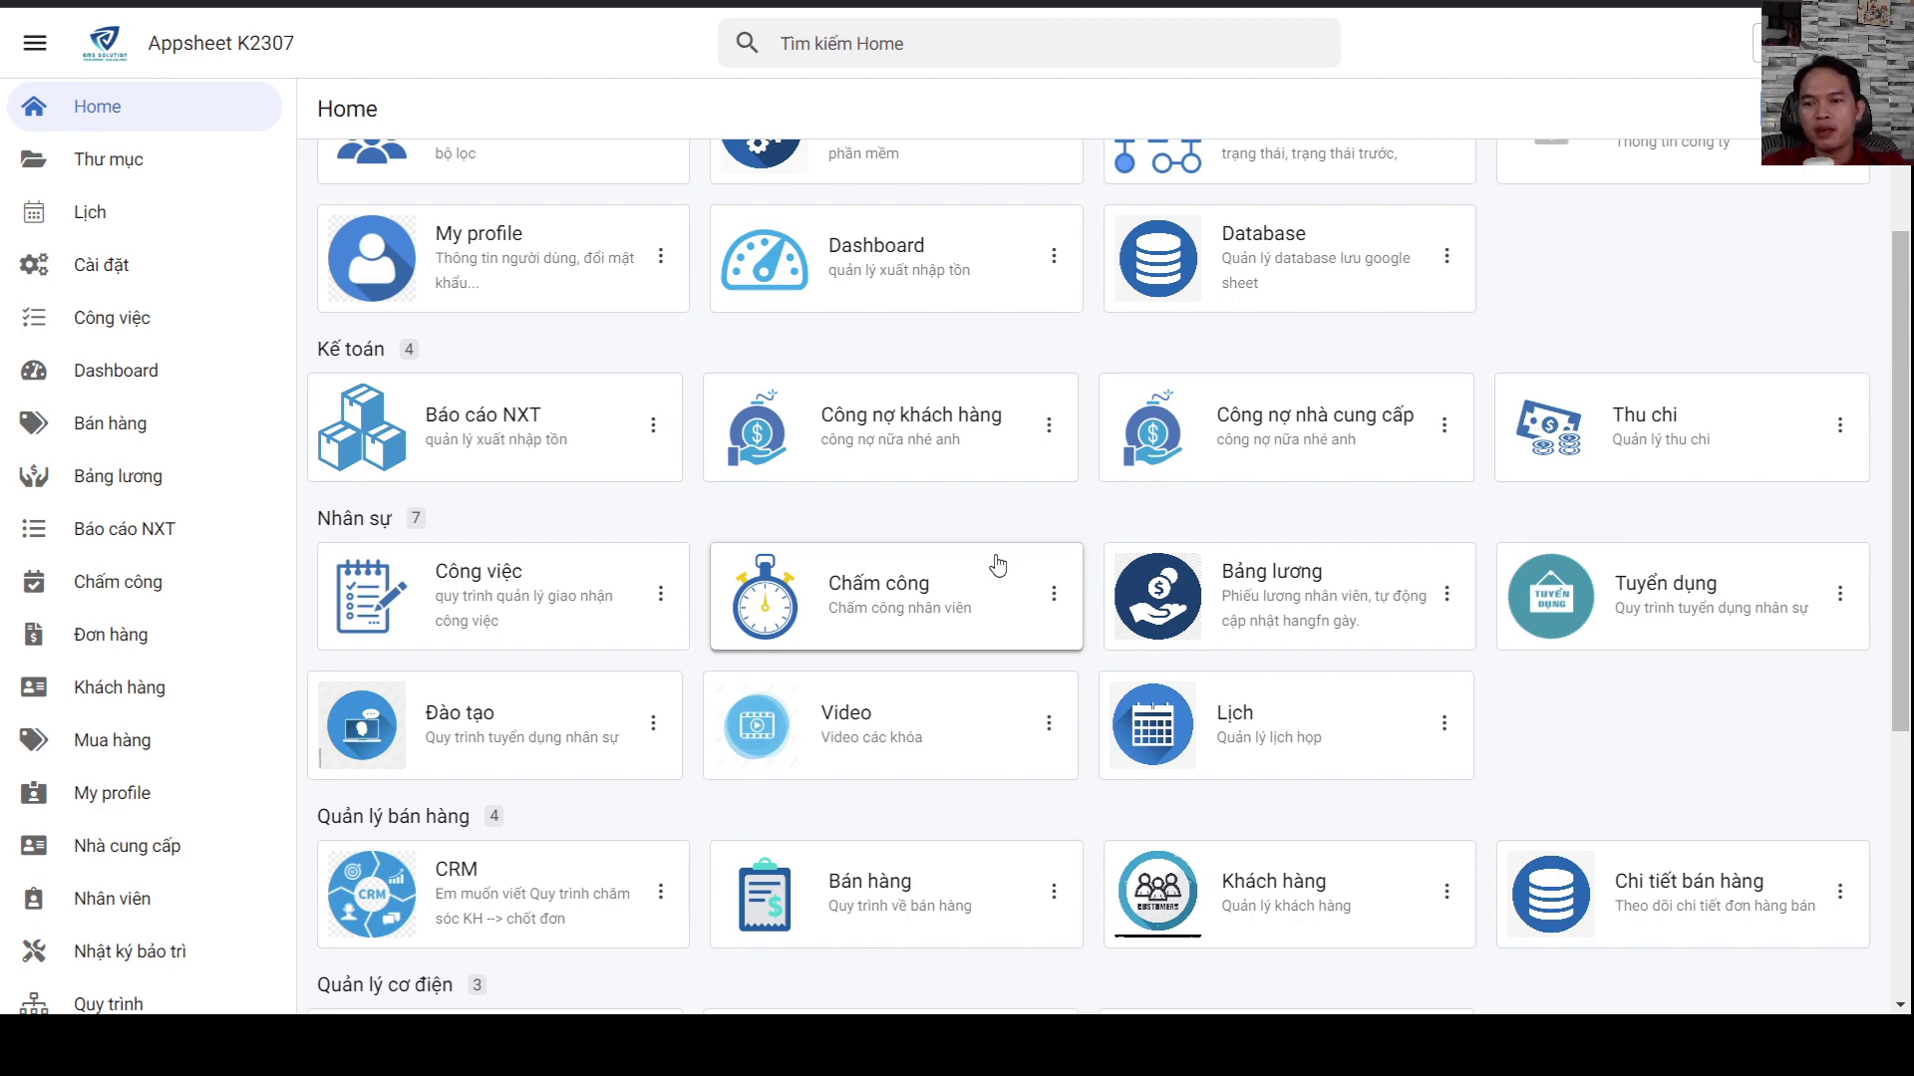
scroll(998, 565, down, 2)
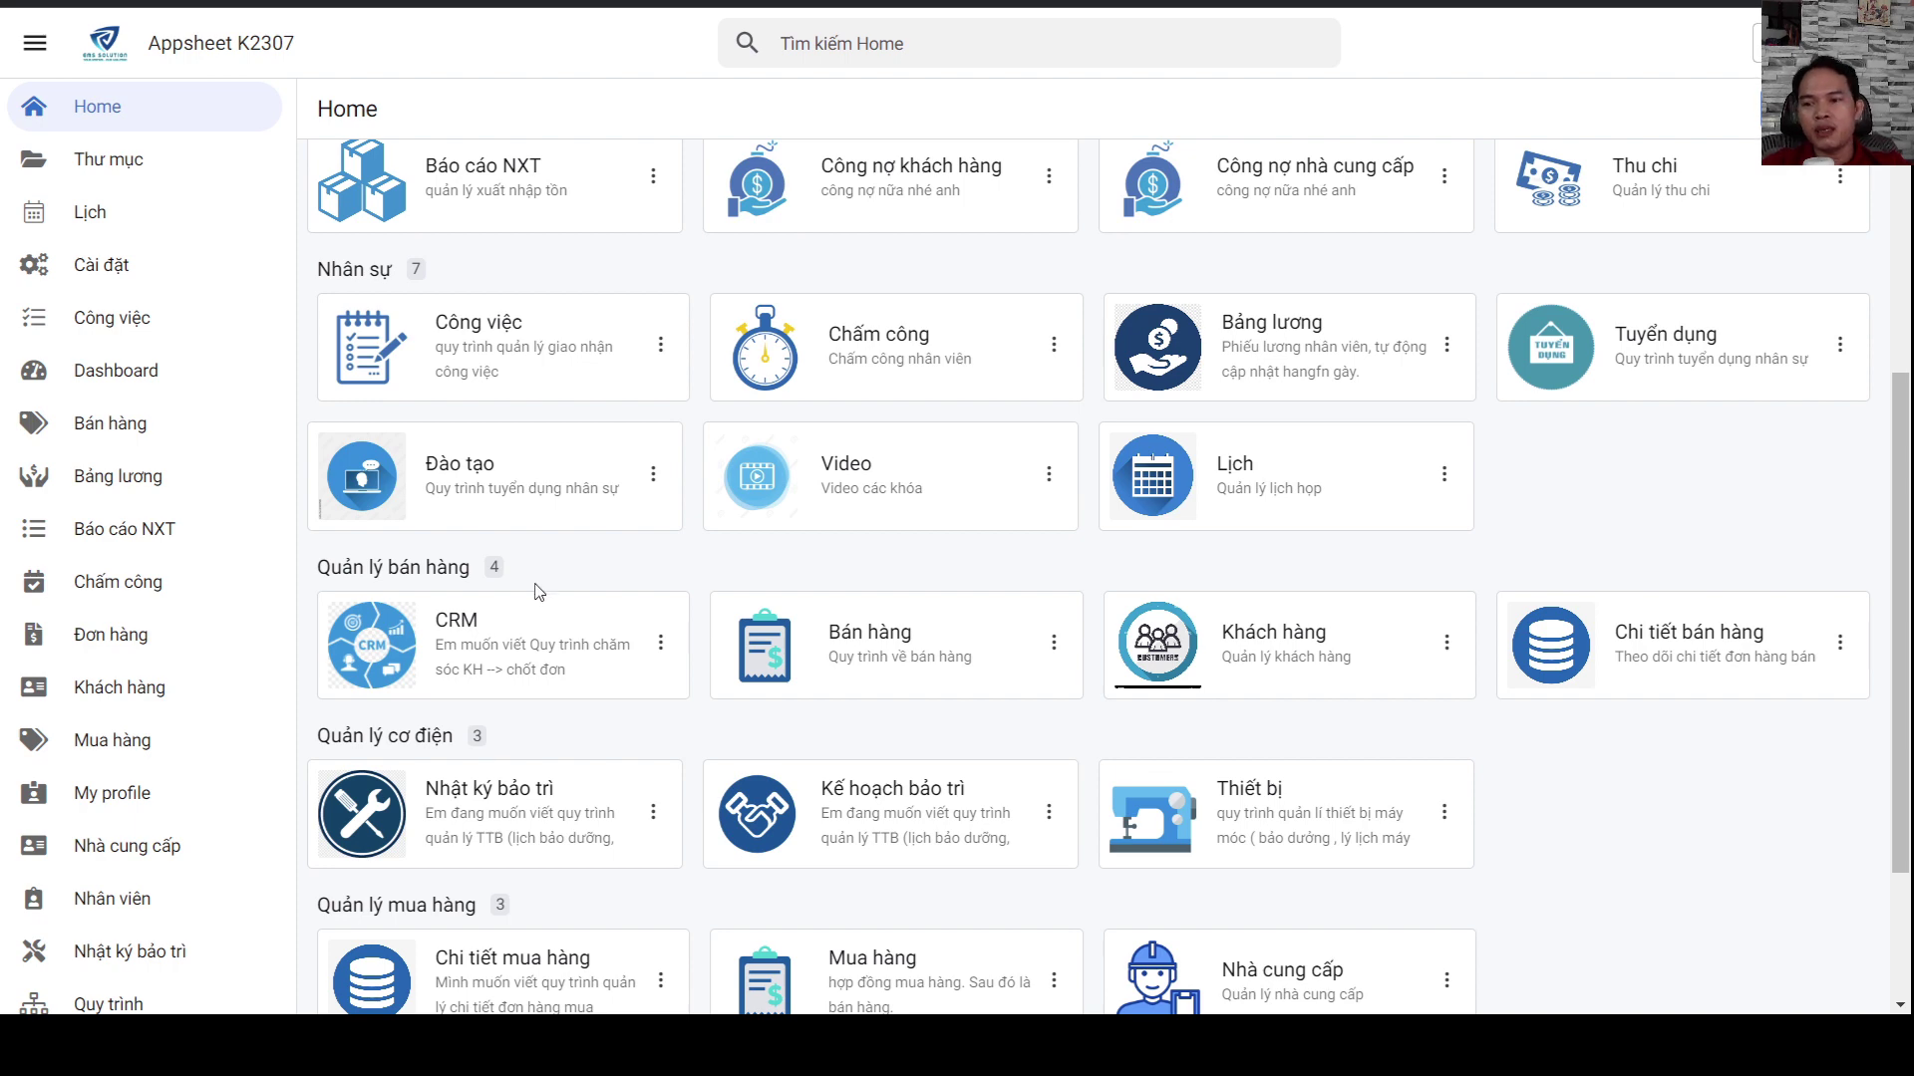
scroll(171, 693, down, 4)
scroll(160, 757, down, 1)
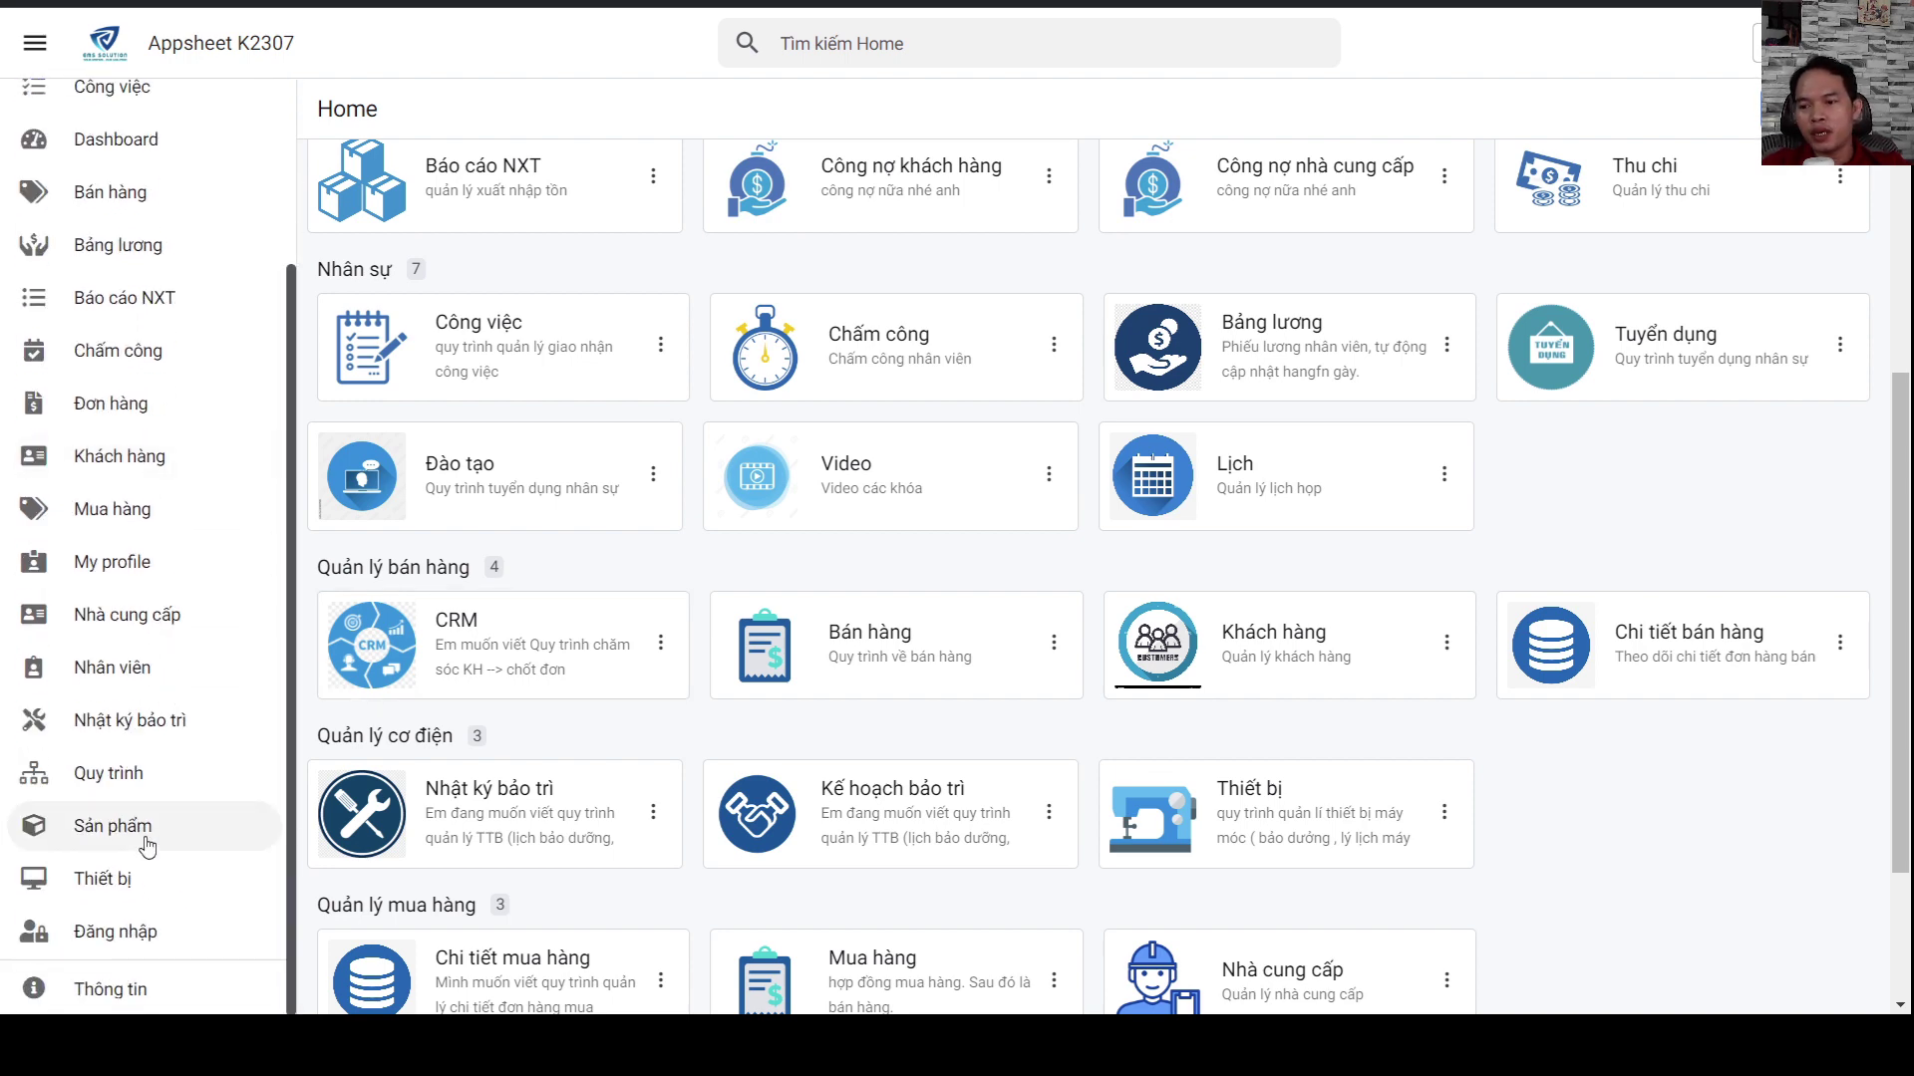
click(127, 943)
scroll(940, 616, down, 4)
scroll(942, 616, down, 2)
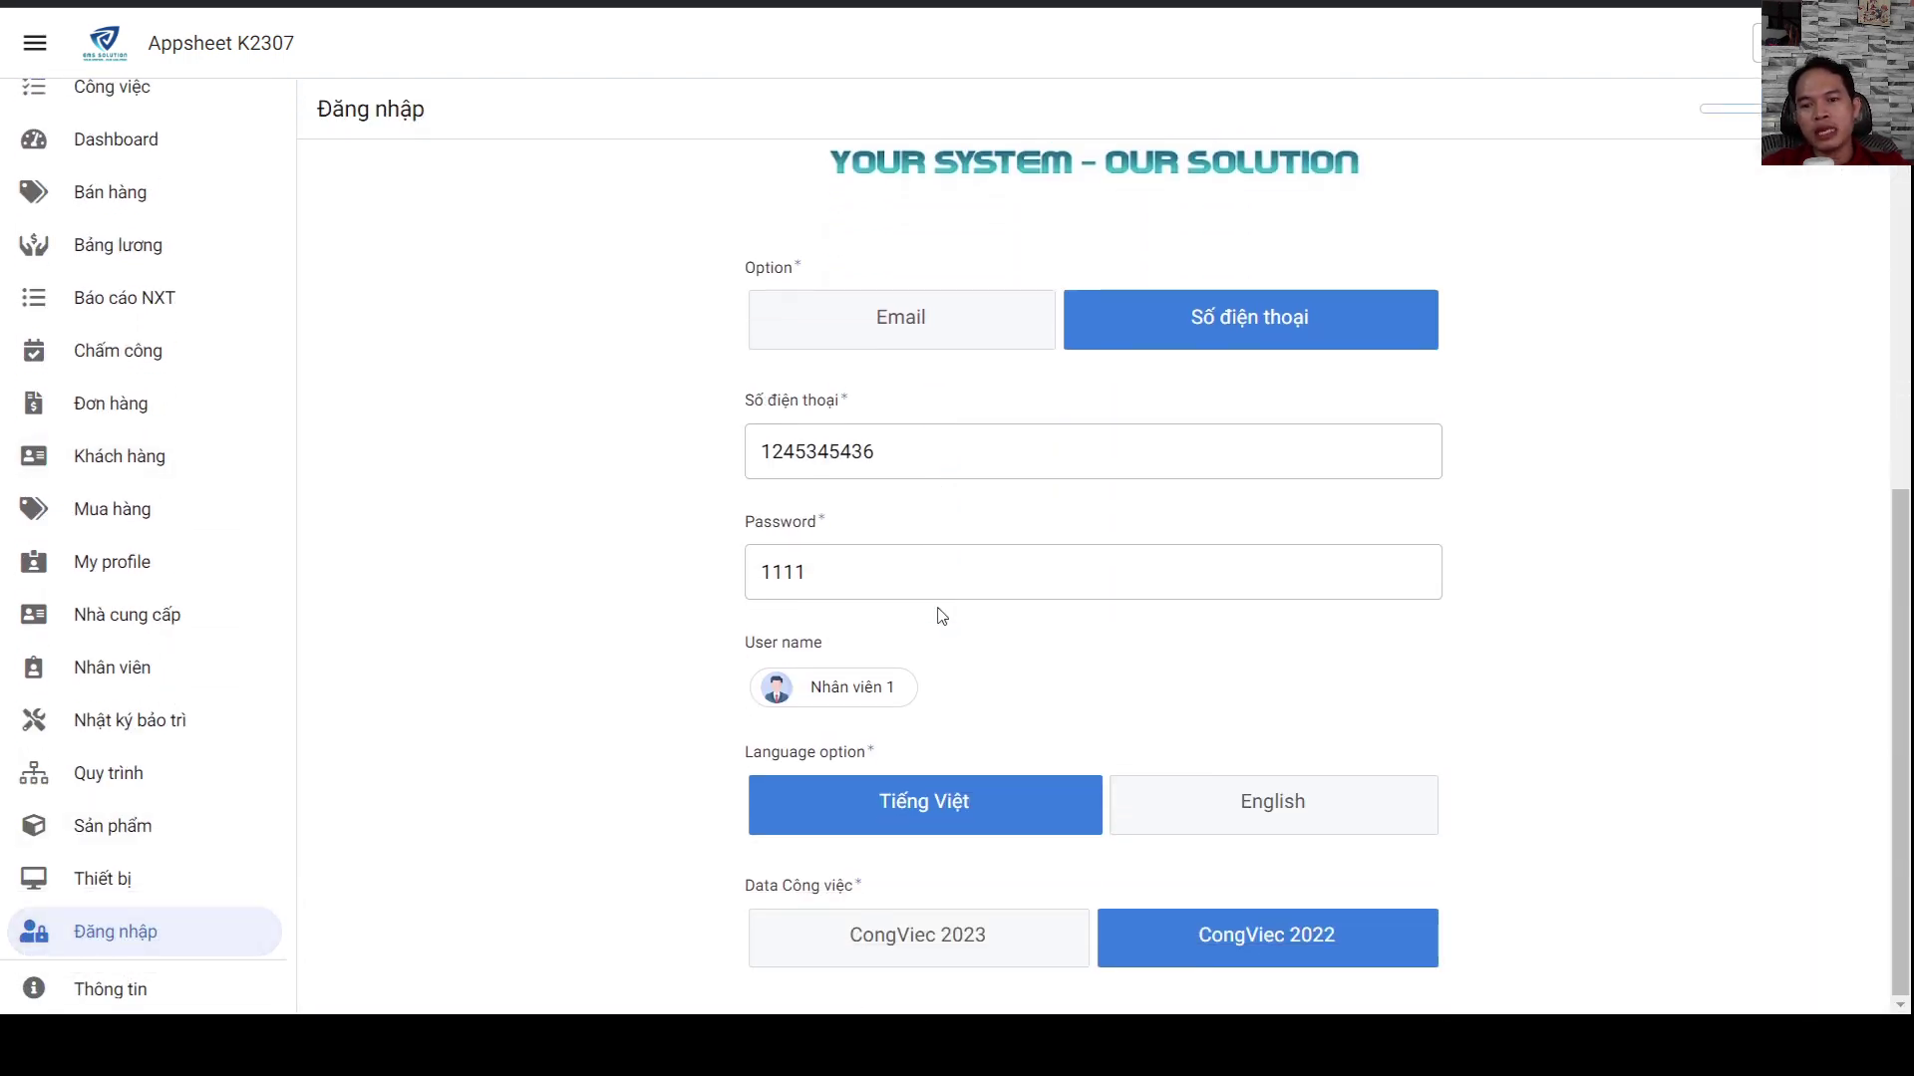
scroll(145, 389, up, 1)
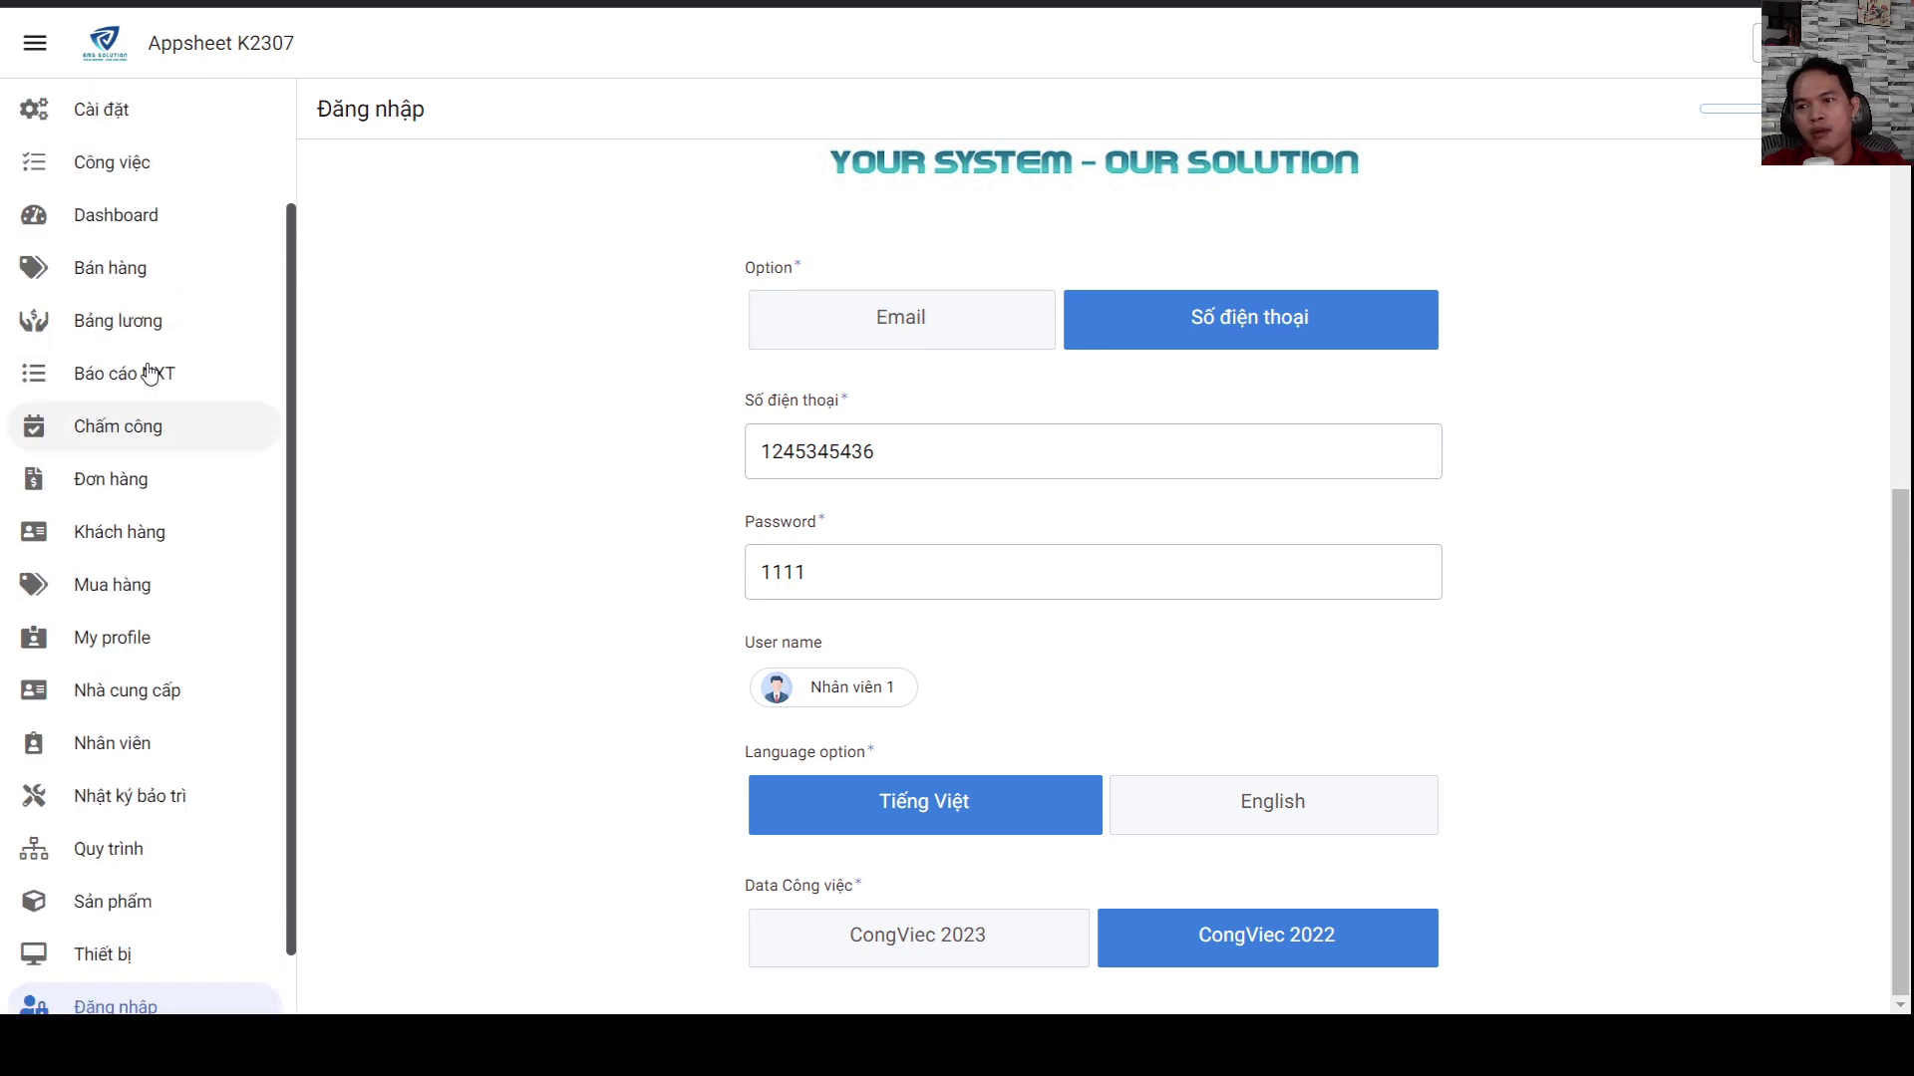
scroll(149, 372, up, 4)
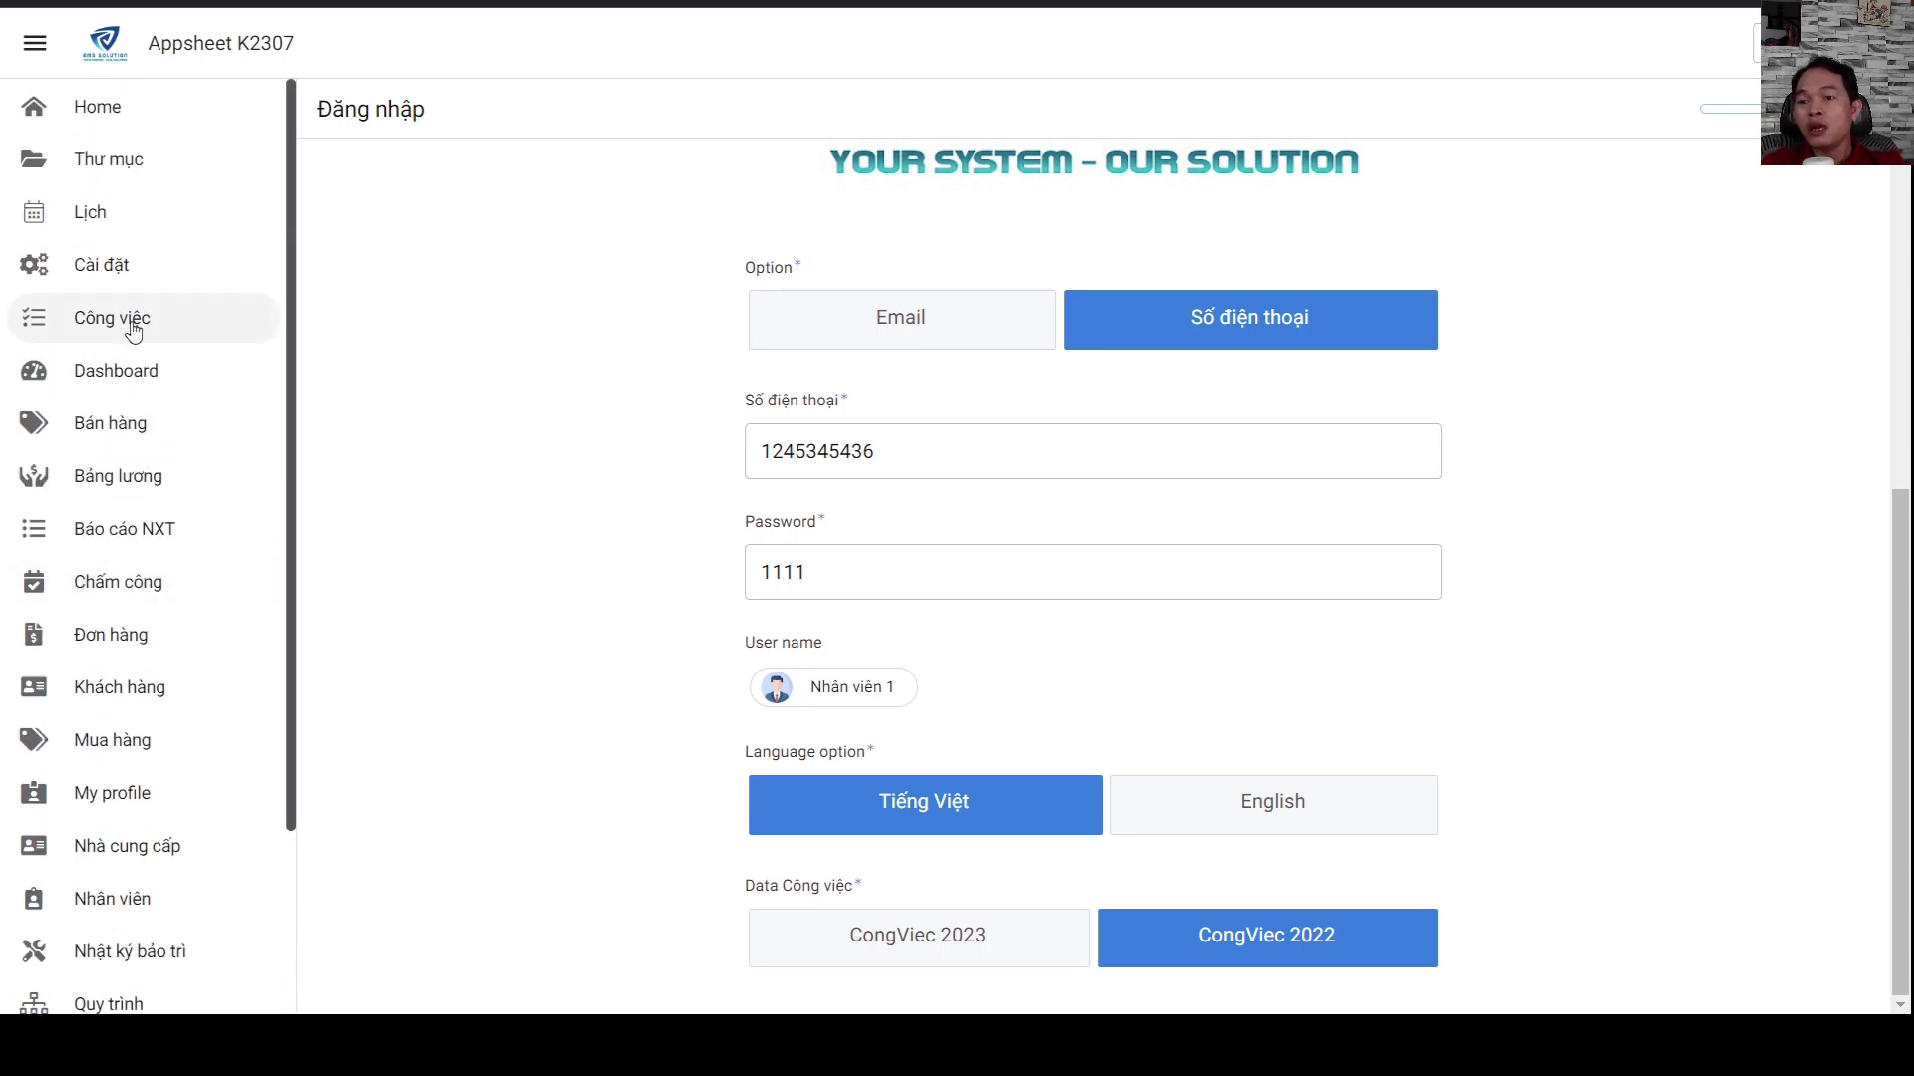
Visit Công việc, Bán hàng, Mua hàng, Báo cáo NXT, Dashboard and Lịch, then return Home zoomed in
click(134, 330)
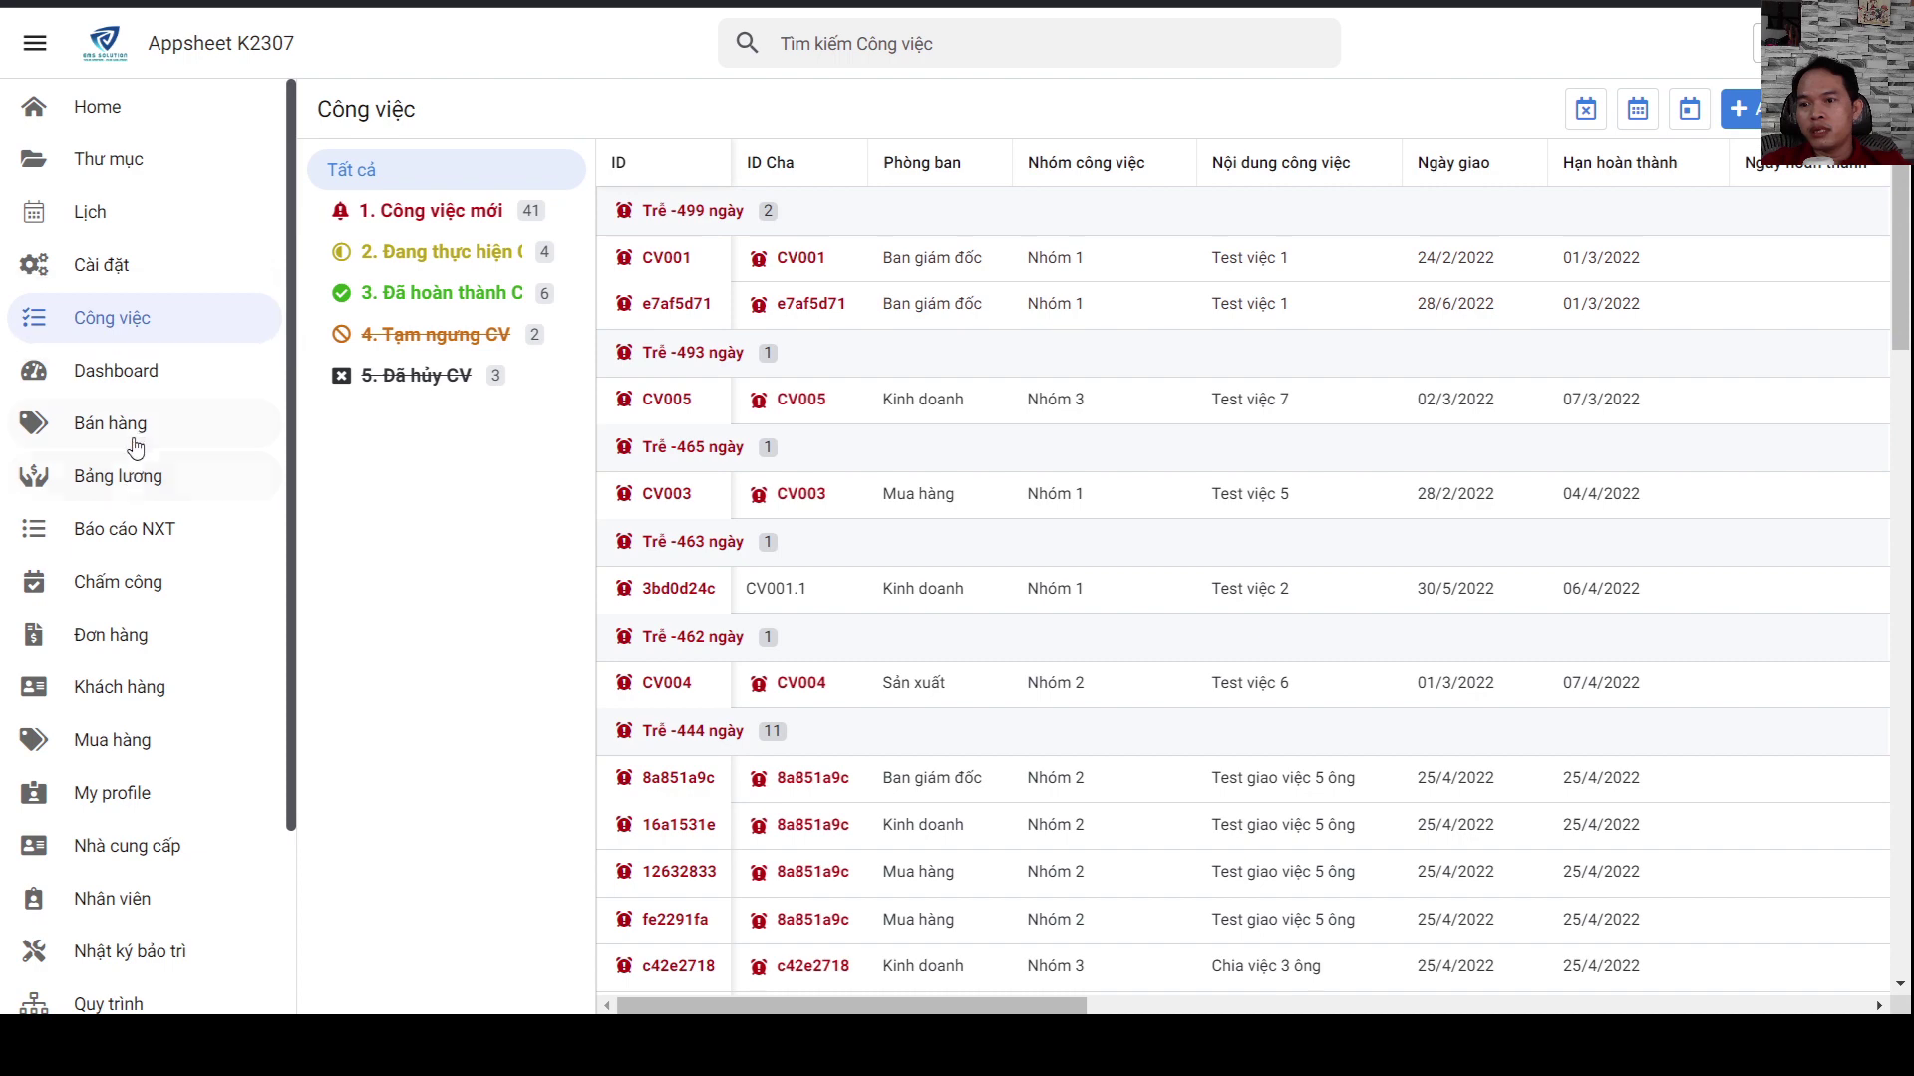
click(134, 441)
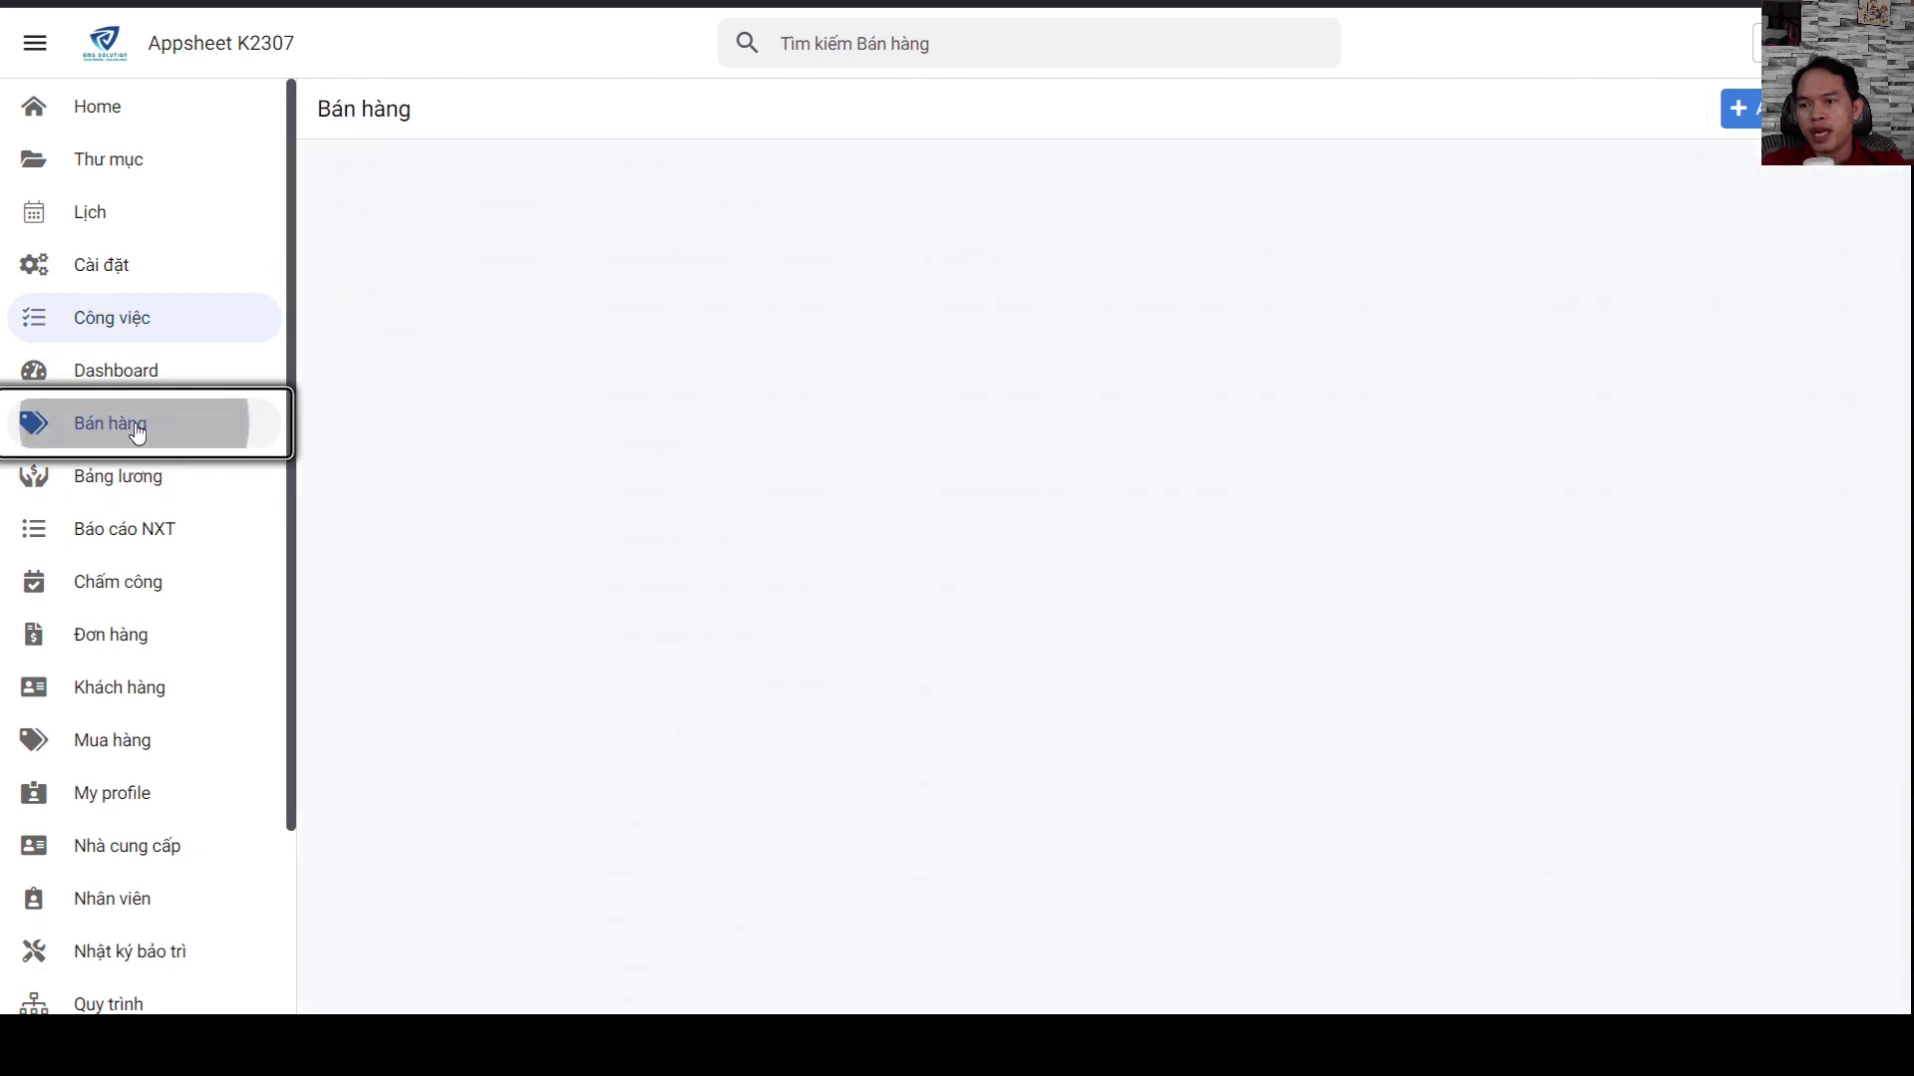
click(153, 738)
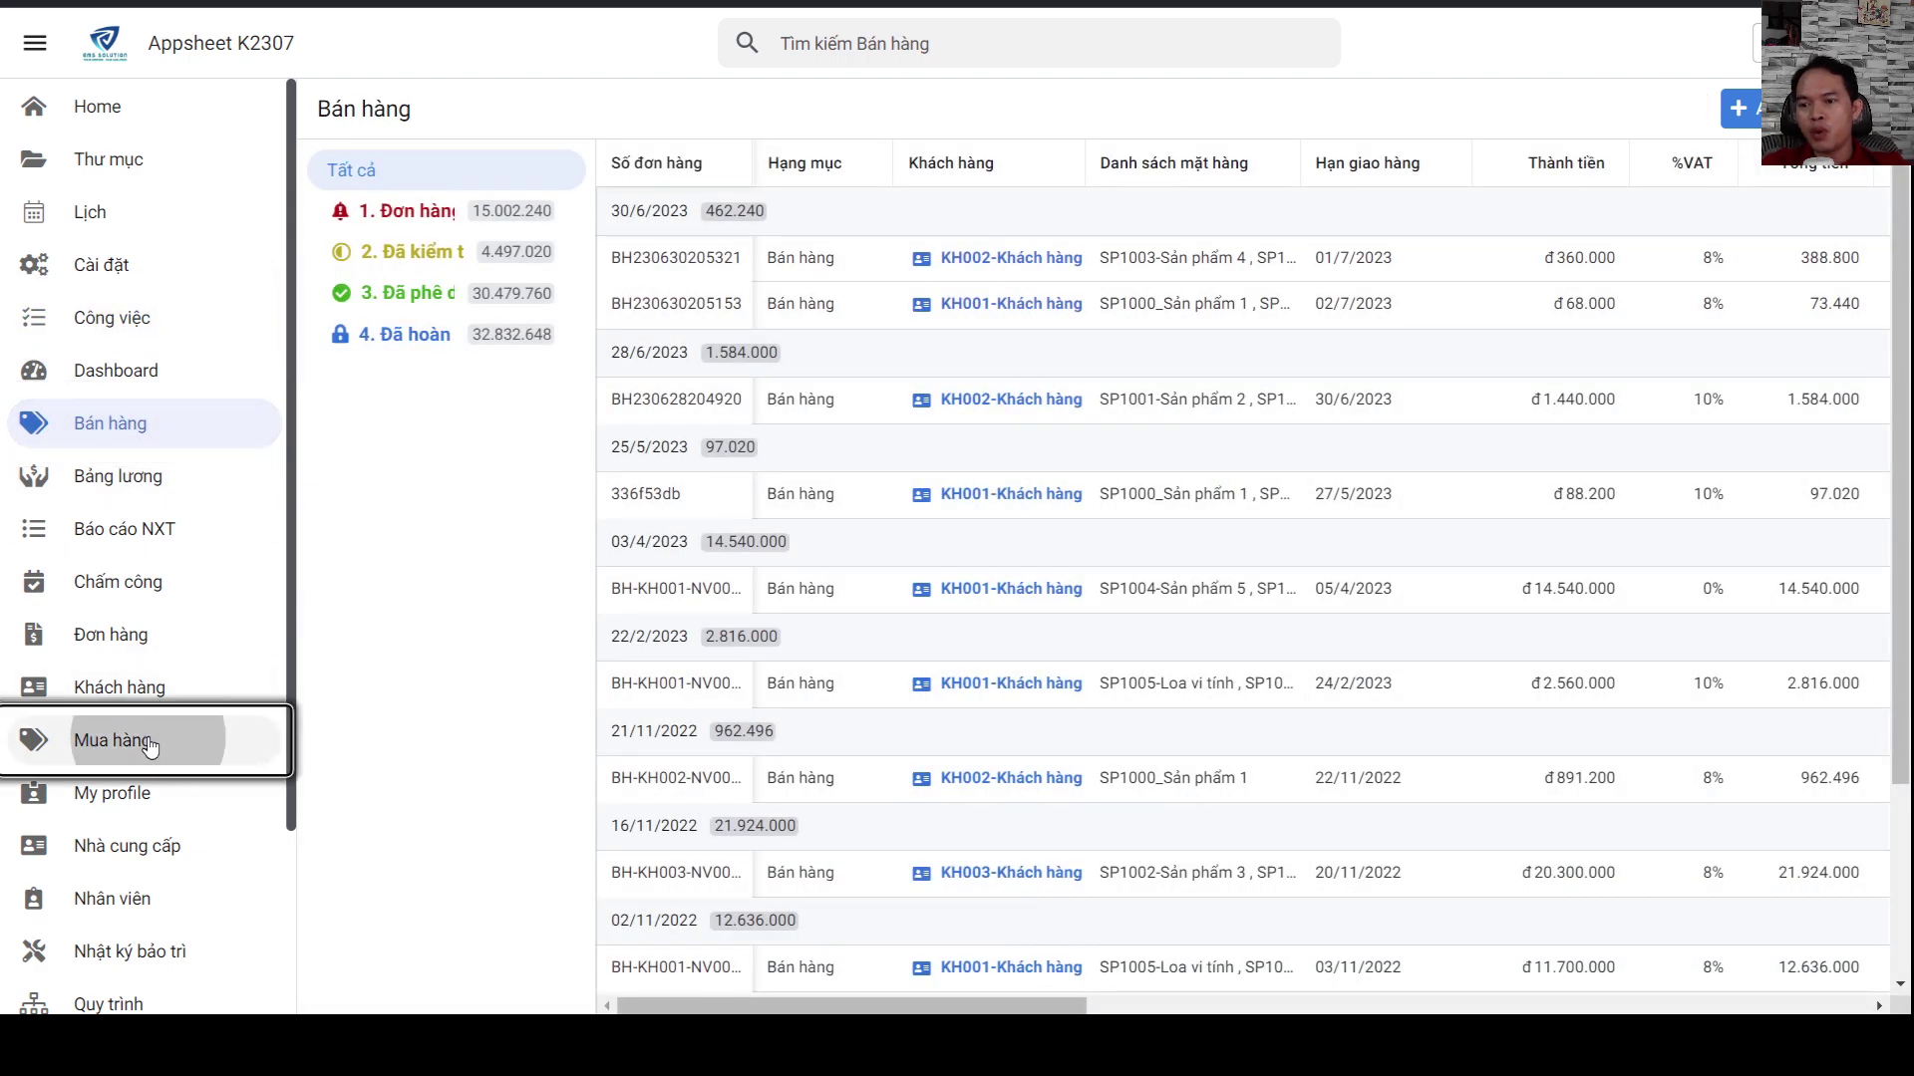
click(147, 540)
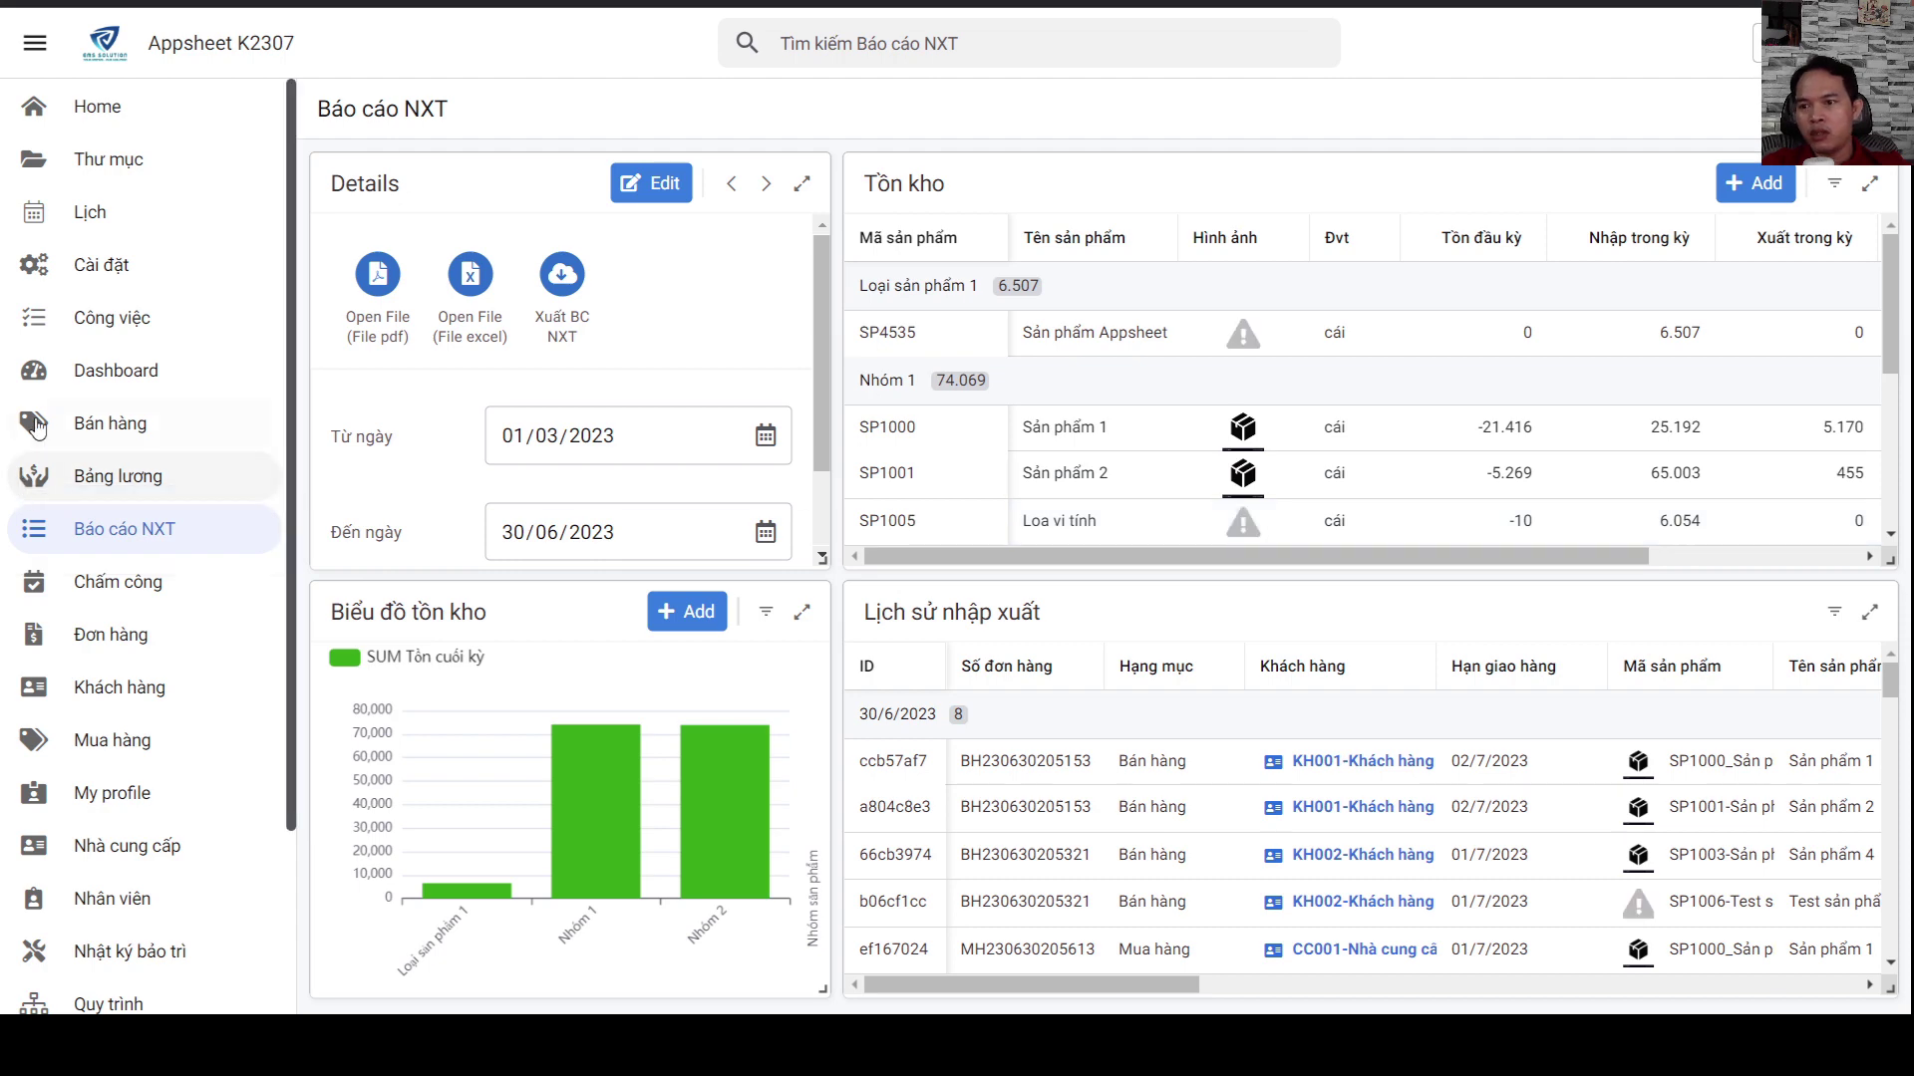
click(40, 373)
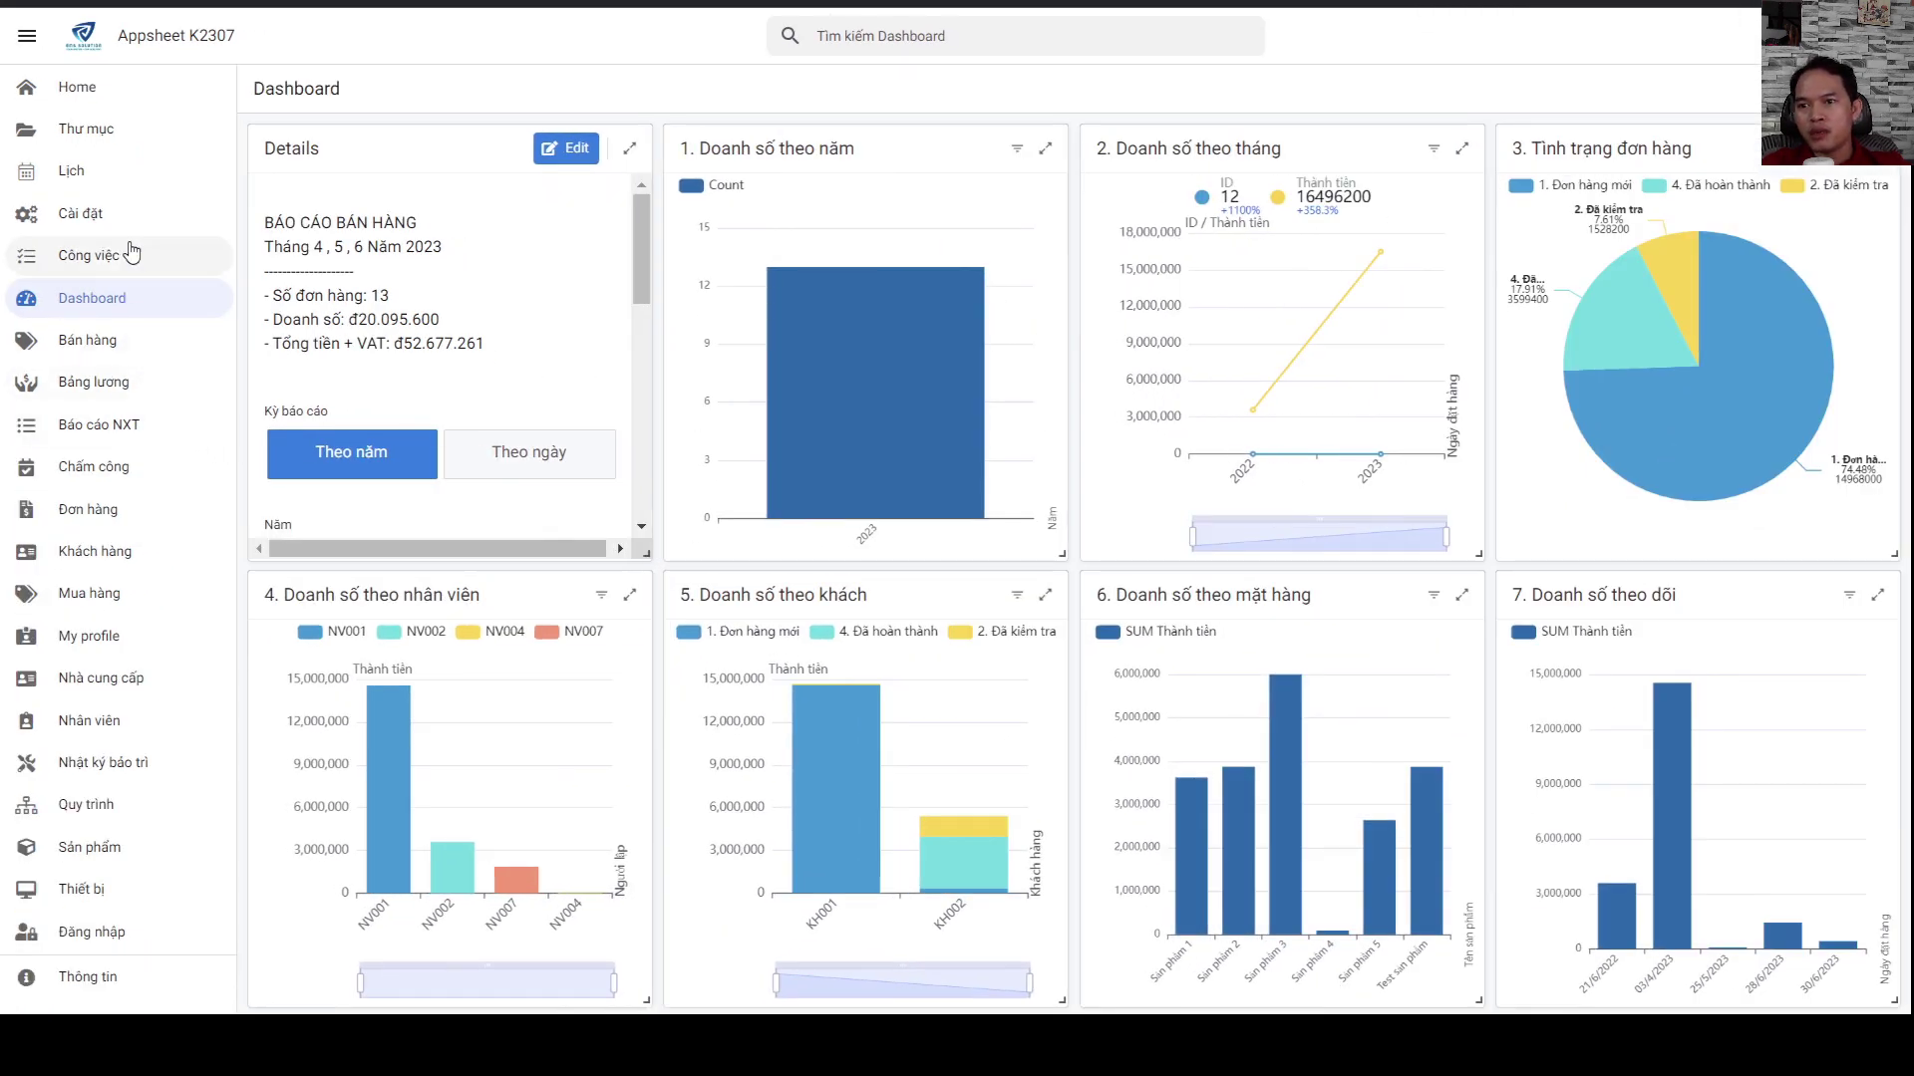
click(100, 171)
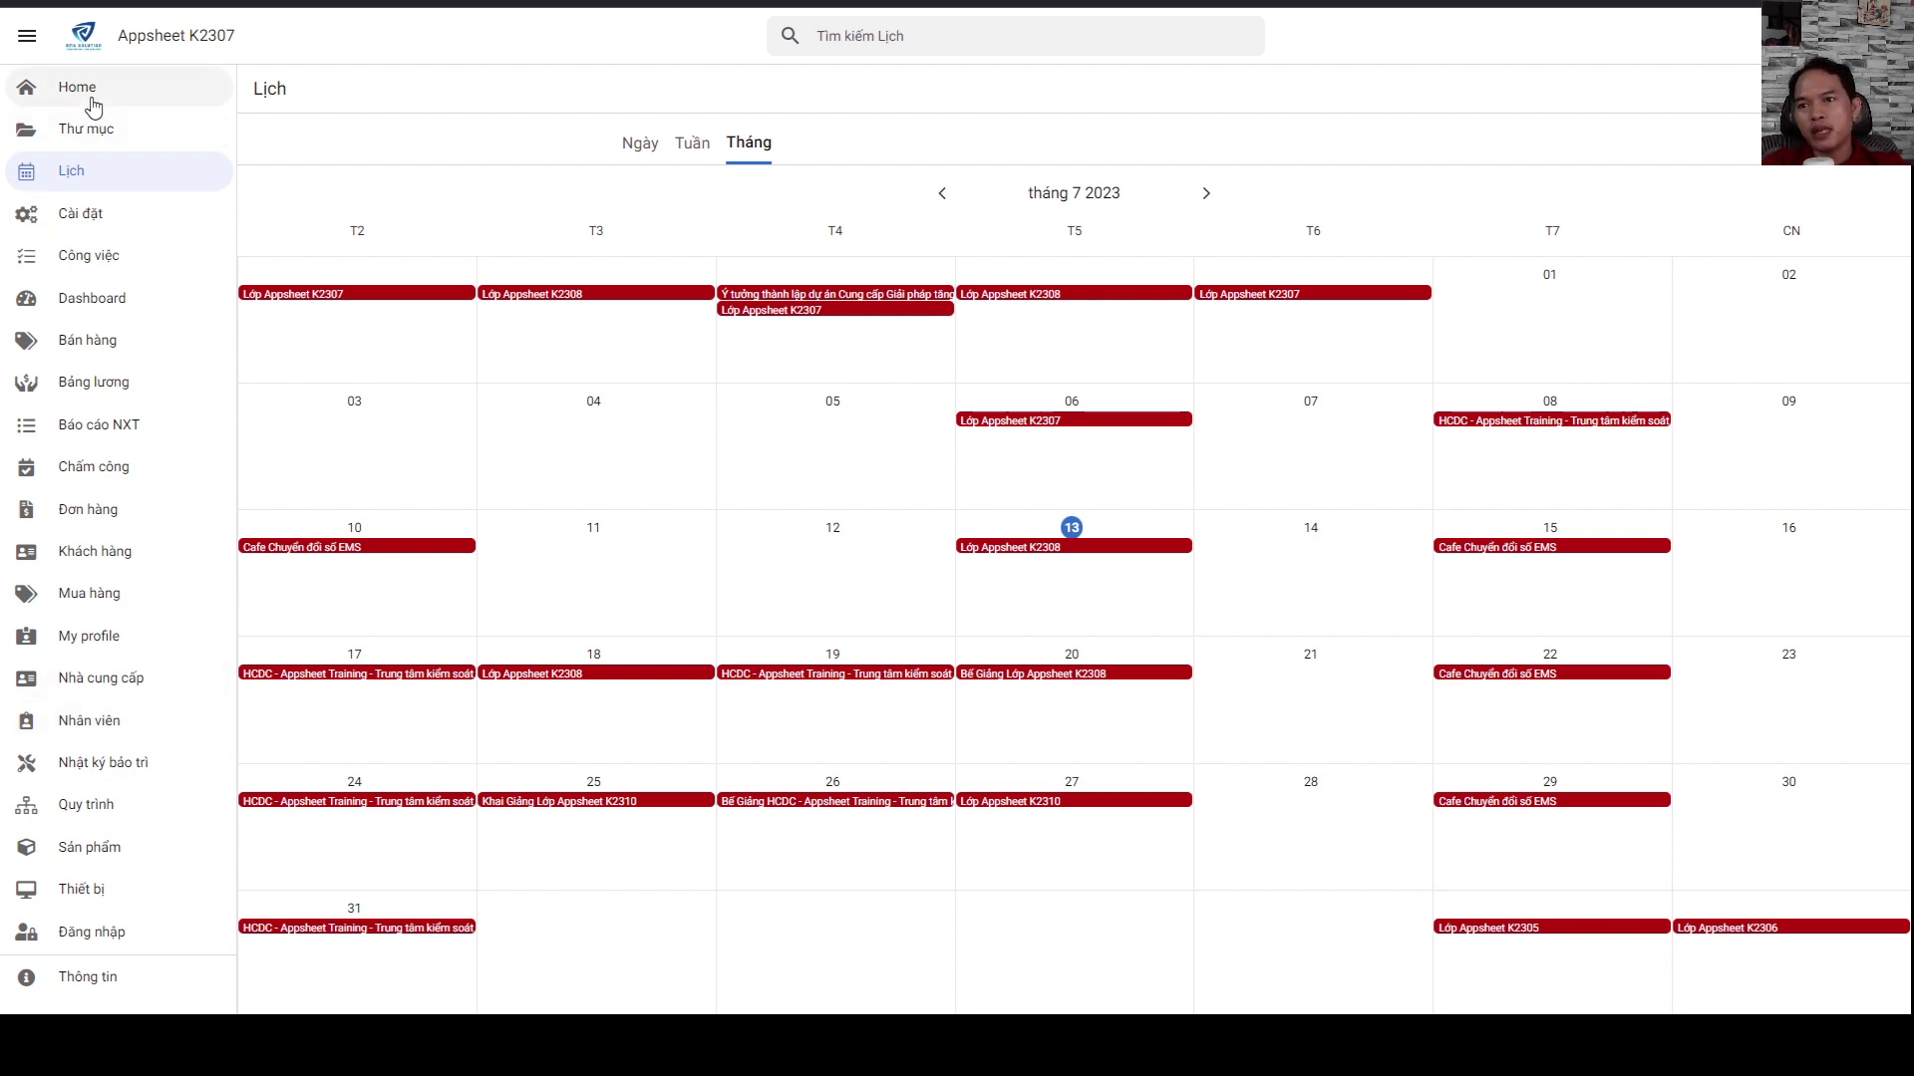
click(147, 92)
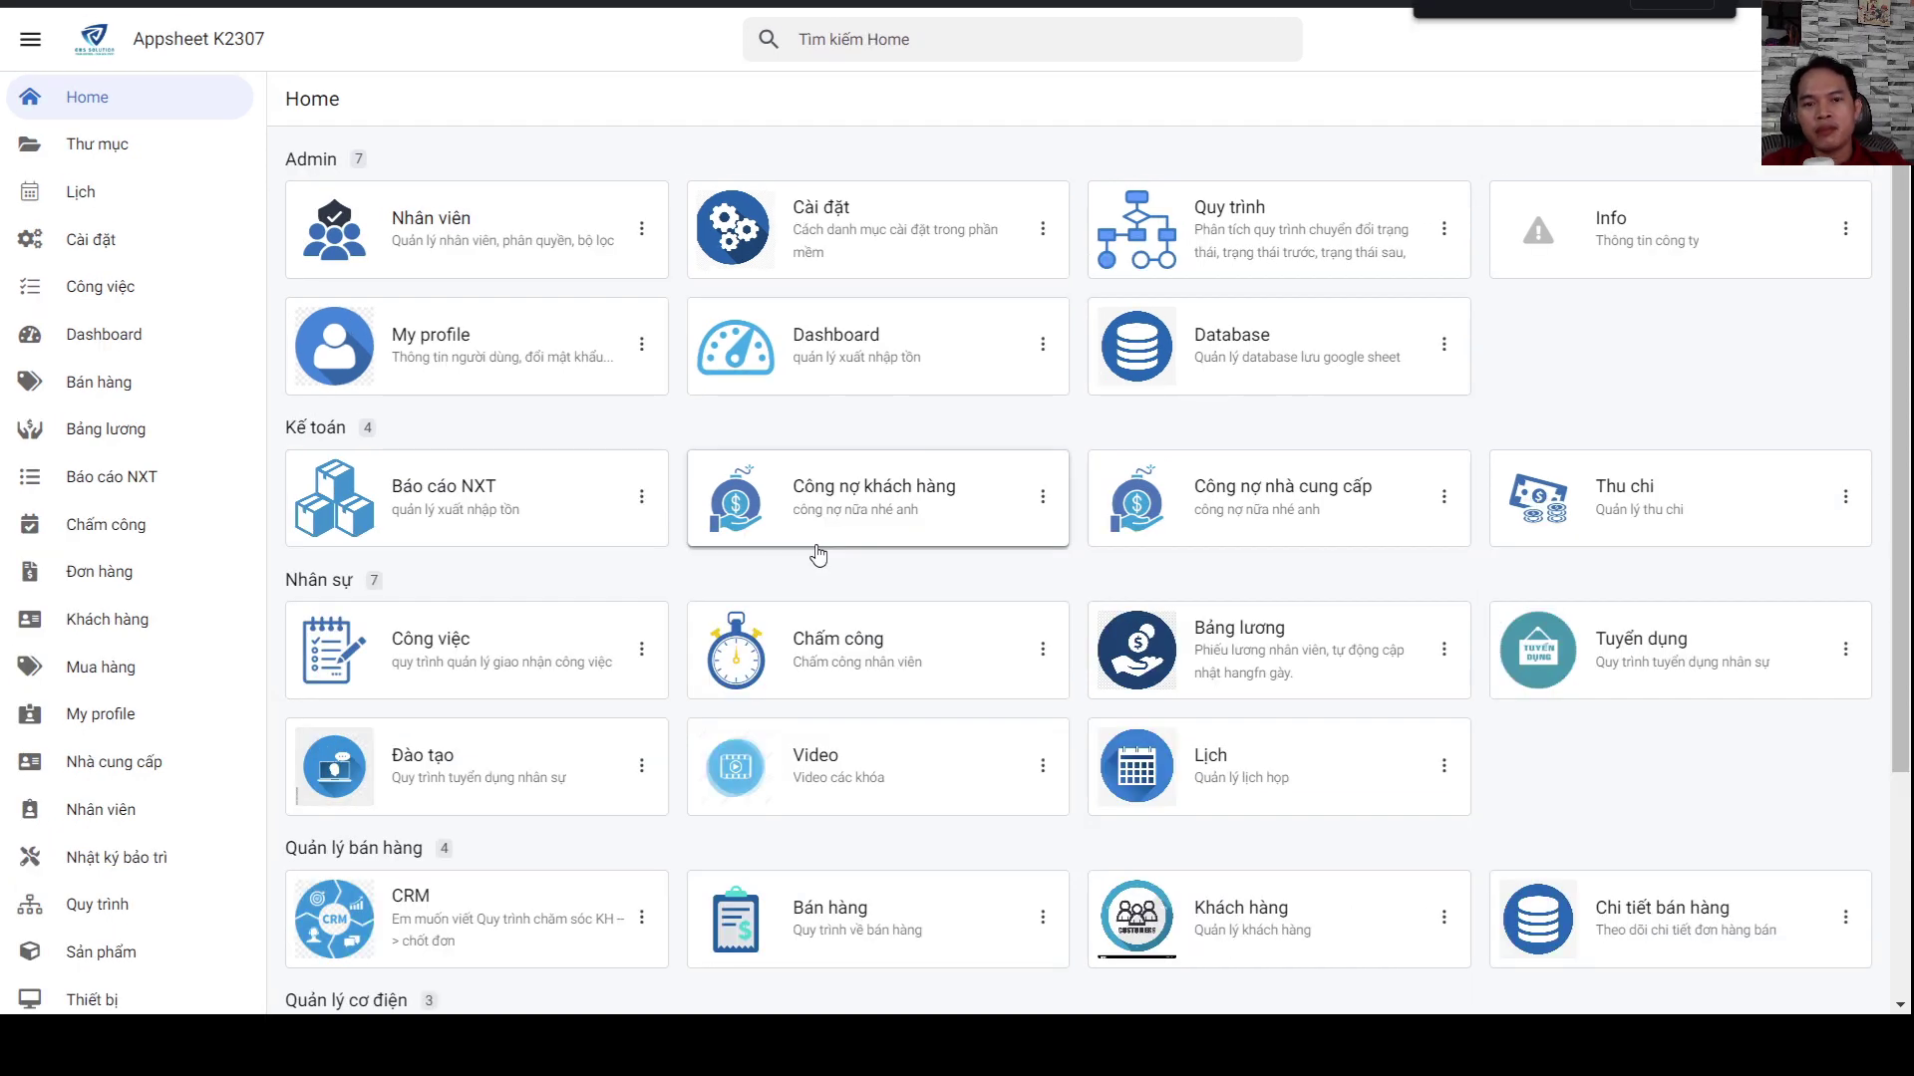
key(ctrl+plus)
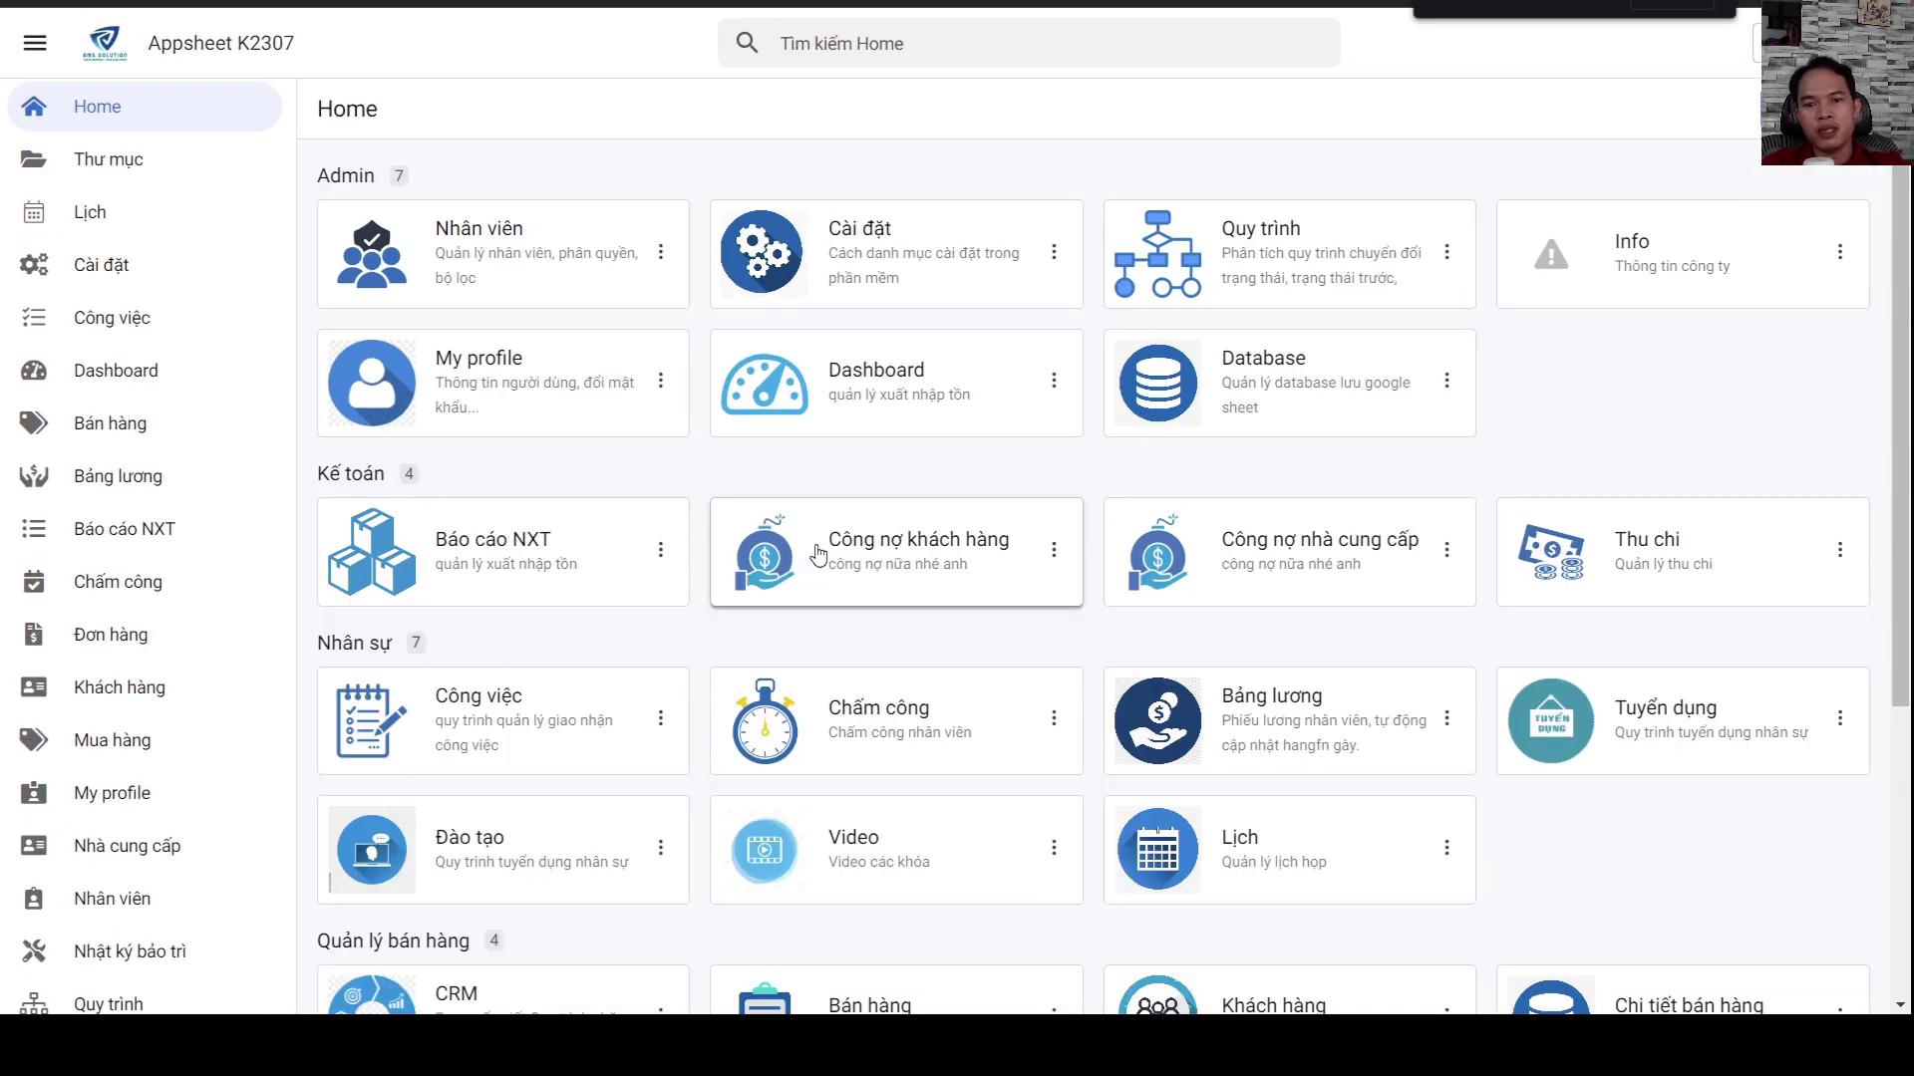